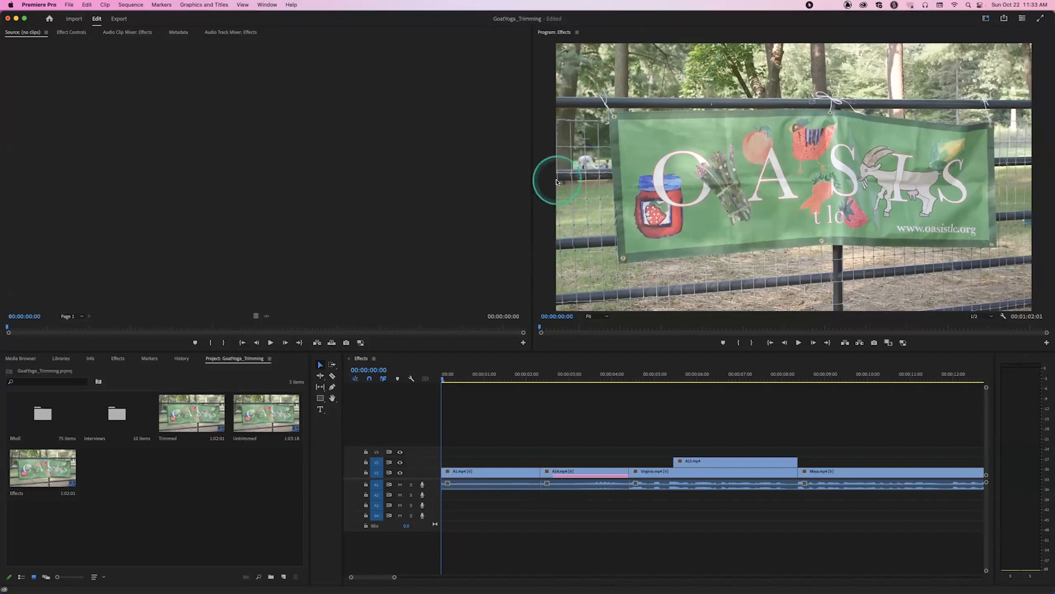
Step: Scrub through the opening clips of the Effects sequence to examine the footage on either side of the cuts
{"action": "left_click", "coordinate": [519, 376]}
{"action": "left_click_drag", "start_coordinate": [519, 376], "coordinate": [545, 379]}
{"action": "left_click", "coordinate": [557, 381]}
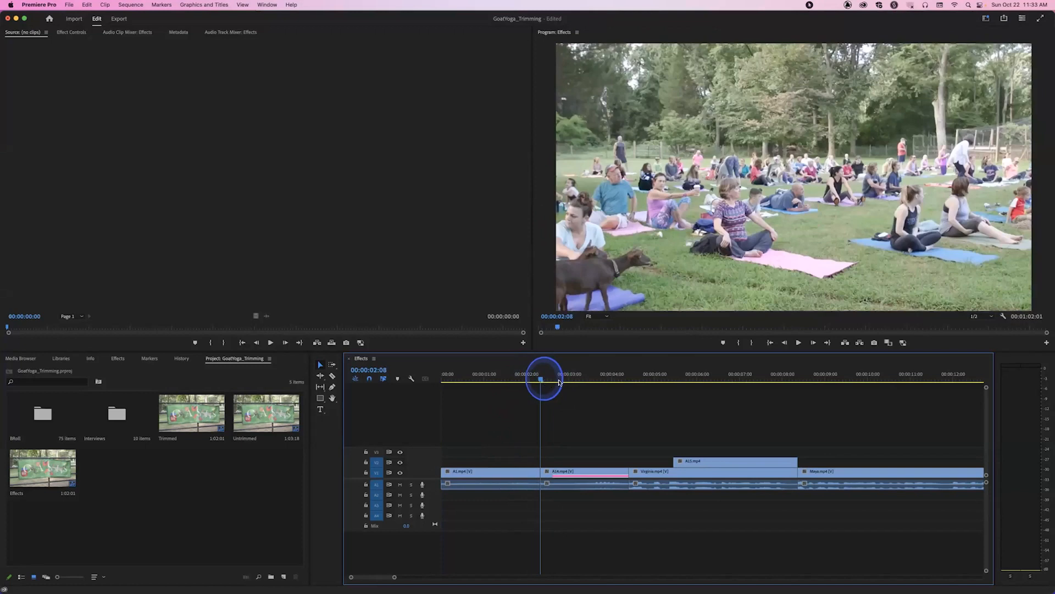
{"action": "left_click", "coordinate": [610, 380]}
{"action": "left_click", "coordinate": [653, 379]}
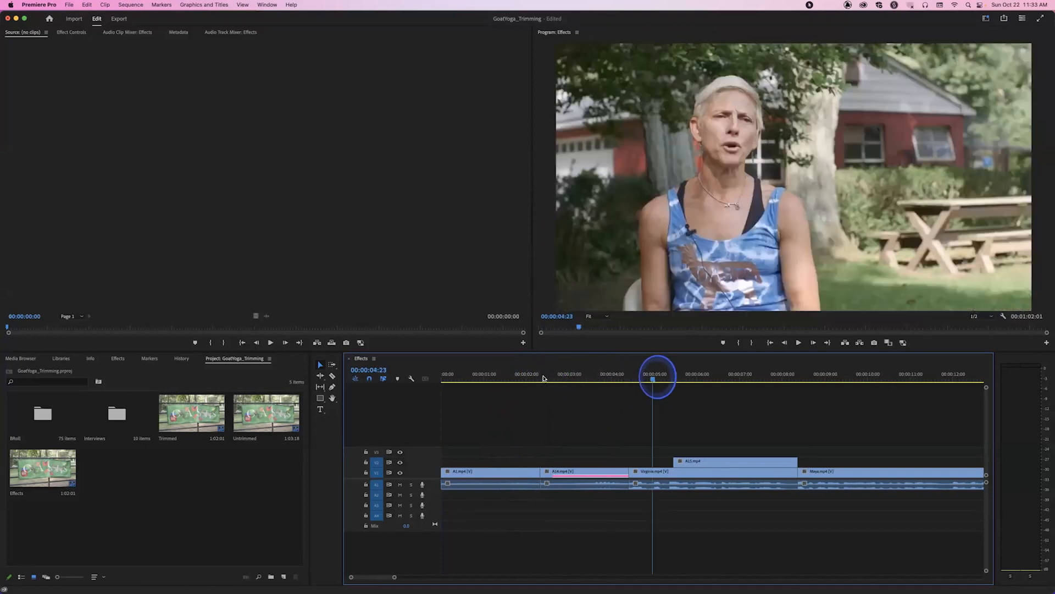
{"action": "left_click", "coordinate": [518, 379]}
{"action": "left_click", "coordinate": [508, 379]}
{"action": "left_click", "coordinate": [504, 442]}
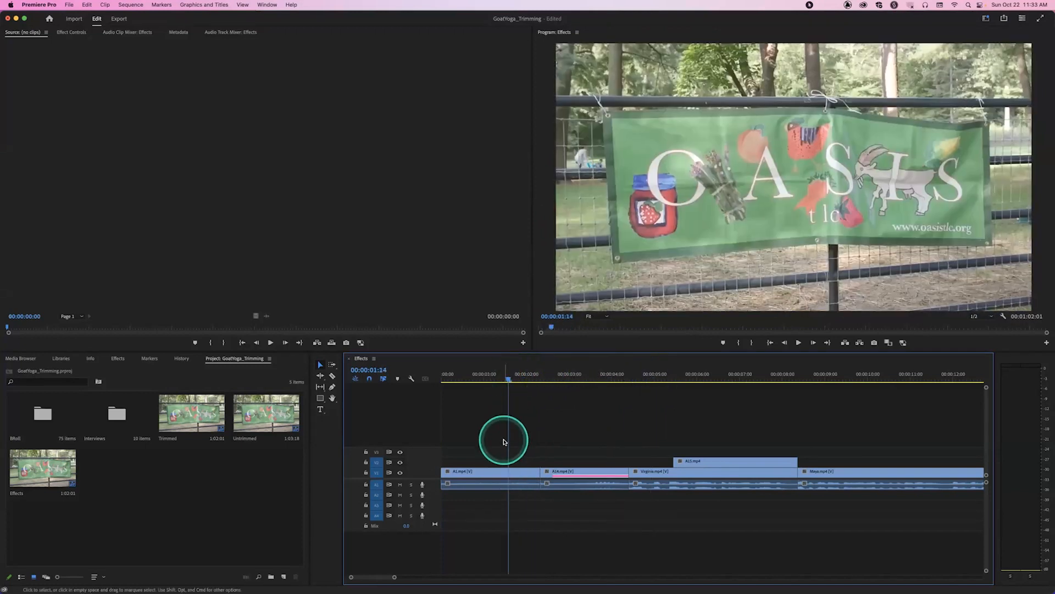
Step: Increase the height of the video tracks until clip thumbnails show, and preview the footage across the first cut
{"action": "key", "text": "super+equal"}
{"action": "key", "text": "super+equal"}
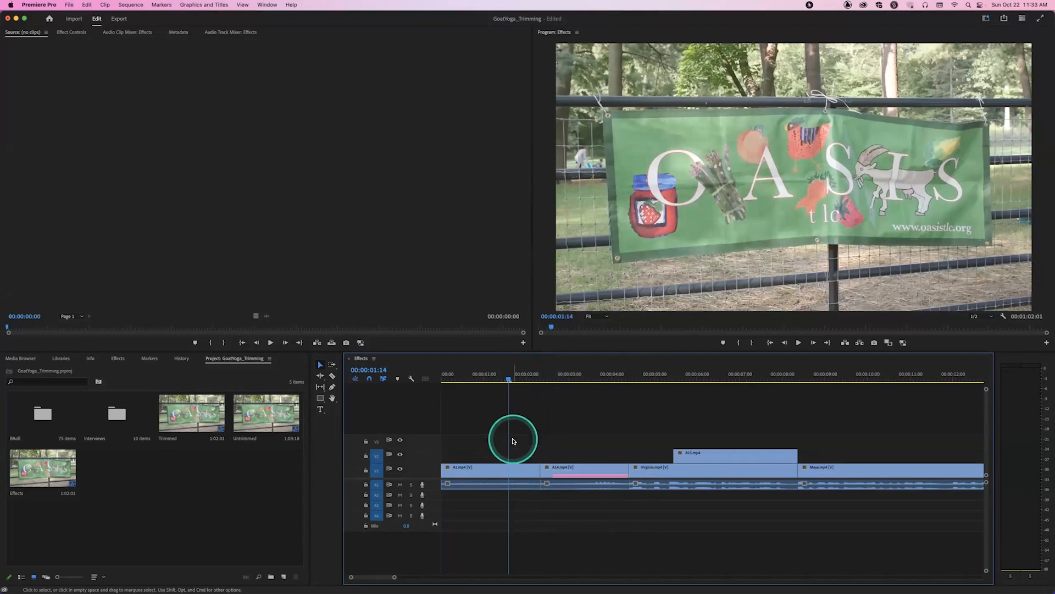
{"action": "mouse_move", "coordinate": [520, 378]}
{"action": "left_mouse_down"}
{"action": "mouse_move", "coordinate": [550, 385]}
{"action": "mouse_move", "coordinate": [526, 381]}
{"action": "left_mouse_up"}
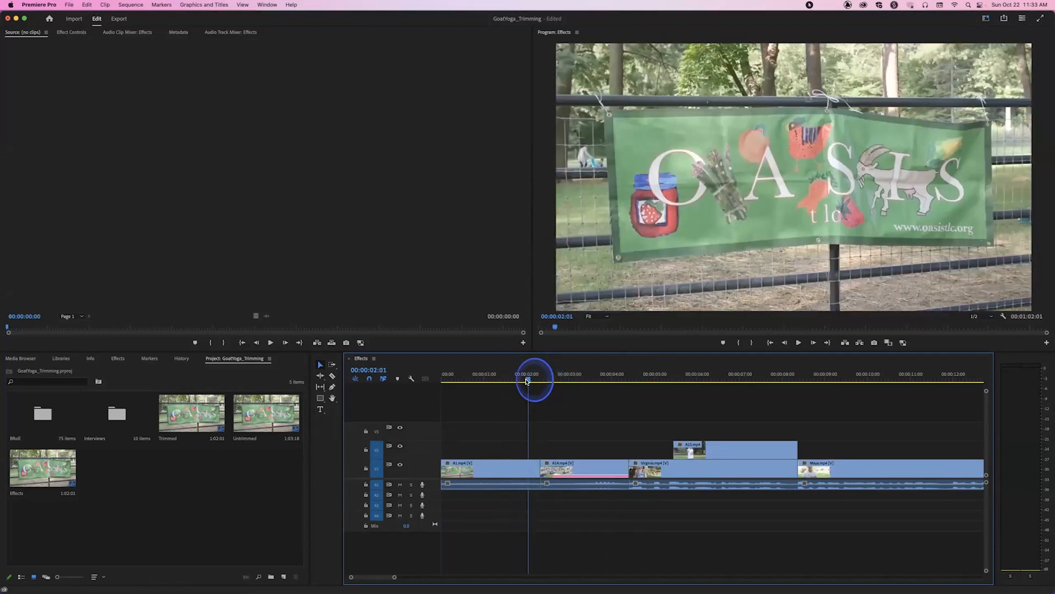
{"action": "left_click", "coordinate": [529, 378]}
{"action": "left_click_drag", "start_coordinate": [529, 378], "coordinate": [570, 380]}
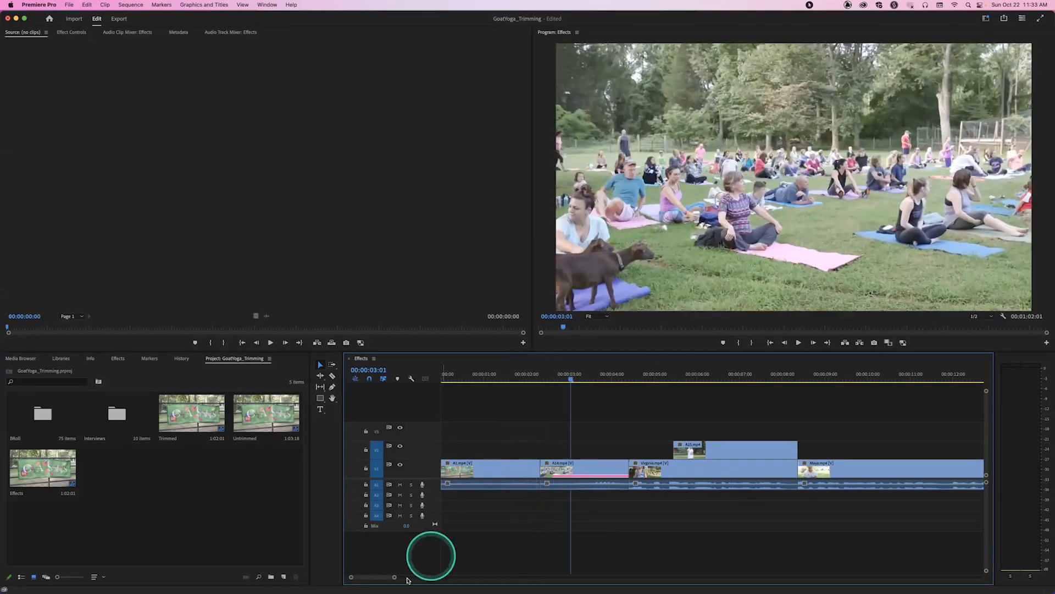
Step: Rescale the timeline to about its first ten seconds, with the playhead at 00:00:02:08 on the cut between A1.mp4 and A14.mp4
{"action": "left_click_drag", "start_coordinate": [394, 578], "coordinate": [439, 577]}
{"action": "left_click_drag", "start_coordinate": [708, 378], "coordinate": [667, 378]}
{"action": "left_click_drag", "start_coordinate": [413, 577], "coordinate": [383, 578]}
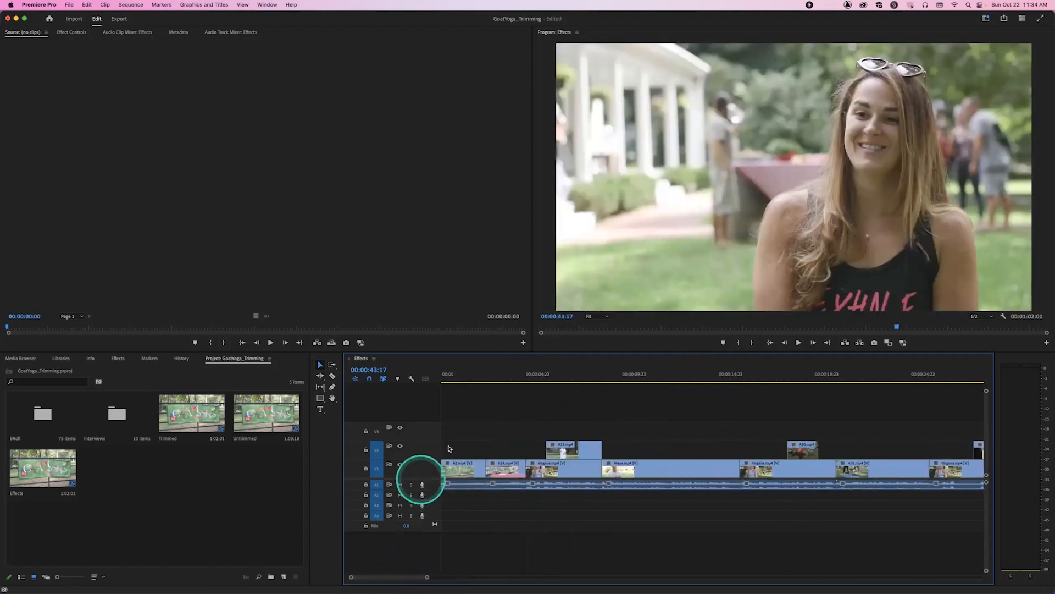
{"action": "left_click", "coordinate": [493, 378]}
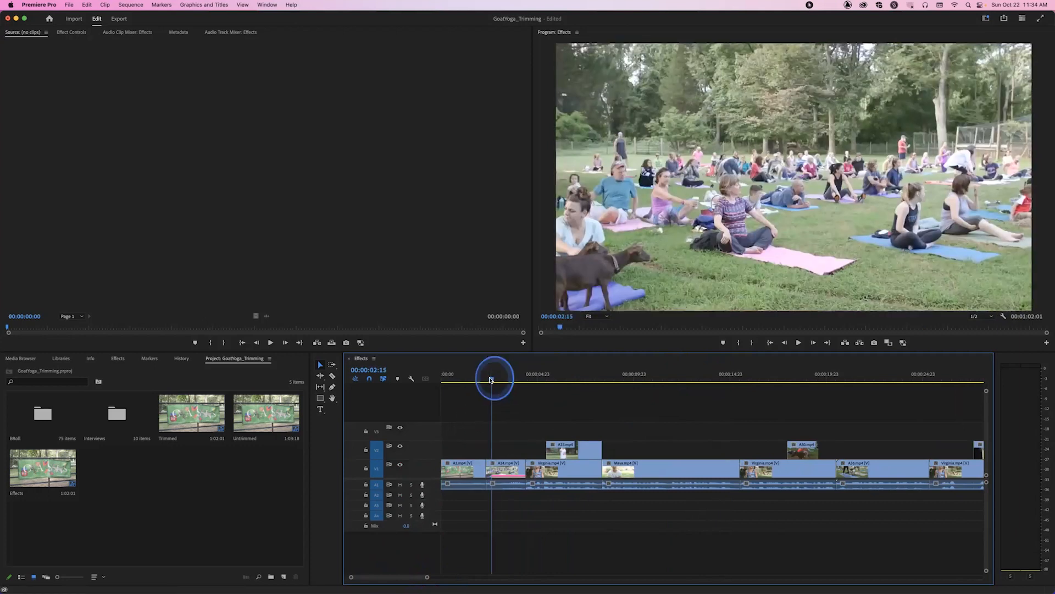
{"action": "left_click", "coordinate": [487, 379]}
{"action": "left_click", "coordinate": [486, 378]}
{"action": "left_click_drag", "start_coordinate": [427, 577], "coordinate": [388, 577]}
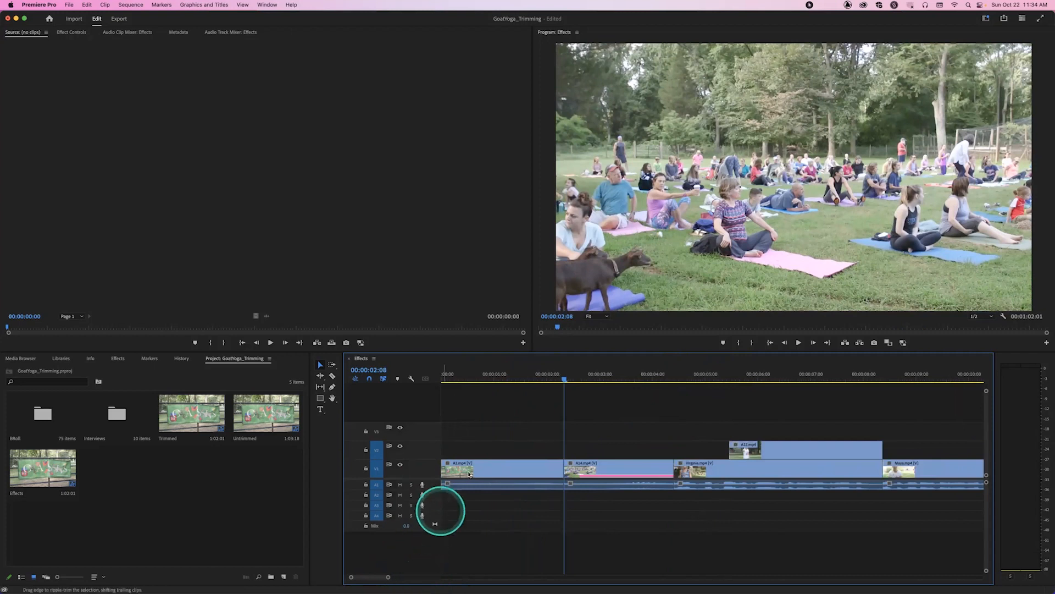
Step: Play the sequence repeatedly across the cut from A1.mp4 to A14.mp4 to examine the hard cut
{"action": "left_click_drag", "start_coordinate": [554, 378], "coordinate": [530, 375]}
{"action": "key", "text": "space"}
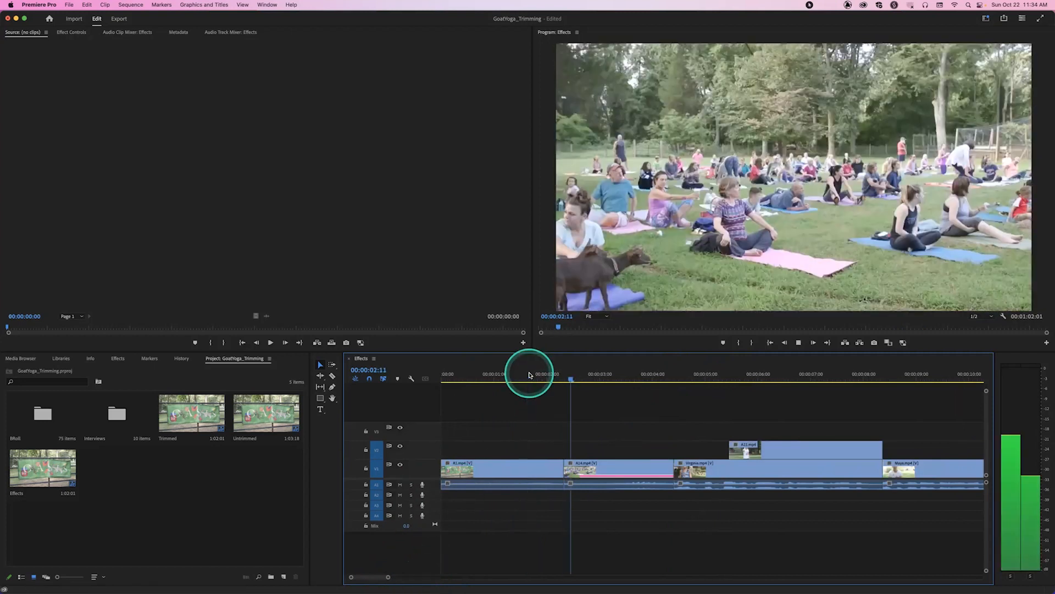
{"action": "key", "text": "space"}
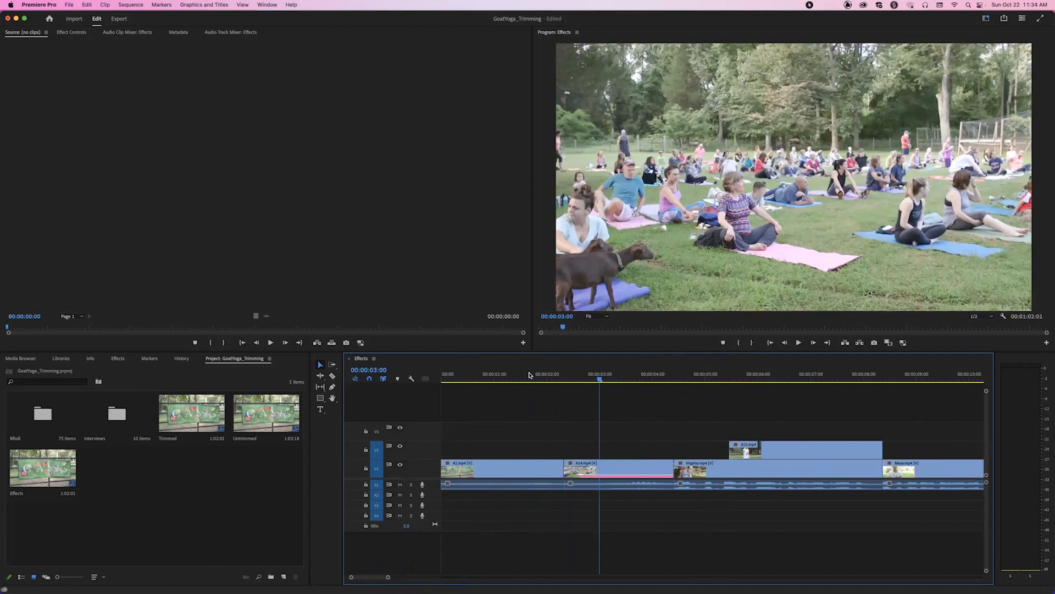
{"action": "left_click_drag", "start_coordinate": [529, 376], "coordinate": [511, 372]}
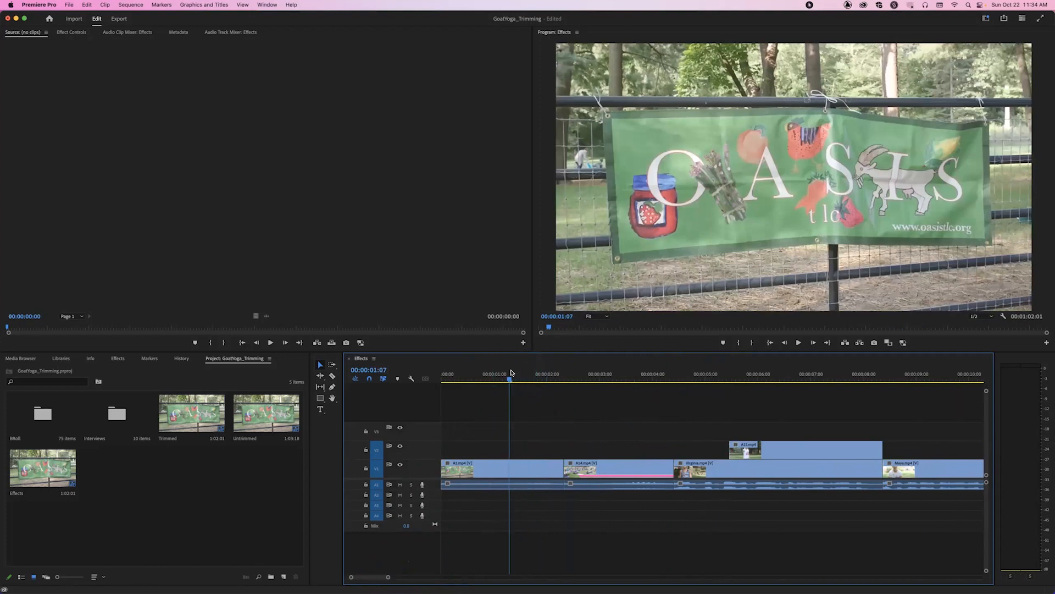
{"action": "left_click", "coordinate": [511, 377]}
{"action": "key", "text": "space"}
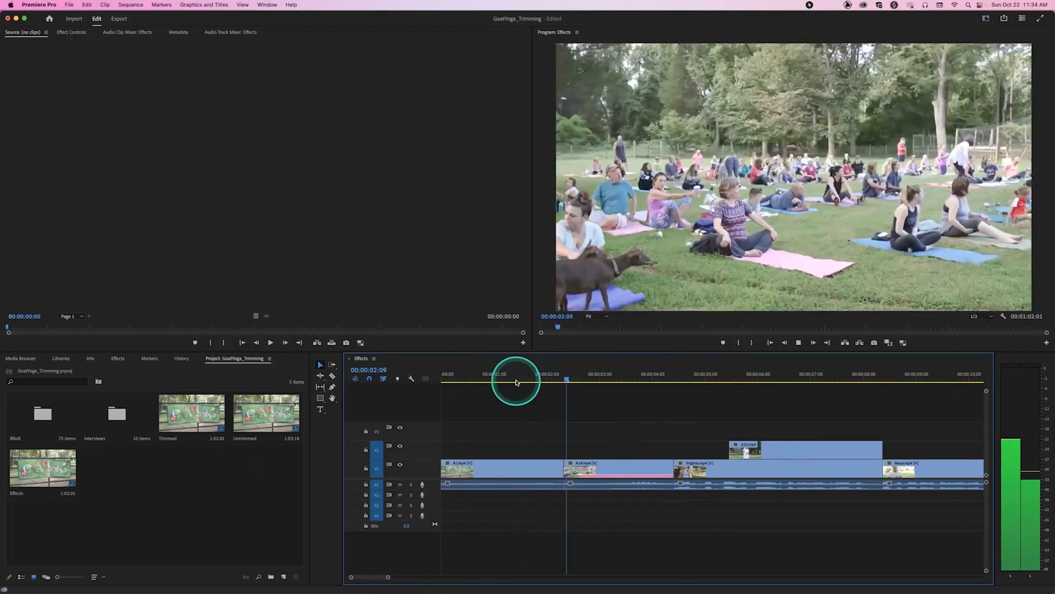
{"action": "left_click_drag", "start_coordinate": [516, 380], "coordinate": [503, 377]}
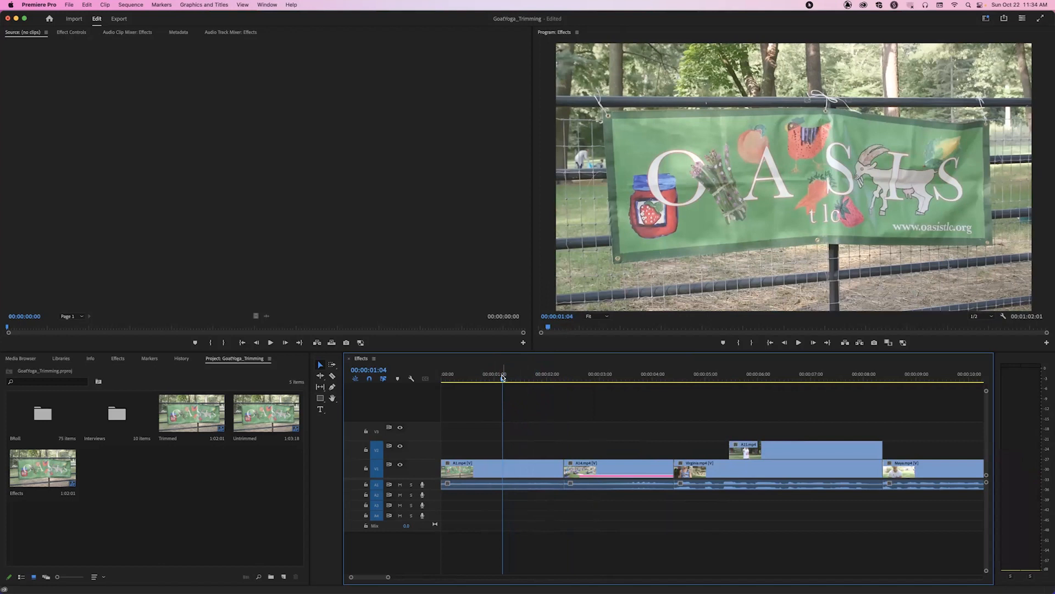
{"action": "left_click_drag", "start_coordinate": [501, 377], "coordinate": [471, 377]}
{"action": "key", "text": "space"}
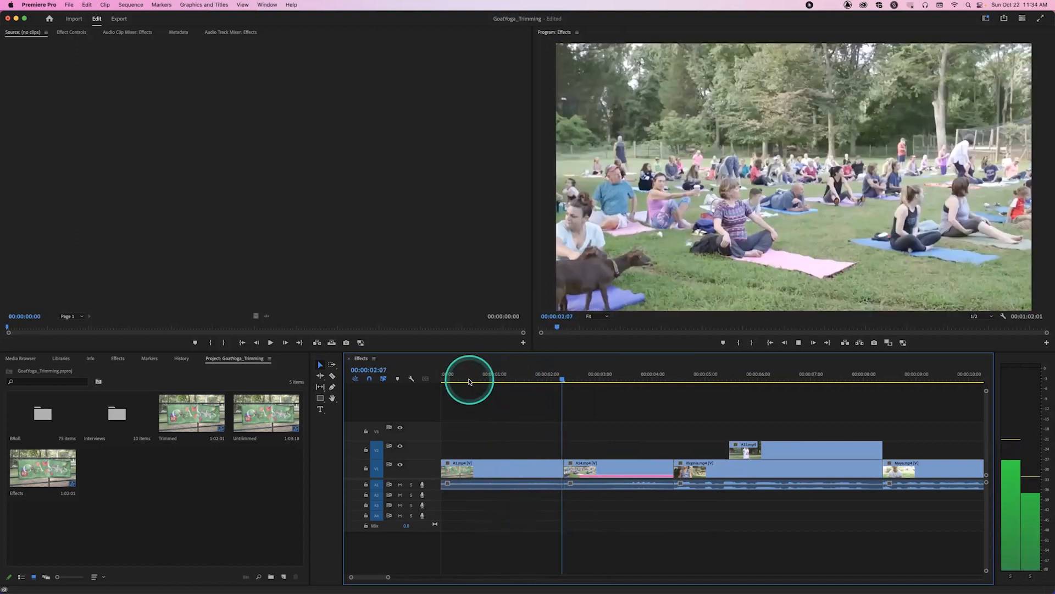
{"action": "key", "text": "space"}
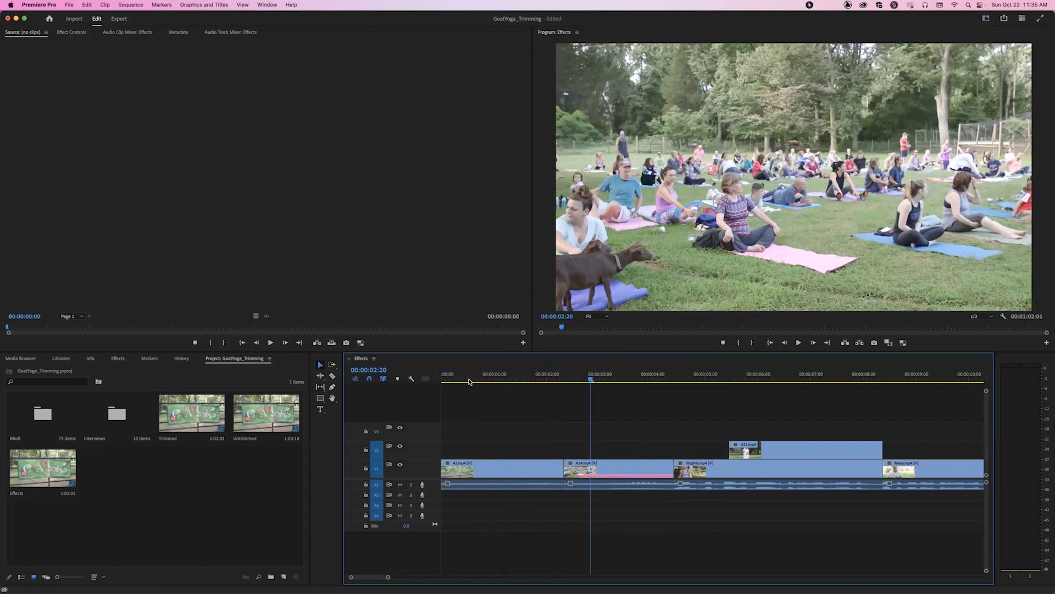
{"action": "left_click_drag", "start_coordinate": [510, 373], "coordinate": [491, 372]}
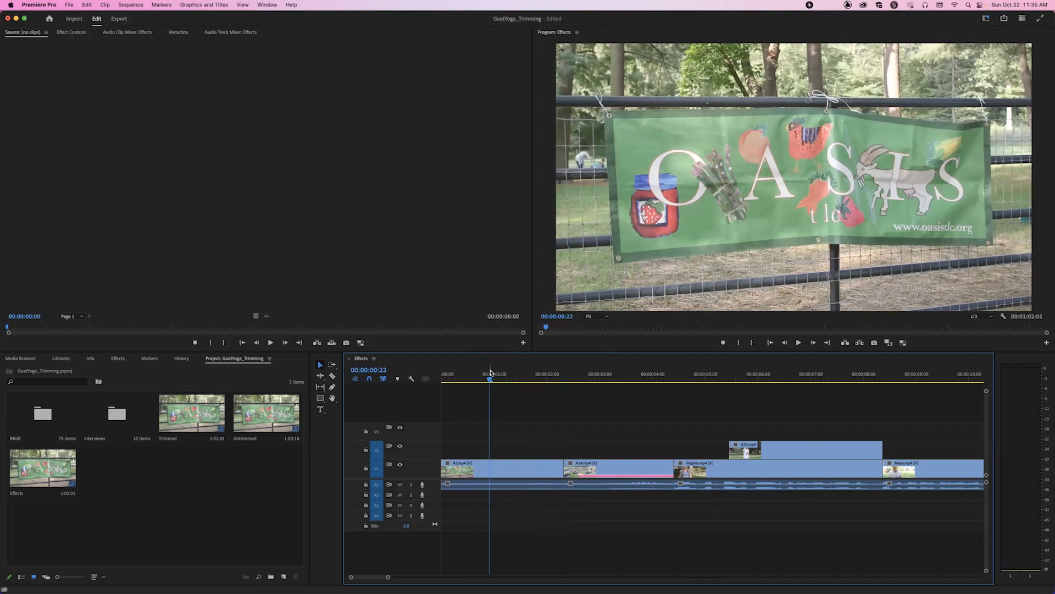
{"action": "key", "text": "space"}
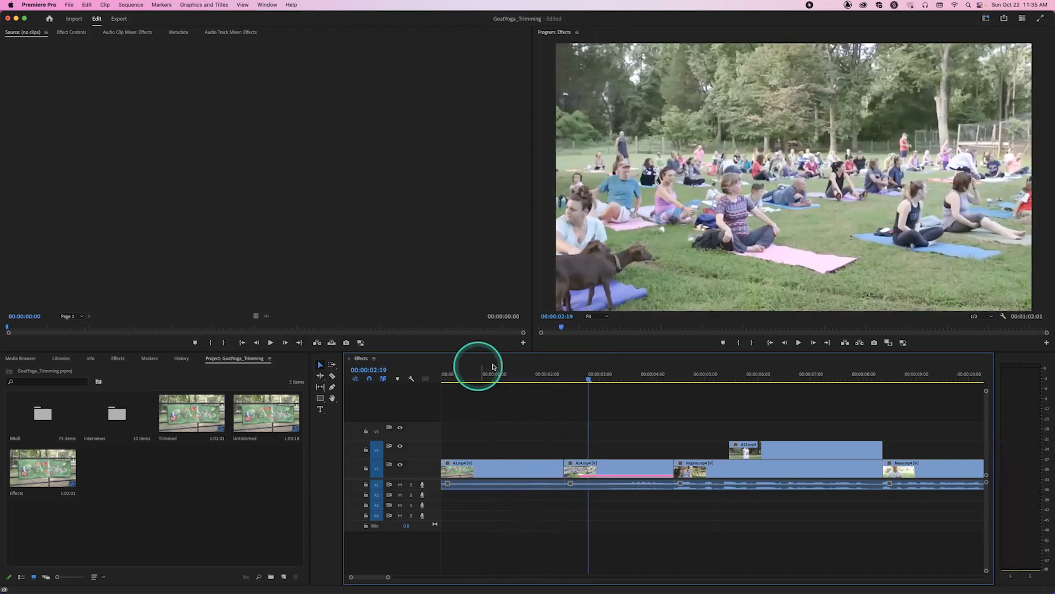
Step: Place the playhead at 00:00:02:08 on the cut between A1.mp4 and A14.mp4 and apply the default Cross Dissolve
{"action": "left_click_drag", "start_coordinate": [495, 374], "coordinate": [562, 381]}
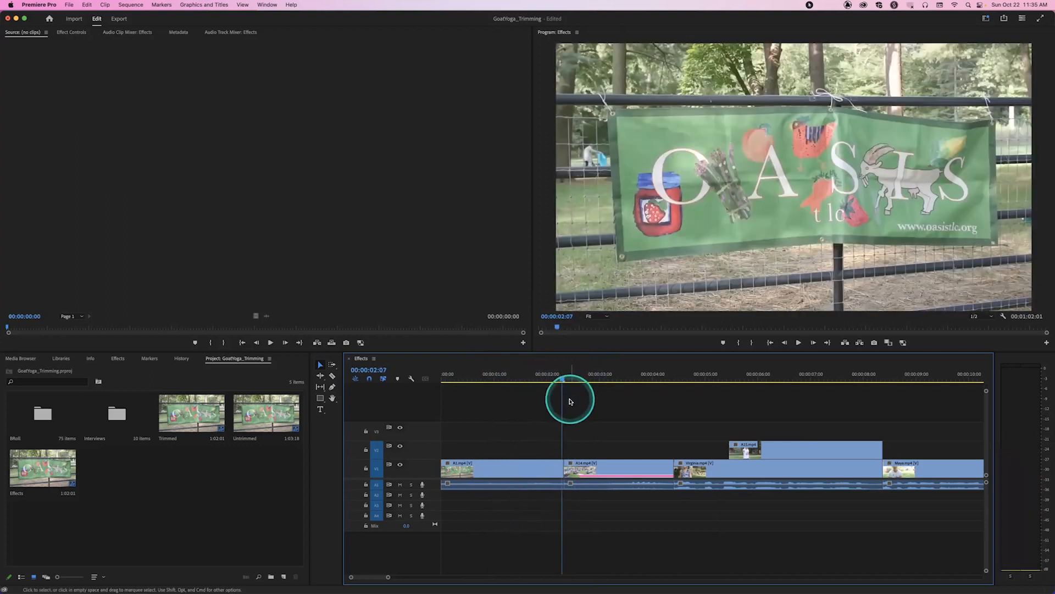
{"action": "left_click", "coordinate": [568, 380]}
{"action": "left_click_drag", "start_coordinate": [568, 380], "coordinate": [560, 381]}
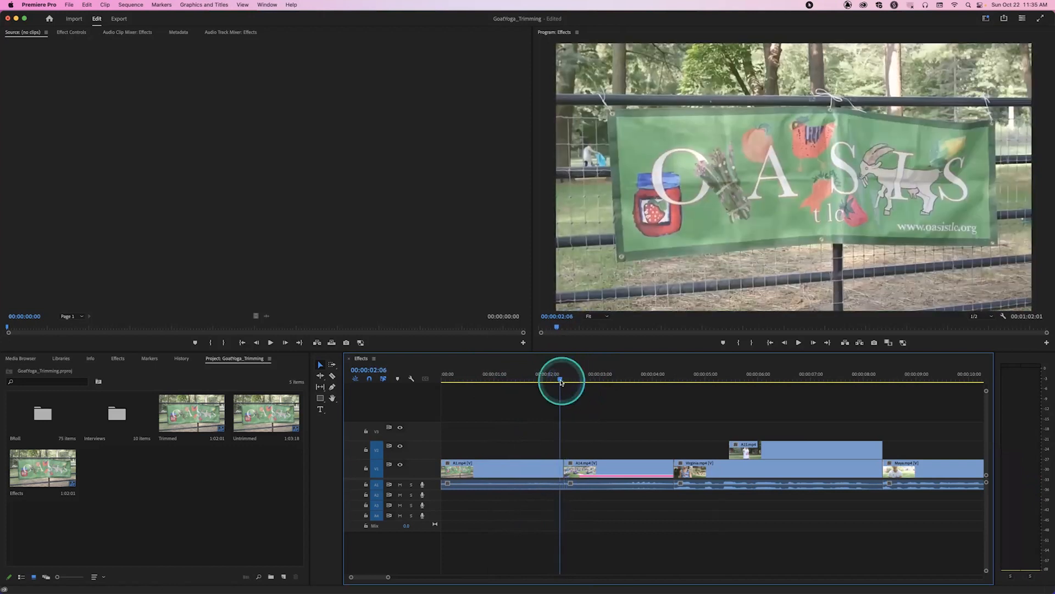
{"action": "left_click", "coordinate": [562, 379]}
{"action": "mouse_move", "coordinate": [562, 379]}
{"action": "left_mouse_down"}
{"action": "mouse_move", "coordinate": [574, 379]}
{"action": "mouse_move", "coordinate": [562, 379]}
{"action": "left_mouse_up"}
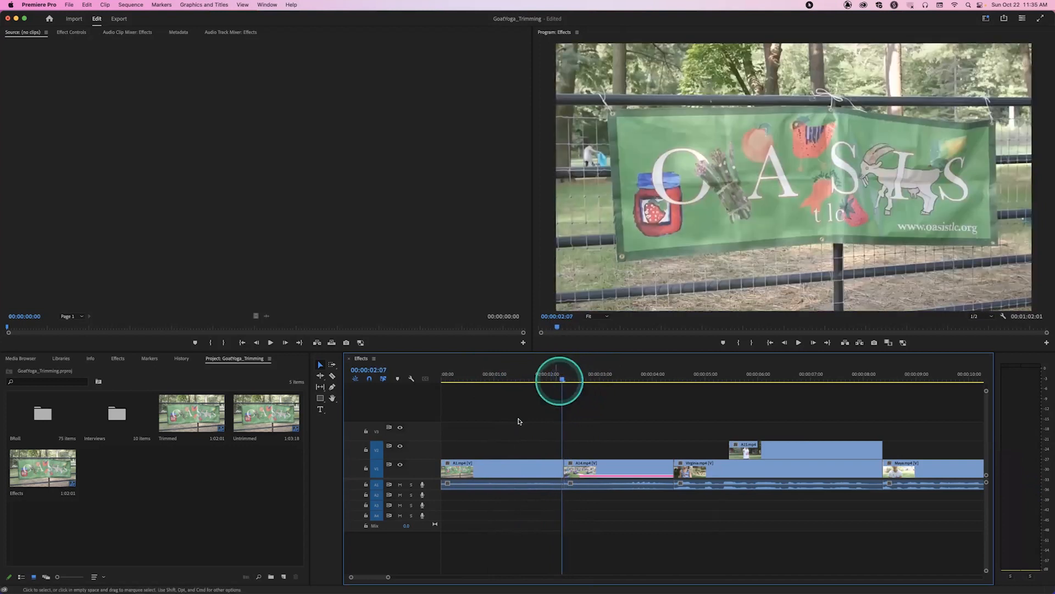
{"action": "left_click", "coordinate": [563, 379]}
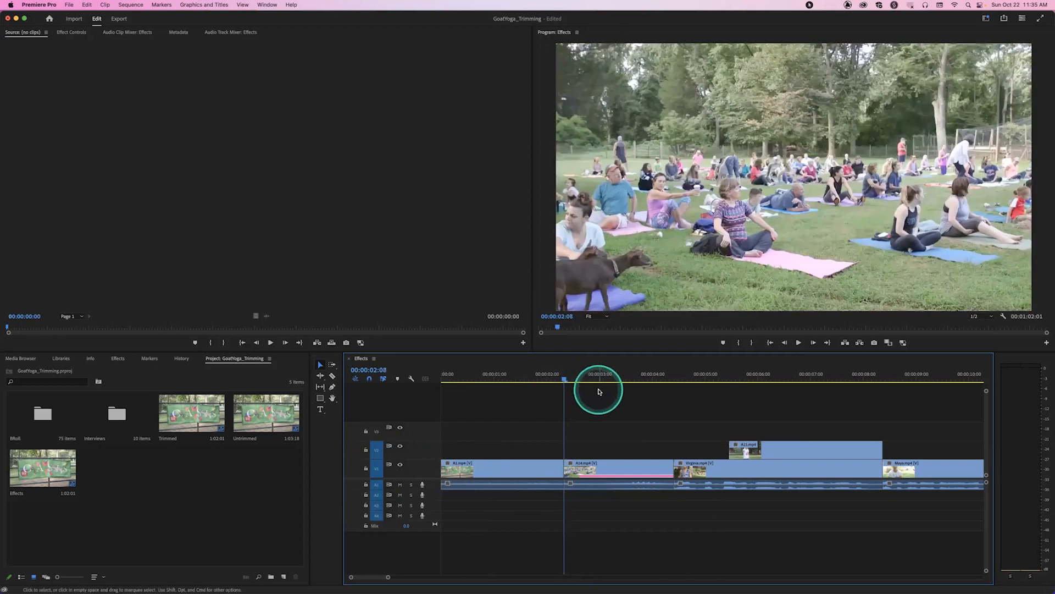
{"action": "key", "text": "super+d"}
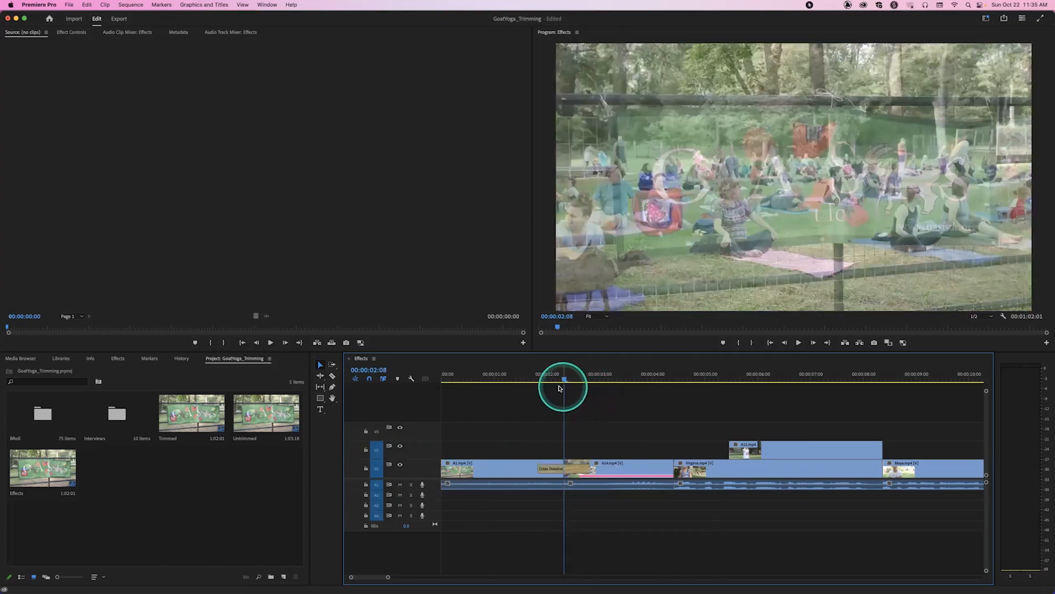
Step: Play back the Cross Dissolve between A1.mp4 and A14.mp4 twice to check the transition
{"action": "left_click_drag", "start_coordinate": [537, 376], "coordinate": [519, 378]}
{"action": "key", "text": "space"}
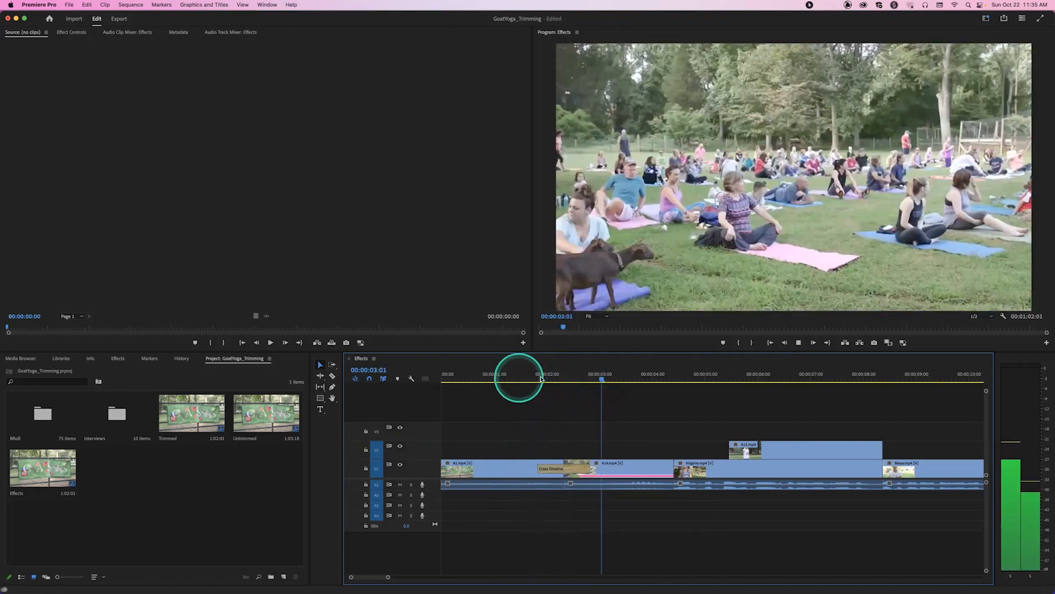
{"action": "left_click", "coordinate": [524, 381]}
{"action": "key", "text": "space"}
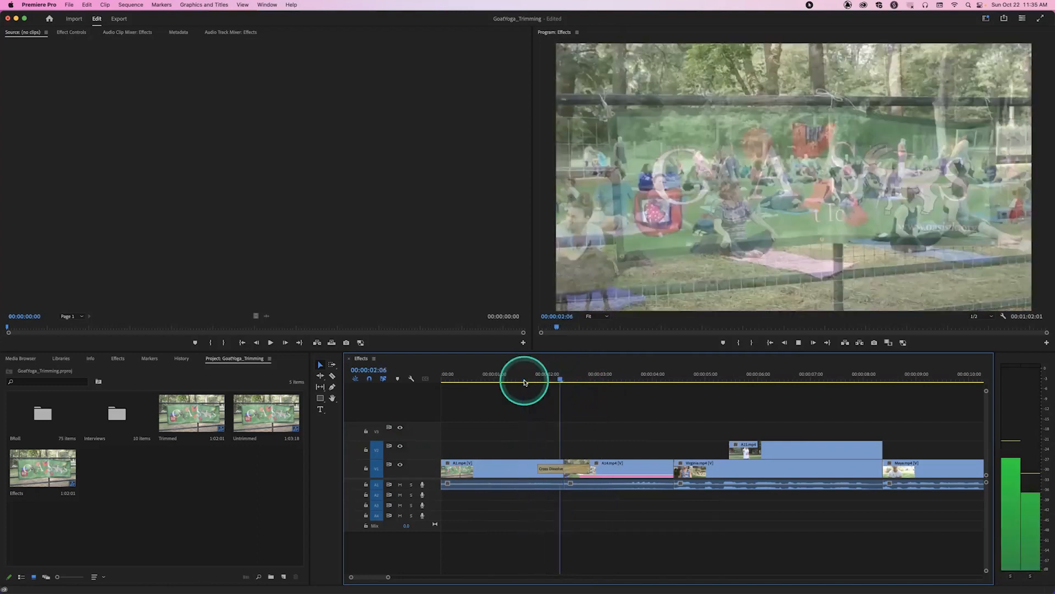
{"action": "key", "text": "space"}
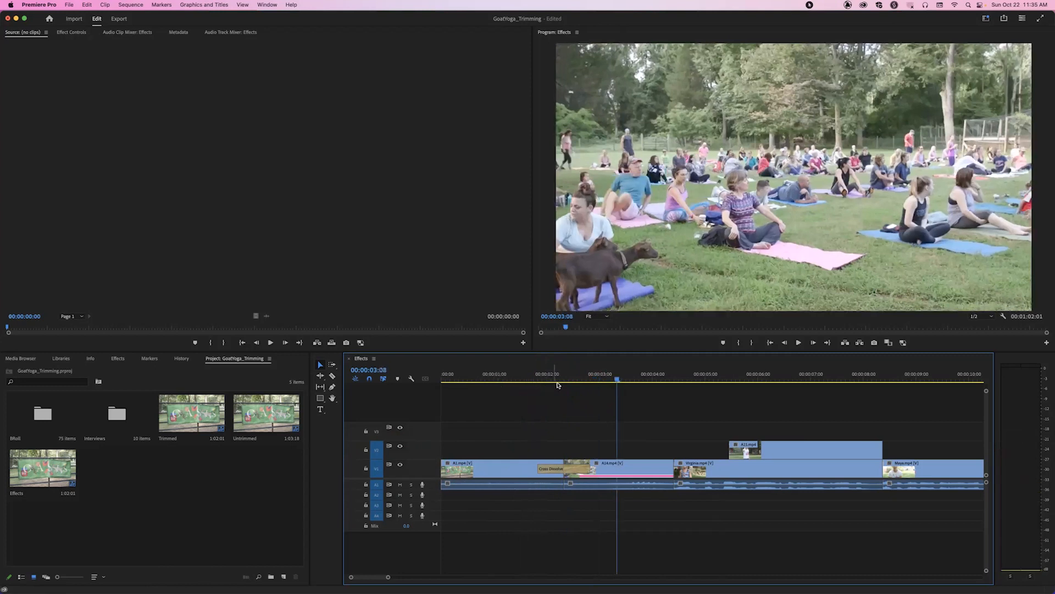
Step: Delete the Cross Dissolve between A1.mp4 and A14.mp4 and reapply the default video transition at the same cut
{"action": "left_click", "coordinate": [569, 471]}
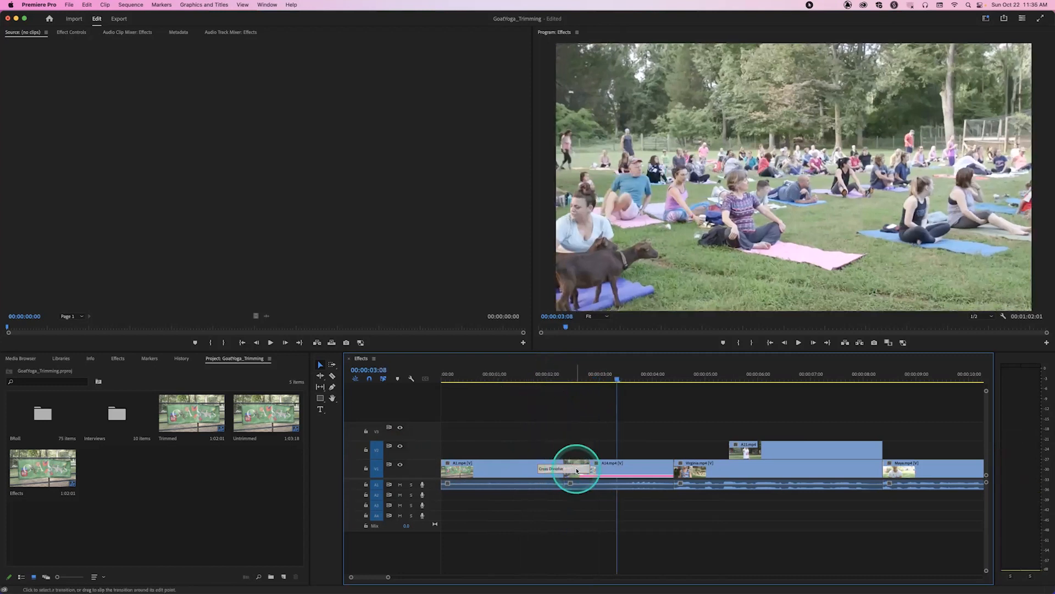
{"action": "key", "text": "Delete"}
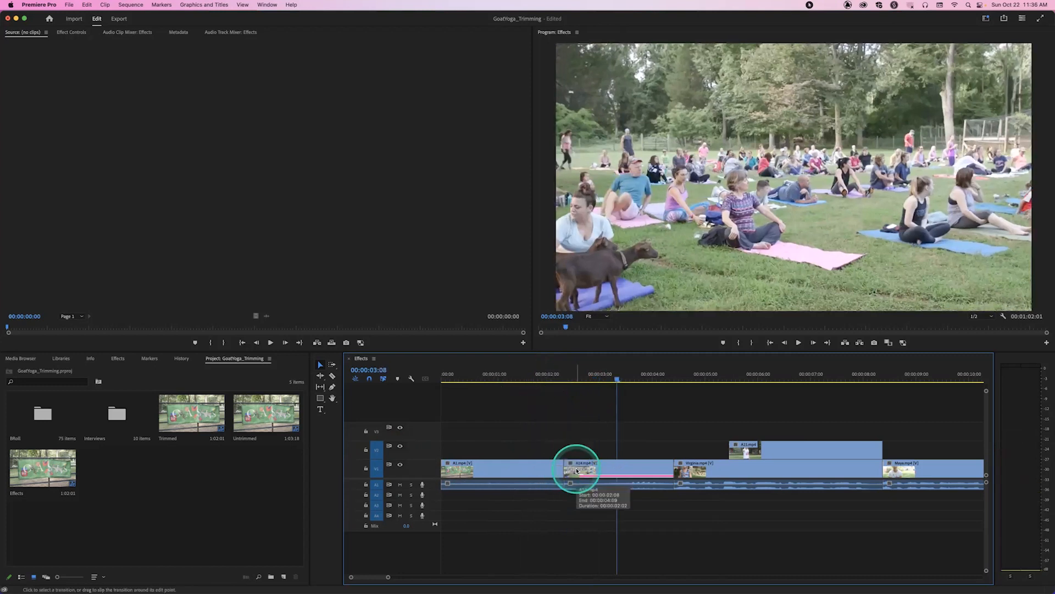
{"action": "left_click", "coordinate": [568, 377]}
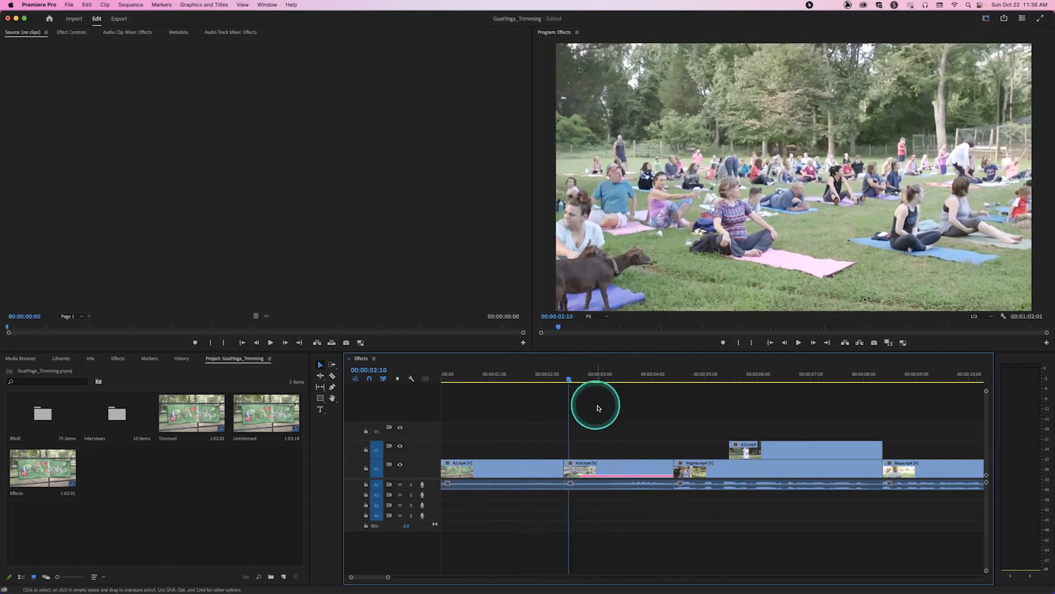
{"action": "key", "text": "super+d"}
Step: Scrub back and forth through the reapplied Cross Dissolve to examine how the two clips blend
{"action": "mouse_move", "coordinate": [558, 377]}
{"action": "left_mouse_down"}
{"action": "mouse_move", "coordinate": [525, 378]}
{"action": "mouse_move", "coordinate": [571, 383]}
{"action": "left_mouse_up"}
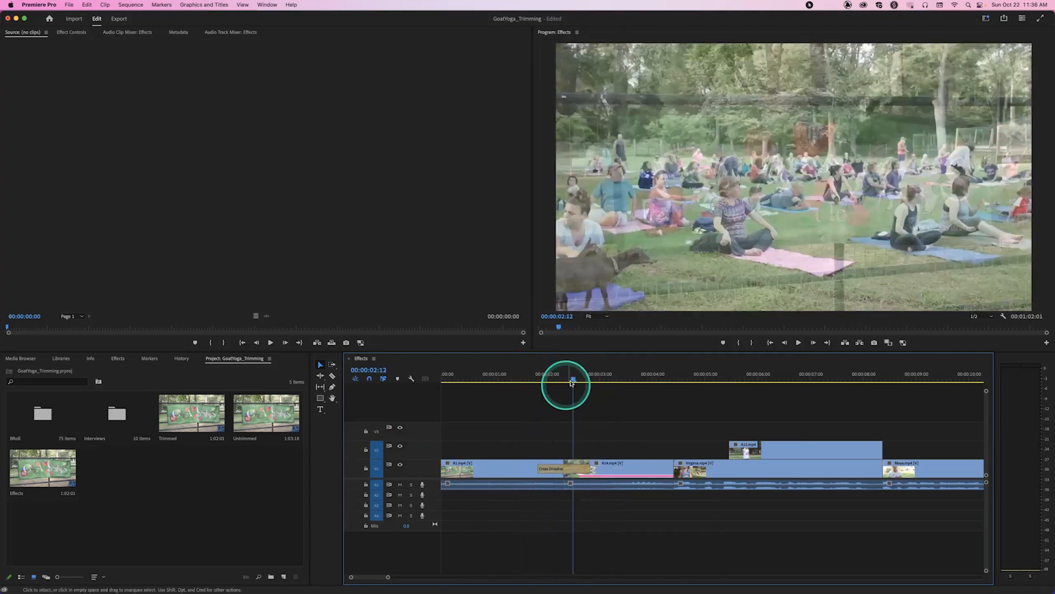
{"action": "left_click", "coordinate": [562, 377]}
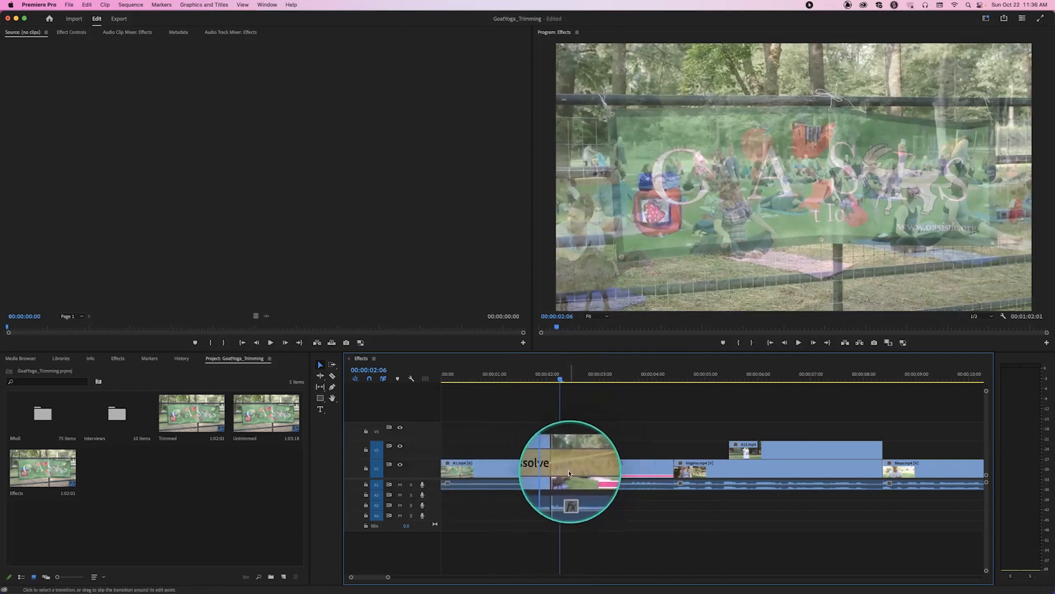
{"action": "left_click_drag", "start_coordinate": [564, 381], "coordinate": [575, 382]}
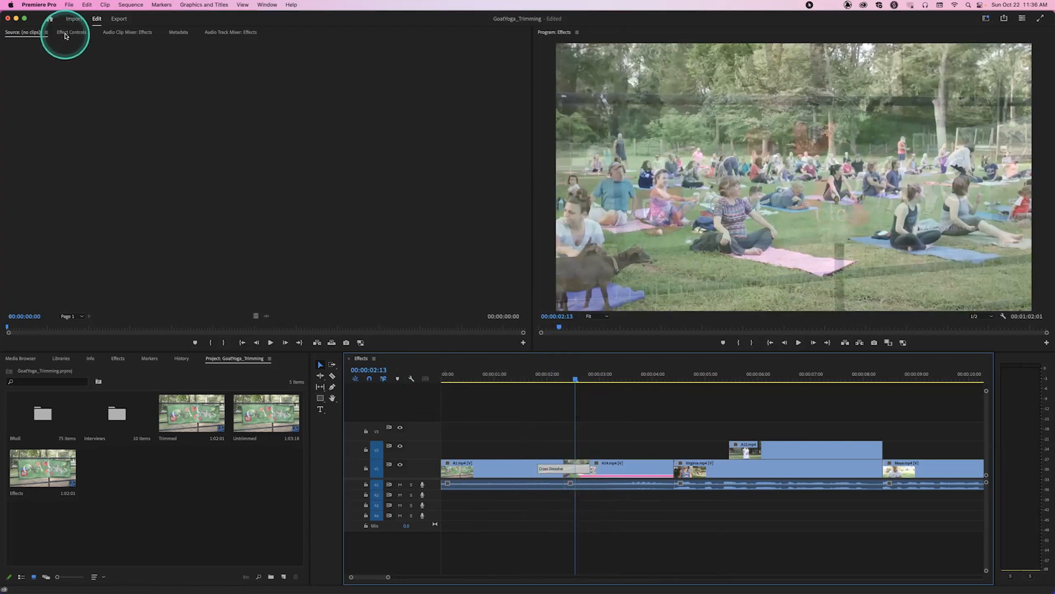
Step: Show the selected Cross Dissolve's duration and alignment settings while scrubbing through the transition
{"action": "left_click", "coordinate": [72, 33]}
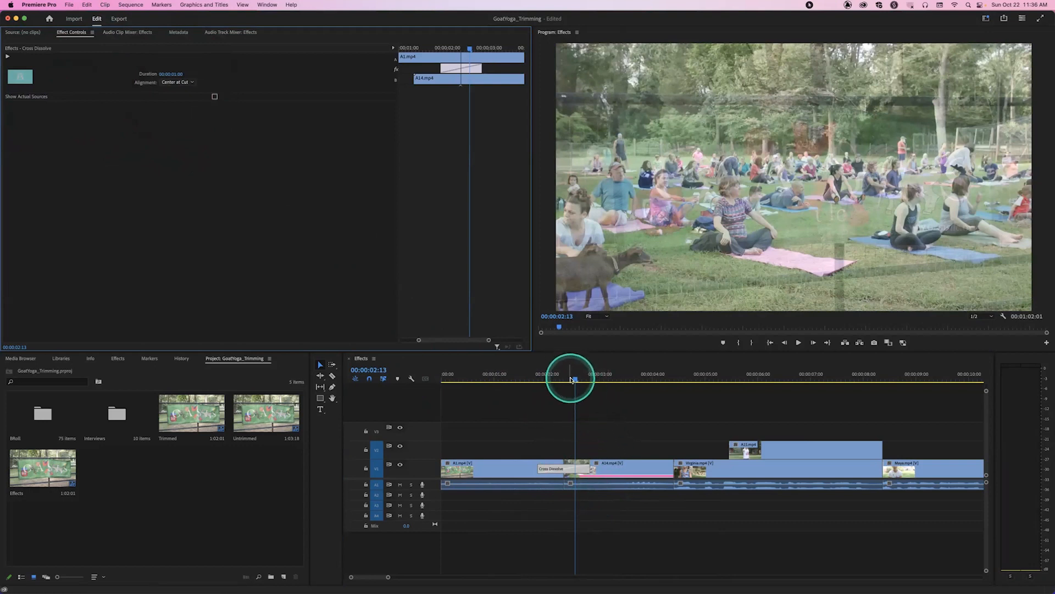
{"action": "mouse_move", "coordinate": [565, 379]}
{"action": "left_mouse_down"}
{"action": "mouse_move", "coordinate": [543, 380]}
{"action": "mouse_move", "coordinate": [553, 379]}
{"action": "left_mouse_up"}
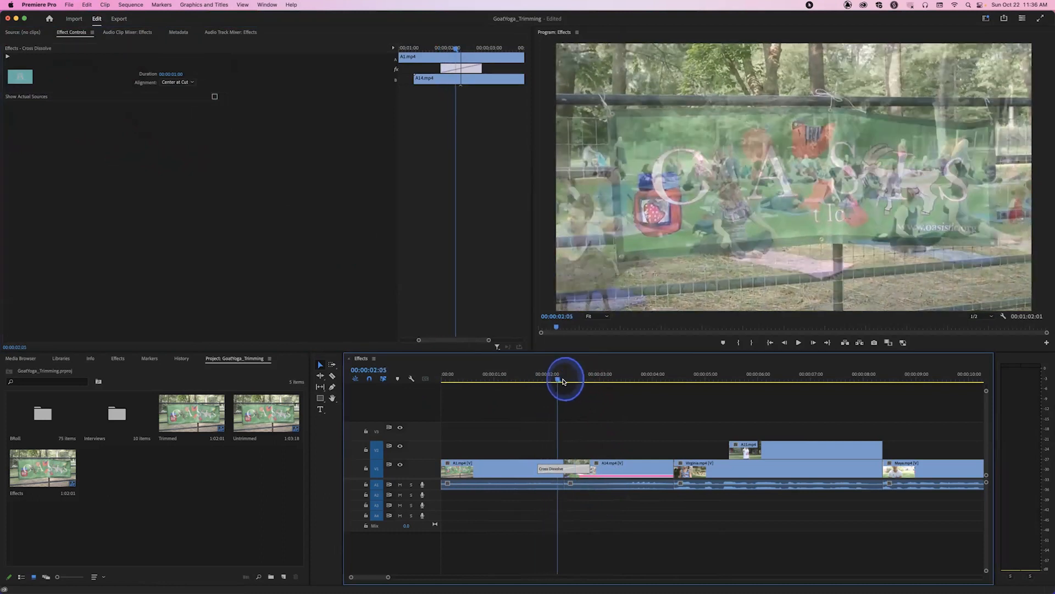
{"action": "left_click_drag", "start_coordinate": [563, 380], "coordinate": [530, 376]}
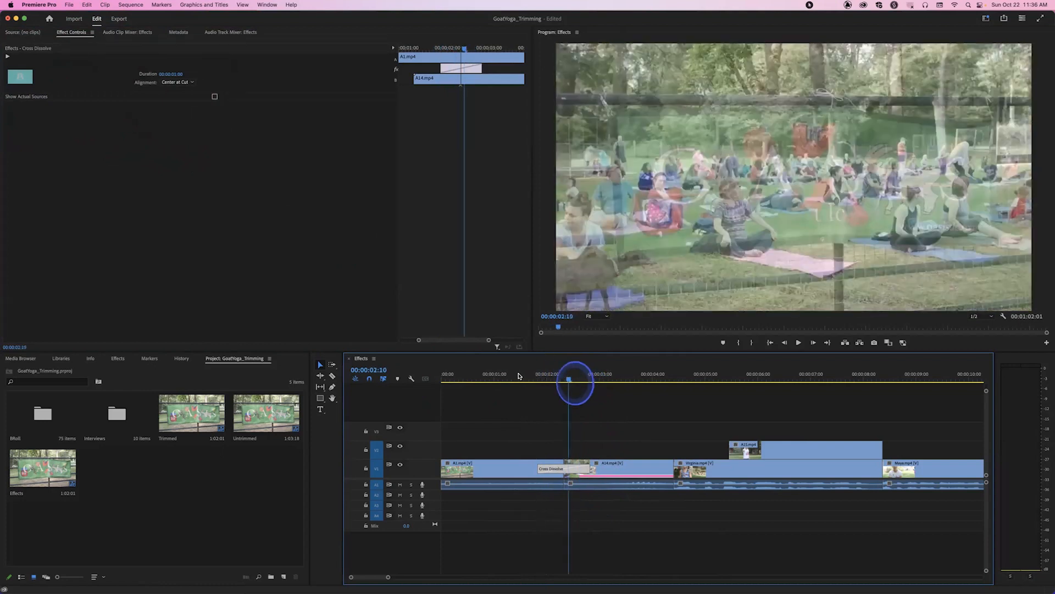
Step: Play back and scrub through the Cross Dissolve between A1.mp4 and A14.mp4 to review how the clips blend
{"action": "left_click", "coordinate": [518, 376]}
{"action": "key", "text": "space"}
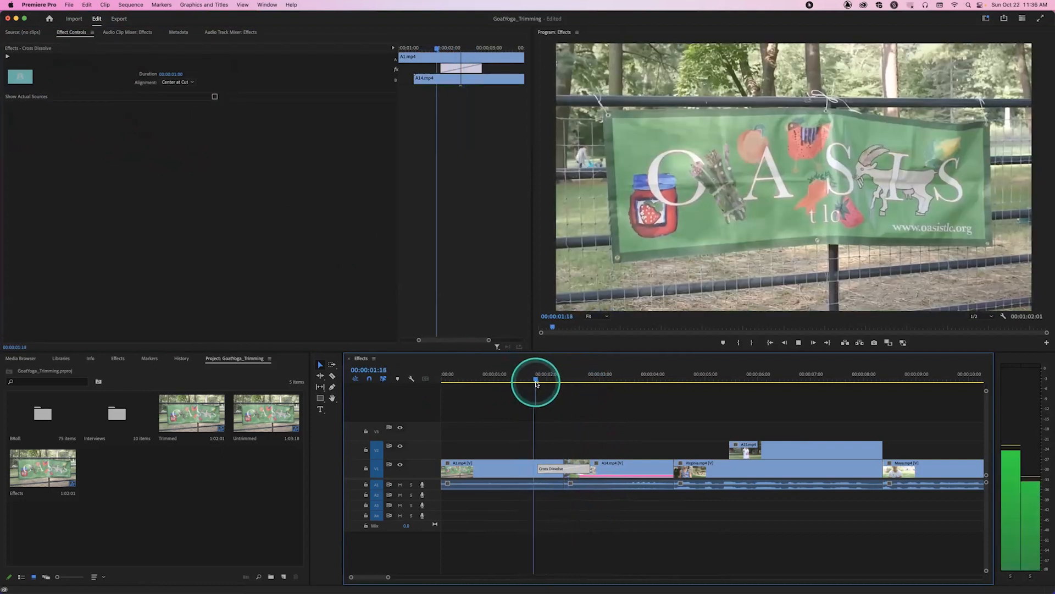
{"action": "key", "text": "space"}
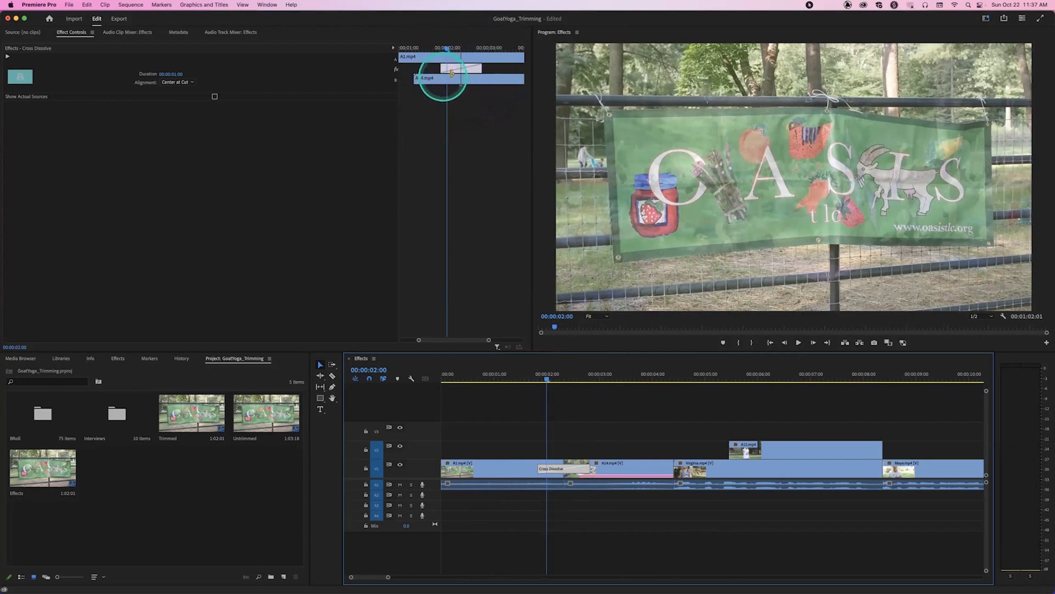
{"action": "left_click", "coordinate": [537, 379]}
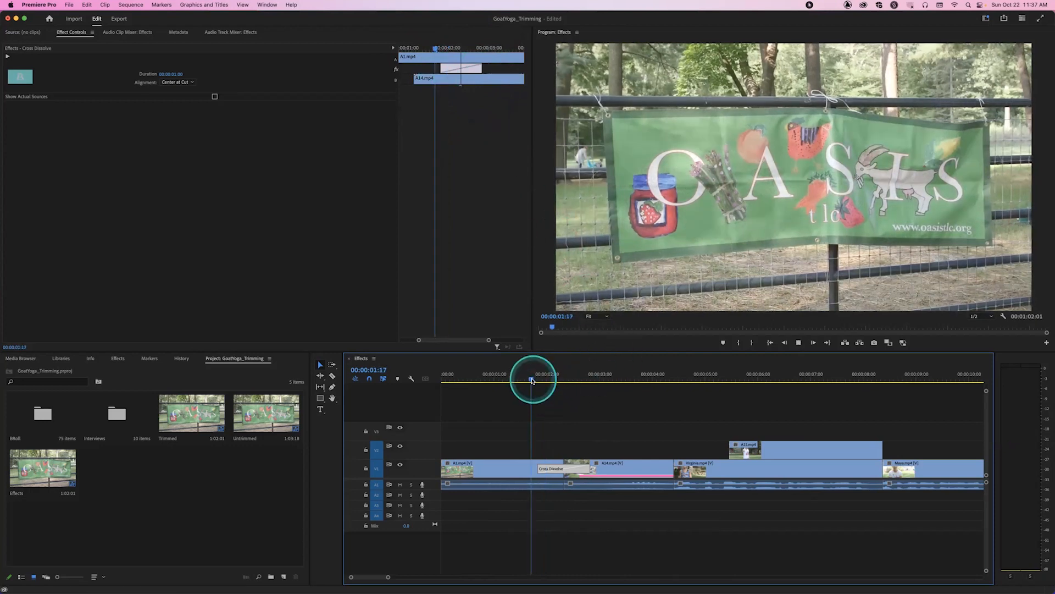
{"action": "key", "text": "space"}
{"action": "left_click_drag", "start_coordinate": [557, 379], "coordinate": [525, 379]}
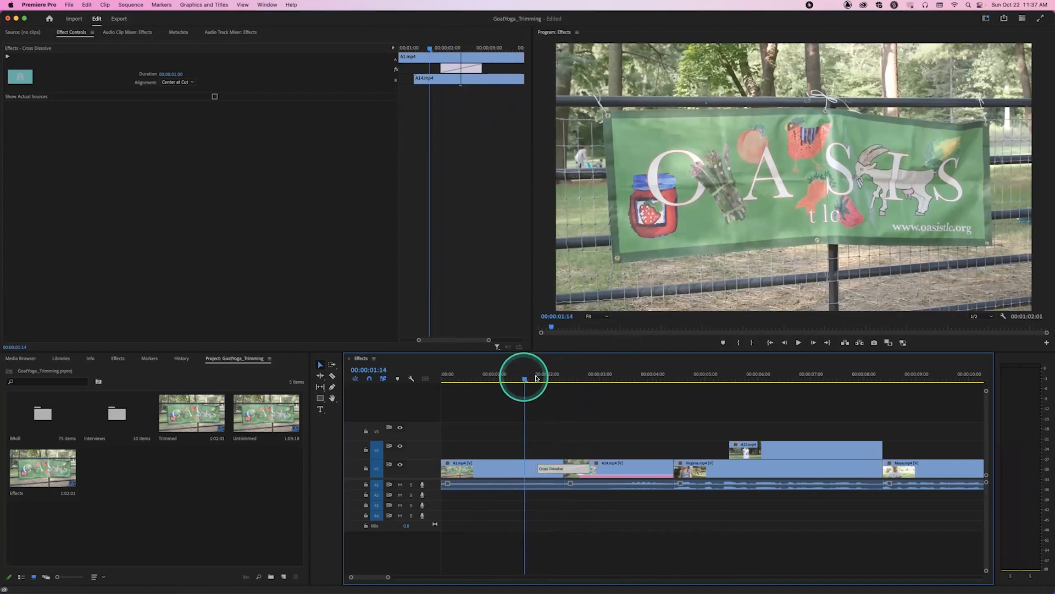
{"action": "left_click_drag", "start_coordinate": [537, 379], "coordinate": [558, 378]}
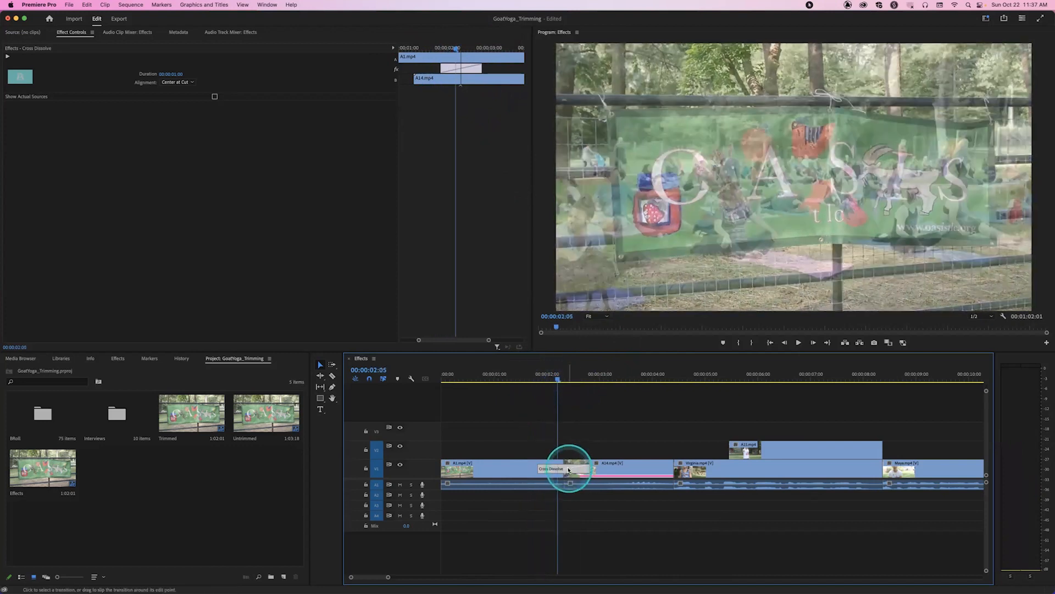
Step: Delete the Cross Dissolve between A1.mp4 and A14.mp4 and scrub across the plain cut to check it
{"action": "key", "text": "Delete"}
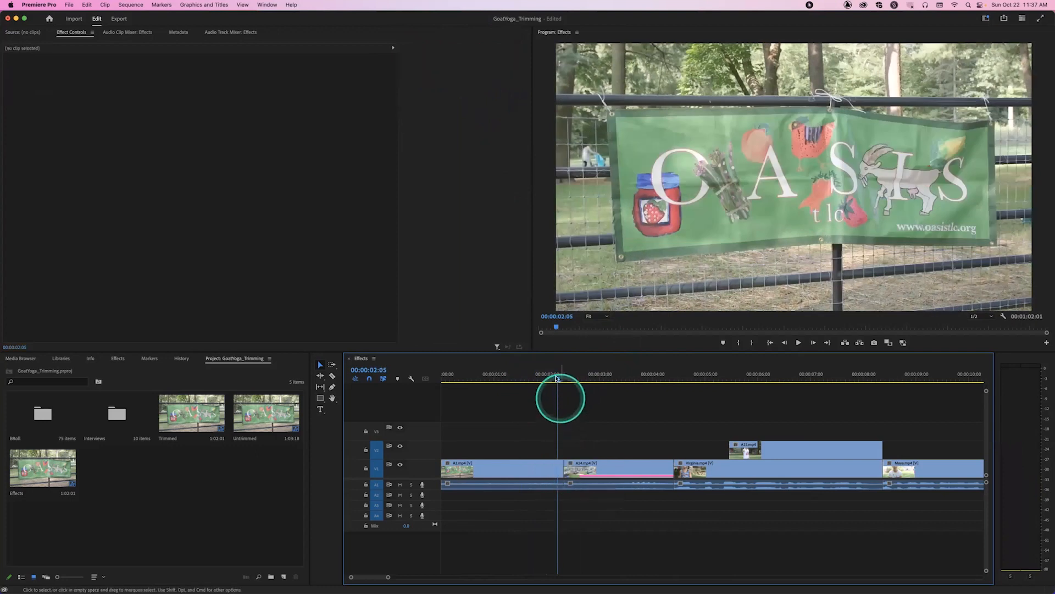
{"action": "left_click", "coordinate": [564, 379]}
{"action": "left_click", "coordinate": [550, 379]}
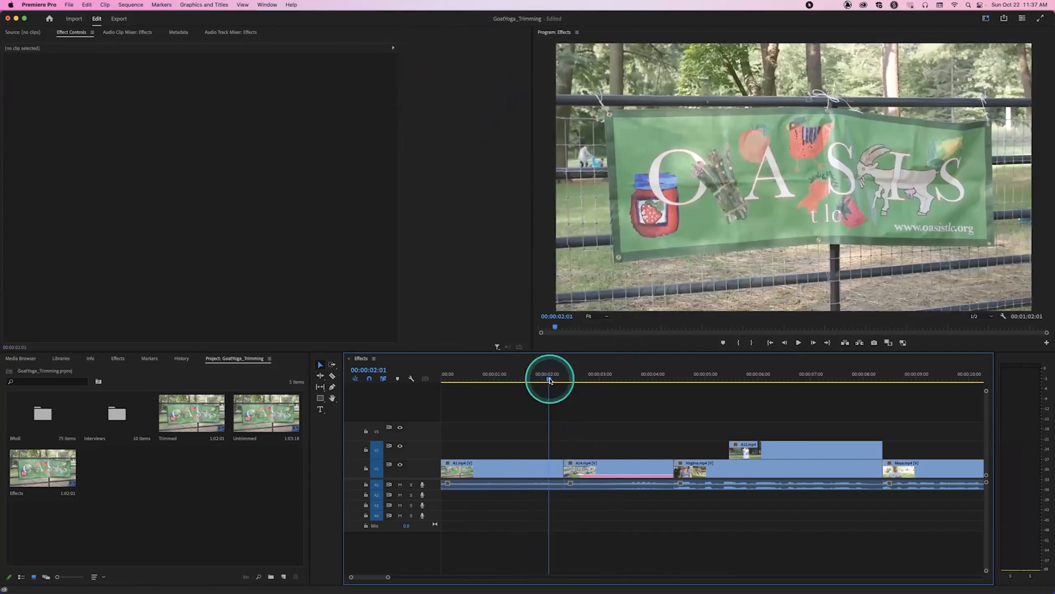
{"action": "left_click", "coordinate": [563, 379]}
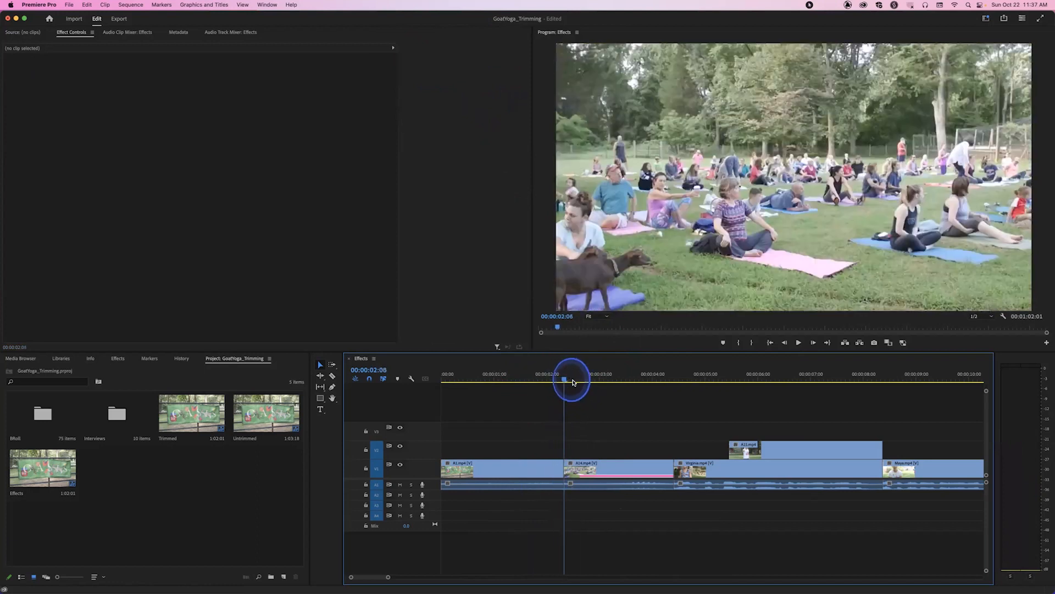
{"action": "left_click_drag", "start_coordinate": [586, 385], "coordinate": [574, 380]}
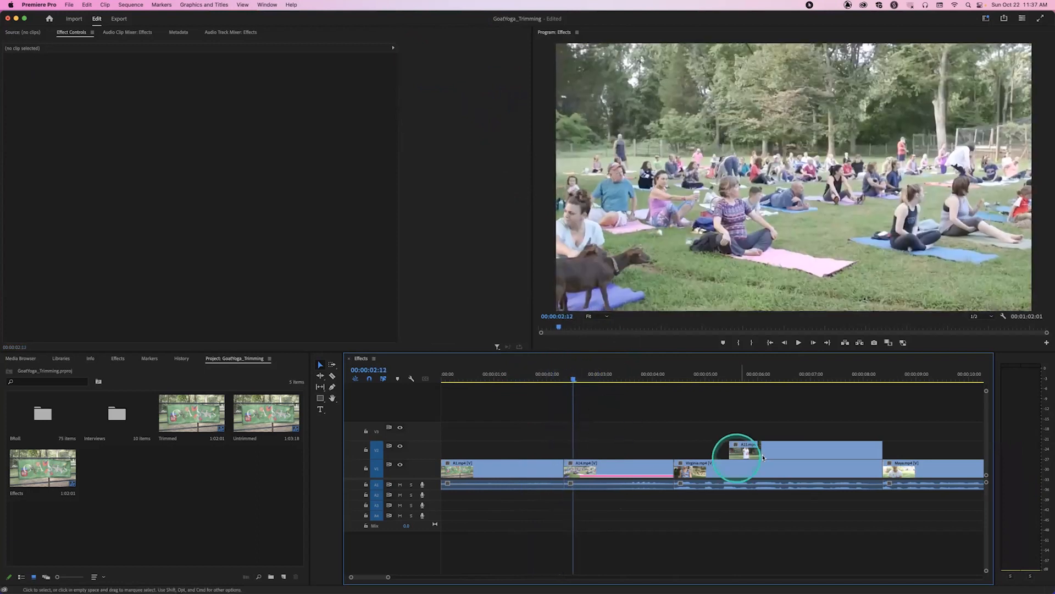
Step: Apply the default Cross Dissolve to both ends of the A13.mp4 clip on V2 over the interview near 40 seconds
{"action": "left_click", "coordinate": [806, 453]}
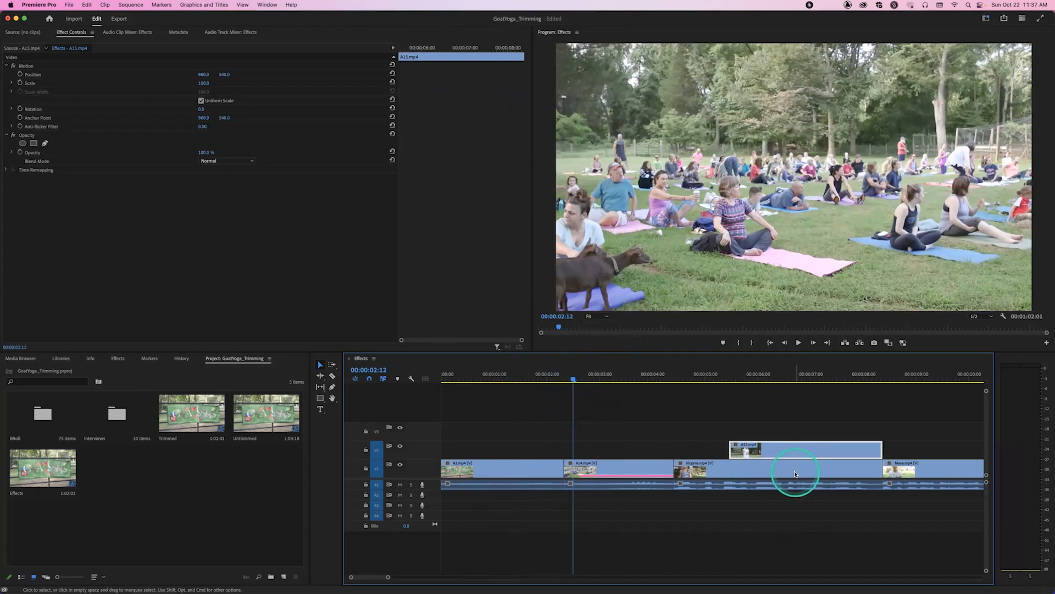
{"action": "left_click", "coordinate": [572, 381]}
{"action": "left_click", "coordinate": [569, 380]}
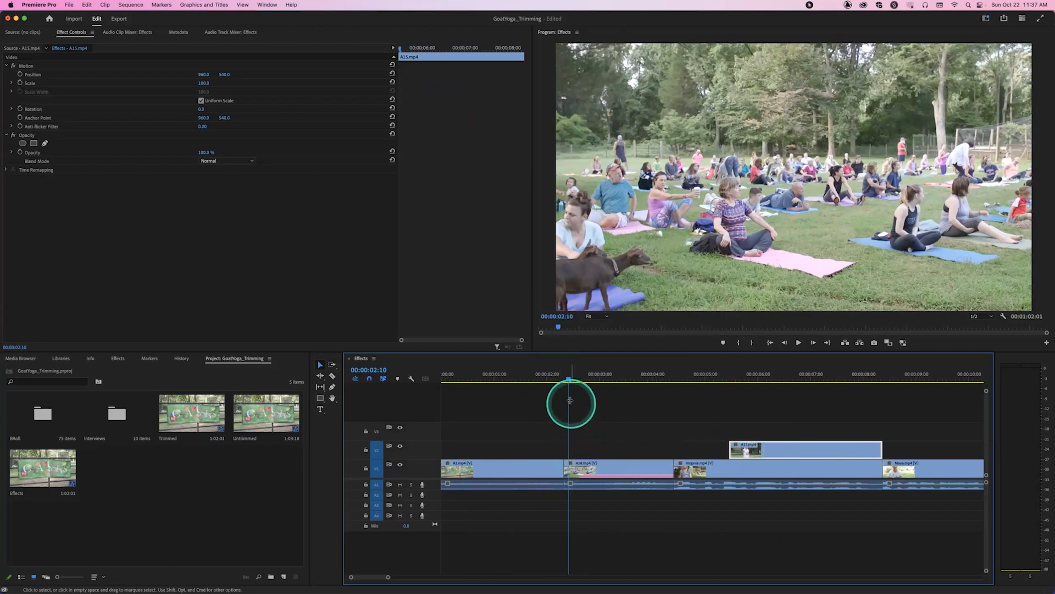
{"action": "left_click", "coordinate": [566, 380]}
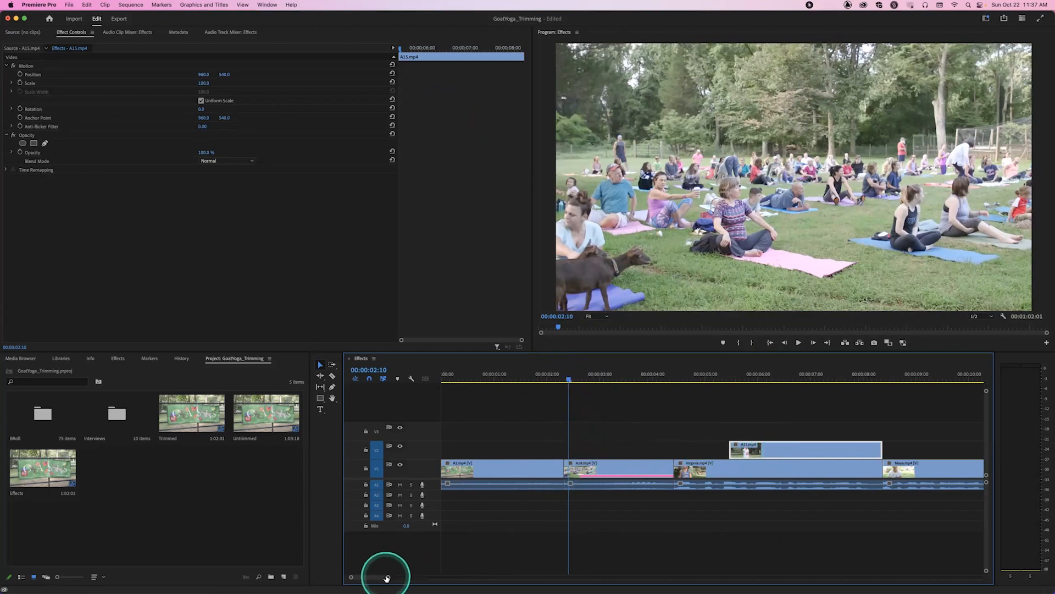
{"action": "left_click_drag", "start_coordinate": [389, 579], "coordinate": [476, 576]}
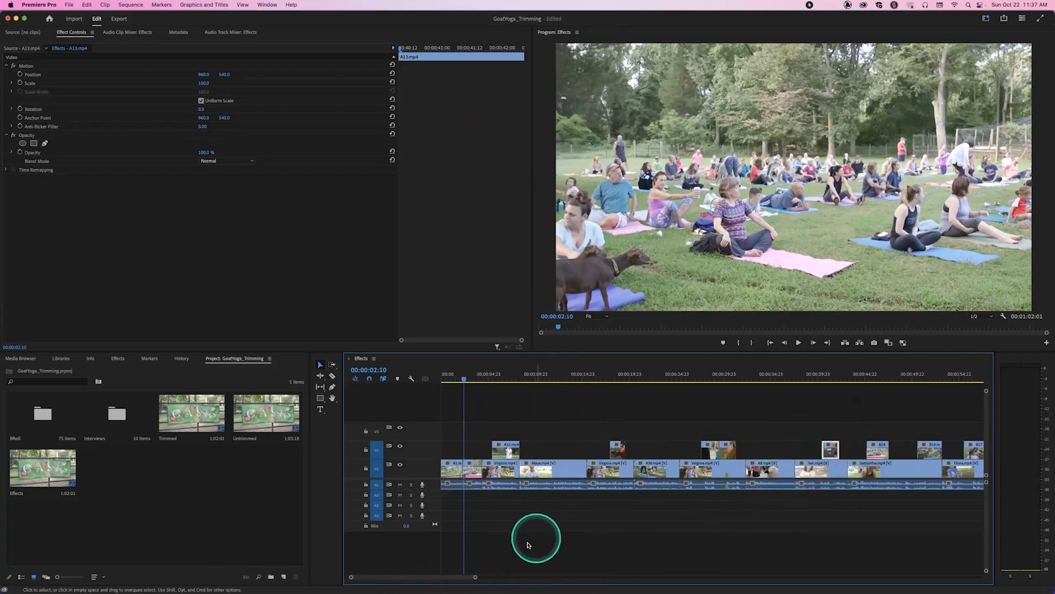
{"action": "left_click_drag", "start_coordinate": [474, 575], "coordinate": [431, 574]}
Step: Check the cut between A1.mp4 and A14.mp4, and play back the dissolves on the A13.mp4 cutaway from 00:00:39:12
{"action": "left_click_drag", "start_coordinate": [601, 383], "coordinate": [598, 380]}
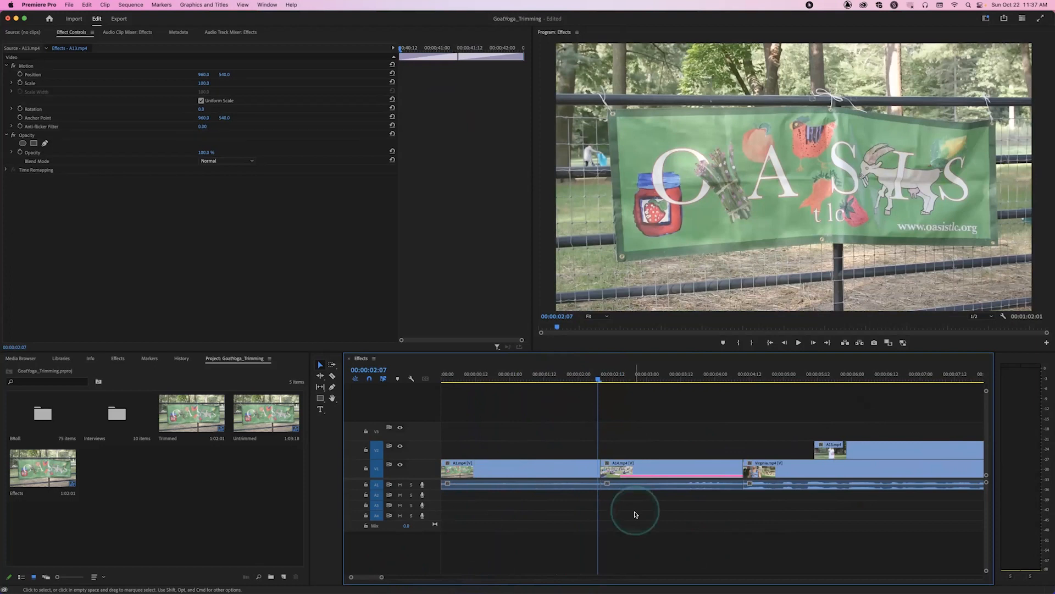
{"action": "left_click", "coordinate": [603, 380]}
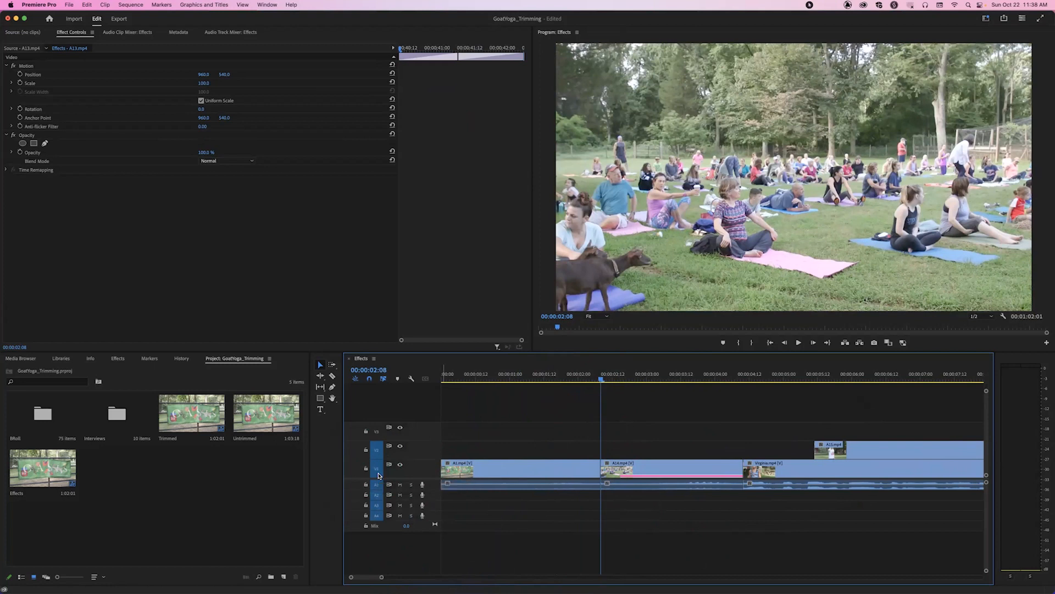
{"action": "left_click_drag", "start_coordinate": [381, 577], "coordinate": [435, 575]}
{"action": "left_click_drag", "start_coordinate": [641, 374], "coordinate": [618, 377]}
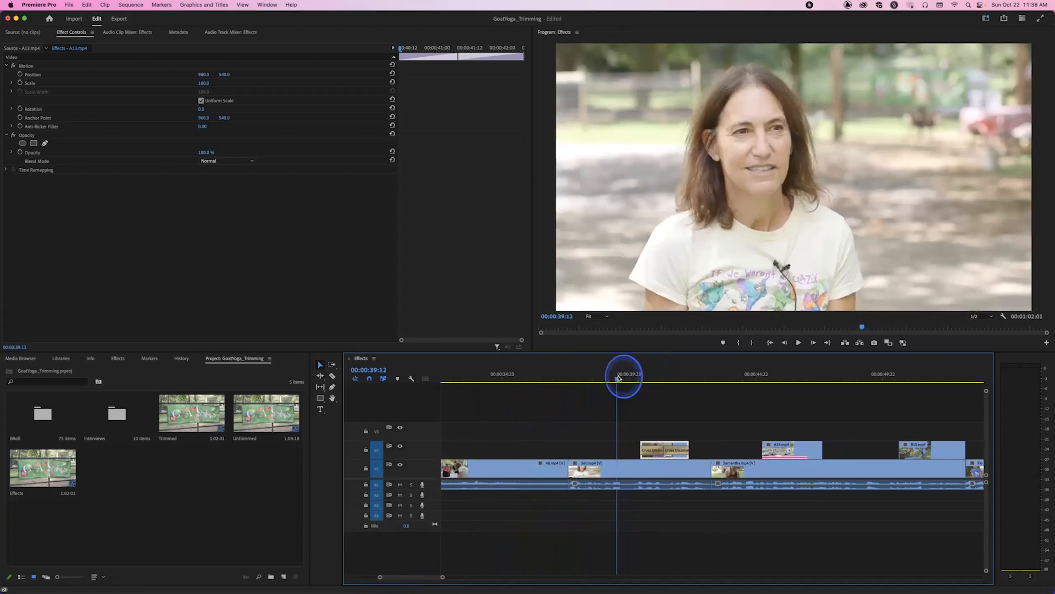
{"action": "key", "text": "space"}
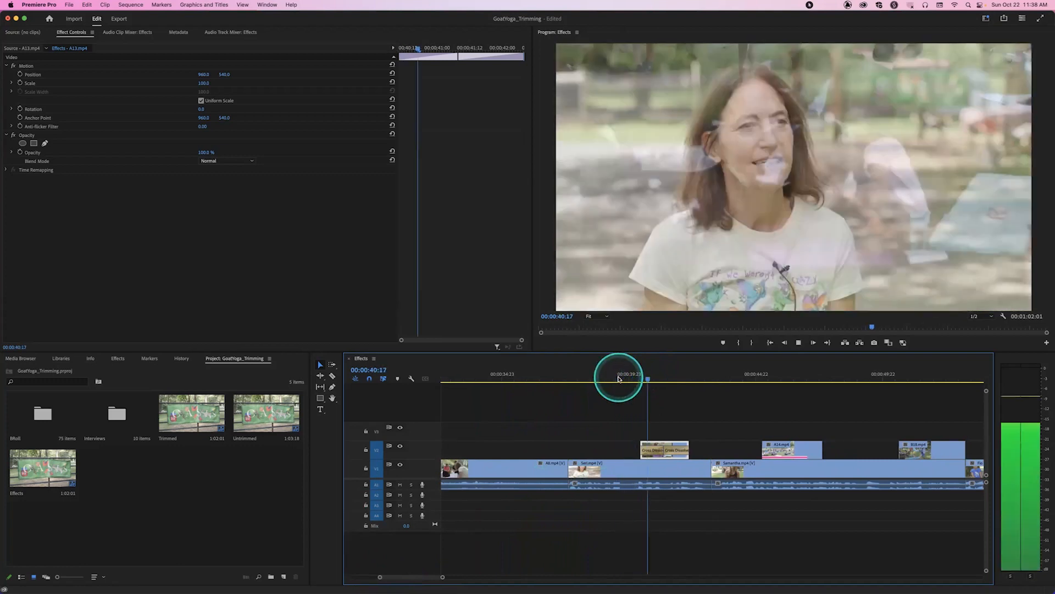
Step: Delete the Cross Dissolves at both ends of the A13.mp4 clip on V2 near 40 seconds
{"action": "left_click", "coordinate": [649, 454]}
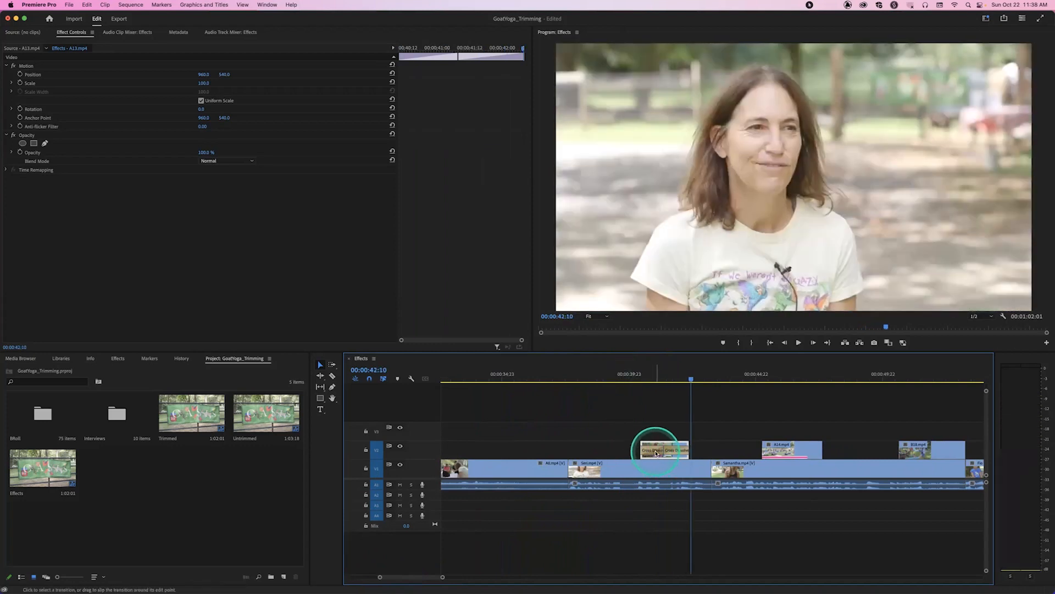
{"action": "left_click", "coordinate": [656, 453]}
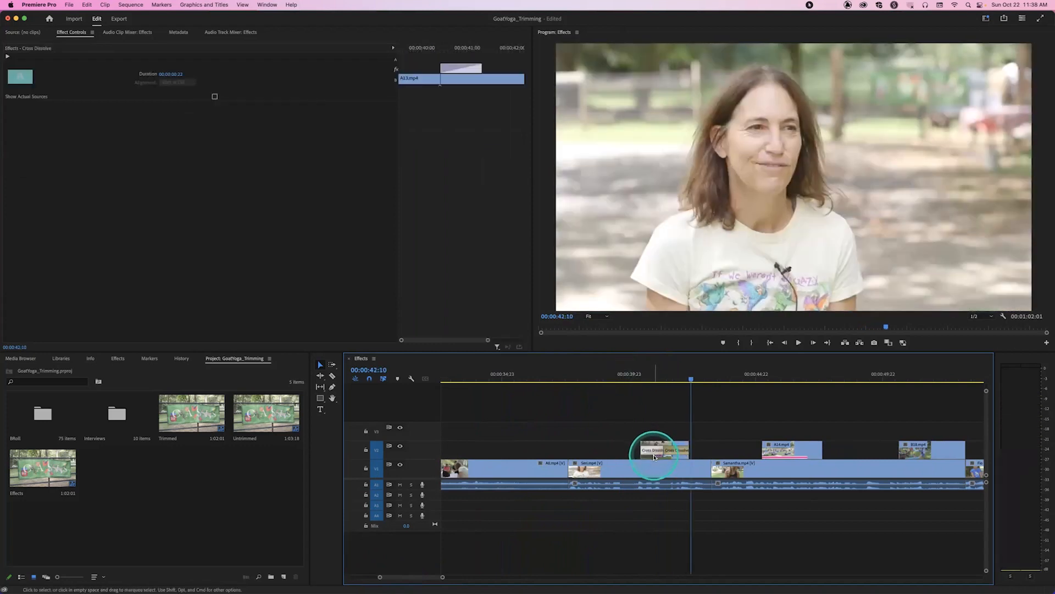
{"action": "key", "text": "Delete"}
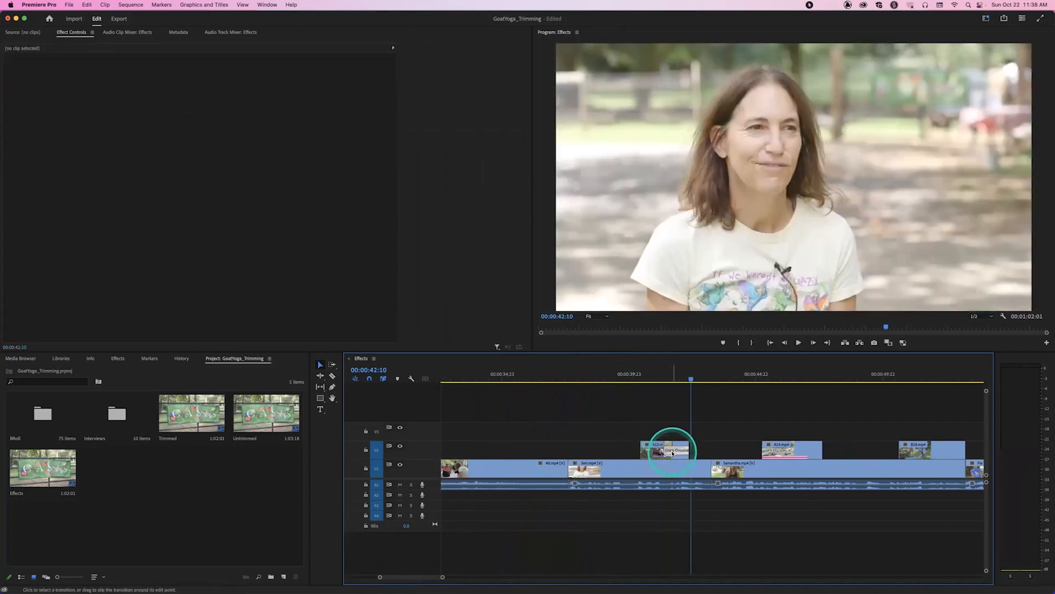
{"action": "left_click", "coordinate": [644, 408]}
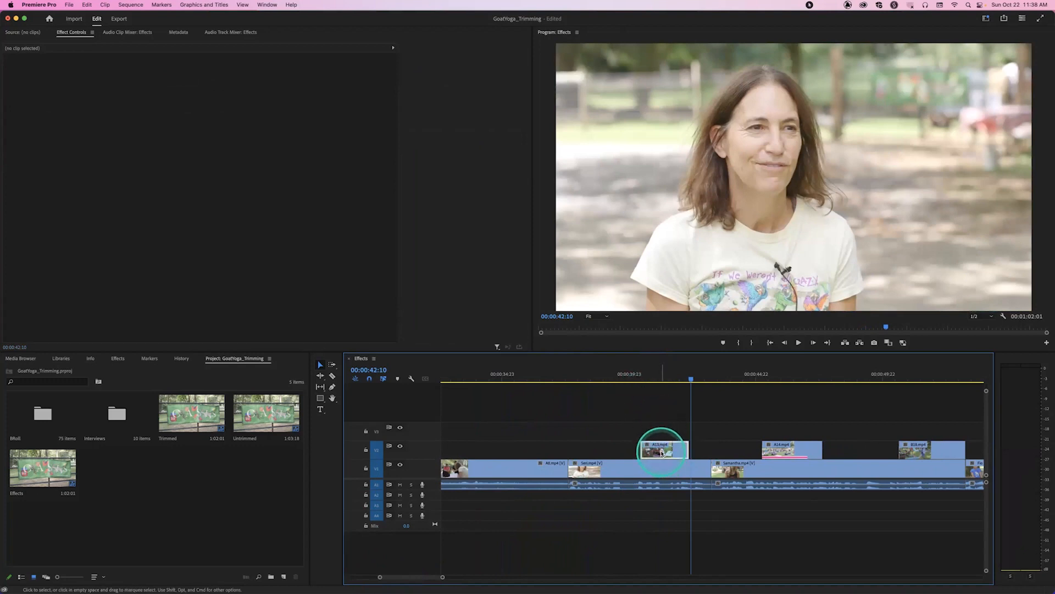
Step: Try the default transition on the A13.mp4 and A14.mp4 cutaways on V2, and undo it
{"action": "left_click", "coordinate": [661, 453]}
{"action": "key", "text": "shift+d"}
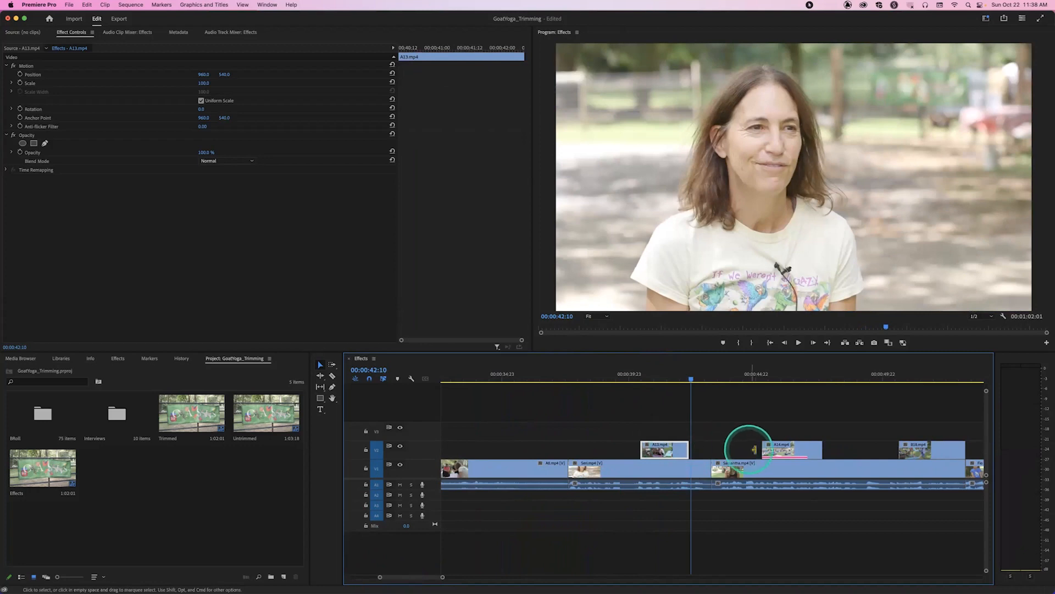
{"action": "left_click", "coordinate": [784, 447]}
{"action": "key", "text": "shift+d"}
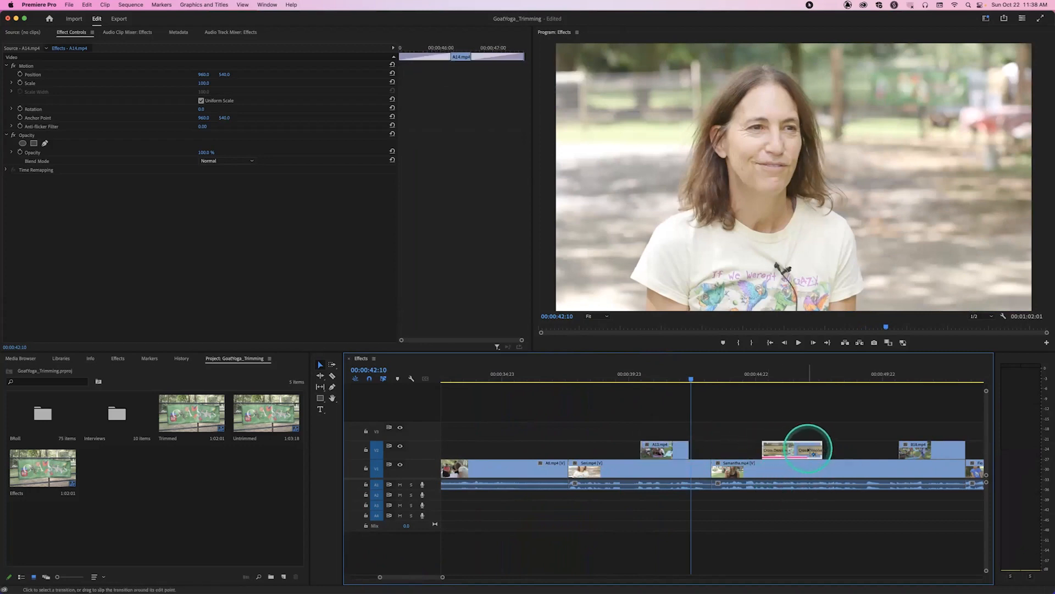
{"action": "key", "text": "super+z"}
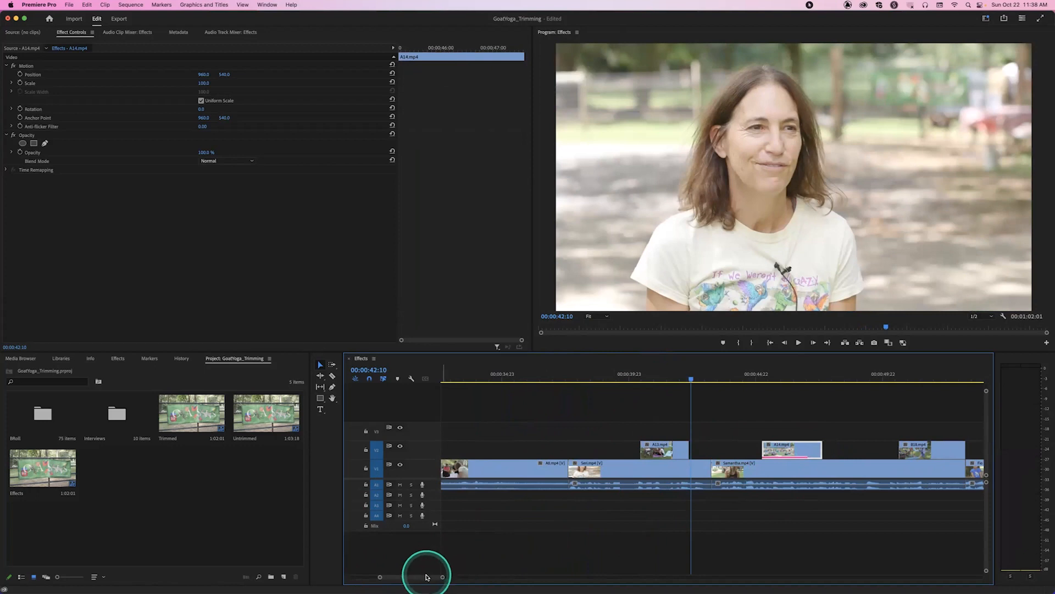
Step: Try the default transition on both ends of the A30.mp4 cutaway on V2, and undo it
{"action": "left_click_drag", "start_coordinate": [426, 577], "coordinate": [396, 577]}
{"action": "left_click", "coordinate": [501, 379]}
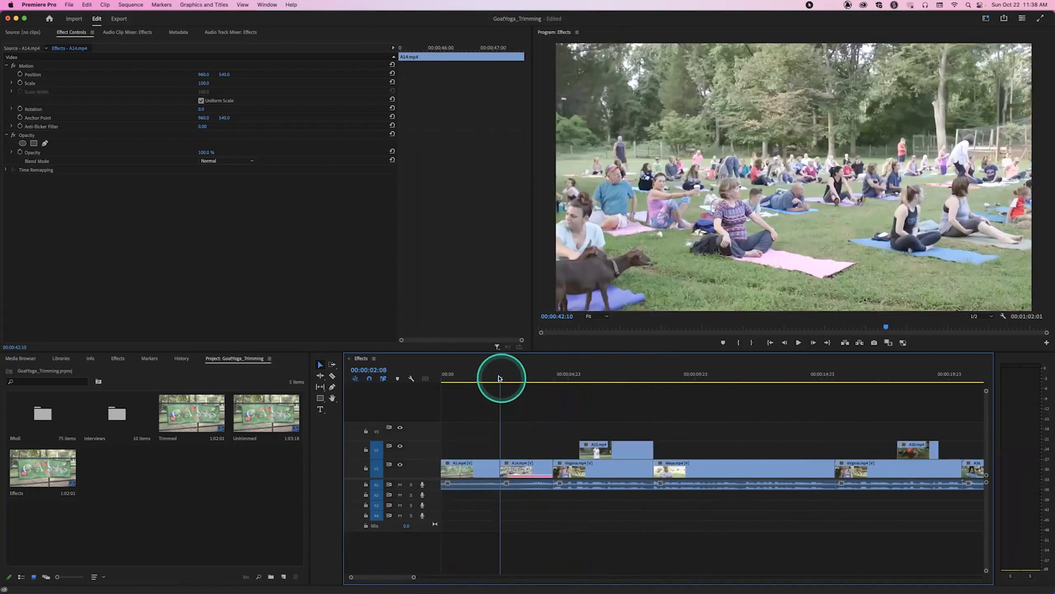
{"action": "left_click", "coordinate": [918, 452]}
{"action": "key", "text": "super+d"}
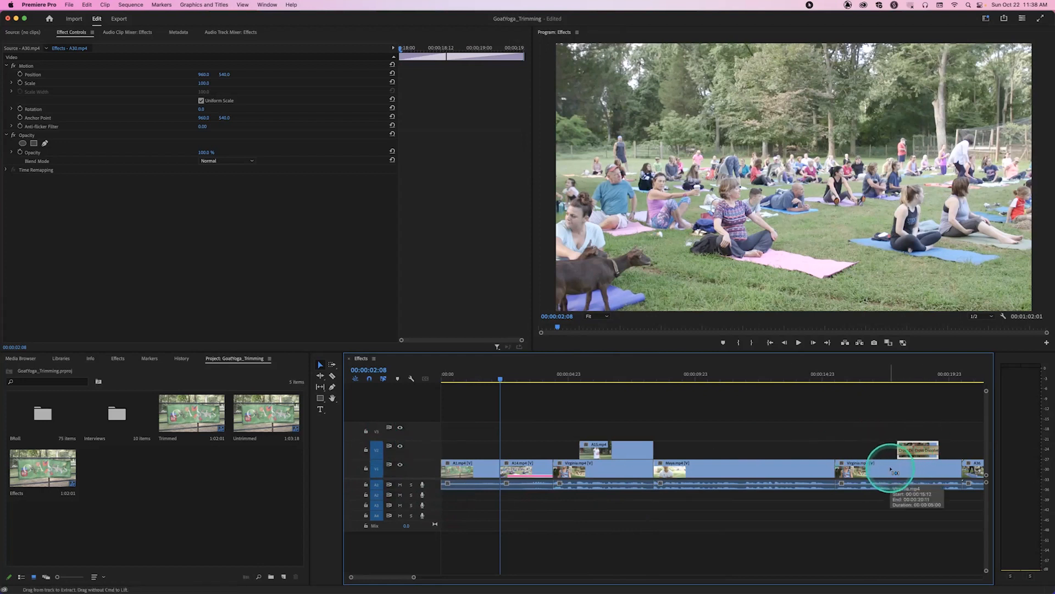
{"action": "key", "text": "super+z"}
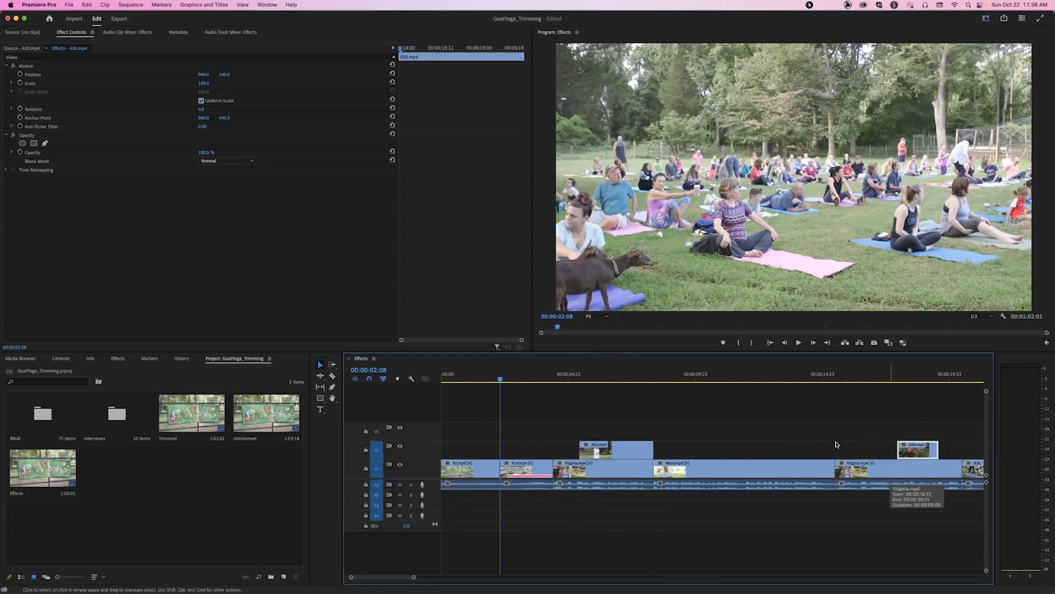
Step: Scrub back and forth across the cut between A1.mp4 and A14.mp4 with no clips selected
{"action": "left_click", "coordinate": [519, 396]}
{"action": "left_click_drag", "start_coordinate": [507, 379], "coordinate": [498, 380]}
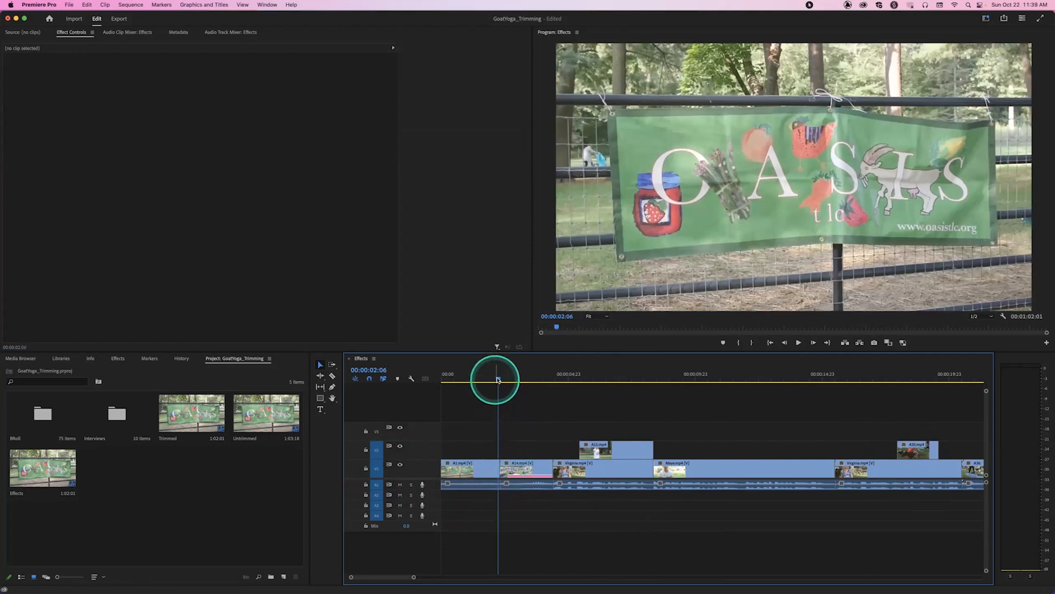
{"action": "left_click_drag", "start_coordinate": [495, 383], "coordinate": [502, 381]}
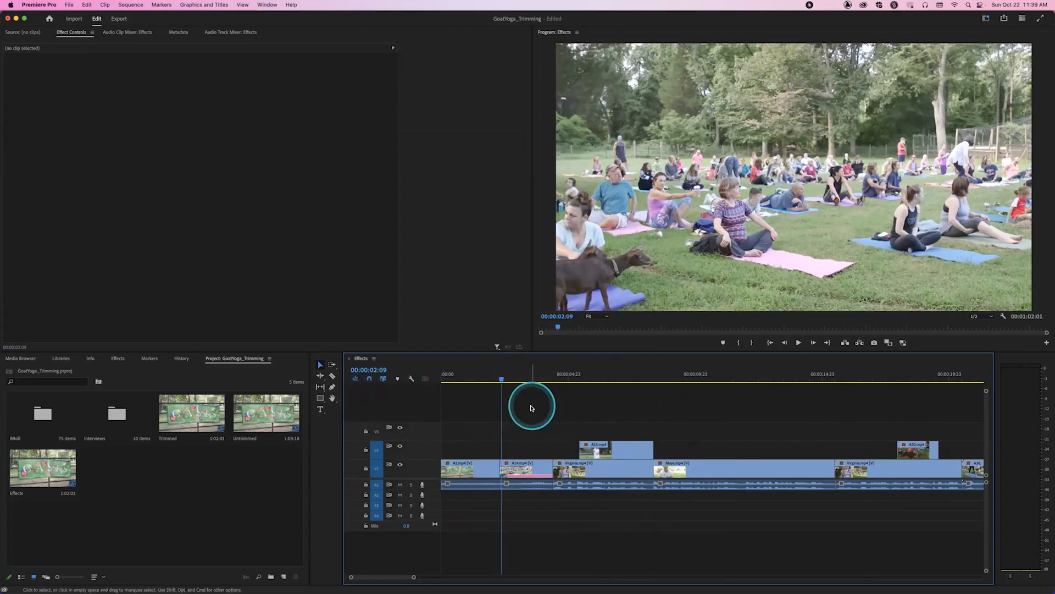
{"action": "left_click", "coordinate": [624, 453]}
{"action": "left_click", "coordinate": [544, 402]}
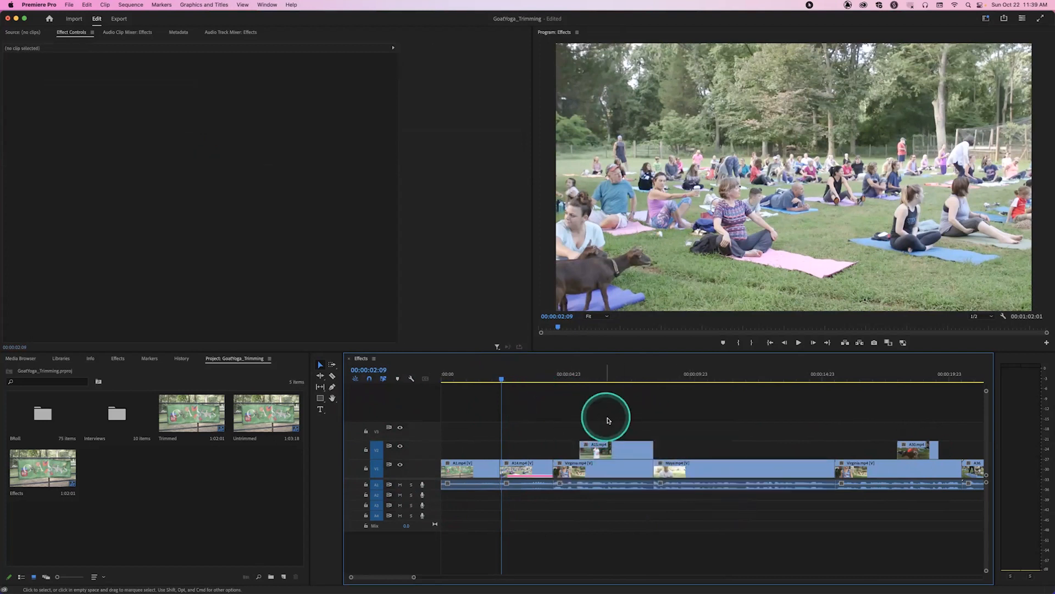
Step: Select all clips in the Effects sequence
{"action": "key", "text": "super+a"}
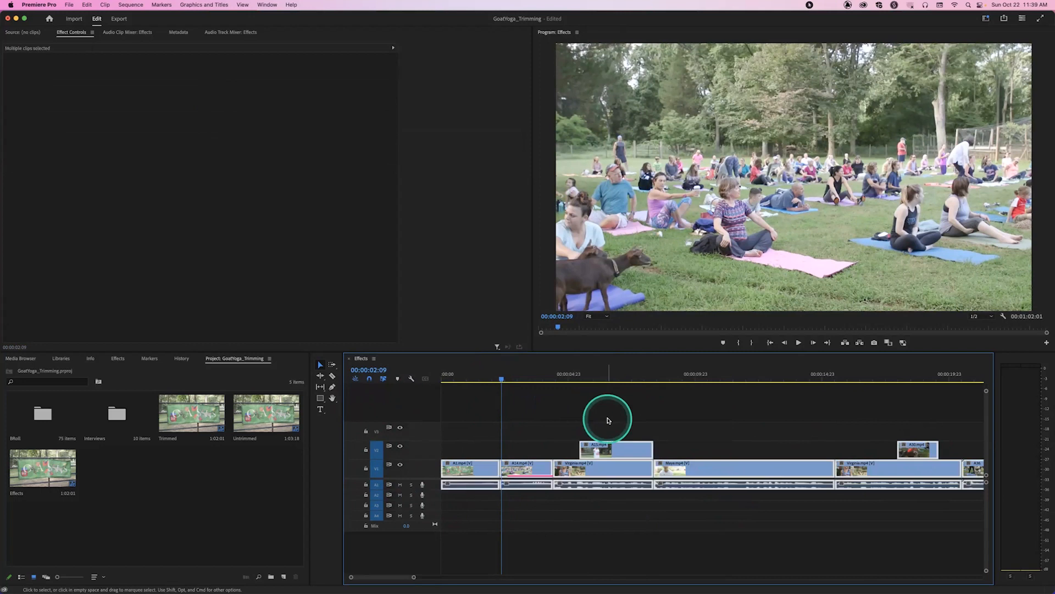
{"action": "left_click", "coordinate": [550, 405]}
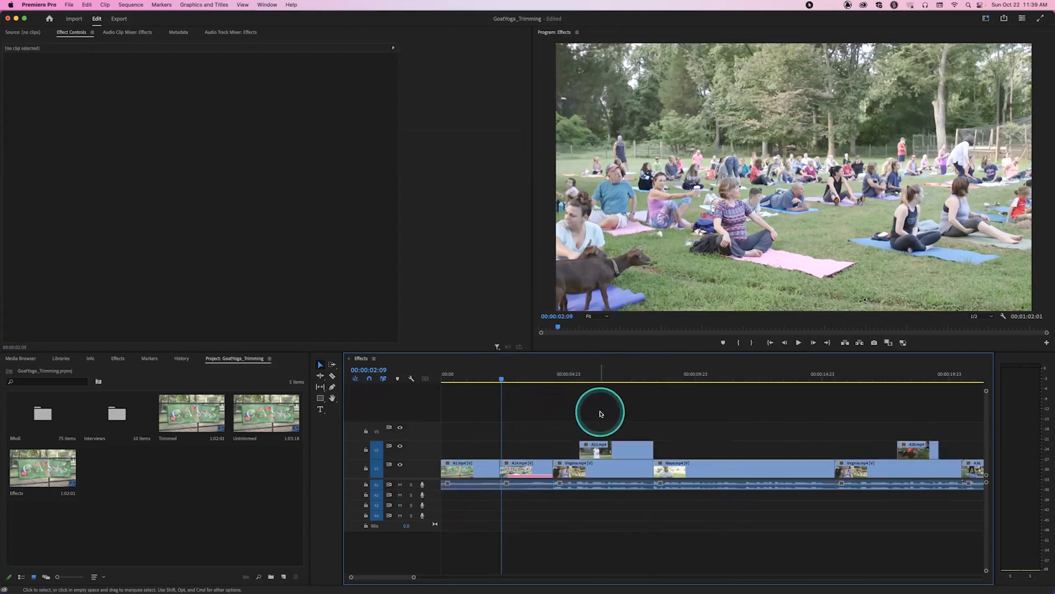
{"action": "key", "text": "super+a"}
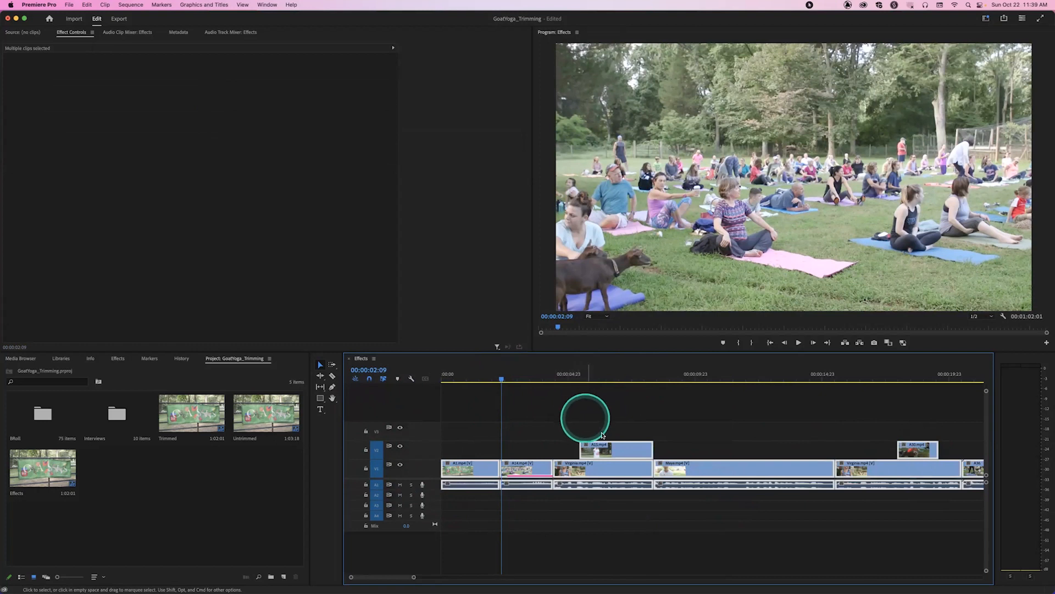
Step: Switch to Finder and show its file window
{"action": "mouse_move", "coordinate": [502, 582]}
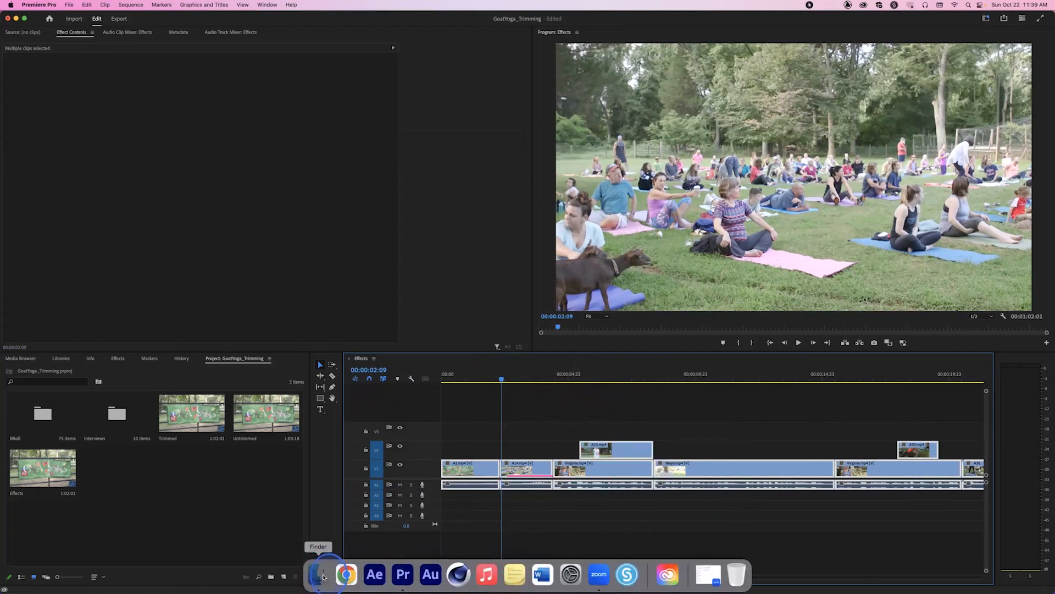
{"action": "left_click", "coordinate": [318, 574]}
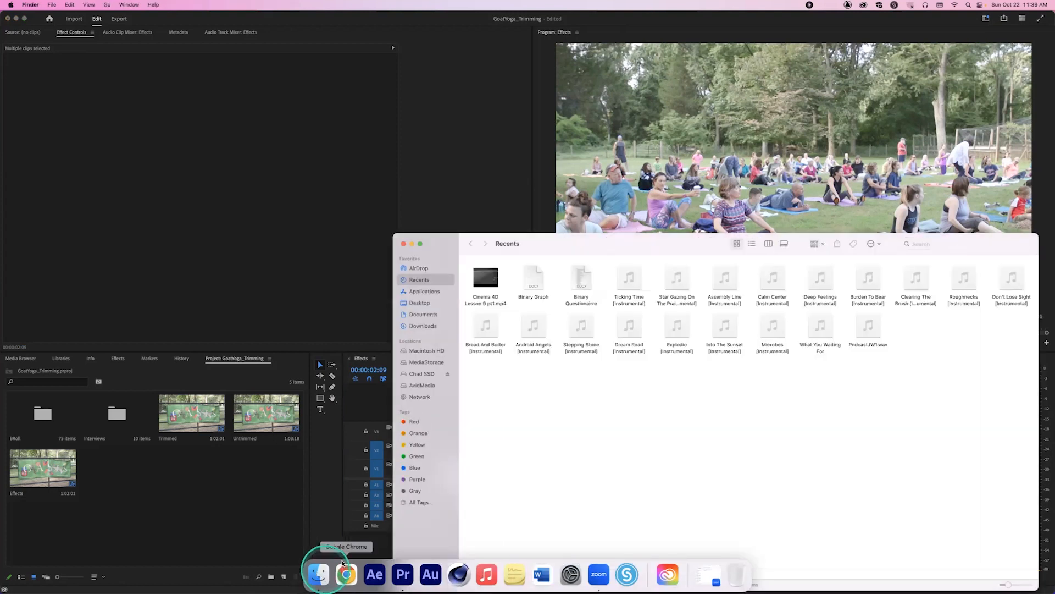
Step: Select all the files in Finder's Recents folder, and open the Applications folder
{"action": "left_click", "coordinate": [636, 333]}
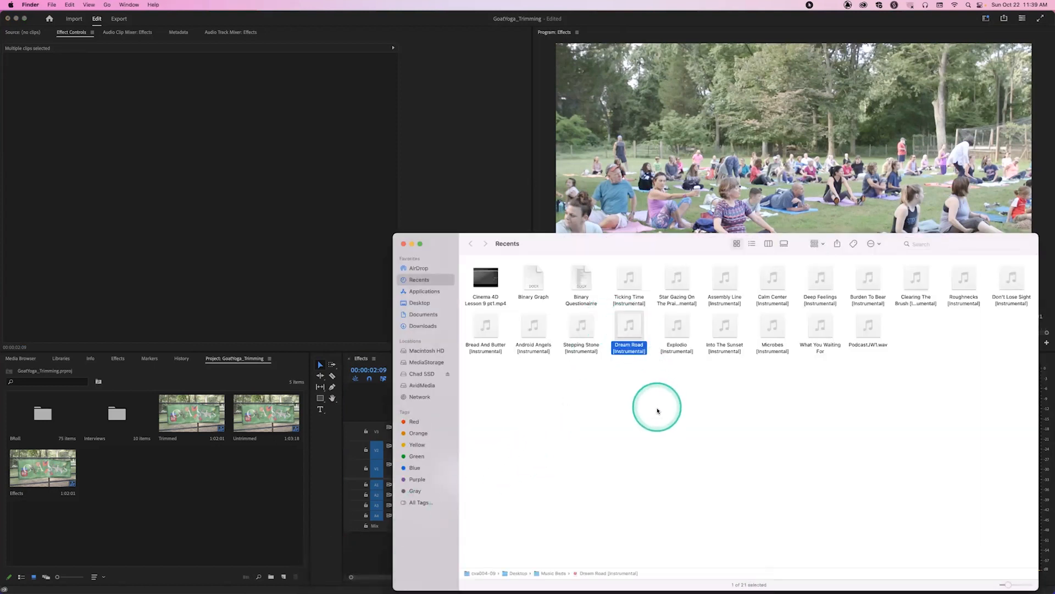
{"action": "key", "text": "super+a"}
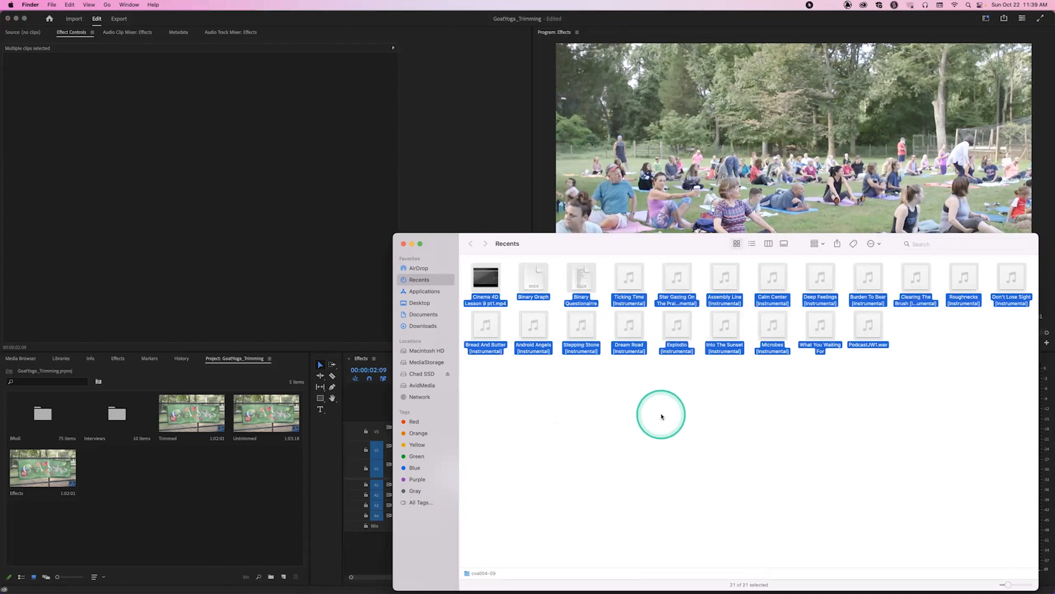
{"action": "key", "text": "shift+super+a"}
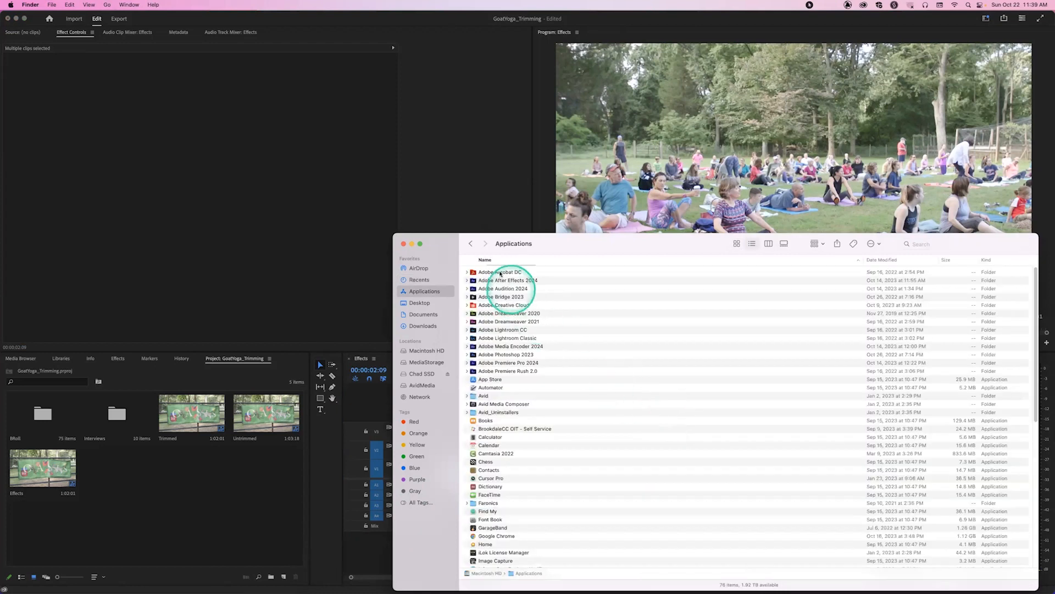
Step: Close the Finder window and switch back to Premiere Pro's timeline
{"action": "left_click", "coordinate": [403, 244]}
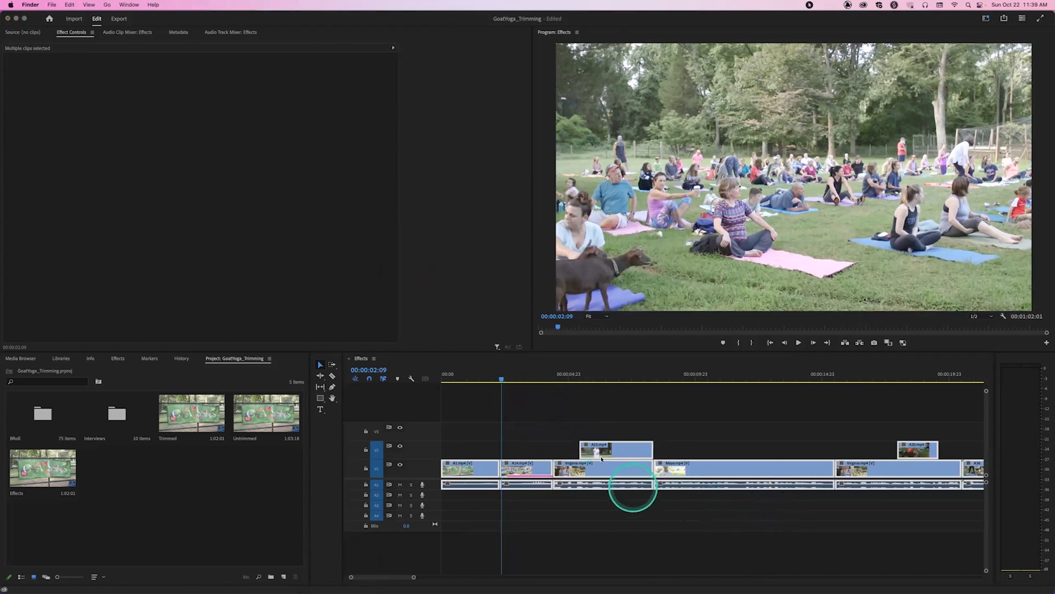
{"action": "key", "text": "super+Tab"}
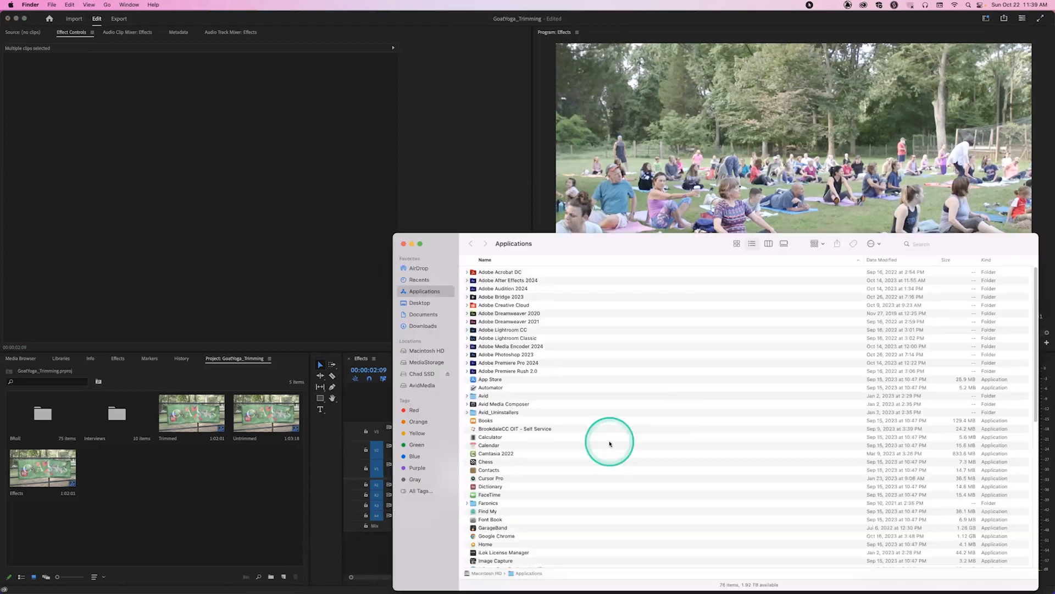
{"action": "left_click", "coordinate": [404, 243]}
{"action": "left_click", "coordinate": [568, 388]}
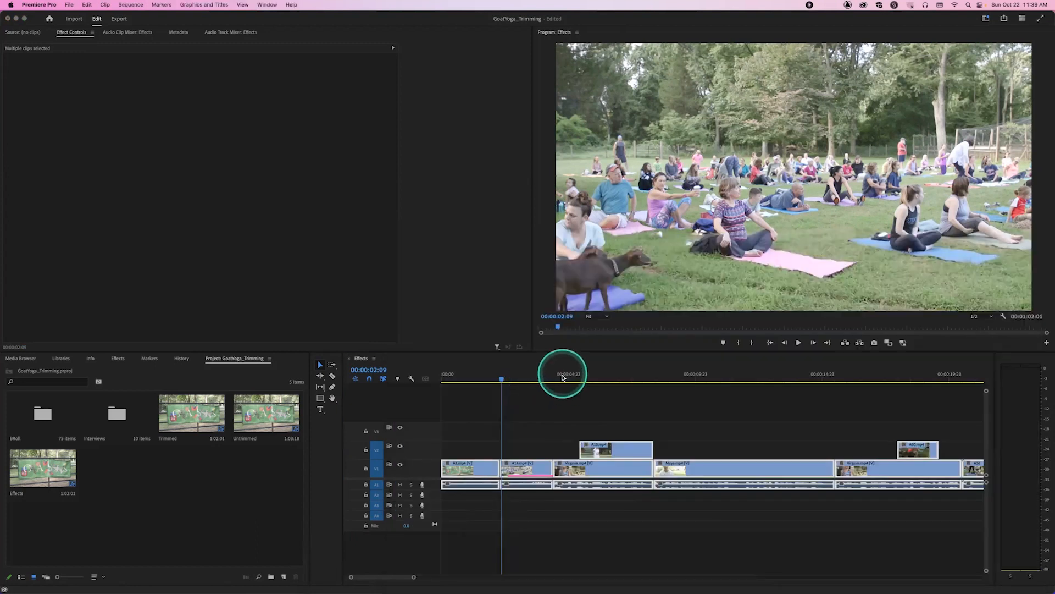
Step: Marquee-select a few neighbouring clips starting from A14.mp4 in the Effects sequence, and clear the selection
{"action": "left_click", "coordinate": [589, 399]}
{"action": "left_click_drag", "start_coordinate": [544, 405], "coordinate": [668, 499]}
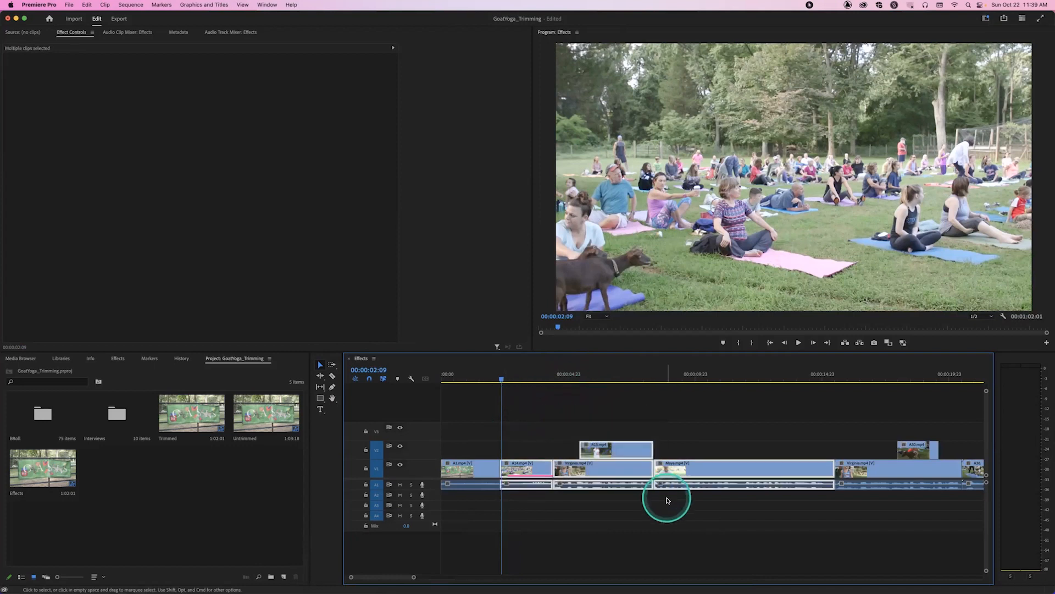
{"action": "left_click", "coordinate": [667, 500]}
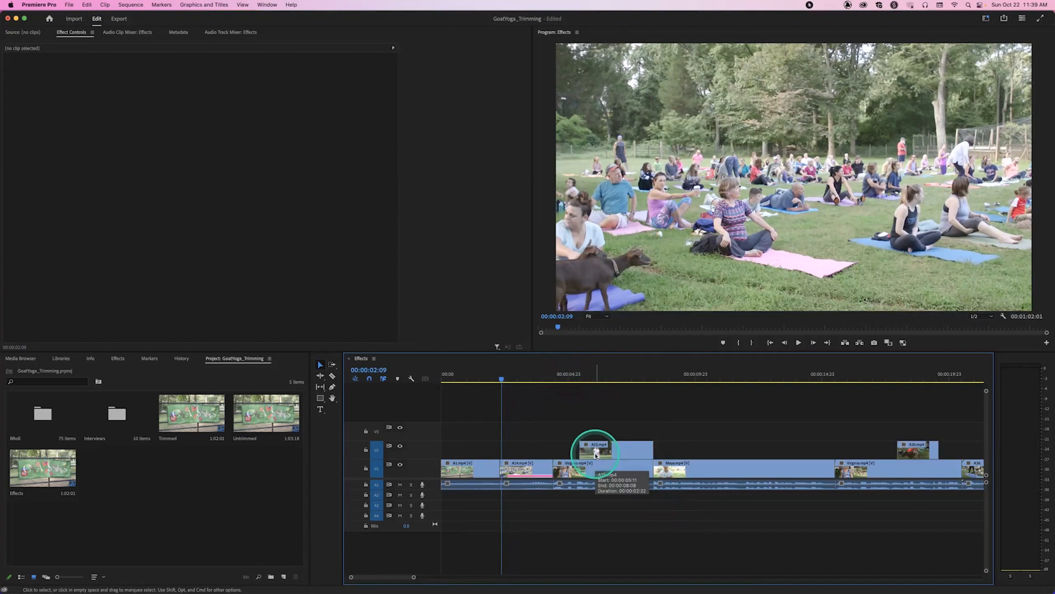
Step: Try the default Cross Dissolve on the cut between A1.mp4 and A14.mp4 using the playhead position, and delete it
{"action": "left_click", "coordinate": [499, 380]}
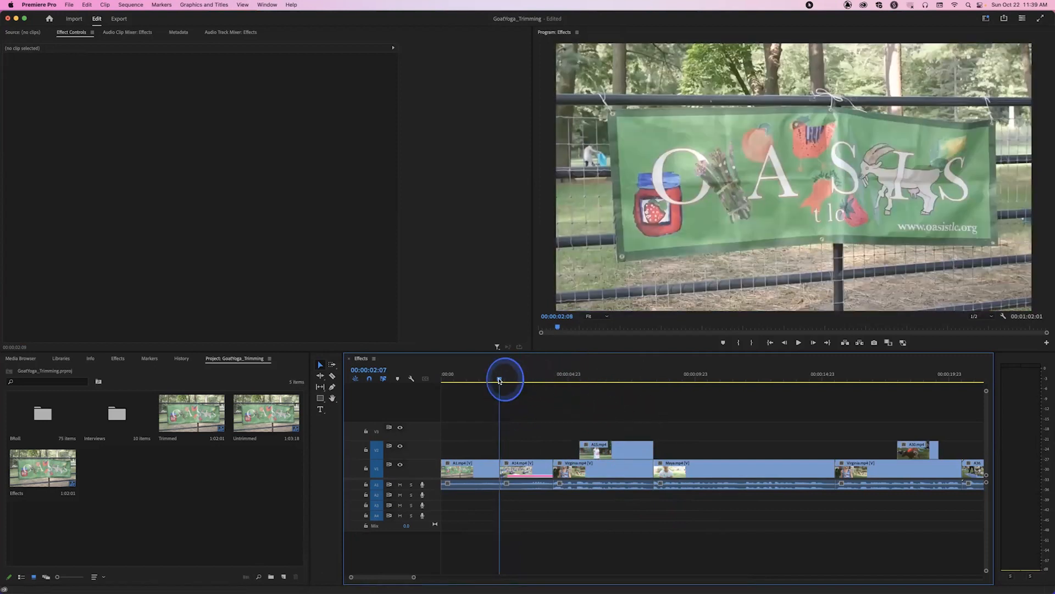
{"action": "left_click_drag", "start_coordinate": [499, 380], "coordinate": [498, 380]}
{"action": "key", "text": "super+d"}
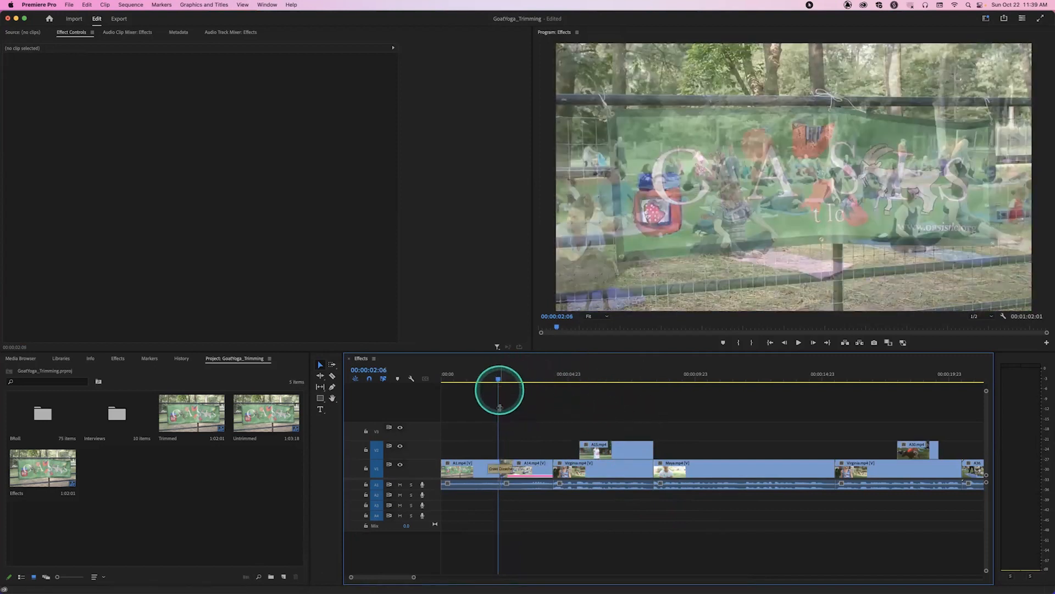
{"action": "left_click", "coordinate": [509, 469]}
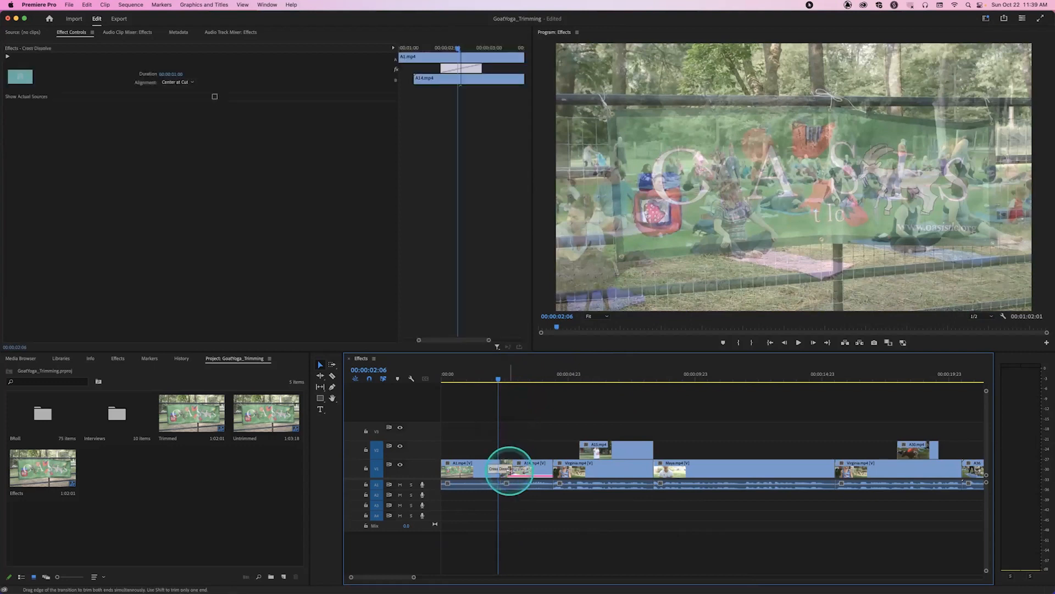
{"action": "key", "text": "Delete"}
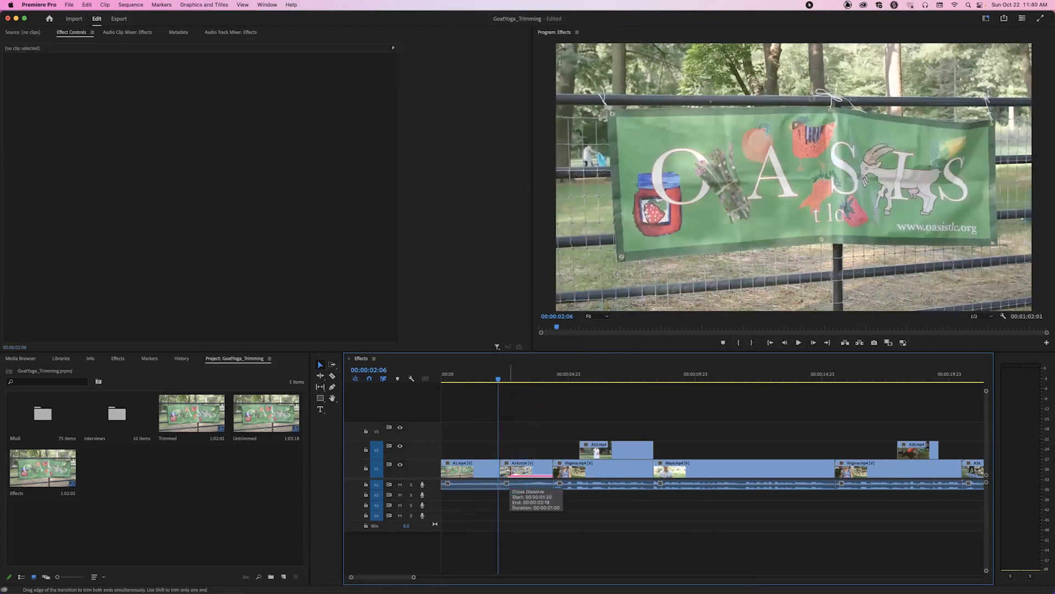
Step: Play back the plain cut between A1.mp4 and A14.mp4 from shortly before it
{"action": "left_click", "coordinate": [500, 380]}
{"action": "left_click_drag", "start_coordinate": [497, 380], "coordinate": [496, 382]}
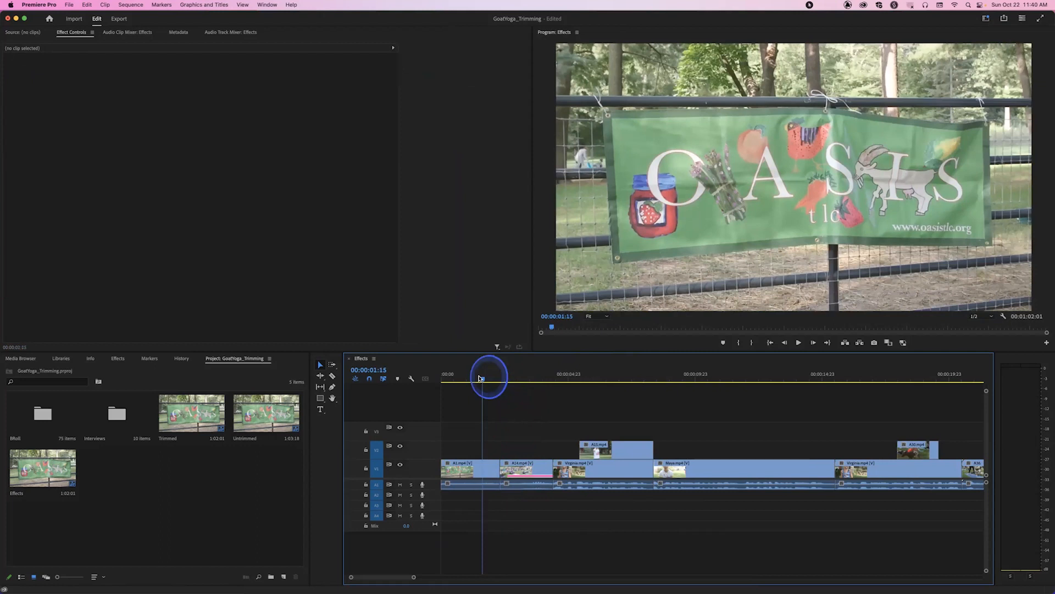
{"action": "key", "text": "space"}
{"action": "key", "text": "space"}
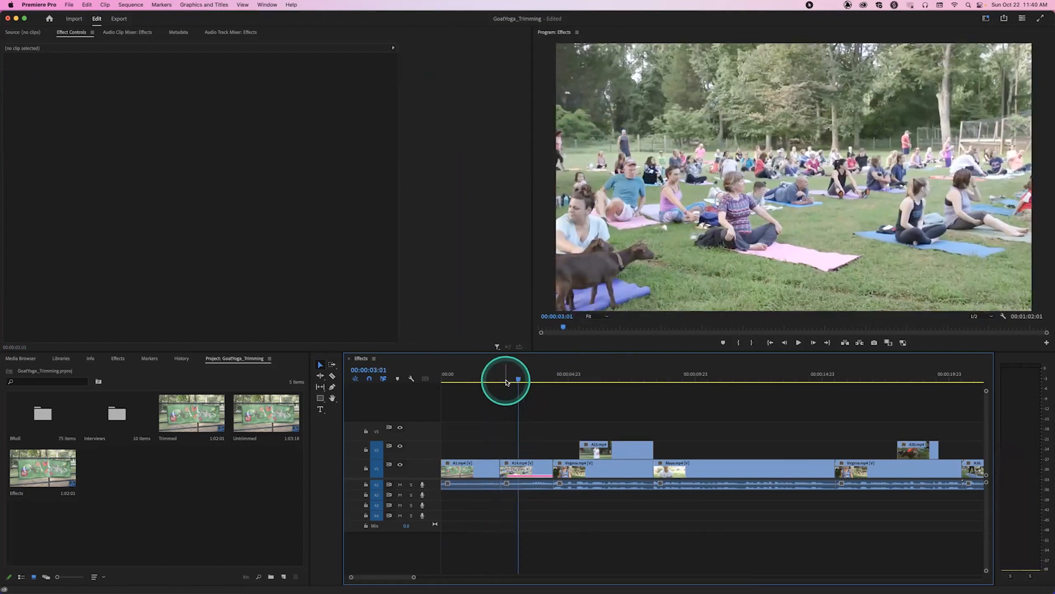
Step: Try the Constant Power audio transition on the A1.mp4 to A14.mp4 cut, play across it, and remove it
{"action": "left_click", "coordinate": [500, 381]}
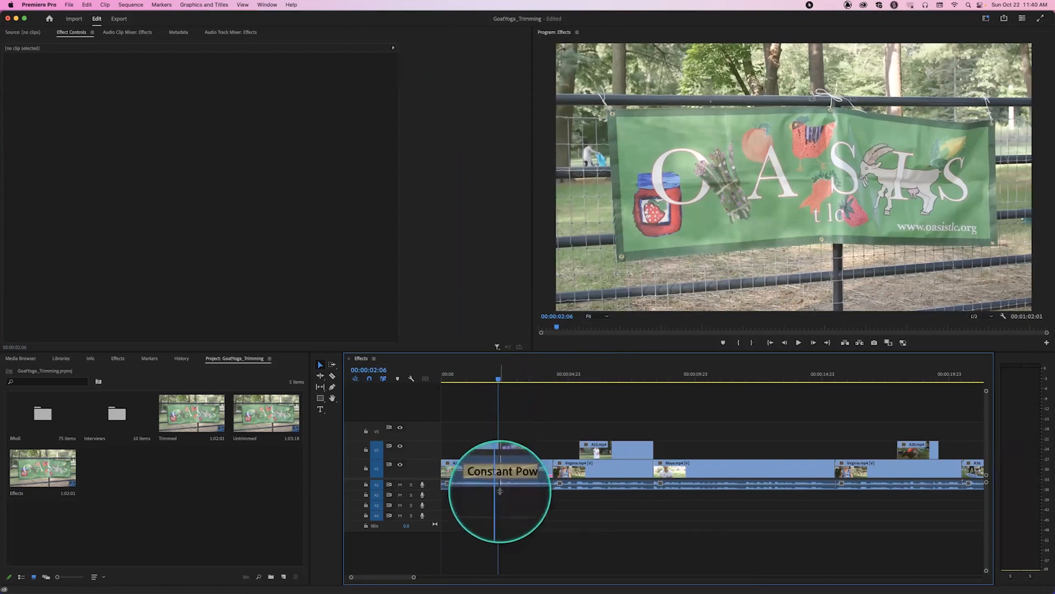
{"action": "left_click", "coordinate": [466, 379]}
{"action": "key", "text": "space"}
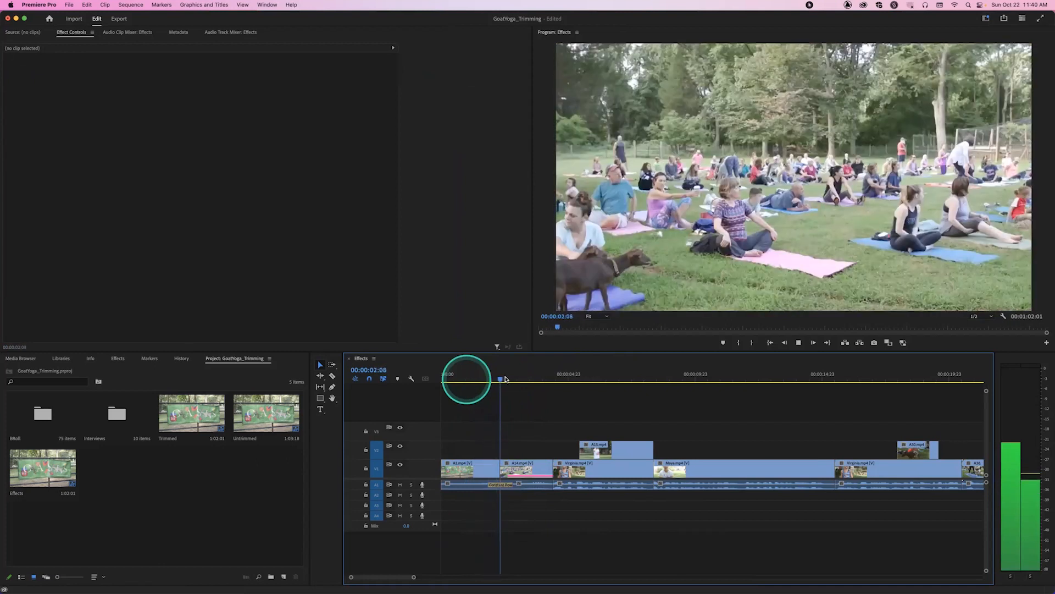
{"action": "left_click", "coordinate": [494, 379]}
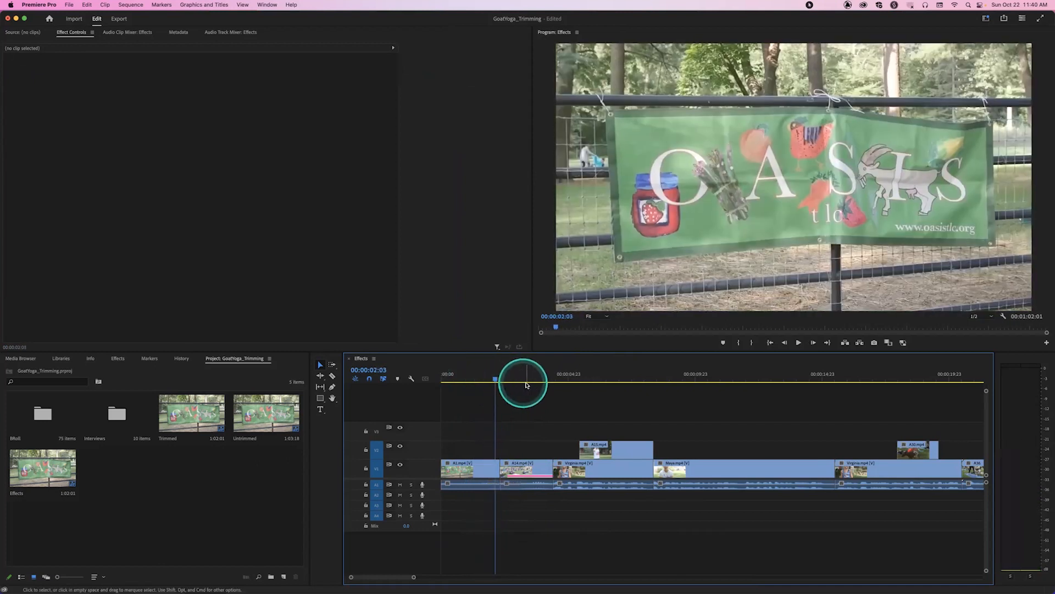
Step: Try the default video and audio transitions on the cut between A1.mp4 and A14.mp4, and remove them
{"action": "key", "text": "super+d"}
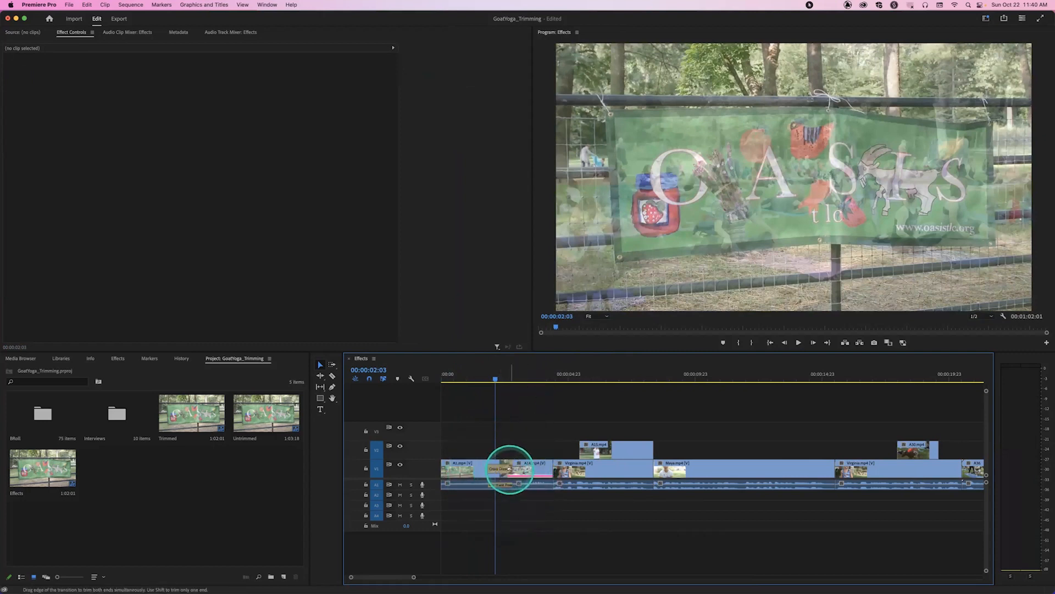
{"action": "left_click", "coordinate": [509, 469]}
{"action": "key", "text": "Delete"}
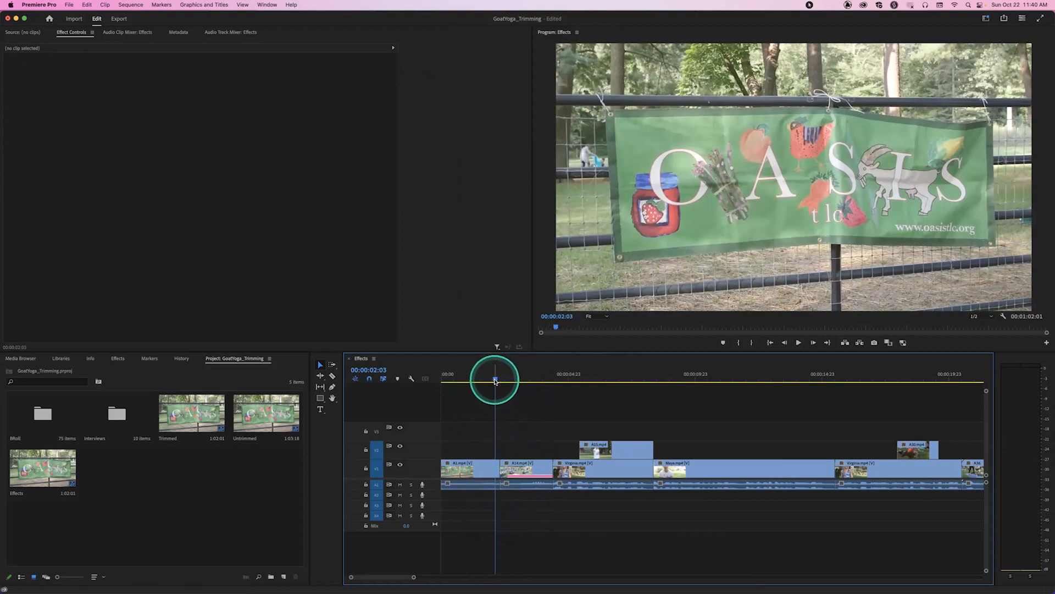
Step: Try the default Cross Dissolve at the very start of A1.mp4, play the fade-in, and undo it
{"action": "left_click_drag", "start_coordinate": [495, 381], "coordinate": [438, 378]}
{"action": "left_click", "coordinate": [373, 378]}
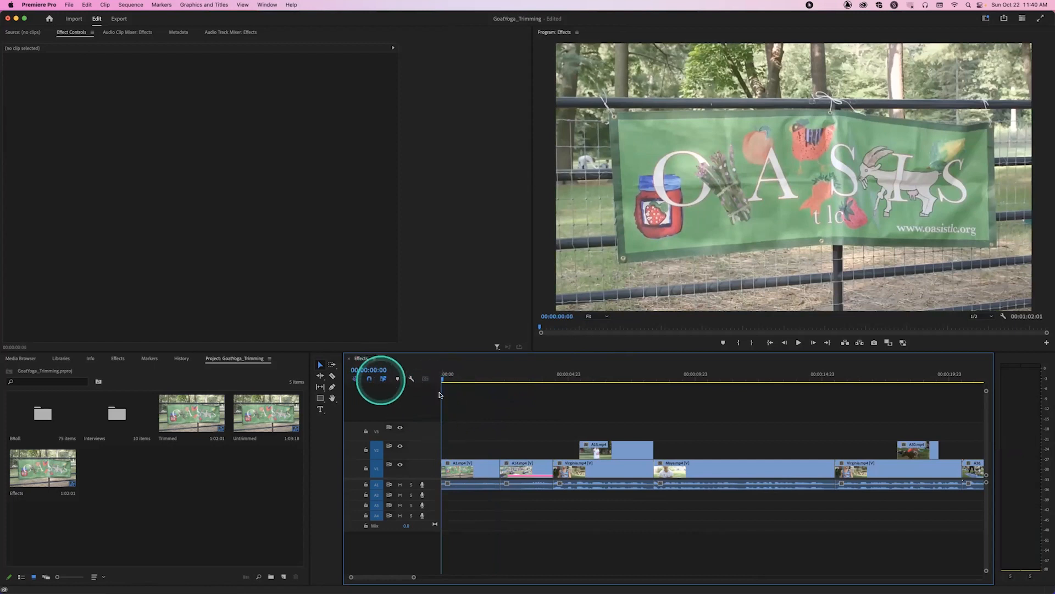
{"action": "left_click", "coordinate": [484, 395]}
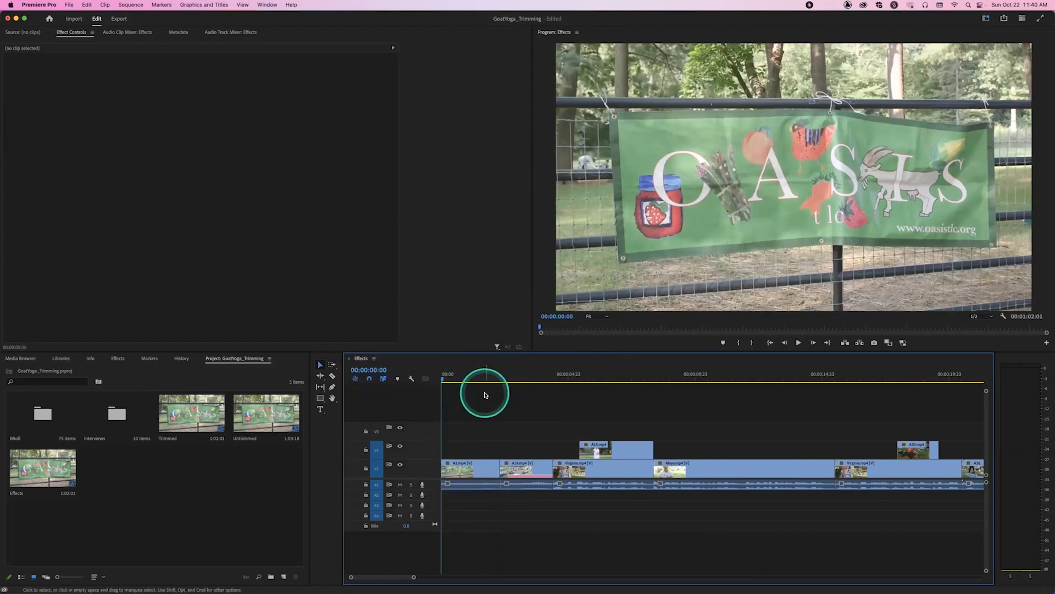
{"action": "key", "text": "super+d"}
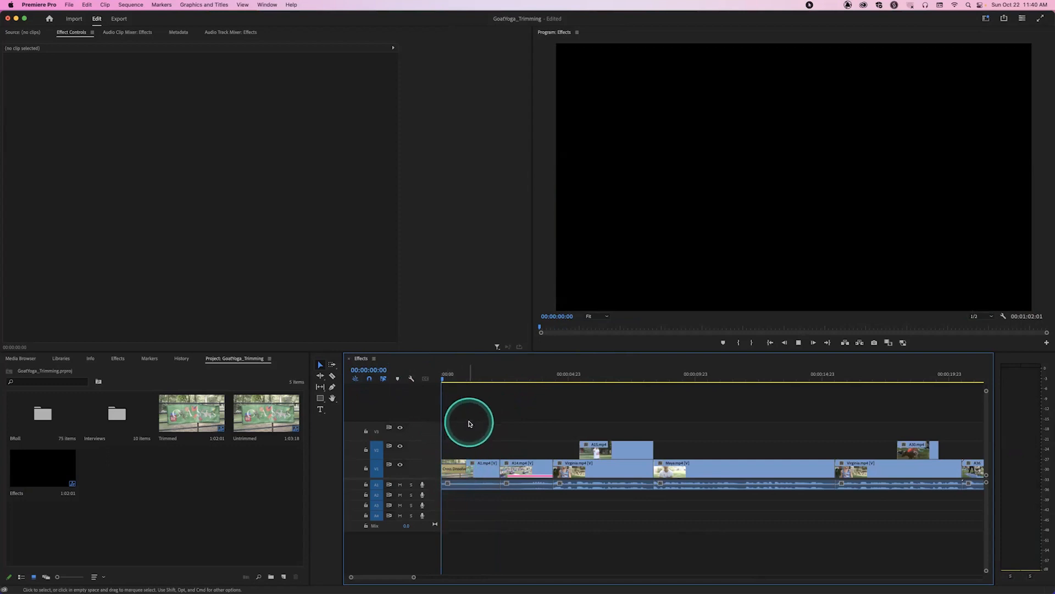
{"action": "key", "text": "space"}
{"action": "left_click_drag", "start_coordinate": [457, 381], "coordinate": [442, 379]}
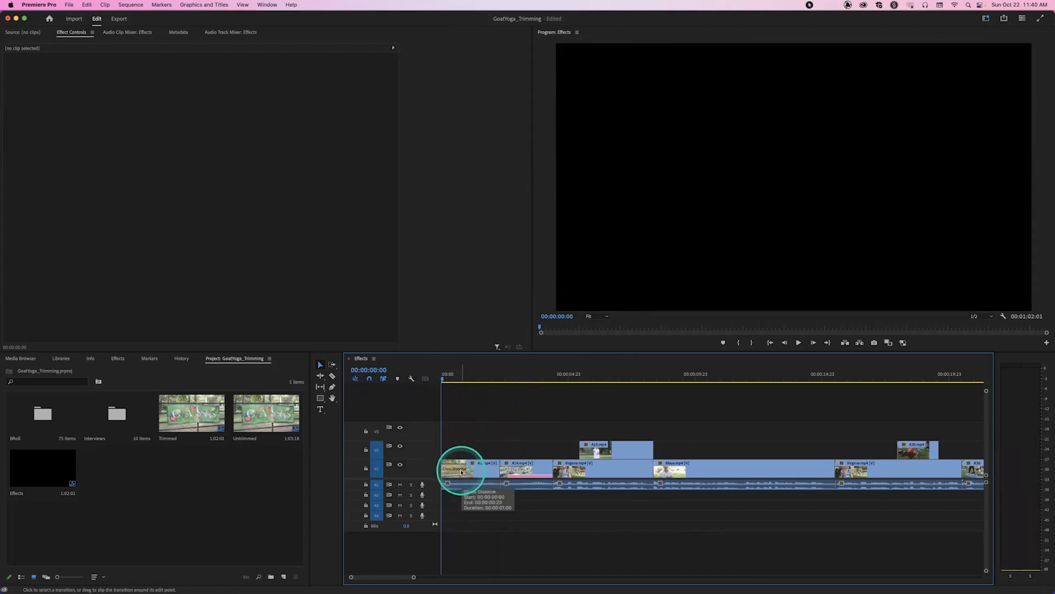
{"action": "key", "text": "super+z"}
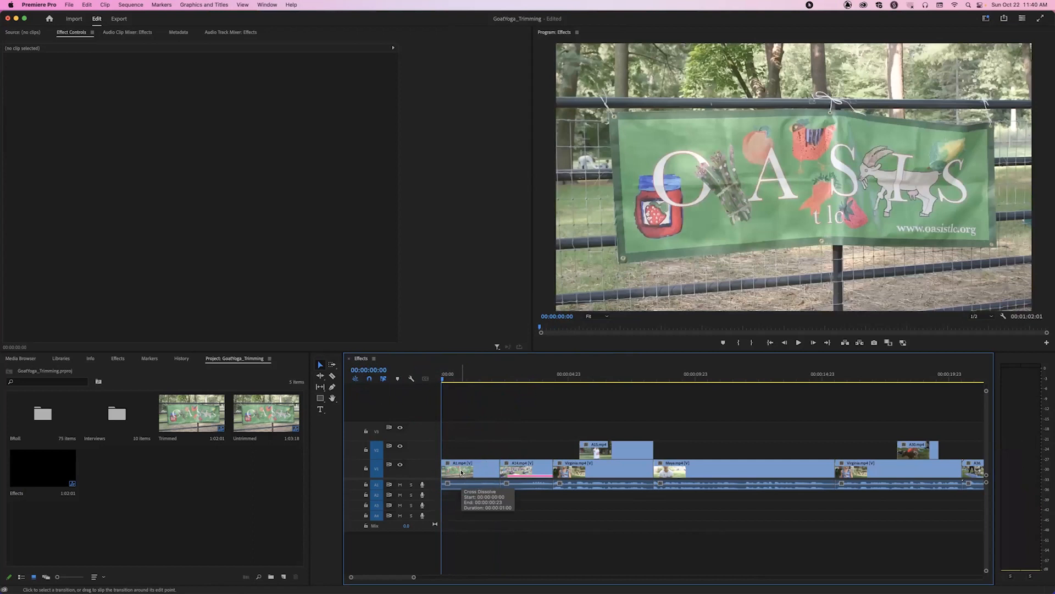
Step: Try a Cross Dissolve on the A1.mp4 to A14.mp4 cut again, select the transition, and remove it
{"action": "left_click_drag", "start_coordinate": [506, 377], "coordinate": [500, 377]}
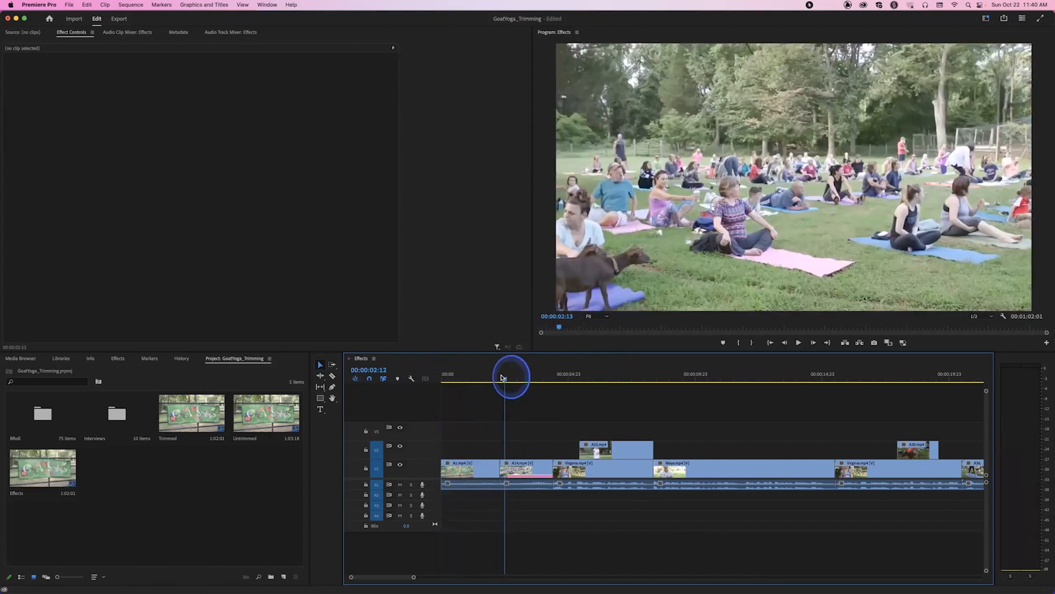
{"action": "key", "text": "super+shift+z"}
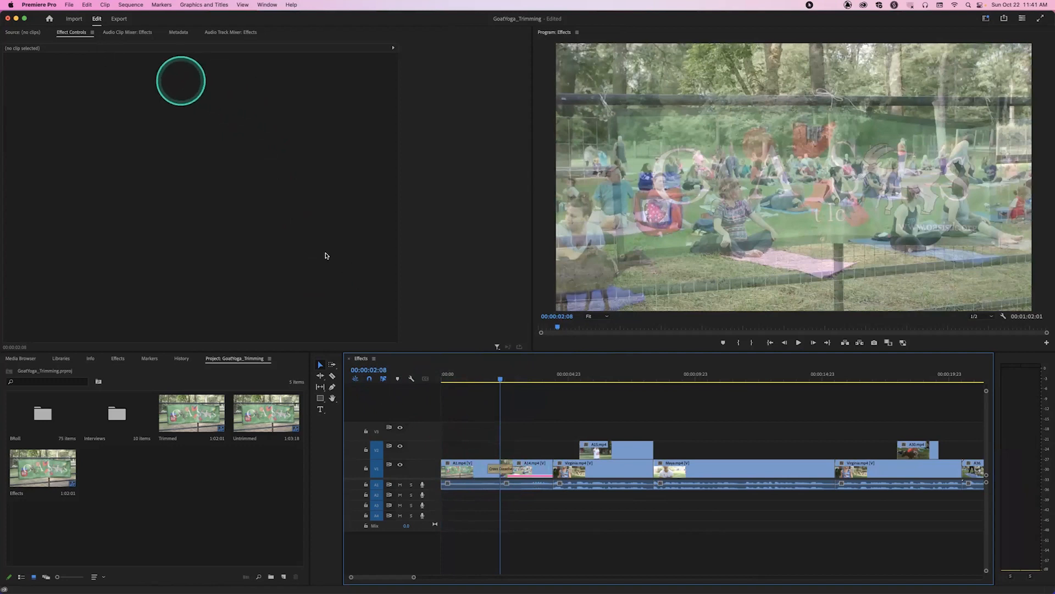
{"action": "left_click", "coordinate": [501, 468]}
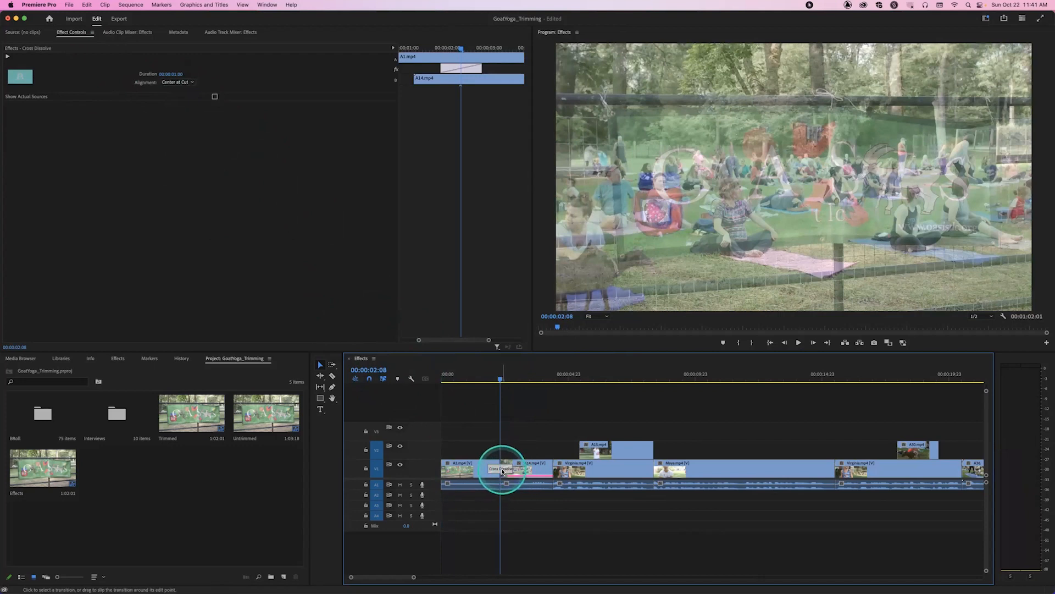
Step: Add the default Cross Dissolve at the start of the sequence on A1.mp4 and show its effect settings
{"action": "left_click", "coordinate": [450, 378]}
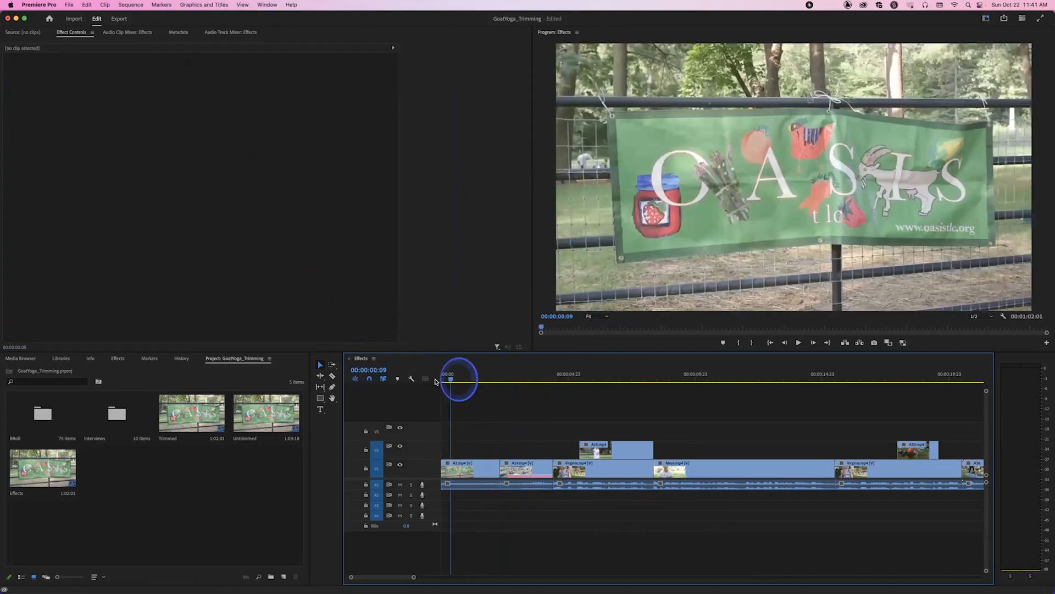
{"action": "left_click", "coordinate": [442, 378]}
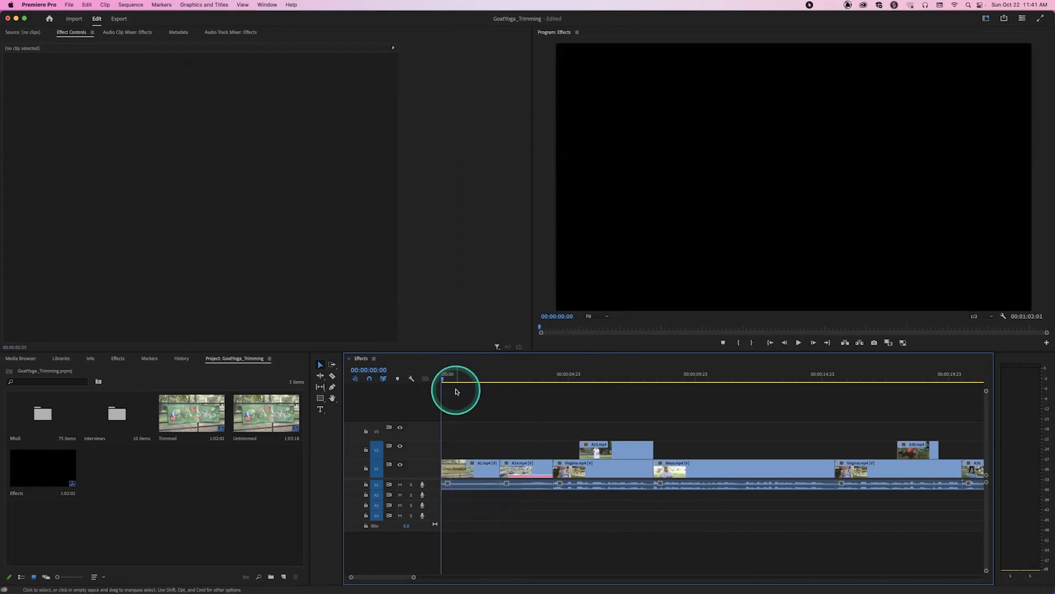
{"action": "left_click", "coordinate": [448, 471]}
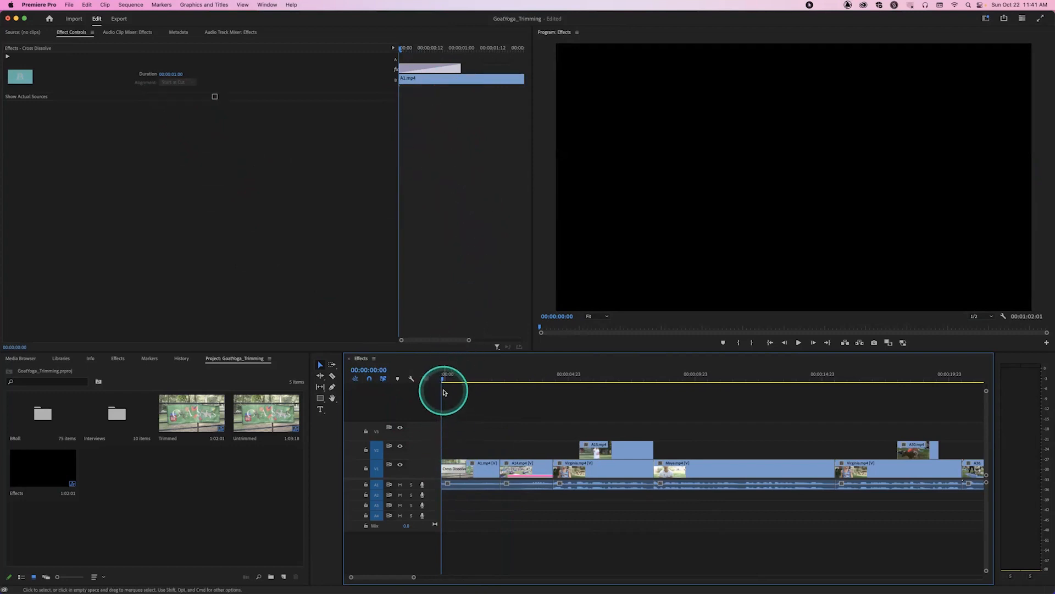
Step: Play the opening fade-in from the sequence start twice, and delete the Cross Dissolve on A1.mp4
{"action": "key", "text": "space"}
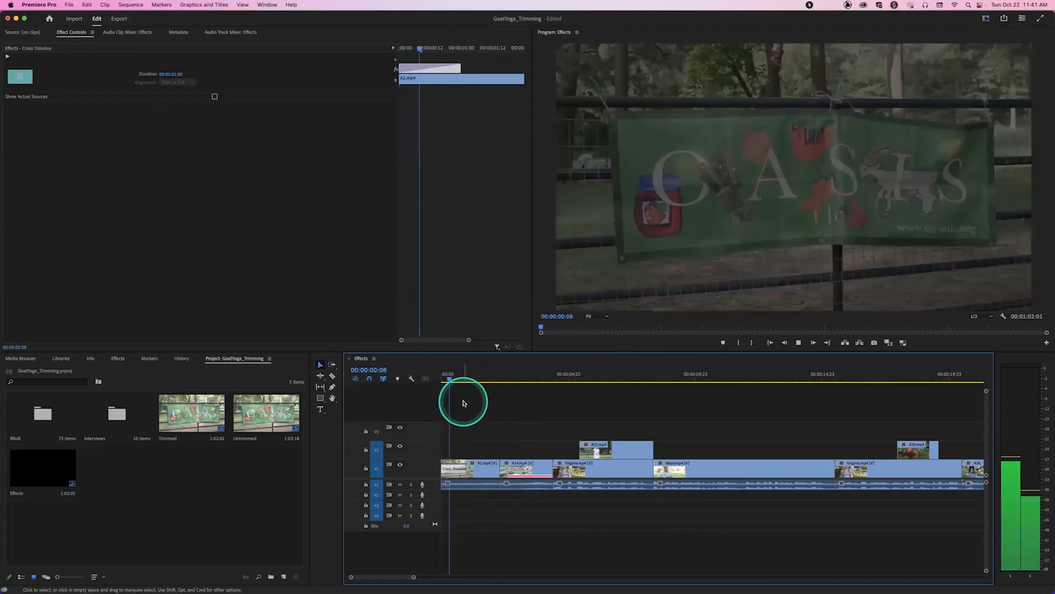
{"action": "left_click", "coordinate": [460, 378]}
{"action": "left_click_drag", "start_coordinate": [460, 378], "coordinate": [425, 380]}
{"action": "key", "text": "space"}
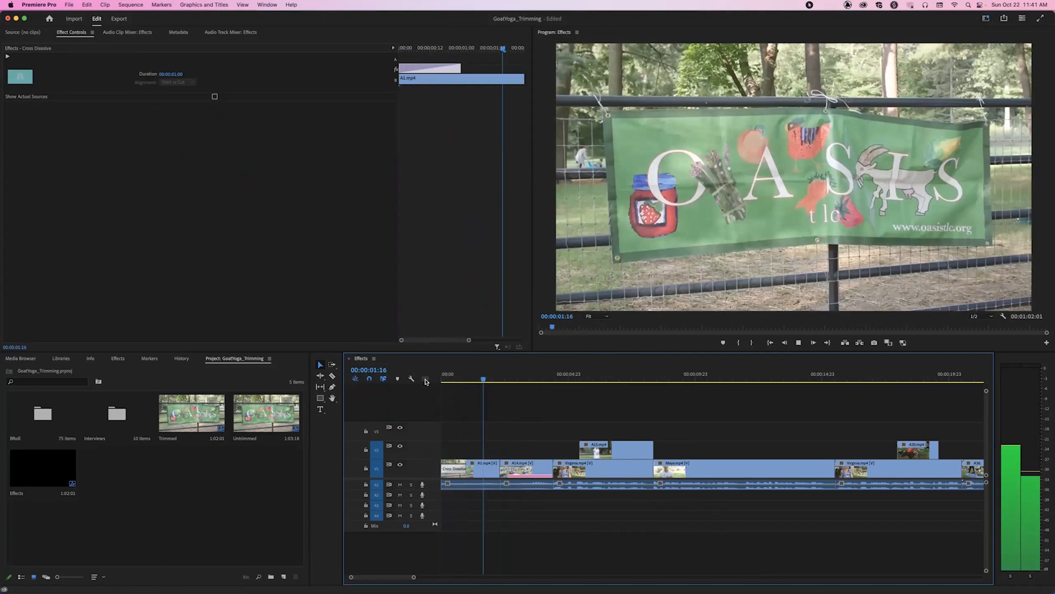
{"action": "key", "text": "space"}
{"action": "key", "text": "Delete"}
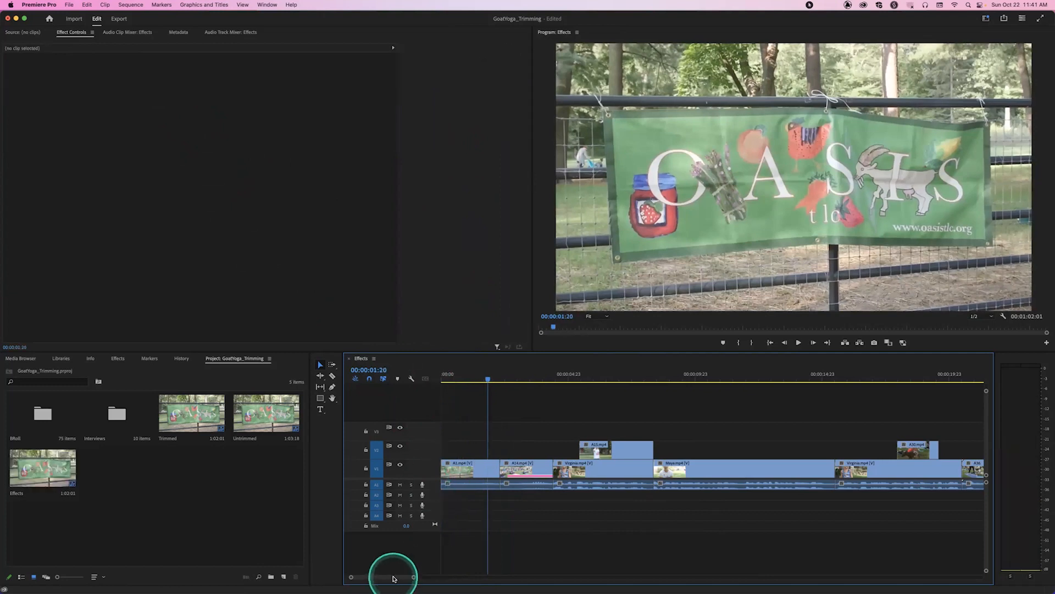
Step: Add the default Cross Dissolve at the end of the sequence's last clip, then show its effect settings and scrub through the fade-out
{"action": "left_click_drag", "start_coordinate": [394, 578], "coordinate": [439, 577]}
{"action": "left_click", "coordinate": [632, 392]}
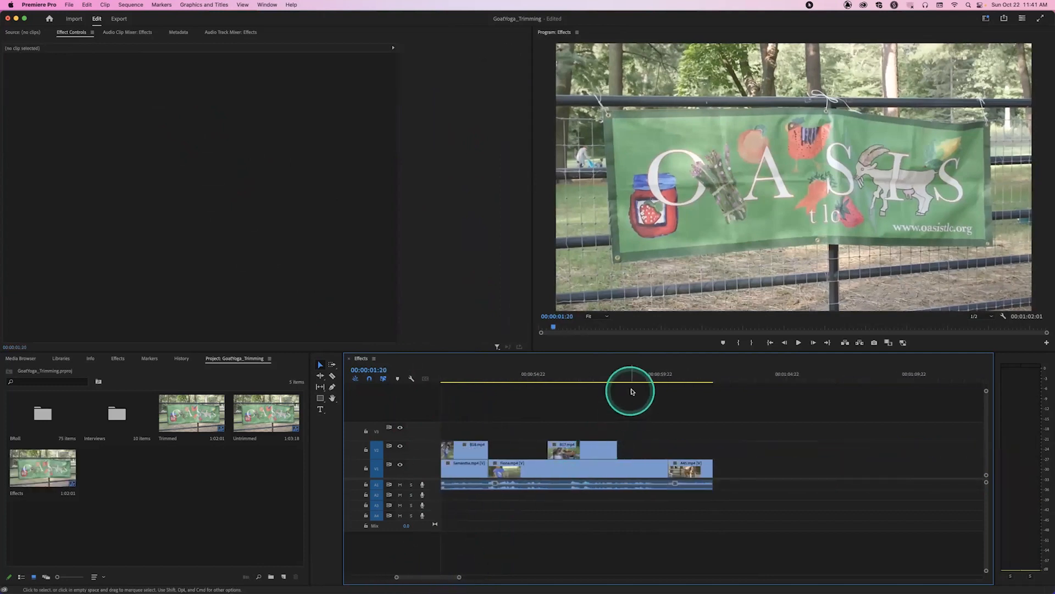
{"action": "left_click", "coordinate": [709, 379]}
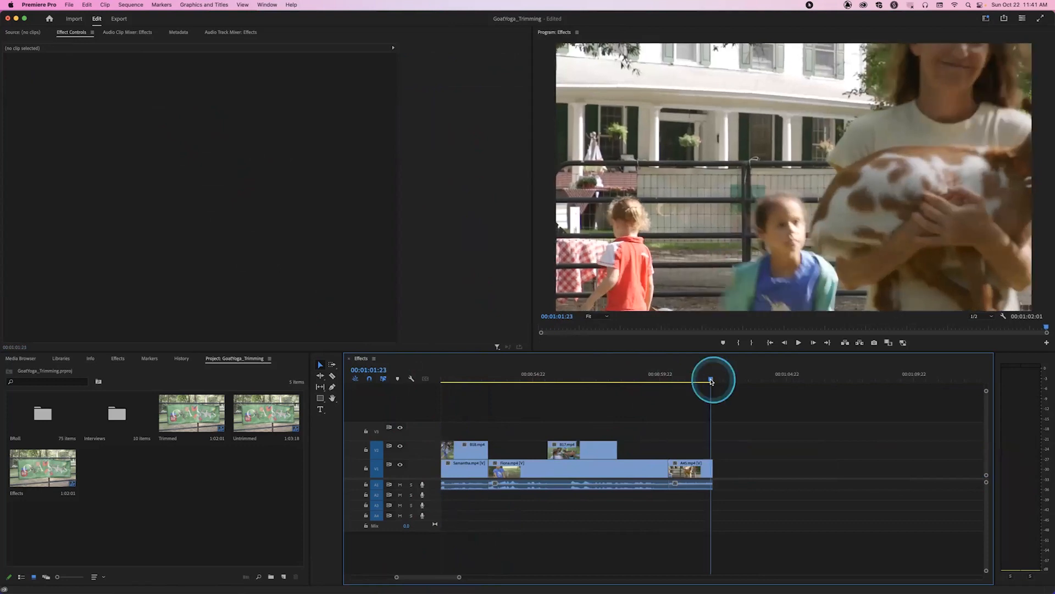
{"action": "key", "text": "super+d"}
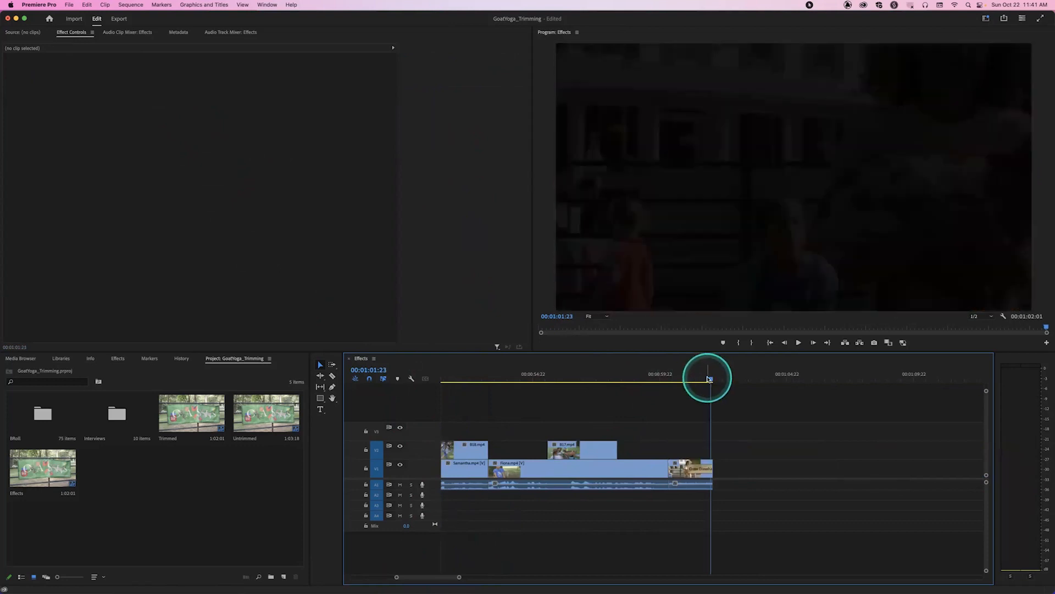
{"action": "left_click", "coordinate": [704, 468]}
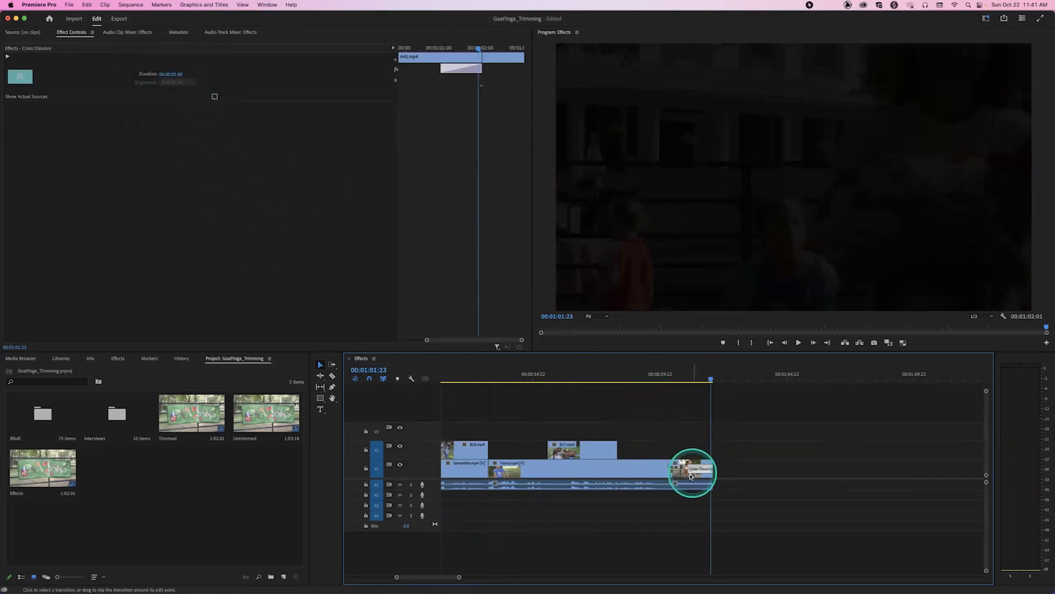
{"action": "left_click_drag", "start_coordinate": [706, 377], "coordinate": [671, 380]}
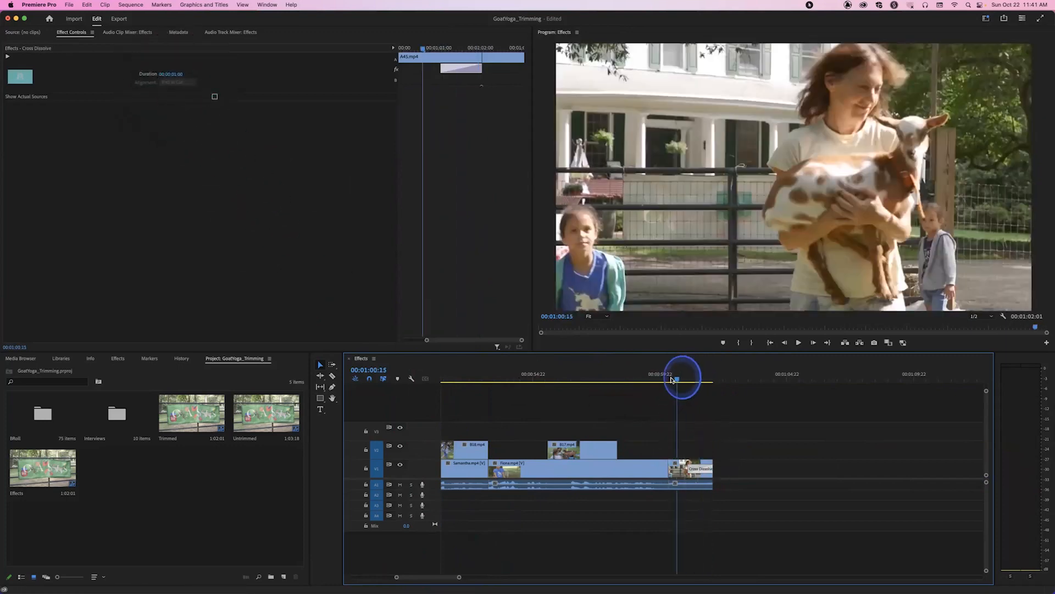
Step: Play the cut from A14.mp4 to the first interview clip, starting at 00:00:03:17
{"action": "left_click", "coordinate": [551, 385]}
{"action": "left_click_drag", "start_coordinate": [412, 577], "coordinate": [366, 579]}
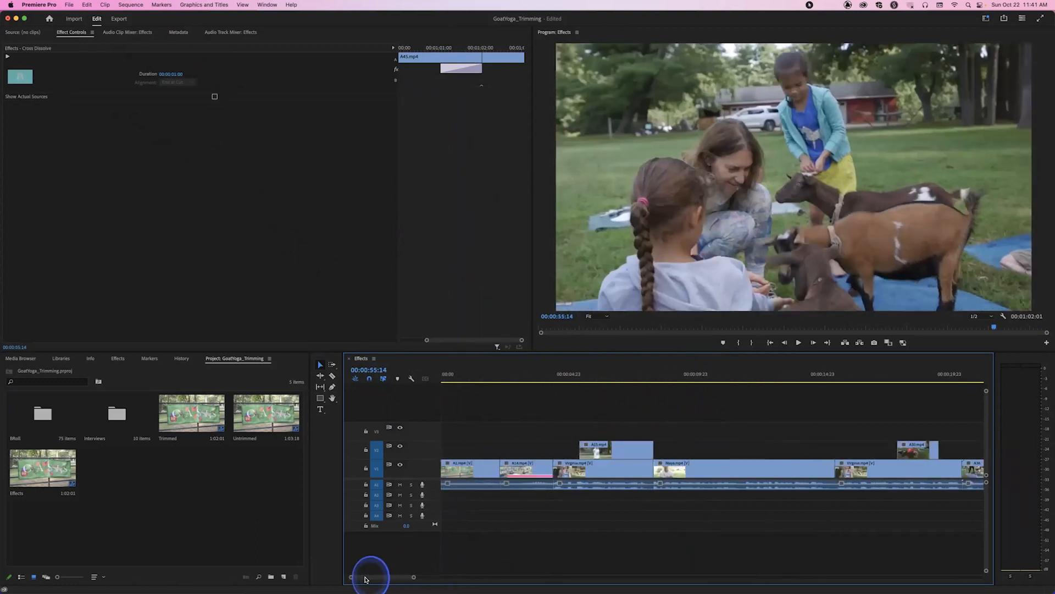
{"action": "left_click", "coordinate": [519, 547]}
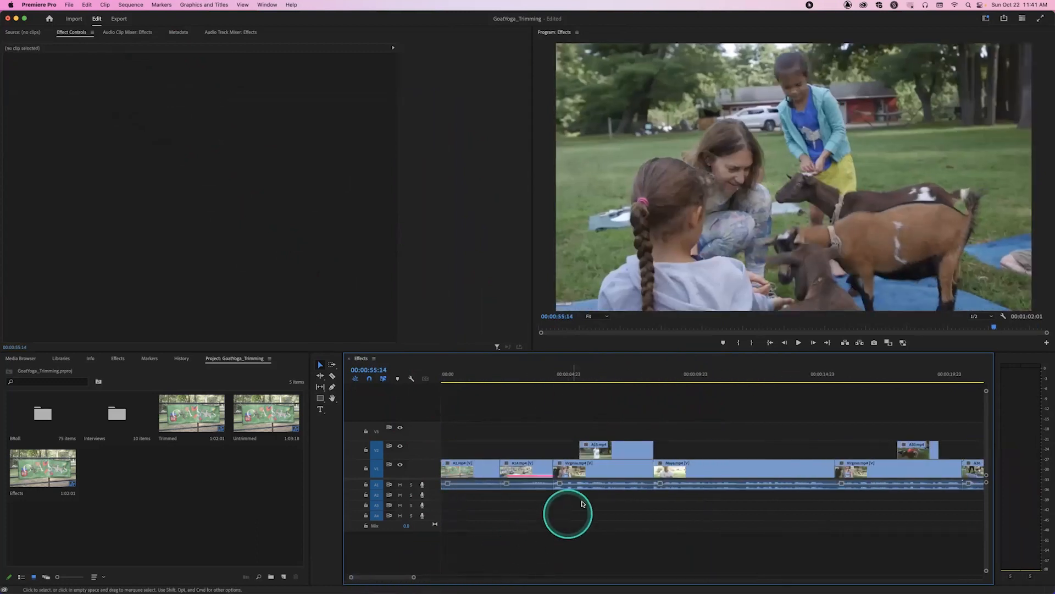
{"action": "left_click", "coordinate": [551, 379]}
{"action": "left_click_drag", "start_coordinate": [551, 378], "coordinate": [534, 380]}
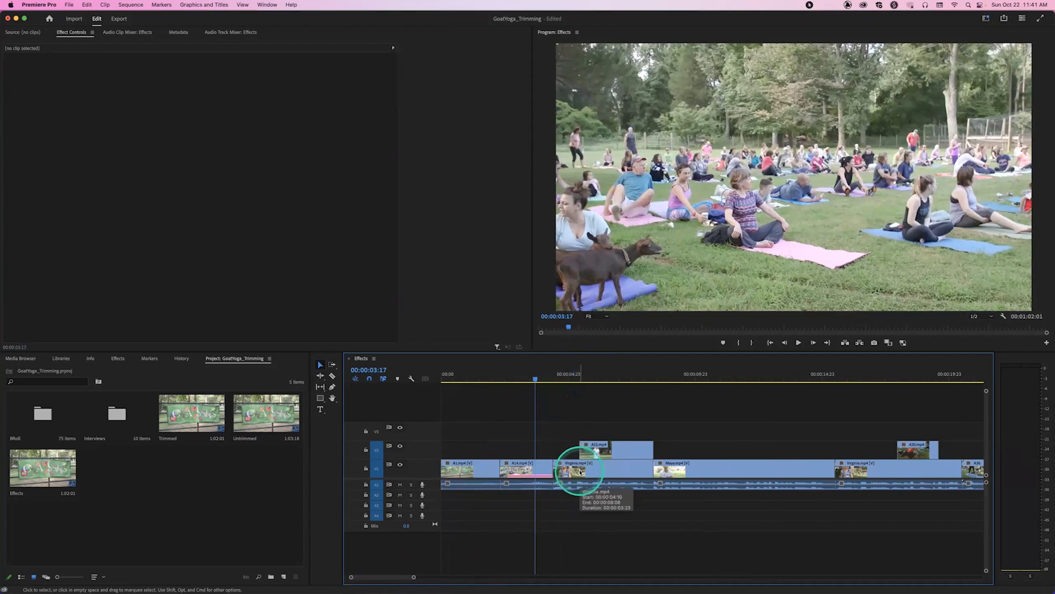
{"action": "key", "text": "space"}
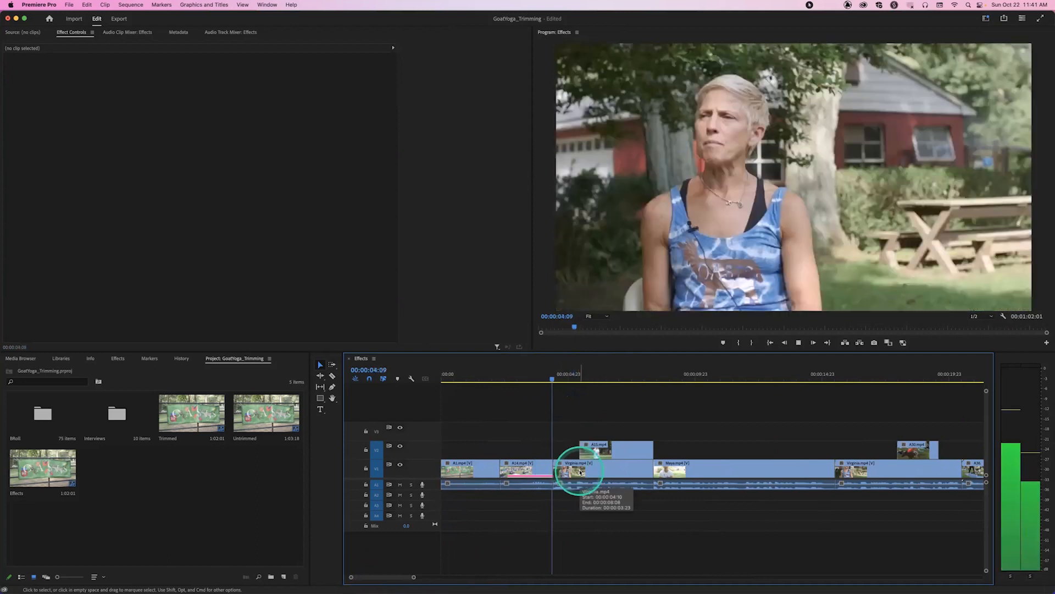
Step: Ripple trim the start of the first interview clip by +2 frames, looping playback around the cut to check it
{"action": "left_click_drag", "start_coordinate": [572, 379], "coordinate": [554, 377]}
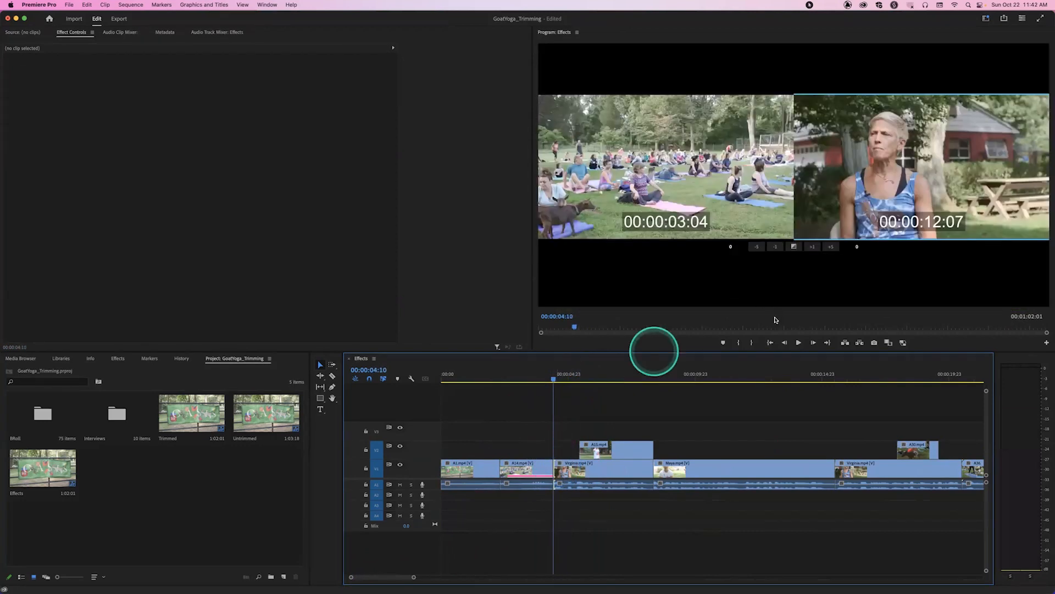
{"action": "left_click", "coordinate": [798, 343]}
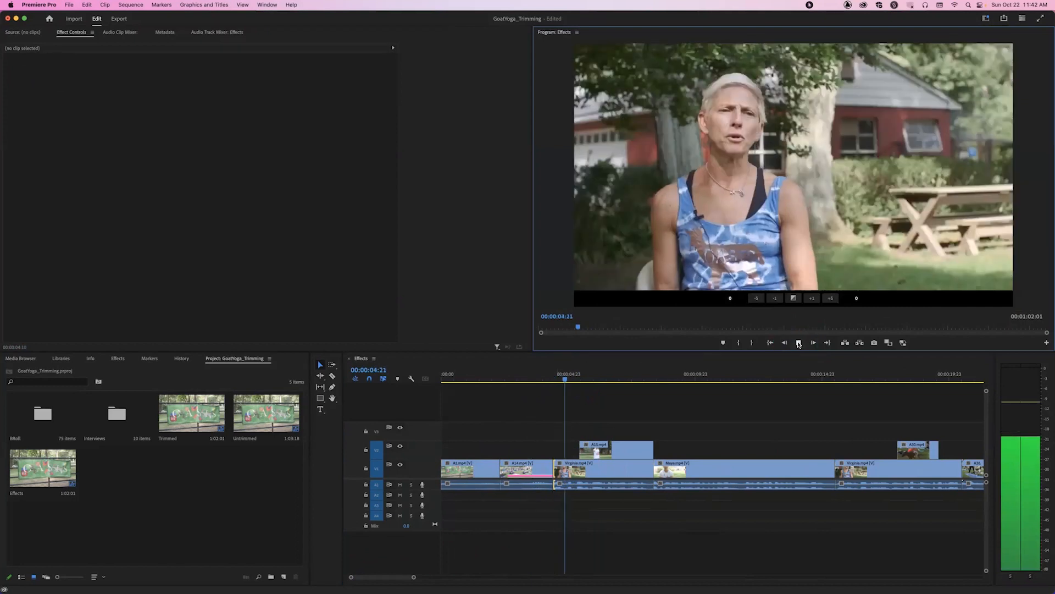
{"action": "left_click", "coordinate": [816, 248]}
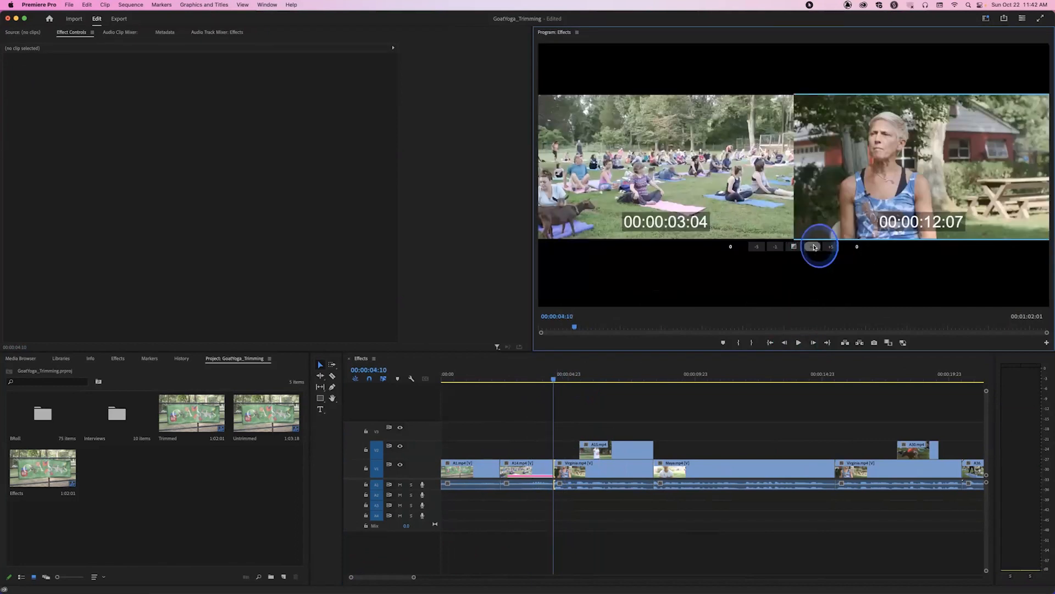
{"action": "left_click", "coordinate": [799, 343]}
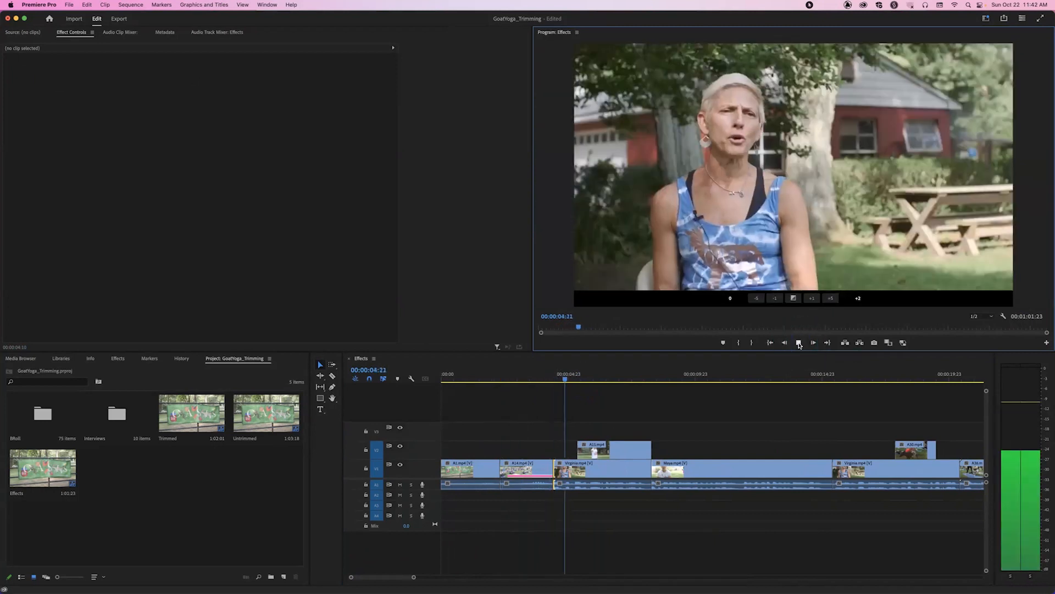
{"action": "left_click", "coordinate": [799, 343]}
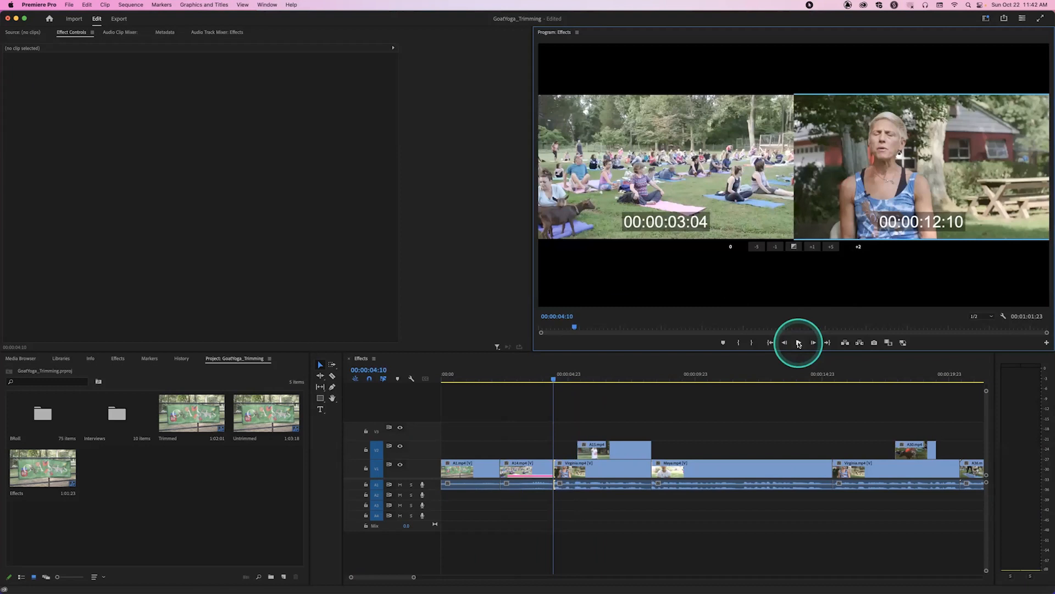
{"action": "left_click", "coordinate": [799, 342]}
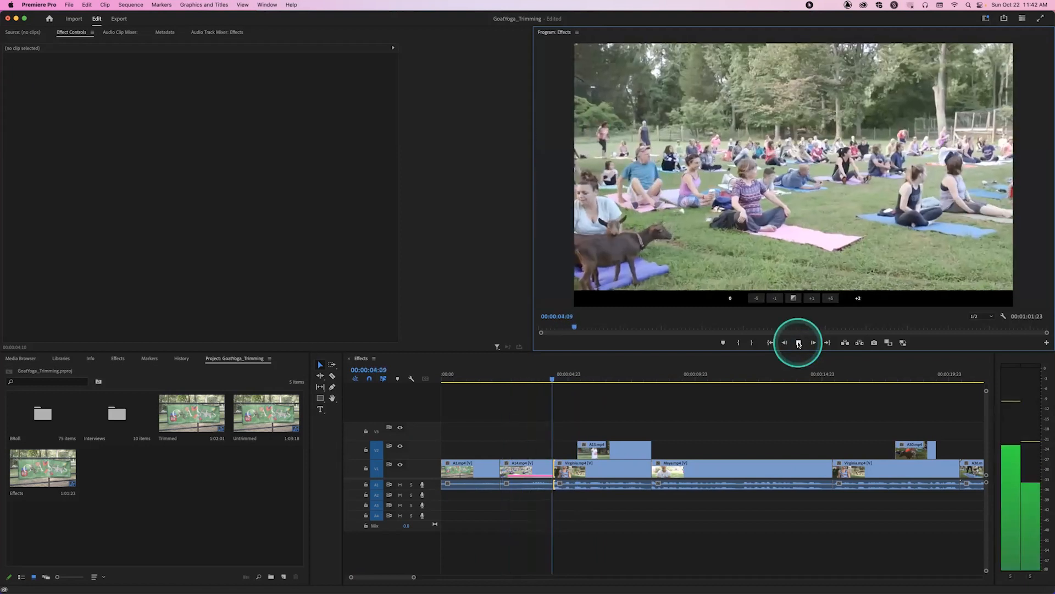
{"action": "left_click", "coordinate": [798, 343]}
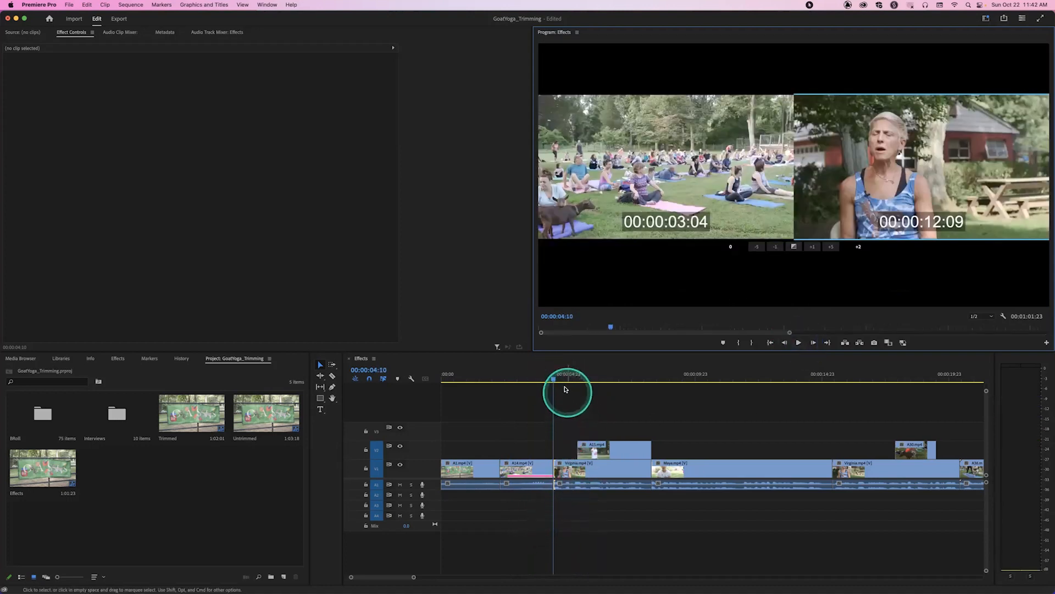
Step: Leave trim mode and replay the trimmed cut from A14.mp4 to the first interview clip
{"action": "left_click", "coordinate": [555, 377]}
{"action": "key", "text": "="}
{"action": "left_click", "coordinate": [745, 244]}
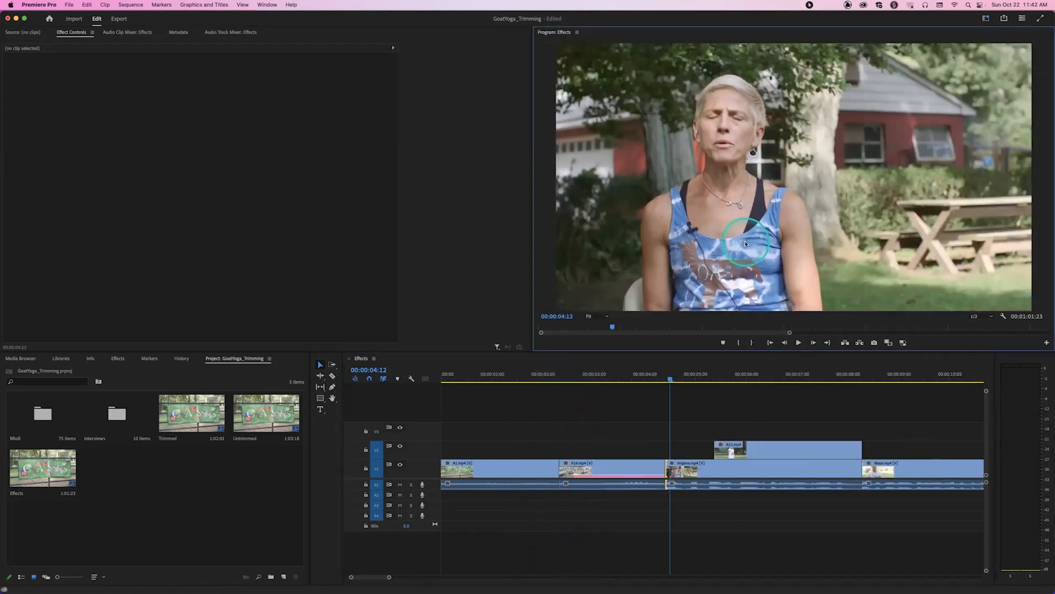
{"action": "key", "text": "-"}
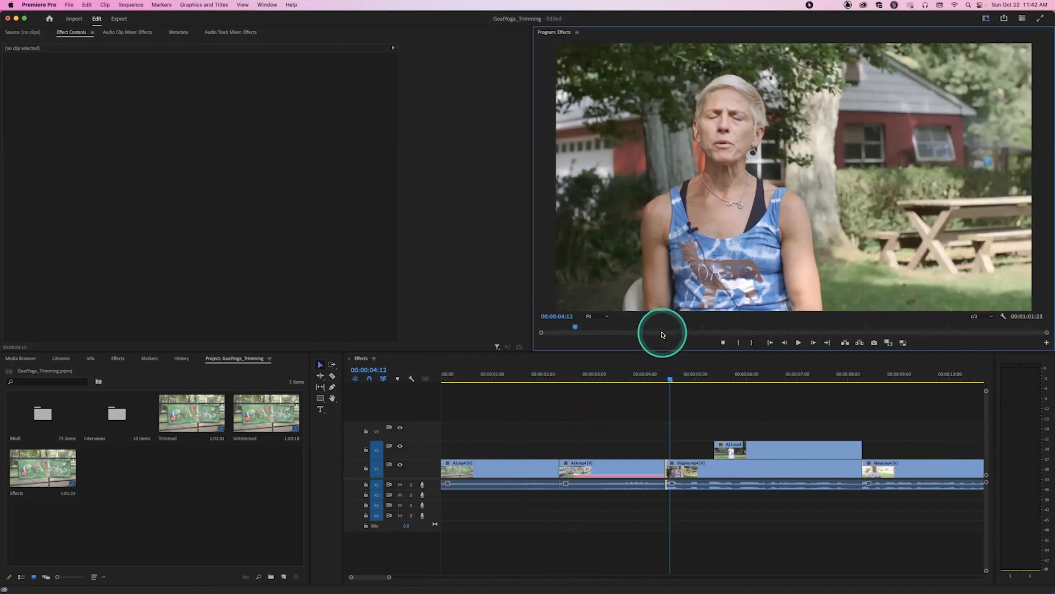
{"action": "left_click", "coordinate": [672, 381]}
{"action": "key", "text": "="}
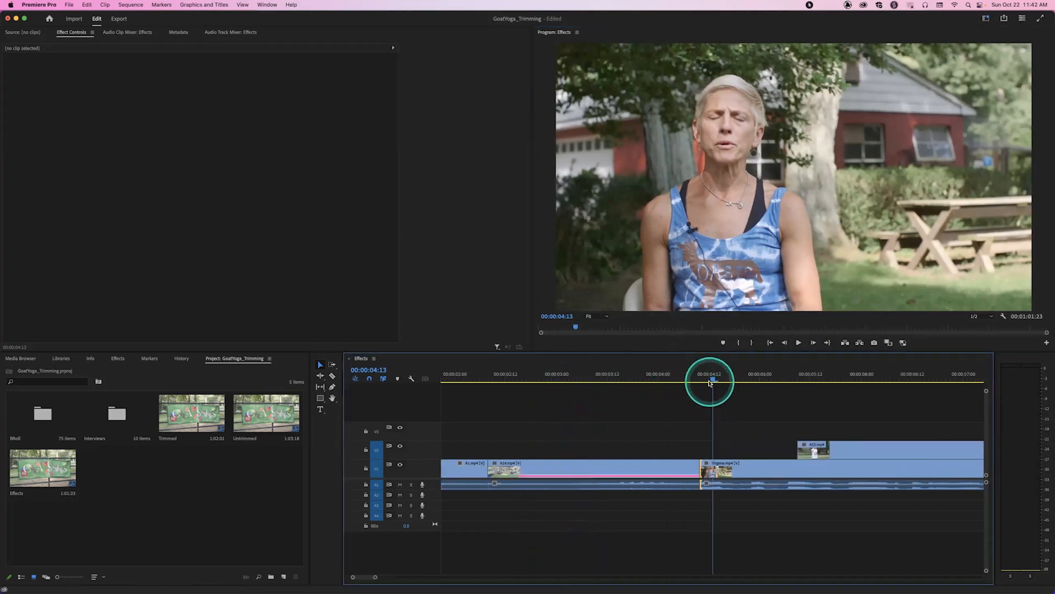
{"action": "left_click_drag", "start_coordinate": [706, 381], "coordinate": [645, 380]}
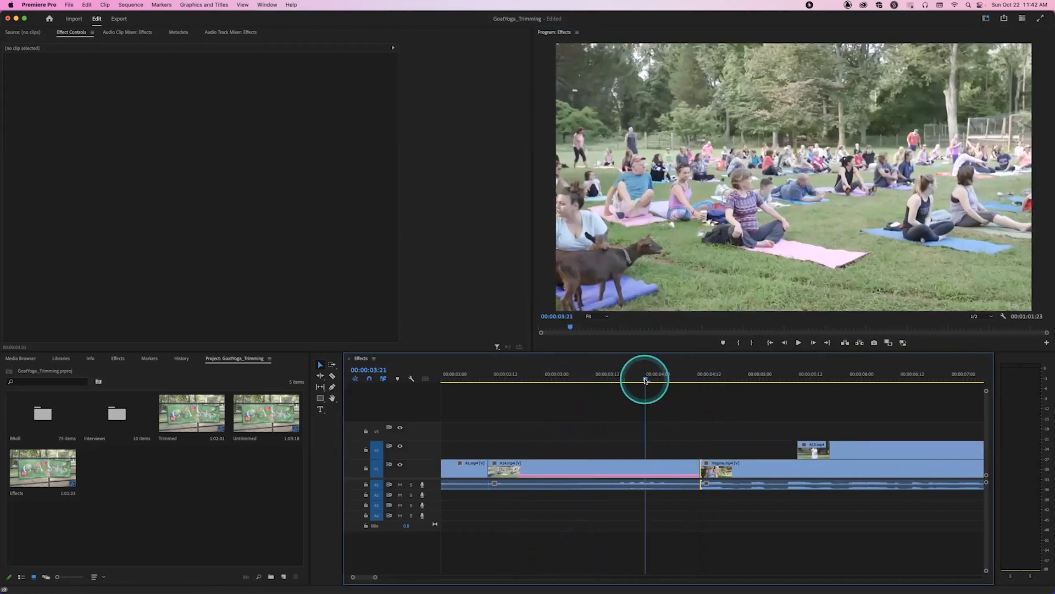
{"action": "key", "text": "space"}
{"action": "left_click_drag", "start_coordinate": [699, 378], "coordinate": [552, 381]}
{"action": "left_click_drag", "start_coordinate": [698, 378], "coordinate": [556, 381]}
{"action": "key", "text": "space"}
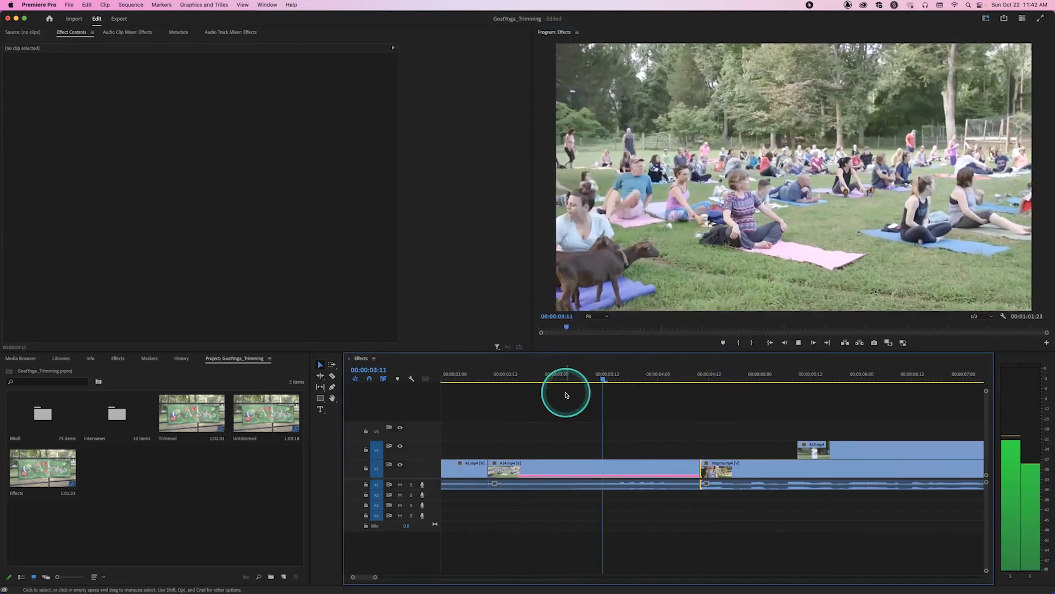
Step: Try the default Cross Dissolve on the cut from A14.mp4 to the interview clip, play it, and delete it
{"action": "left_click", "coordinate": [704, 378]}
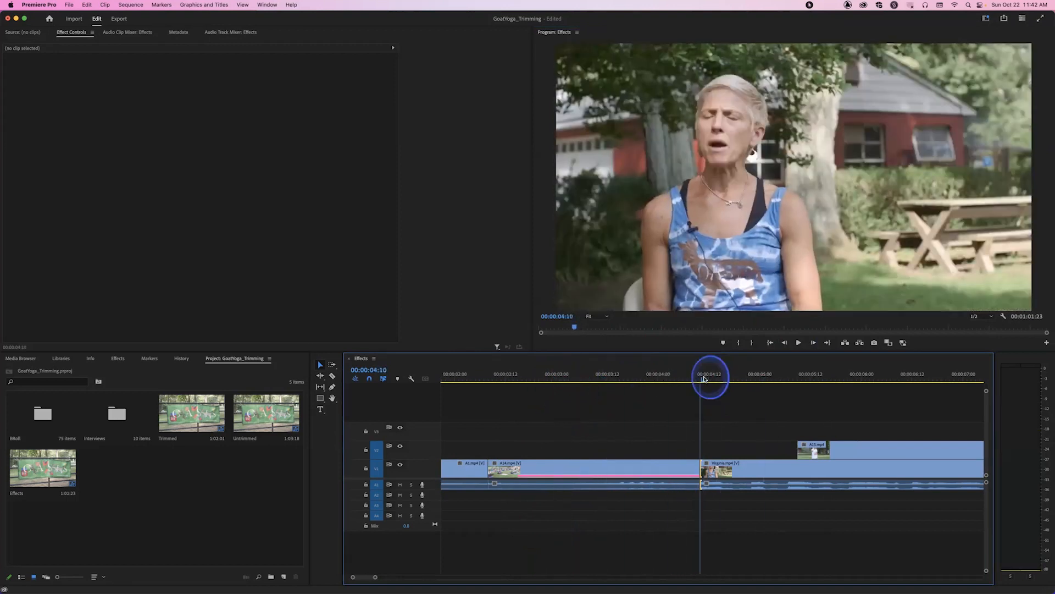
{"action": "key", "text": "super+d"}
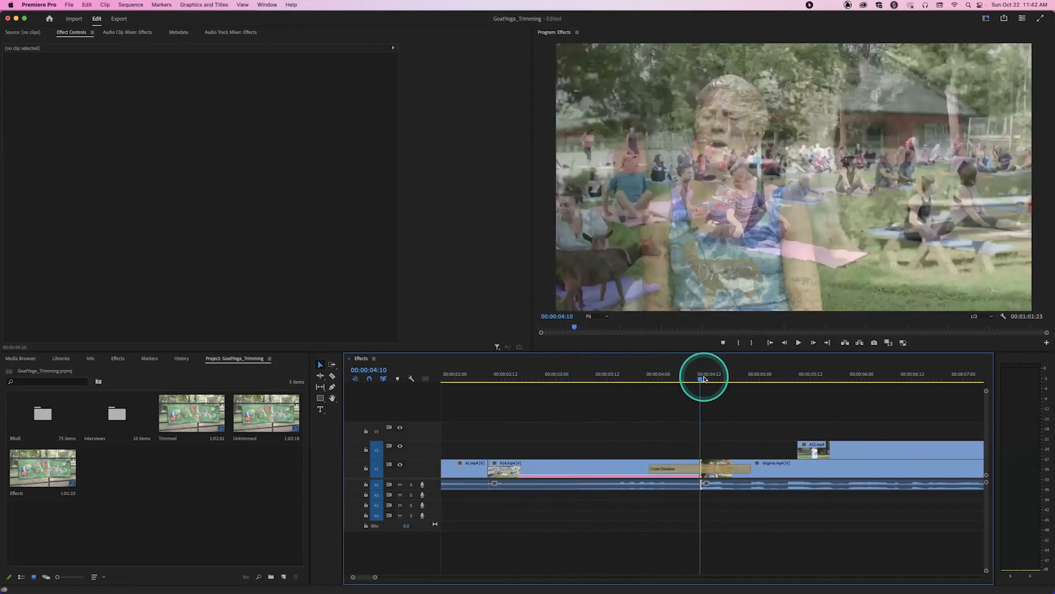
{"action": "left_click_drag", "start_coordinate": [659, 373], "coordinate": [614, 374]}
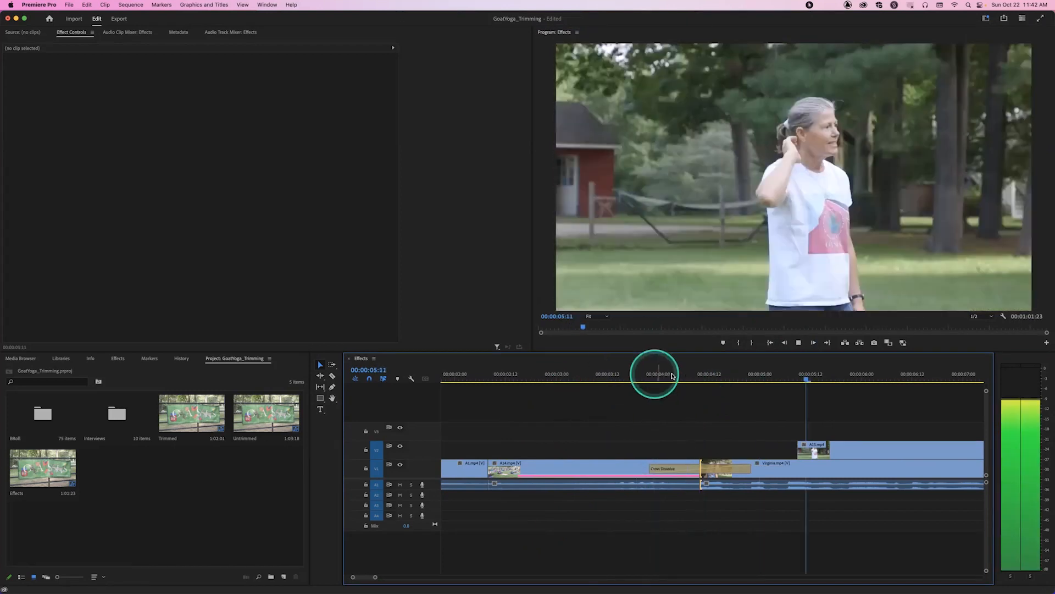
{"action": "left_click_drag", "start_coordinate": [675, 377], "coordinate": [699, 378]}
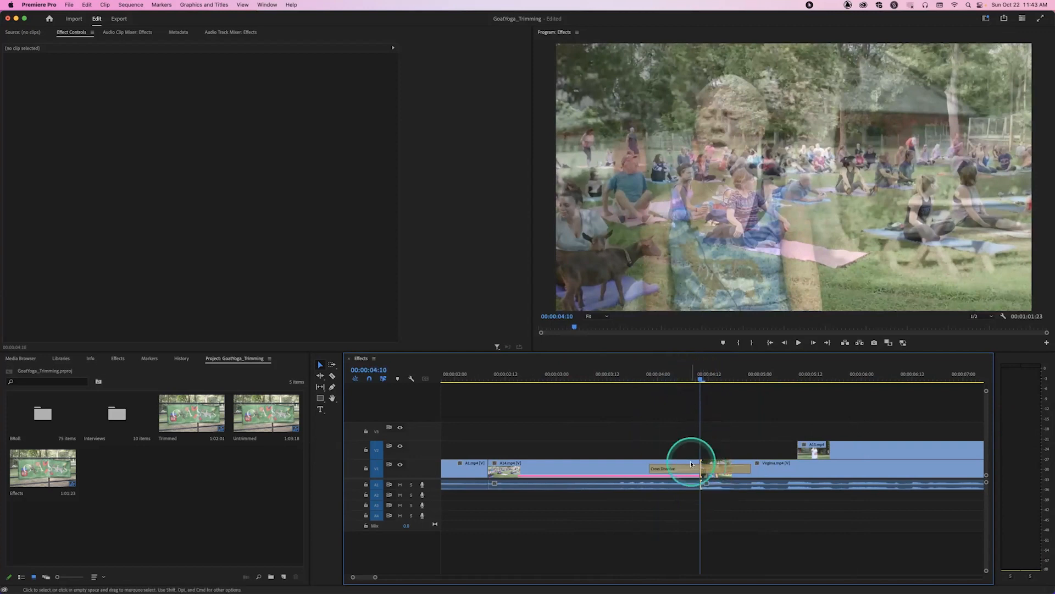
{"action": "left_click", "coordinate": [692, 467]}
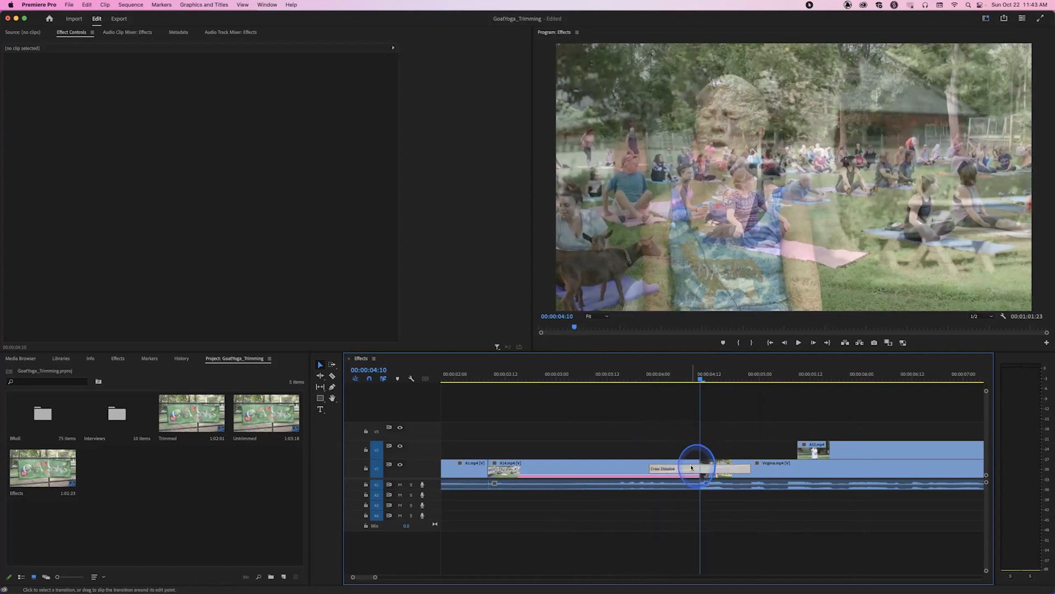
{"action": "key", "text": "Delete"}
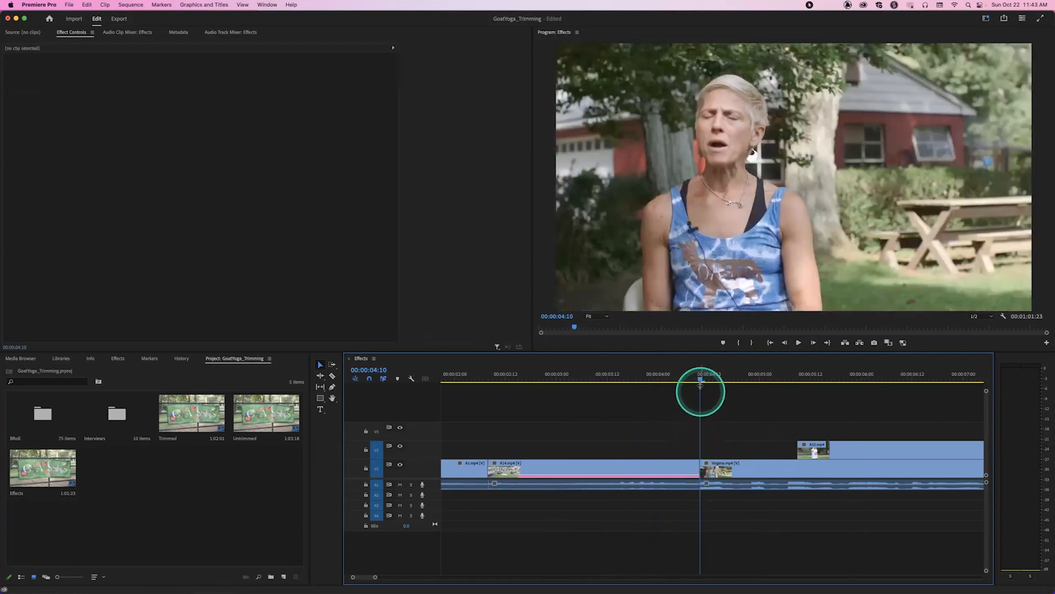
Step: Match the last frame of A14.mp4 before the interview cut, at 00:00:04:09, to its source clip
{"action": "left_click", "coordinate": [641, 376]}
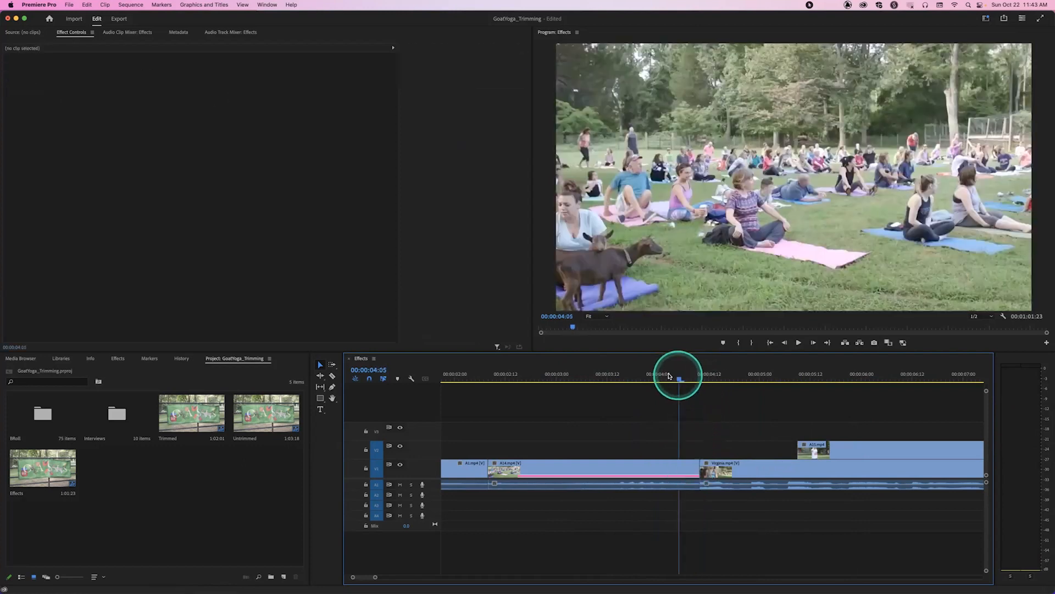
{"action": "left_click", "coordinate": [699, 378]}
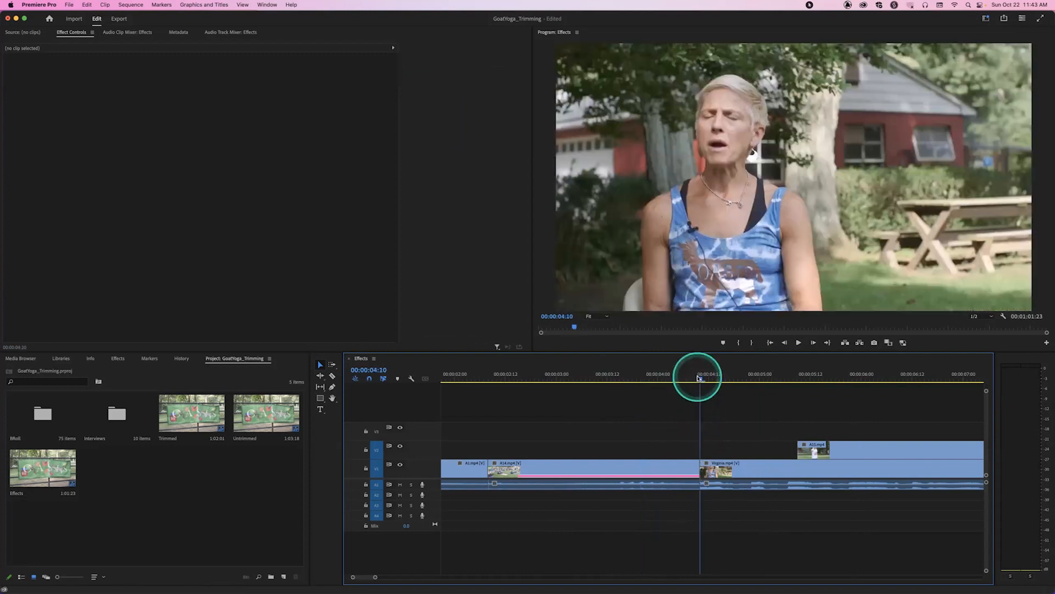
{"action": "key", "text": "Left"}
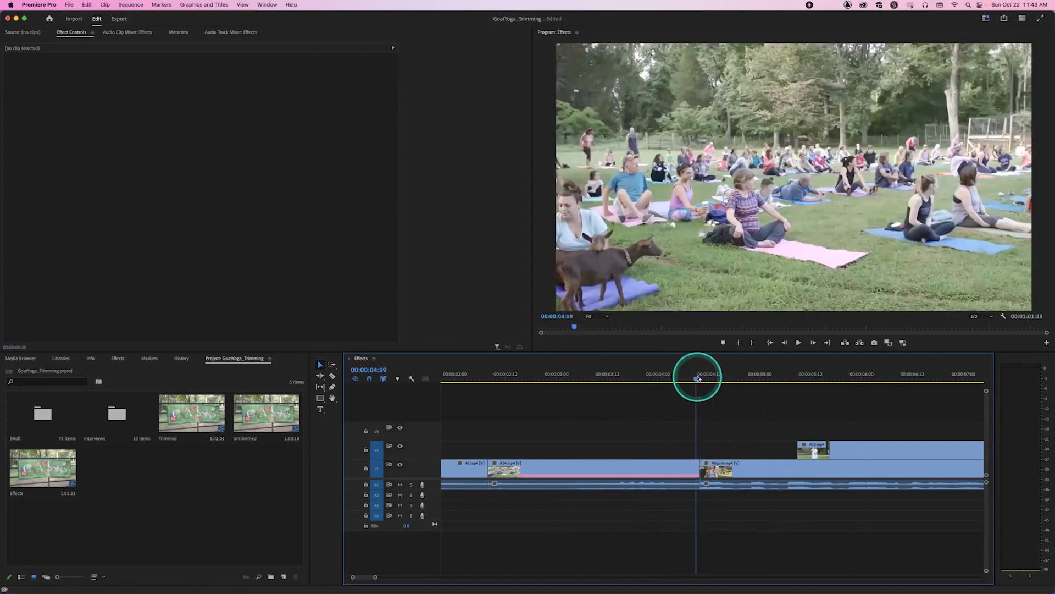
{"action": "key", "text": "f"}
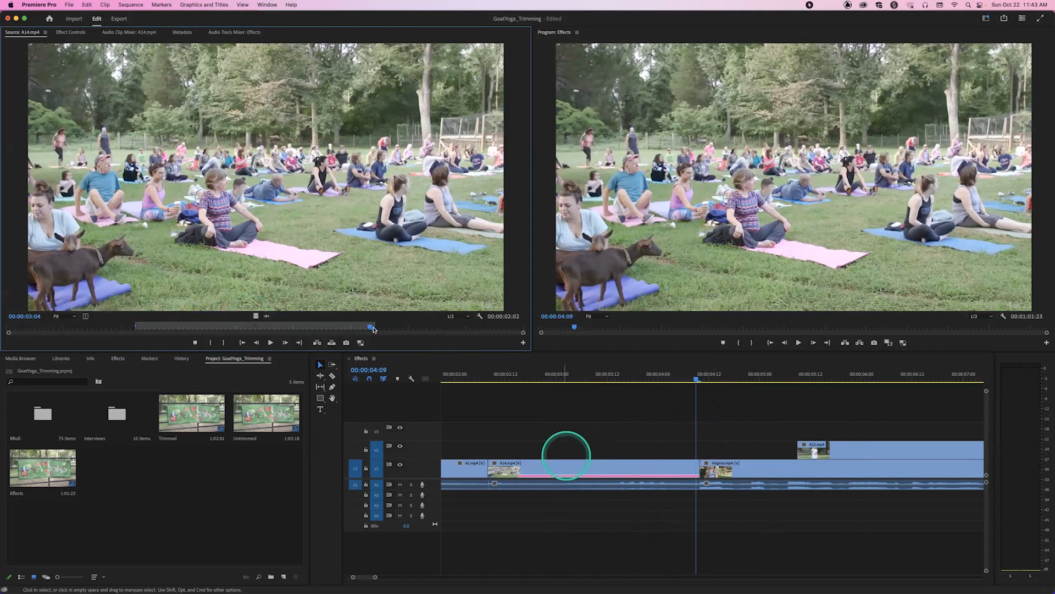
Step: Scrub the unused source footage of A14.mp4 past its out point, and return the playhead to the interview cut
{"action": "left_click_drag", "start_coordinate": [374, 328], "coordinate": [380, 329]}
{"action": "mouse_move", "coordinate": [400, 329]}
{"action": "left_mouse_down"}
{"action": "mouse_move", "coordinate": [494, 331]}
{"action": "mouse_move", "coordinate": [386, 328]}
{"action": "left_mouse_up"}
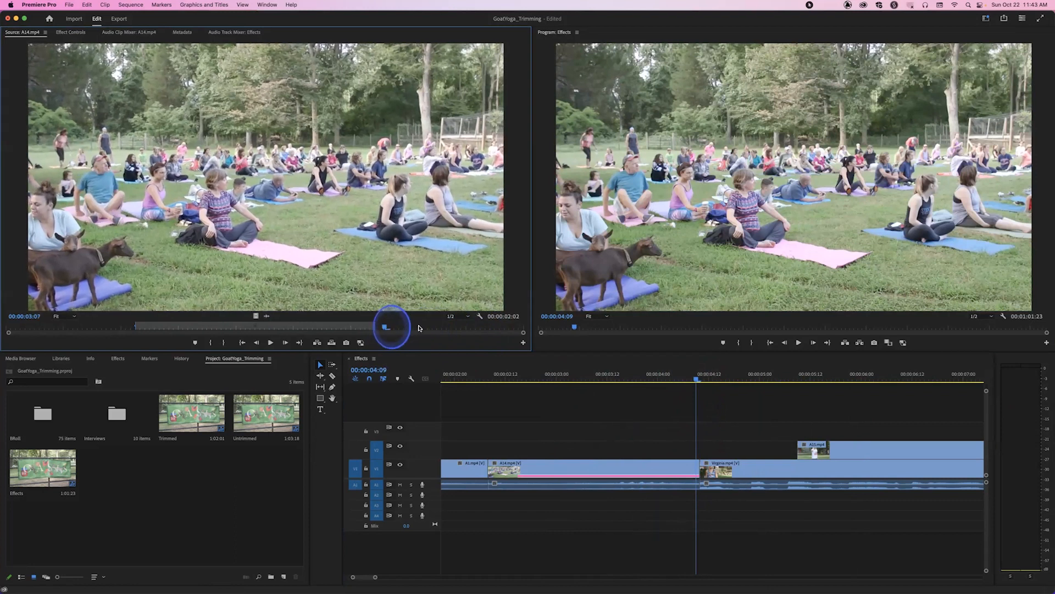
{"action": "left_click", "coordinate": [486, 329]}
{"action": "left_click", "coordinate": [423, 328]}
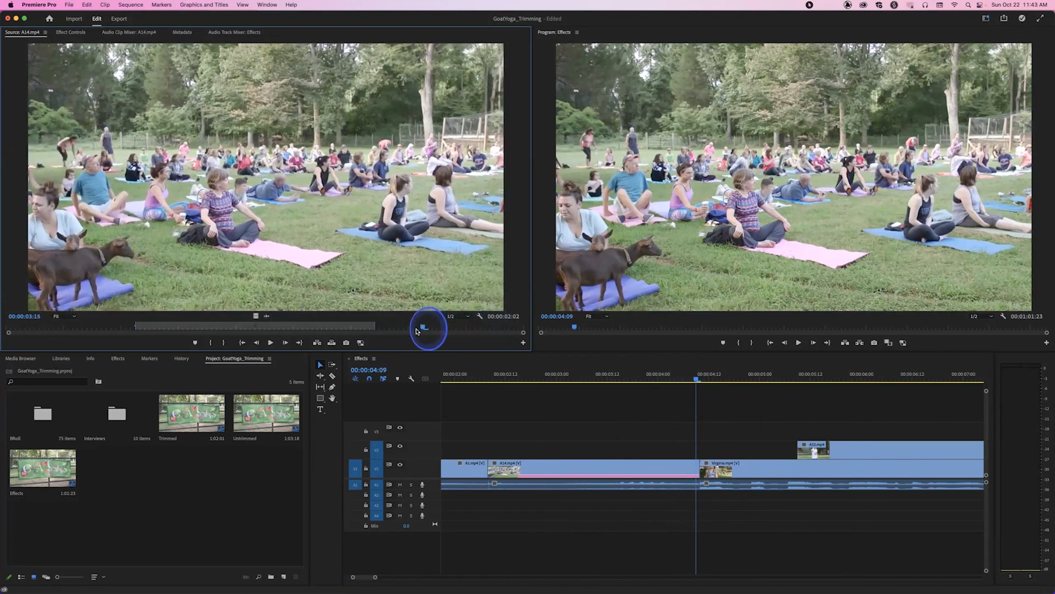
{"action": "left_click", "coordinate": [386, 329]}
{"action": "left_click_drag", "start_coordinate": [378, 329], "coordinate": [440, 326]}
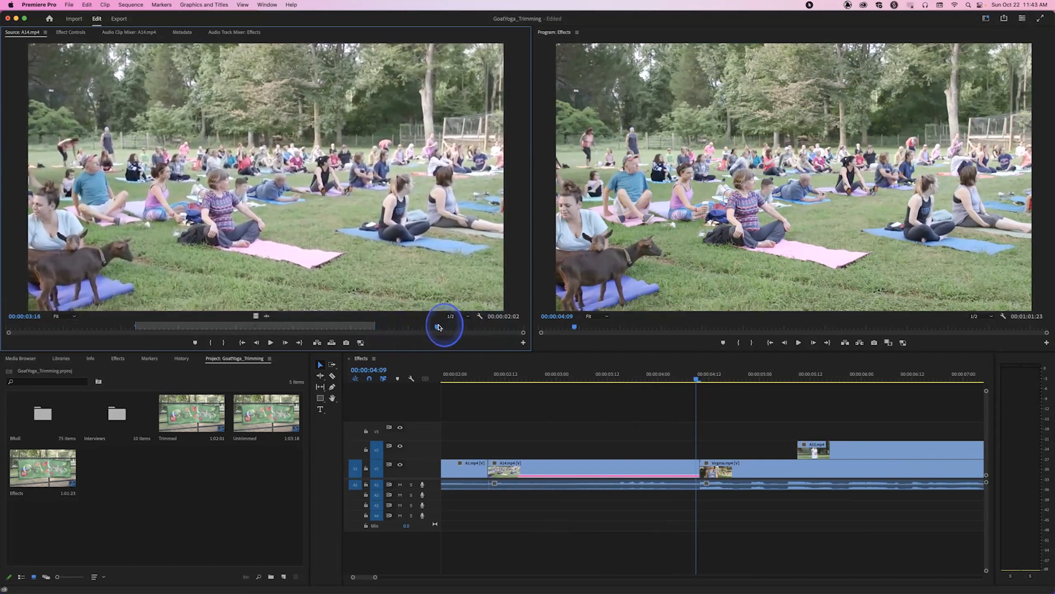
{"action": "left_click", "coordinate": [699, 379]}
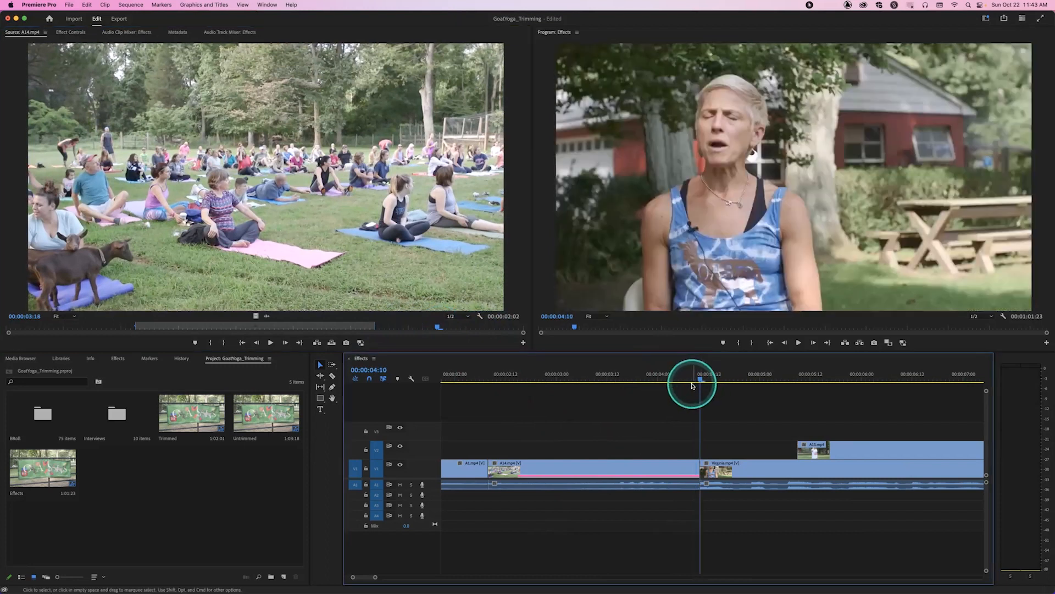
Step: Match the interview clip's first frame at 00:00:04:10 to its source, and scrub the unused footage on both sides of the marked range
{"action": "key", "text": "f"}
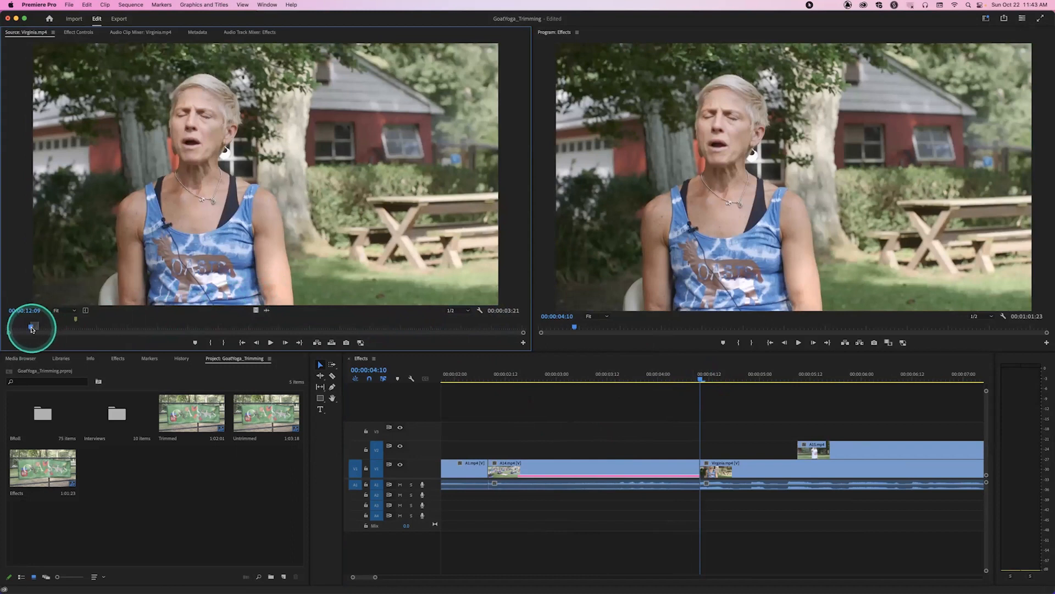
{"action": "left_click", "coordinate": [75, 326]}
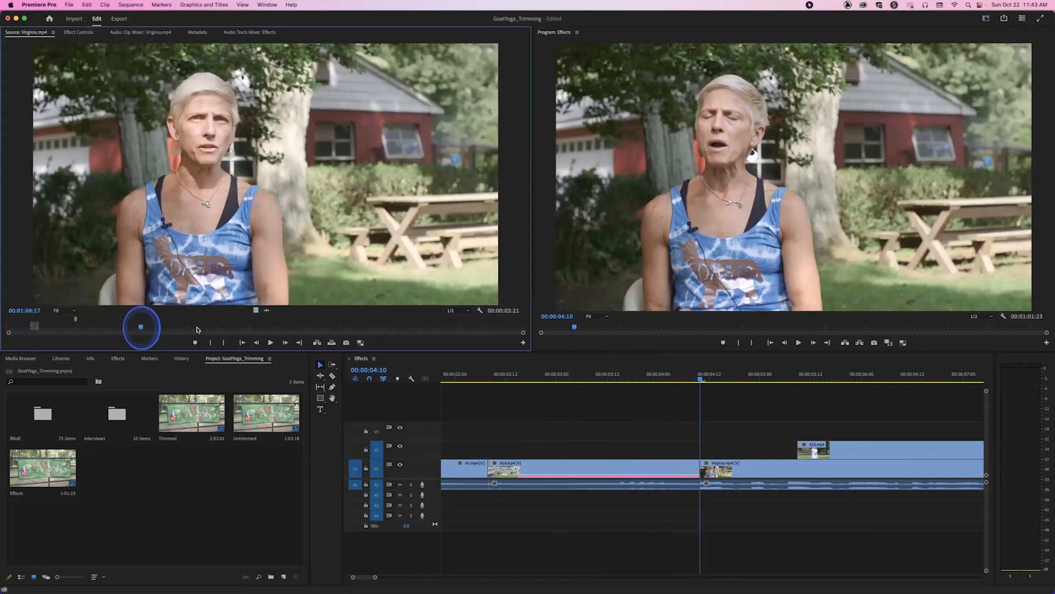
{"action": "left_click", "coordinate": [18, 328]}
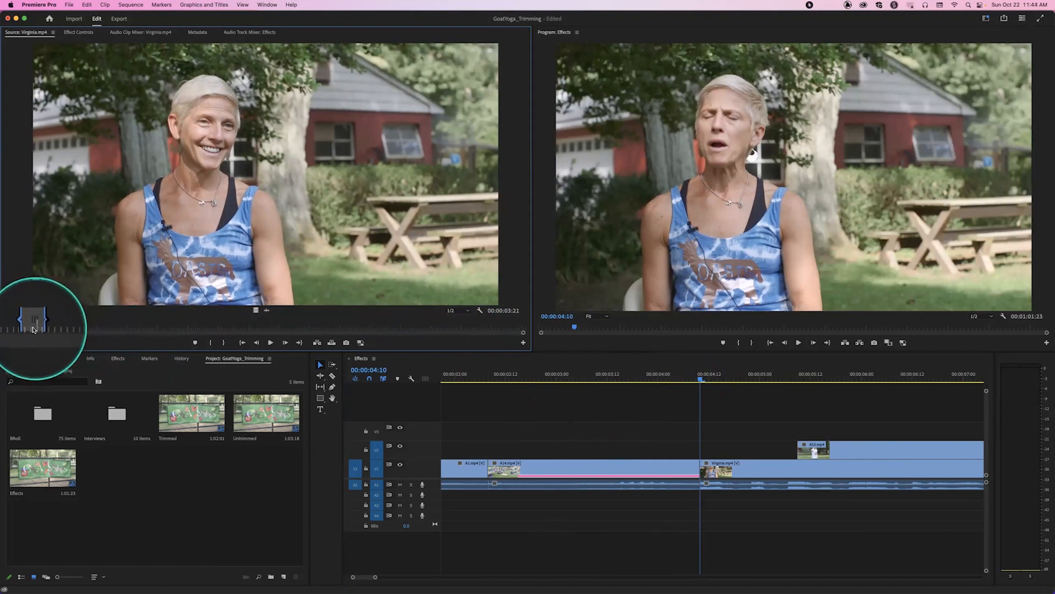
{"action": "left_click_drag", "start_coordinate": [17, 327], "coordinate": [17, 328]}
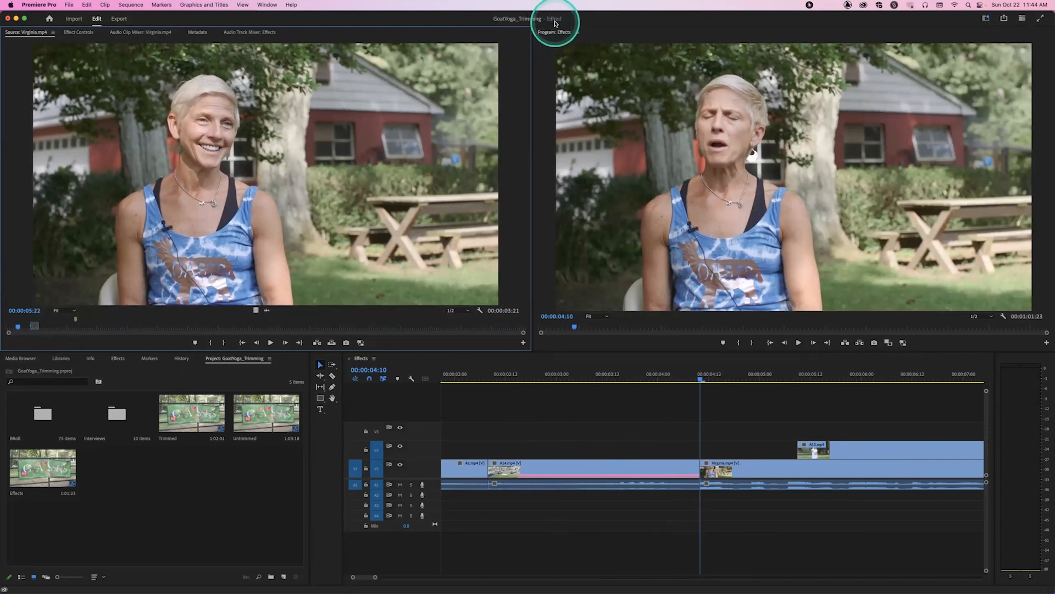
{"action": "left_click", "coordinate": [556, 23]}
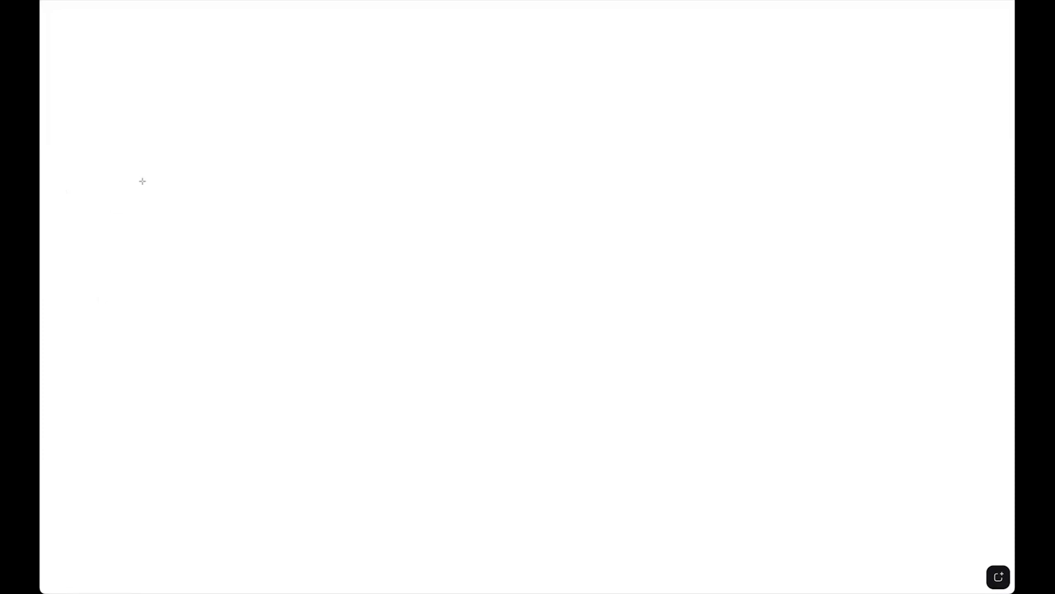
Step: Draw a red rectangle on the blank whiteboard, and a blue rectangle diagonally below it that begins at its lower-right corner
{"action": "left_click_drag", "start_coordinate": [176, 99], "coordinate": [617, 218]}
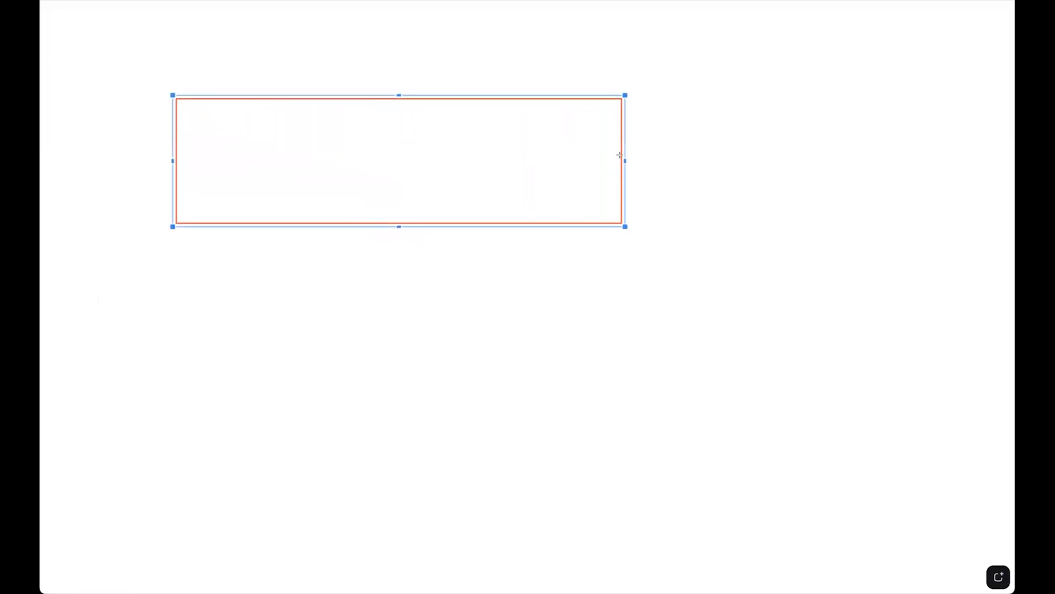
{"action": "key", "text": "Delete"}
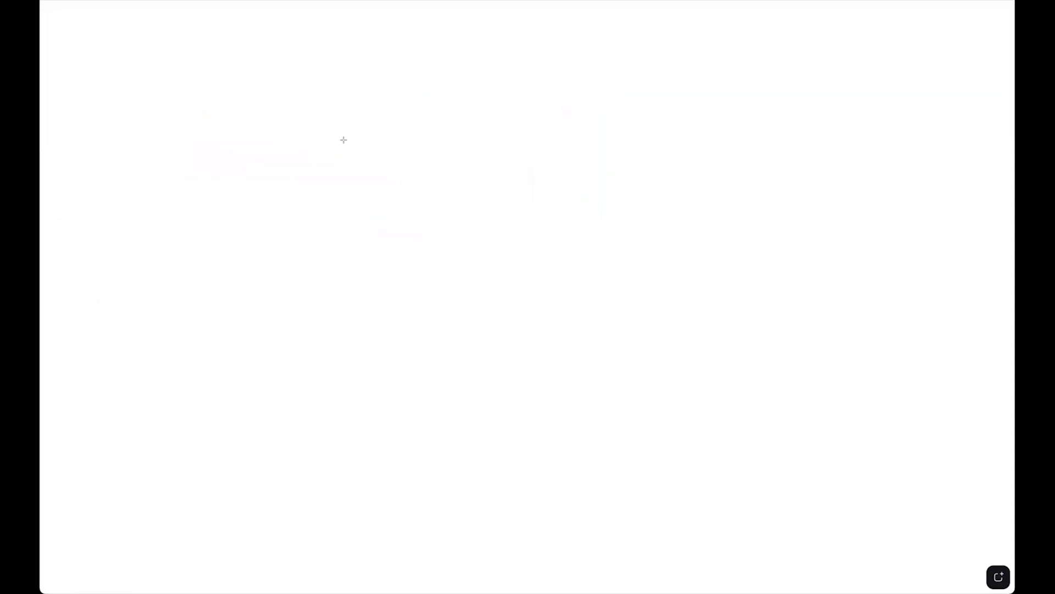
{"action": "left_click_drag", "start_coordinate": [198, 84], "coordinate": [507, 189]}
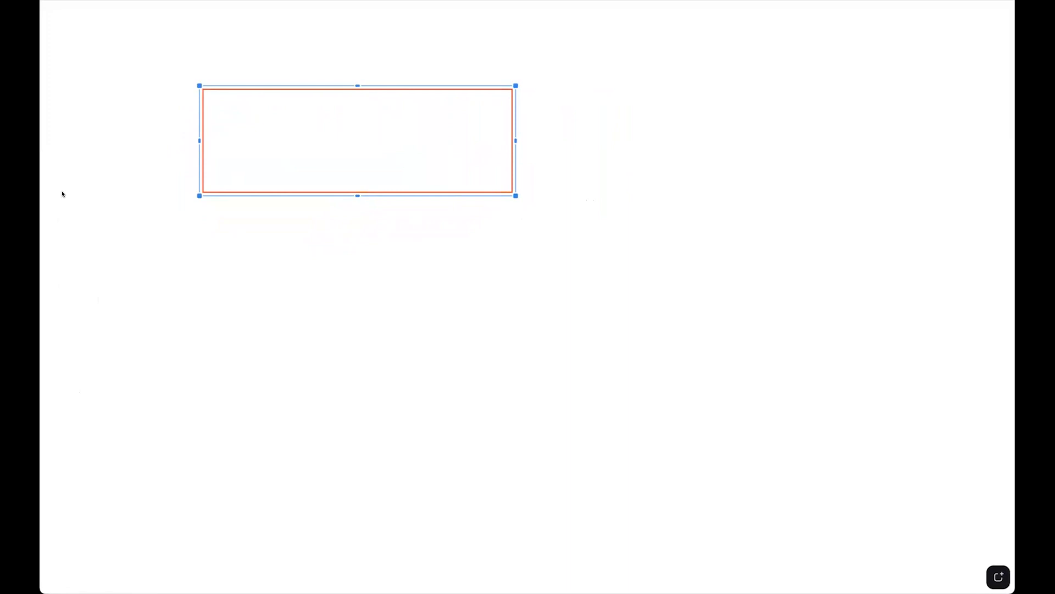
{"action": "key", "text": "r"}
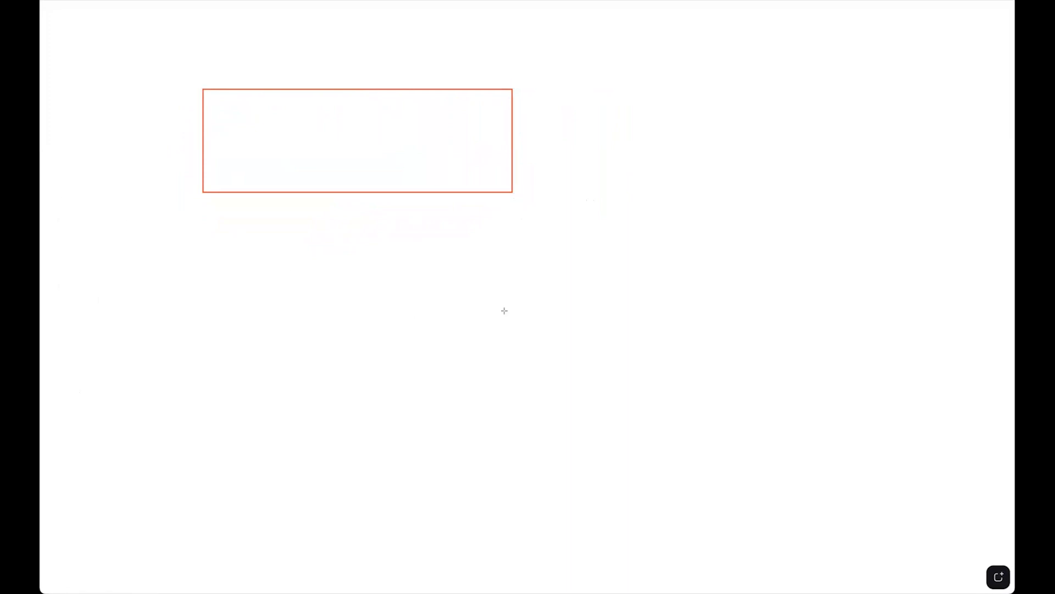
{"action": "mouse_move", "coordinate": [504, 306]}
{"action": "left_mouse_down"}
{"action": "mouse_move", "coordinate": [518, 200]}
{"action": "mouse_move", "coordinate": [882, 191]}
{"action": "left_mouse_up"}
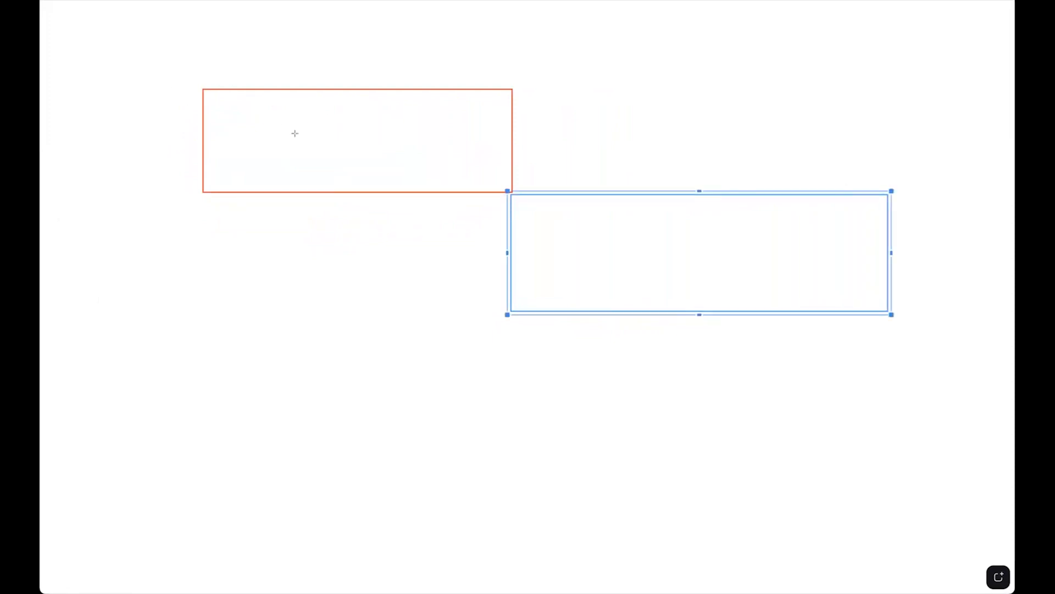
Step: Label the inside of the red rectangle with text beginning "field of y"
{"action": "left_click", "coordinate": [54, 169]}
{"action": "left_click", "coordinate": [263, 137]}
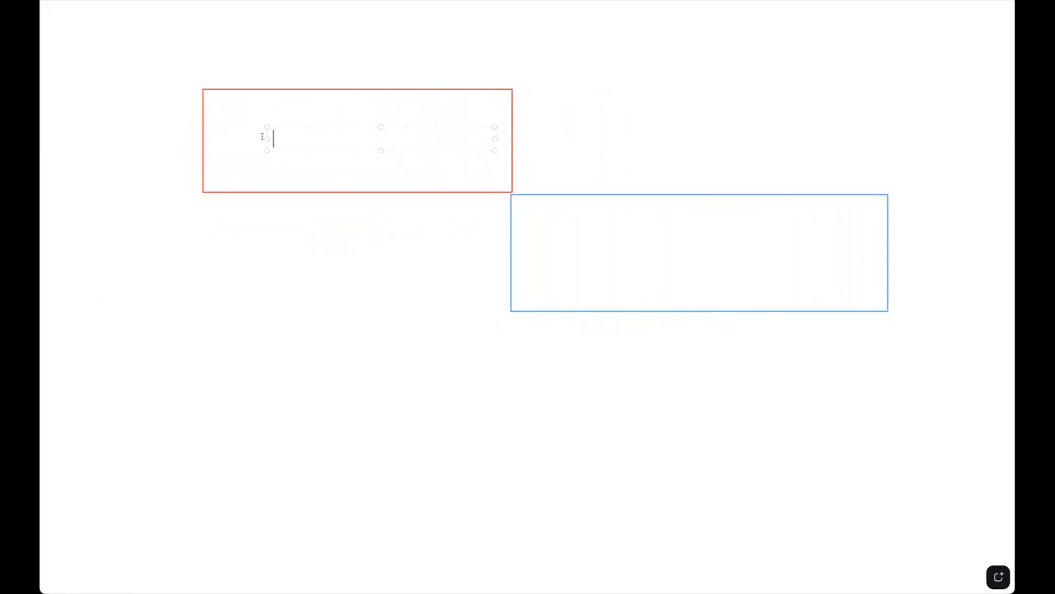
{"action": "type", "text": "field of y"}
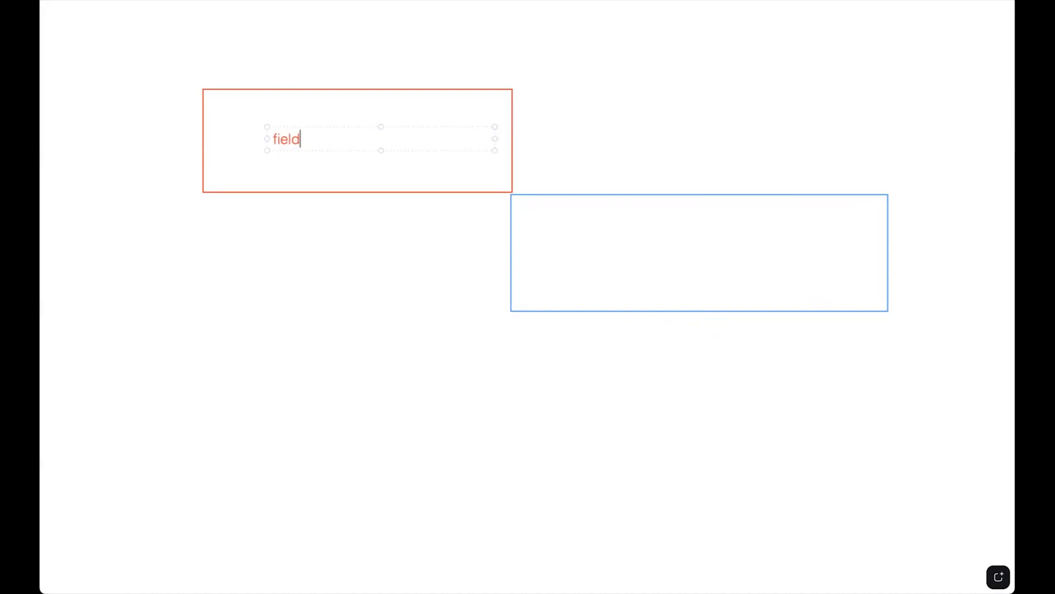
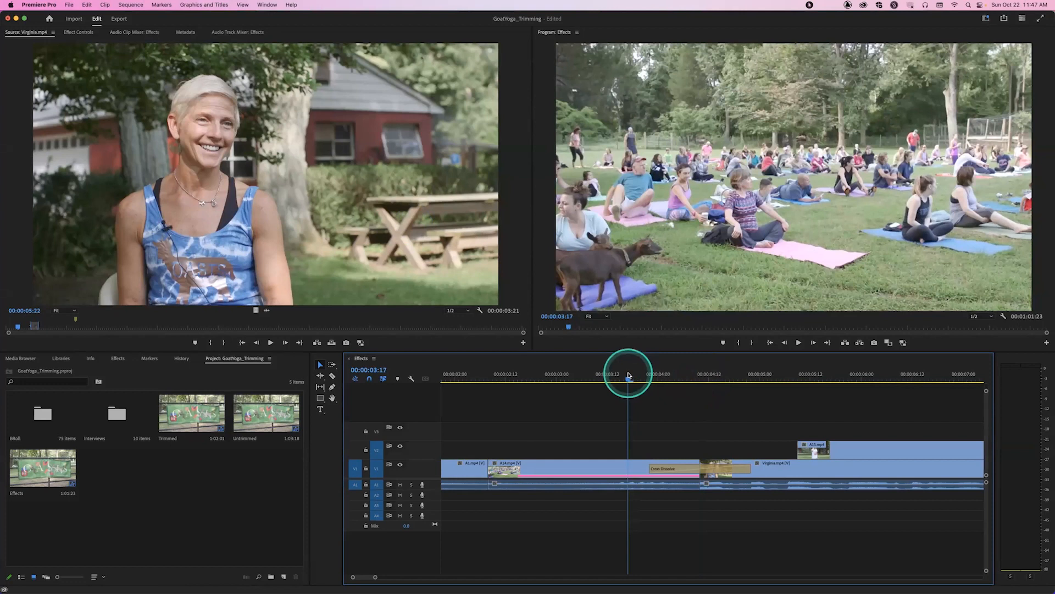
Step: Scrub and play the centered Cross Dissolve between A14.mp4 and the interview clip, and park the playhead on the cut at 00:00:04:10
{"action": "mouse_move", "coordinate": [629, 378]}
{"action": "left_mouse_down"}
{"action": "mouse_move", "coordinate": [739, 375]}
{"action": "mouse_move", "coordinate": [644, 375]}
{"action": "left_mouse_up"}
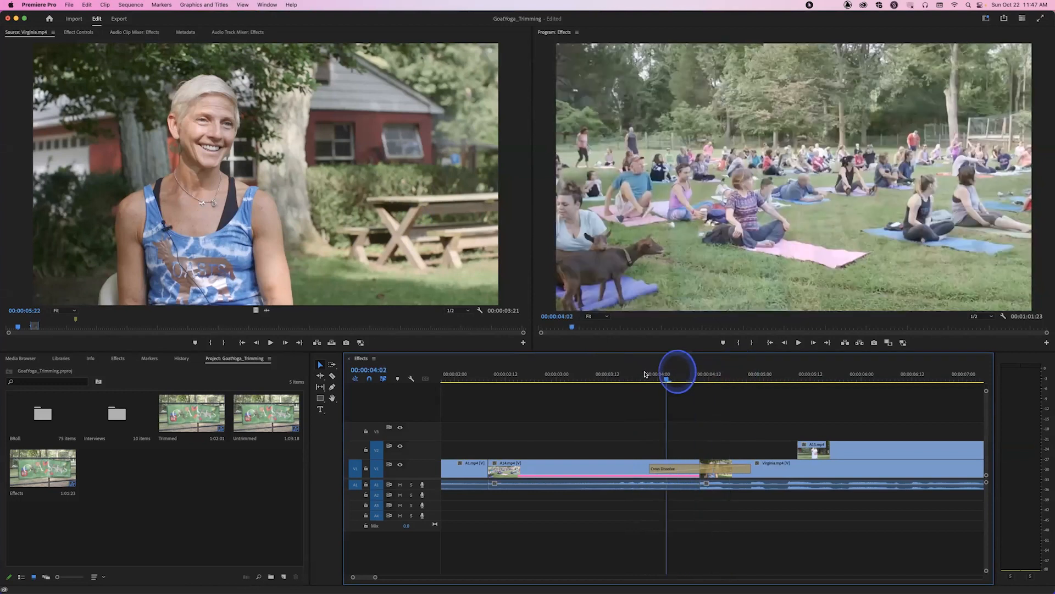
{"action": "left_click", "coordinate": [616, 374]}
{"action": "key", "text": "space"}
{"action": "key", "text": "space"}
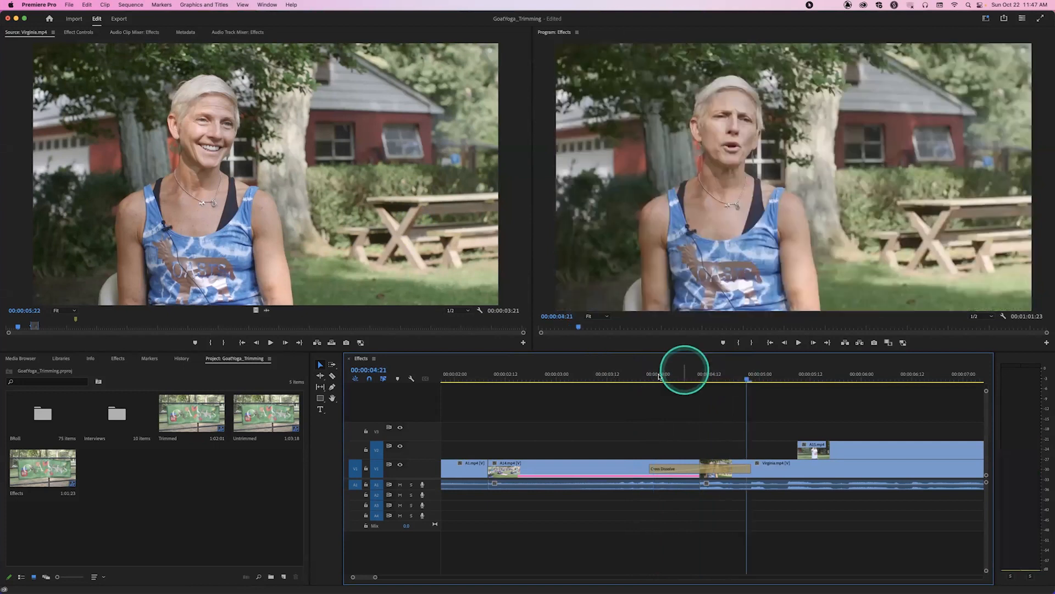
{"action": "left_click_drag", "start_coordinate": [658, 377], "coordinate": [633, 377]}
{"action": "key", "text": "space"}
{"action": "left_click", "coordinate": [699, 377]}
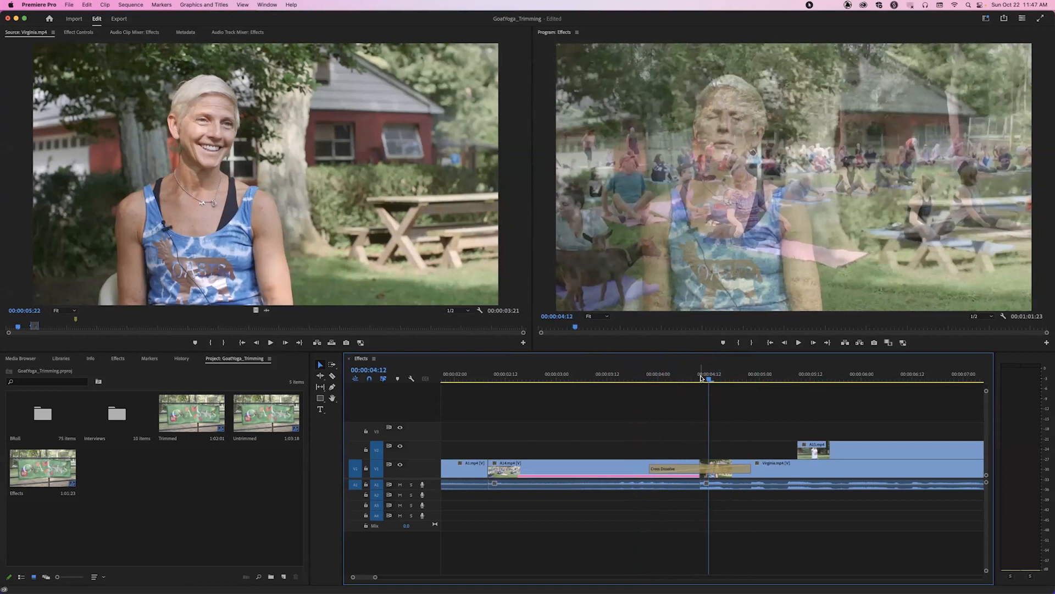
{"action": "left_click", "coordinate": [701, 377]}
Step: Try the Start at Cut alignment on the Cross Dissolve, play through it, and undo the alignment change
{"action": "left_click", "coordinate": [687, 468]}
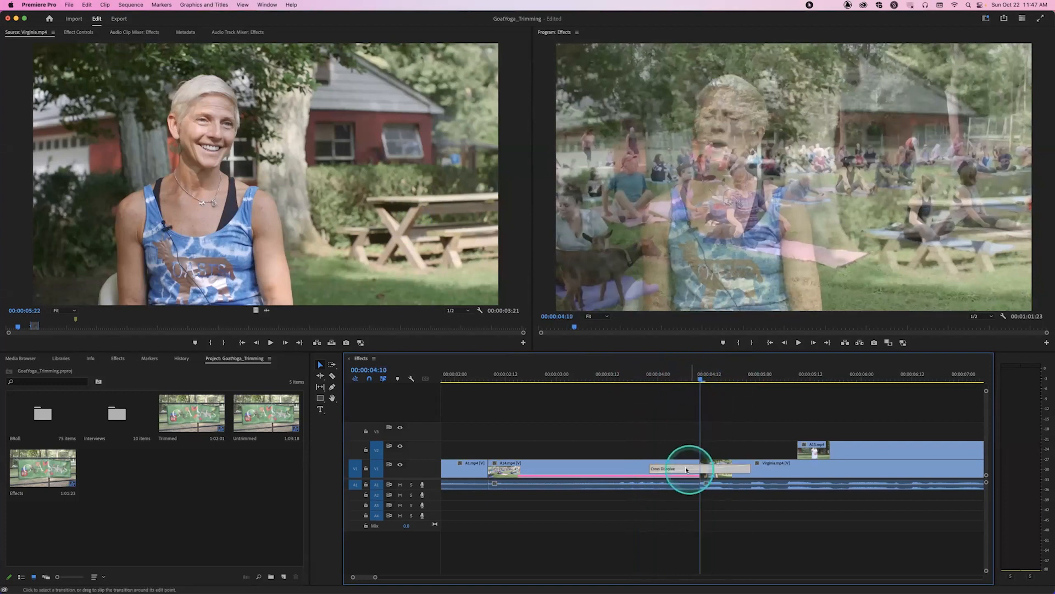
{"action": "left_click", "coordinate": [77, 31]}
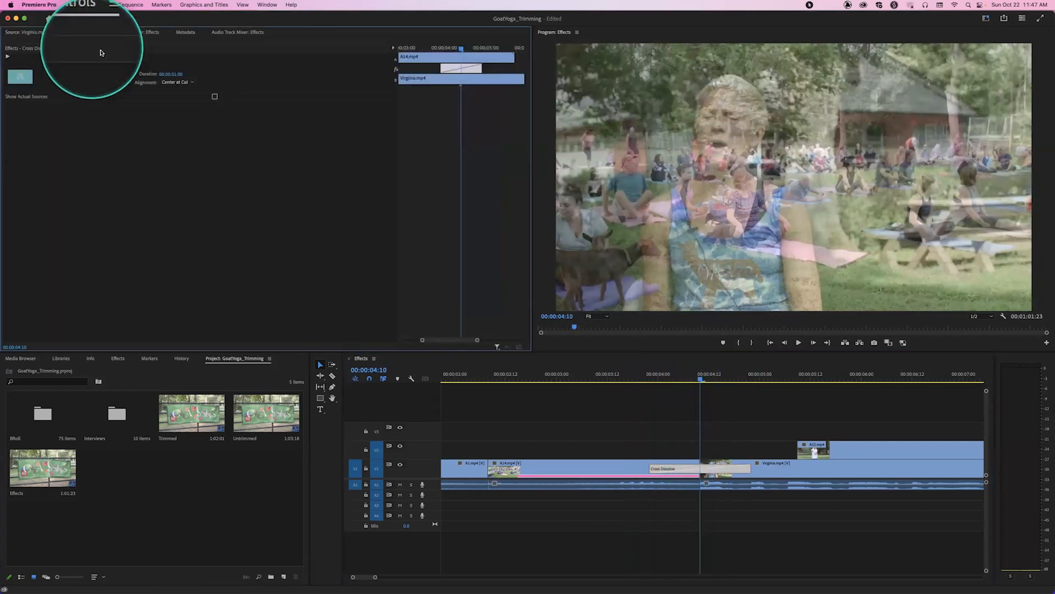
{"action": "left_click", "coordinate": [176, 82]}
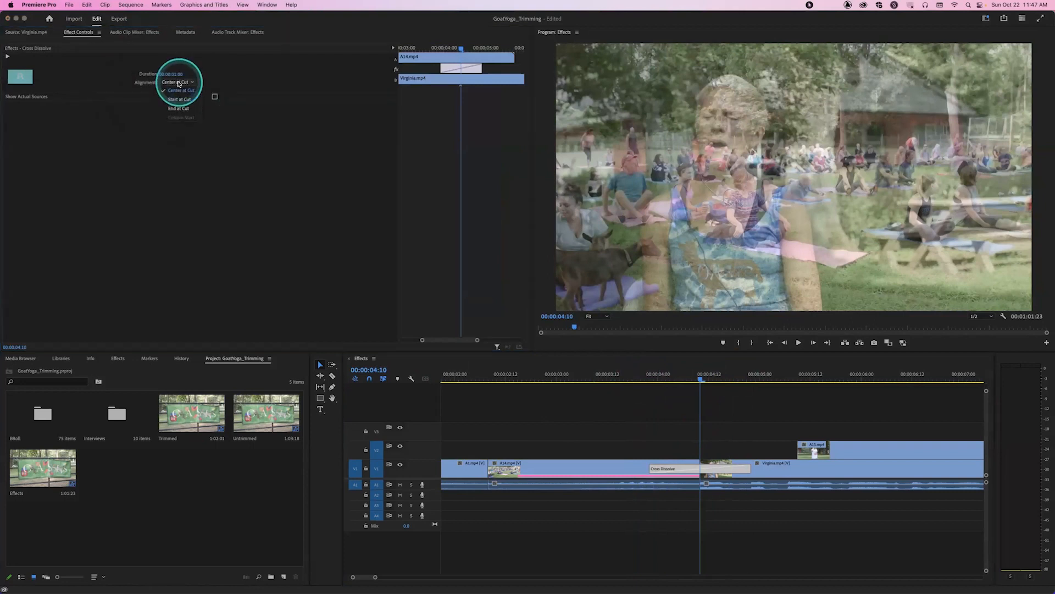
{"action": "left_click", "coordinate": [183, 99]}
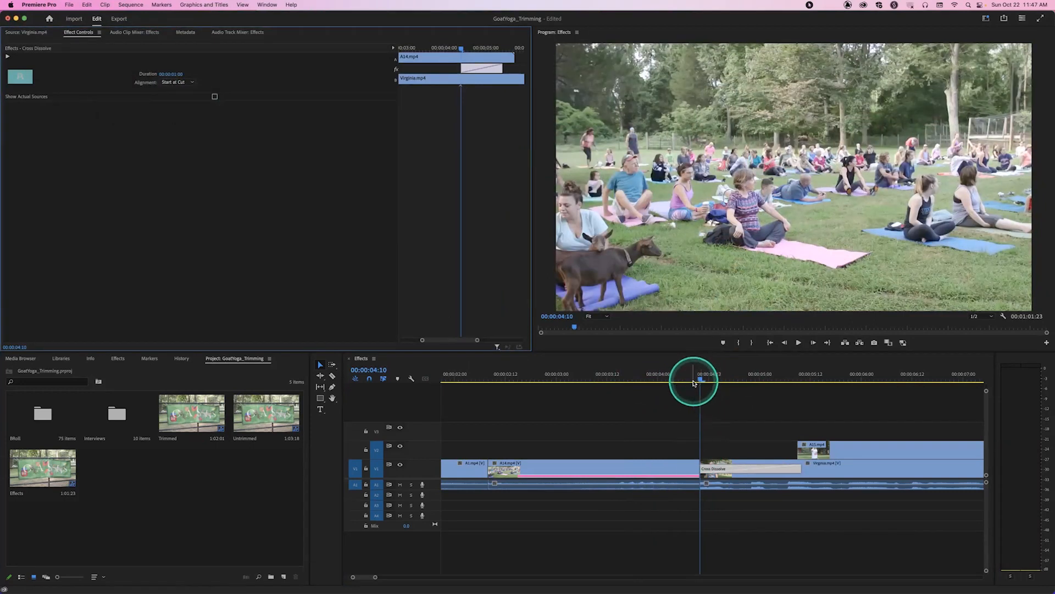
{"action": "left_click", "coordinate": [672, 378]}
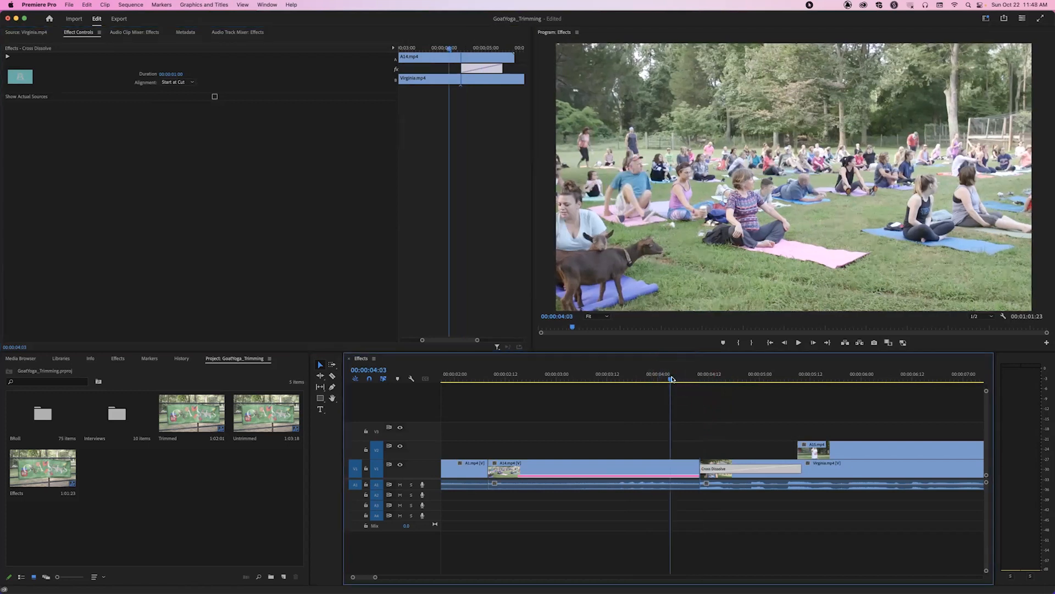
{"action": "key", "text": "space"}
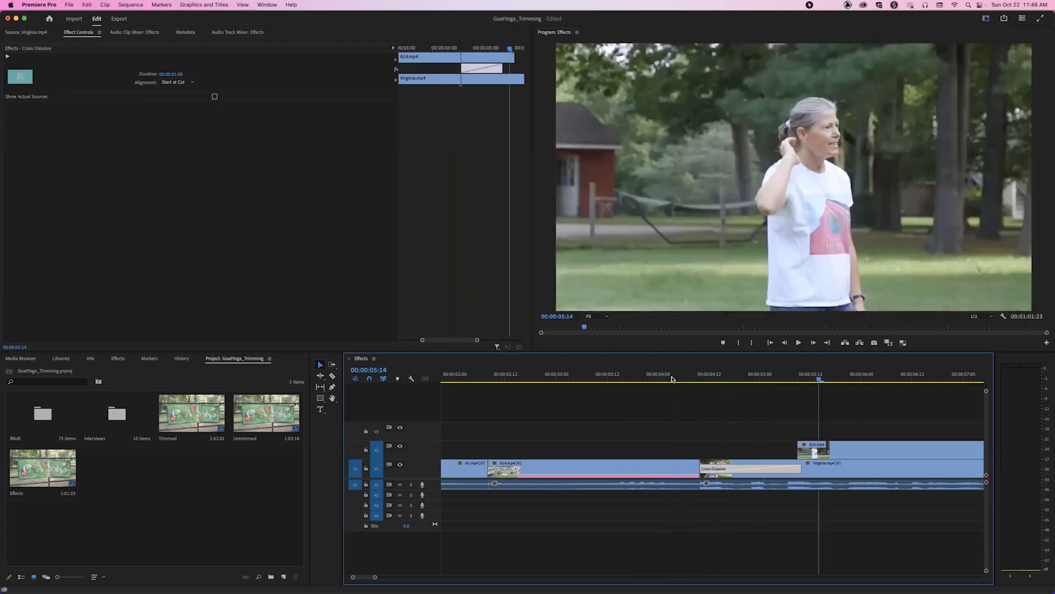
{"action": "key", "text": "super+z"}
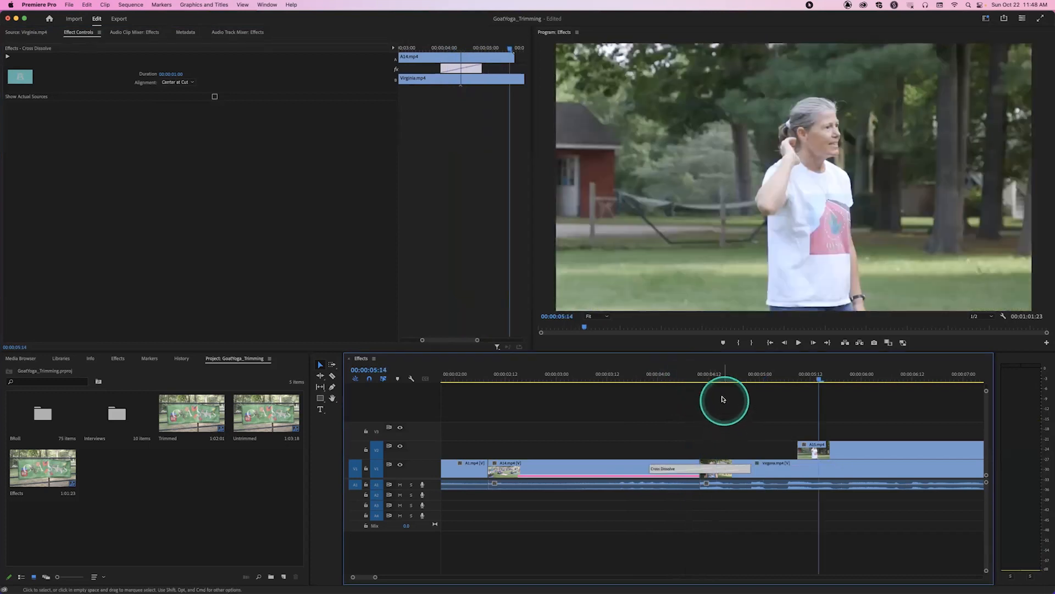
Step: Try the End at Cut alignment on the Cross Dissolve, play it from before the transition, and undo the alignment change
{"action": "left_click", "coordinate": [697, 378]}
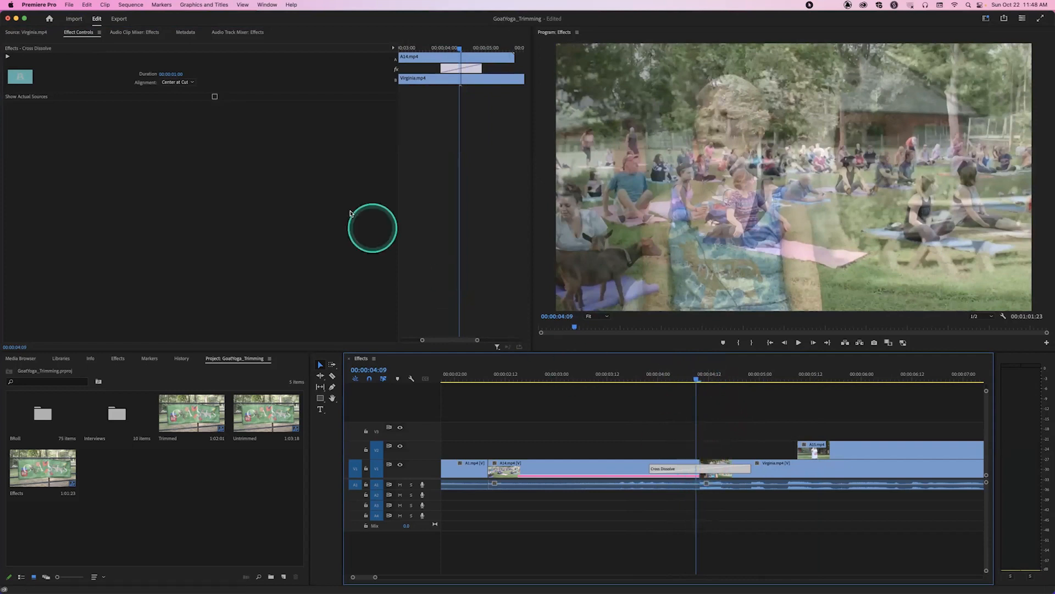
{"action": "left_click", "coordinate": [177, 82]}
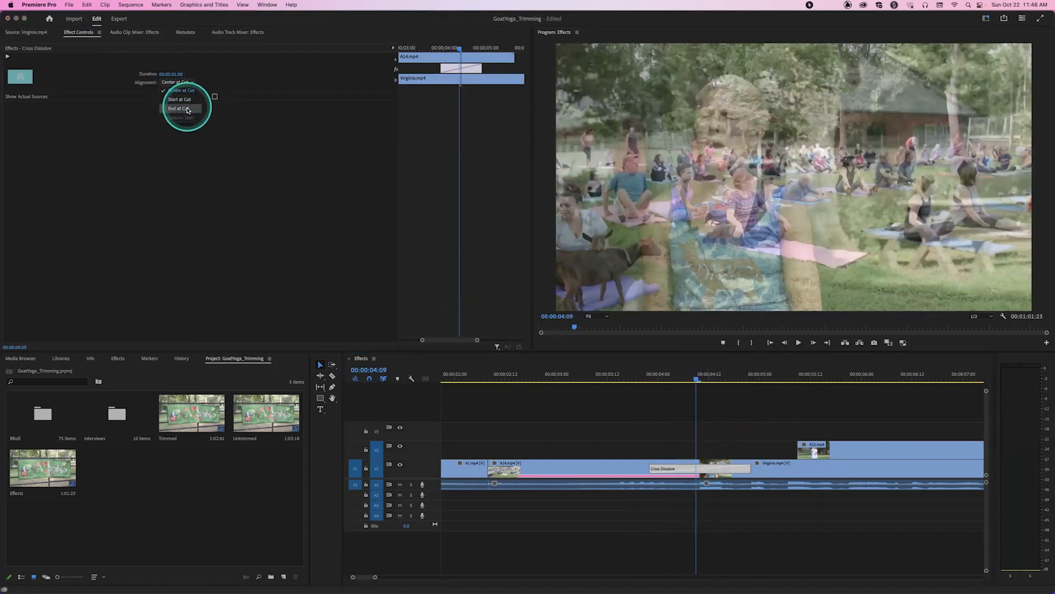
{"action": "left_click", "coordinate": [186, 106]}
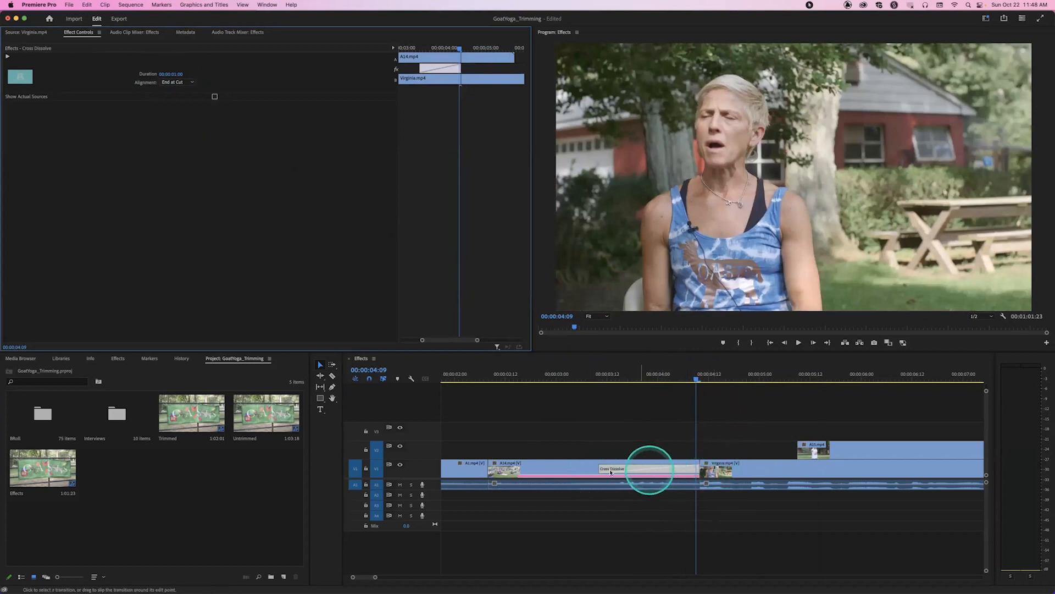
{"action": "left_click_drag", "start_coordinate": [605, 378], "coordinate": [569, 375]}
{"action": "key", "text": "space"}
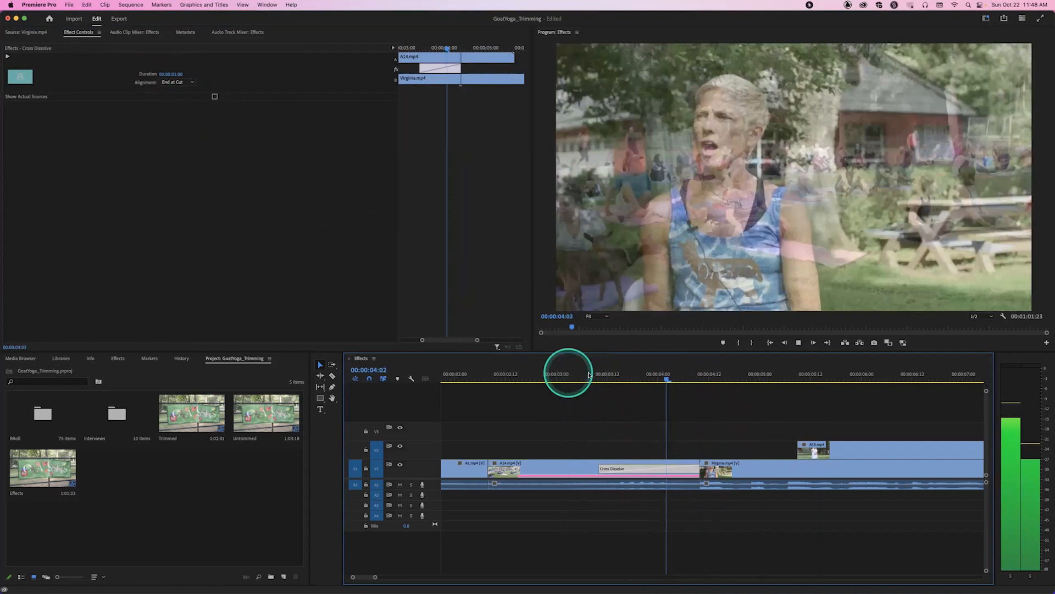
{"action": "left_click_drag", "start_coordinate": [624, 377], "coordinate": [585, 377]}
{"action": "key", "text": "space"}
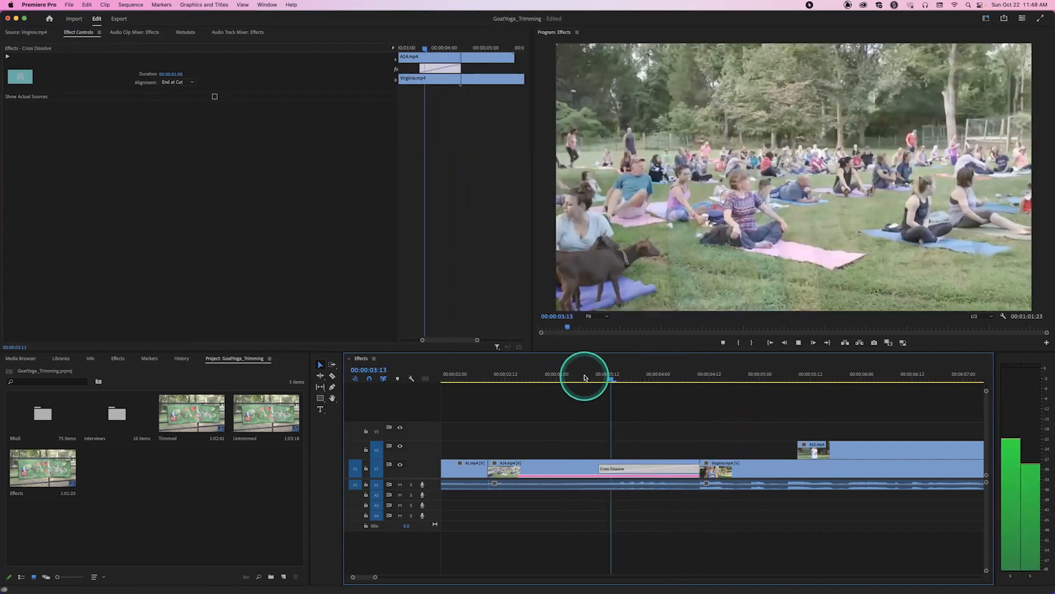
{"action": "key", "text": "space"}
{"action": "key", "text": "super+z"}
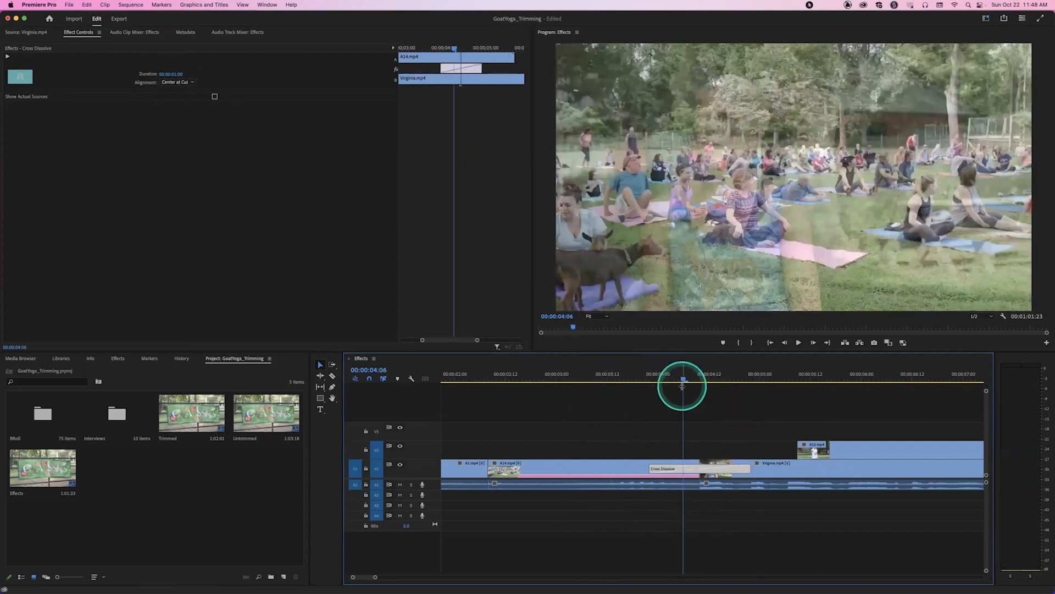
Step: Undo the video-only Cross Dissolve, and apply a Cross Dissolve plus a Constant Power audio transition at the 00:00:04:10 cut
{"action": "left_click", "coordinate": [696, 376]}
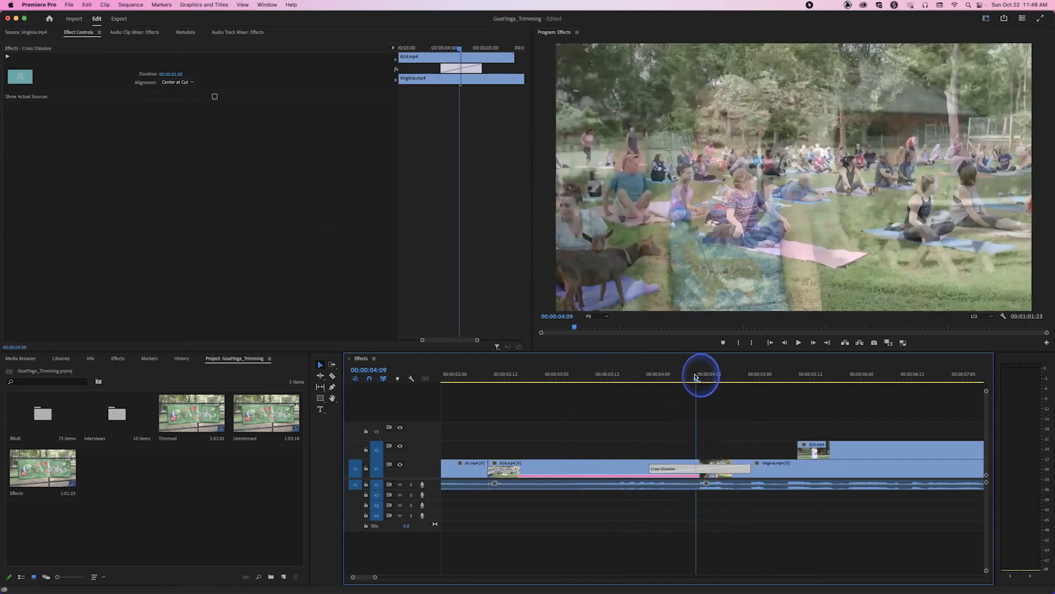
{"action": "left_click", "coordinate": [688, 403]}
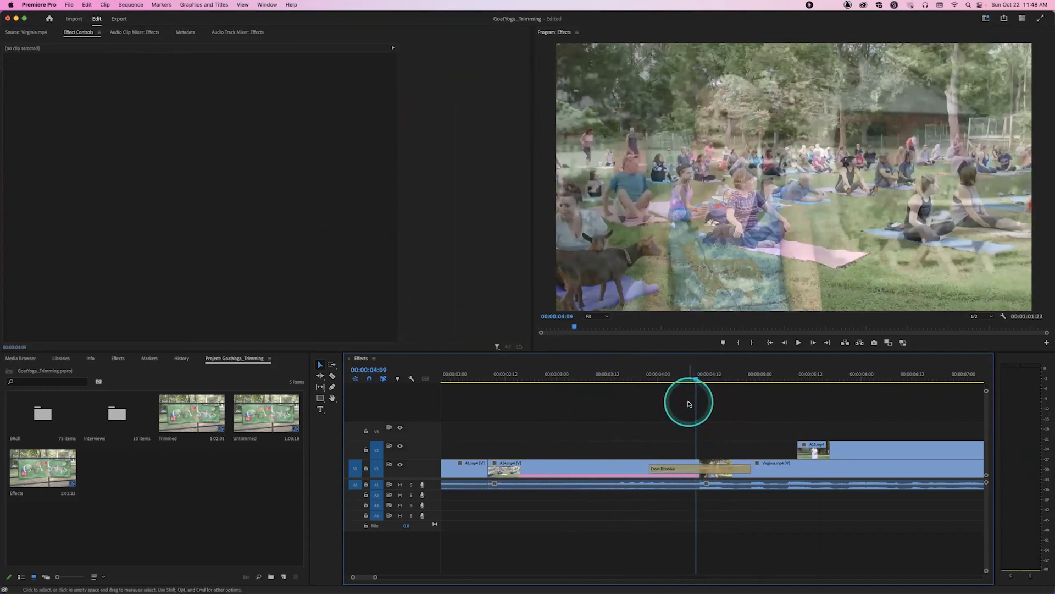
{"action": "key", "text": "super+z"}
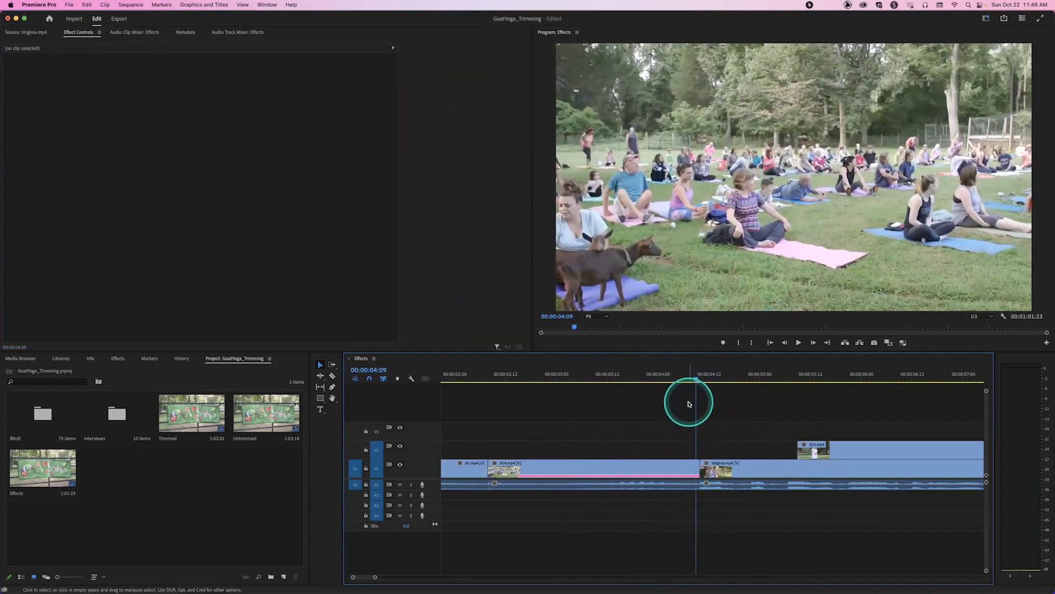
{"action": "left_click", "coordinate": [698, 378]}
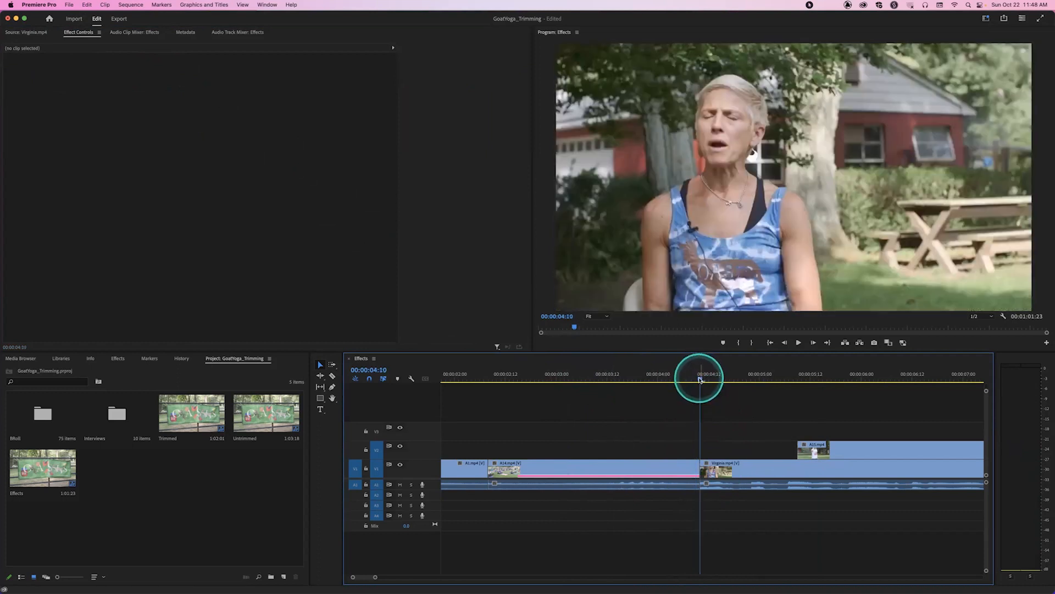
{"action": "key", "text": "super+shift+z"}
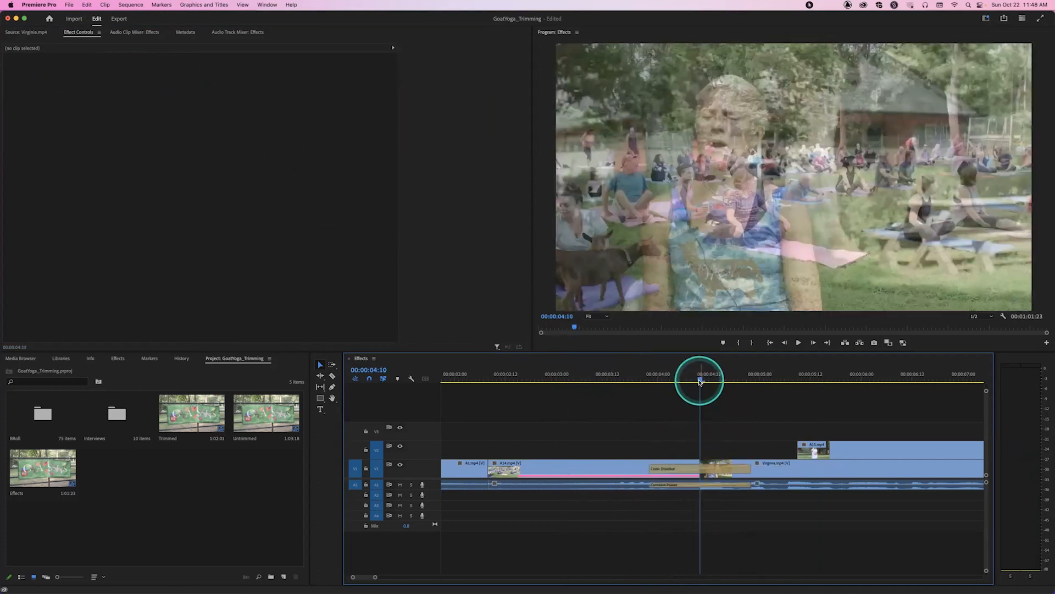
{"action": "left_click_drag", "start_coordinate": [666, 378], "coordinate": [617, 379]}
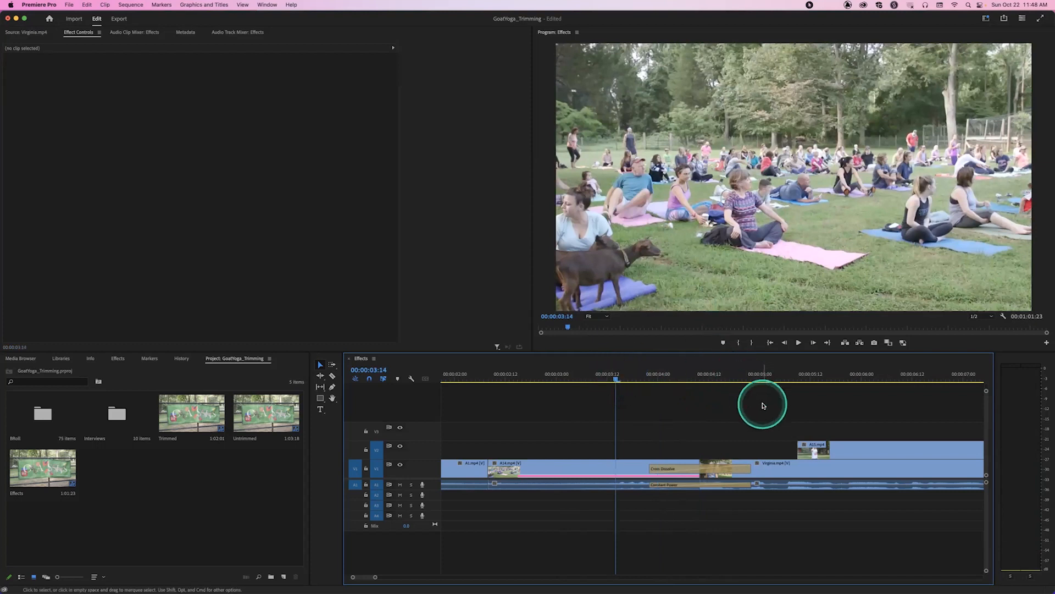
Step: Enlarge the audio tracks and play through the Cross Dissolve and Constant Power transitions from 00:00:03:14
{"action": "key", "text": "alt+="}
{"action": "key", "text": "alt+="}
{"action": "key", "text": "alt+="}
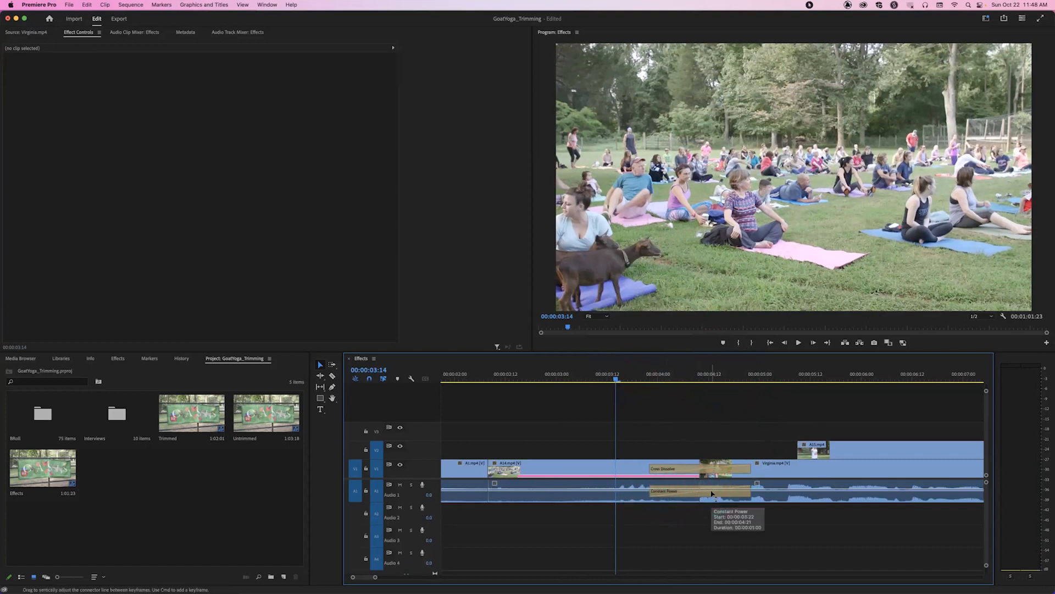
{"action": "key", "text": "space"}
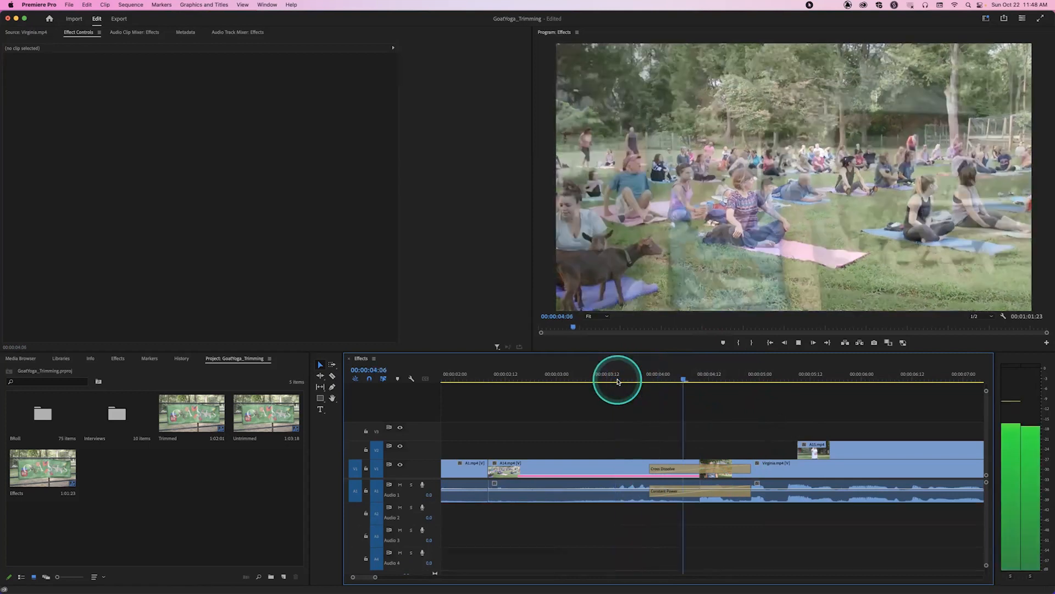
{"action": "key", "text": "space"}
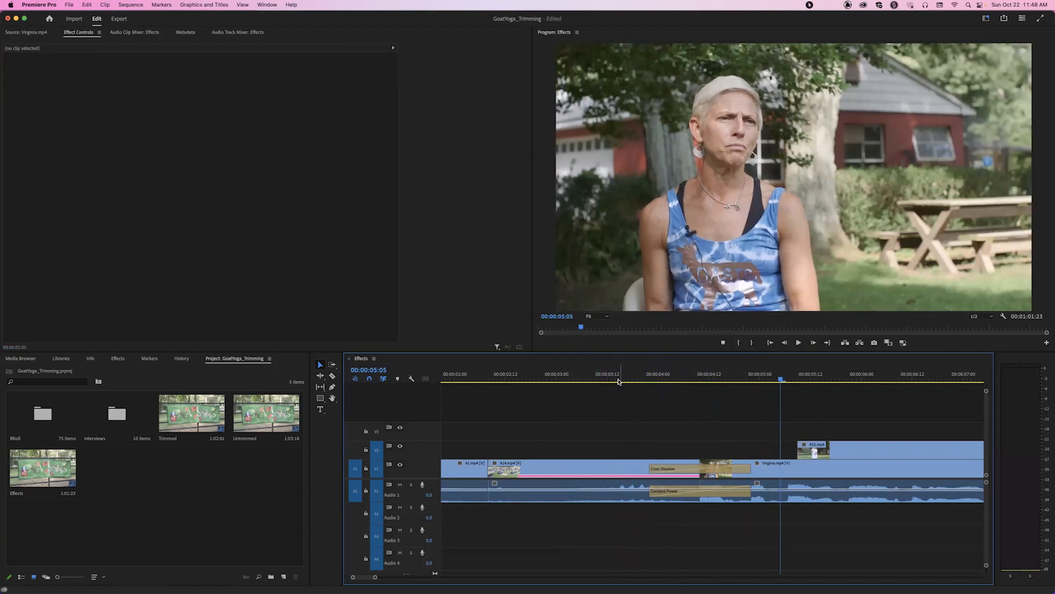
Step: Undo the Constant Power transition, move the playhead to the cut, and redo the transition
{"action": "key", "text": "super+z"}
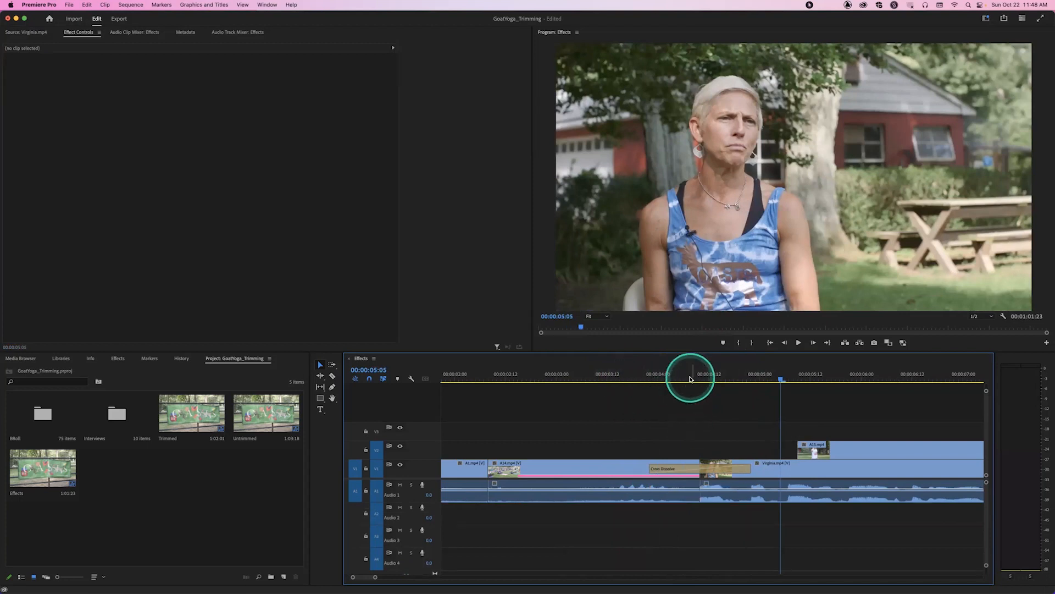
{"action": "left_click", "coordinate": [700, 379]}
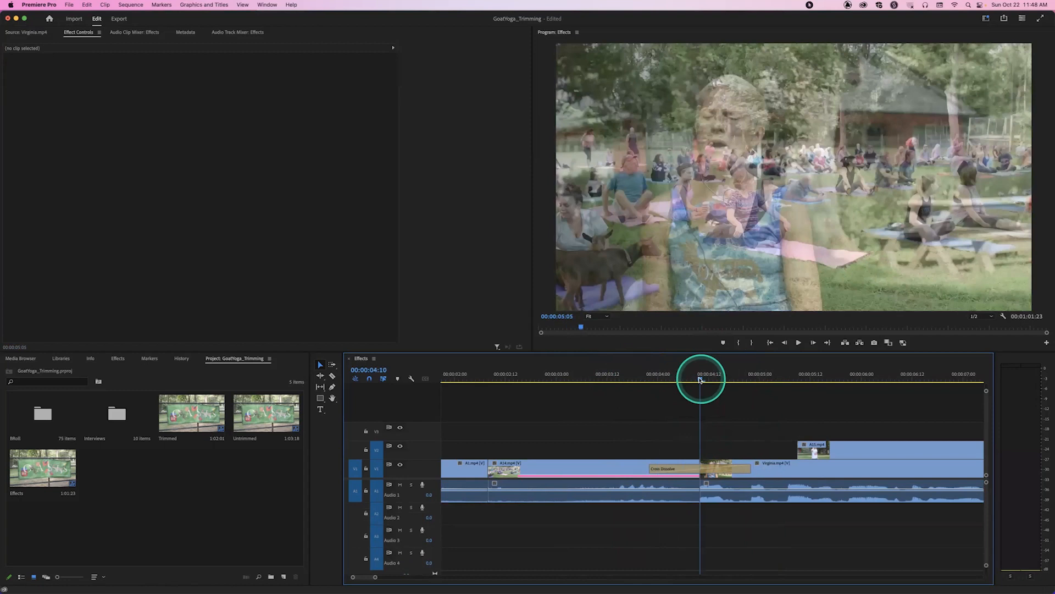
{"action": "left_click_drag", "start_coordinate": [700, 380], "coordinate": [697, 378]}
{"action": "key", "text": "super+shift+z"}
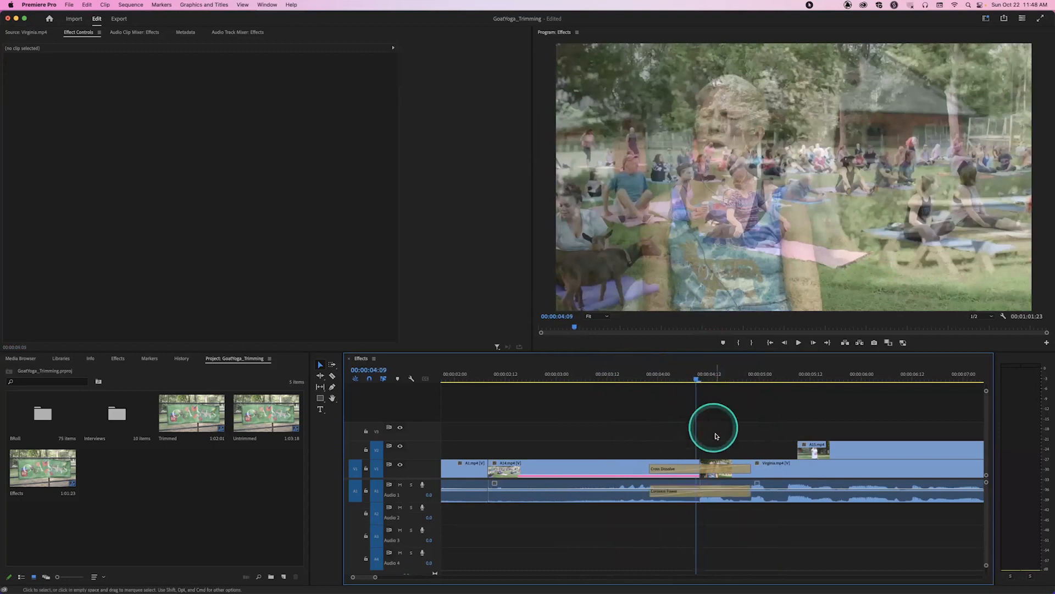
Step: Try the Start at Cut alignment on the Constant Power transition, and undo the alignment change
{"action": "left_click", "coordinate": [705, 494]}
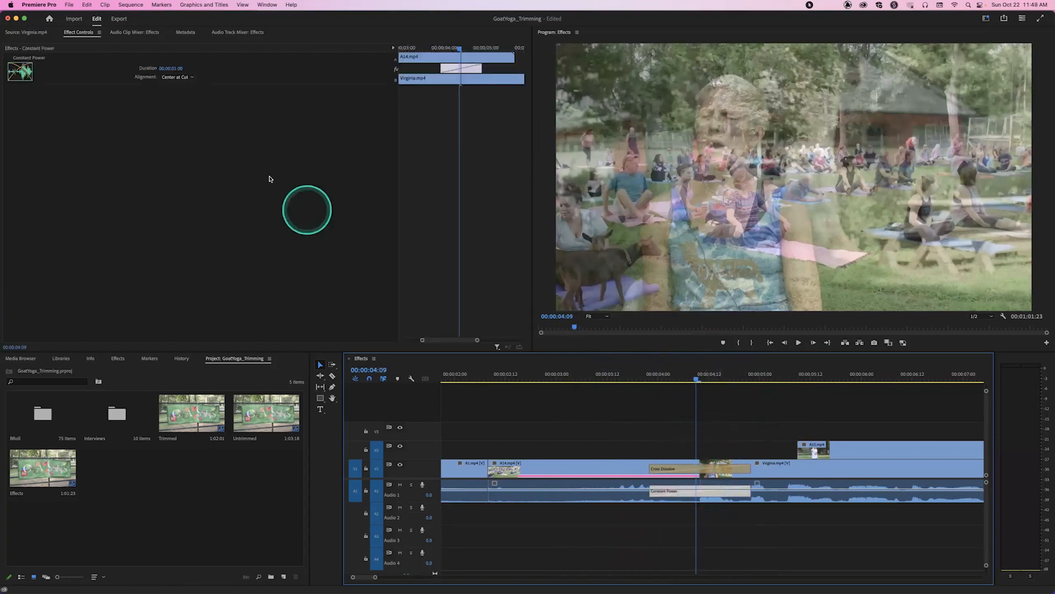
{"action": "left_click", "coordinate": [176, 77]}
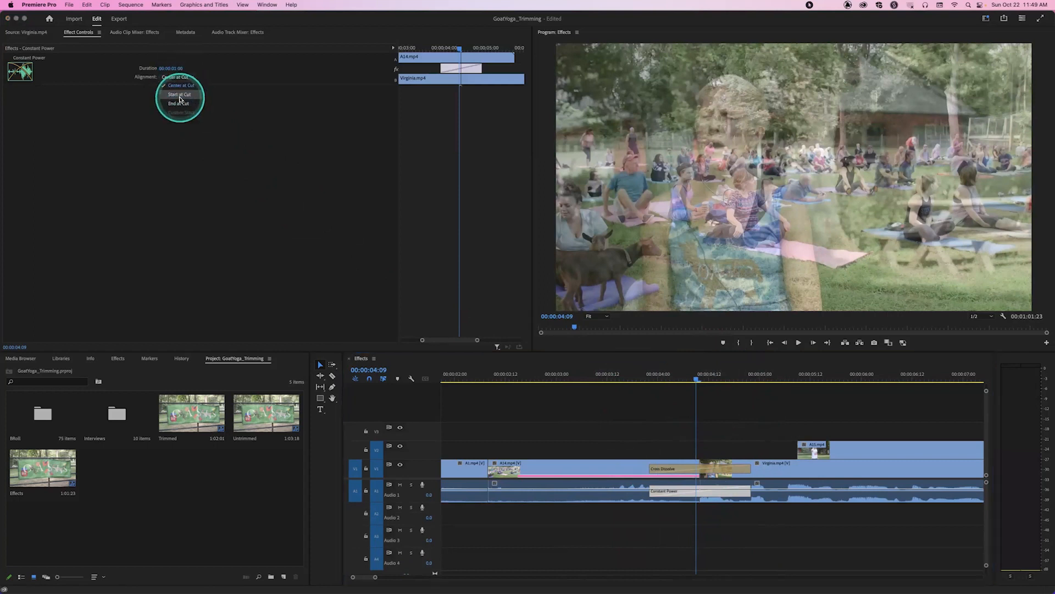
{"action": "left_click", "coordinate": [179, 96]}
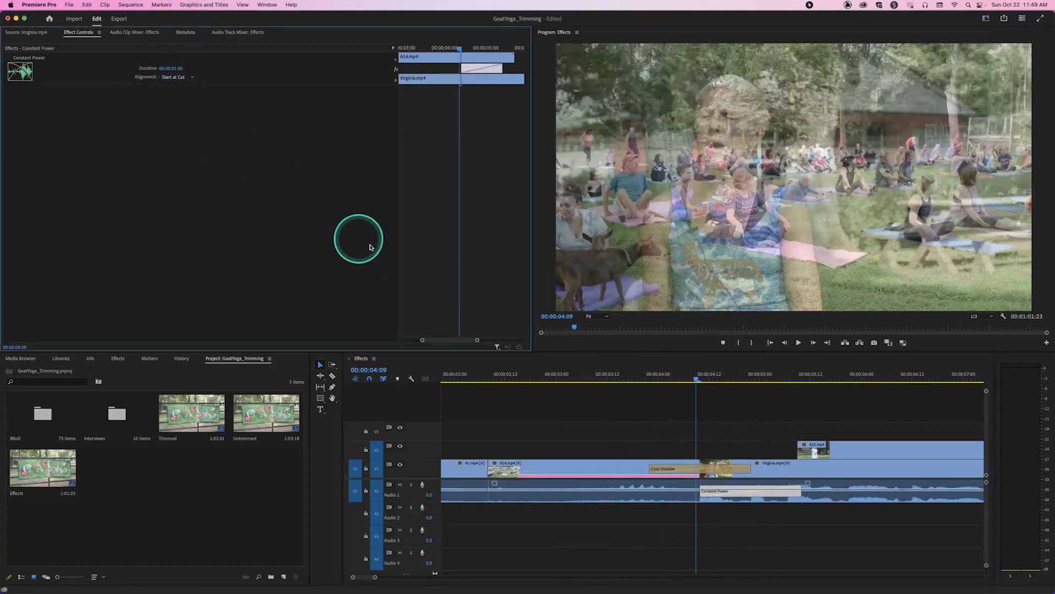
{"action": "key", "text": "super+z"}
Step: Shorten the Constant Power transition to 00:00:00:18 with a custom start just before the cut, and play through it
{"action": "left_click_drag", "start_coordinate": [702, 495], "coordinate": [742, 494]}
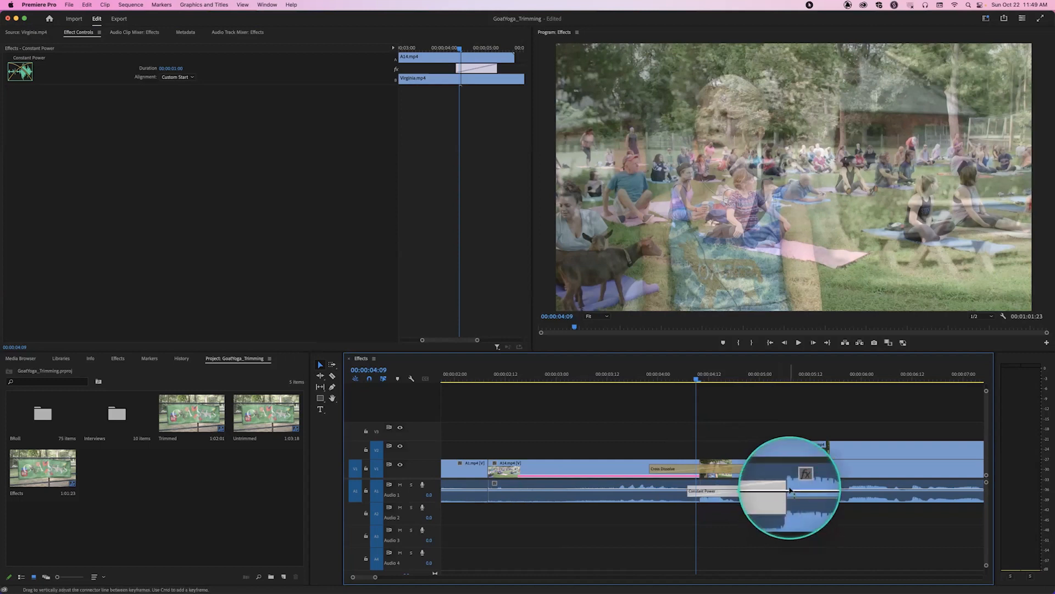
{"action": "left_click_drag", "start_coordinate": [787, 491], "coordinate": [740, 492]}
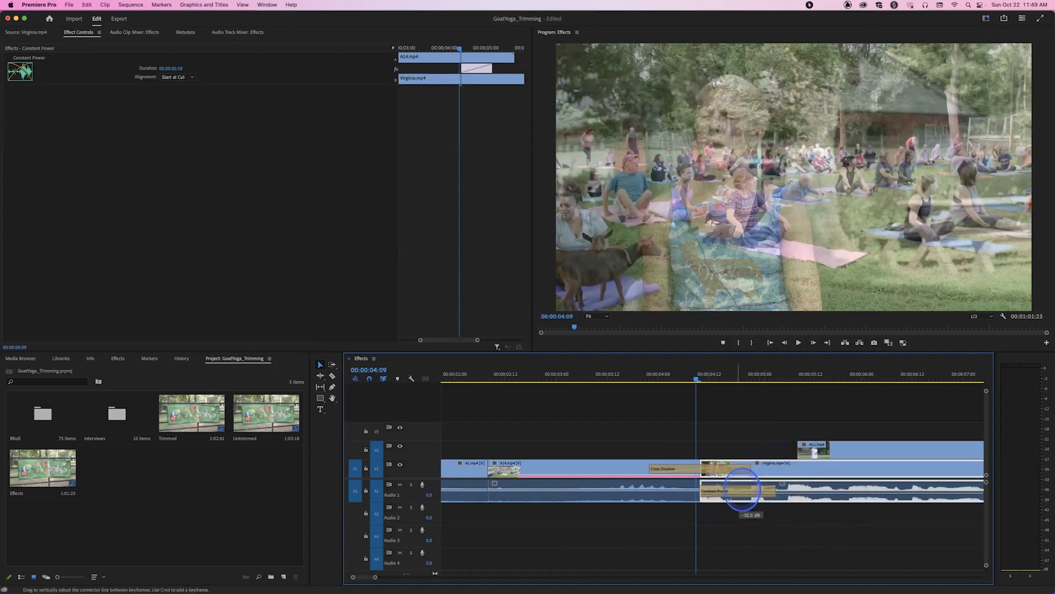
{"action": "left_click", "coordinate": [743, 492]}
{"action": "left_click_drag", "start_coordinate": [745, 492], "coordinate": [736, 495]}
{"action": "left_click_drag", "start_coordinate": [682, 382], "coordinate": [649, 375]}
{"action": "key", "text": "space"}
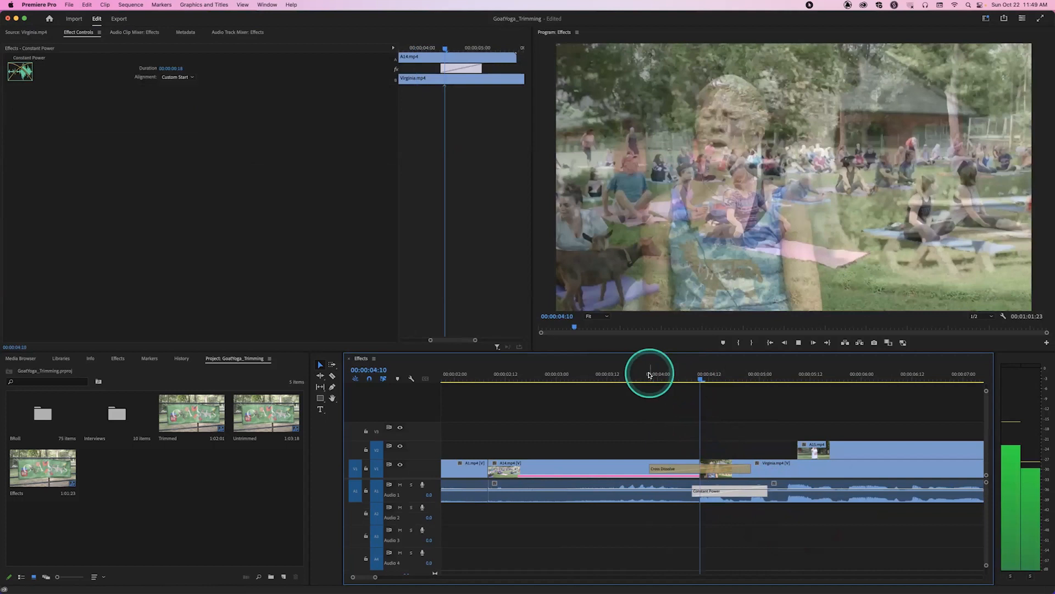
{"action": "key", "text": "space"}
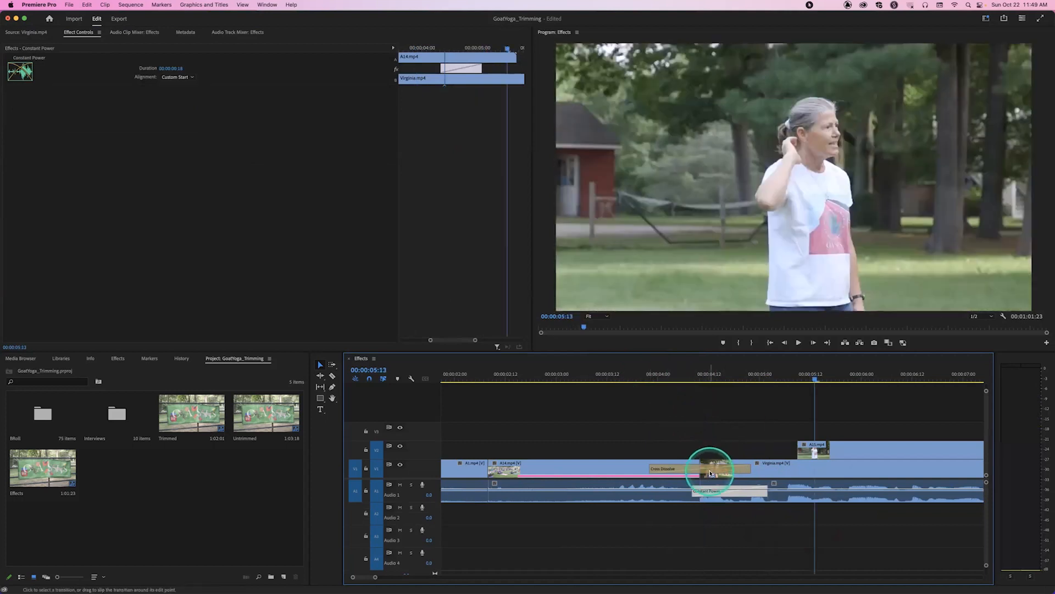
Step: Match the Cross Dissolve to the Constant Power transition's position and 00:00:00:18 duration, and play through the cut twice
{"action": "left_click", "coordinate": [710, 472]}
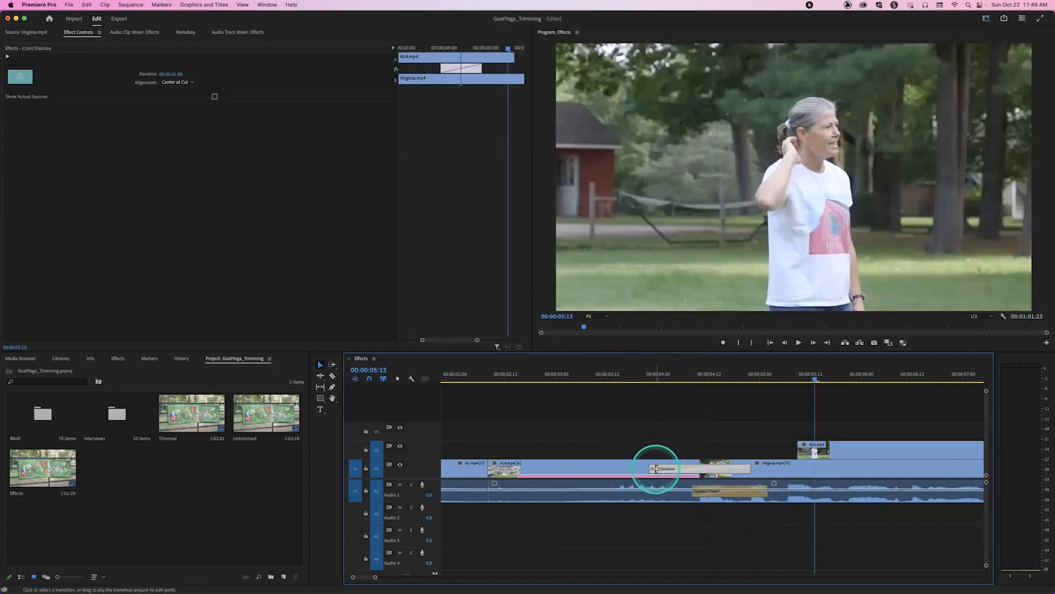
{"action": "left_click_drag", "start_coordinate": [656, 468], "coordinate": [739, 472]}
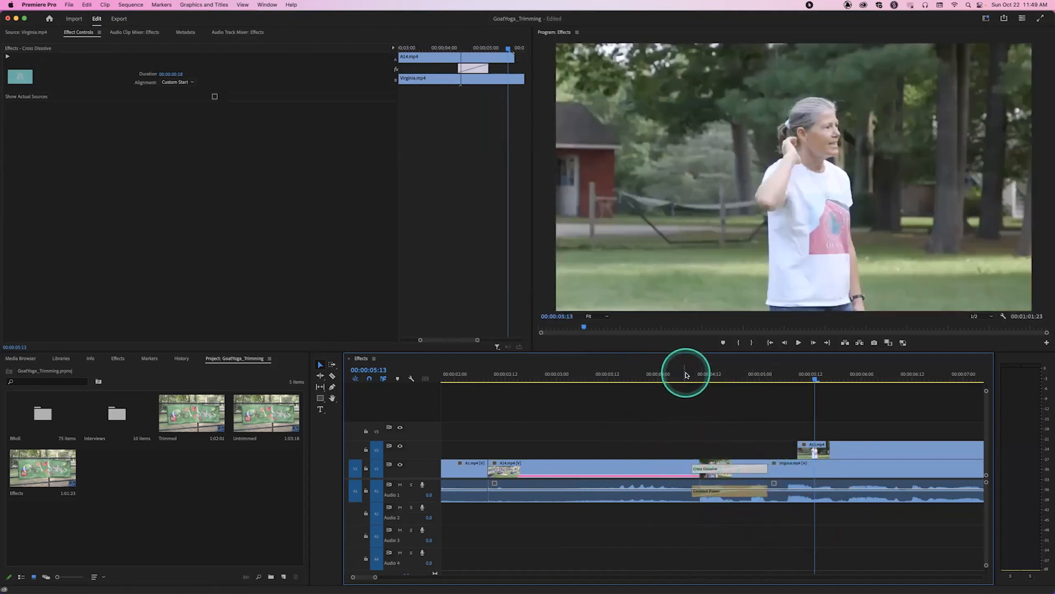
{"action": "left_click", "coordinate": [684, 375]}
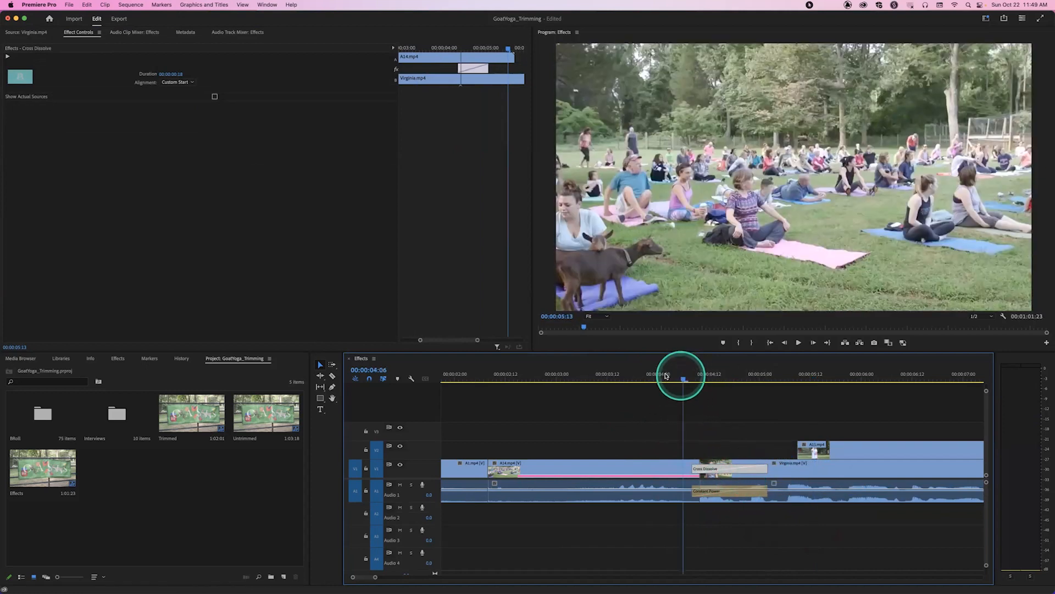
{"action": "left_click", "coordinate": [659, 375]}
{"action": "key", "text": "space"}
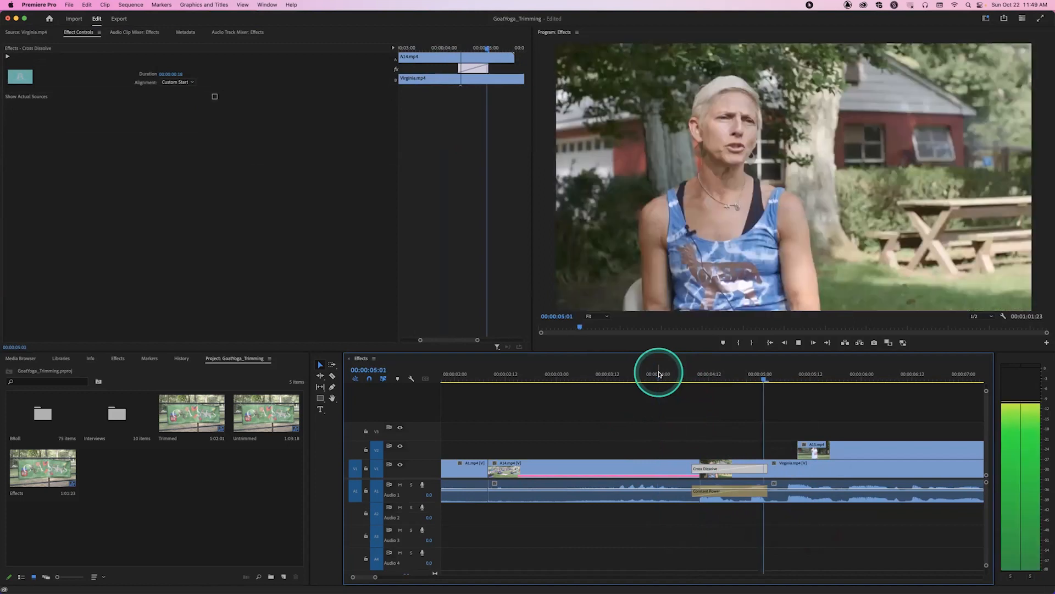
{"action": "key", "text": "space"}
{"action": "left_click", "coordinate": [632, 375]}
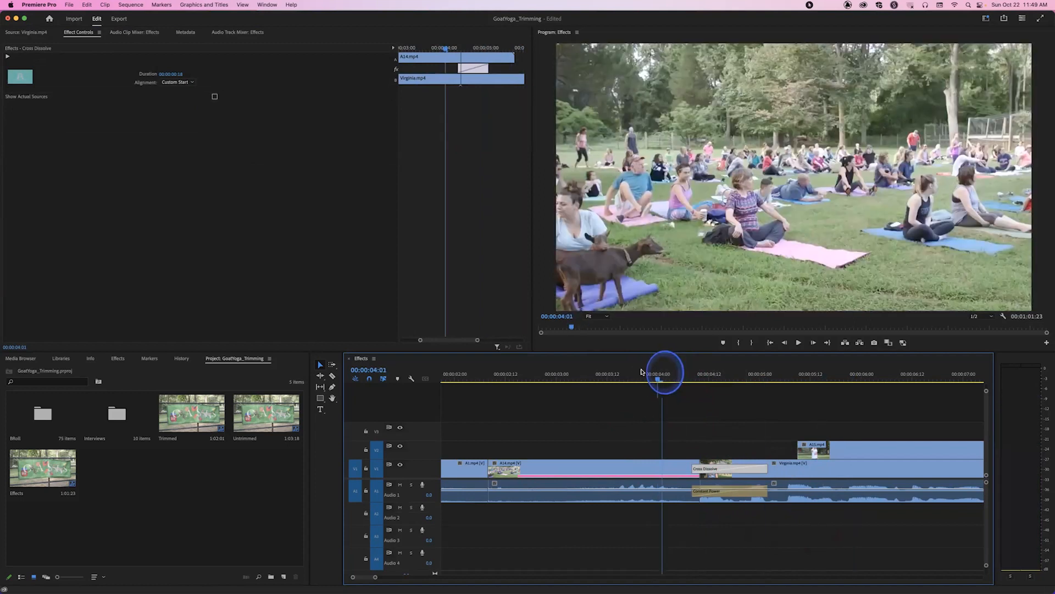
{"action": "key", "text": "space"}
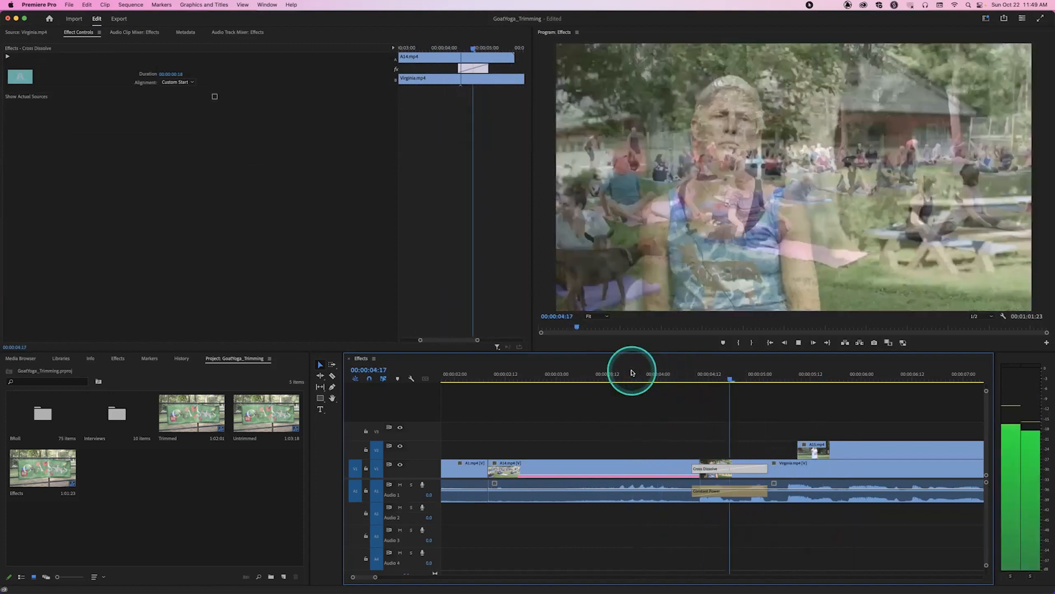
{"action": "key", "text": "space"}
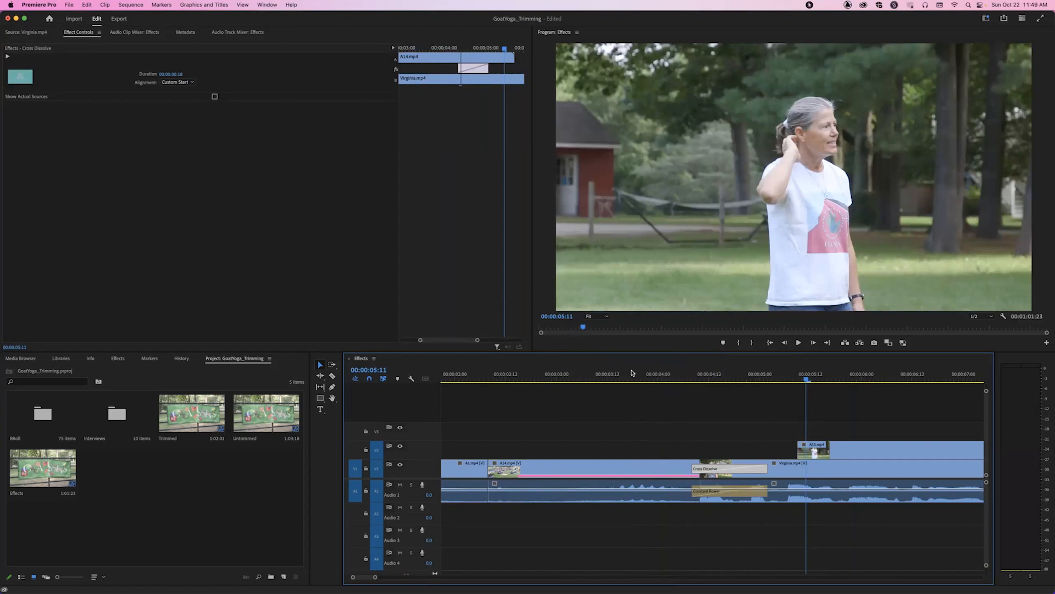
Step: Open the BRoll bin in an enlarged floating window and move the Effects sequence playhead to 00:00:02:20
{"action": "left_click", "coordinate": [26, 32]}
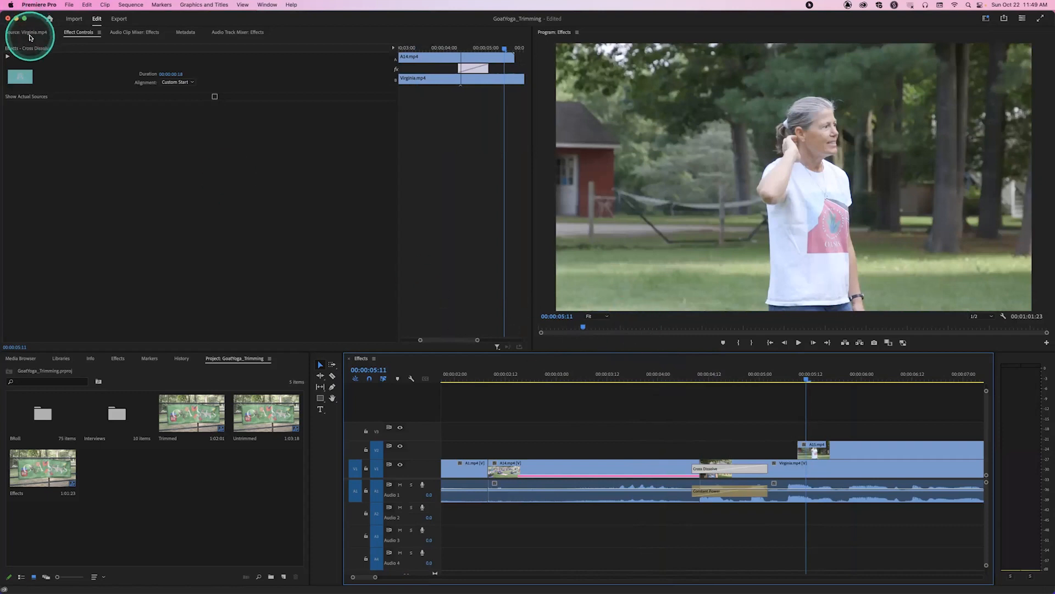
{"action": "double_click", "coordinate": [43, 413]}
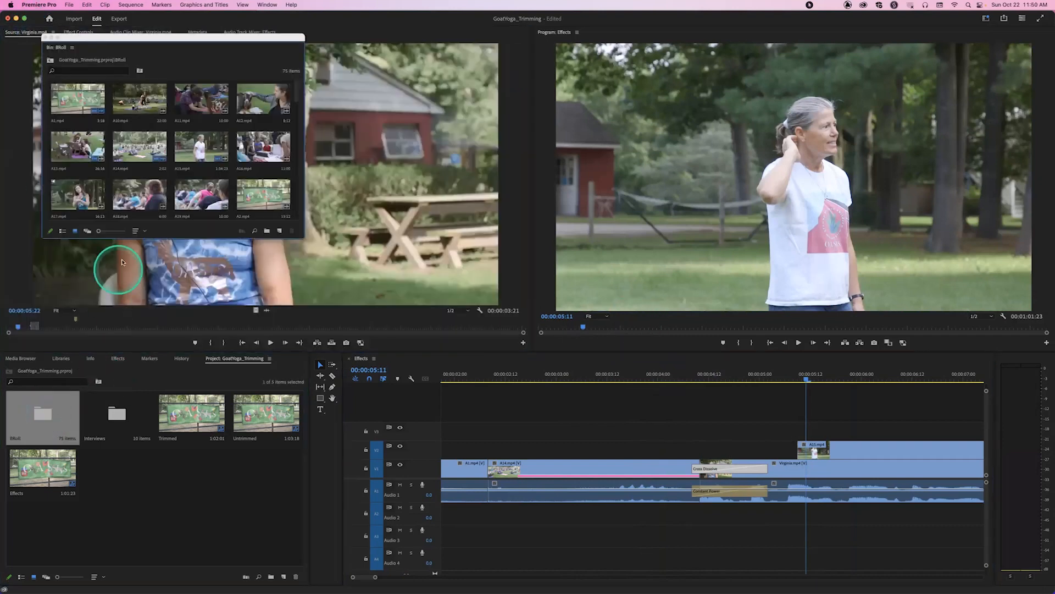
{"action": "left_click_drag", "start_coordinate": [316, 251], "coordinate": [380, 318]}
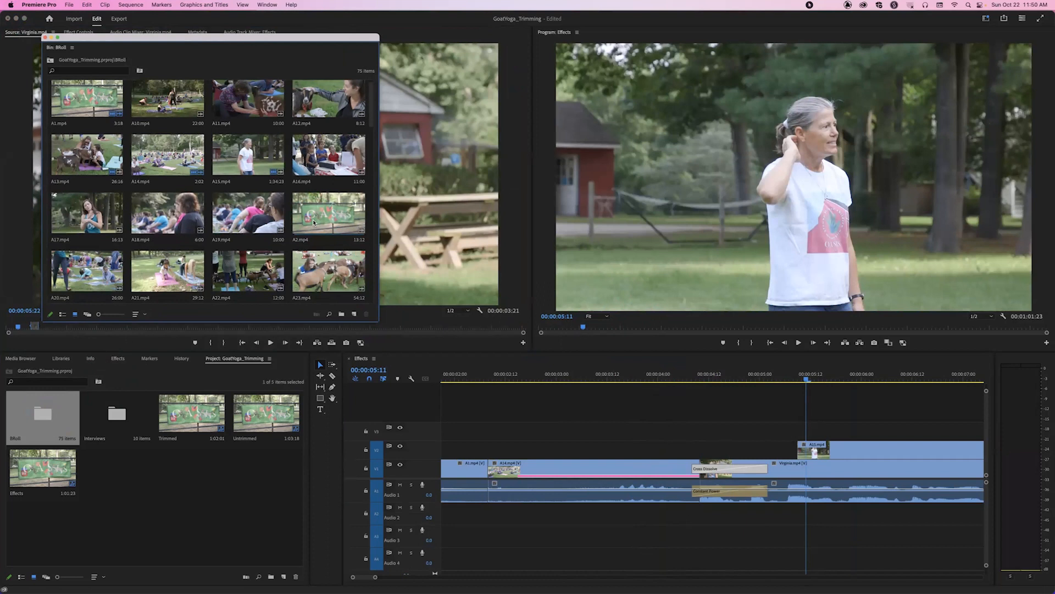
{"action": "left_click", "coordinate": [552, 374]}
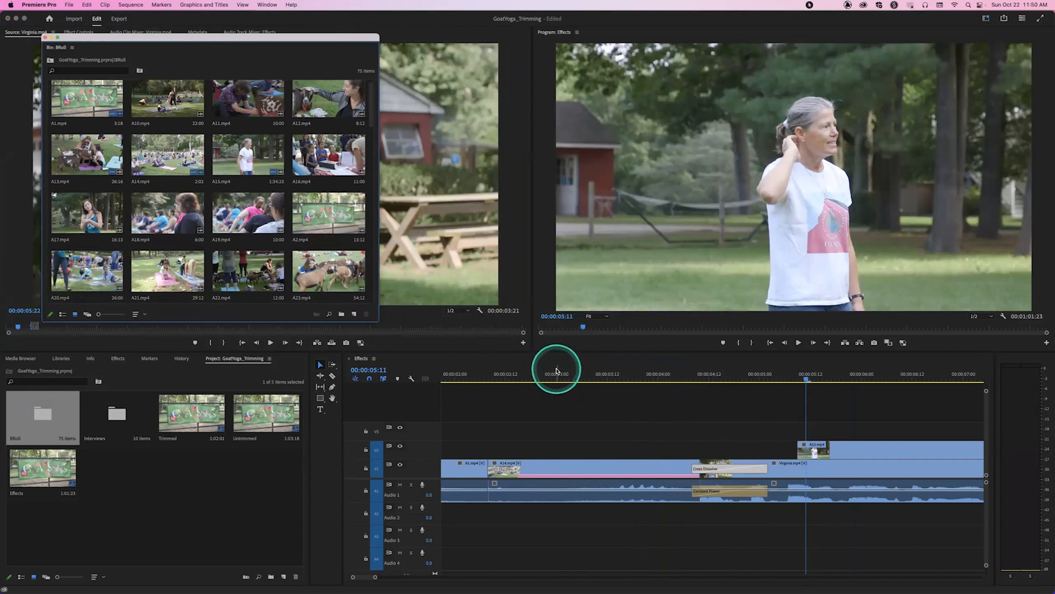
{"action": "left_click_drag", "start_coordinate": [551, 370], "coordinate": [541, 373]}
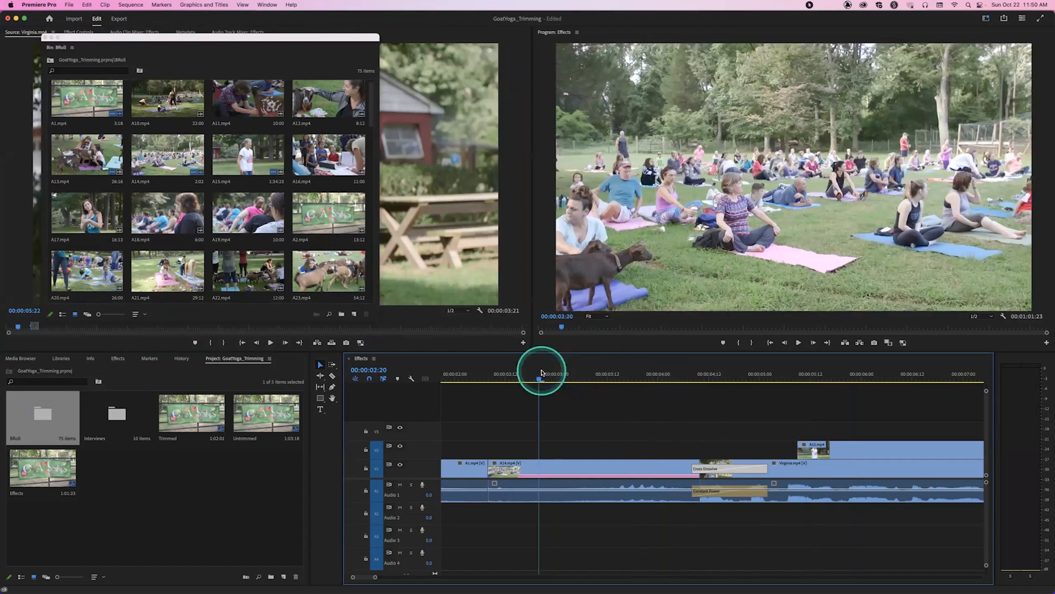
Step: Create a new sequence named FX Handle with the Canon XF MPEG2 1080p24 preset
{"action": "key", "text": "super+n"}
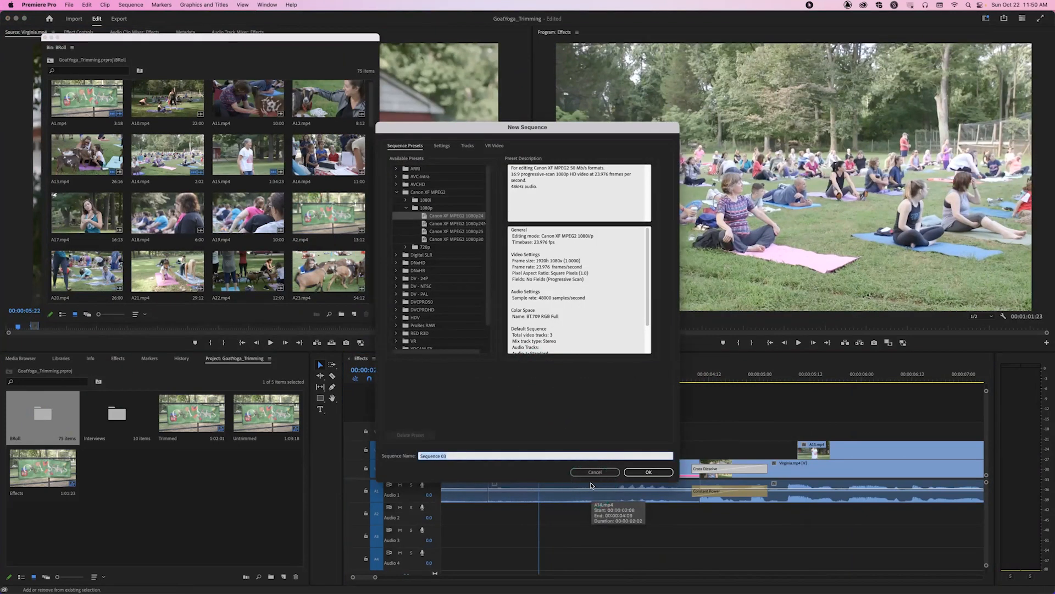
{"action": "type", "text": "FX Handle"}
{"action": "key", "text": "Return"}
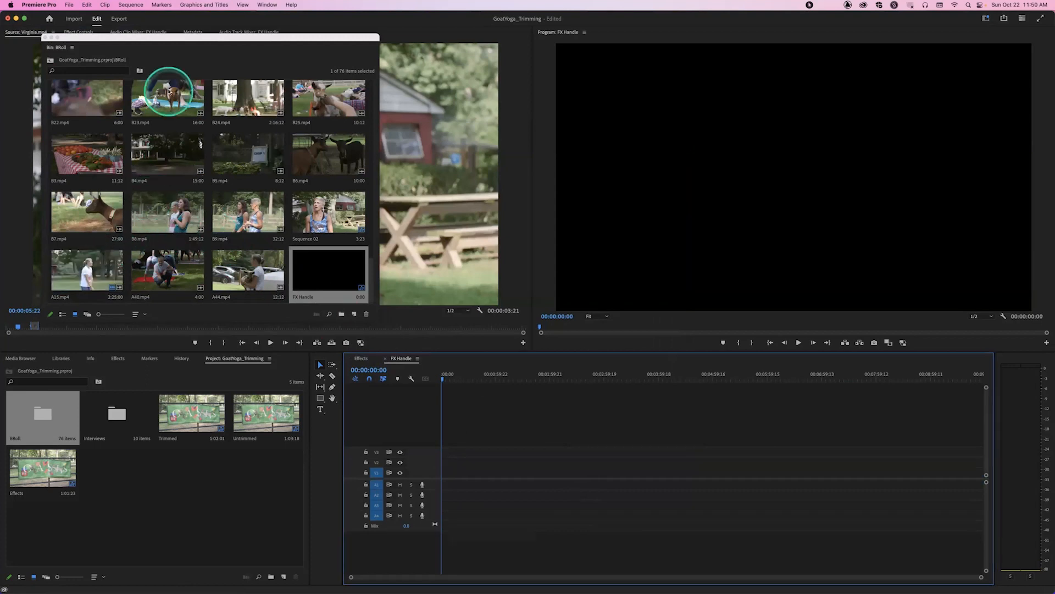
Step: Load B13.mp4 from the BRoll bin into the Source Monitor and move the bin window clear of the preview
{"action": "scroll", "coordinate": [245, 218], "scroll_direction": "up", "scroll_amount": 5}
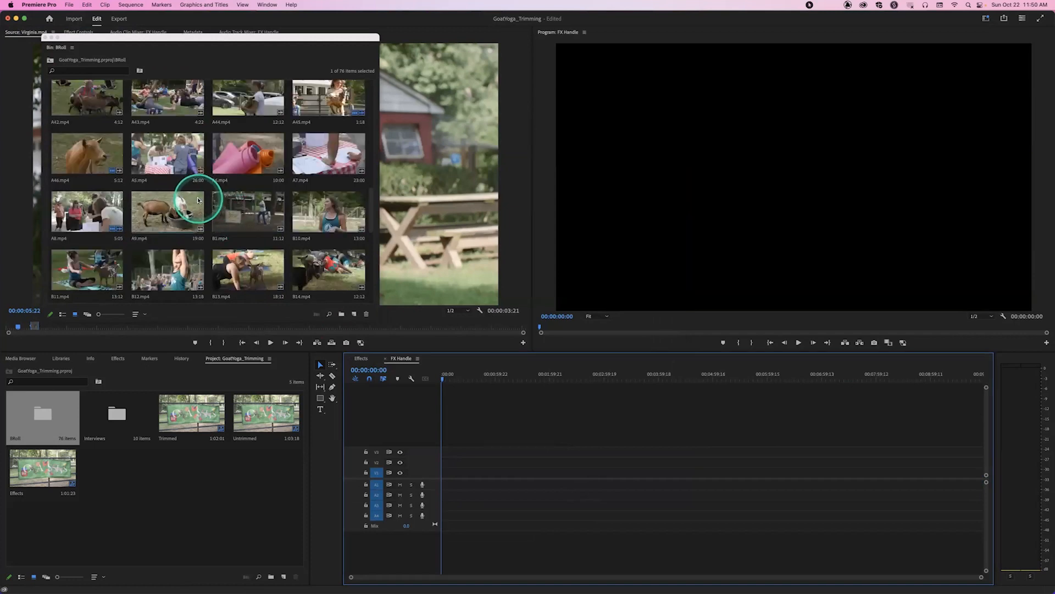
{"action": "double_click", "coordinate": [240, 268]}
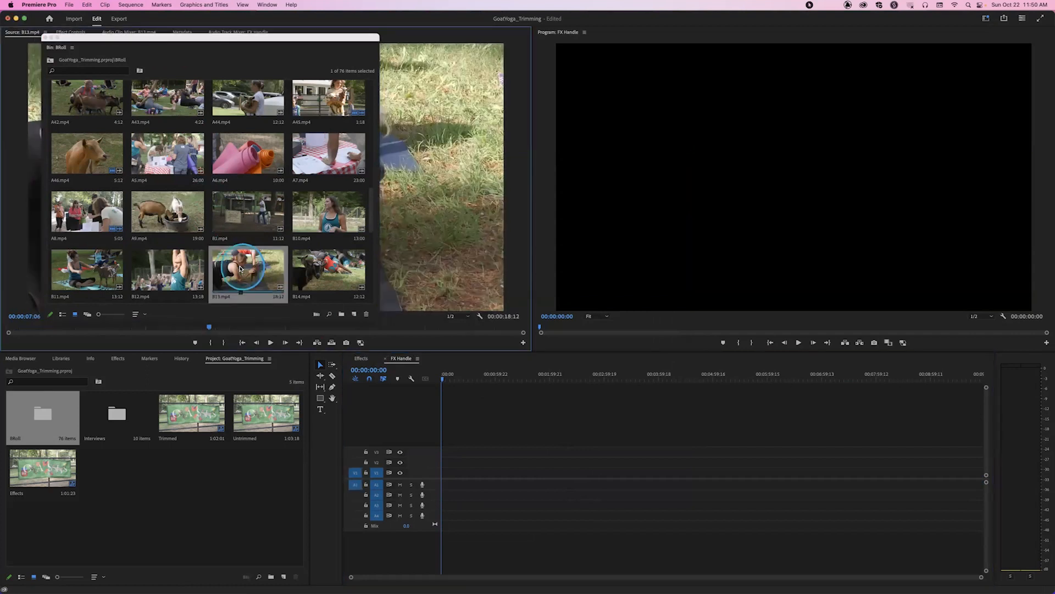
{"action": "left_click_drag", "start_coordinate": [142, 36], "coordinate": [129, 365]}
Step: Mark an In point at 00:00:11:17 and an Out point at 00:00:14:06 on B13.mp4
{"action": "left_click_drag", "start_coordinate": [133, 330], "coordinate": [313, 323]}
{"action": "mouse_move", "coordinate": [319, 319]}
{"action": "left_mouse_down"}
{"action": "mouse_move", "coordinate": [275, 312]}
{"action": "mouse_move", "coordinate": [340, 316]}
{"action": "left_mouse_up"}
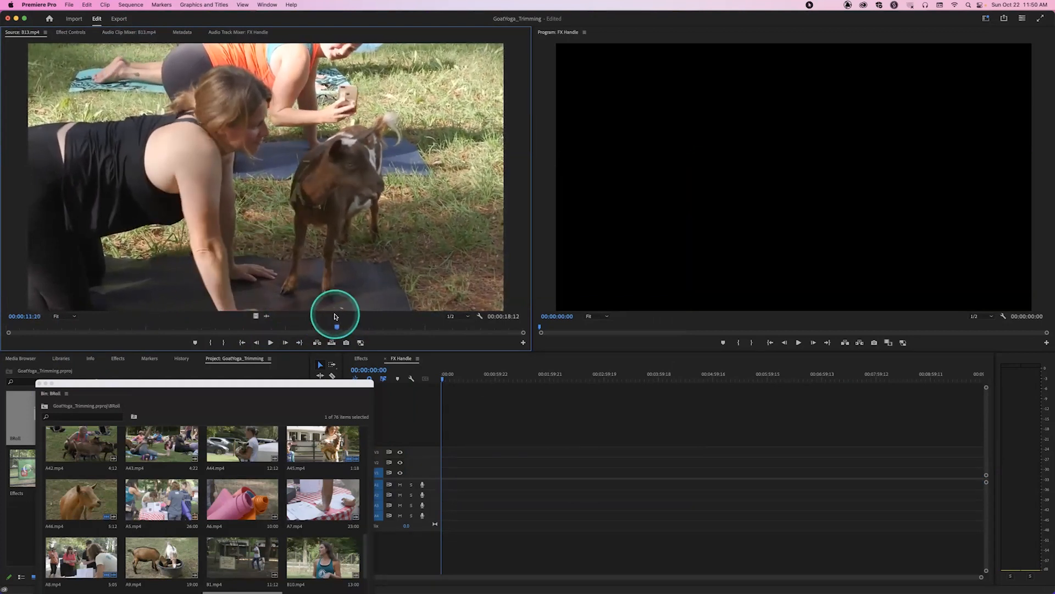
{"action": "mouse_move", "coordinate": [336, 327]}
{"action": "left_mouse_down"}
{"action": "mouse_move", "coordinate": [326, 326]}
{"action": "mouse_move", "coordinate": [334, 325]}
{"action": "left_mouse_up"}
{"action": "key", "text": "i"}
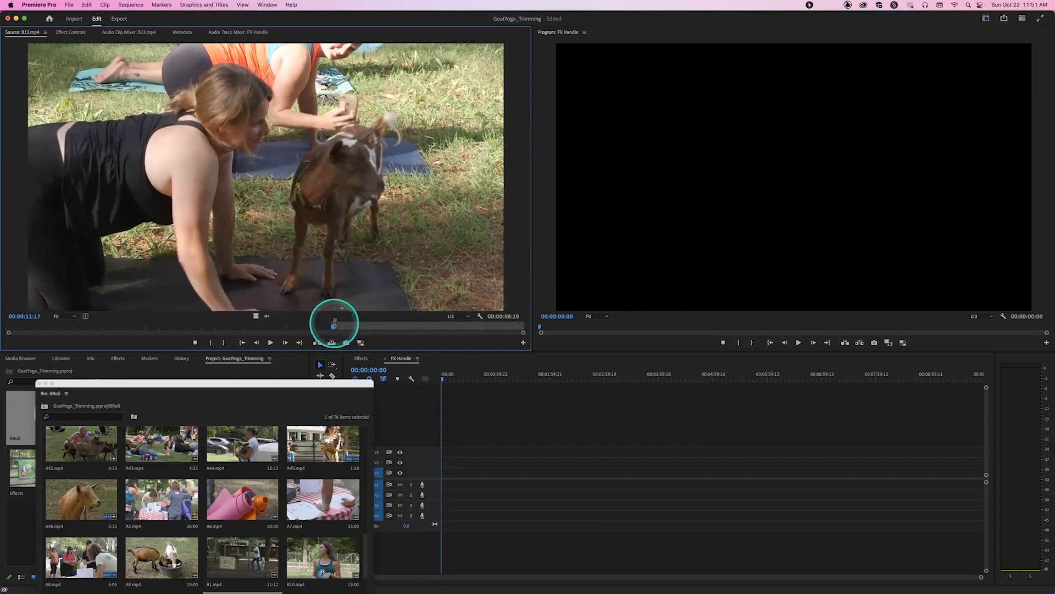
{"action": "key", "text": "space"}
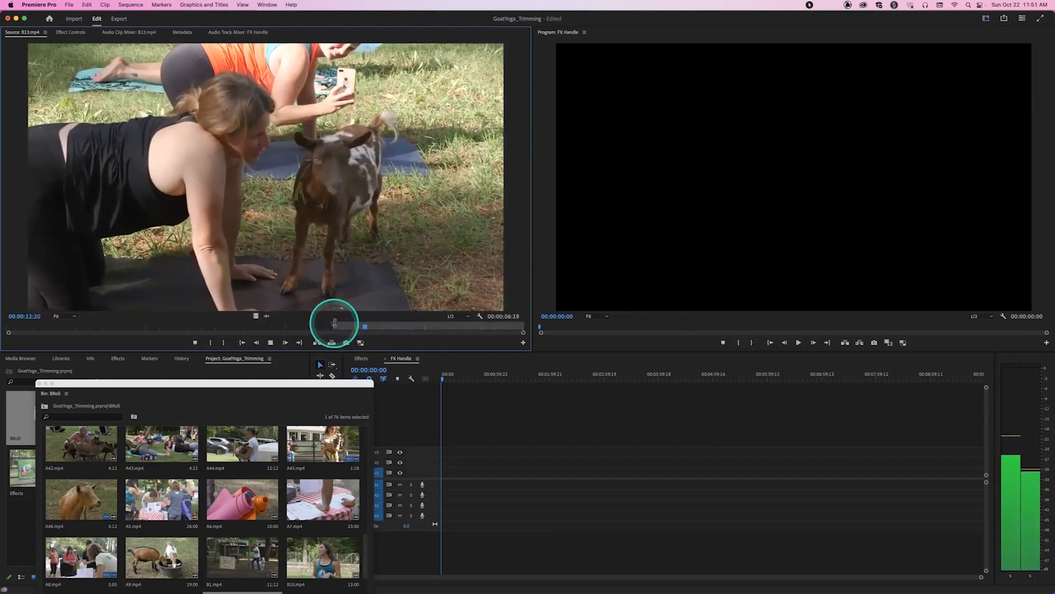
{"action": "key", "text": "space"}
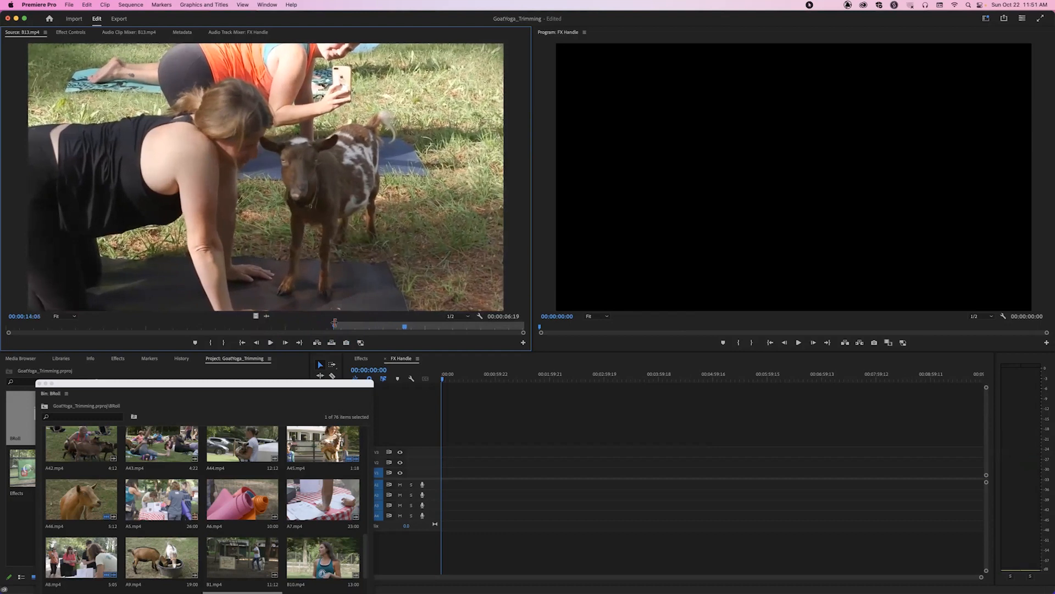
{"action": "key", "text": "o"}
Step: Preview the B13.mp4 frames before its In point, and insert the marked clip at the start of the FX Handle sequence
{"action": "mouse_move", "coordinate": [319, 326]}
{"action": "left_mouse_down"}
{"action": "mouse_move", "coordinate": [297, 327]}
{"action": "mouse_move", "coordinate": [307, 326]}
{"action": "left_mouse_up"}
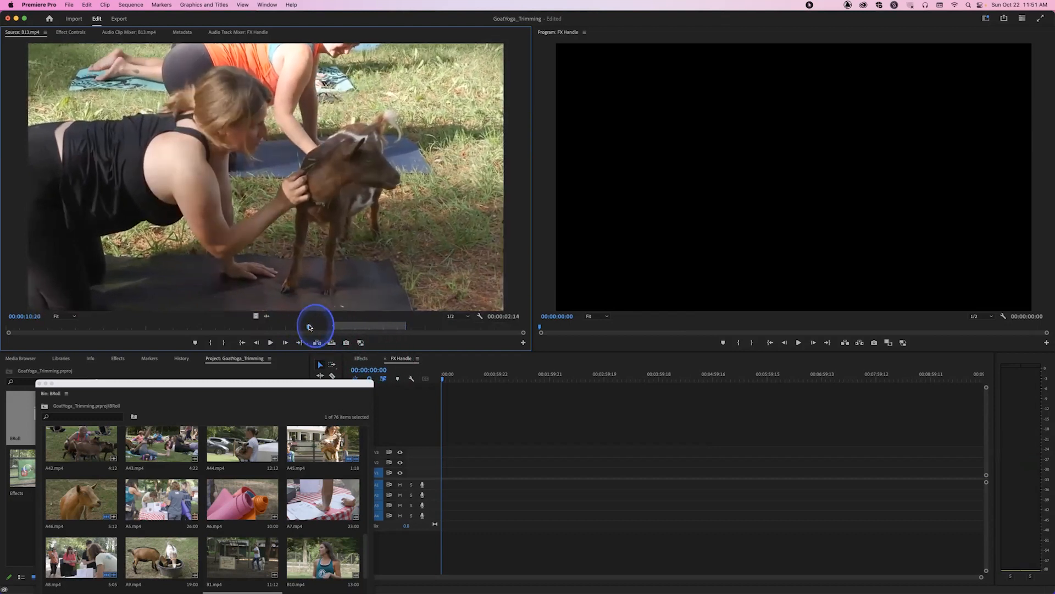
{"action": "left_click", "coordinate": [439, 379]}
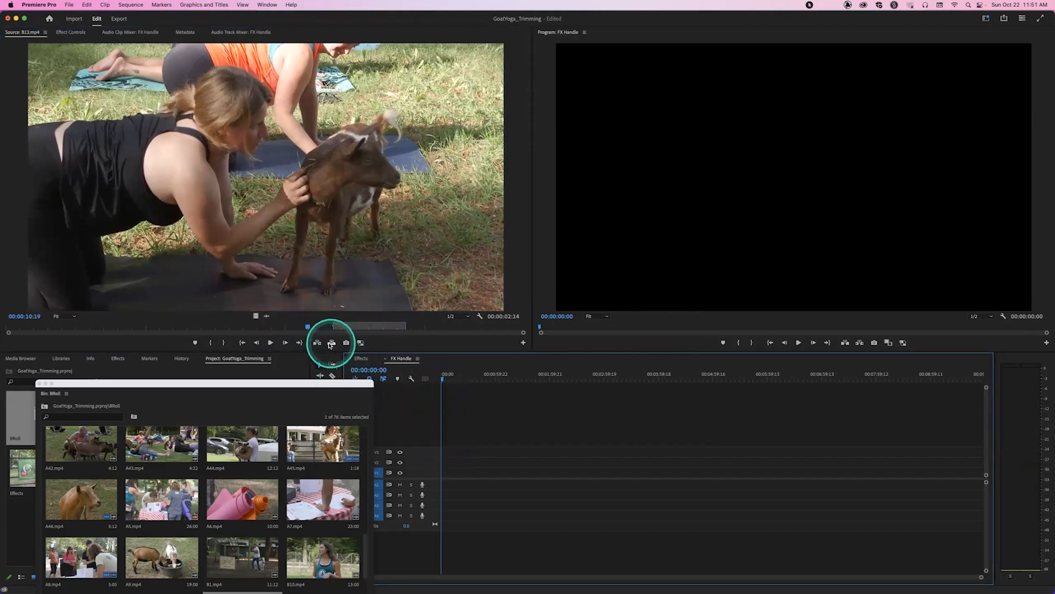
{"action": "left_click", "coordinate": [317, 343]}
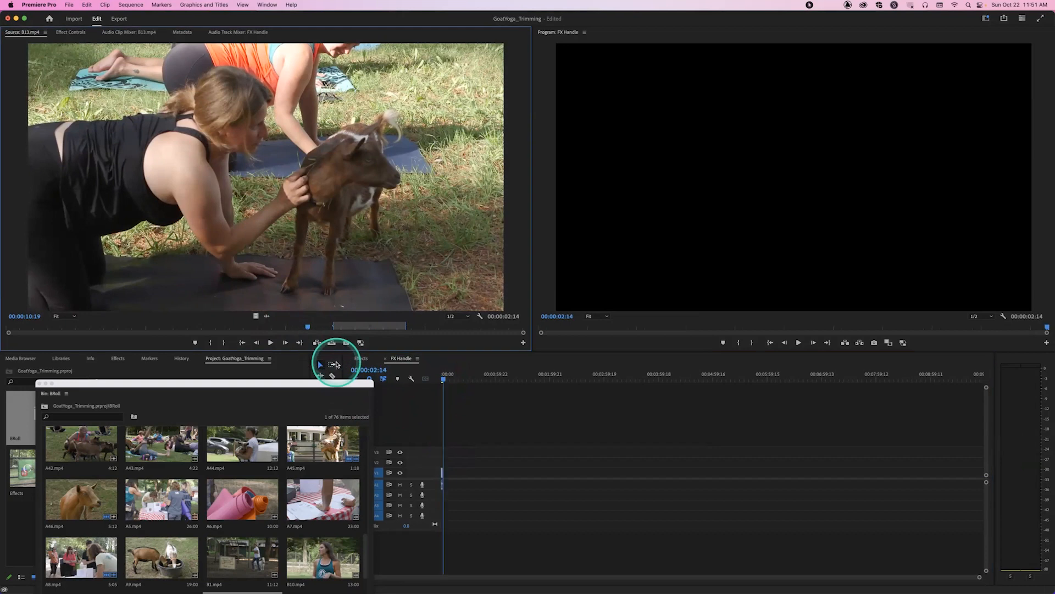
Step: Load A45.mp4 from the BRoll bin into the Source Monitor and insert its marked range at the sequence start, ahead of B13.mp4
{"action": "left_click", "coordinate": [441, 377]}
{"action": "left_click_drag", "start_coordinate": [310, 386], "coordinate": [324, 256]}
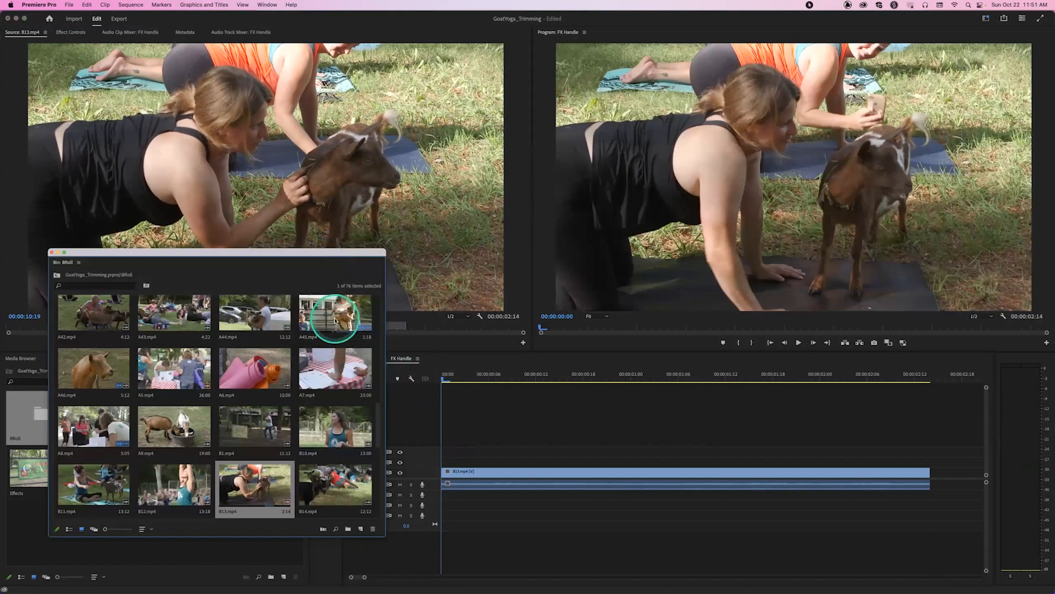
{"action": "double_click", "coordinate": [336, 319]}
{"action": "left_click_drag", "start_coordinate": [306, 252], "coordinate": [301, 302]}
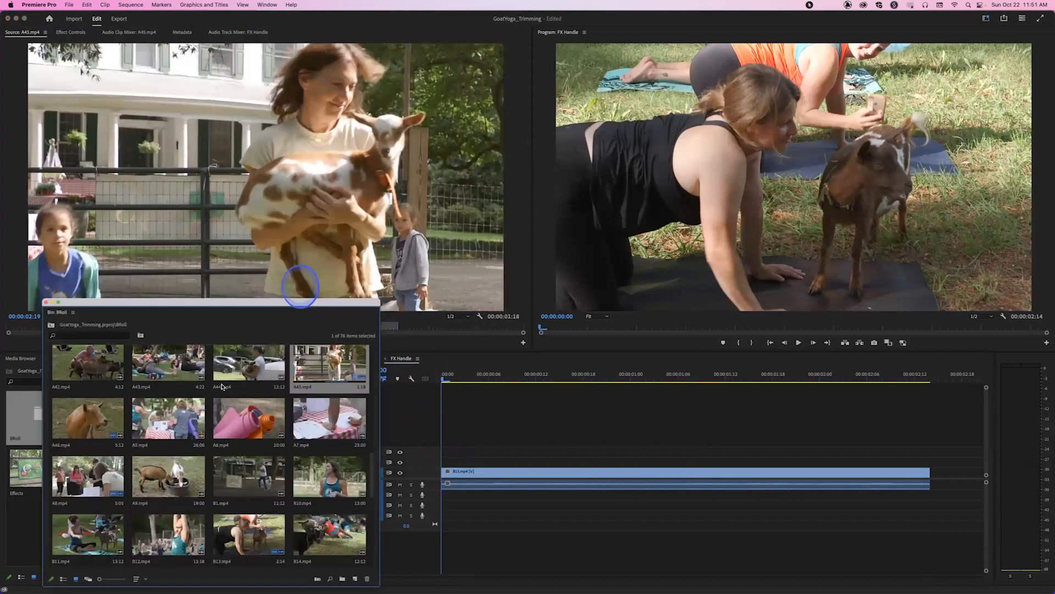
{"action": "left_click_drag", "start_coordinate": [249, 328], "coordinate": [322, 331]}
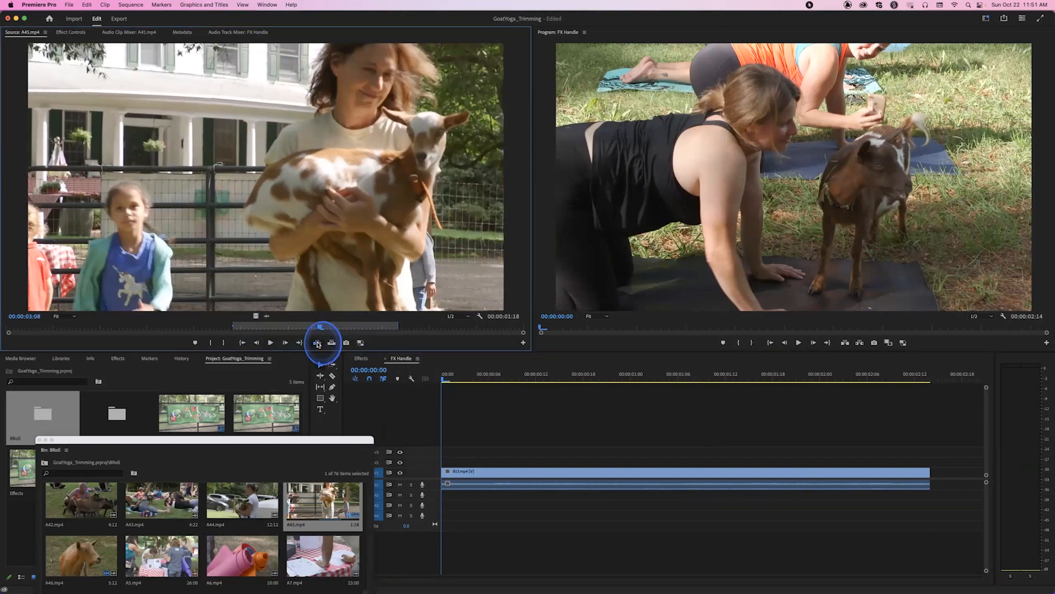
{"action": "left_click", "coordinate": [318, 343]}
Step: Examine the unused frames after A45.mp4's Out point and, via a match frame, those before B13.mp4's In point
{"action": "left_click", "coordinate": [433, 329]}
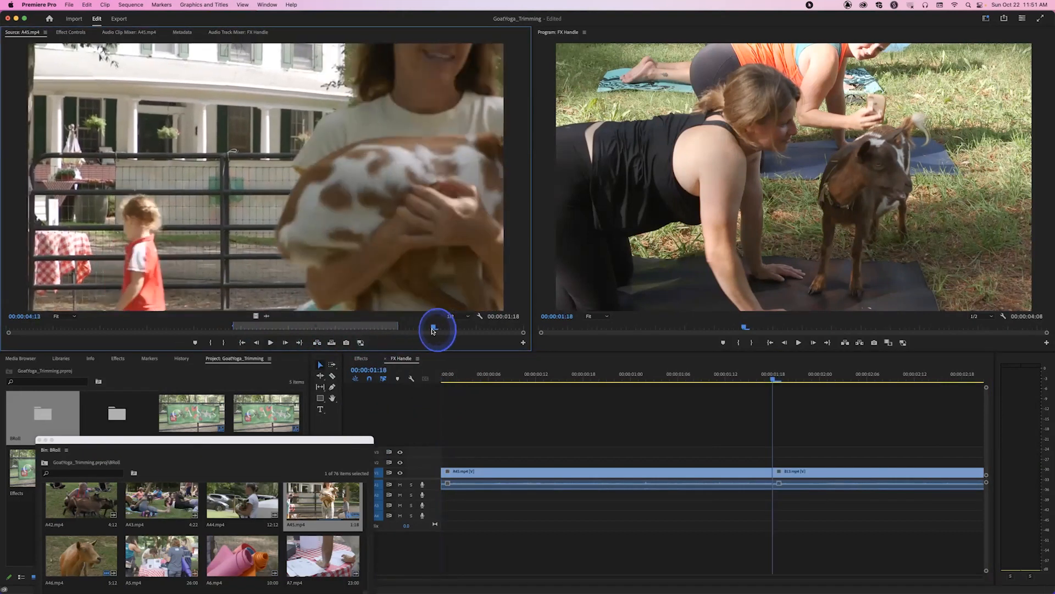
{"action": "left_click_drag", "start_coordinate": [433, 330], "coordinate": [430, 329]}
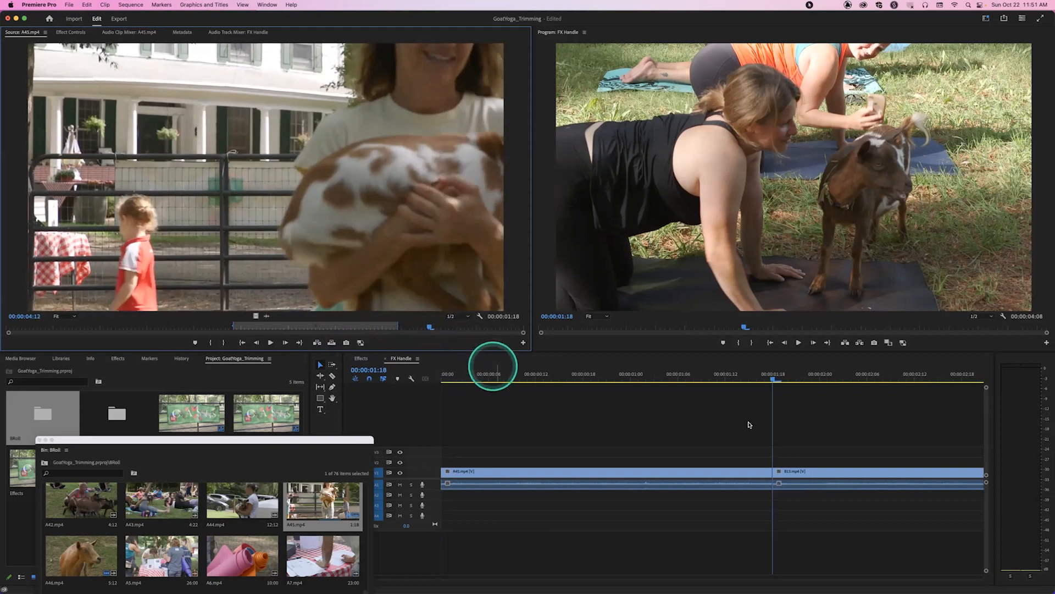
{"action": "left_click", "coordinate": [734, 284]}
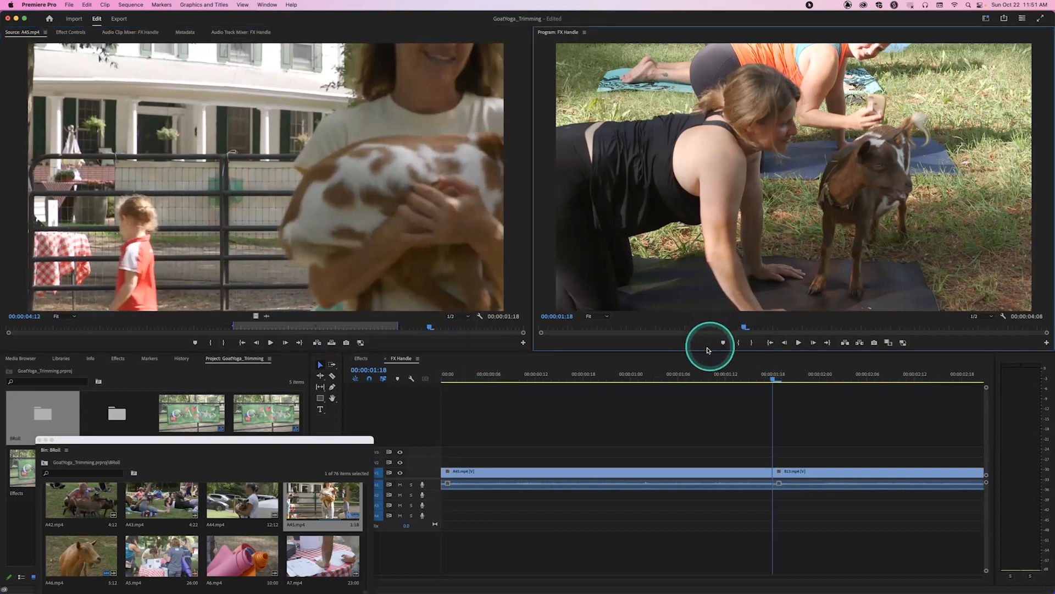
{"action": "key", "text": "f"}
{"action": "left_click_drag", "start_coordinate": [302, 328], "coordinate": [312, 329]}
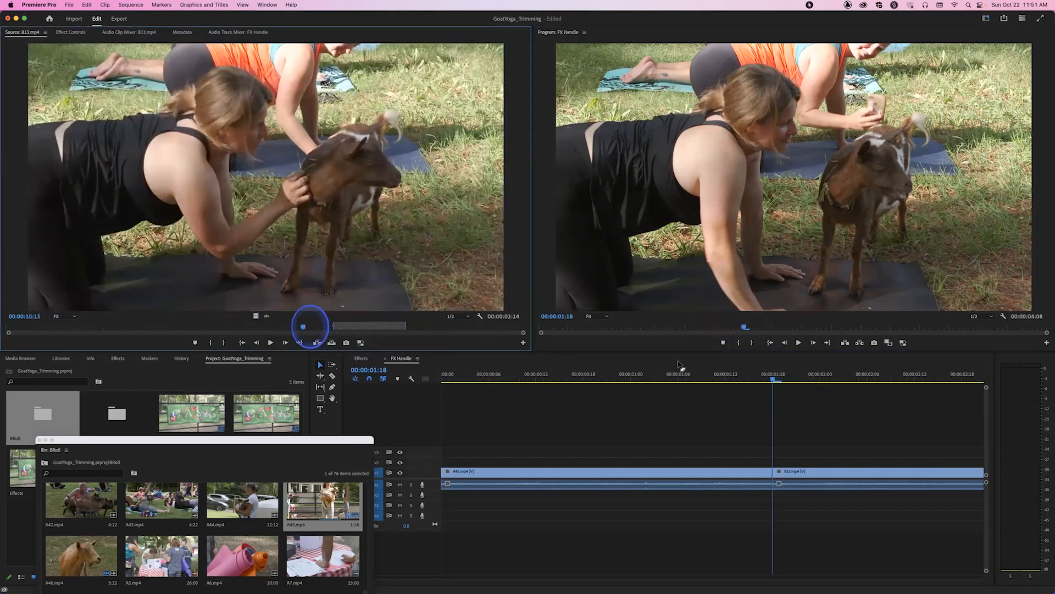
Step: Place the playhead on the cut between A45.mp4 and B13.mp4 at 00:00:01:18 and apply the default Cross Dissolve
{"action": "left_click_drag", "start_coordinate": [776, 377], "coordinate": [762, 379]}
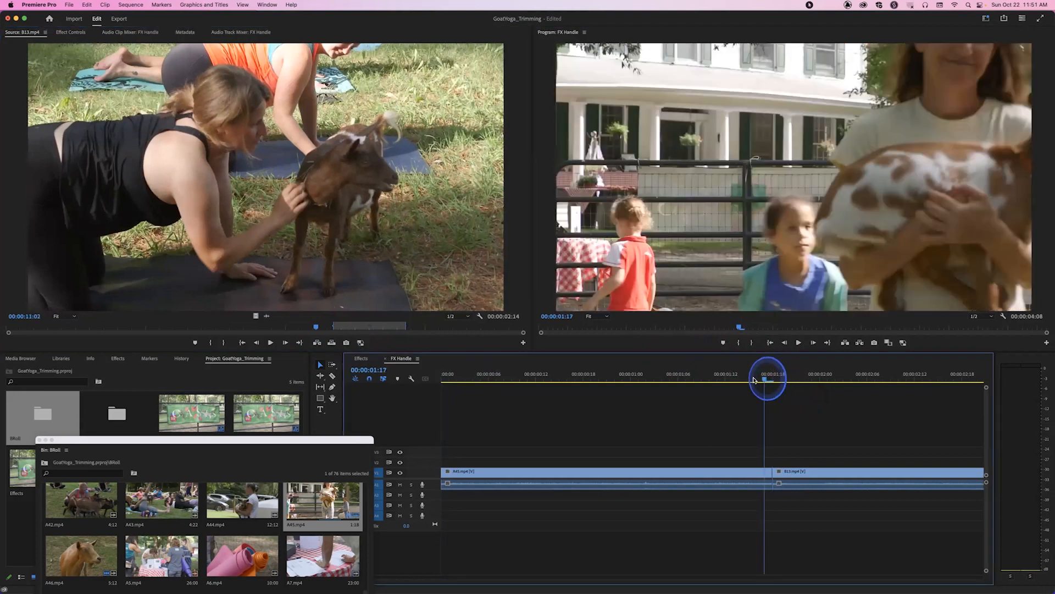
{"action": "key", "text": "super+equal"}
{"action": "key", "text": "super+equal"}
{"action": "left_click", "coordinate": [772, 377]}
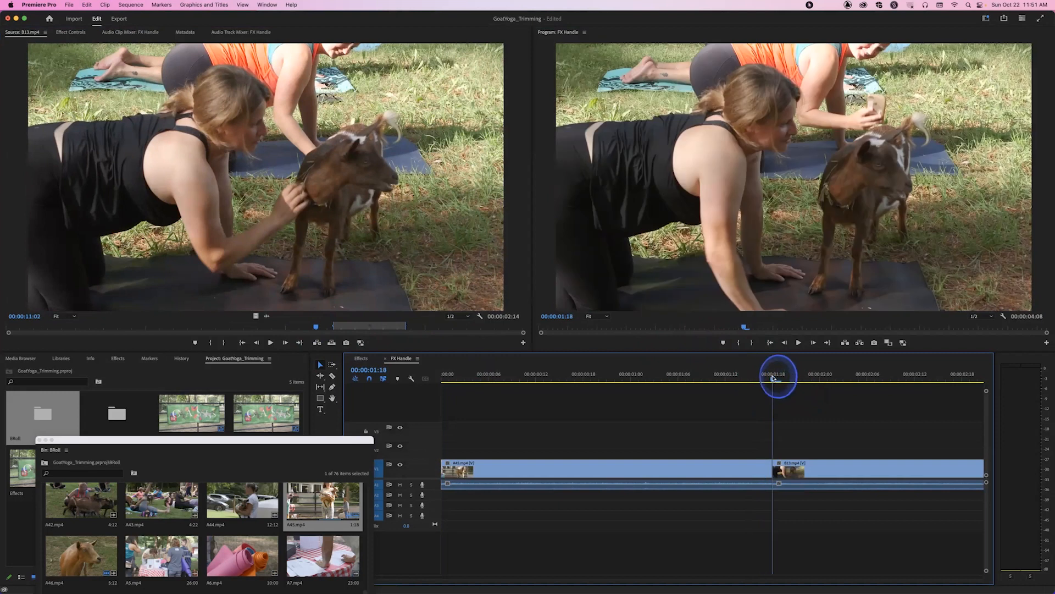
{"action": "left_click", "coordinate": [783, 400]}
{"action": "key", "text": "super+d"}
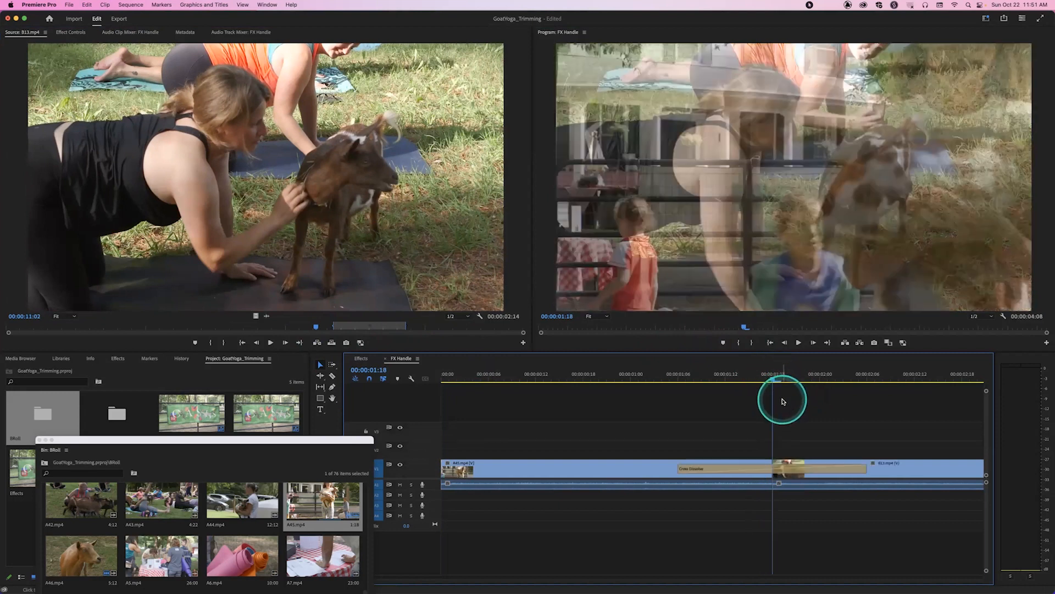
Step: Lengthen the Cross Dissolve on both sides of the cut so it starts at about 00:00:00:10, and scrub through the blend
{"action": "left_click_drag", "start_coordinate": [751, 375], "coordinate": [696, 375]}
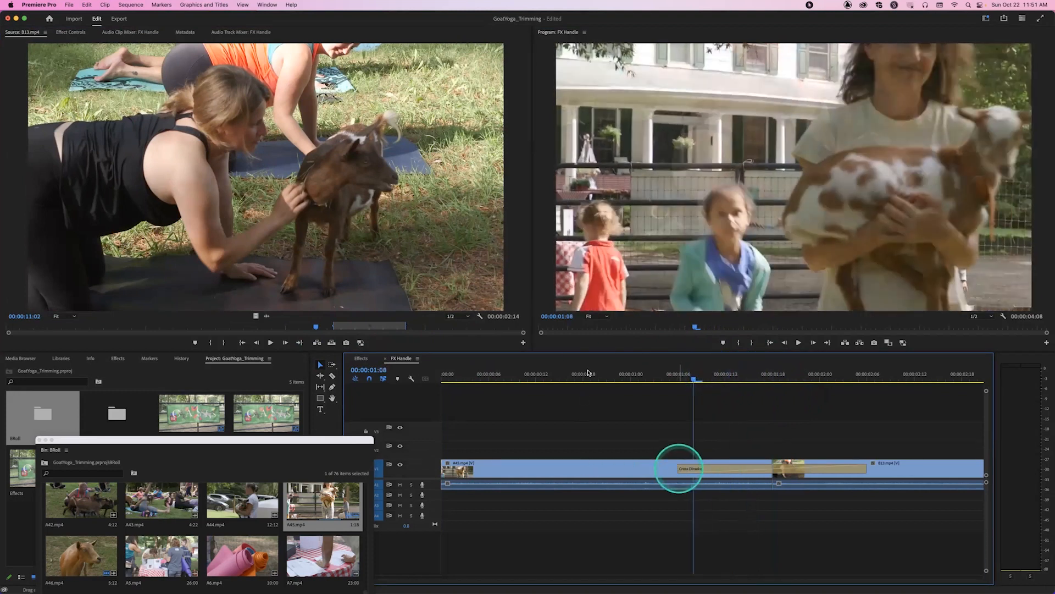
{"action": "left_click_drag", "start_coordinate": [588, 373], "coordinate": [662, 377]}
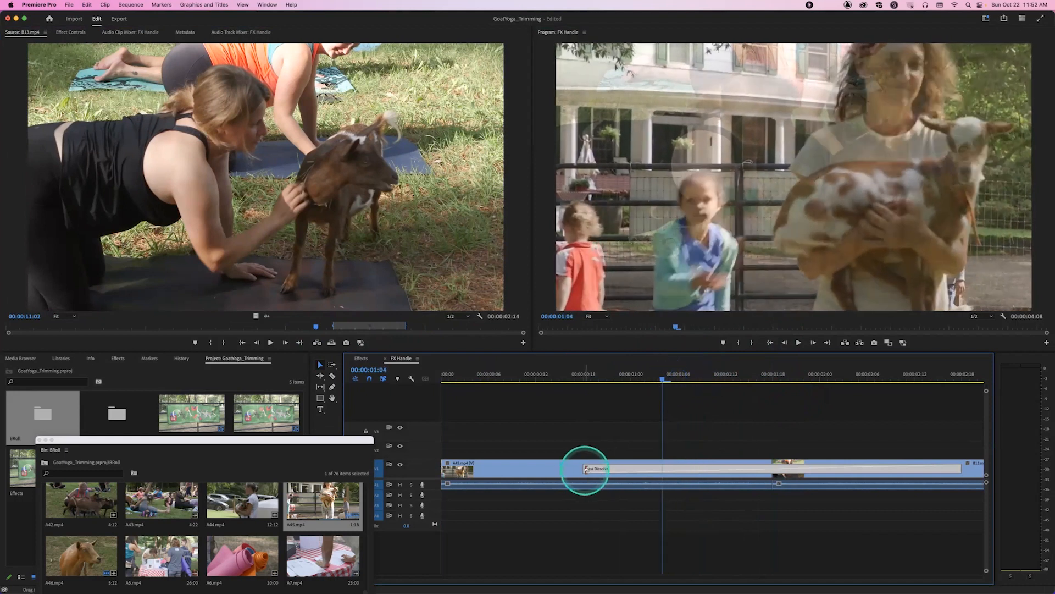
{"action": "left_click_drag", "start_coordinate": [584, 469], "coordinate": [520, 469]}
{"action": "left_click", "coordinate": [560, 379]}
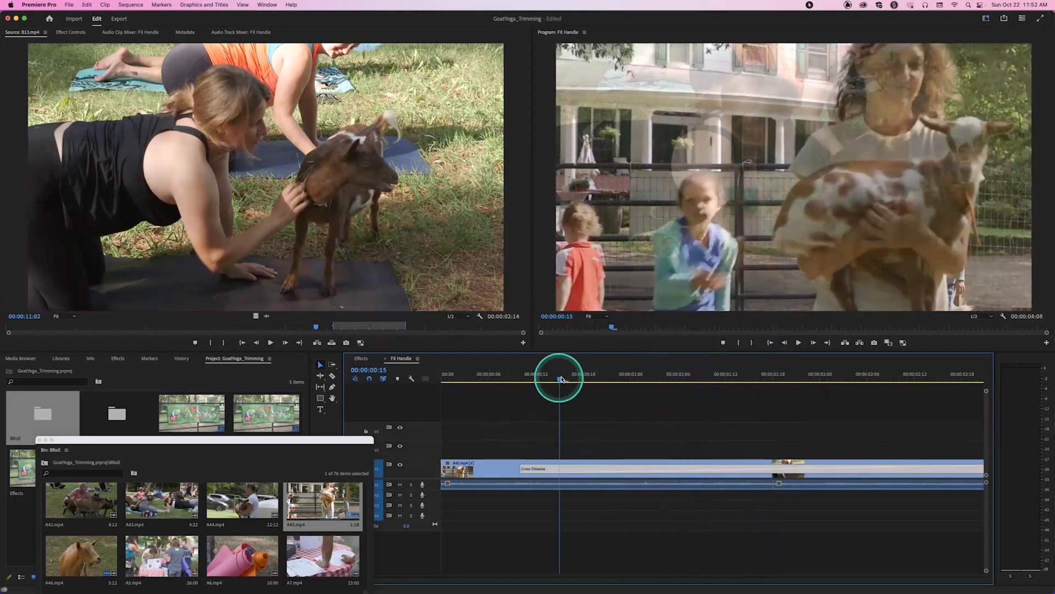
{"action": "left_click_drag", "start_coordinate": [561, 378], "coordinate": [655, 383]}
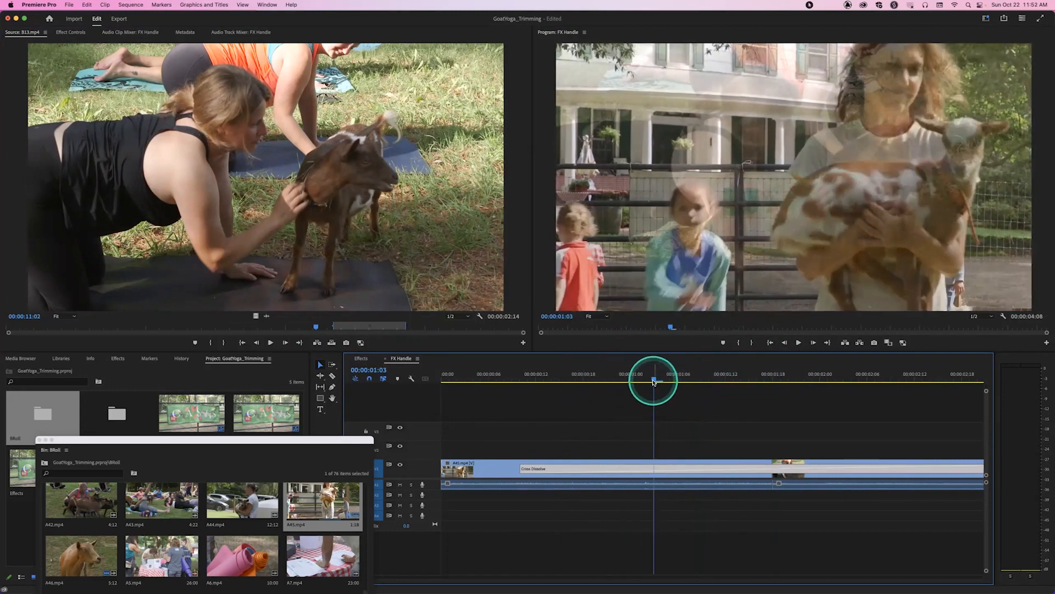
Step: Shorten the Cross Dissolve so it starts at about 00:00:00:20, and fit the whole sequence in the timeline
{"action": "left_click_drag", "start_coordinate": [521, 468], "coordinate": [607, 469]}
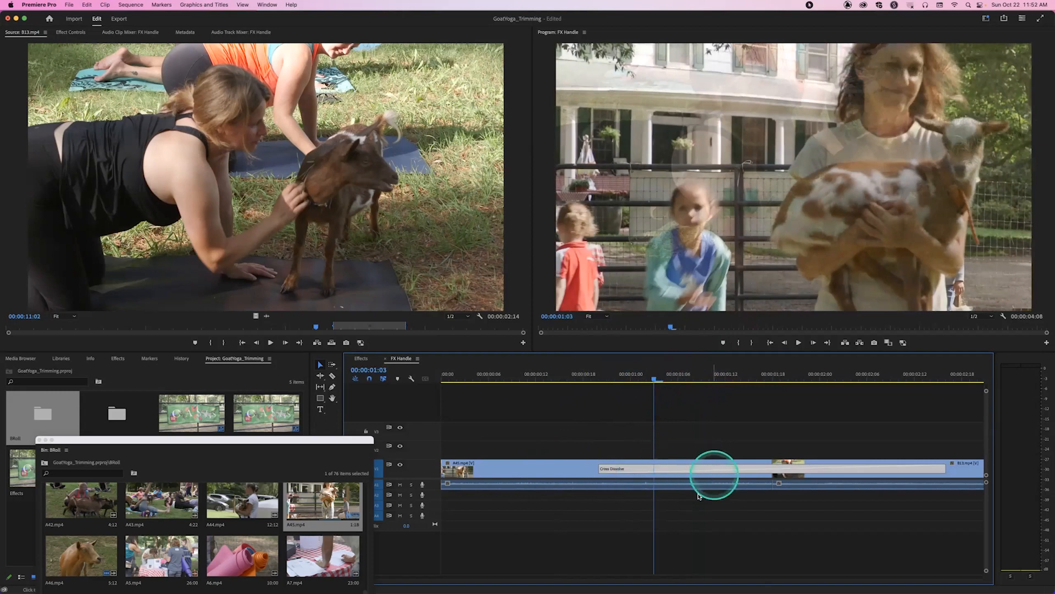
{"action": "left_click", "coordinate": [622, 532]}
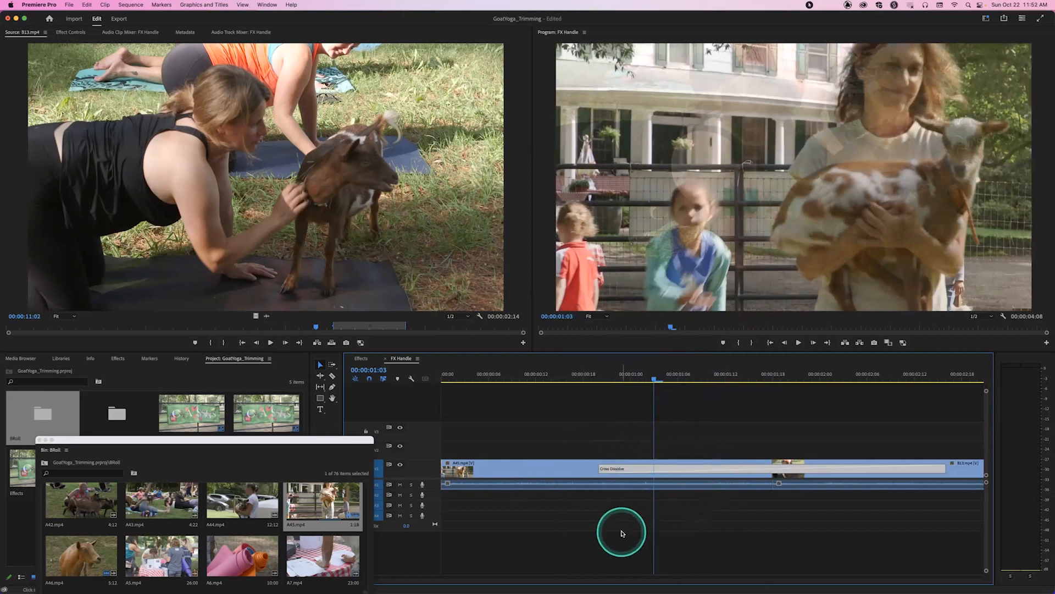
{"action": "key", "text": "backslash"}
Step: Slide the Cross Dissolve later across the cut so it spans 00:00:01:06 to 00:00:03:01
{"action": "left_click", "coordinate": [597, 475]}
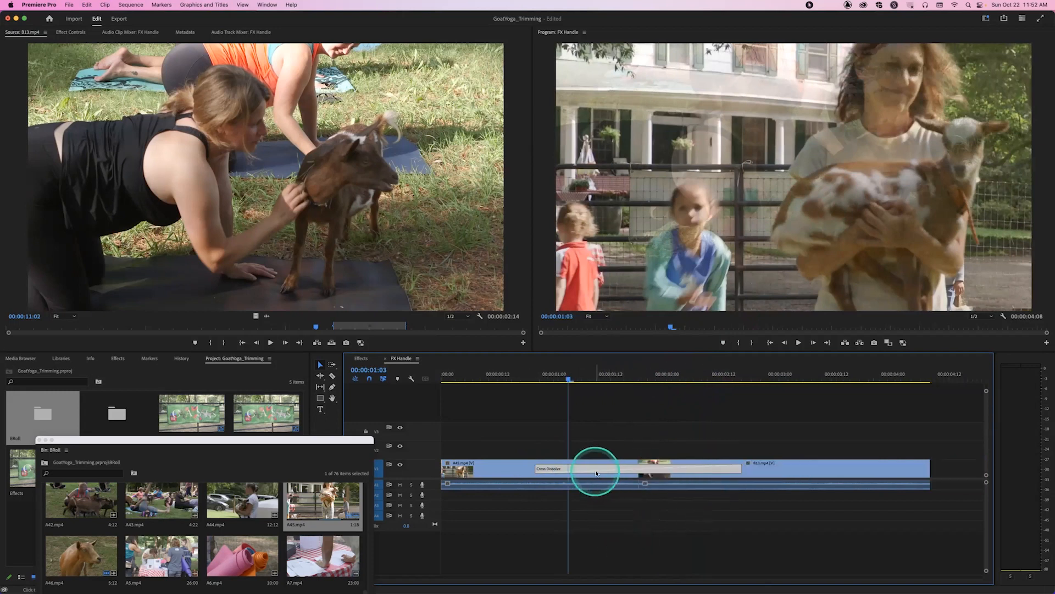
{"action": "mouse_move", "coordinate": [596, 472]}
{"action": "left_mouse_down"}
{"action": "mouse_move", "coordinate": [616, 473]}
{"action": "mouse_move", "coordinate": [607, 469]}
{"action": "left_mouse_up"}
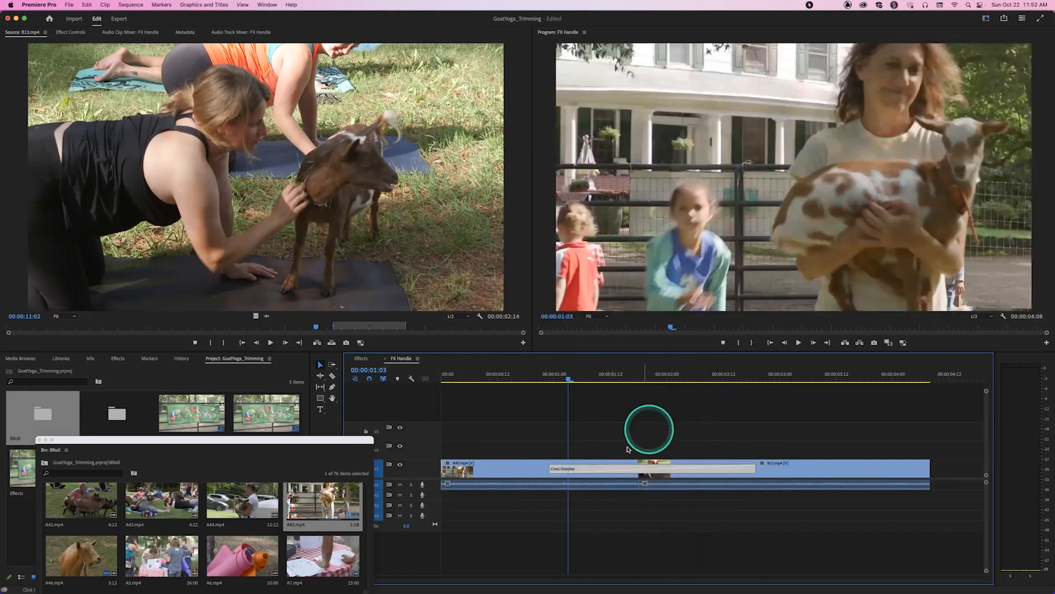
{"action": "left_click", "coordinate": [610, 470]}
{"action": "left_click_drag", "start_coordinate": [610, 471], "coordinate": [647, 471]}
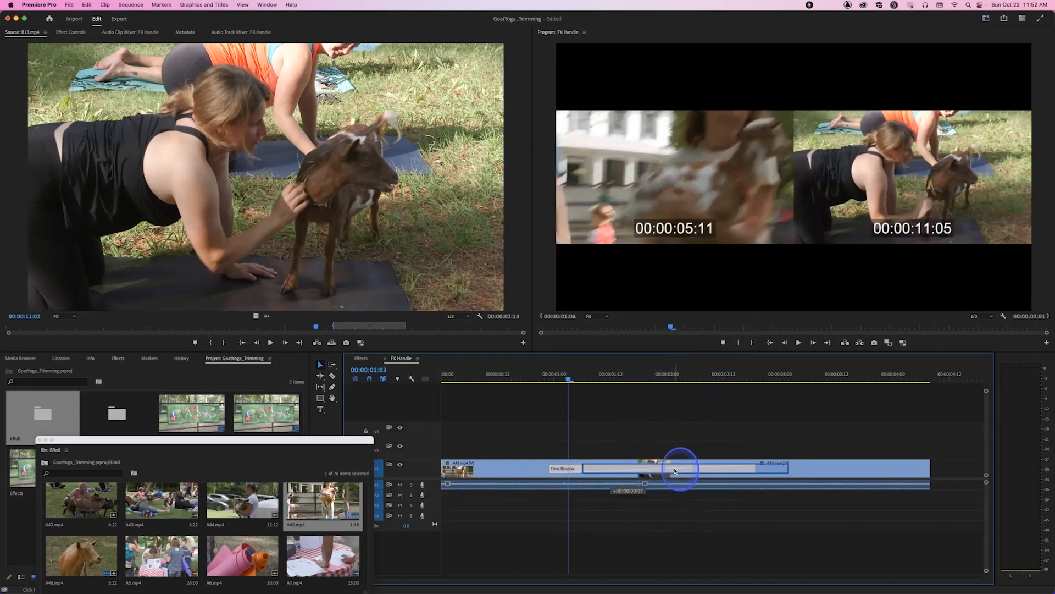
{"action": "left_click_drag", "start_coordinate": [675, 471], "coordinate": [672, 467]}
Step: Scrub through the off-centre Cross Dissolve to examine how it blends A45.mp4 into B13.mp4
{"action": "left_click", "coordinate": [570, 381]}
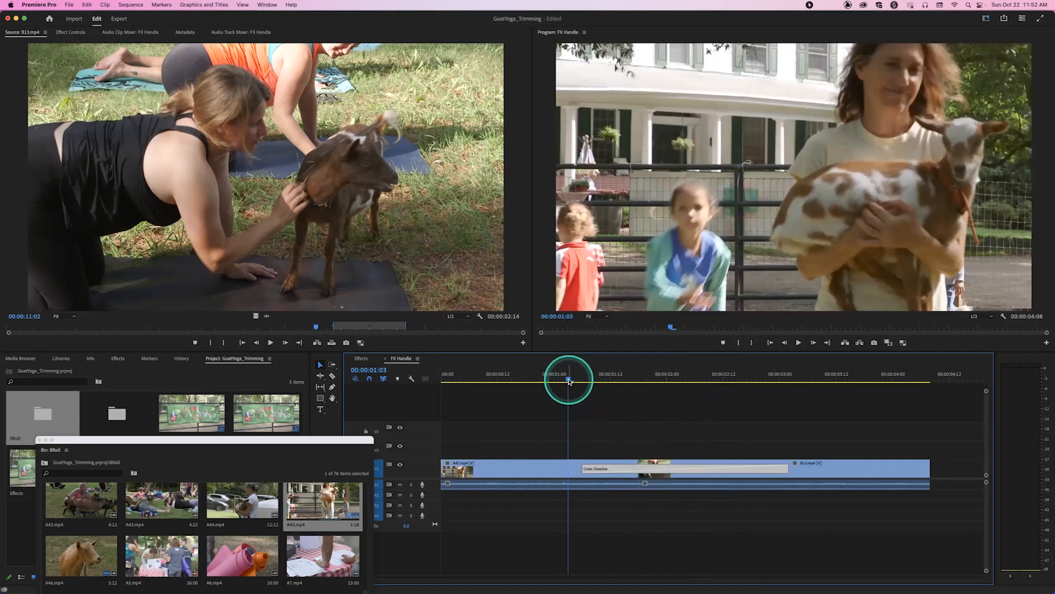
{"action": "left_click_drag", "start_coordinate": [569, 381], "coordinate": [539, 380]}
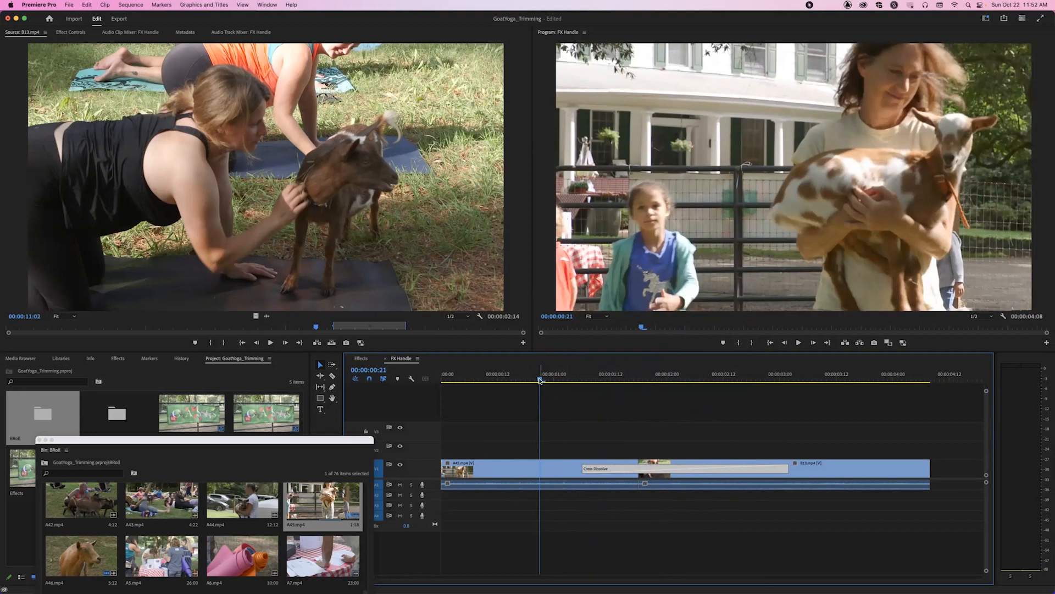
{"action": "left_click_drag", "start_coordinate": [546, 384], "coordinate": [768, 370]}
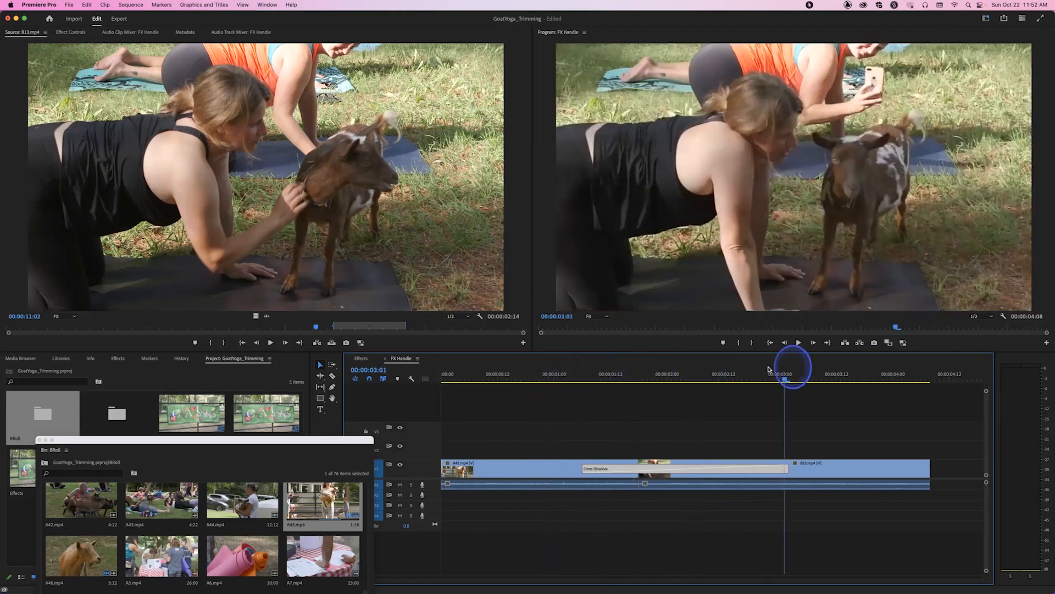
{"action": "left_click_drag", "start_coordinate": [668, 371], "coordinate": [536, 380]}
{"action": "left_click", "coordinate": [574, 447]}
{"action": "left_click_drag", "start_coordinate": [632, 469], "coordinate": [635, 468]}
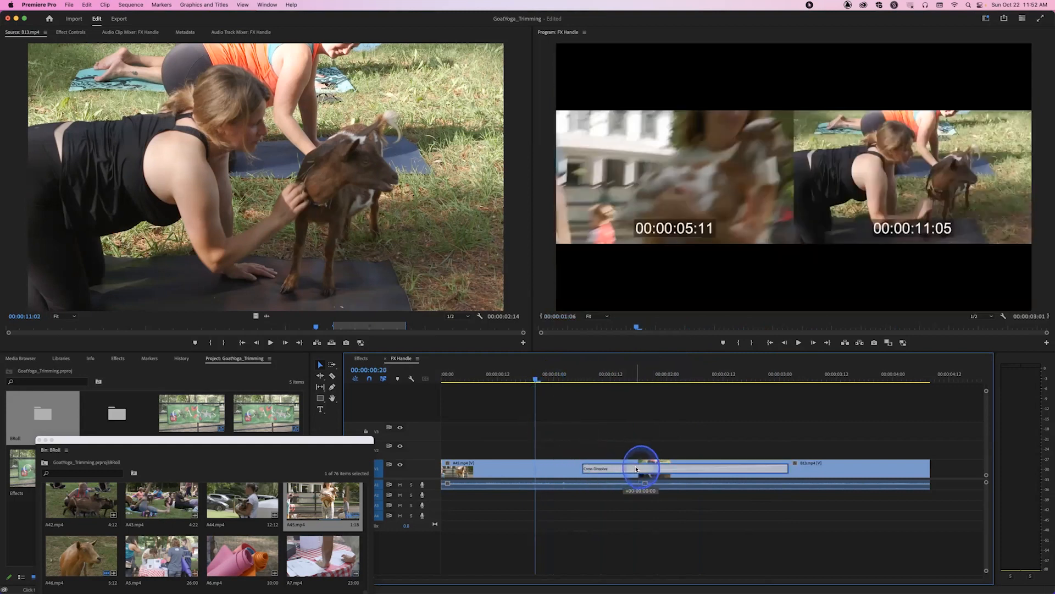
{"action": "left_click_drag", "start_coordinate": [587, 372], "coordinate": [553, 396]}
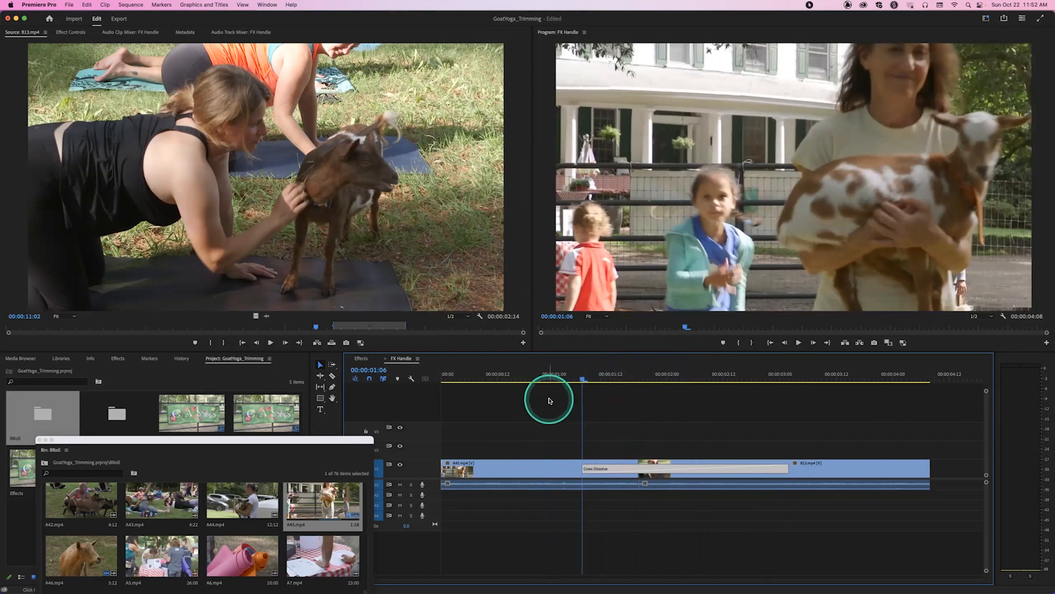
Step: Re-mark B13.mp4 in the Source Monitor with a 00:00:03:08 range ending at 00:00:11:04, and park its playhead at 00:00:05:07
{"action": "left_click_drag", "start_coordinate": [204, 327], "coordinate": [33, 340]}
{"action": "left_click_drag", "start_coordinate": [459, 327], "coordinate": [550, 326]}
{"action": "key", "text": "o"}
{"action": "left_click_drag", "start_coordinate": [357, 331], "coordinate": [296, 329]}
{"action": "left_click_drag", "start_coordinate": [227, 332], "coordinate": [318, 328]}
{"action": "key", "text": "i"}
{"action": "key", "text": "o"}
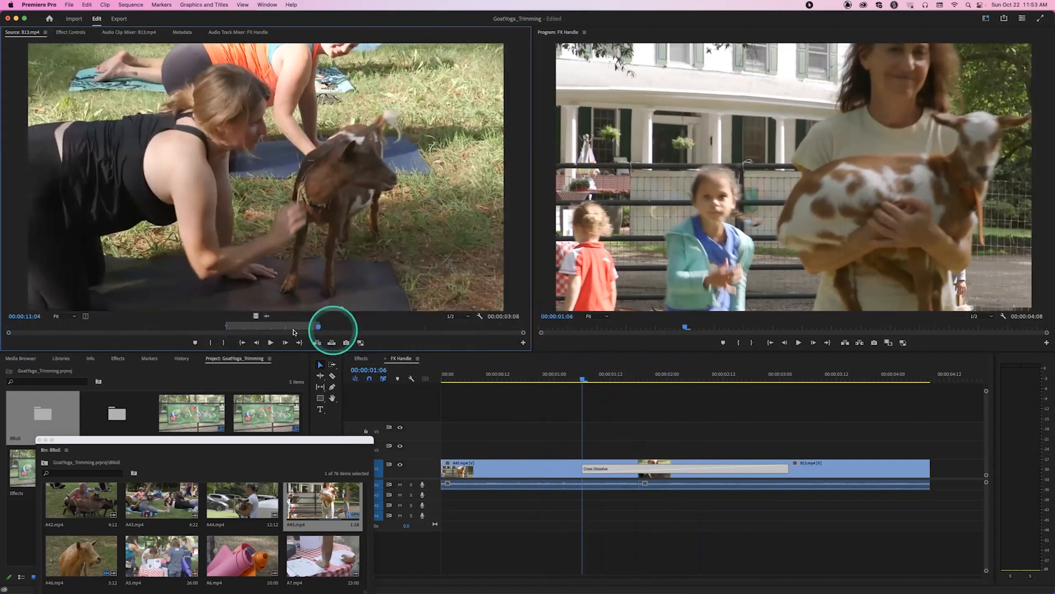
{"action": "left_click", "coordinate": [154, 327]}
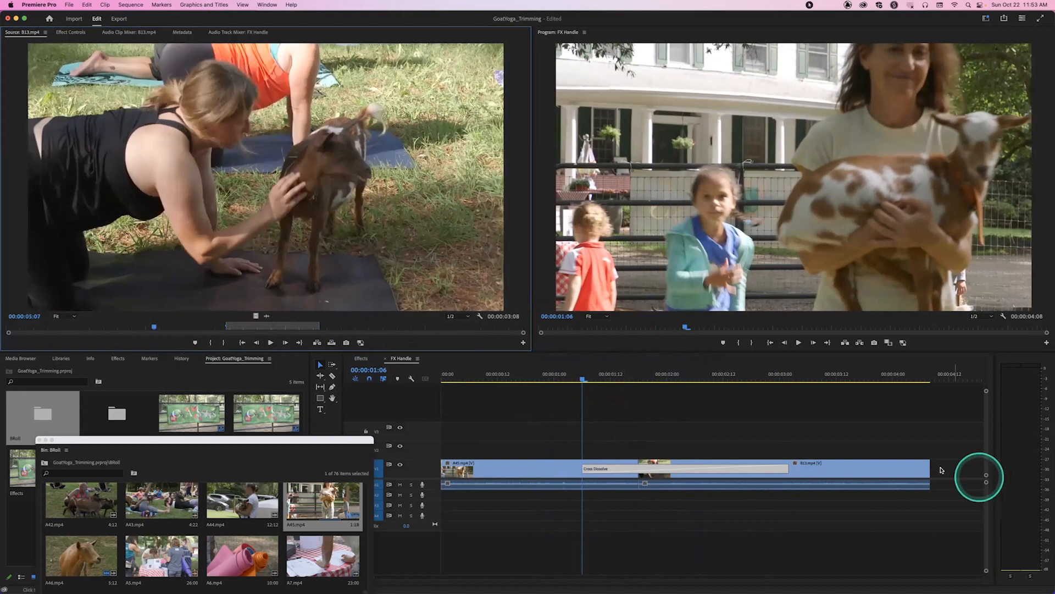
Step: Delete both clips and their Cross Dissolve from the FX Handle sequence
{"action": "left_click_drag", "start_coordinate": [869, 410], "coordinate": [555, 534]}
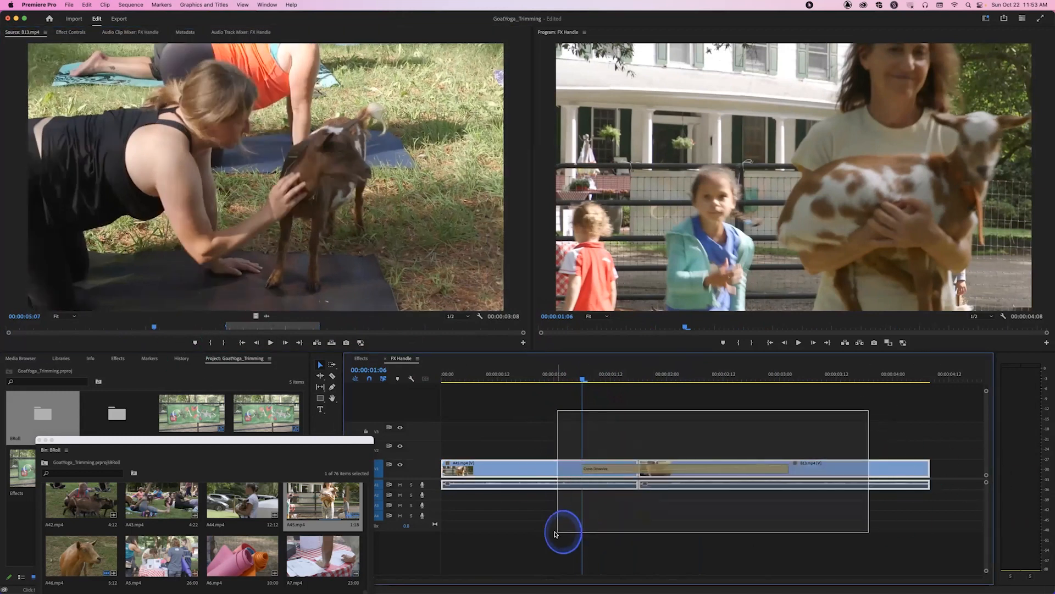
{"action": "key", "text": "Delete"}
Step: Show the BRoll bin as a list sorted by Media Duration, and load A40.mp4 into the Source Monitor
{"action": "left_click_drag", "start_coordinate": [308, 439], "coordinate": [432, 231]}
{"action": "left_click", "coordinate": [177, 511]}
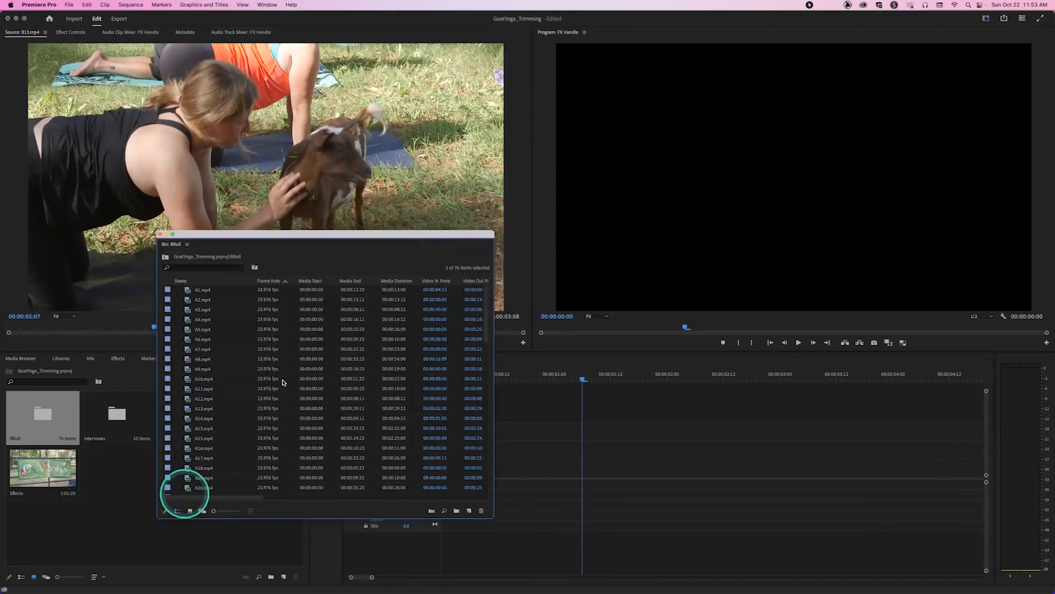
{"action": "left_click", "coordinate": [396, 282]}
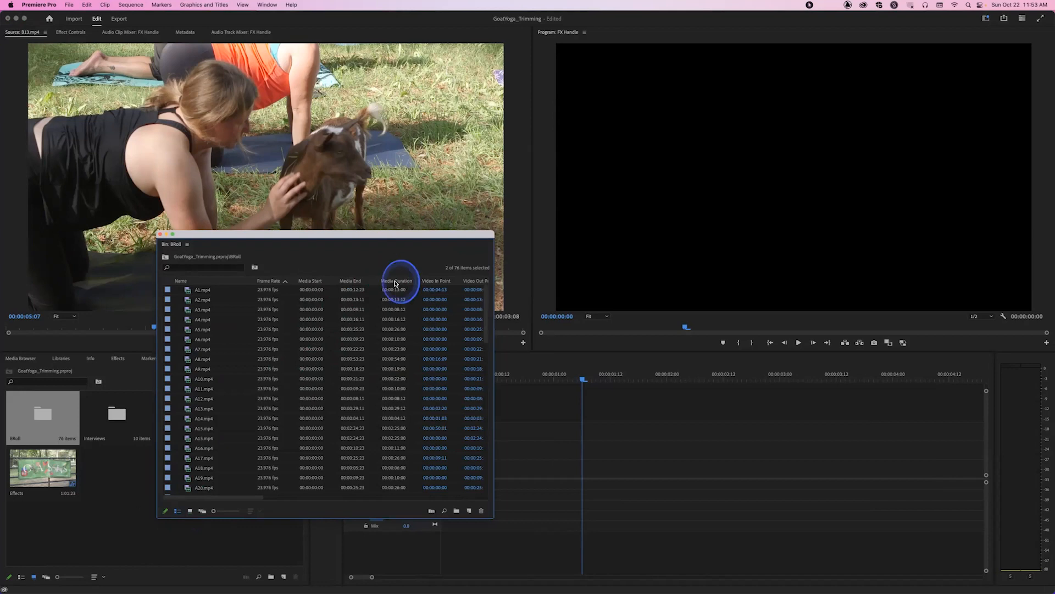
{"action": "left_click", "coordinate": [486, 318]}
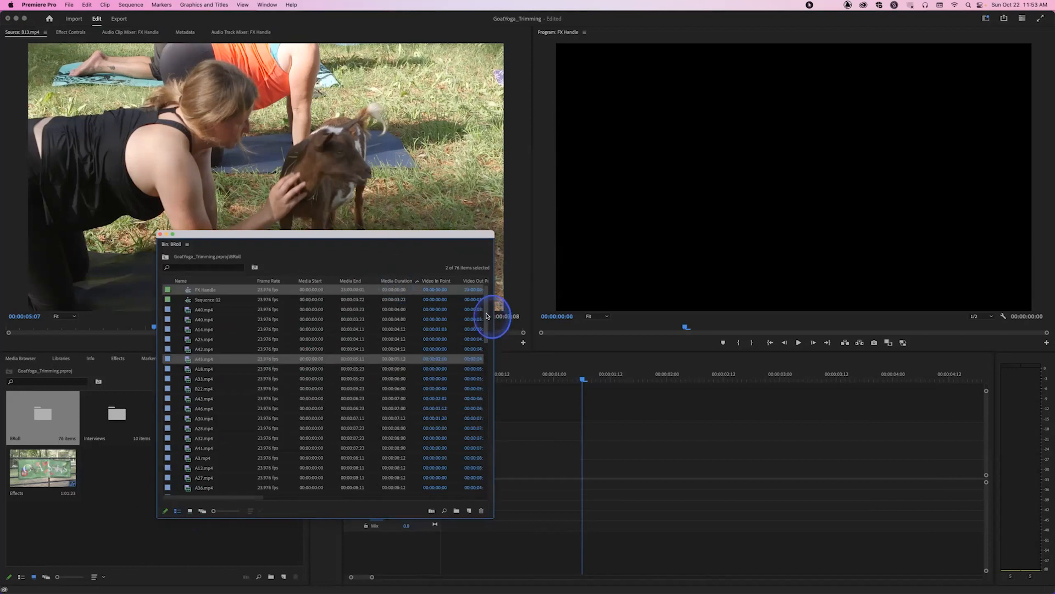
{"action": "left_click", "coordinate": [202, 311]}
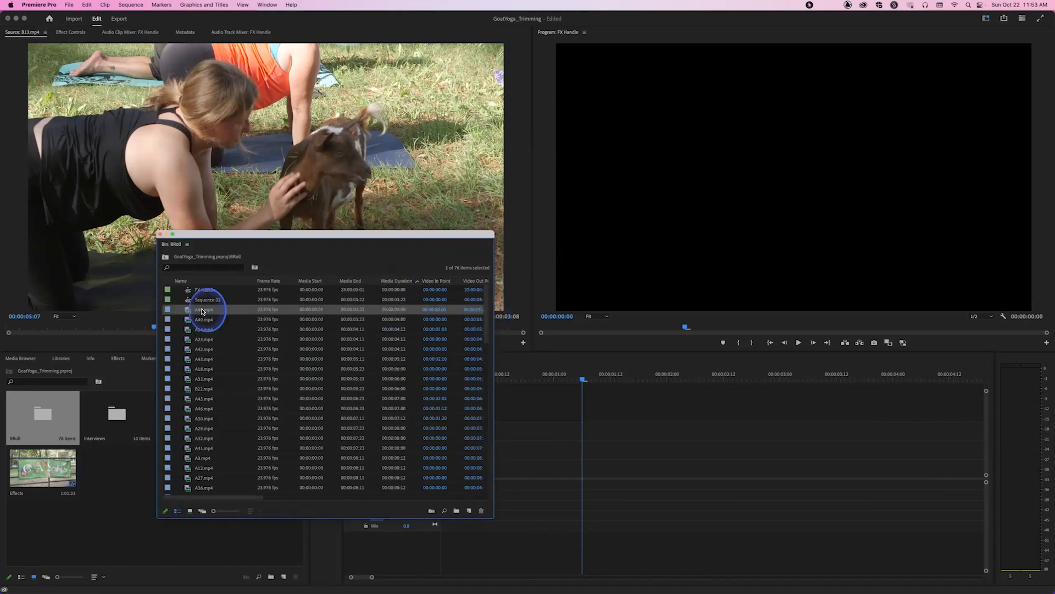
{"action": "double_click", "coordinate": [199, 307]}
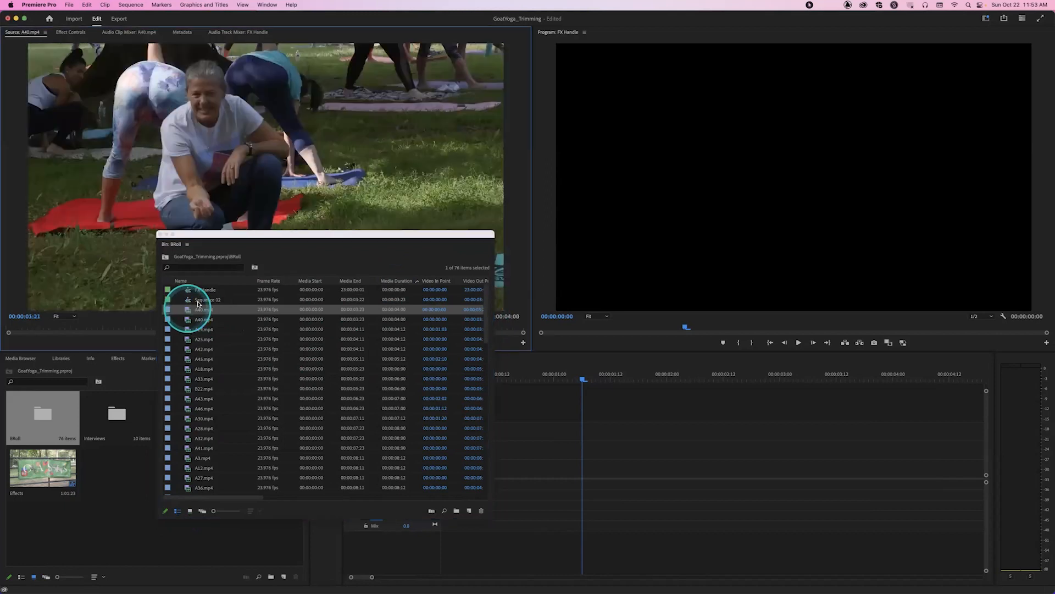
Step: Move the floating BRoll bin clear of the timeline and place the whole A40.mp4 clip at the start of the FX Handle sequence
{"action": "left_click_drag", "start_coordinate": [283, 241], "coordinate": [7, 324]}
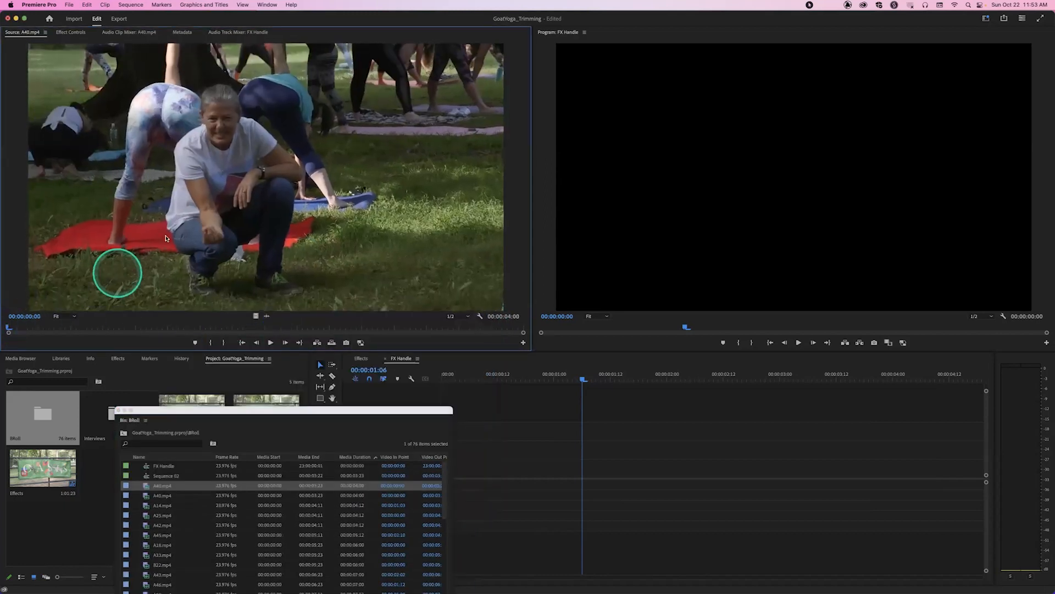
{"action": "left_click_drag", "start_coordinate": [406, 412], "coordinate": [298, 381]}
{"action": "left_click_drag", "start_coordinate": [357, 262], "coordinate": [440, 474]}
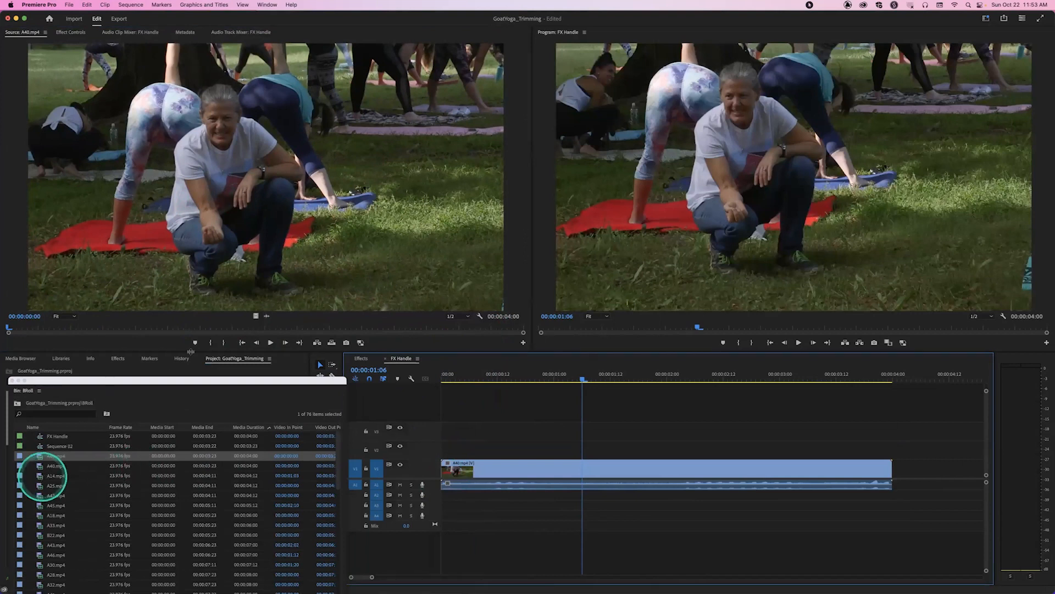
Step: Load A14.mp4 into the Source Monitor, clear its In and Out points, and place the full clip directly after A40.mp4
{"action": "left_click_drag", "start_coordinate": [196, 319], "coordinate": [165, 319]}
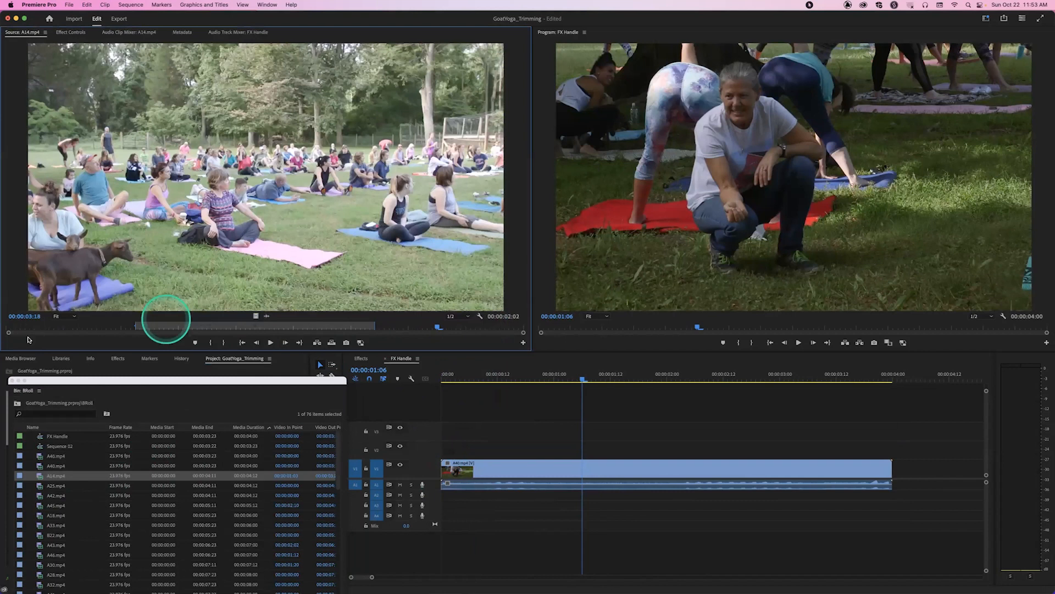
{"action": "left_click", "coordinate": [13, 331]}
{"action": "left_click", "coordinate": [228, 351]}
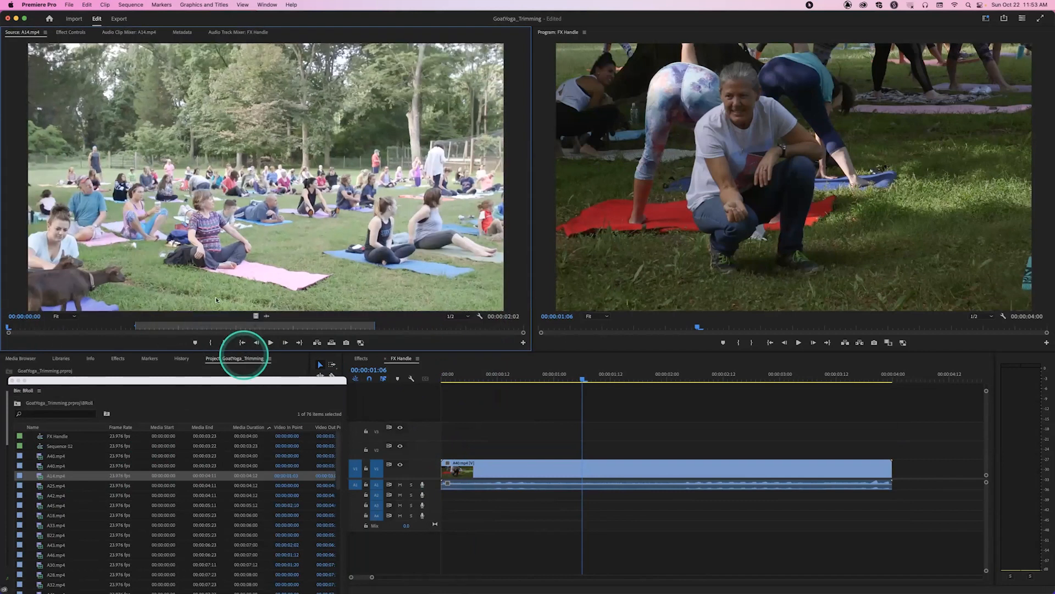
{"action": "mouse_move", "coordinate": [117, 327]}
{"action": "left_mouse_down"}
{"action": "mouse_move", "coordinate": [99, 328]}
{"action": "mouse_move", "coordinate": [107, 328]}
{"action": "left_mouse_up"}
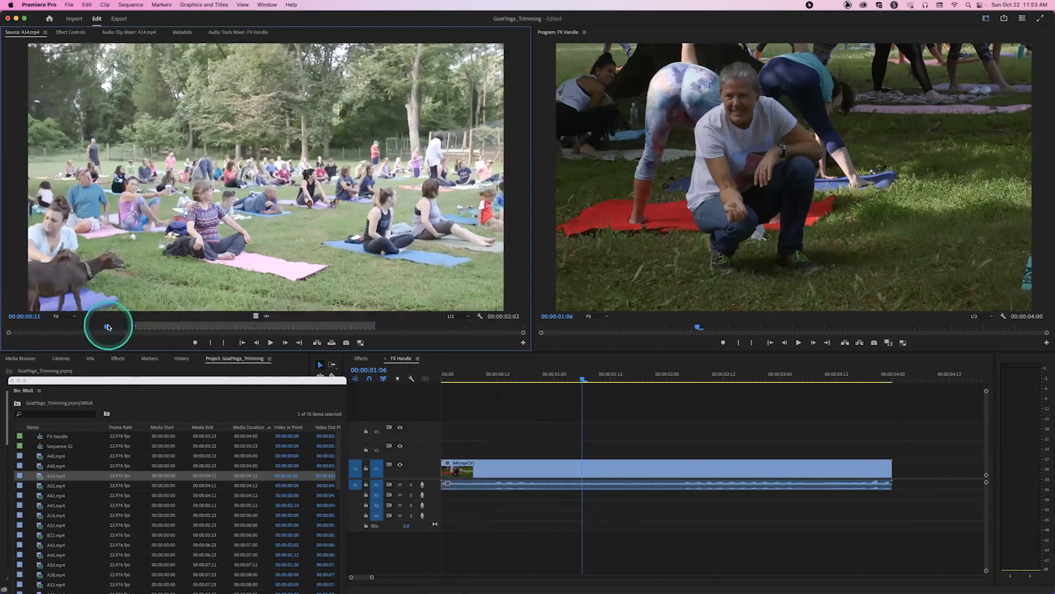
{"action": "key", "text": "alt+x"}
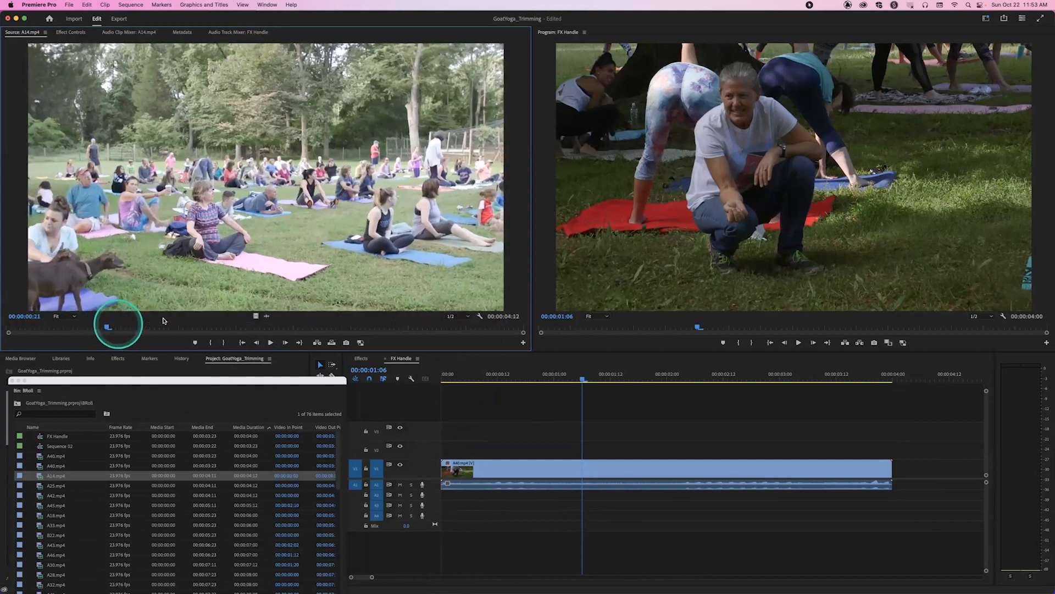
{"action": "left_click", "coordinate": [6, 328]}
{"action": "left_click_drag", "start_coordinate": [338, 204], "coordinate": [816, 437]}
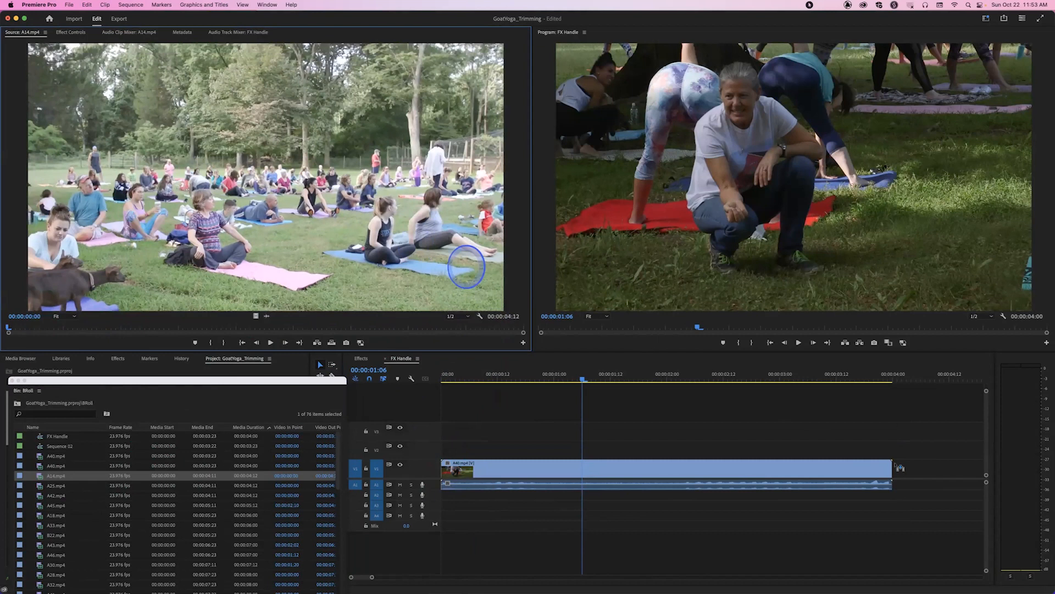
Step: Move A14.mp4 away from A40.mp4 to check its start for spare media, and butt it back against A40.mp4
{"action": "left_click_drag", "start_coordinate": [896, 465], "coordinate": [896, 465]}
{"action": "left_click_drag", "start_coordinate": [803, 377], "coordinate": [869, 387]}
{"action": "left_click_drag", "start_coordinate": [933, 474], "coordinate": [966, 474]}
{"action": "left_click_drag", "start_coordinate": [901, 477], "coordinate": [934, 476]}
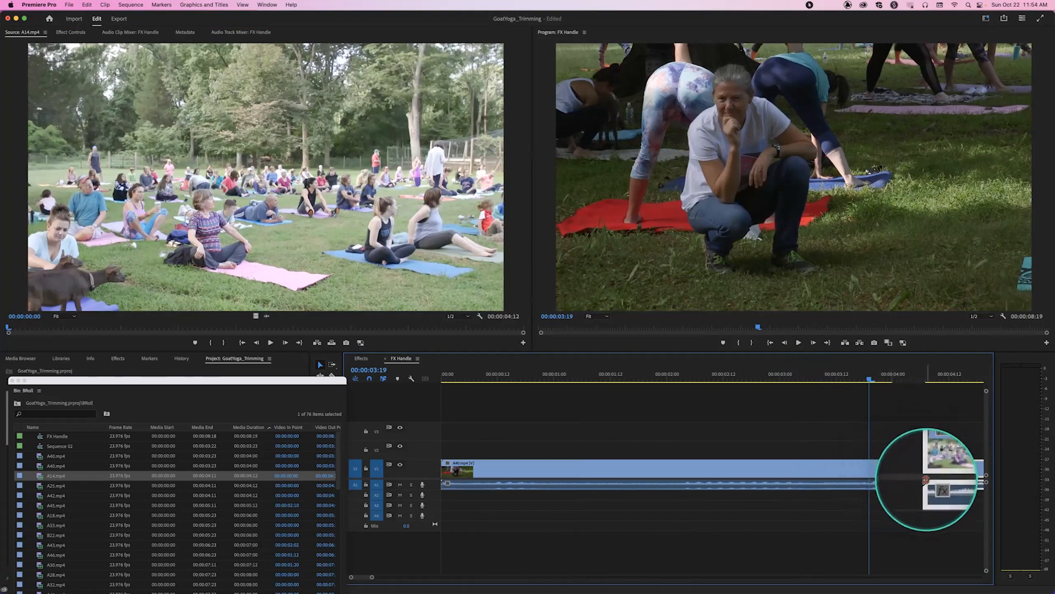
{"action": "left_click_drag", "start_coordinate": [916, 468], "coordinate": [910, 466]}
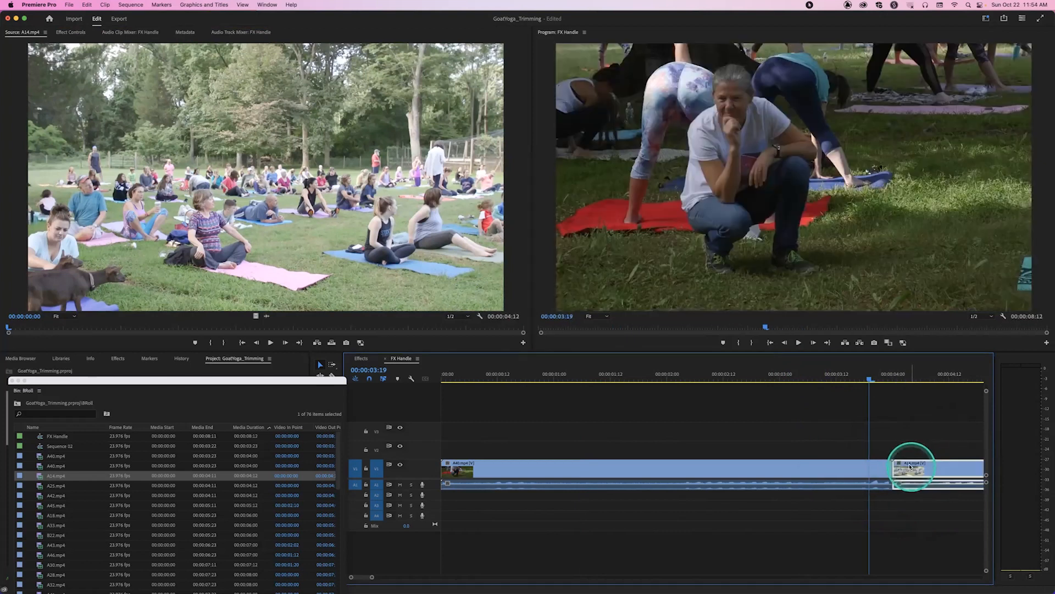
Step: Apply the default video transition at the 00:00:04:00 cut between A40.mp4 and A14.mp4, accepting repeated frames
{"action": "left_click", "coordinate": [892, 382]}
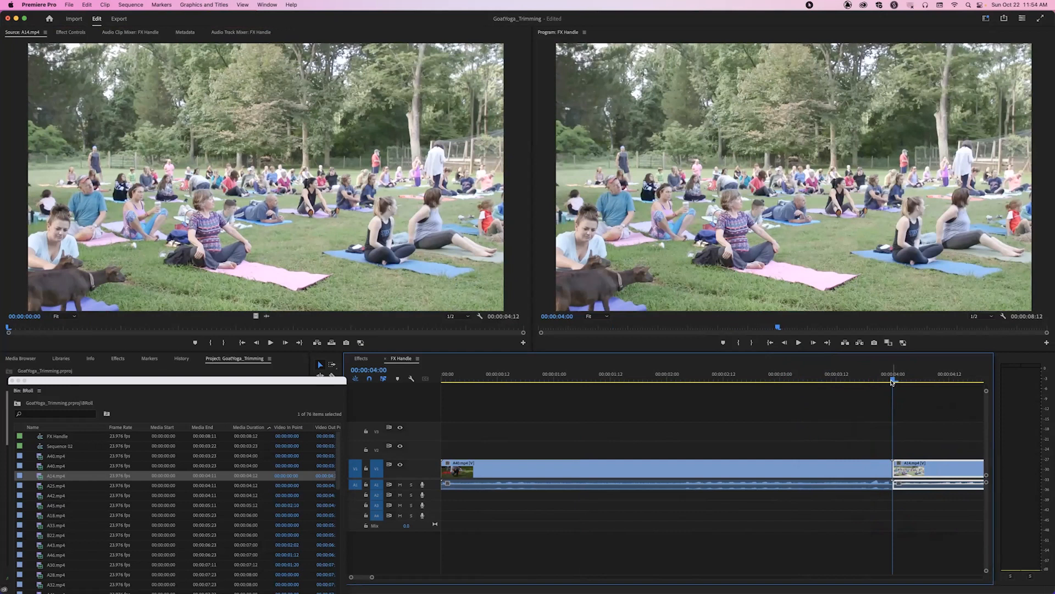
{"action": "left_click", "coordinate": [904, 405]}
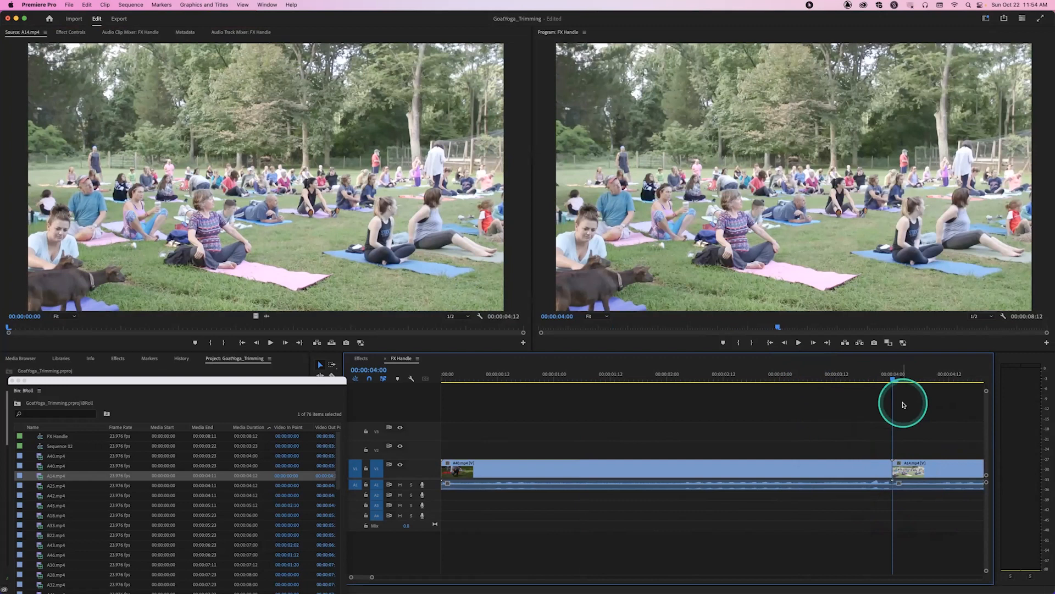
{"action": "key", "text": "super+d"}
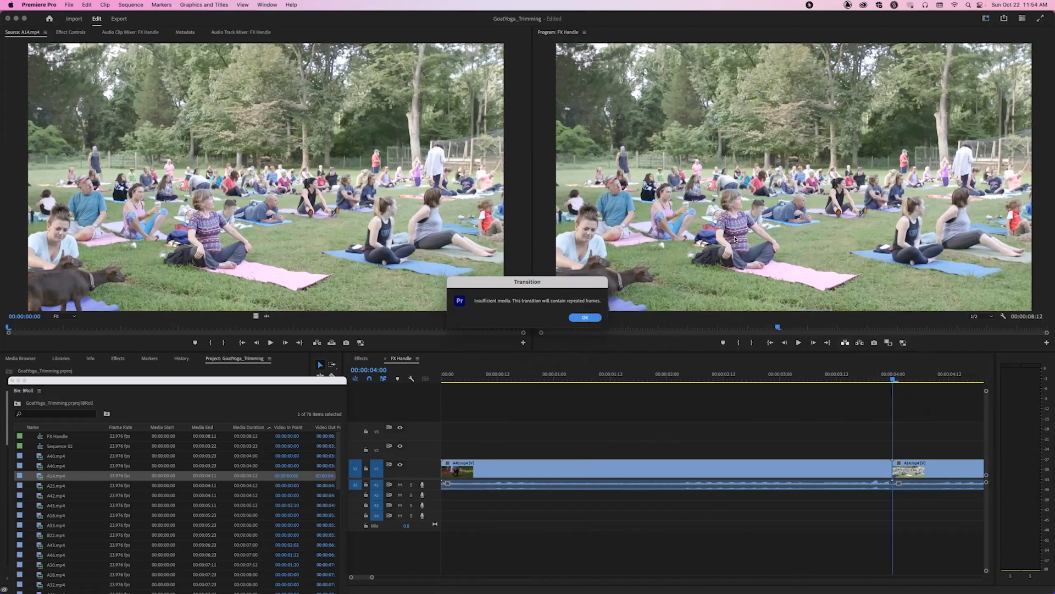
{"action": "left_click", "coordinate": [592, 320]}
{"action": "left_click", "coordinate": [587, 319]}
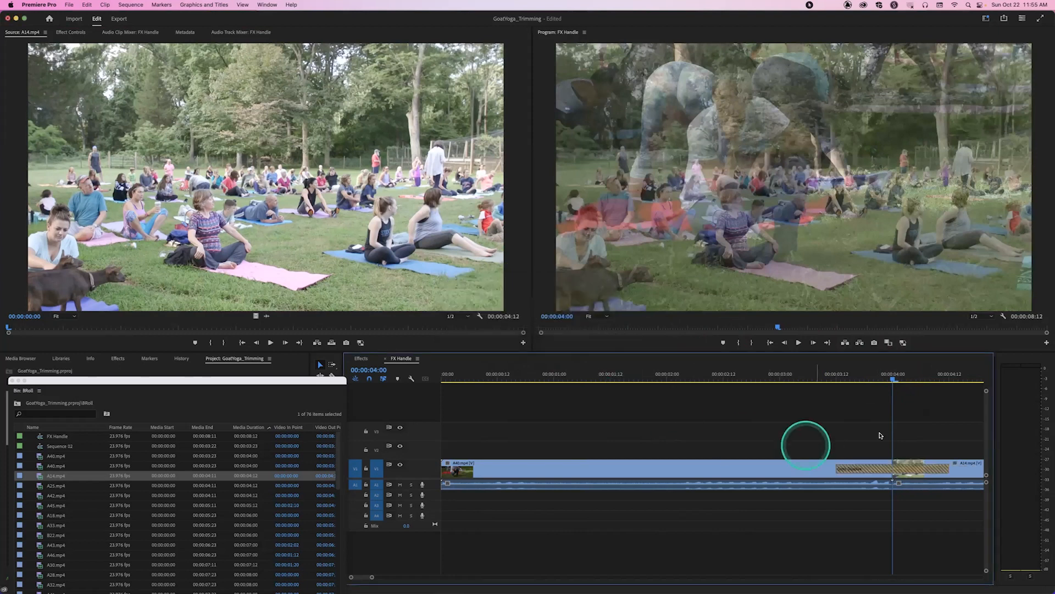
Step: Play and scrub through the Cross Dissolve between A40.mp4 and A14.mp4 to examine how its repeated frames look
{"action": "left_click_drag", "start_coordinate": [874, 376], "coordinate": [804, 377]}
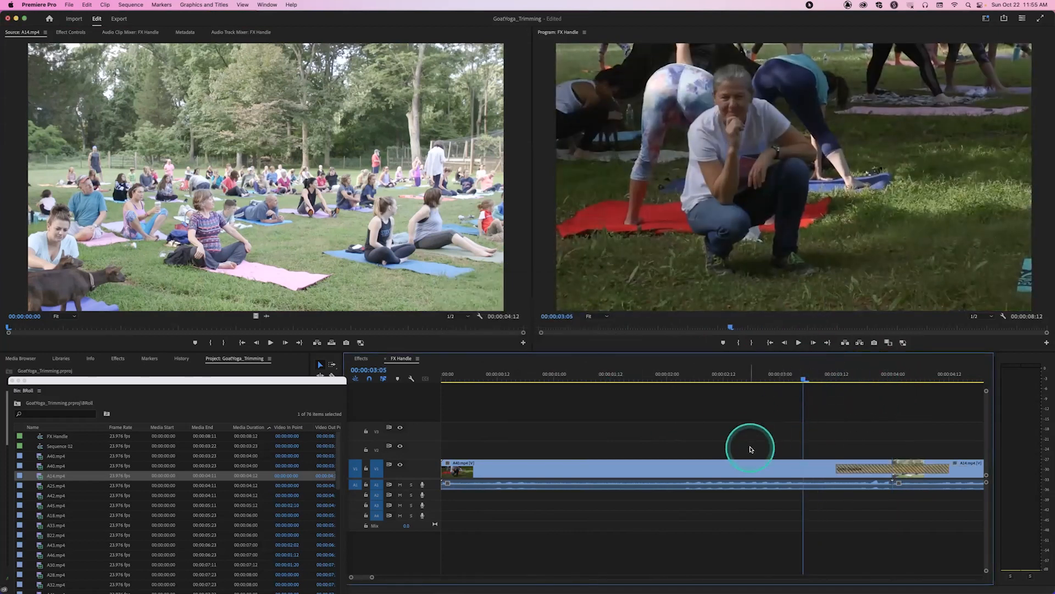
{"action": "key", "text": "minus"}
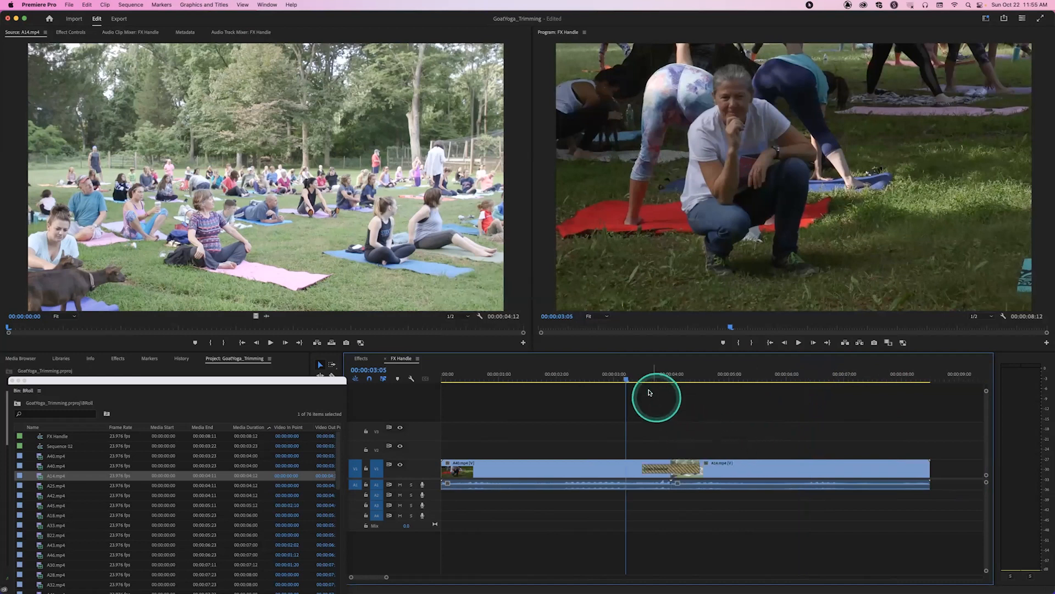
{"action": "mouse_move", "coordinate": [632, 378]}
{"action": "left_mouse_down"}
{"action": "mouse_move", "coordinate": [642, 379]}
{"action": "mouse_move", "coordinate": [611, 377]}
{"action": "left_mouse_up"}
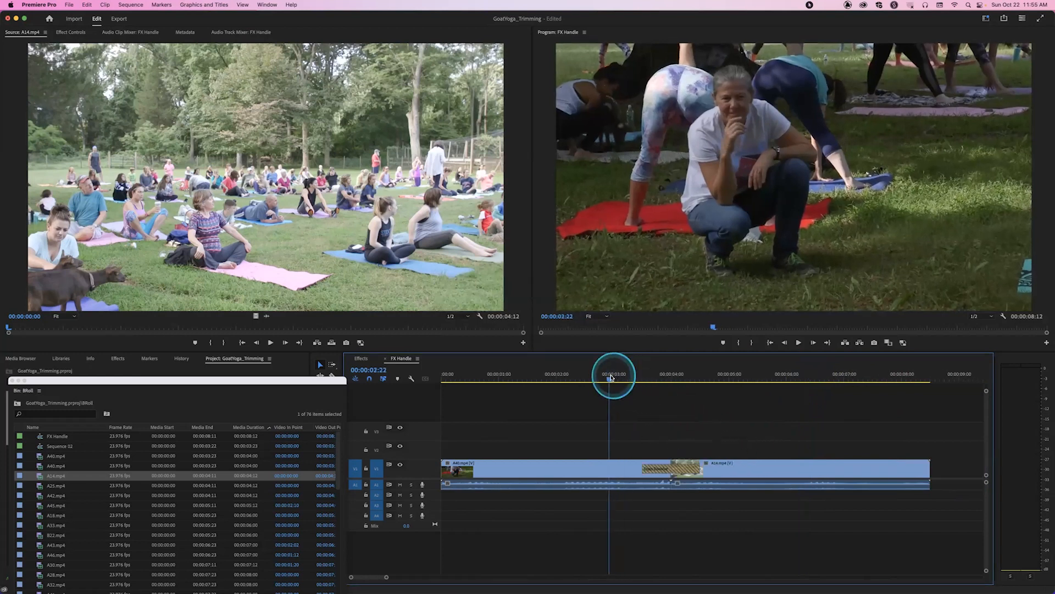
{"action": "key", "text": "space"}
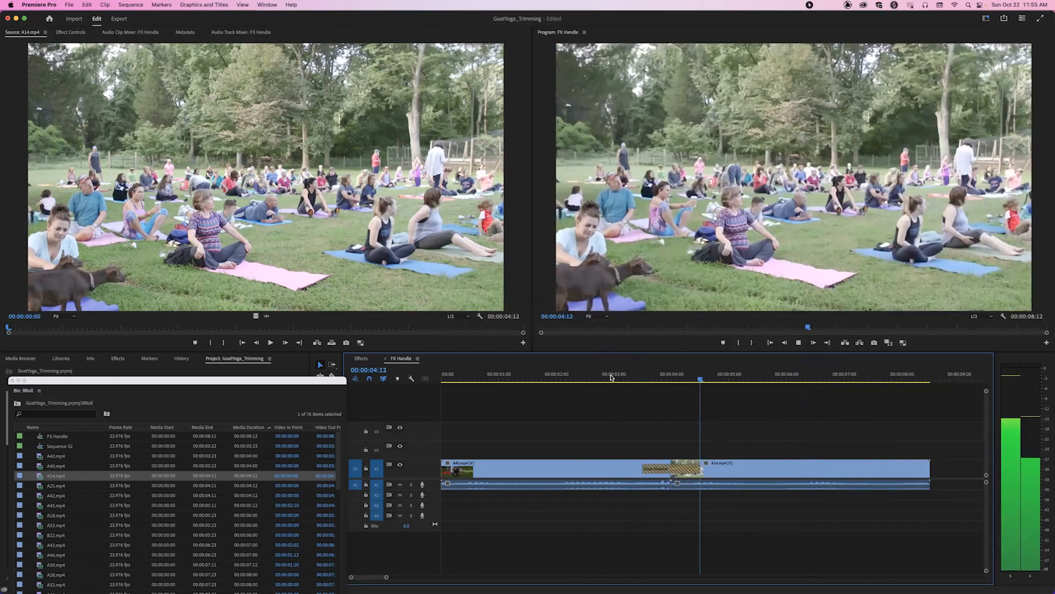
{"action": "left_click_drag", "start_coordinate": [667, 377], "coordinate": [598, 384]}
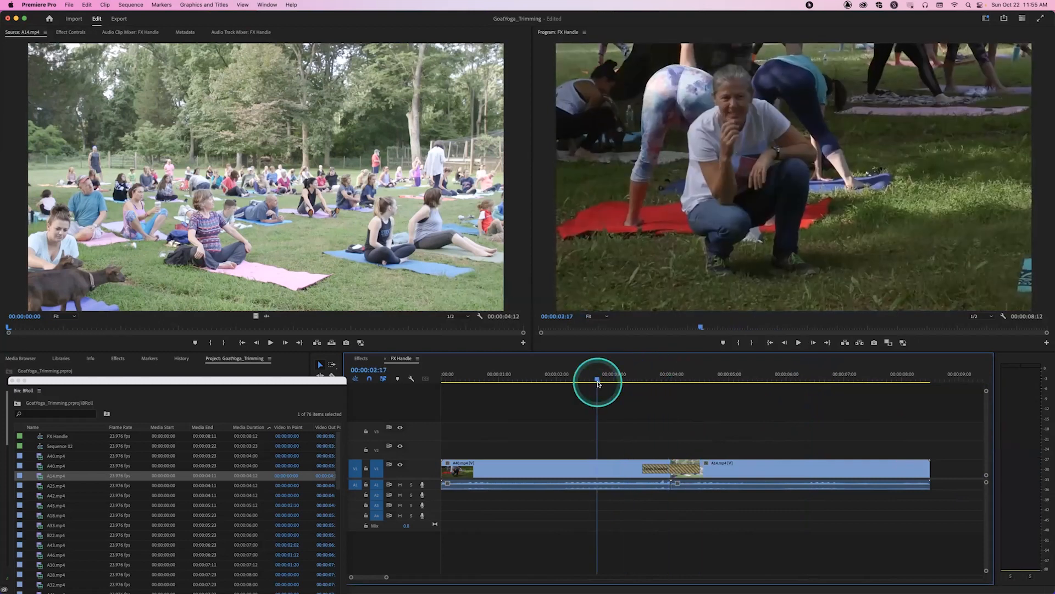
{"action": "key", "text": "space"}
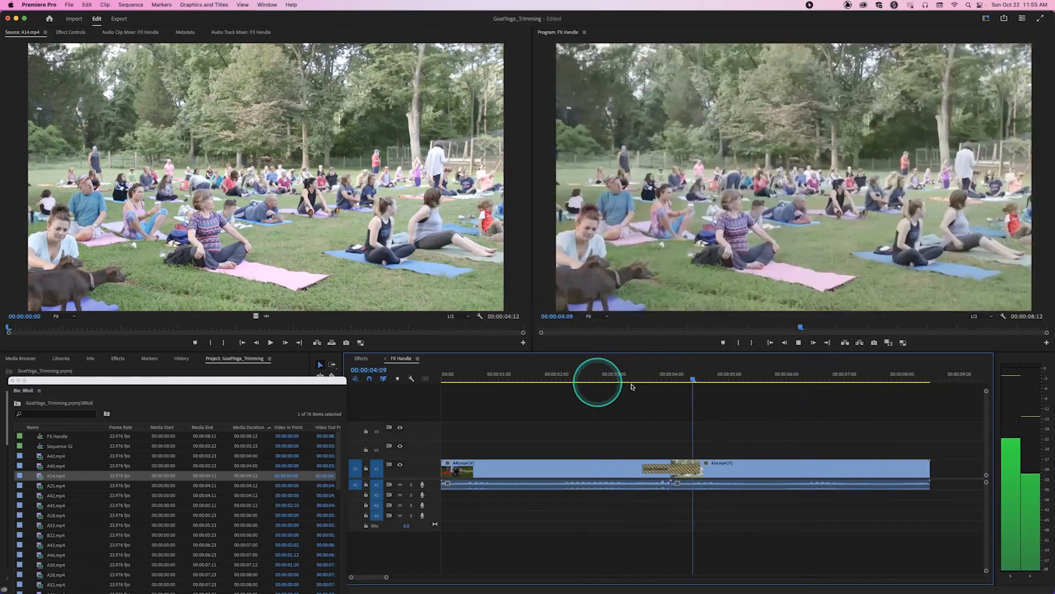
{"action": "left_click_drag", "start_coordinate": [676, 377], "coordinate": [666, 383]}
Step: Lengthen the Cross Dissolve by extending both its end and its start outward from the cut
{"action": "left_click_drag", "start_coordinate": [696, 471], "coordinate": [731, 467]}
{"action": "left_click", "coordinate": [642, 471]}
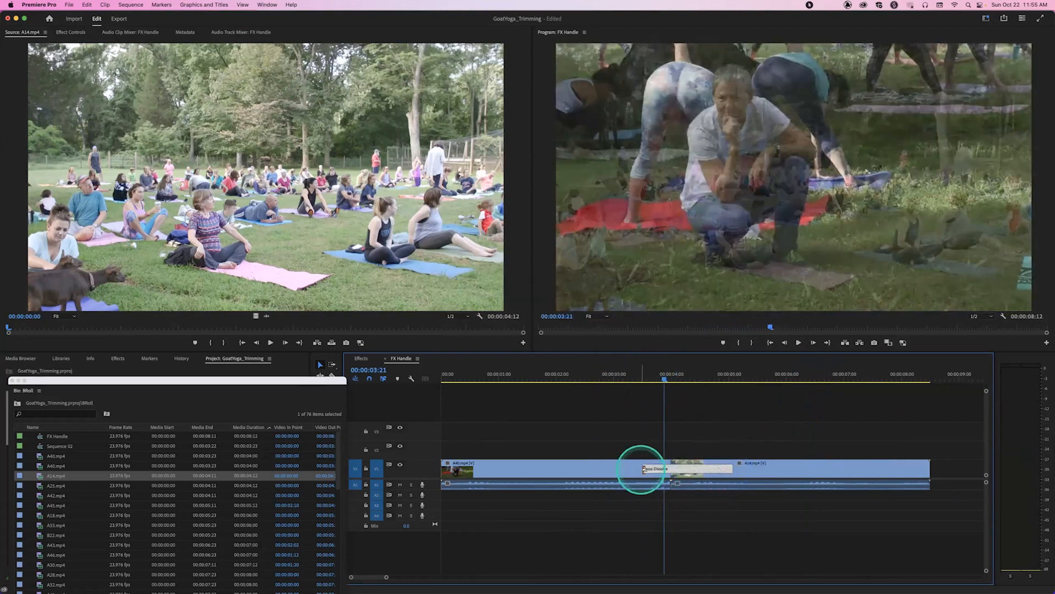
{"action": "left_click_drag", "start_coordinate": [643, 469], "coordinate": [599, 465]}
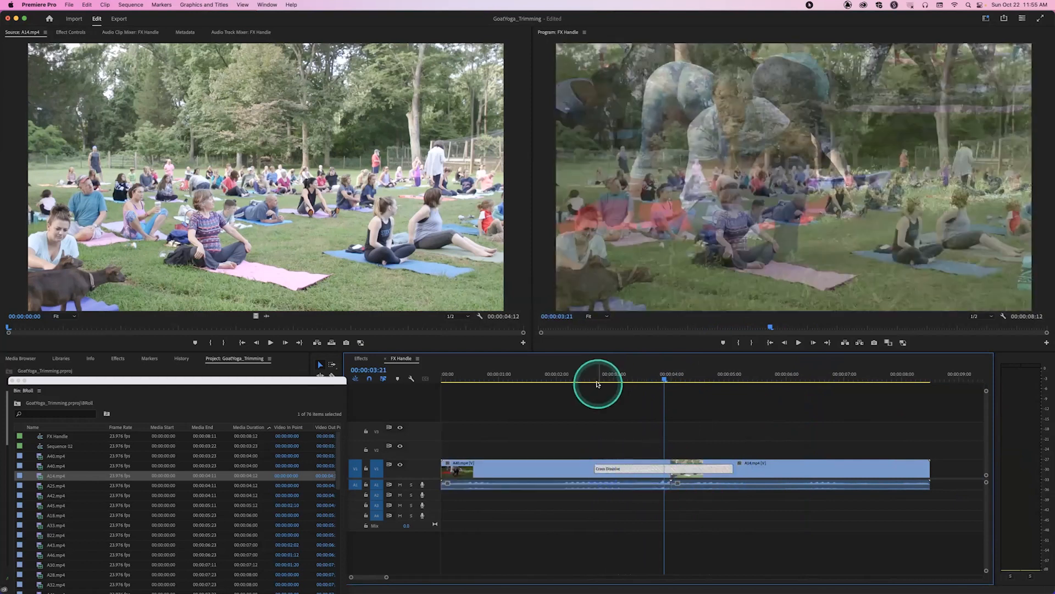
Step: Play the lengthened Cross Dissolve several times to examine freeze frames in the outgoing and incoming clips
{"action": "mouse_move", "coordinate": [566, 377]}
{"action": "left_mouse_down"}
{"action": "mouse_move", "coordinate": [575, 377]}
{"action": "mouse_move", "coordinate": [559, 377]}
{"action": "left_mouse_up"}
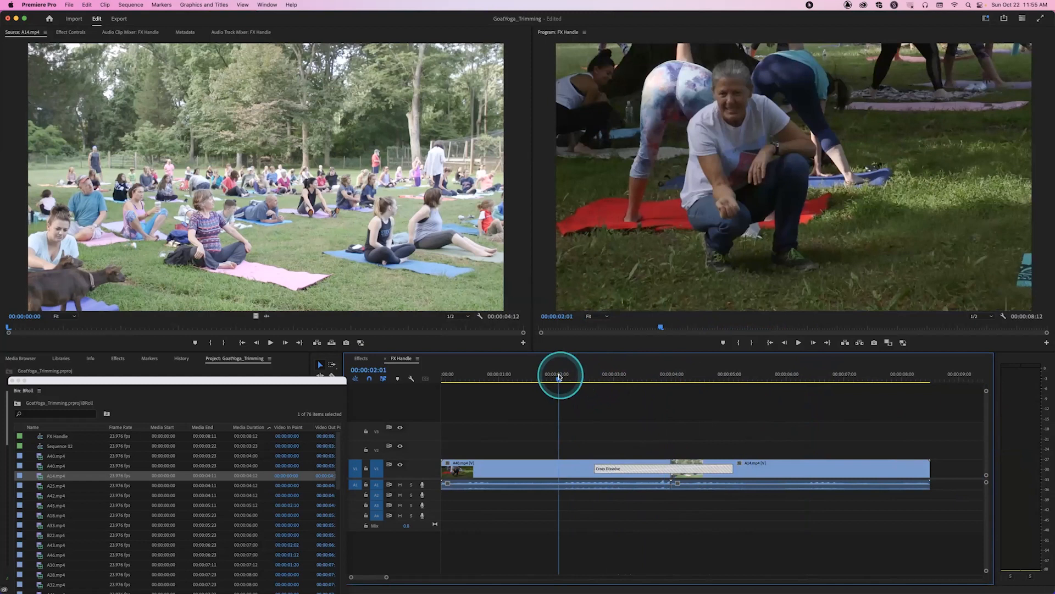
{"action": "key", "text": "space"}
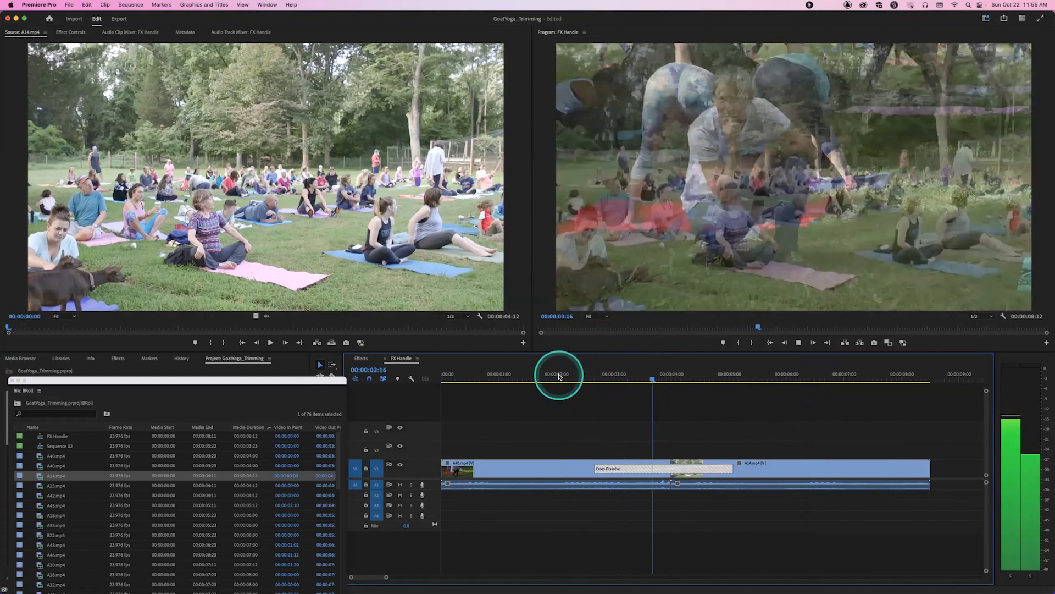
{"action": "left_click", "coordinate": [559, 376]}
{"action": "left_click", "coordinate": [625, 375]}
{"action": "left_click", "coordinate": [583, 379]}
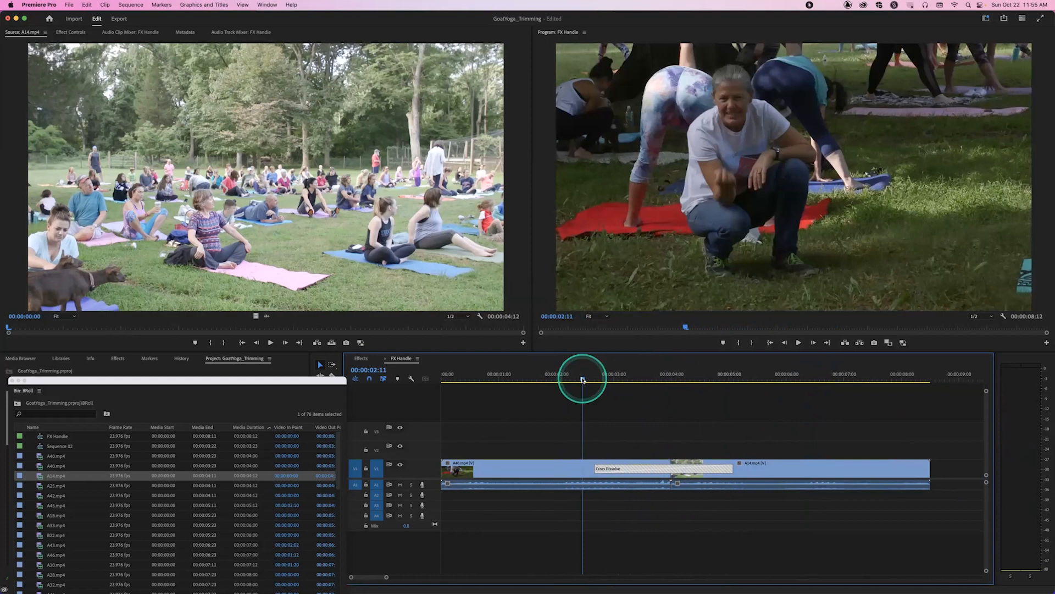
{"action": "key", "text": "space"}
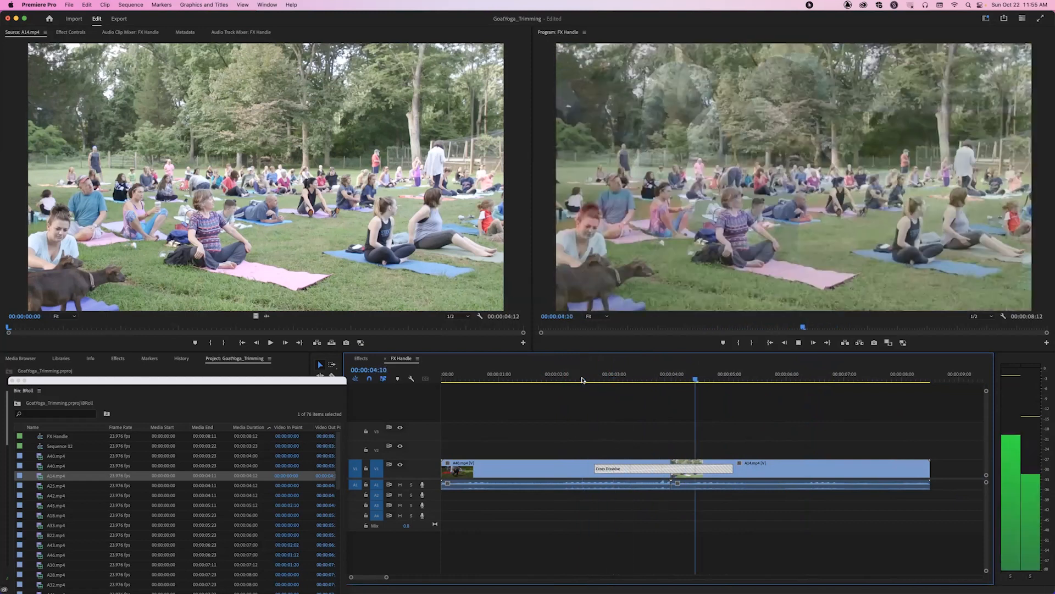
{"action": "key", "text": "space"}
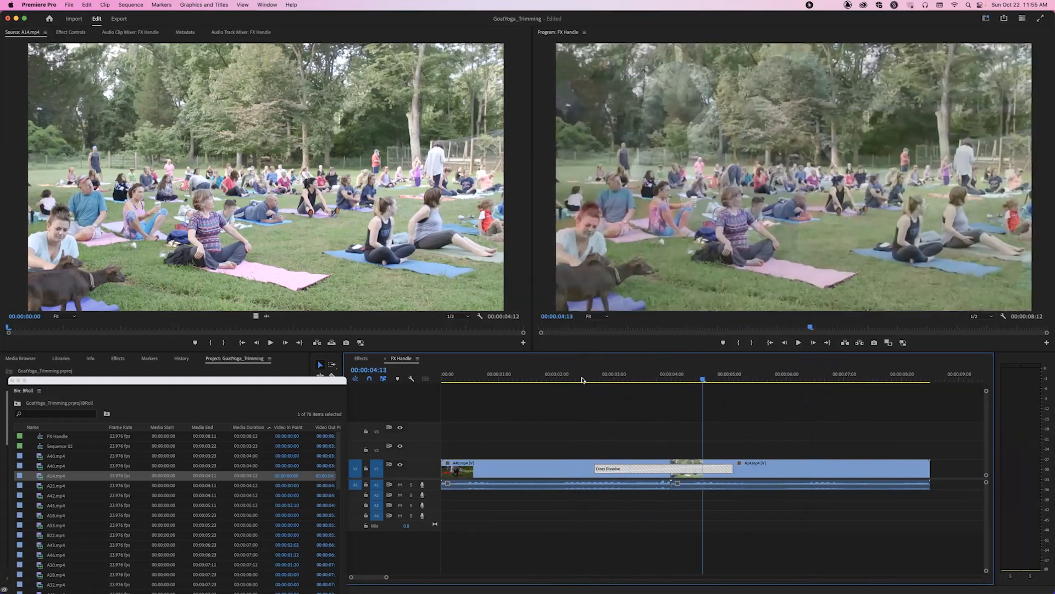
{"action": "left_click_drag", "start_coordinate": [582, 380], "coordinate": [624, 454]}
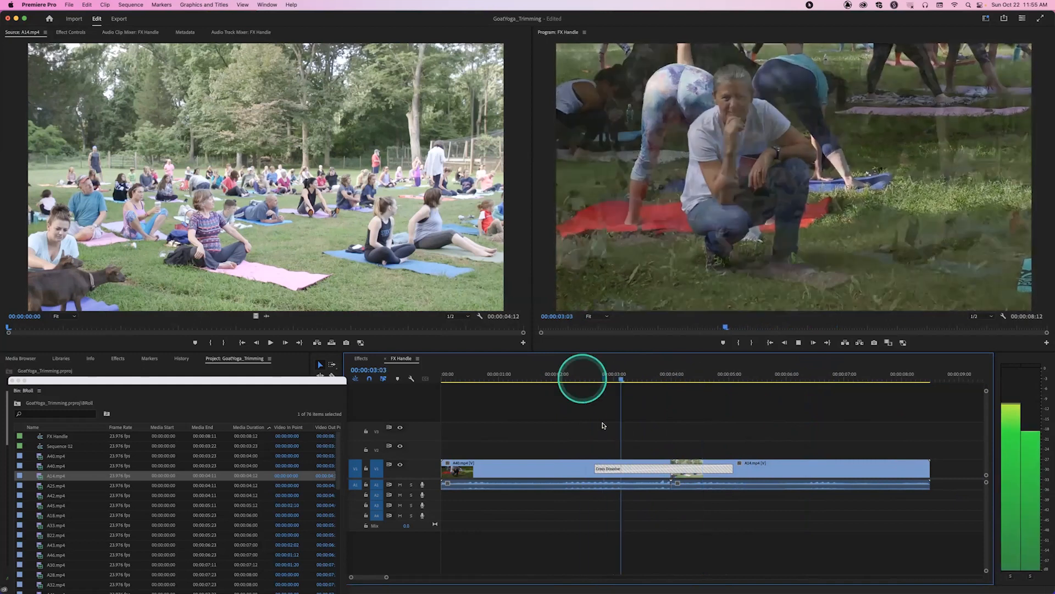
Step: Undo both length changes to the Cross Dissolve and delete the transition from the cut
{"action": "key", "text": "super+z"}
{"action": "key", "text": "super+z"}
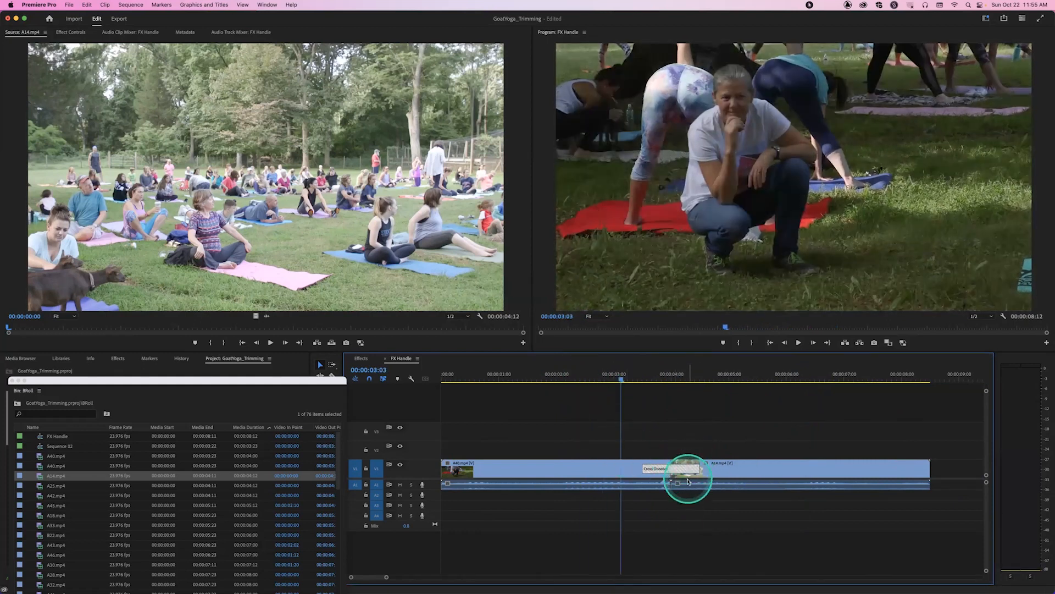
{"action": "left_click", "coordinate": [674, 471]}
{"action": "key", "text": "Delete"}
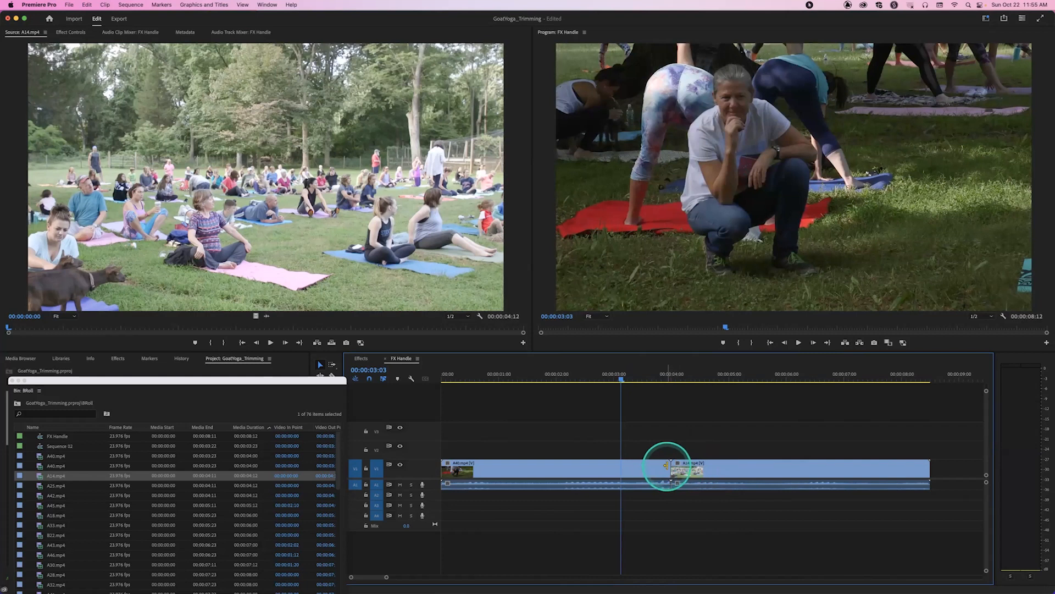
Step: Ripple-trim 10 frames off both the end of A40.mp4 and the start of A14.mp4, and apply the default Cross Dissolve at their cut
{"action": "mouse_move", "coordinate": [666, 465]}
{"action": "left_mouse_down"}
{"action": "mouse_move", "coordinate": [639, 466]}
{"action": "mouse_move", "coordinate": [677, 468]}
{"action": "left_mouse_up"}
{"action": "left_click", "coordinate": [646, 378]}
{"action": "left_click_drag", "start_coordinate": [646, 379], "coordinate": [649, 379]}
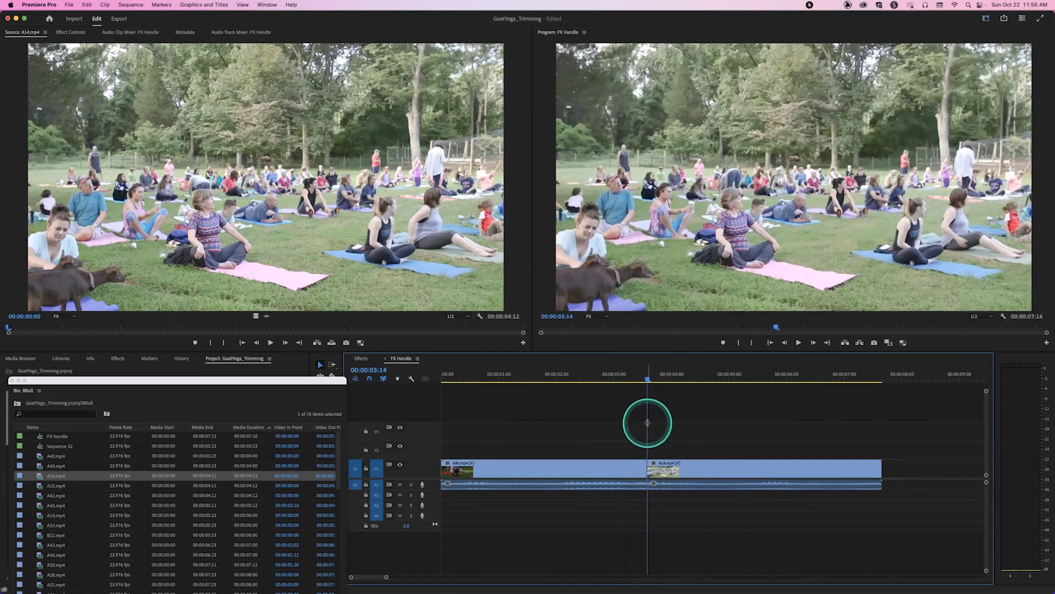
{"action": "key", "text": "super+d"}
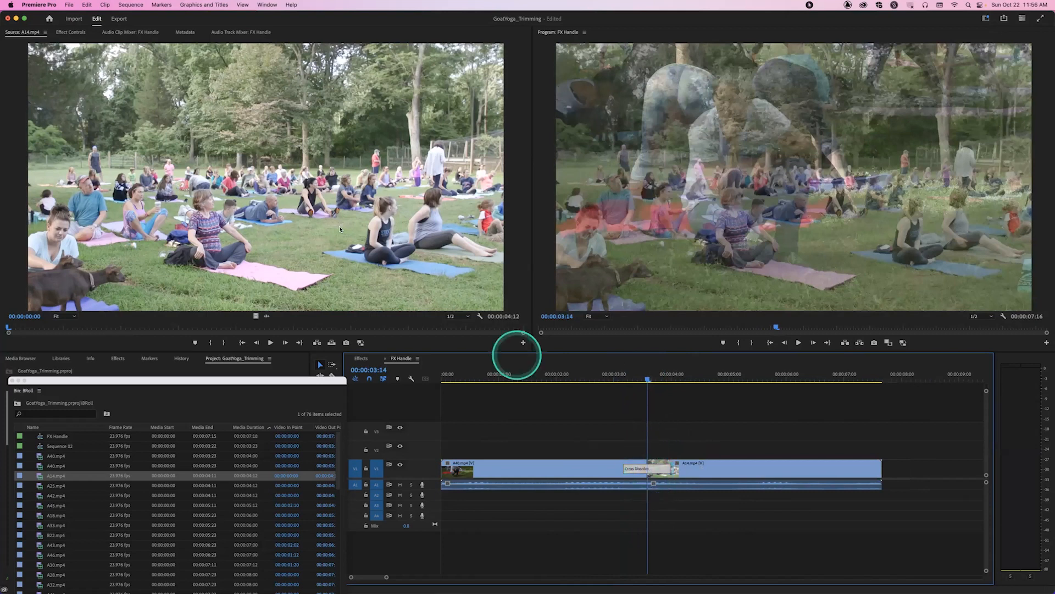
Step: Show the new Cross Dissolve in Effect Controls to examine its clip overlap, and play the sequence through the transition
{"action": "left_click", "coordinate": [75, 35]}
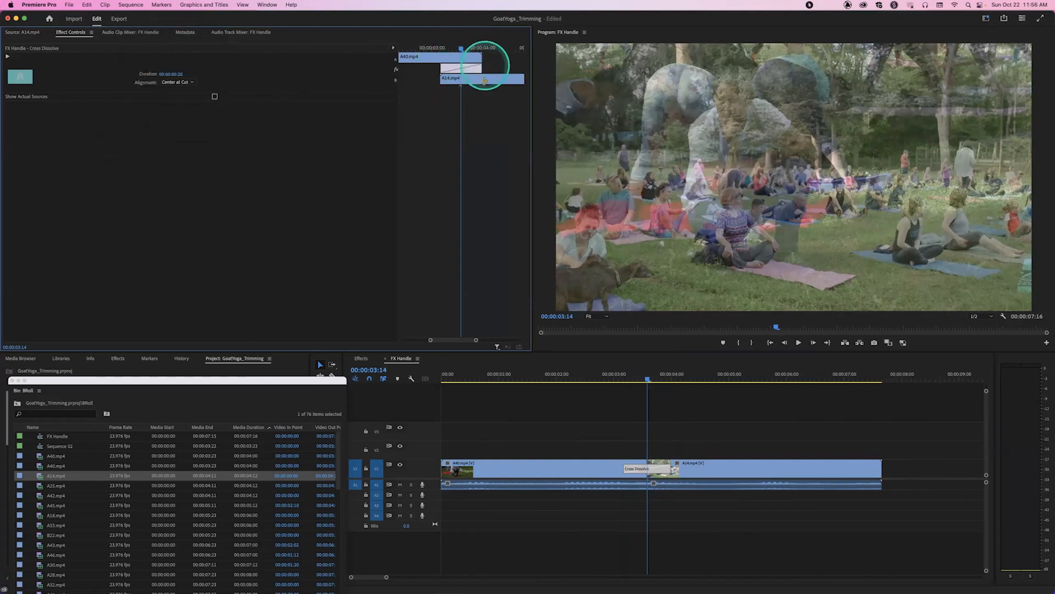
{"action": "left_click", "coordinate": [617, 375]}
{"action": "left_click_drag", "start_coordinate": [617, 375], "coordinate": [606, 376]}
{"action": "key", "text": "space"}
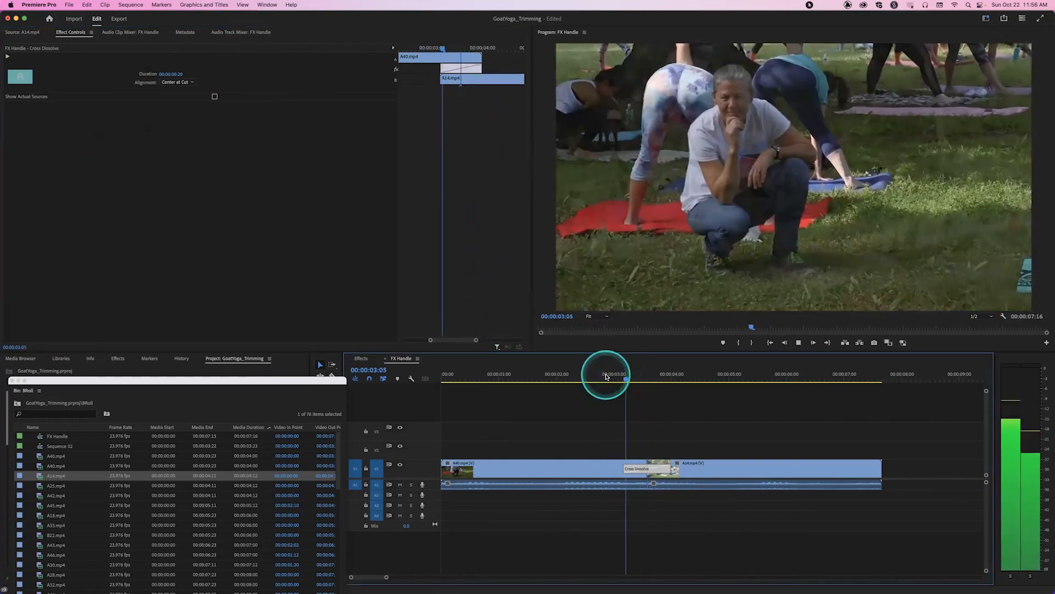
{"action": "key", "text": "super+space"}
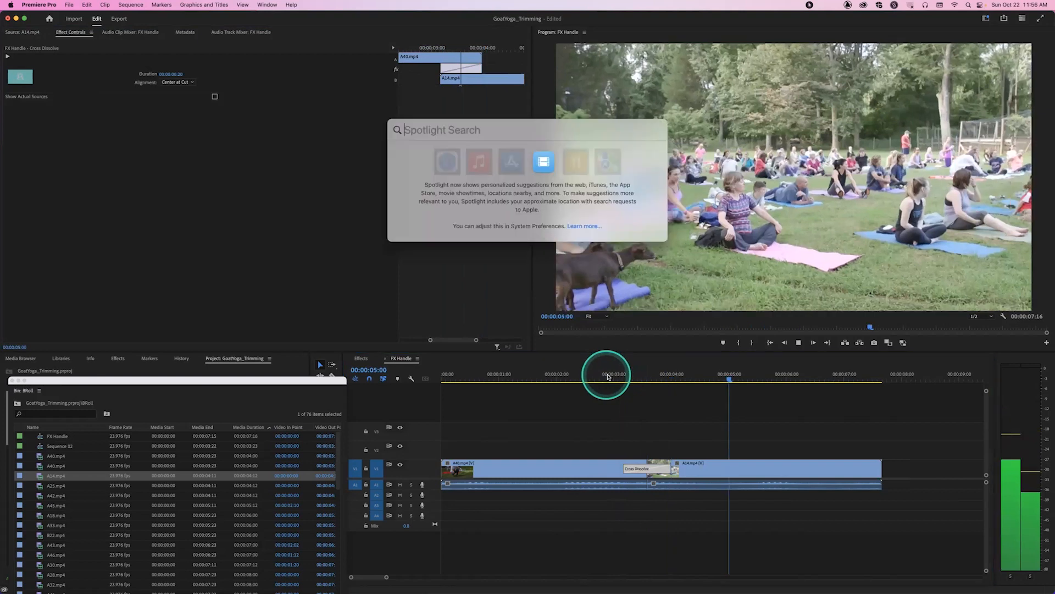
{"action": "left_click", "coordinate": [507, 306]}
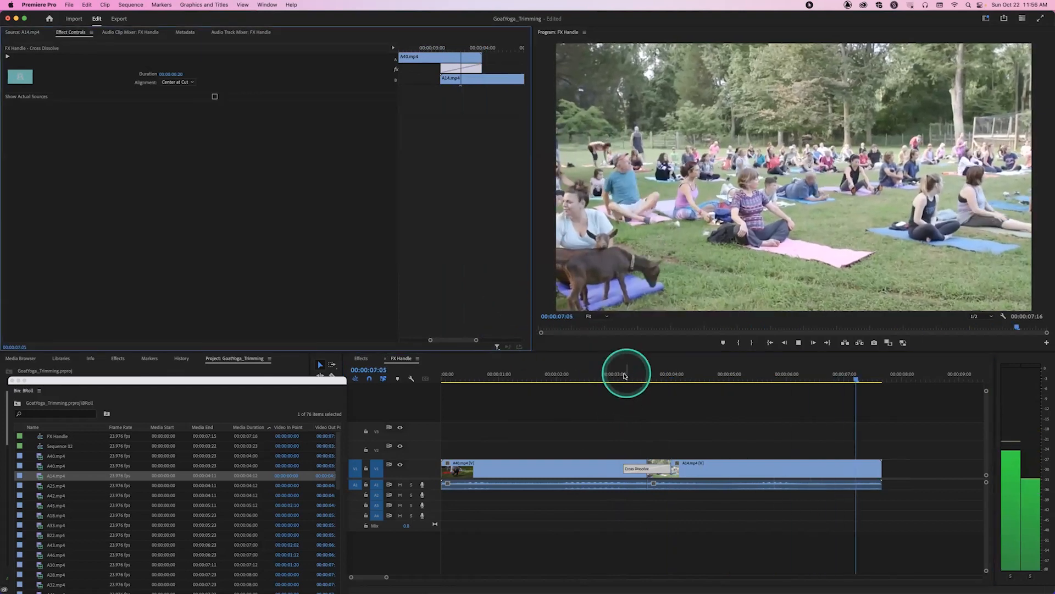
Step: Replay the FX Handle sequence from just before the Cross Dissolve and stop once the transition has finished
{"action": "left_click_drag", "start_coordinate": [624, 375], "coordinate": [618, 377]}
{"action": "key", "text": "space"}
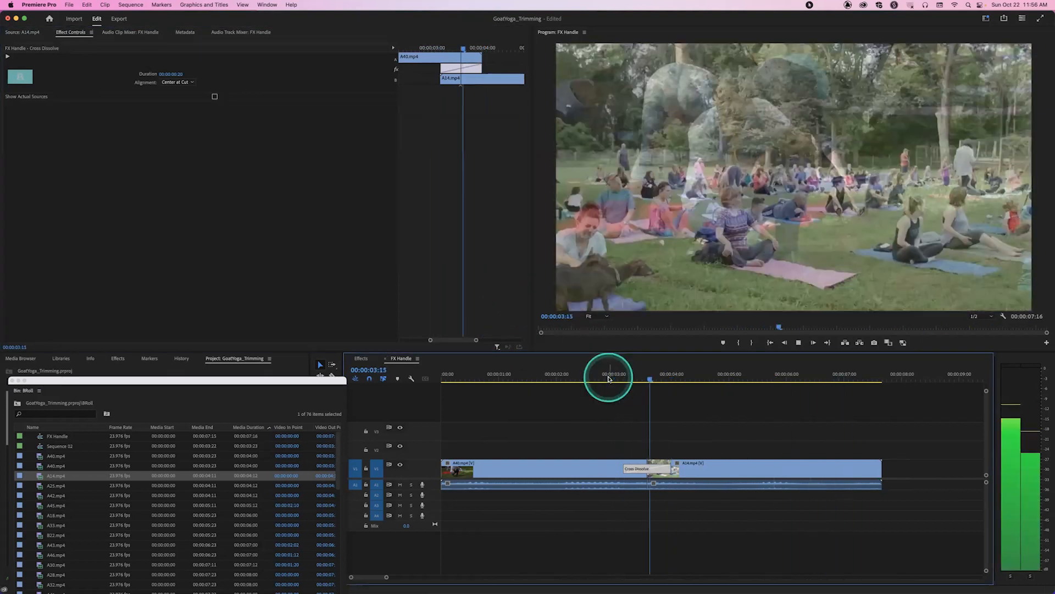
{"action": "key", "text": "space"}
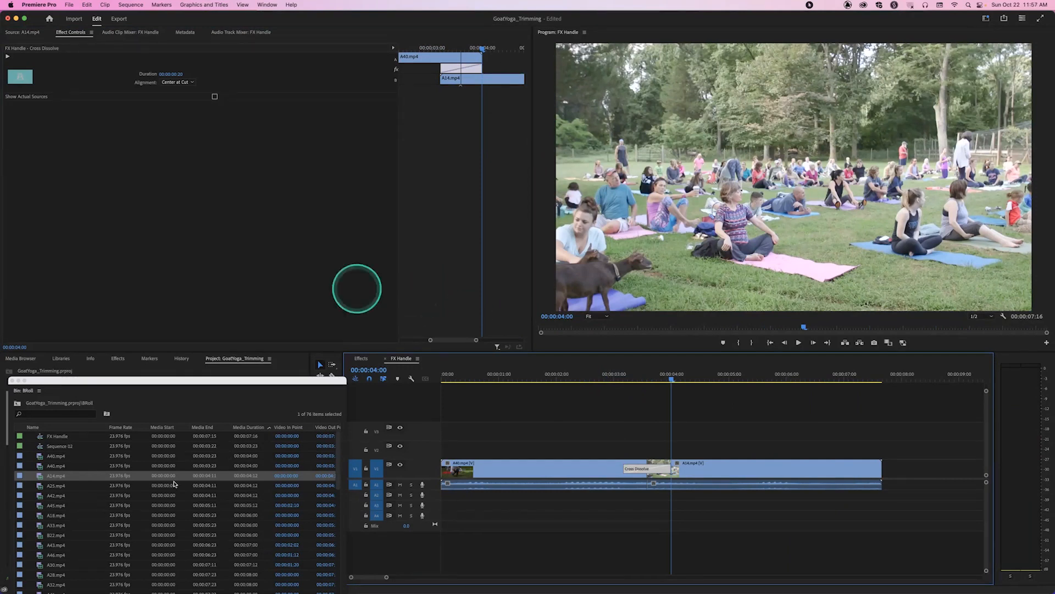
Step: Load A45.mp4 in the Source monitor and skim the footage before and inside its marked range
{"action": "double_click", "coordinate": [38, 505]}
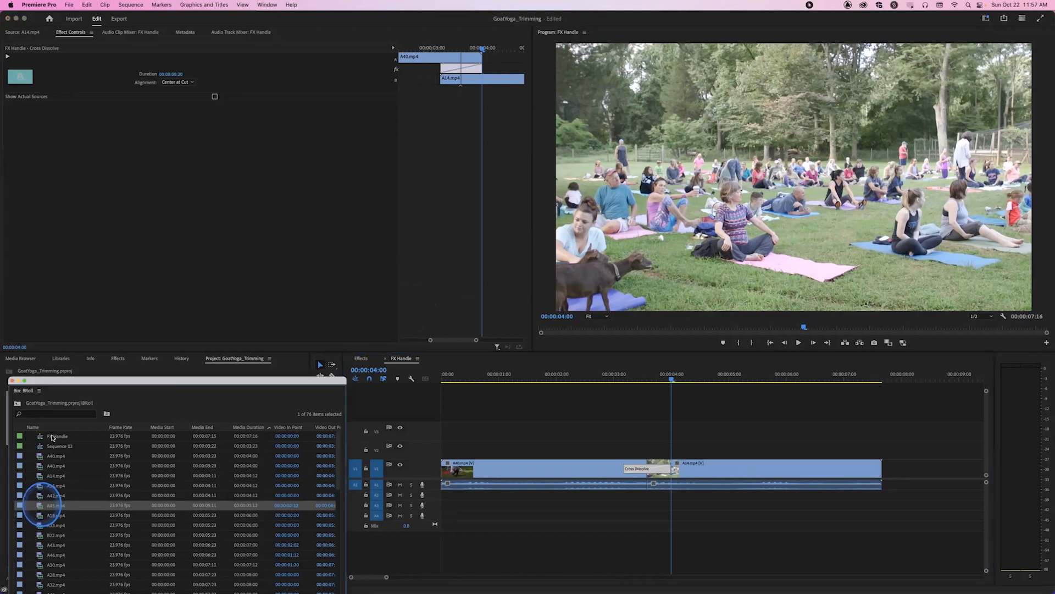
{"action": "left_click", "coordinate": [74, 329]}
{"action": "left_click", "coordinate": [282, 326]}
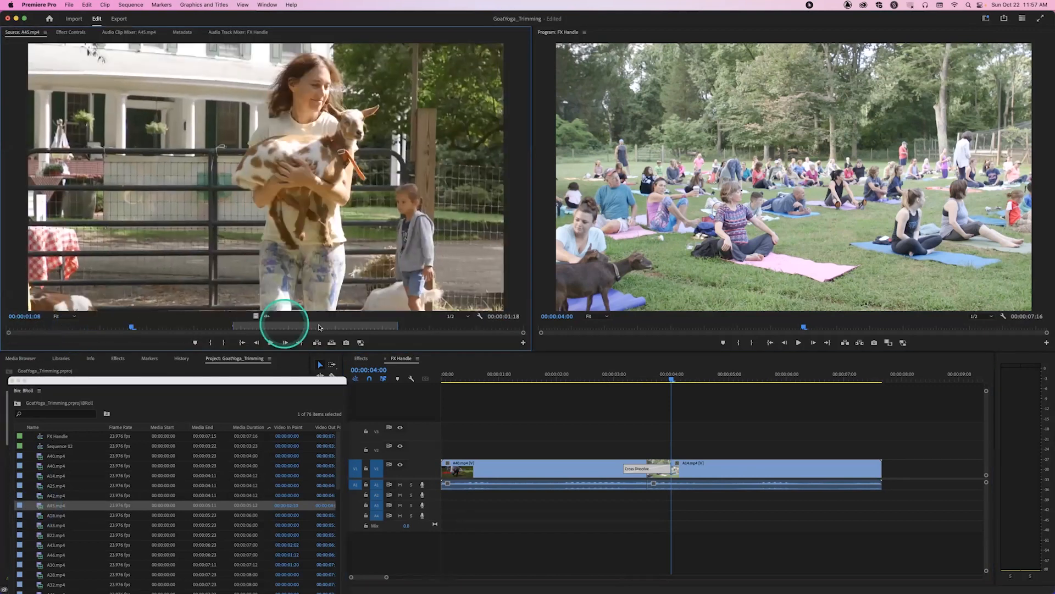
{"action": "left_click", "coordinate": [311, 327]}
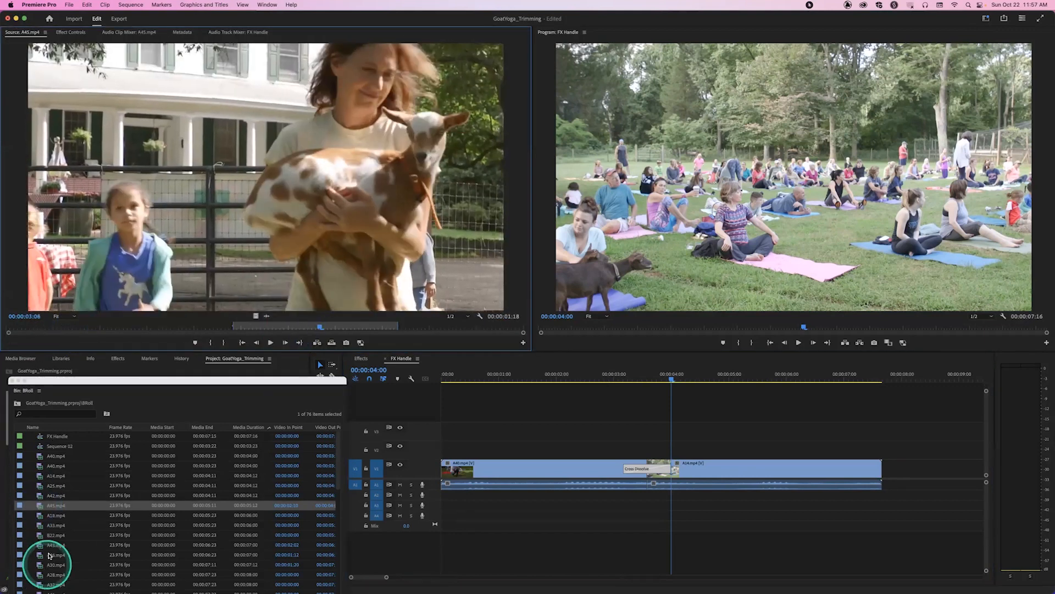
Step: Load B25.mp4 in the Source monitor and mark an In point at 00:00:01:18 and an Out point at about 00:00:07:06
{"action": "scroll", "coordinate": [44, 571], "scroll_direction": "down", "scroll_amount": 5}
{"action": "left_click_drag", "start_coordinate": [41, 570], "coordinate": [92, 323]}
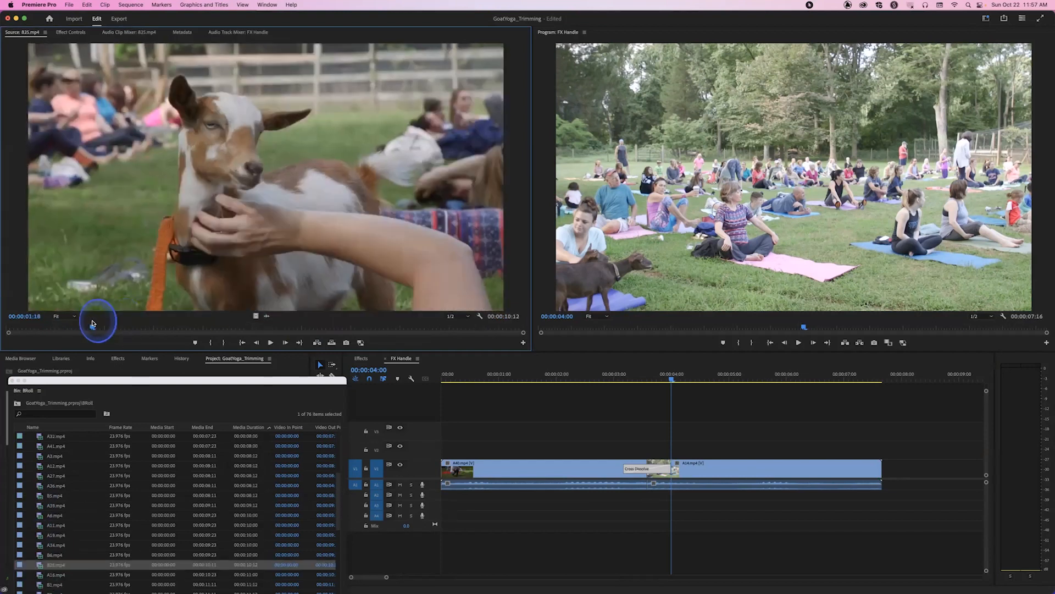
{"action": "key", "text": "i"}
{"action": "left_click", "coordinate": [141, 326]}
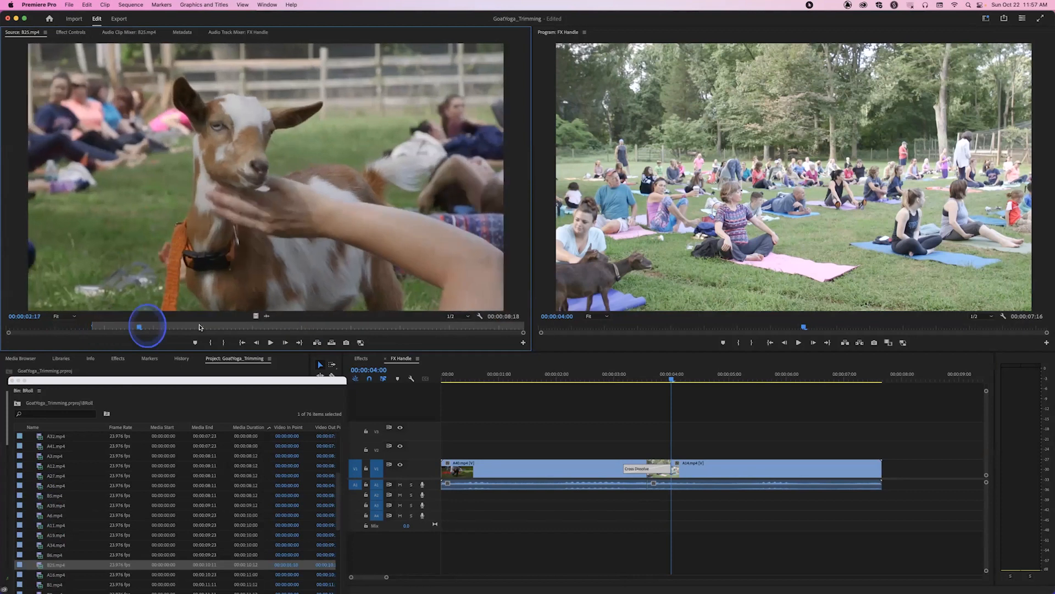
{"action": "left_click", "coordinate": [363, 326]}
{"action": "key", "text": "o"}
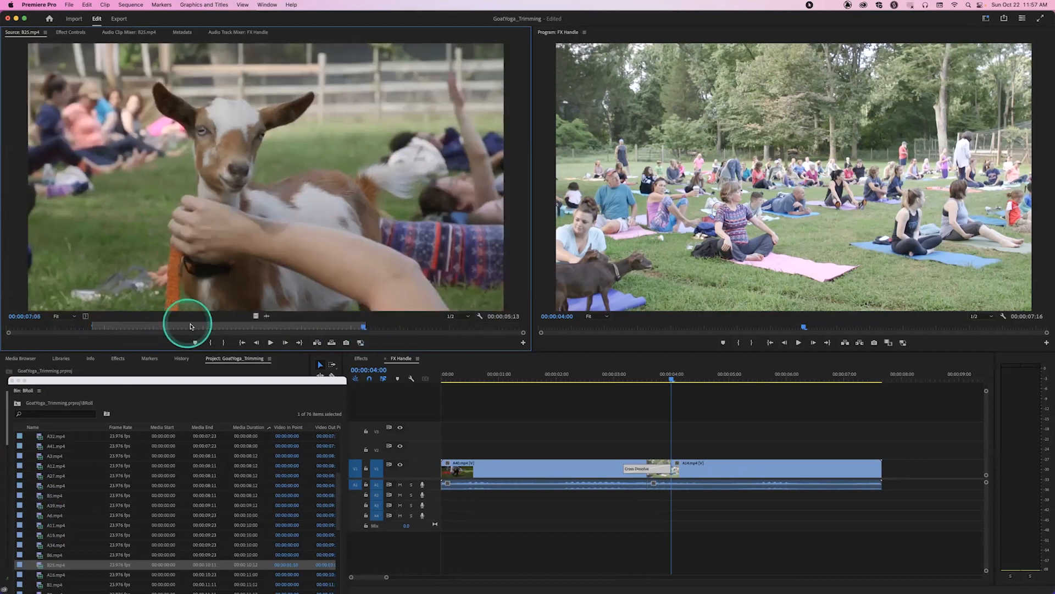
Step: Scrub B25.mp4 inside its marked range and across the unused footage before the In point and after the Out point to examine the handles
{"action": "left_click", "coordinate": [109, 329]}
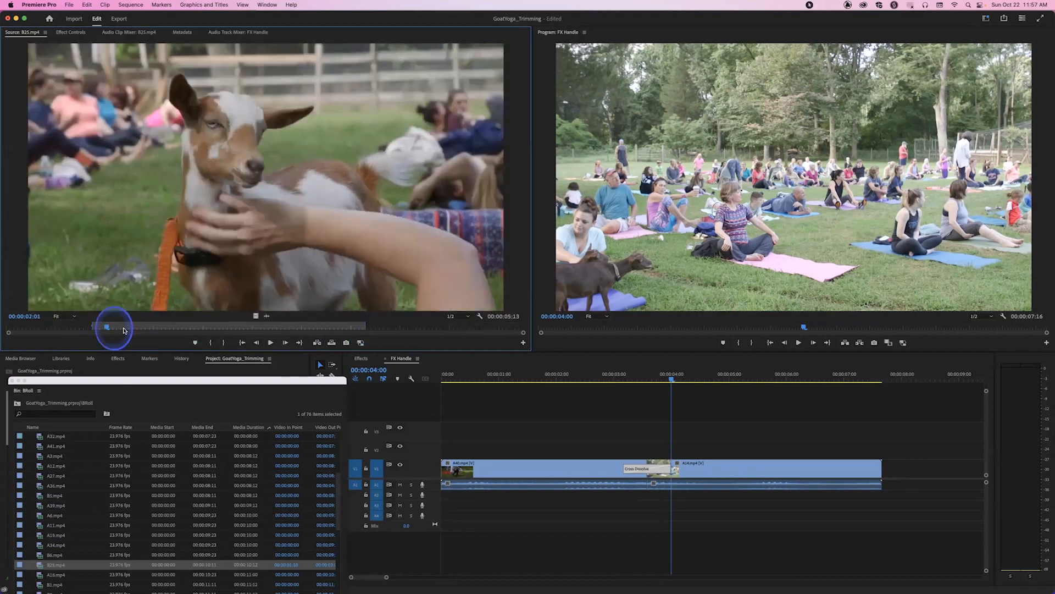
{"action": "left_click", "coordinate": [275, 329]}
{"action": "left_click", "coordinate": [165, 328]}
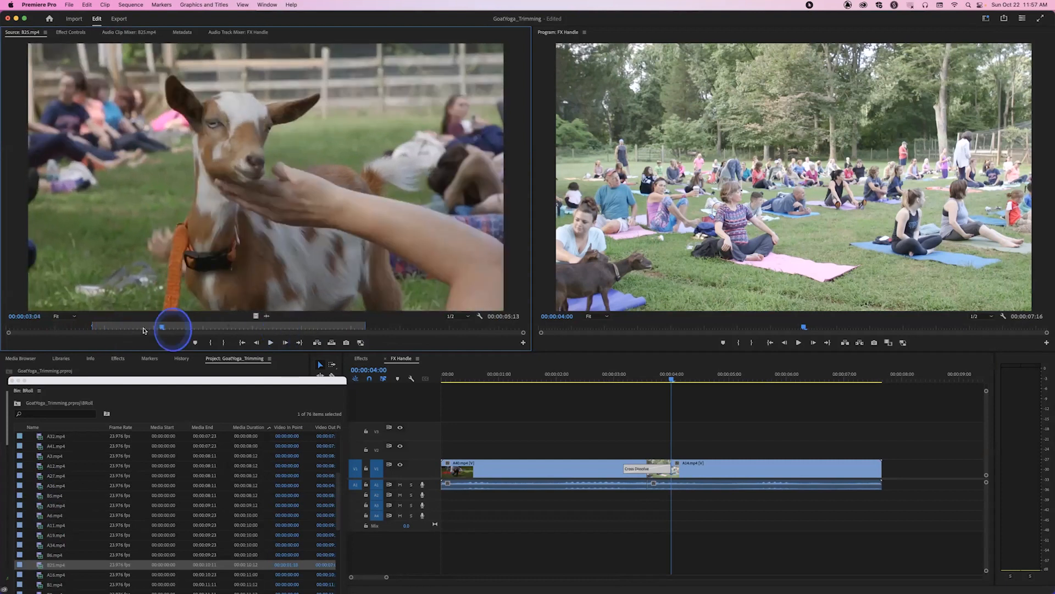
{"action": "left_click", "coordinate": [61, 328]}
{"action": "left_click_drag", "start_coordinate": [30, 328], "coordinate": [460, 327]}
{"action": "left_click_drag", "start_coordinate": [251, 330], "coordinate": [305, 327]}
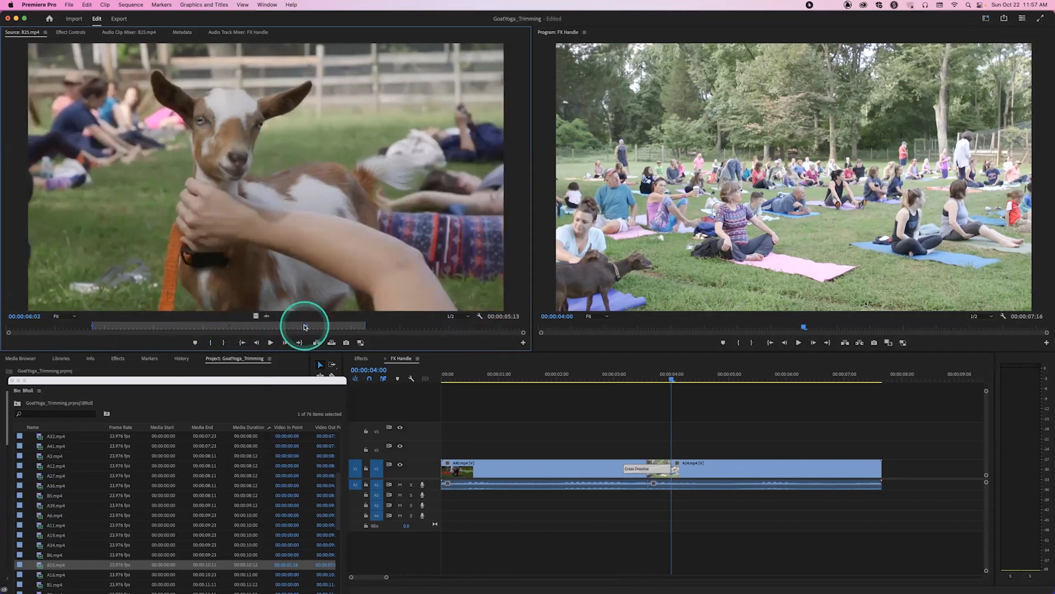
{"action": "left_click", "coordinate": [632, 447]}
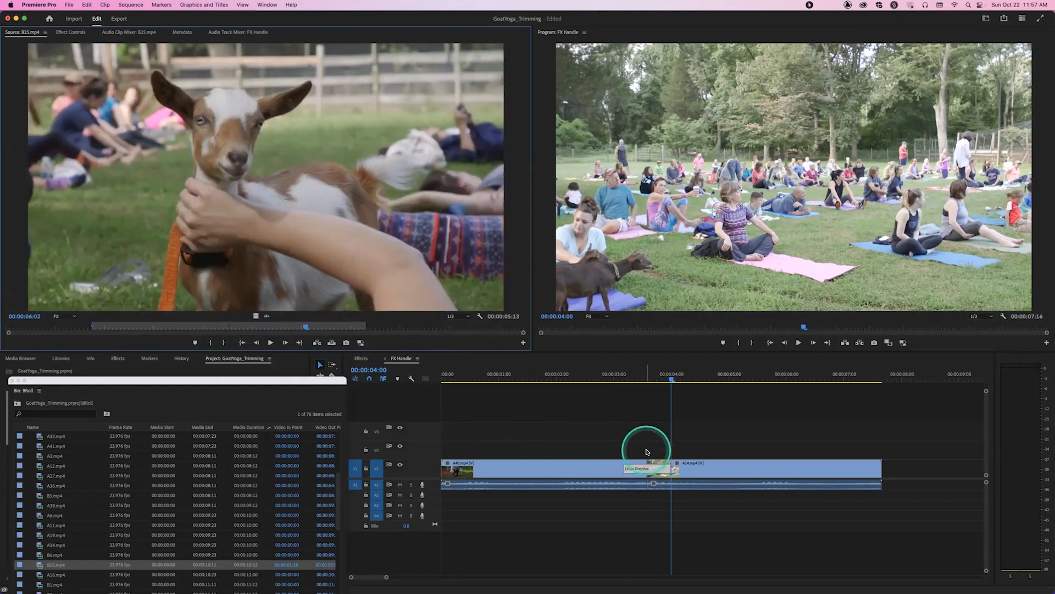
Step: Remove the Cross Dissolve between the two video clips in the FX Handle sequence and move the playhead to 00:00:03:03
{"action": "left_click", "coordinate": [653, 470]}
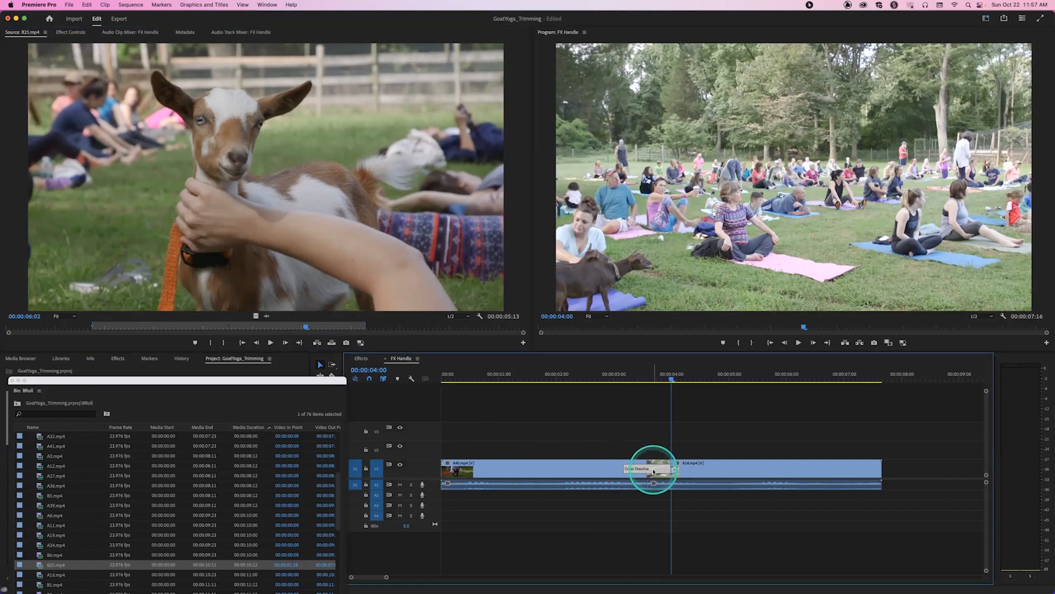
{"action": "key", "text": "Delete"}
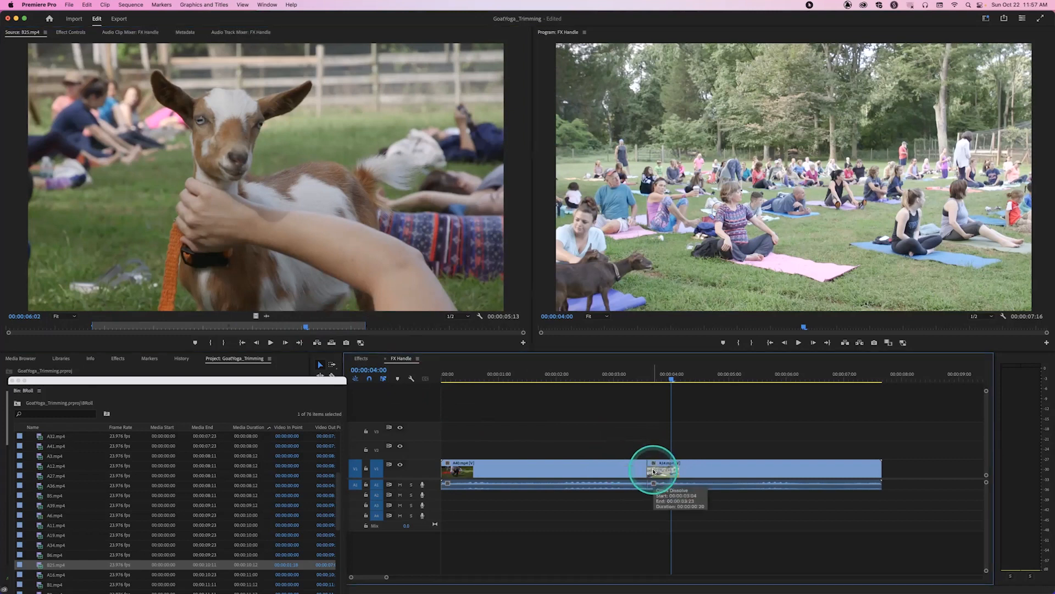
{"action": "left_click", "coordinate": [624, 377]}
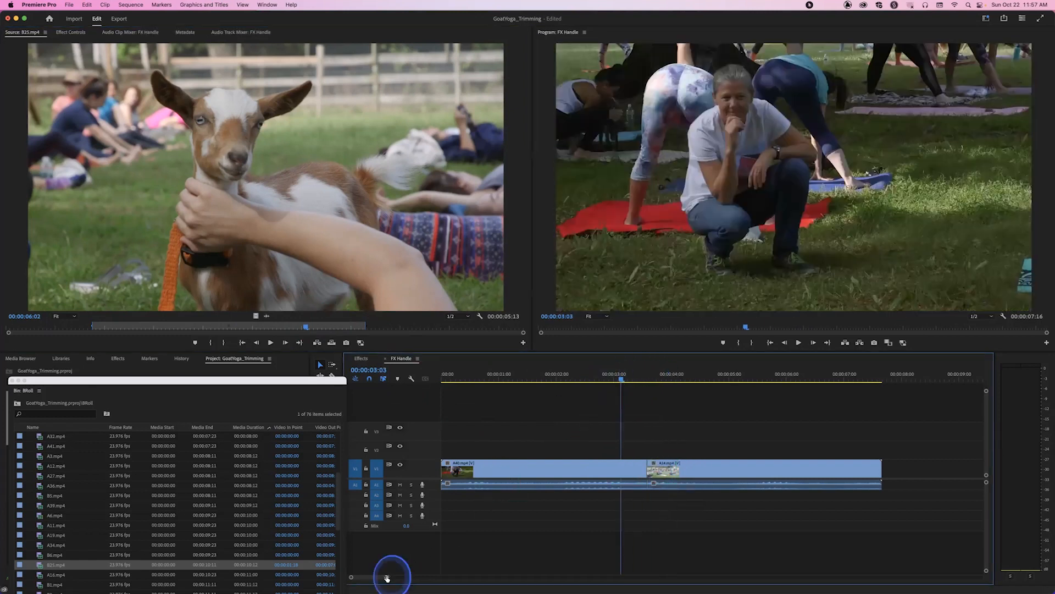
{"action": "left_click_drag", "start_coordinate": [389, 576], "coordinate": [401, 576]}
Step: Switch to the Effects sequence and examine the V2 clip with Cross Dissolves on both ends at 00:00:51:10
{"action": "left_click", "coordinate": [365, 360]}
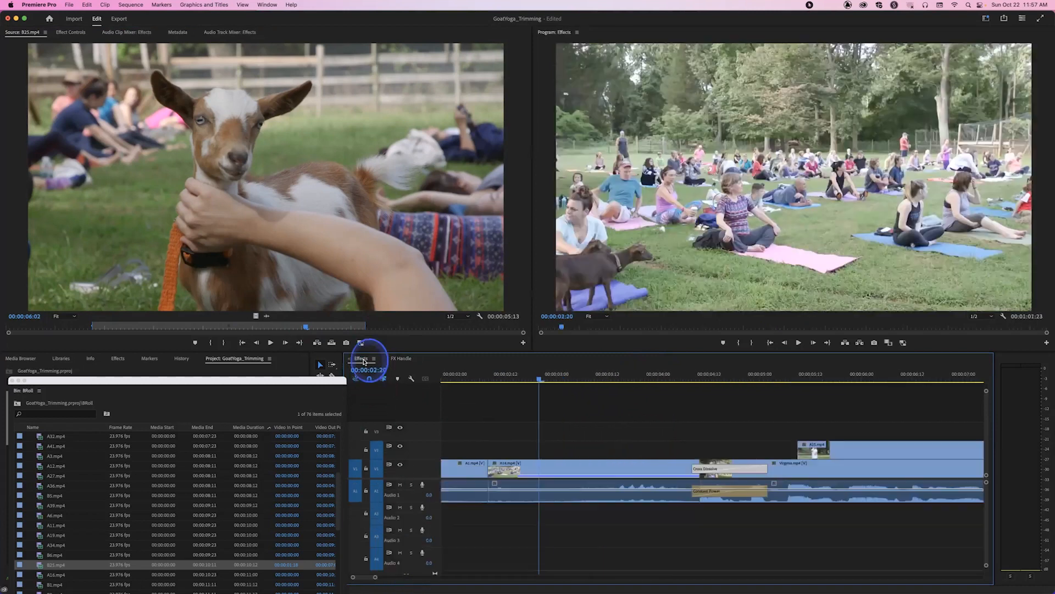
{"action": "left_click_drag", "start_coordinate": [376, 579], "coordinate": [445, 576]}
{"action": "left_click_drag", "start_coordinate": [576, 376], "coordinate": [547, 453]}
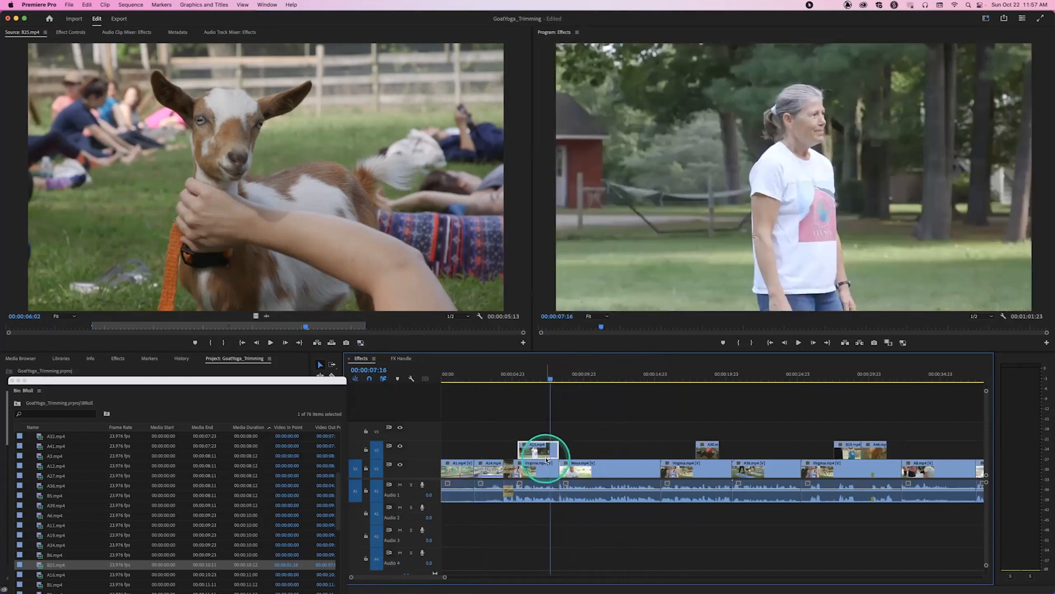
{"action": "left_click", "coordinate": [708, 452]}
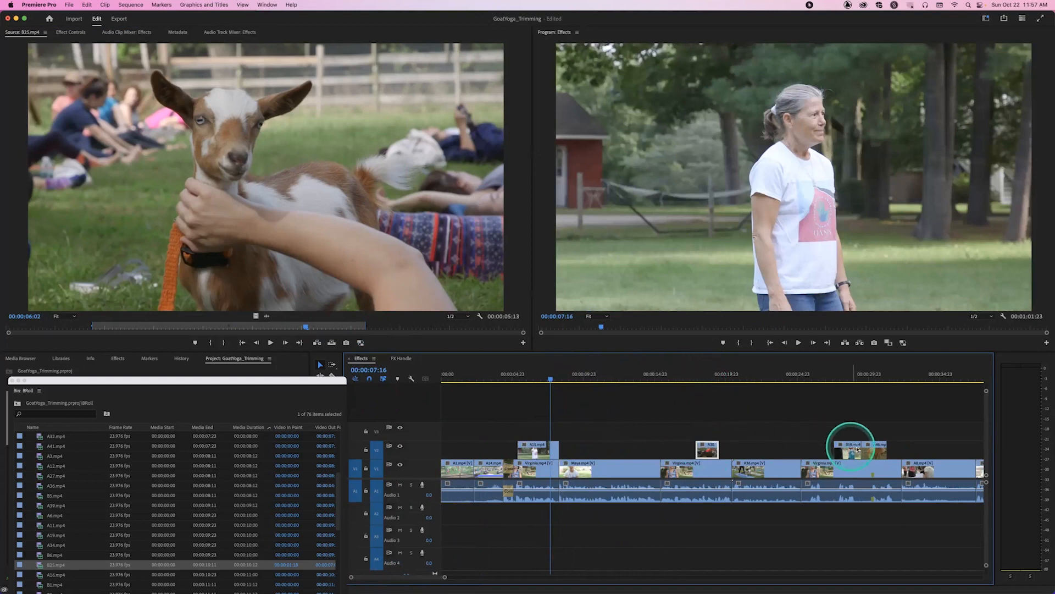
{"action": "left_click_drag", "start_coordinate": [445, 578], "coordinate": [497, 575]}
{"action": "left_click", "coordinate": [836, 454]}
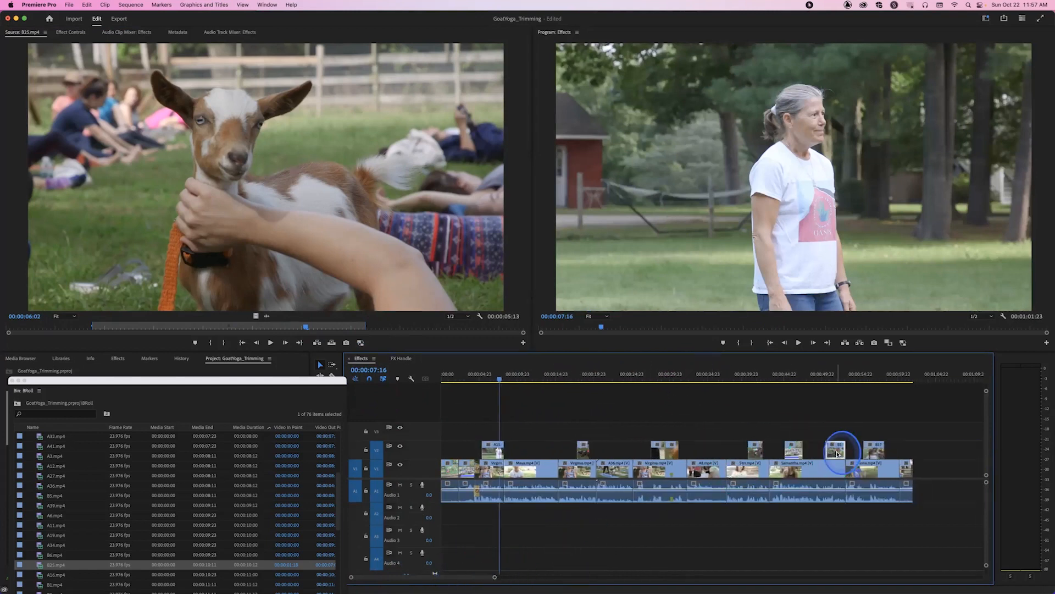
{"action": "left_click", "coordinate": [835, 373]}
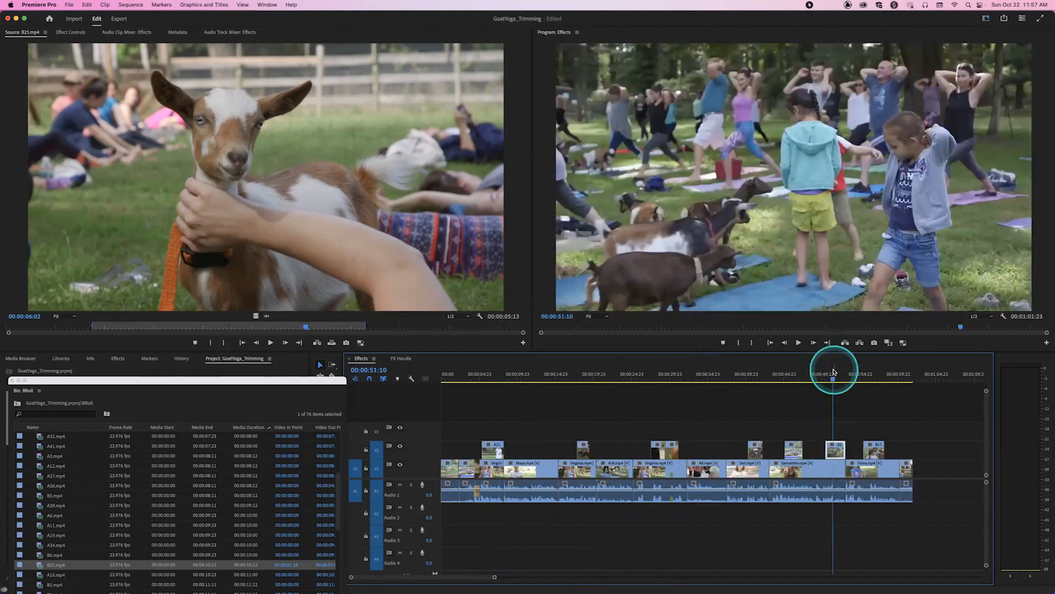
{"action": "key", "text": "="}
{"action": "key", "text": "="}
{"action": "key", "text": "="}
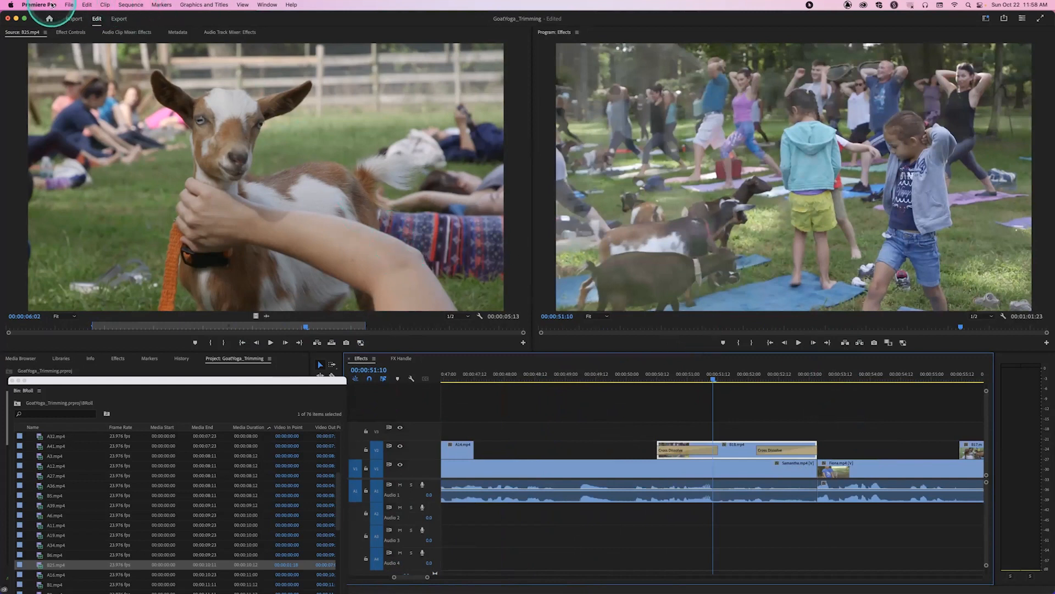
Step: Set the default video transition duration to 30 frames in the Timeline preferences
{"action": "left_click", "coordinate": [38, 4]}
{"action": "mouse_move", "coordinate": [57, 31]}
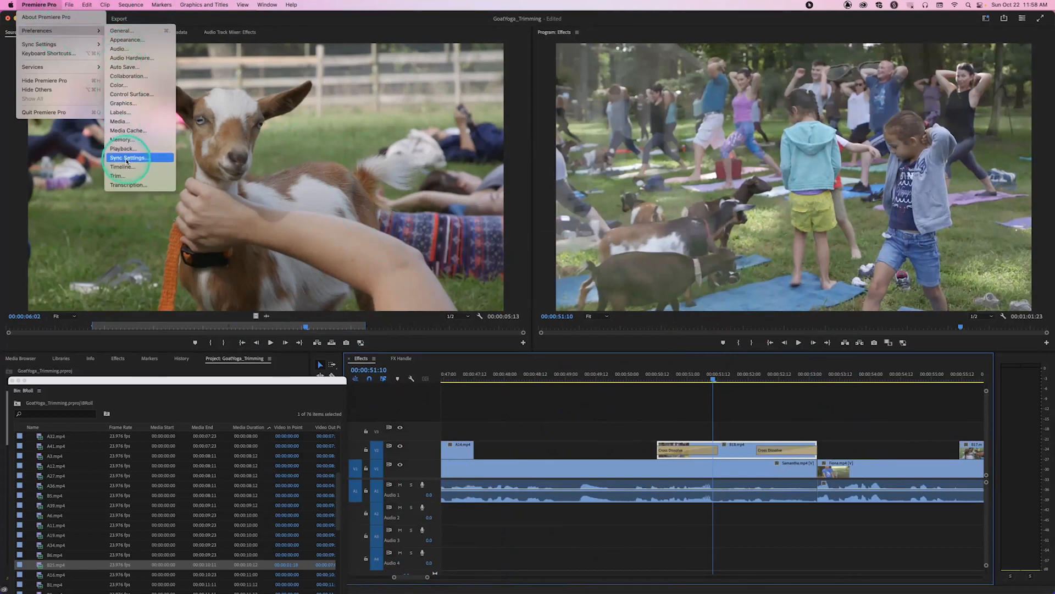
{"action": "left_click", "coordinate": [133, 166]}
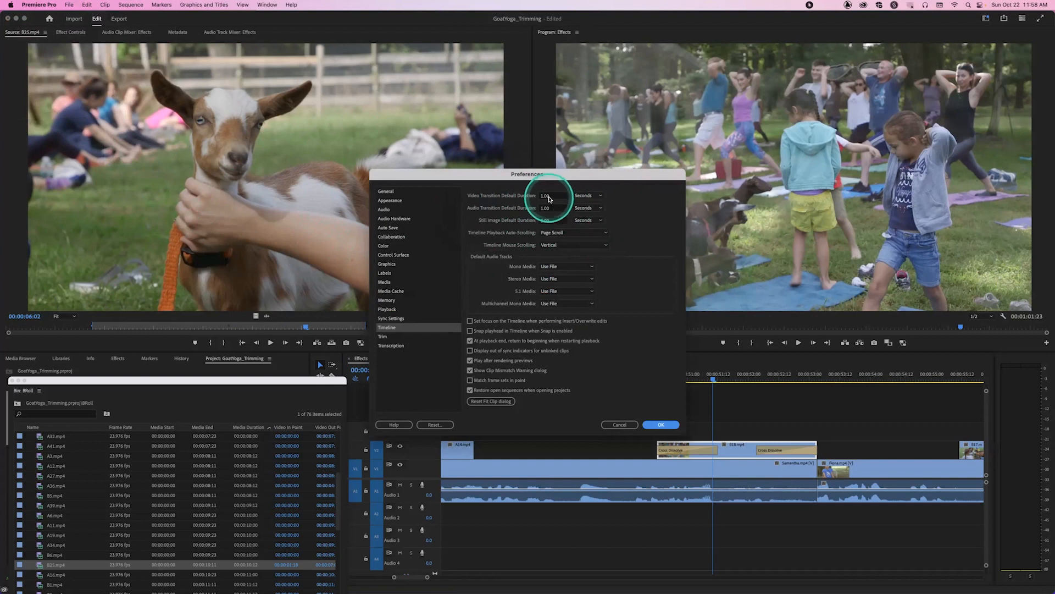
{"action": "double_click", "coordinate": [552, 196]}
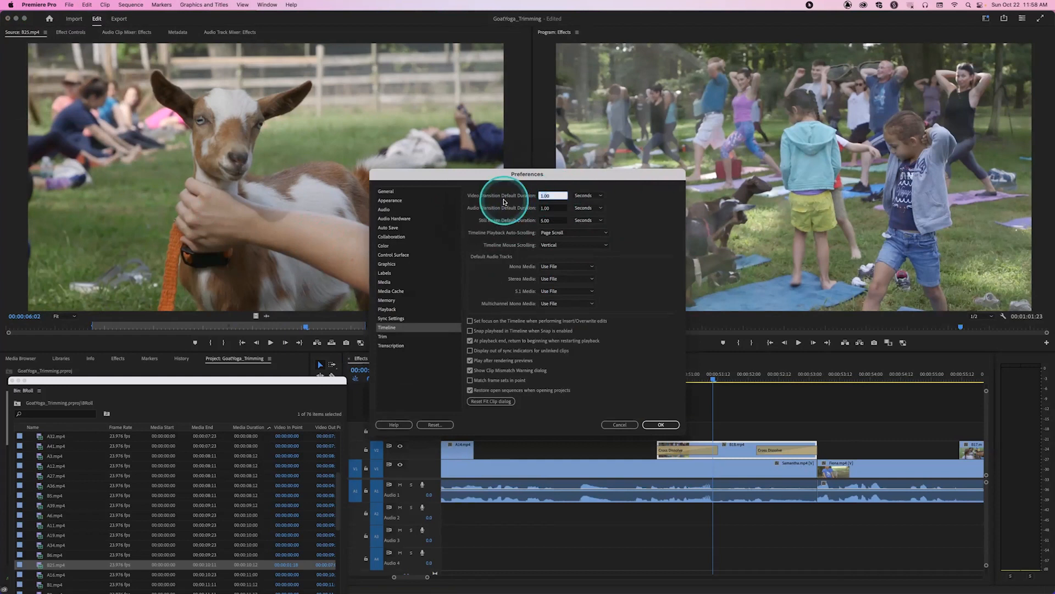
{"action": "type", "text": "30"}
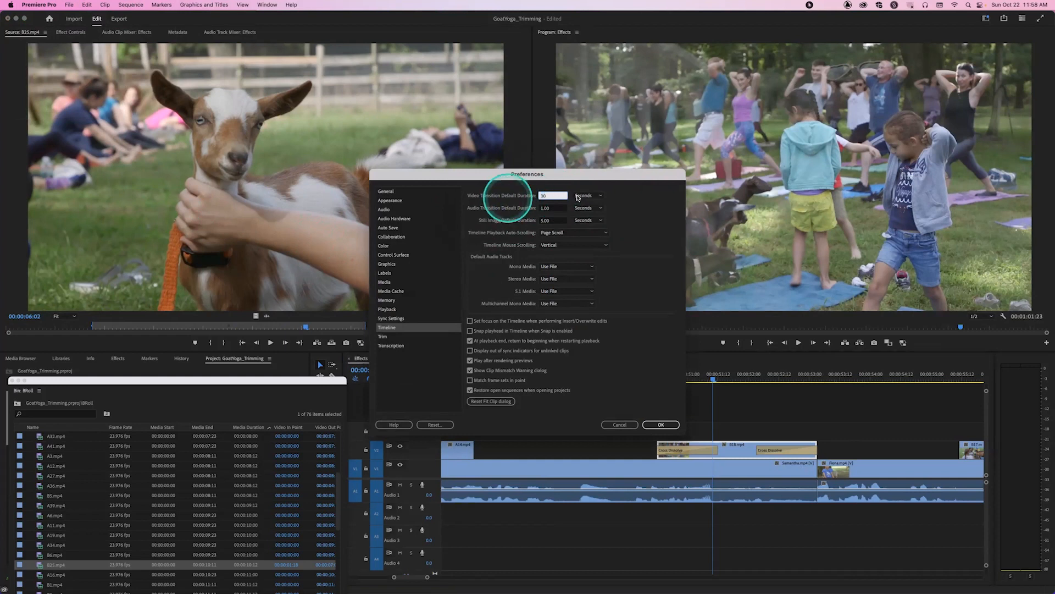
{"action": "left_click", "coordinate": [588, 195]}
{"action": "left_click", "coordinate": [586, 206]}
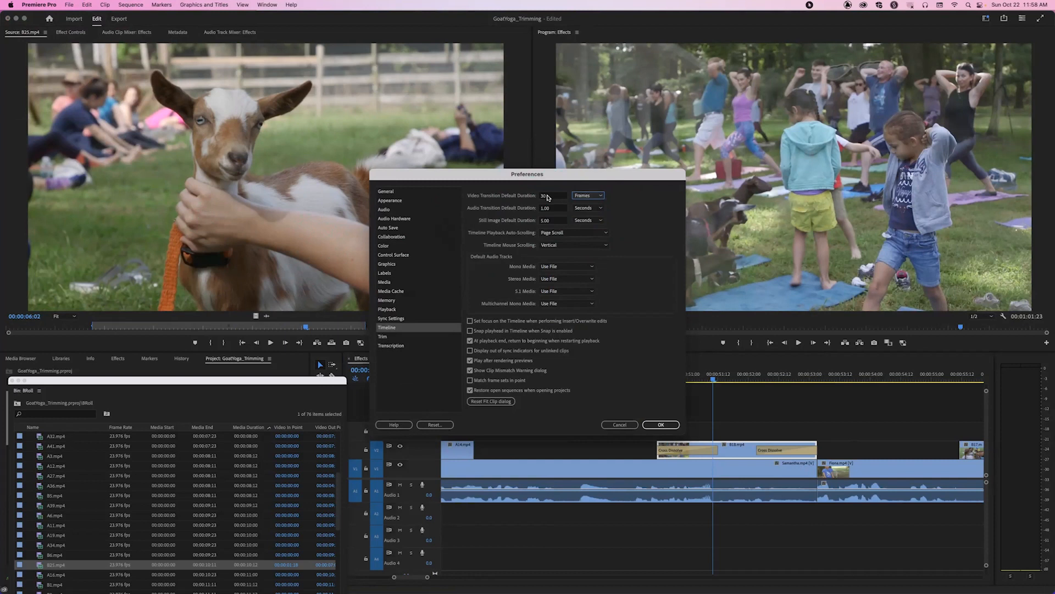
Step: Enter 2 as the default video transition duration and change its unit to seconds
{"action": "left_click", "coordinate": [547, 197]}
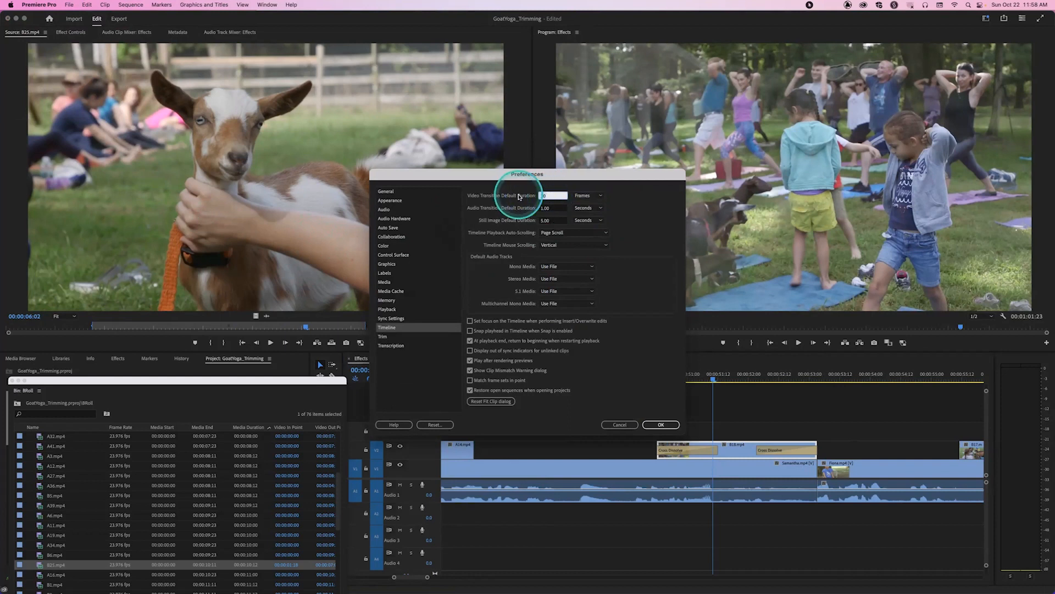
{"action": "type", "text": "1"}
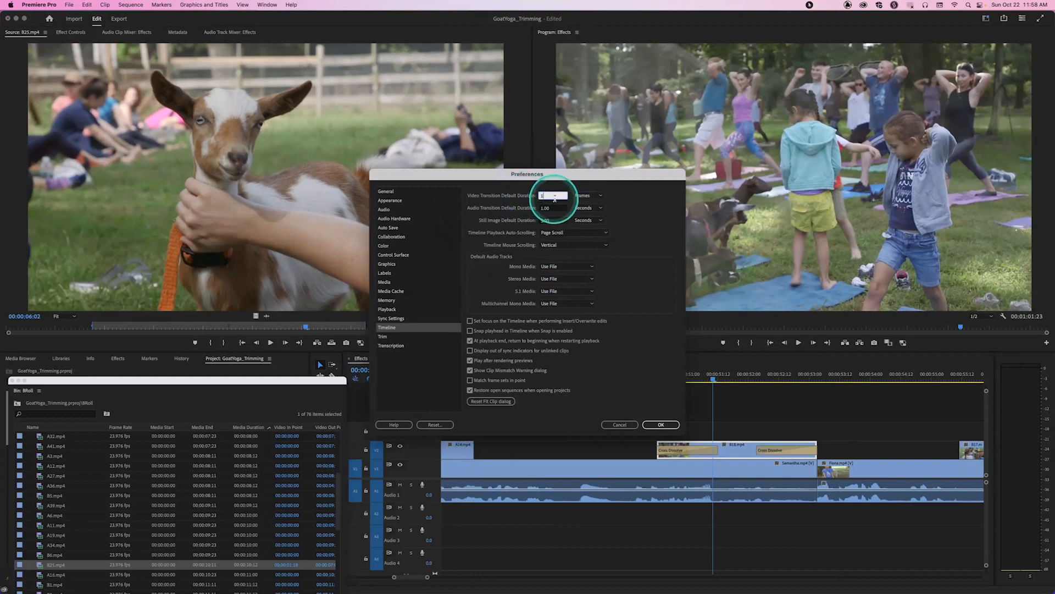
{"action": "type", "text": "2"}
{"action": "left_click", "coordinate": [588, 196]}
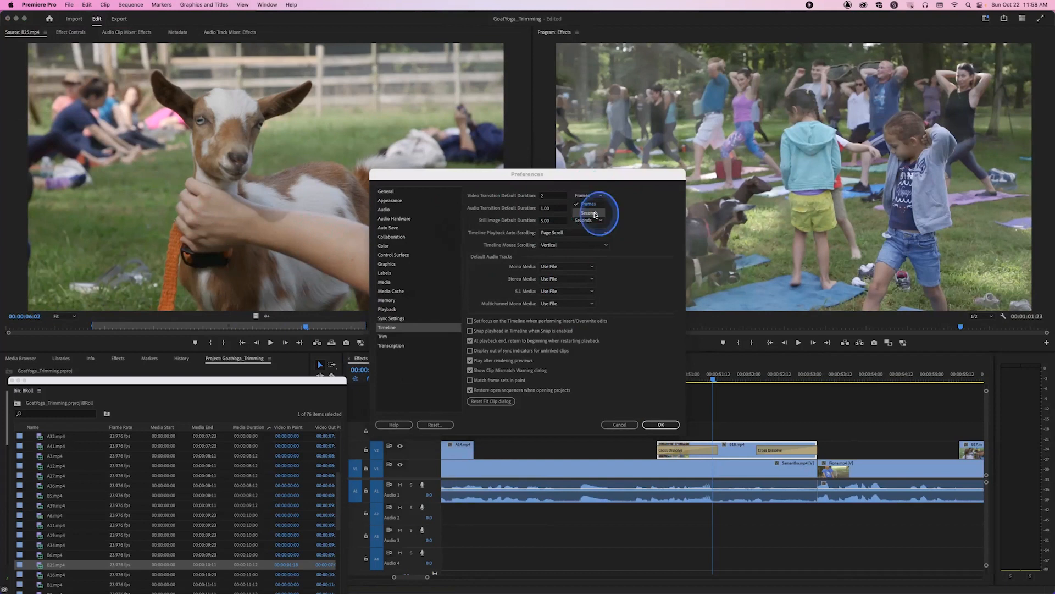
{"action": "left_click", "coordinate": [595, 214]}
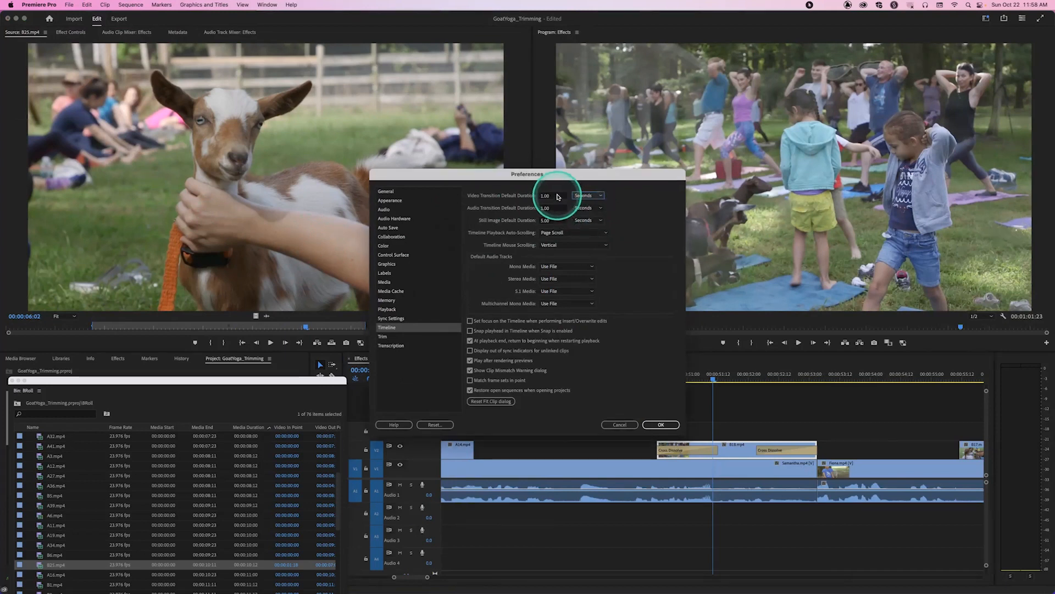
Step: Set the default video transition duration to 0.5 seconds
{"action": "left_click_drag", "start_coordinate": [557, 196], "coordinate": [525, 196]}
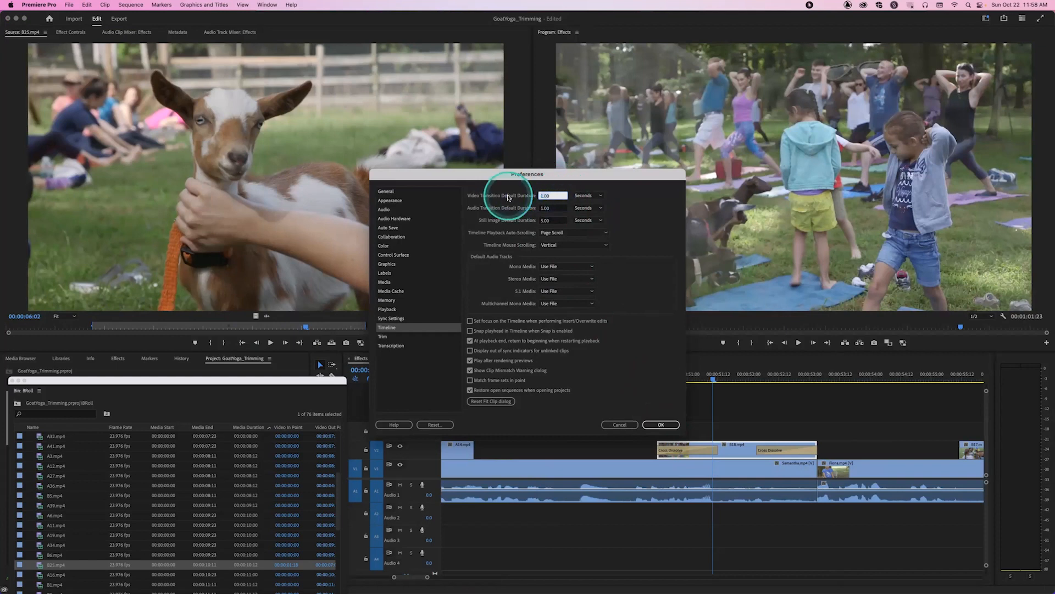
{"action": "type", "text": "5"}
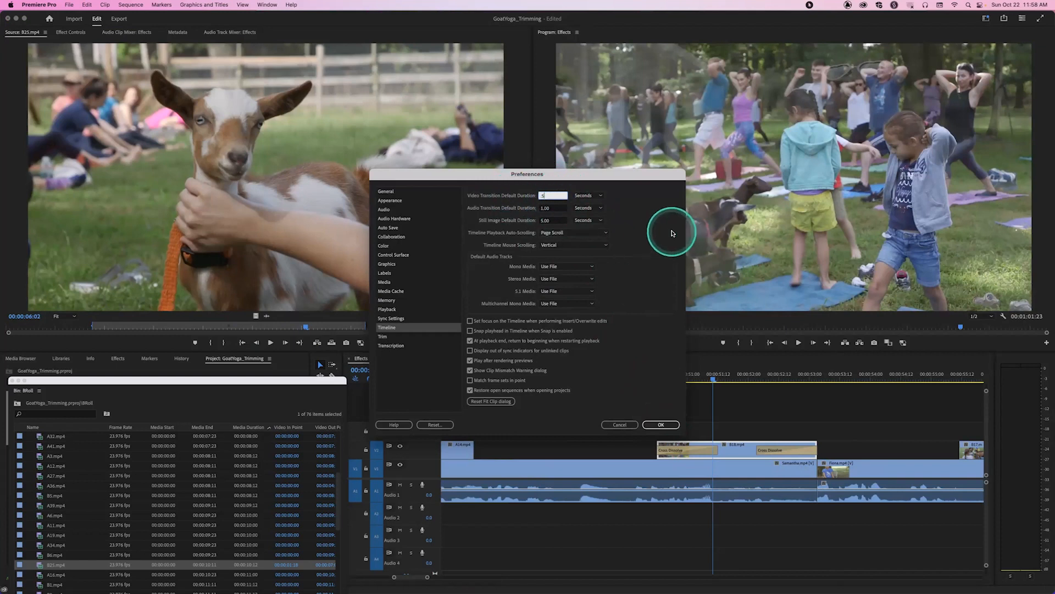
{"action": "left_click", "coordinate": [672, 234]}
Step: Set the default video transition duration to 1 second and accept the preferences
{"action": "left_click_drag", "start_coordinate": [562, 197], "coordinate": [510, 194]}
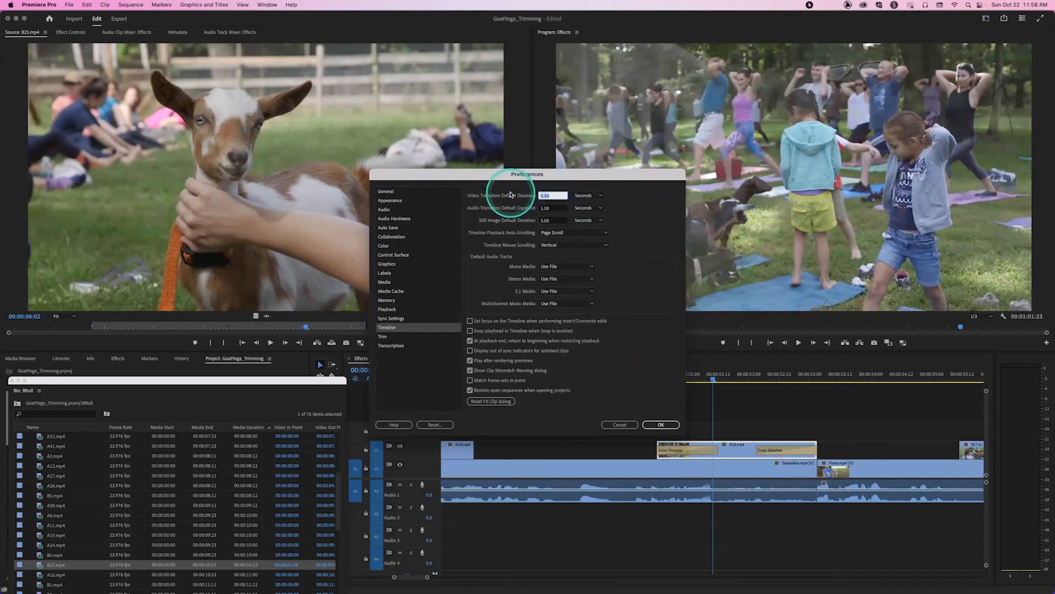
{"action": "type", "text": "1"}
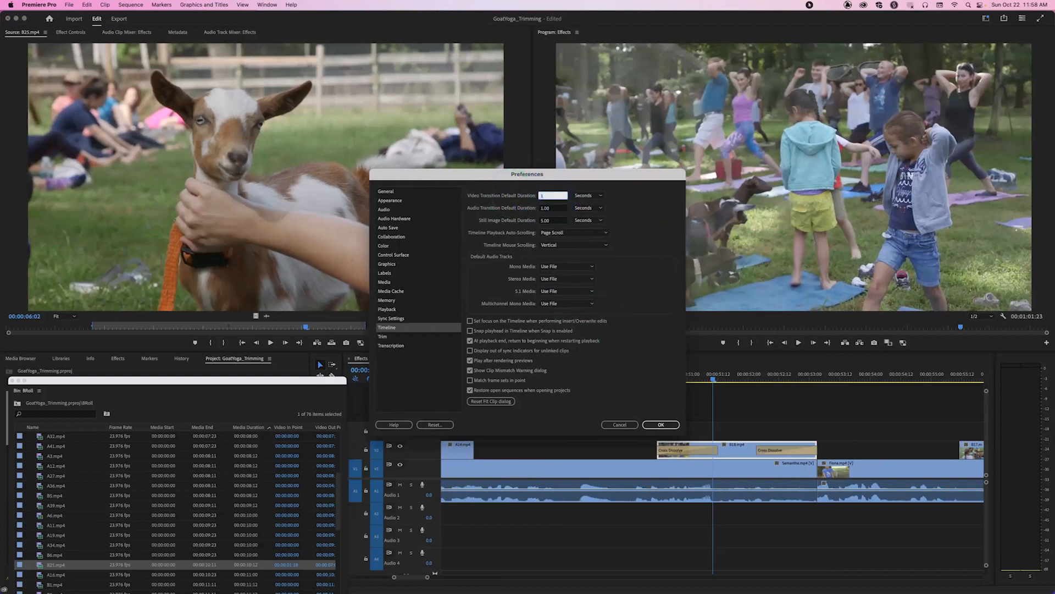
{"action": "left_click", "coordinate": [654, 224]}
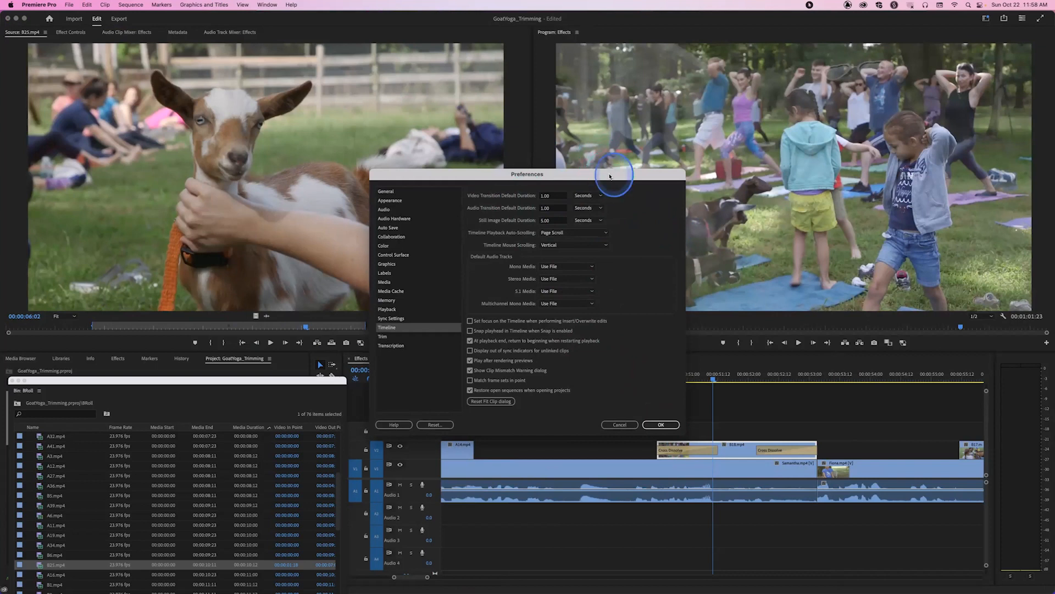
{"action": "left_click_drag", "start_coordinate": [609, 176], "coordinate": [577, 146]}
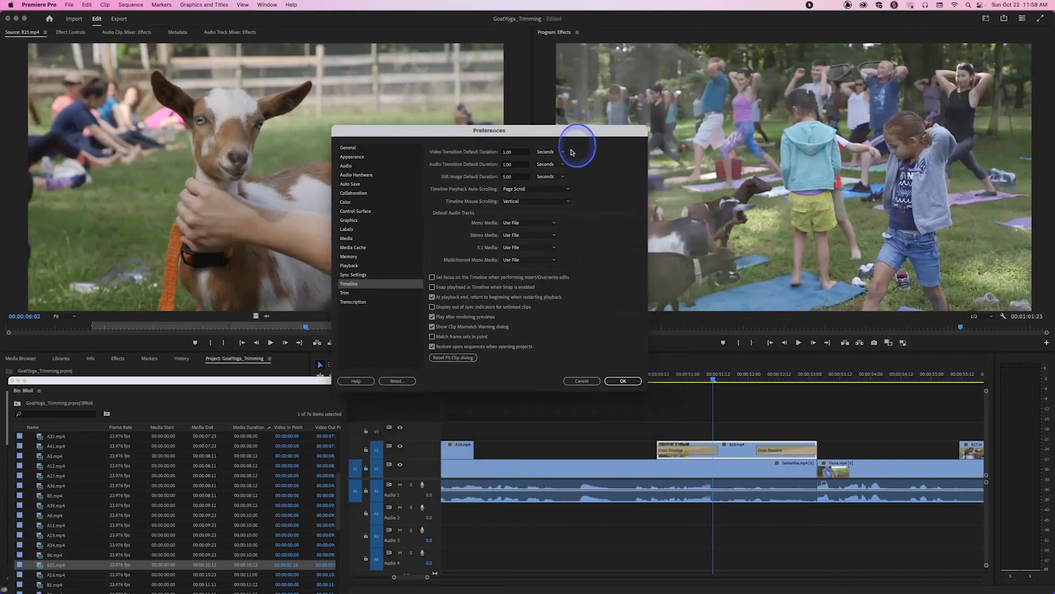
{"action": "left_click", "coordinate": [627, 384]}
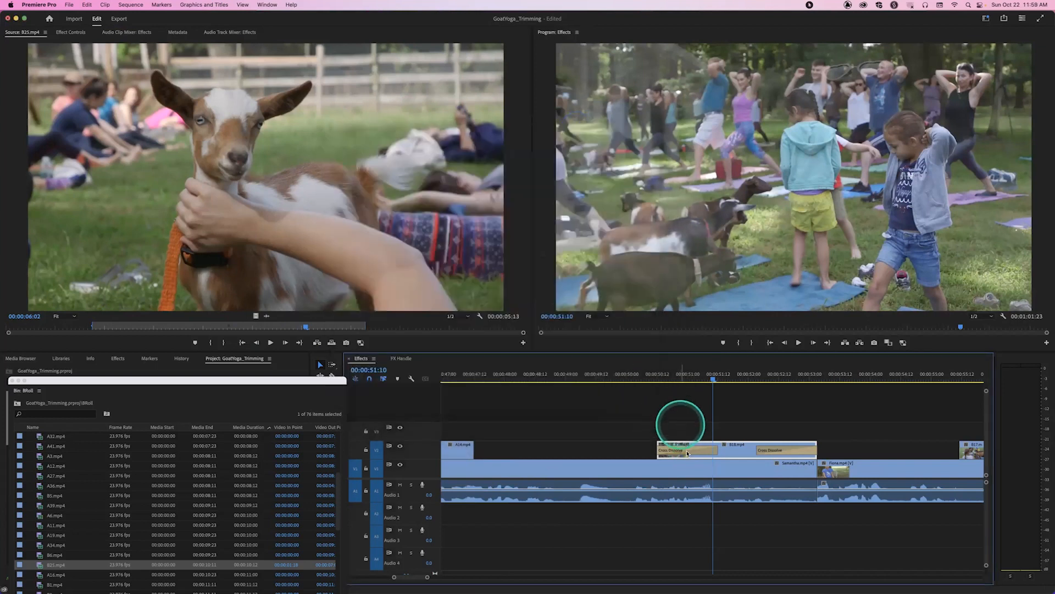
Step: Delete both Cross Dissolves from the V2 clip at 00:00:51:10 and park the playhead at 00:00:48:05
{"action": "left_click", "coordinate": [687, 450]}
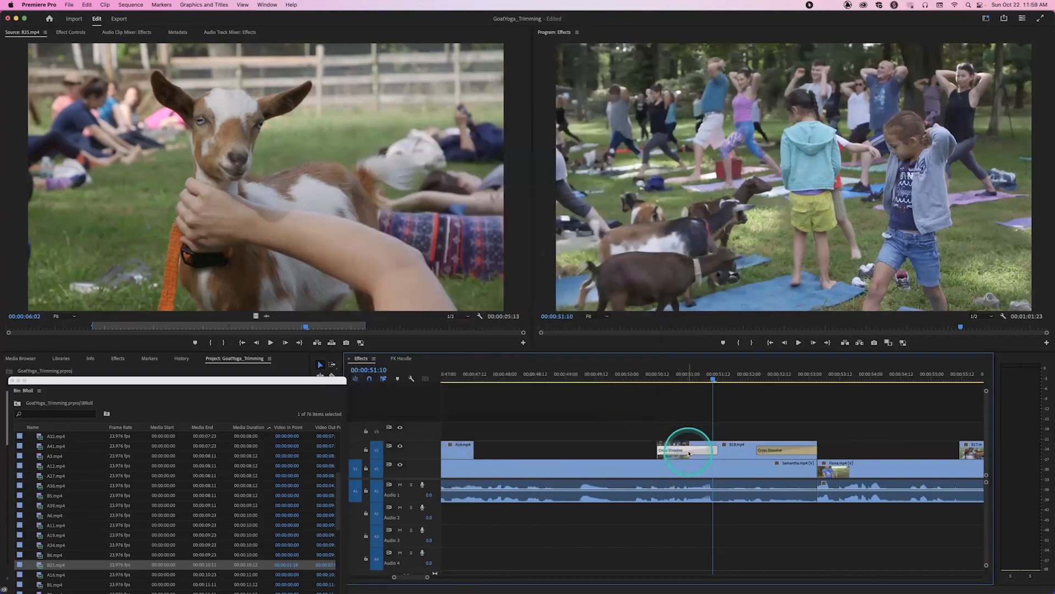
{"action": "left_click_drag", "start_coordinate": [689, 453], "coordinate": [778, 454]}
{"action": "key", "text": "Delete"}
{"action": "left_click_drag", "start_coordinate": [646, 373], "coordinate": [565, 380]}
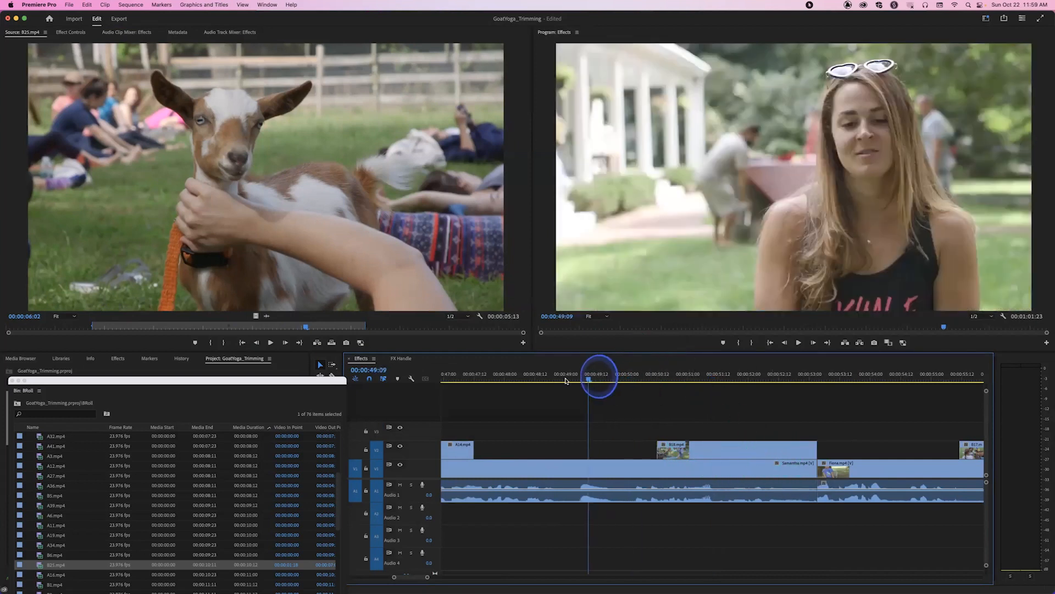
{"action": "left_click", "coordinate": [517, 380]}
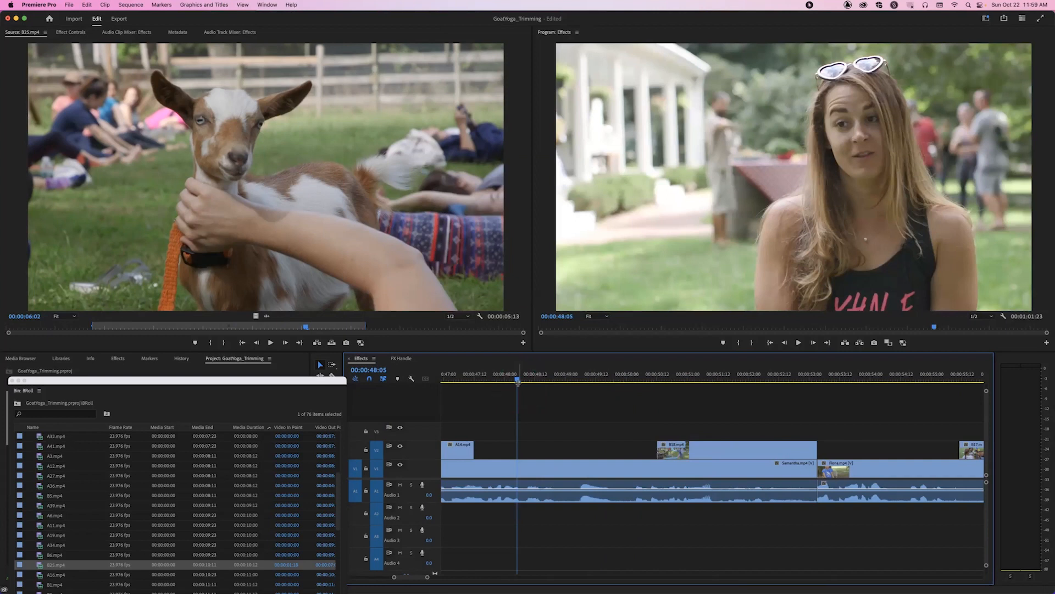
Step: Move the floating BRoll bin window off the project items and bring the whole Effects sequence into view in the timeline
{"action": "left_click_drag", "start_coordinate": [303, 384], "coordinate": [358, 112]}
{"action": "left_click_drag", "start_coordinate": [394, 578], "coordinate": [341, 580]}
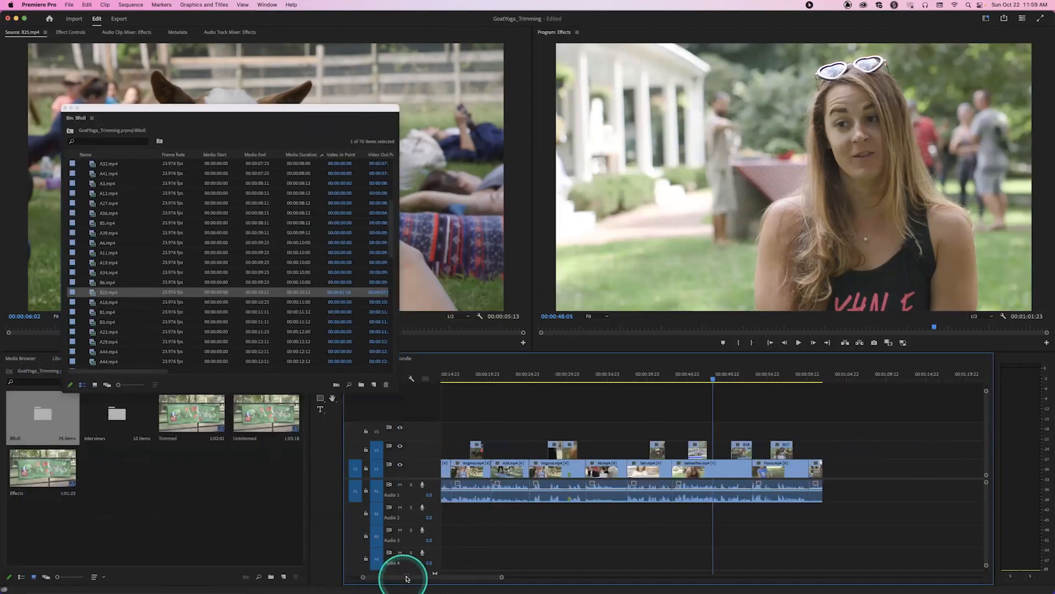
{"action": "left_click_drag", "start_coordinate": [406, 578], "coordinate": [379, 575]}
Step: Play the opening of the Effects sequence twice from 00:00:01:07, then return the playhead to the sequence start
{"action": "left_click_drag", "start_coordinate": [470, 373], "coordinate": [453, 377]}
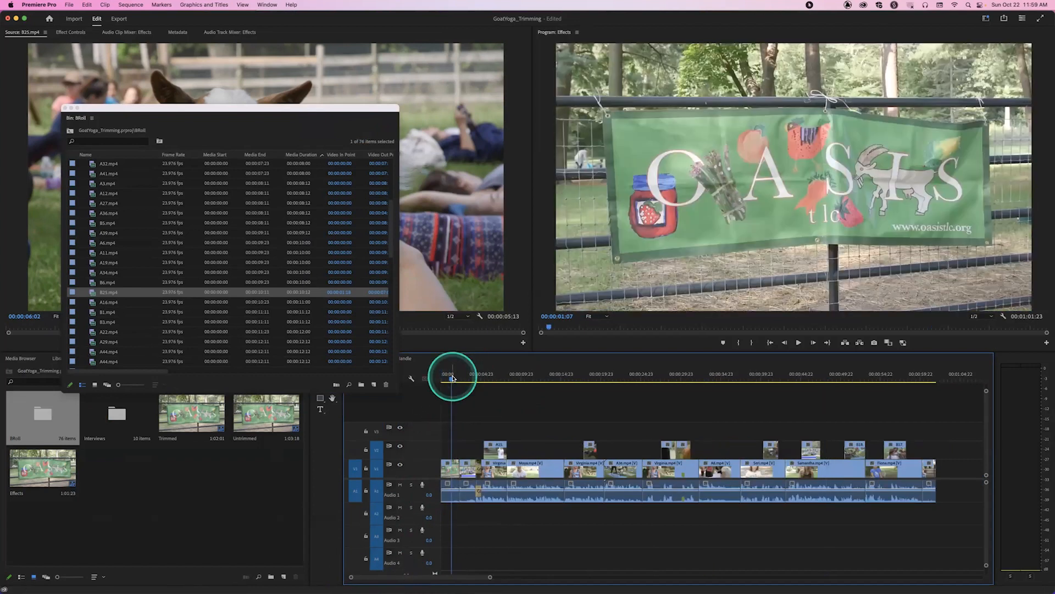
{"action": "key", "text": "space"}
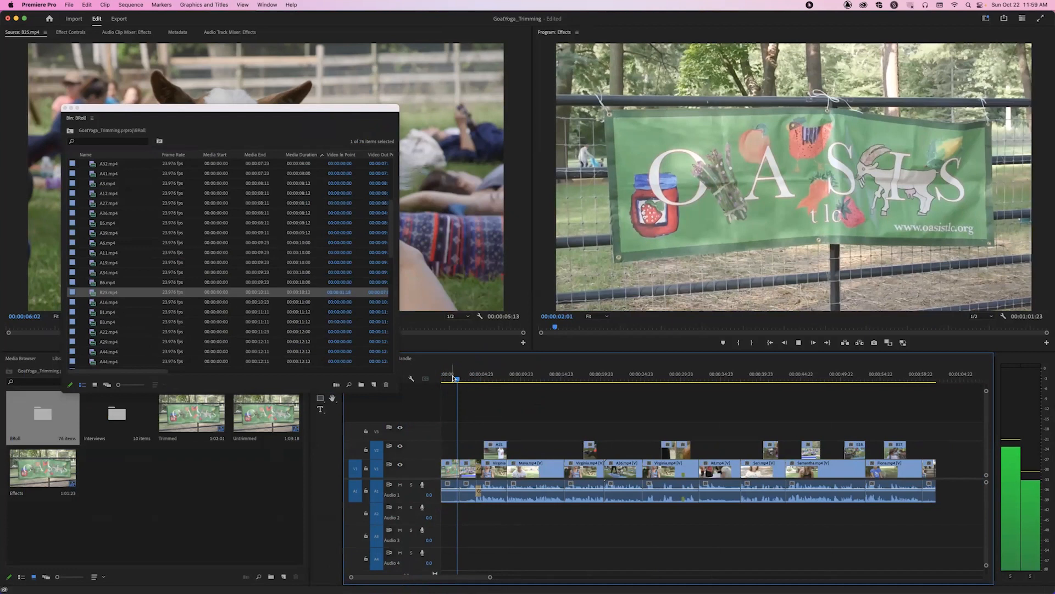
{"action": "key", "text": "space"}
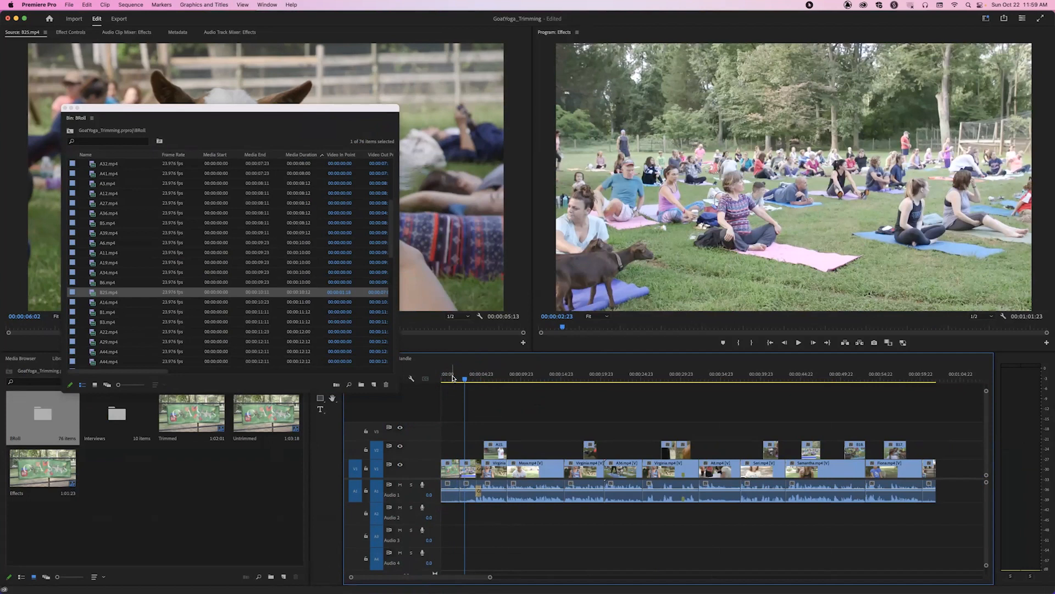
{"action": "left_click", "coordinate": [452, 377]}
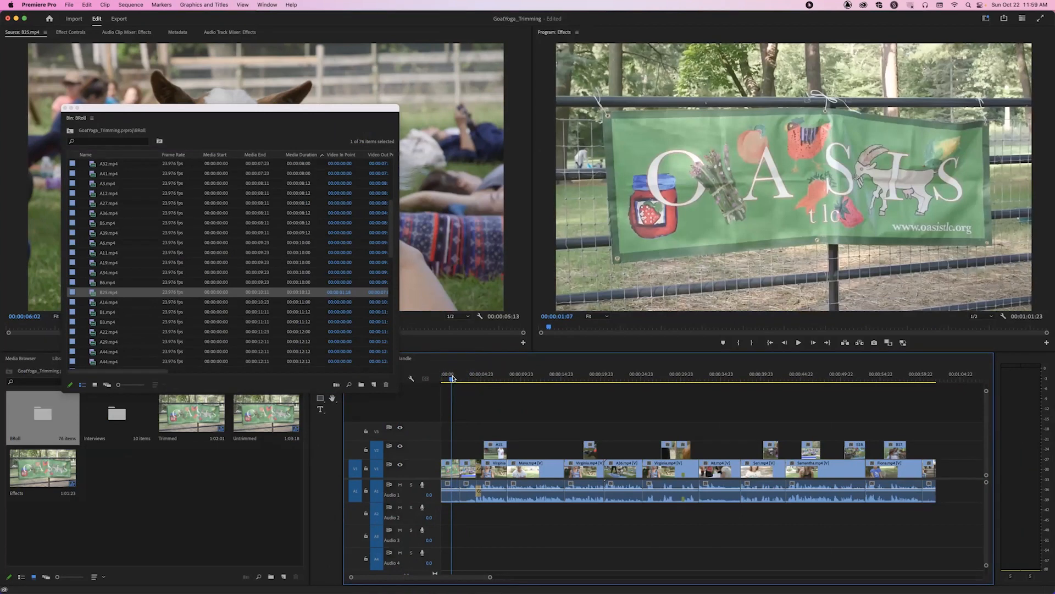
{"action": "key", "text": "space"}
{"action": "key", "text": "space"}
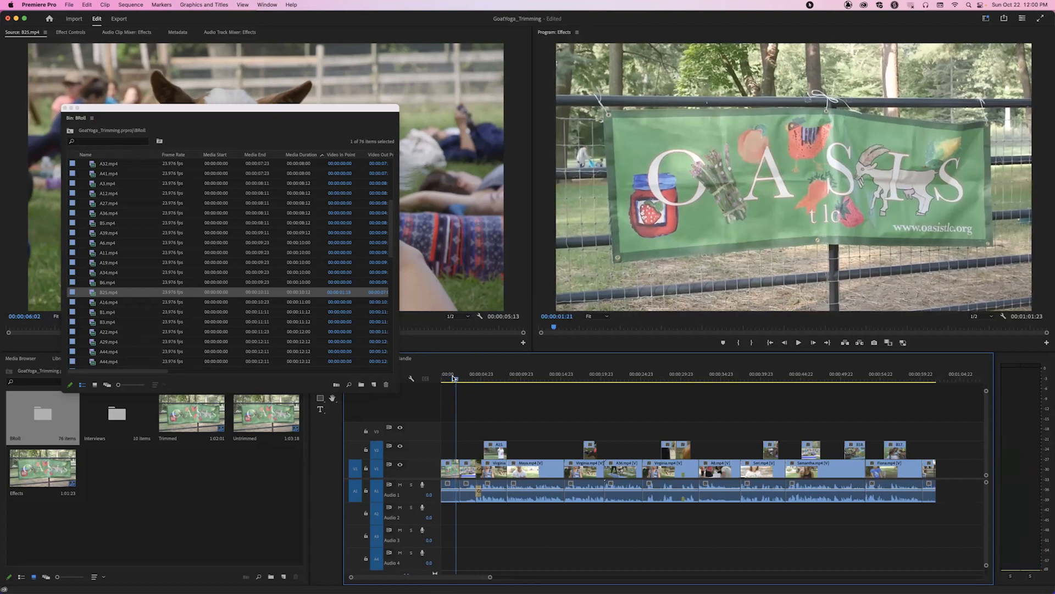
{"action": "key", "text": "Home"}
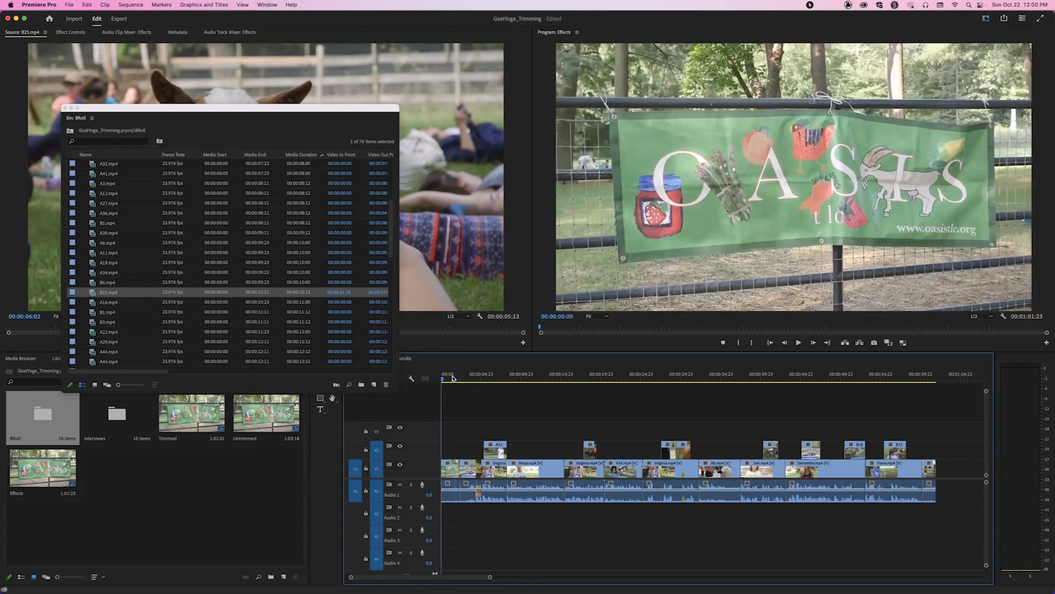
Step: Play the opening of the Effects sequence twice from its start and stop just before the third clip on V1
{"action": "key", "text": "space"}
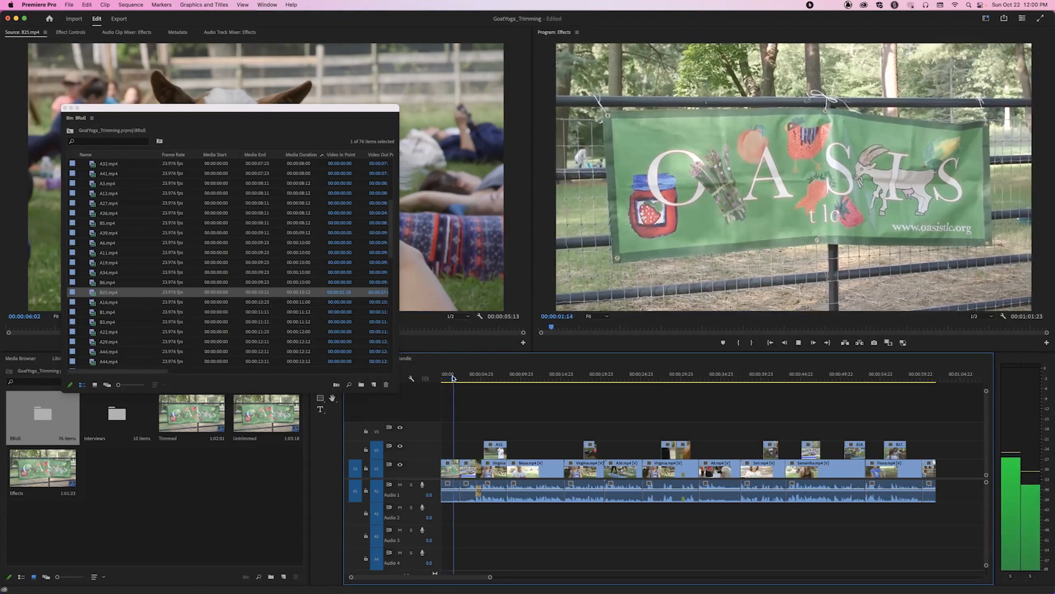
{"action": "key", "text": "space"}
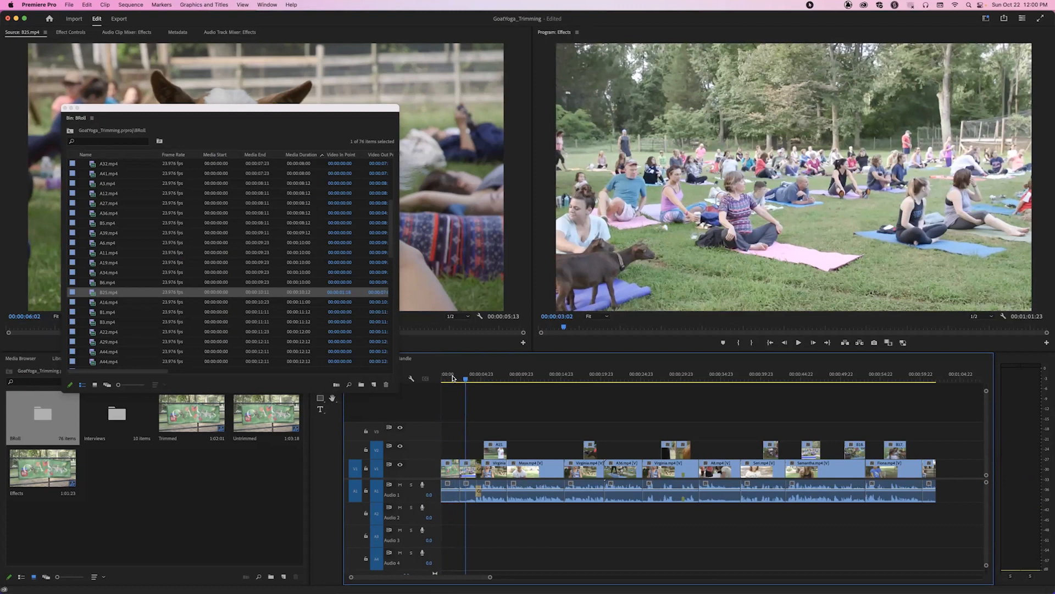
{"action": "key", "text": "Home"}
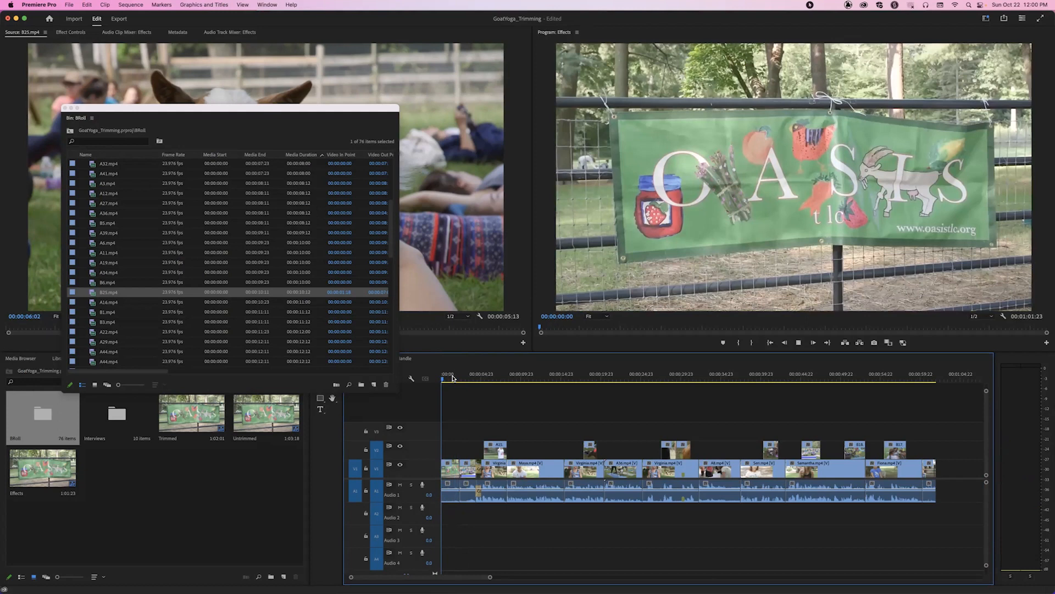
{"action": "key", "text": "space"}
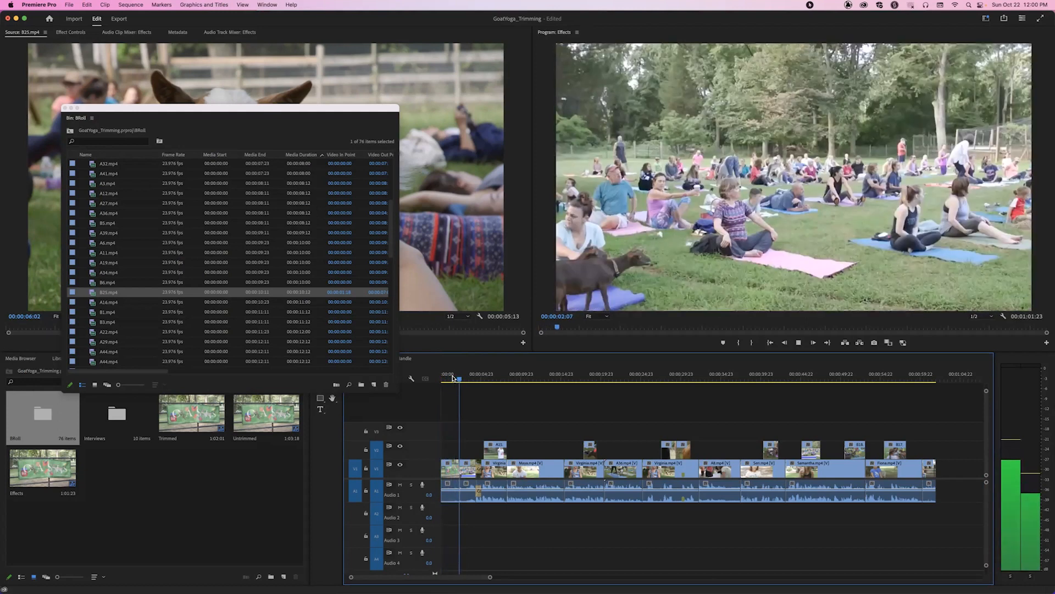
{"action": "key", "text": "space"}
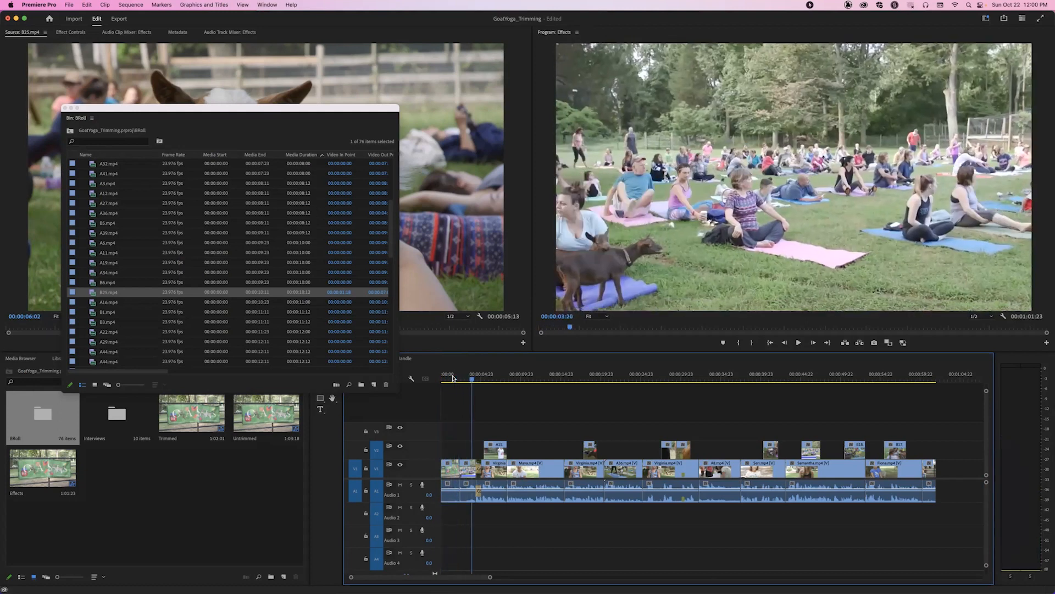
{"action": "left_click", "coordinate": [556, 392]}
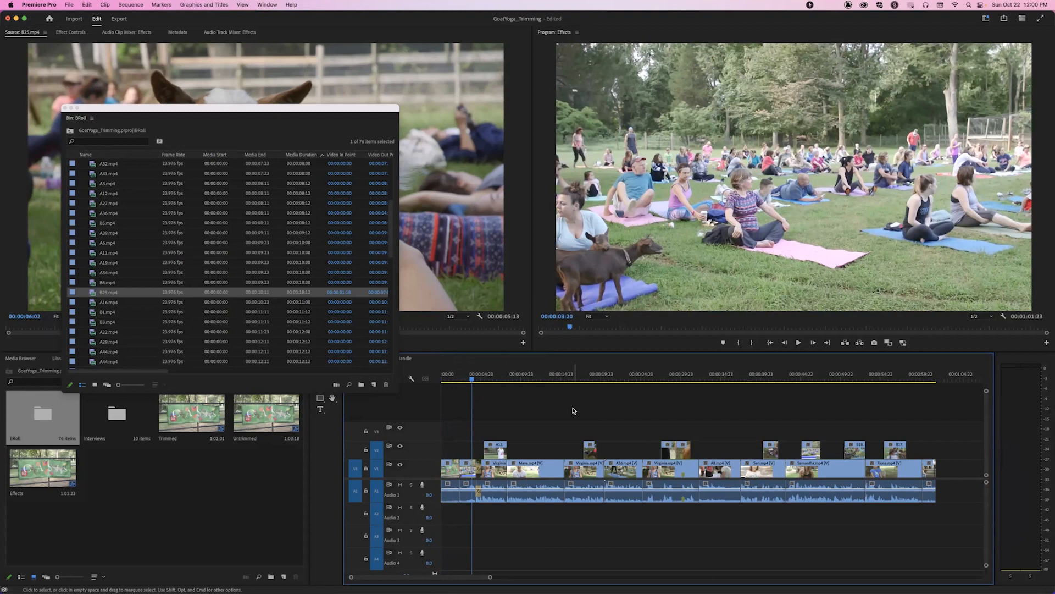
Step: Zoom in on the sequence opening and play through the V1 Cross Dissolve near 00:00:04:17
{"action": "left_click", "coordinate": [477, 379]}
{"action": "left_click_drag", "start_coordinate": [489, 577], "coordinate": [426, 576]}
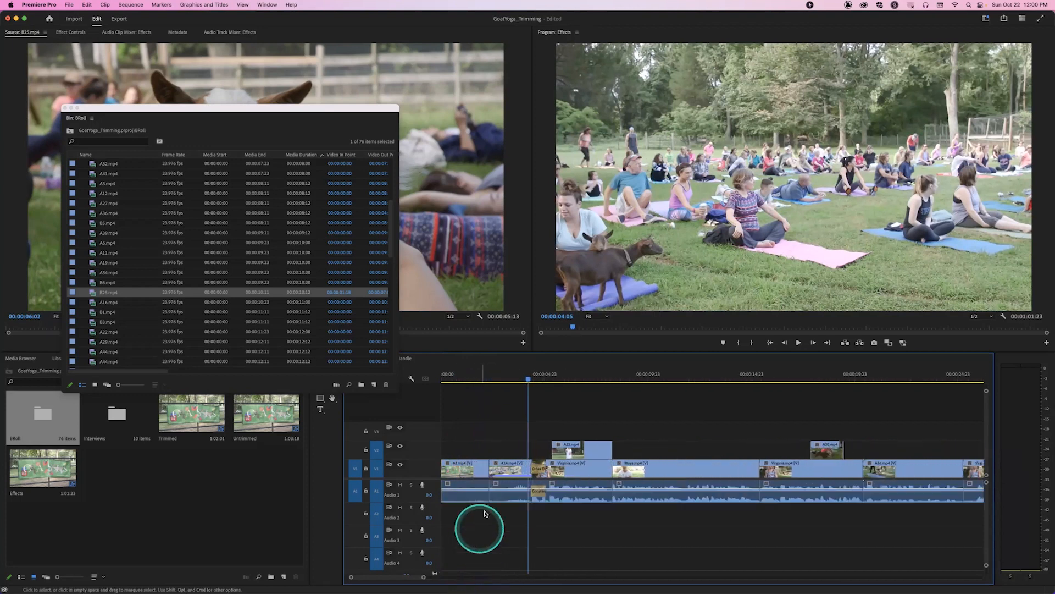
{"action": "left_click", "coordinate": [526, 379]}
{"action": "key", "text": "space"}
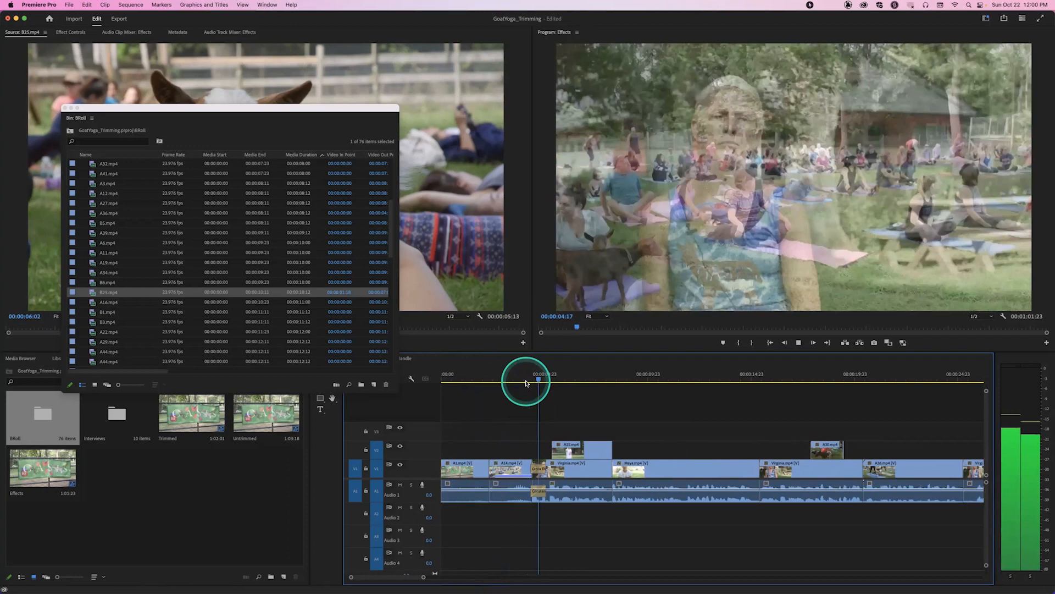
{"action": "key", "text": "space"}
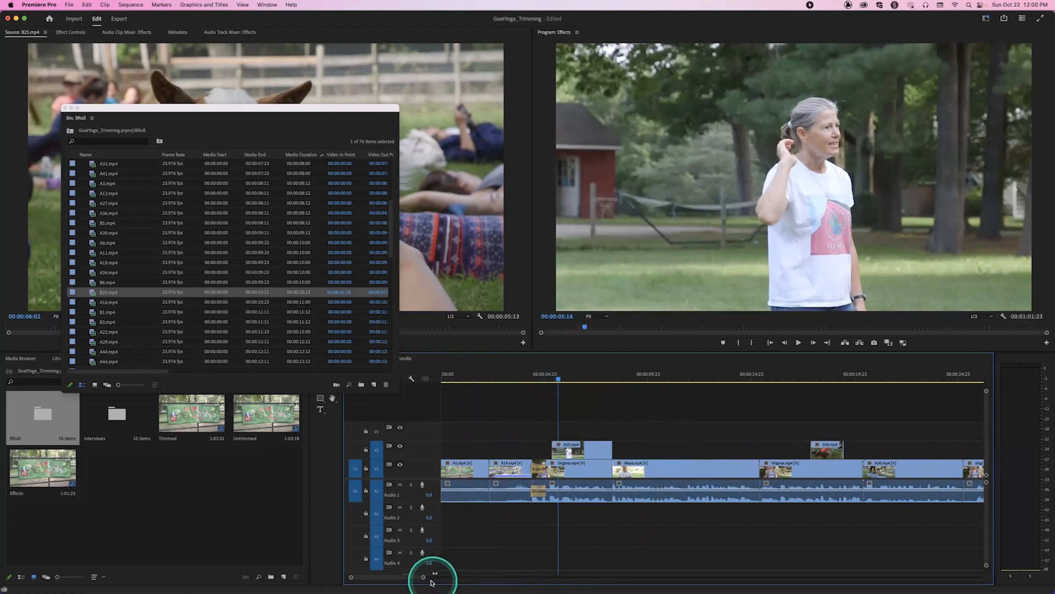
Step: Play across the plain V1 cut near 00:00:25:06 twice, starting from about 00:00:23:15 and 00:00:19:20
{"action": "left_click_drag", "start_coordinate": [422, 577], "coordinate": [463, 576]}
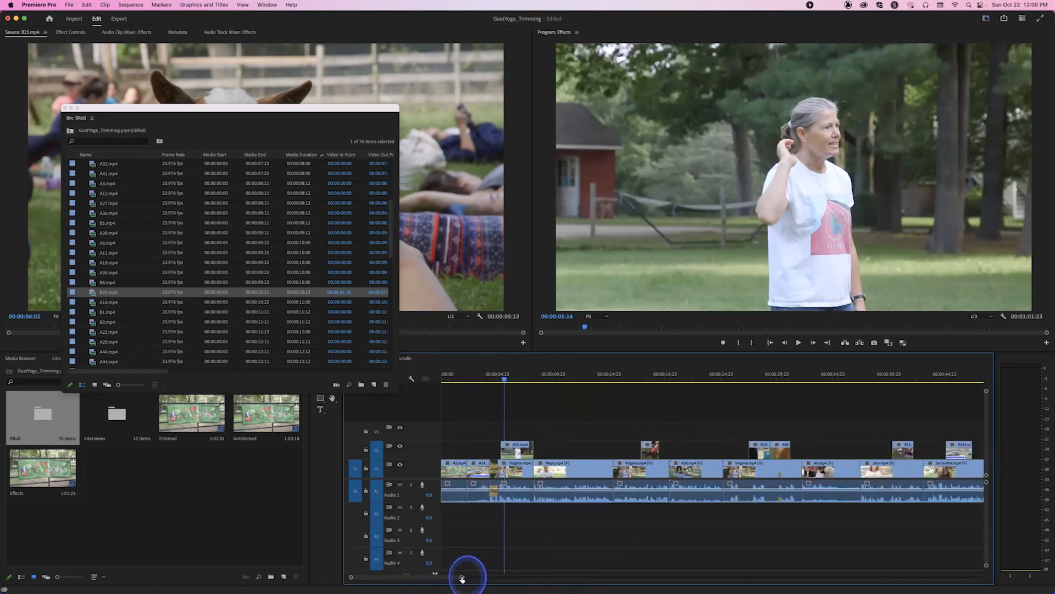
{"action": "mouse_move", "coordinate": [715, 379]}
{"action": "left_mouse_down"}
{"action": "mouse_move", "coordinate": [724, 373]}
{"action": "mouse_move", "coordinate": [706, 377]}
{"action": "left_mouse_up"}
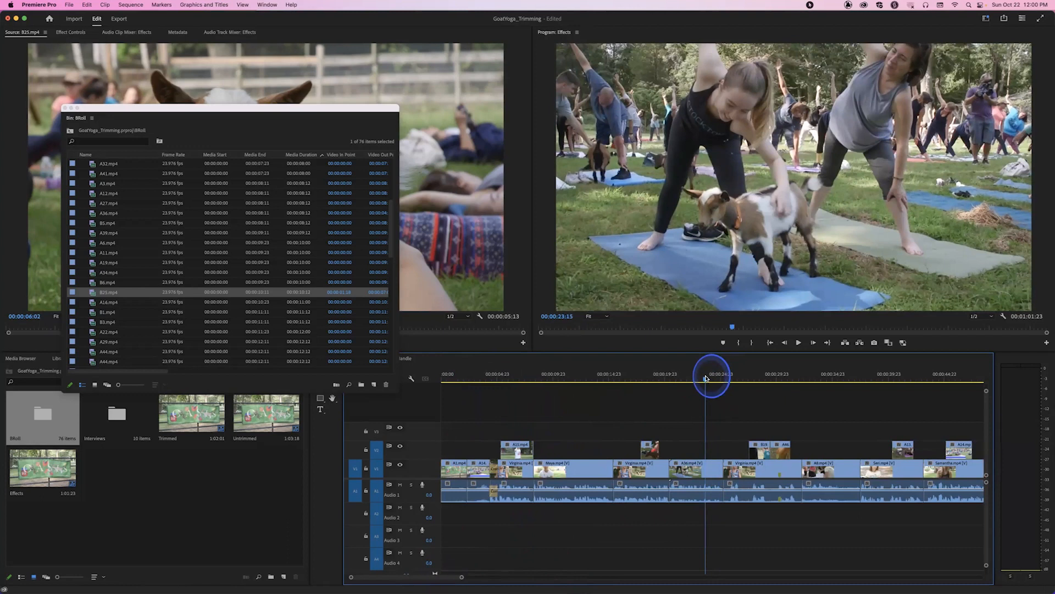
{"action": "key", "text": "space"}
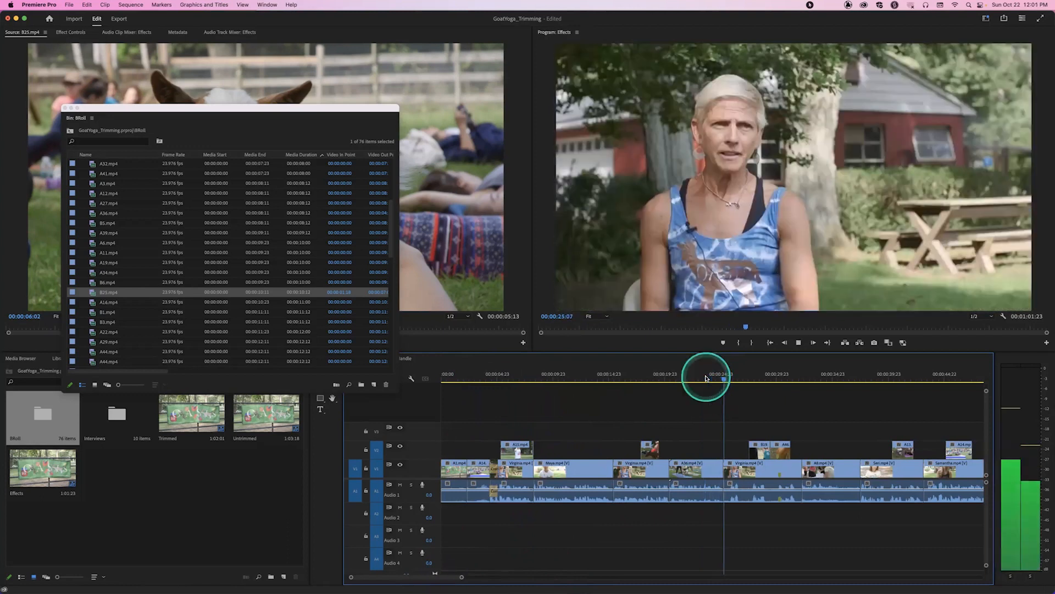
{"action": "key", "text": "space"}
{"action": "left_click_drag", "start_coordinate": [706, 379], "coordinate": [702, 378]}
{"action": "left_click", "coordinate": [668, 375]}
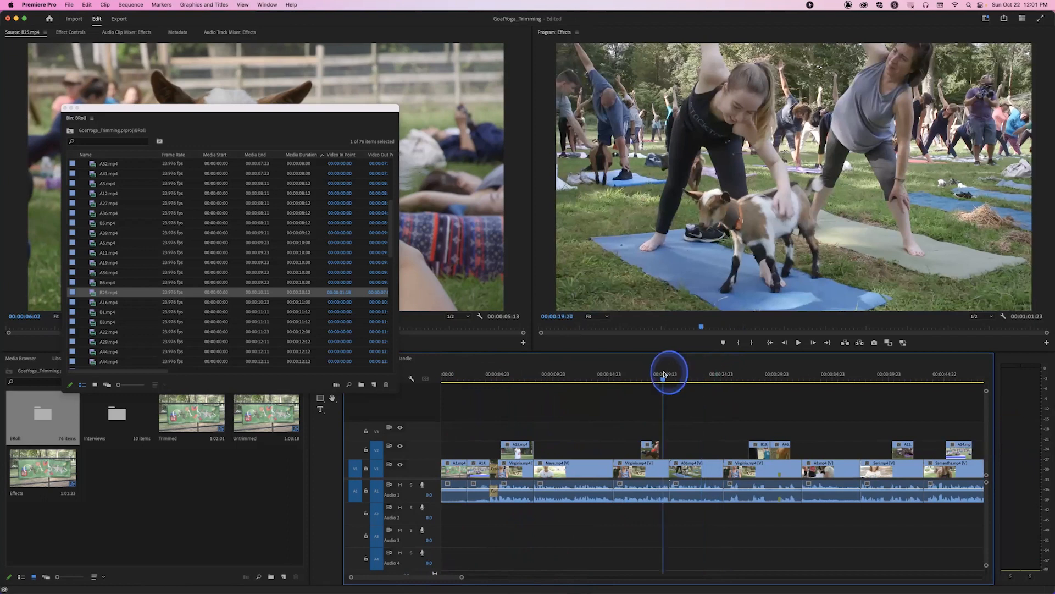
{"action": "key", "text": "space"}
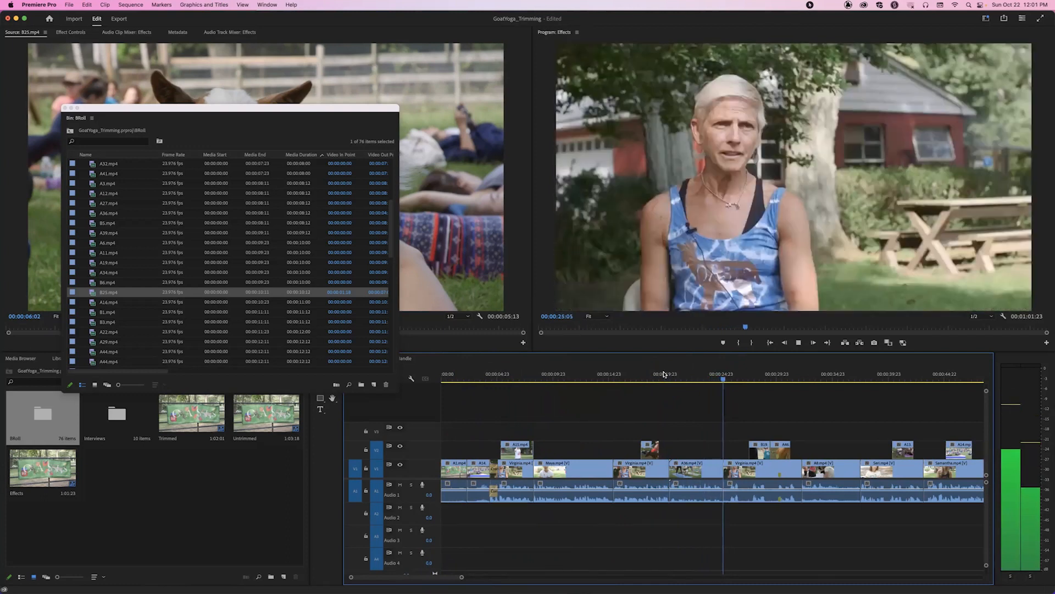
{"action": "key", "text": "space"}
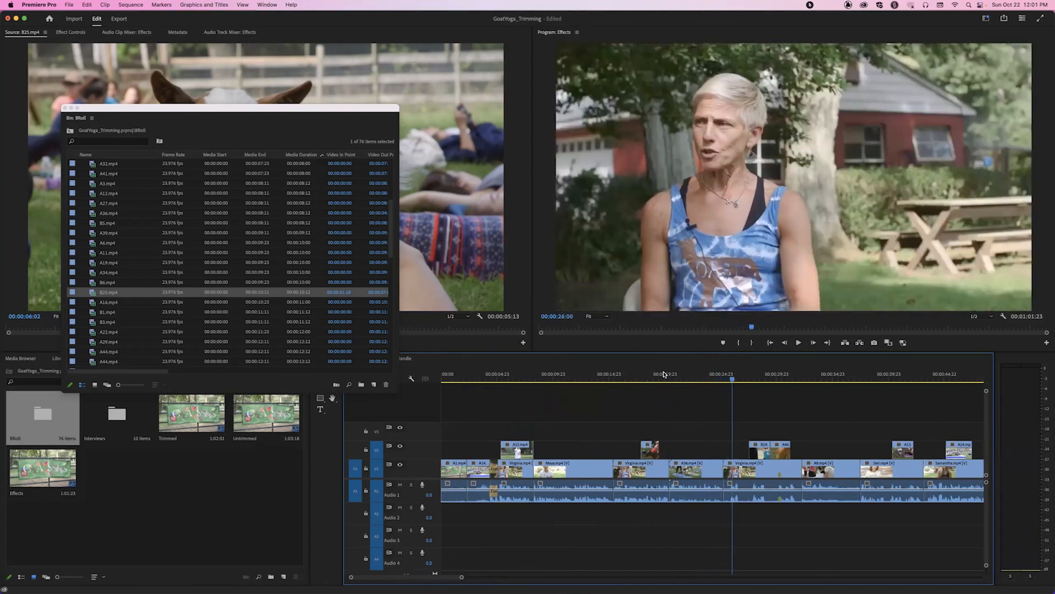
Step: Apply the default 1-second Cross Dissolve to the V1 cut near 00:00:25:06 and play it from 00:00:24:06
{"action": "left_click", "coordinate": [727, 378]}
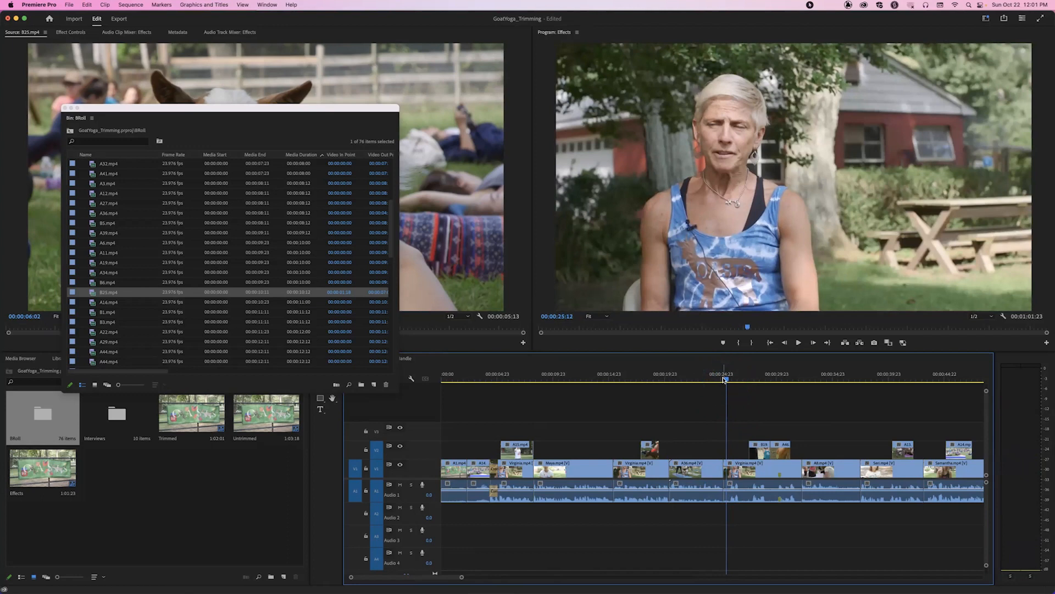
{"action": "key", "text": "super+d"}
{"action": "left_click_drag", "start_coordinate": [720, 378], "coordinate": [713, 377]}
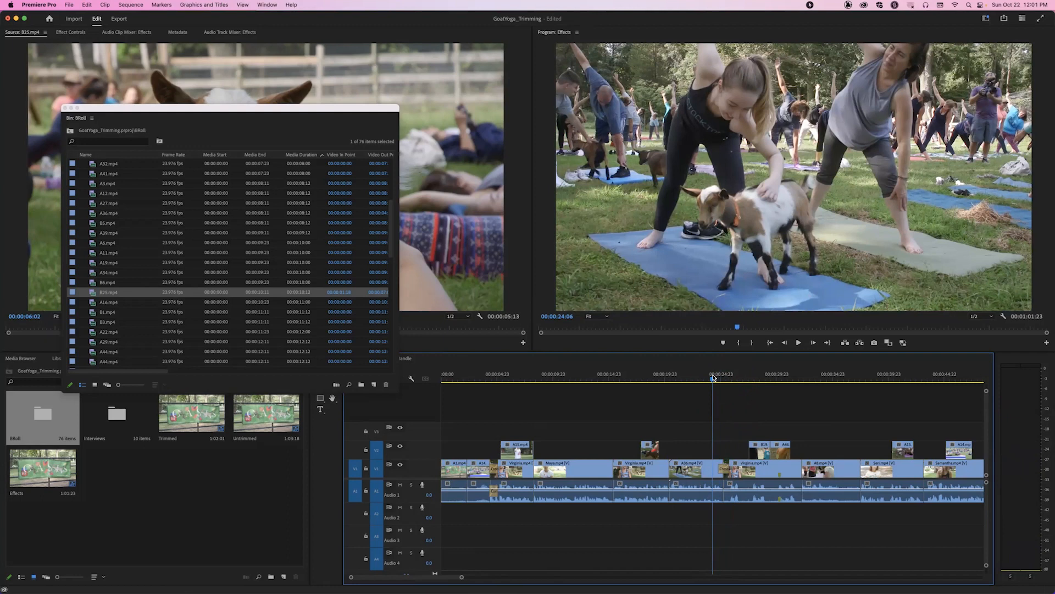
{"action": "key", "text": "space"}
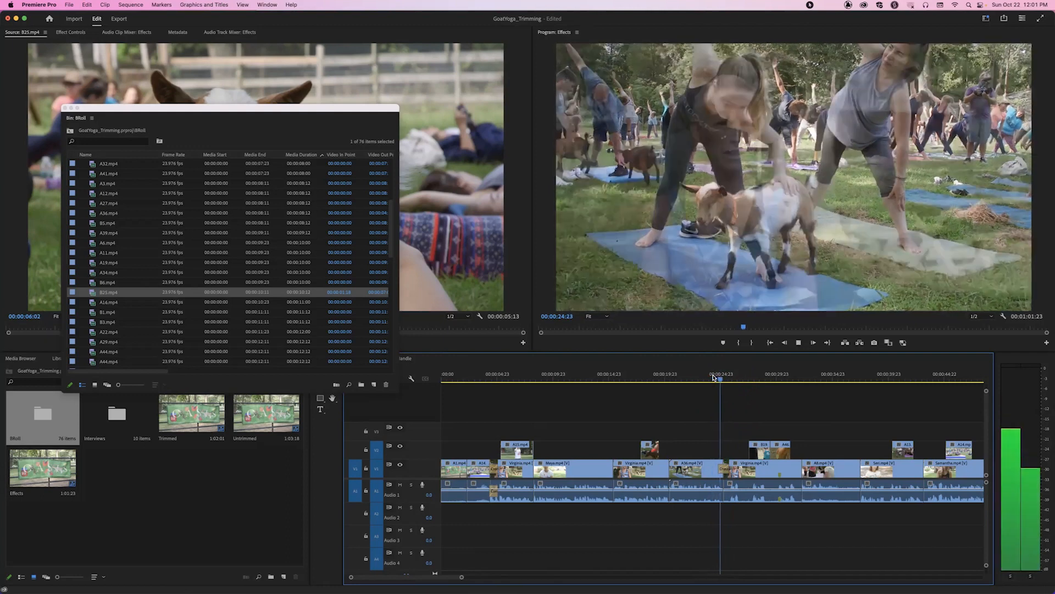
{"action": "key", "text": "Home"}
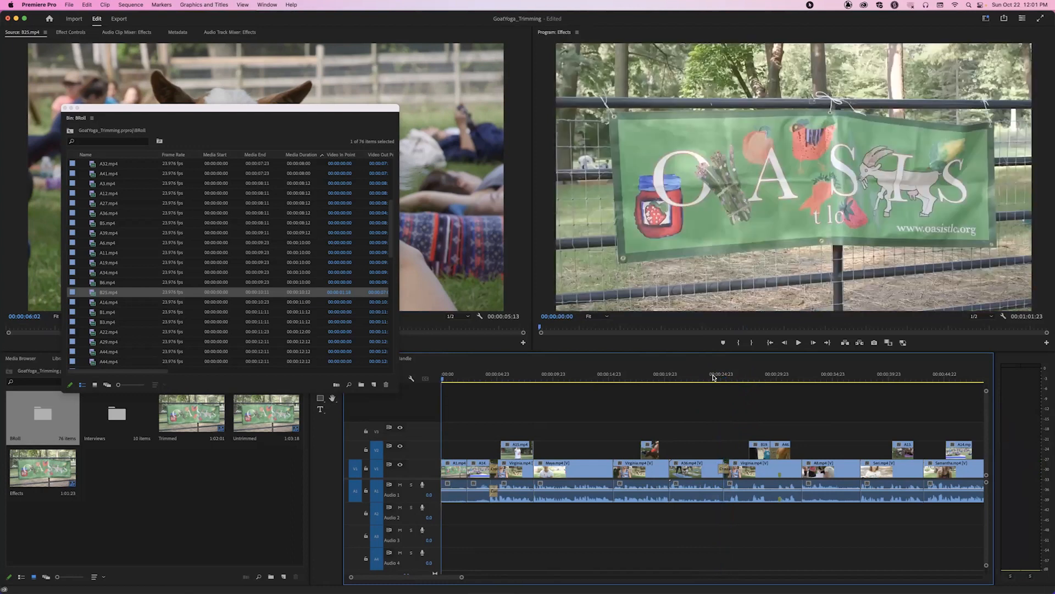
Step: Replay the Cross Dissolve at the V1 cut near 00:00:25:06 several times to judge its length
{"action": "left_click", "coordinate": [712, 376]}
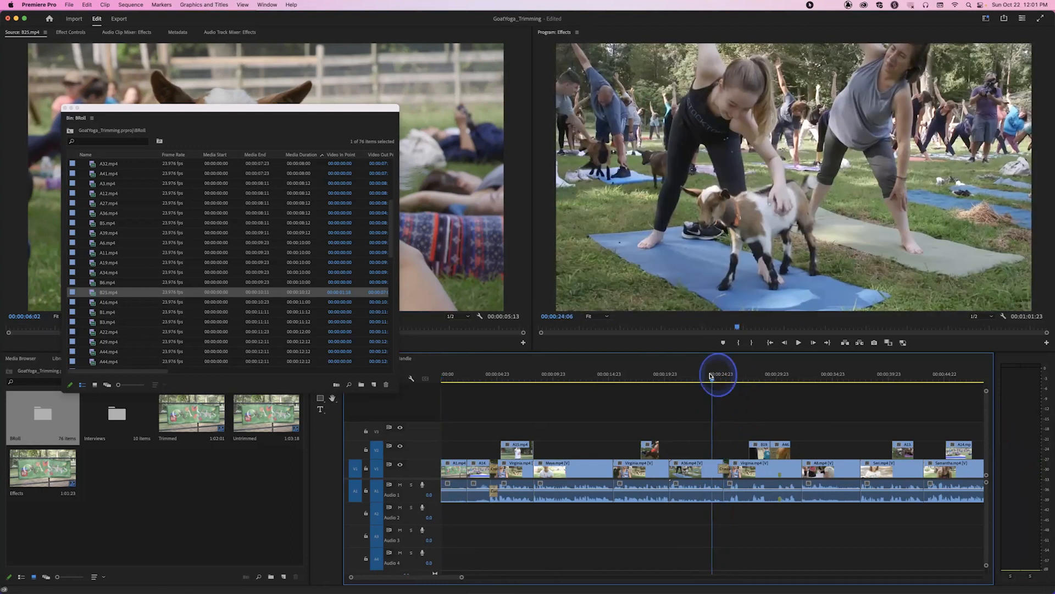
{"action": "key", "text": "space"}
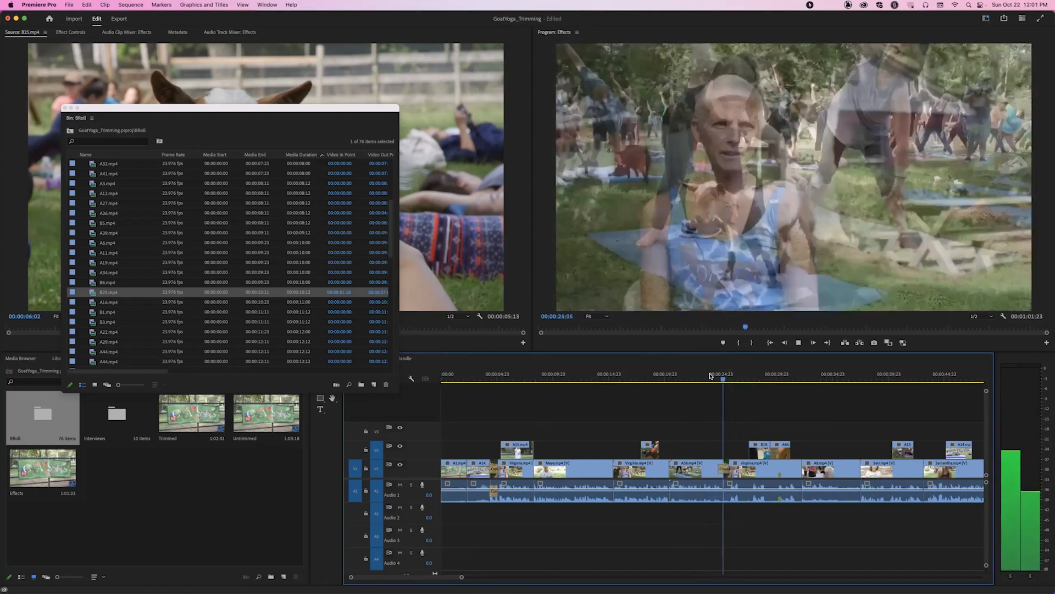
{"action": "key", "text": "space"}
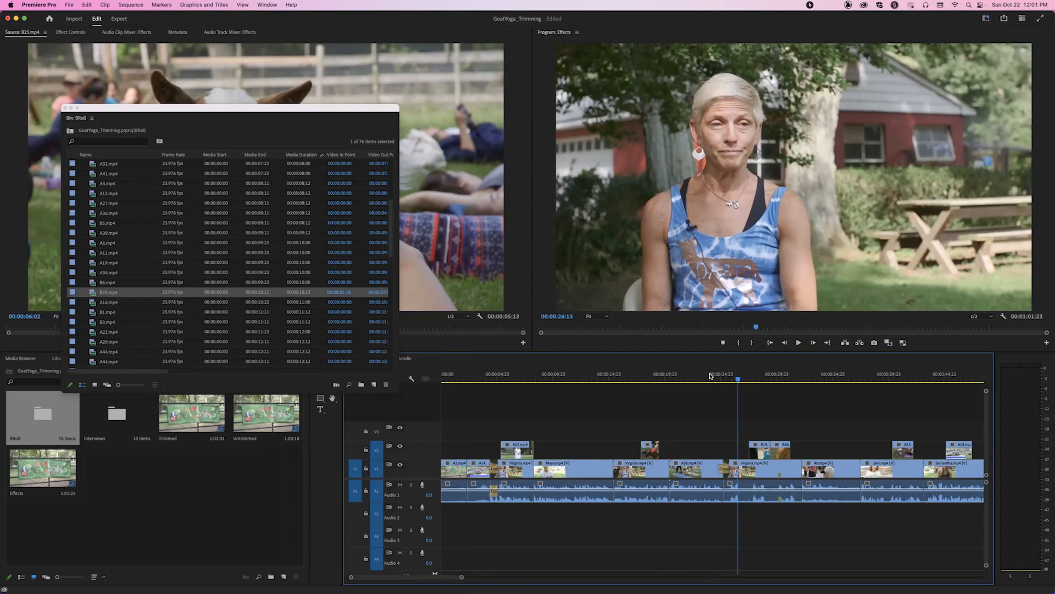
{"action": "left_click_drag", "start_coordinate": [724, 373], "coordinate": [716, 376]}
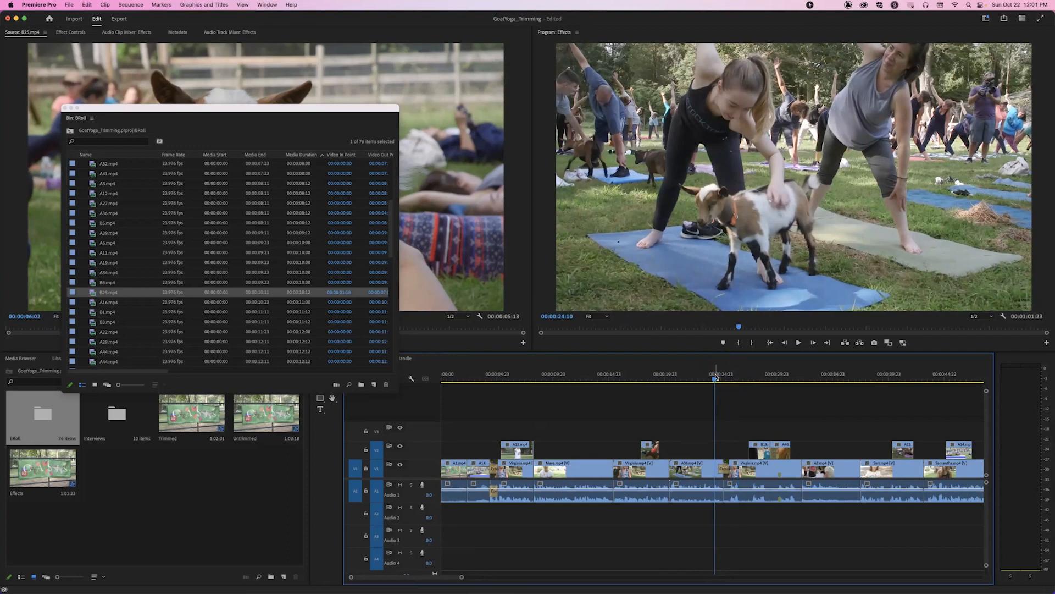
{"action": "key", "text": "space"}
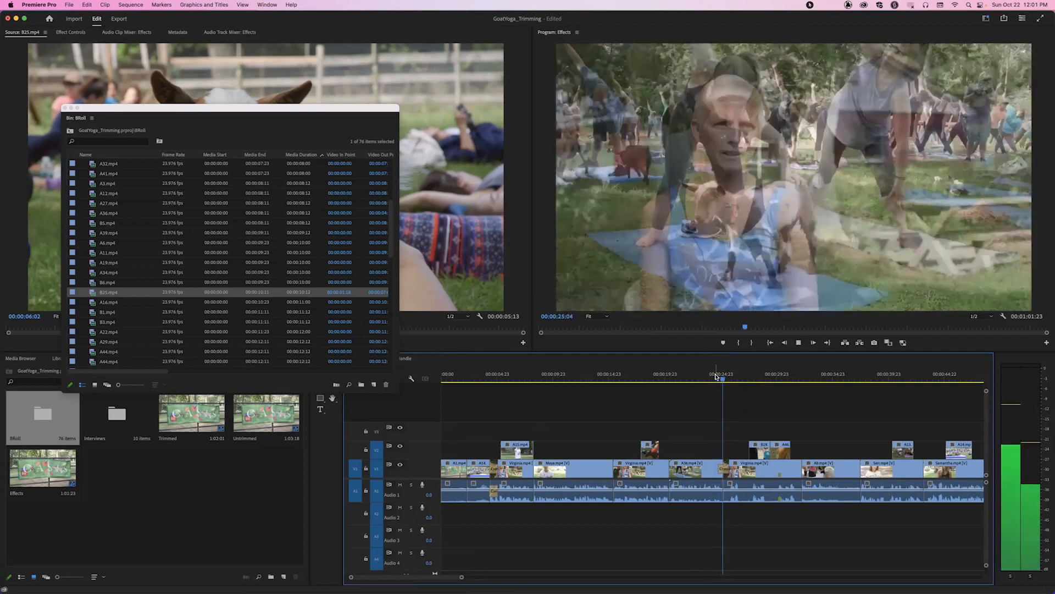
{"action": "key", "text": "space"}
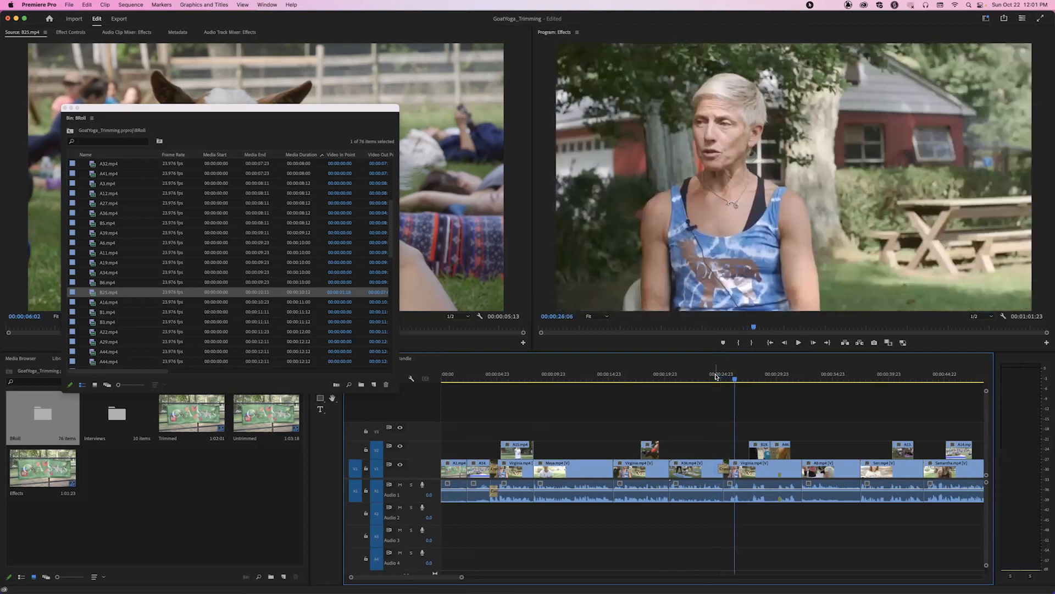
{"action": "left_click", "coordinate": [711, 376]}
{"action": "key", "text": "space"}
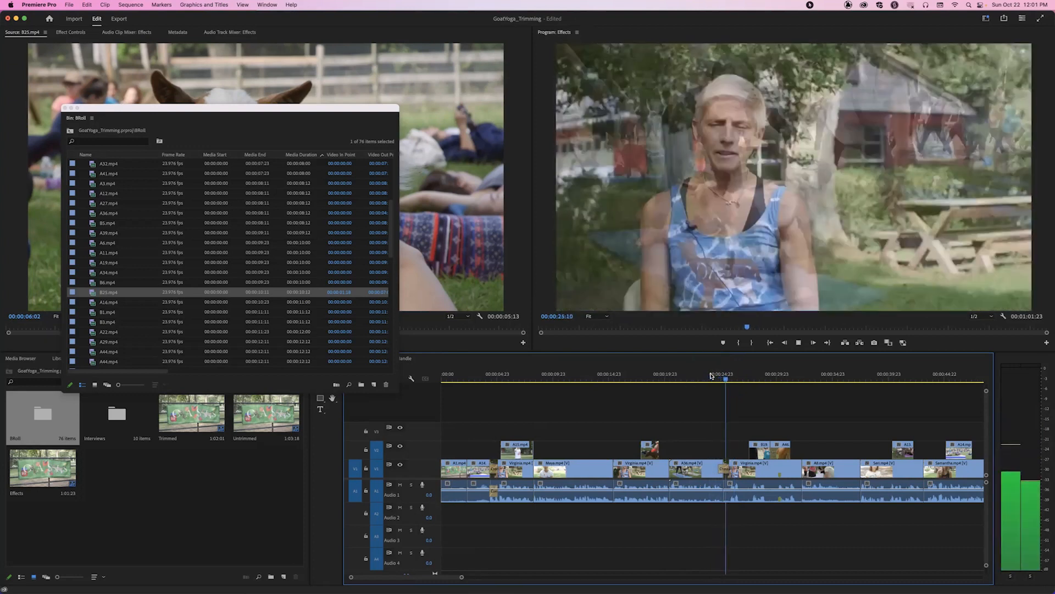
{"action": "key", "text": "space"}
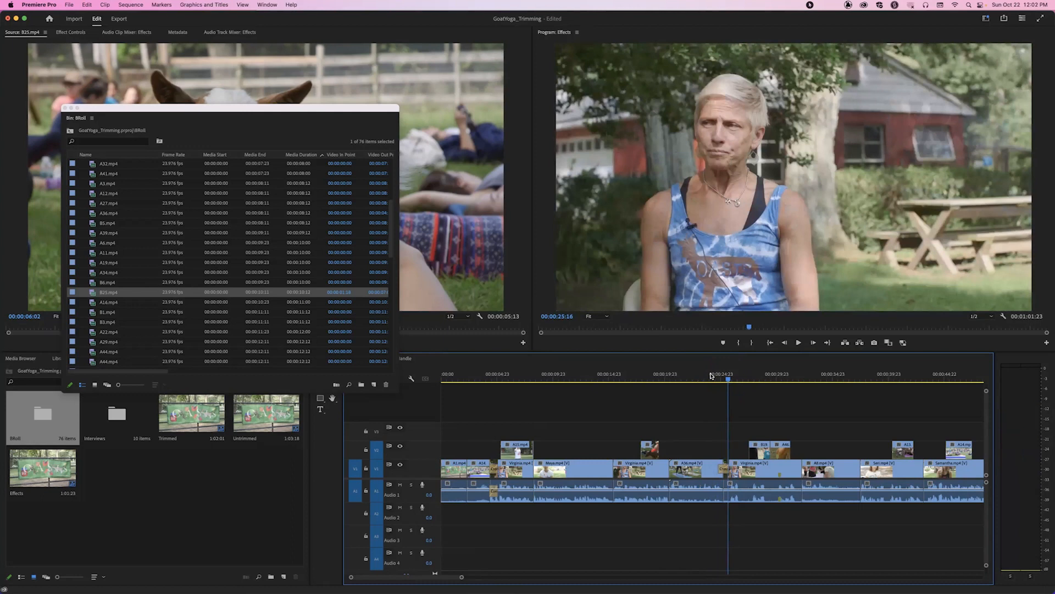
{"action": "left_click", "coordinate": [711, 376]}
{"action": "key", "text": "space"}
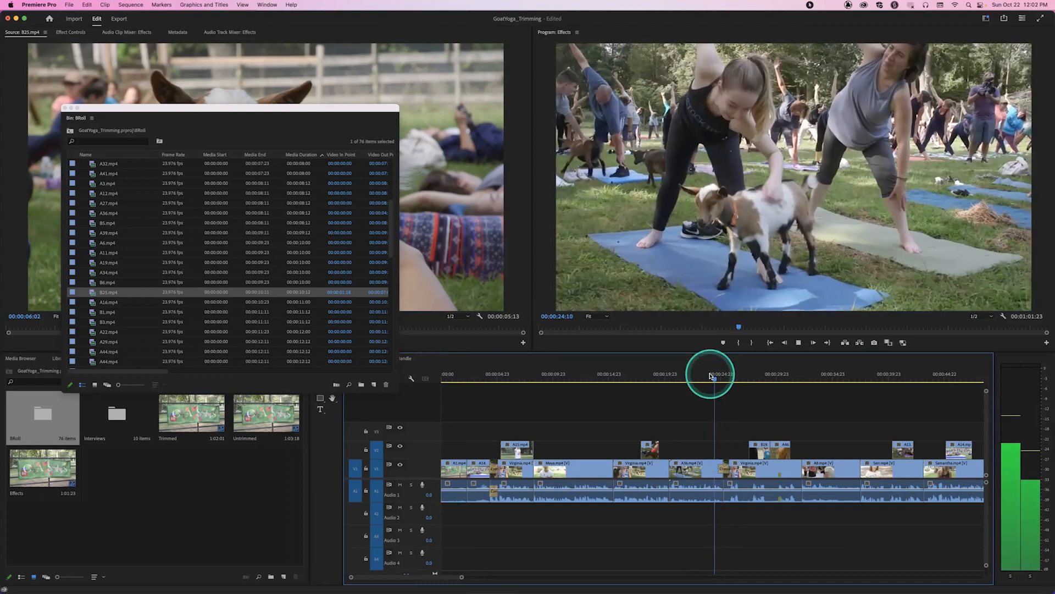
{"action": "key", "text": "space"}
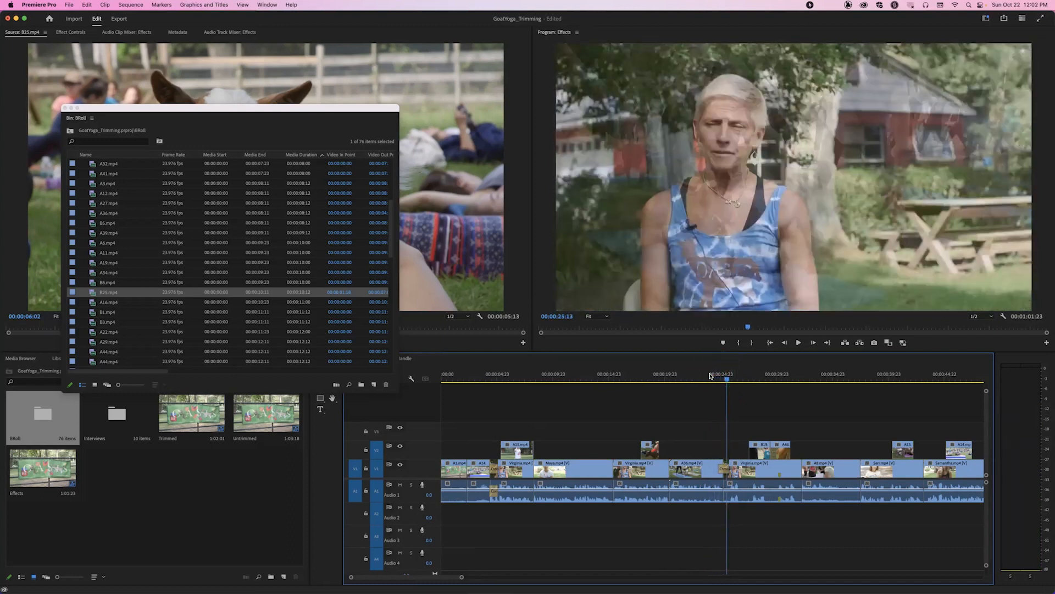
Step: Delete the Cross Dissolve at the V1 cut near 00:00:25:06 and park the playhead at 00:00:24:19
{"action": "left_click", "coordinate": [725, 471]}
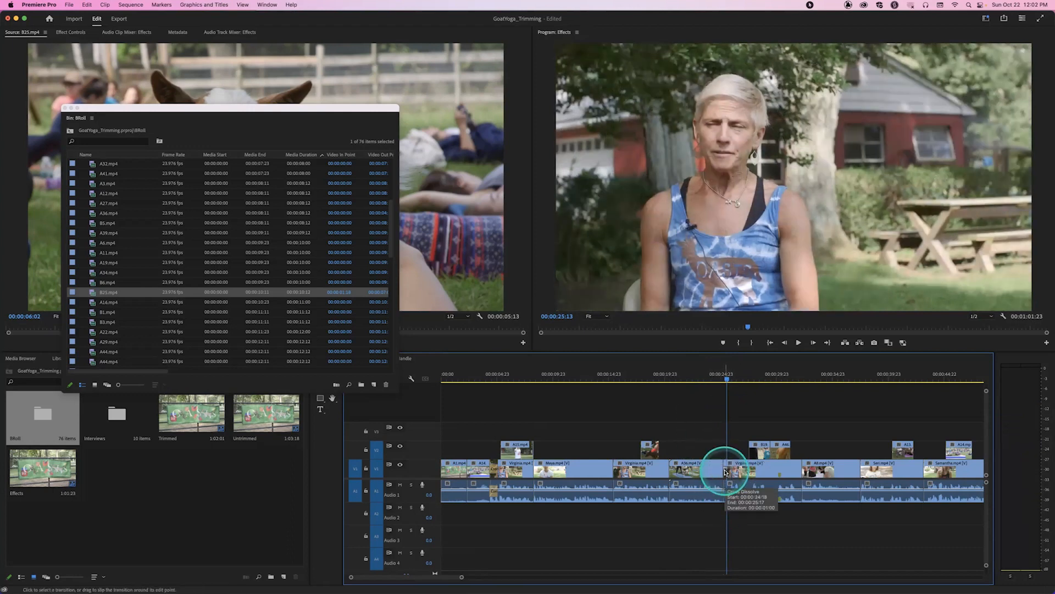
{"action": "left_click", "coordinate": [720, 373]}
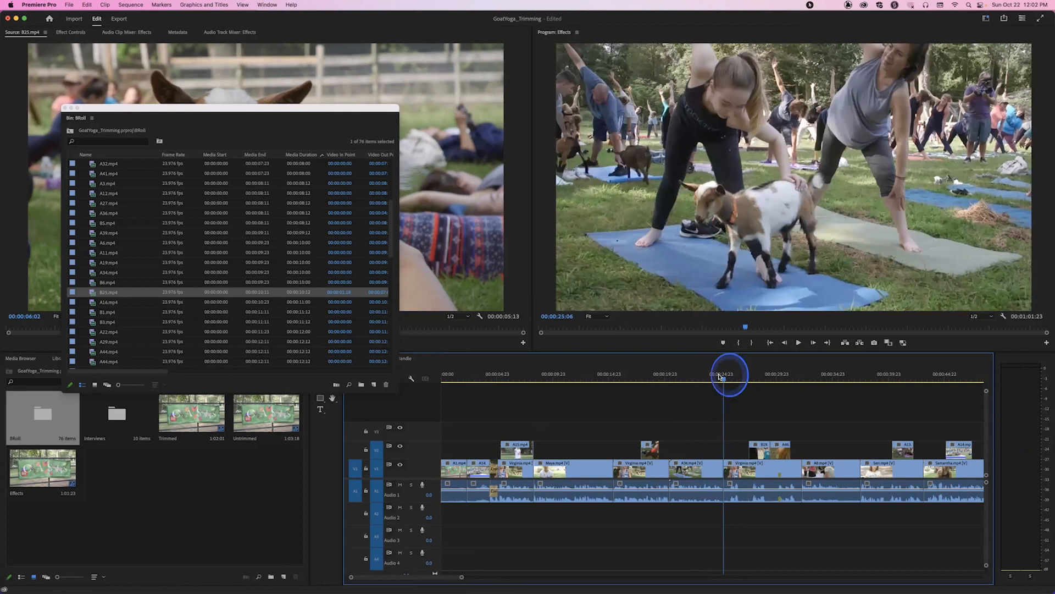
Step: Close the floating BRoll bin window and list the Dissolve effects within Video Transitions
{"action": "left_click", "coordinate": [64, 108]}
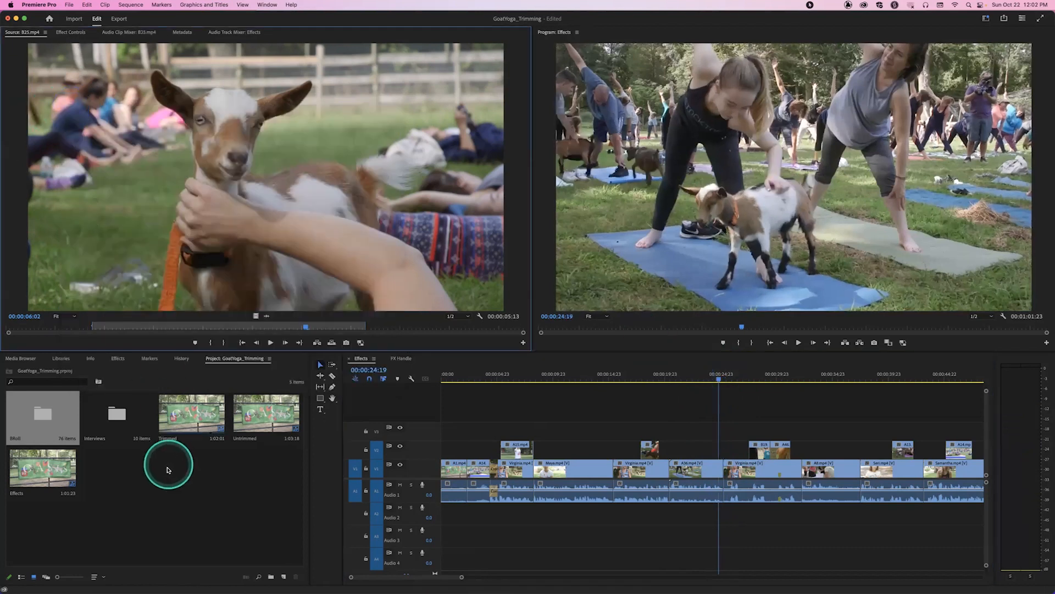
{"action": "left_click", "coordinate": [147, 449]}
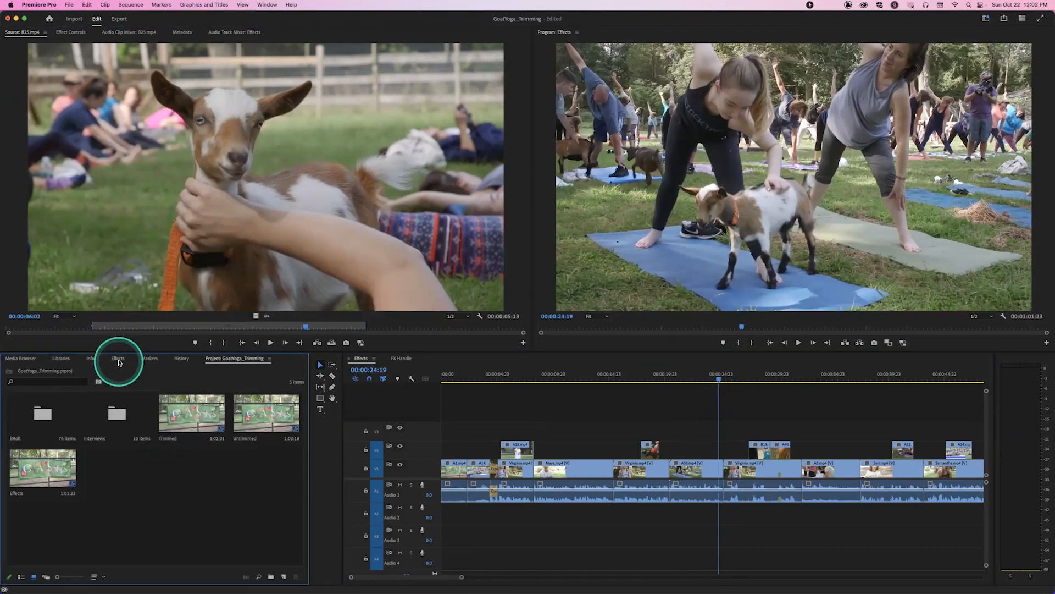
{"action": "left_click", "coordinate": [119, 362]}
{"action": "left_click", "coordinate": [6, 422]}
{"action": "left_click", "coordinate": [91, 507]}
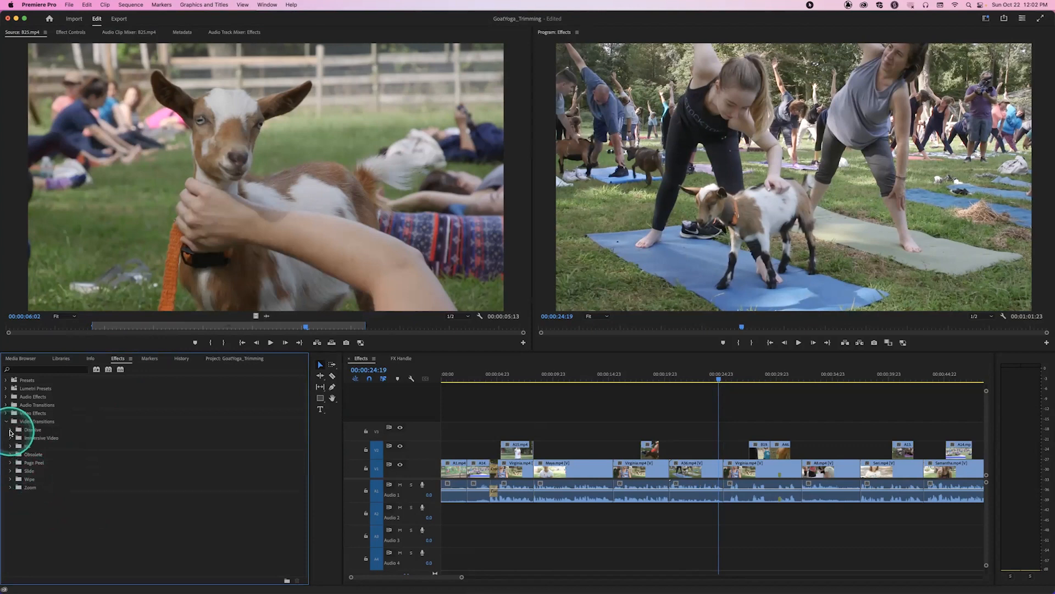
{"action": "left_click", "coordinate": [10, 432]}
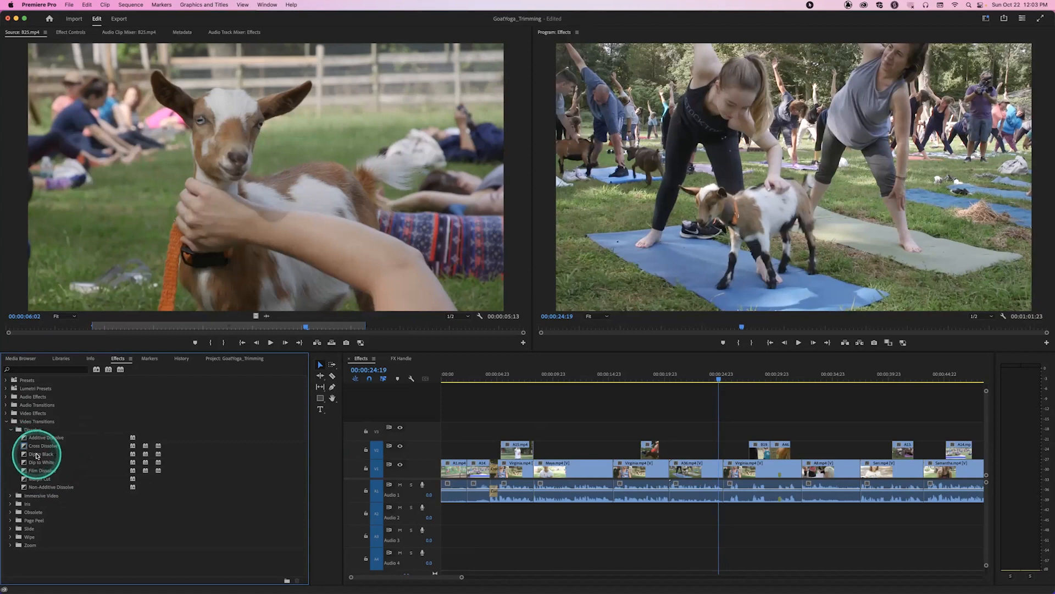
Step: Apply the Dip to Black transition to the V1 cut near 00:00:25:06
{"action": "left_click", "coordinate": [38, 454]}
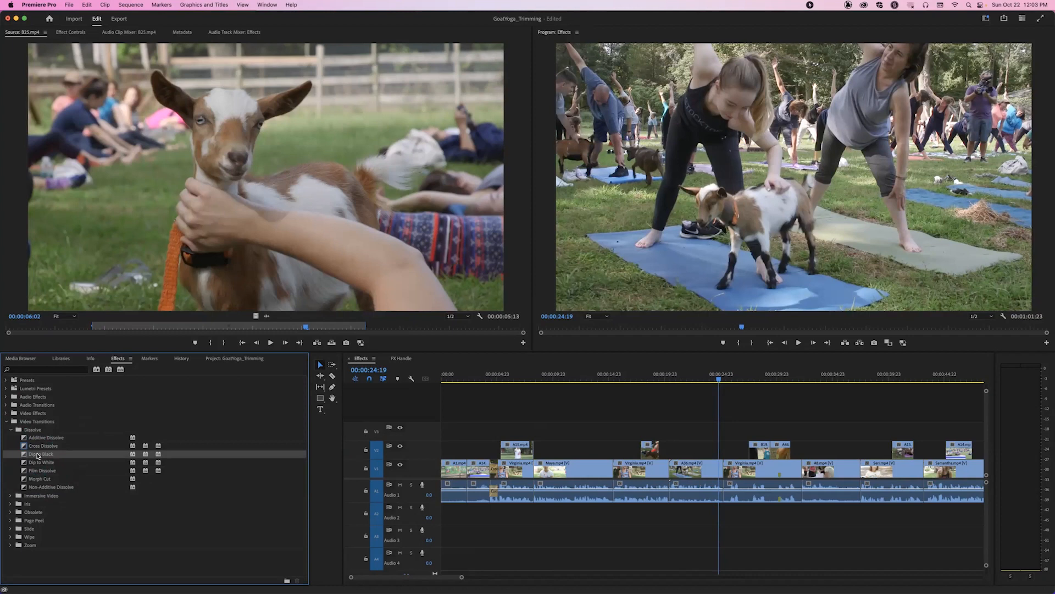
{"action": "left_click", "coordinate": [37, 455]}
{"action": "left_click", "coordinate": [35, 455]}
{"action": "left_click_drag", "start_coordinate": [25, 456], "coordinate": [724, 472]}
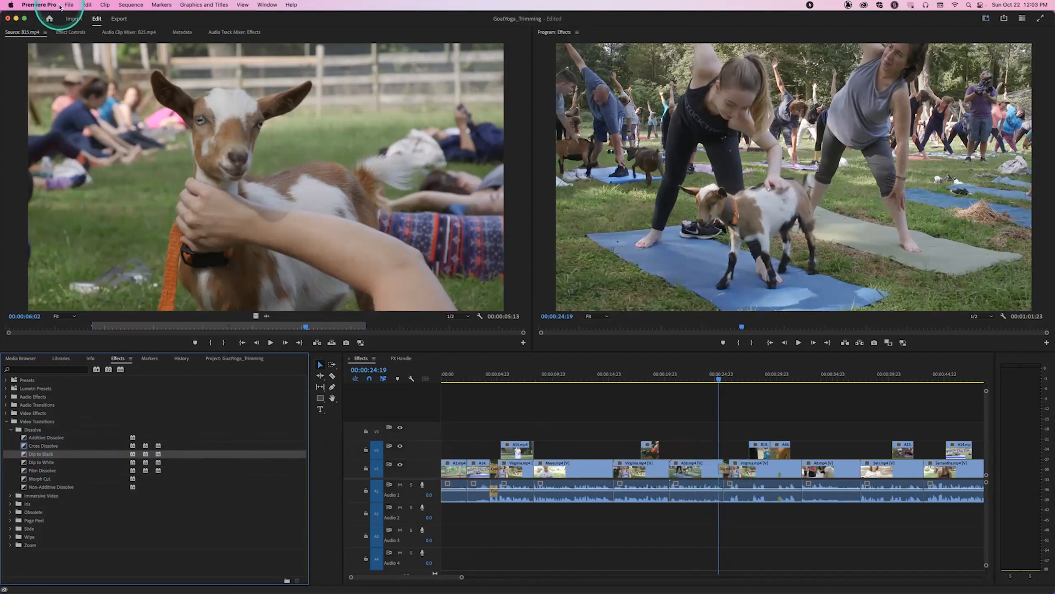
{"action": "key", "text": "="}
{"action": "key", "text": "="}
{"action": "key", "text": "="}
{"action": "key", "text": "="}
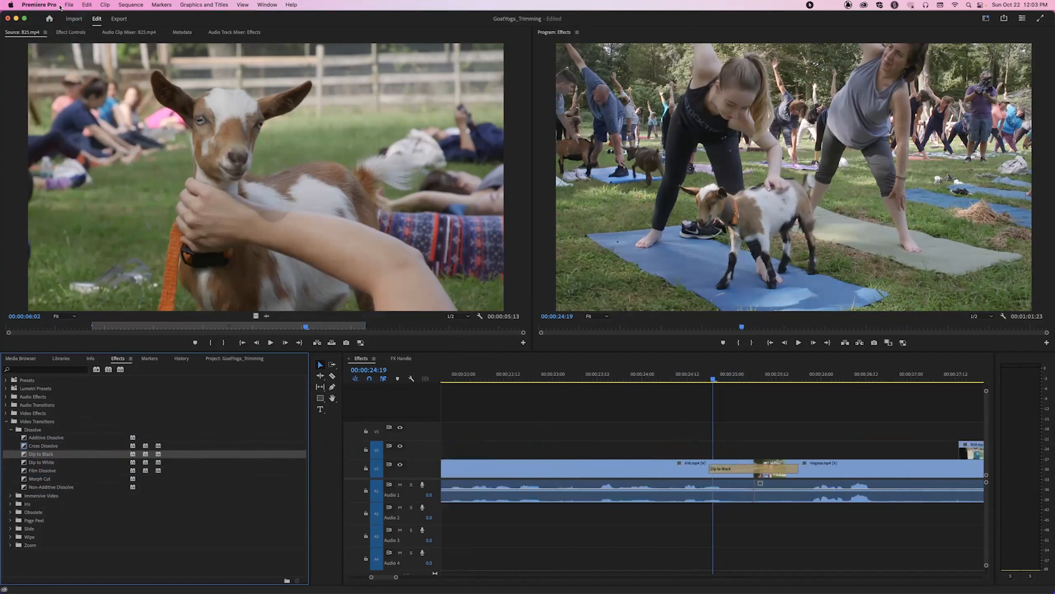
Step: Show the Dip to Black's settings in Effect Controls and play the sequence through the transition
{"action": "left_click", "coordinate": [747, 469]}
{"action": "left_click", "coordinate": [71, 32]}
{"action": "left_click", "coordinate": [119, 79]}
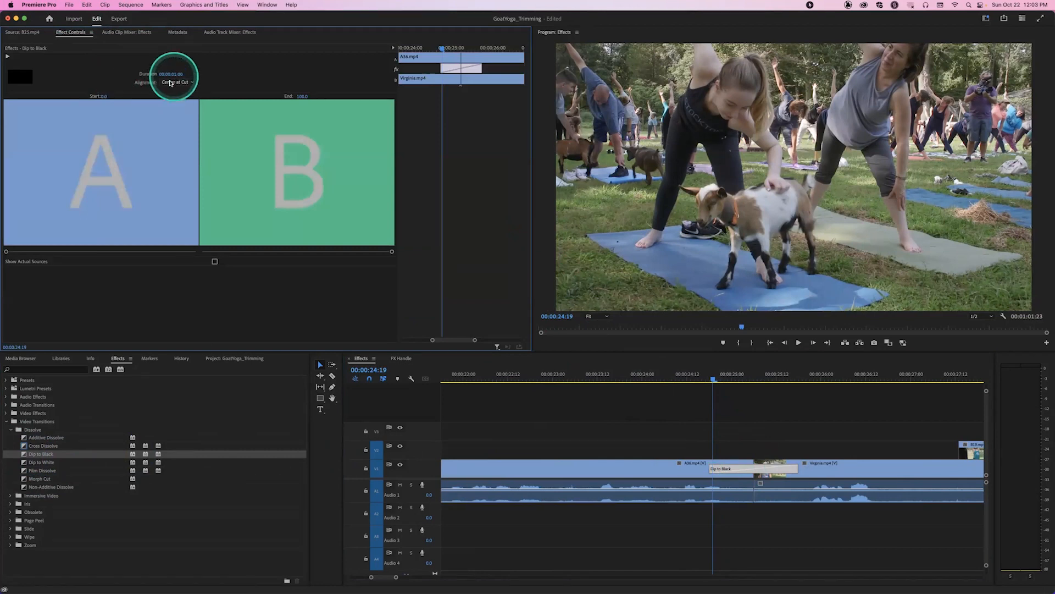
{"action": "left_click_drag", "start_coordinate": [688, 375], "coordinate": [660, 379]}
{"action": "key", "text": "space"}
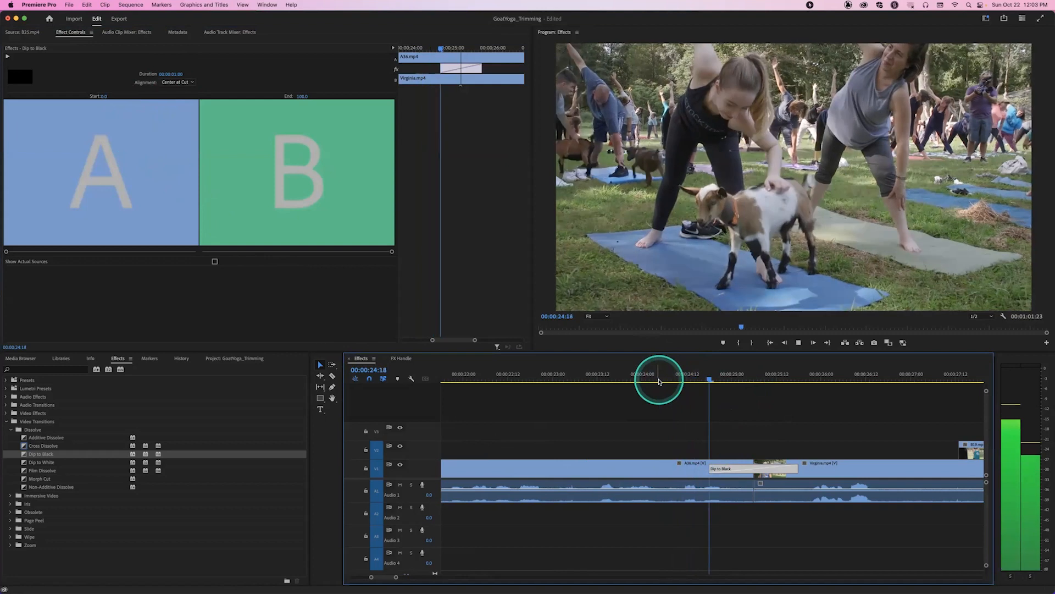
{"action": "key", "text": "space"}
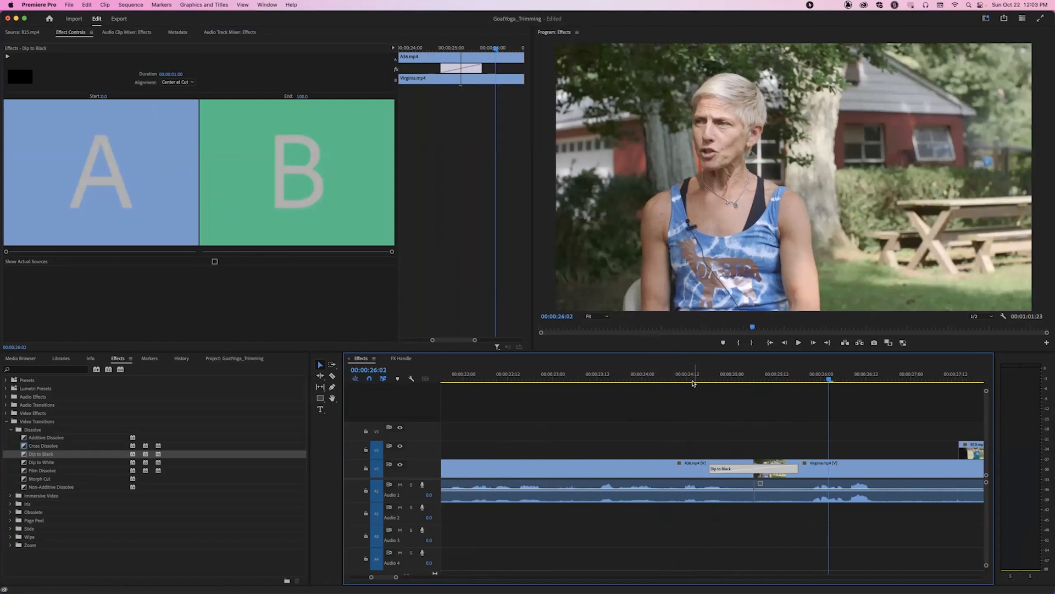
Step: Replay the Dip to Black from 00:00:23:17 to judge how it looks
{"action": "left_click", "coordinate": [682, 376]}
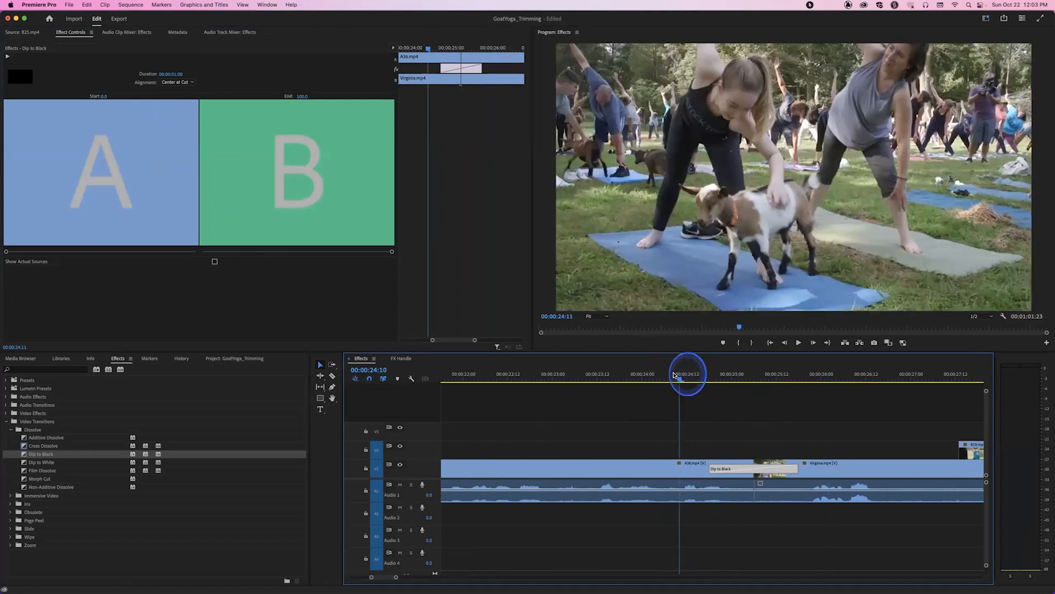
{"action": "left_click_drag", "start_coordinate": [396, 576], "coordinate": [449, 545]}
{"action": "left_click", "coordinate": [683, 378]}
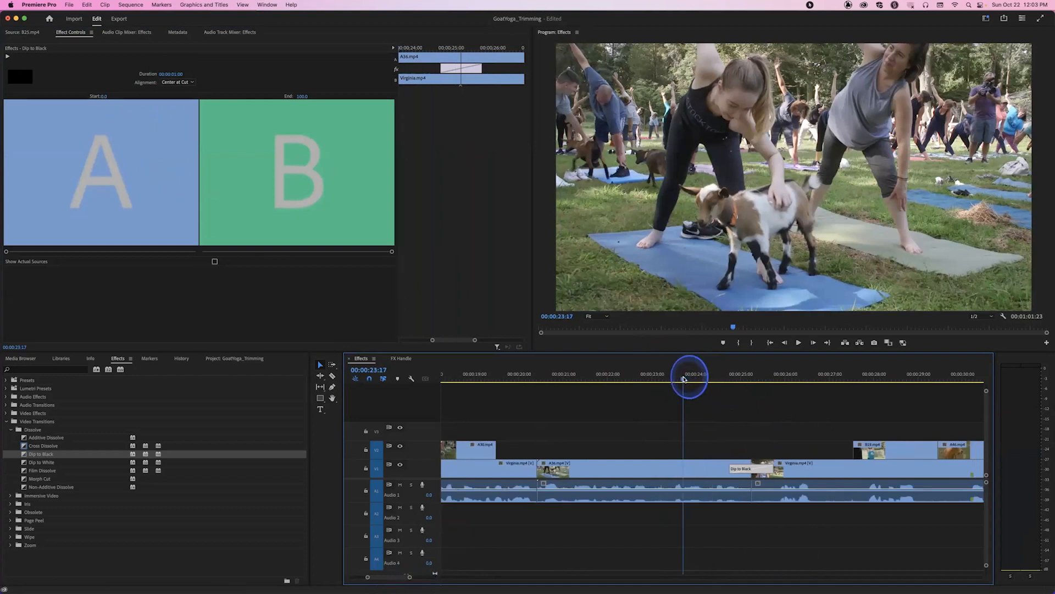
{"action": "key", "text": "space"}
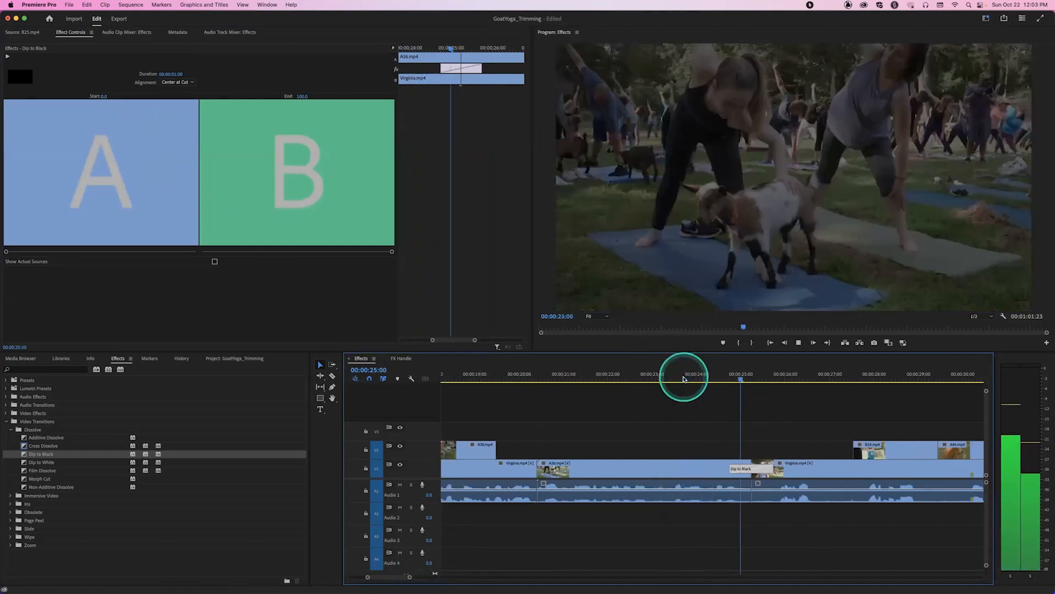
{"action": "key", "text": "space"}
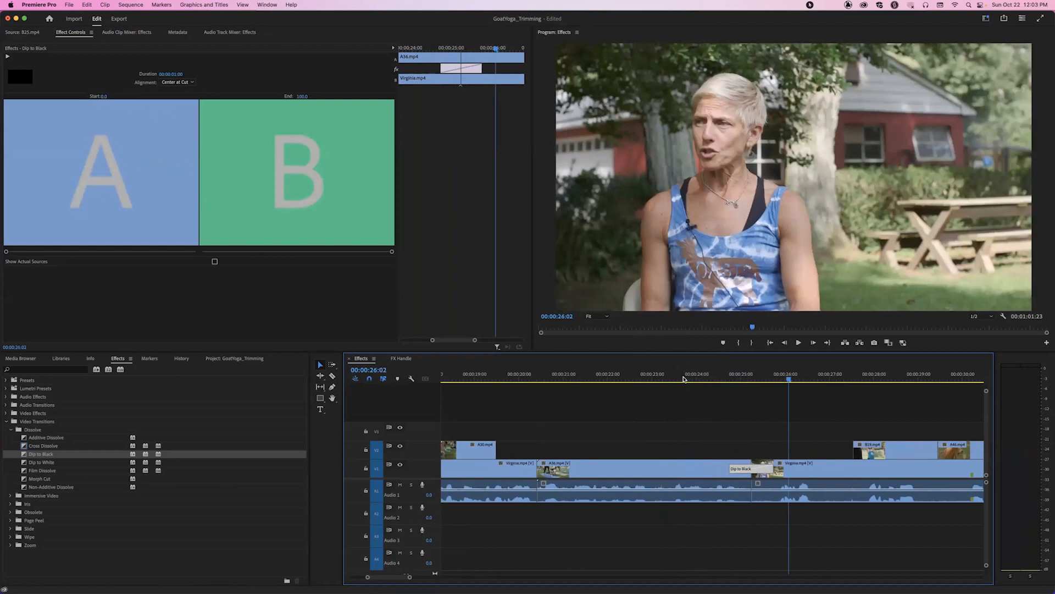
Step: Lengthen the Dip to Black to about 00:00:02:06 on both sides of the cut and play it twice
{"action": "left_click", "coordinate": [778, 466]}
{"action": "left_click_drag", "start_coordinate": [778, 466], "coordinate": [801, 465]}
{"action": "left_click", "coordinate": [664, 376]}
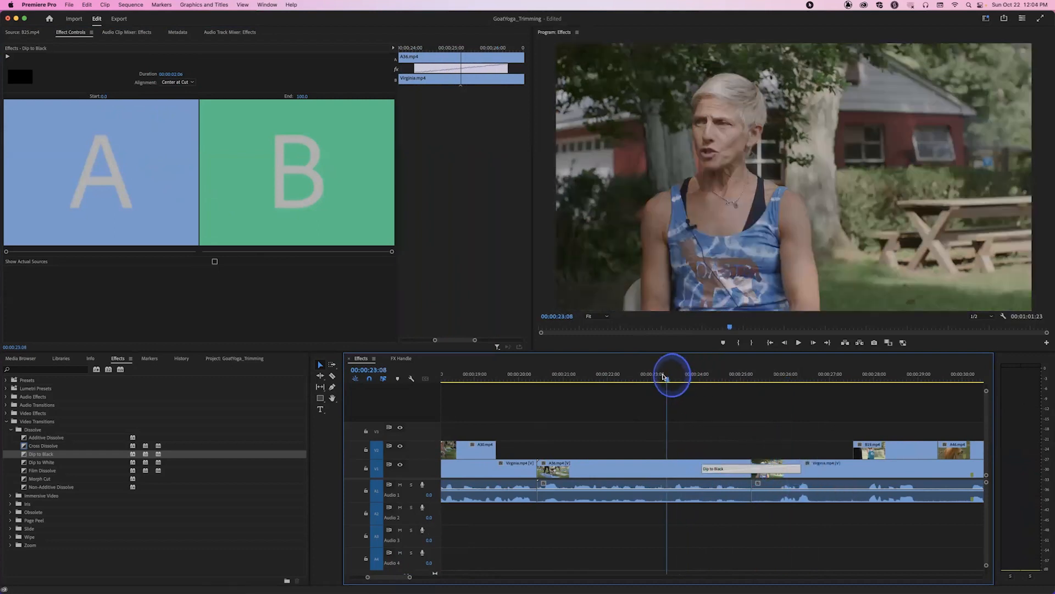
{"action": "key", "text": "space"}
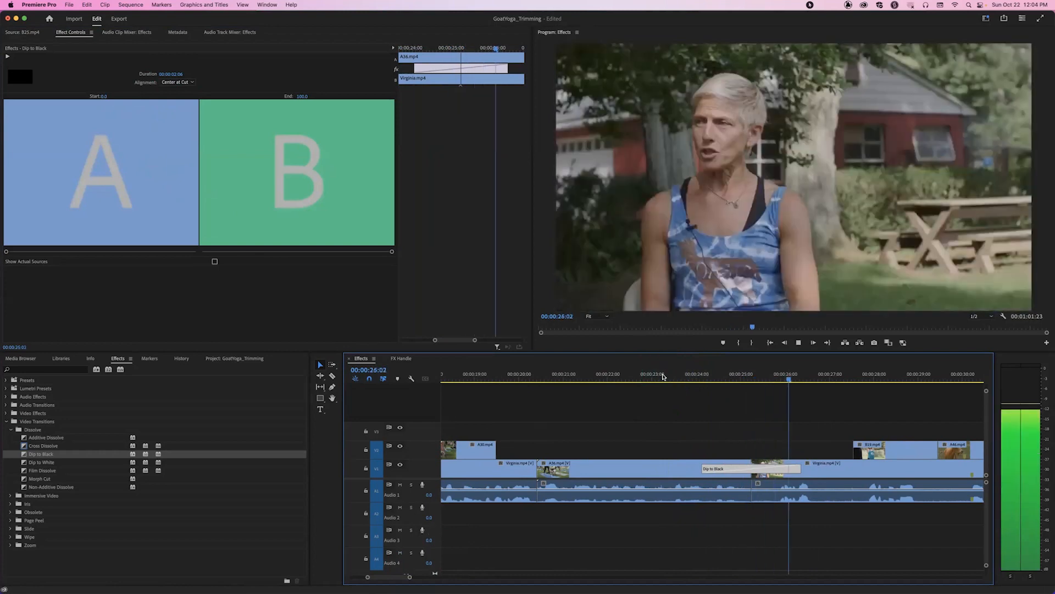
{"action": "key", "text": "space"}
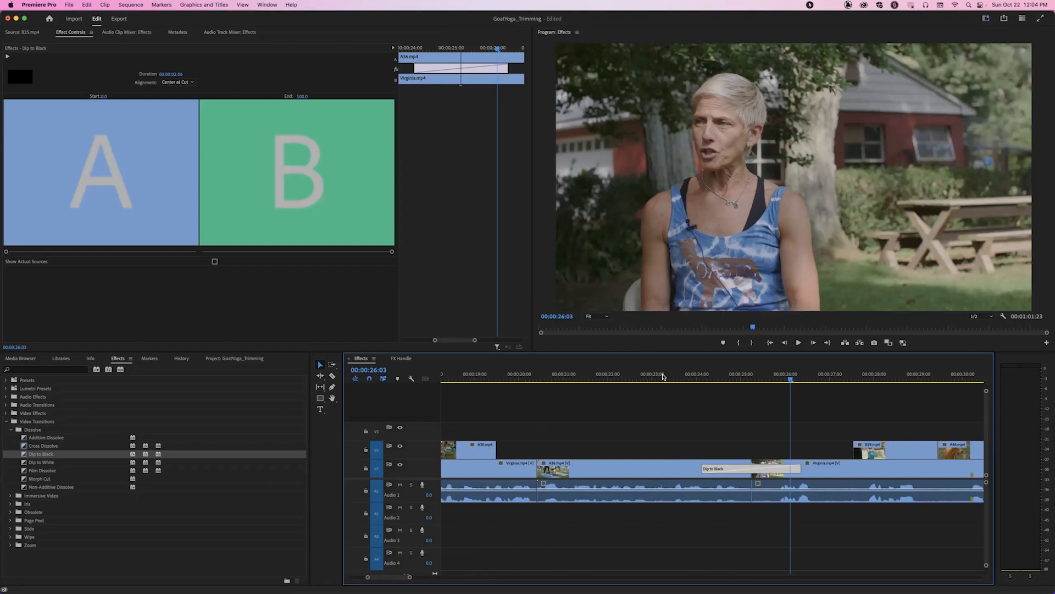
{"action": "left_click_drag", "start_coordinate": [664, 376], "coordinate": [672, 376]}
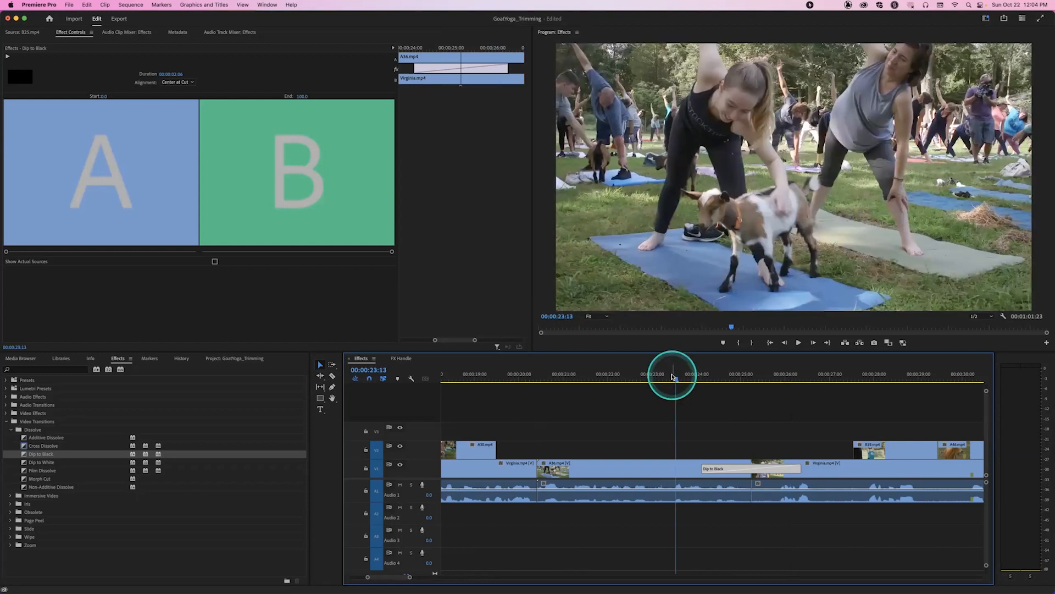
{"action": "key", "text": "space"}
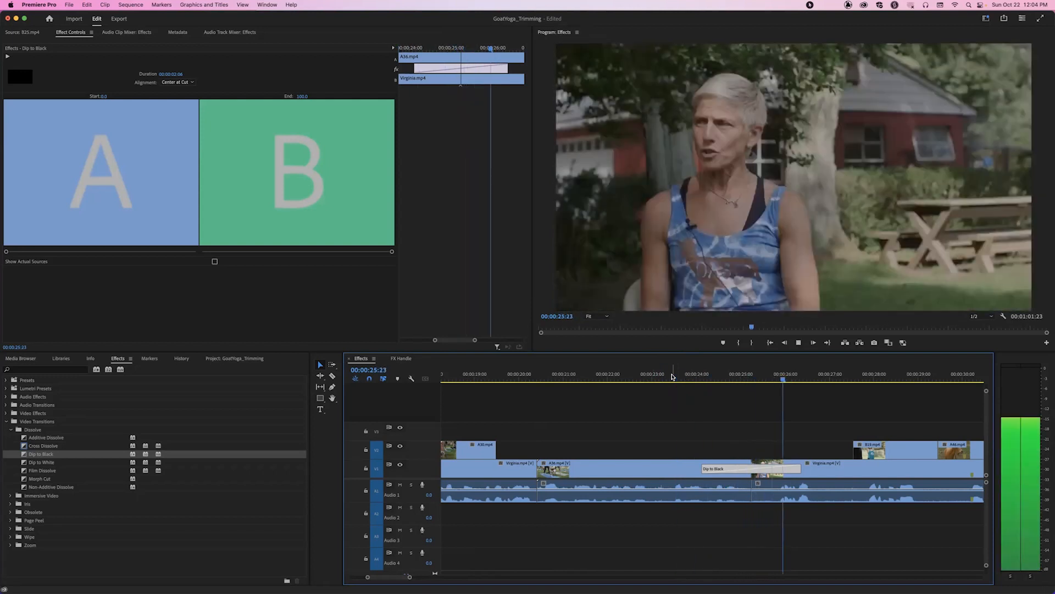
{"action": "key", "text": "space"}
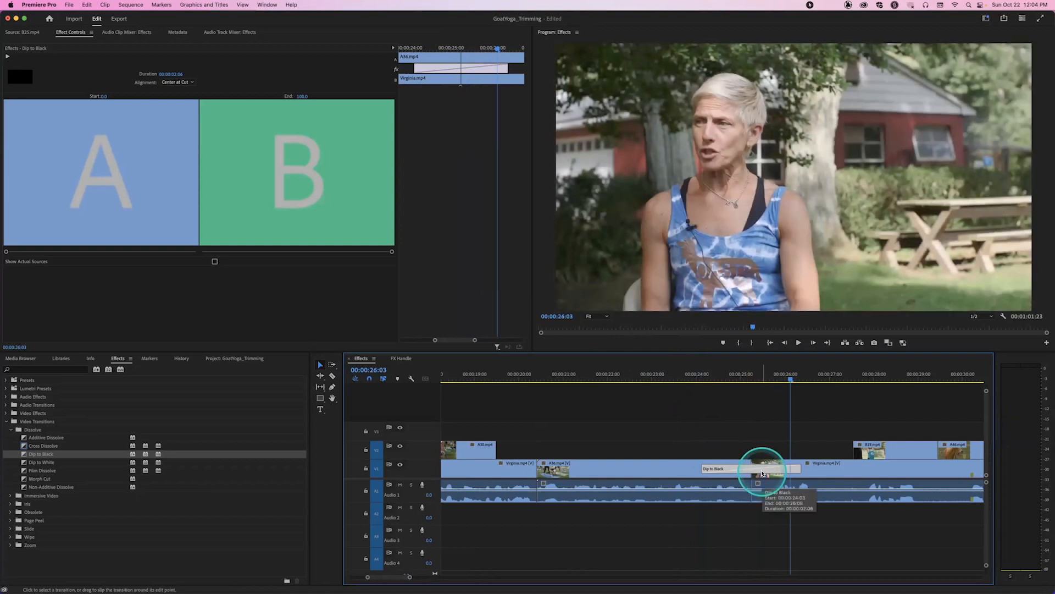
Step: Replace the Dip to Black with a Dip to White lasting about 00:00:03:04 and play it from 00:00:22:15
{"action": "key", "text": "Delete"}
{"action": "left_click_drag", "start_coordinate": [43, 461], "coordinate": [822, 469]}
{"action": "left_click_drag", "start_coordinate": [659, 378], "coordinate": [635, 379]}
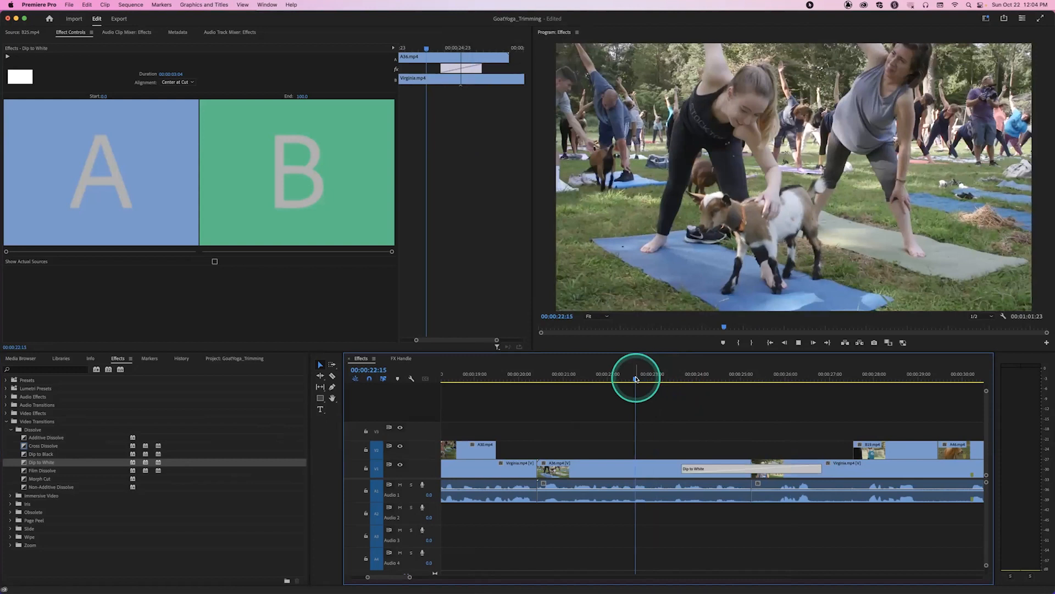
{"action": "key", "text": "space"}
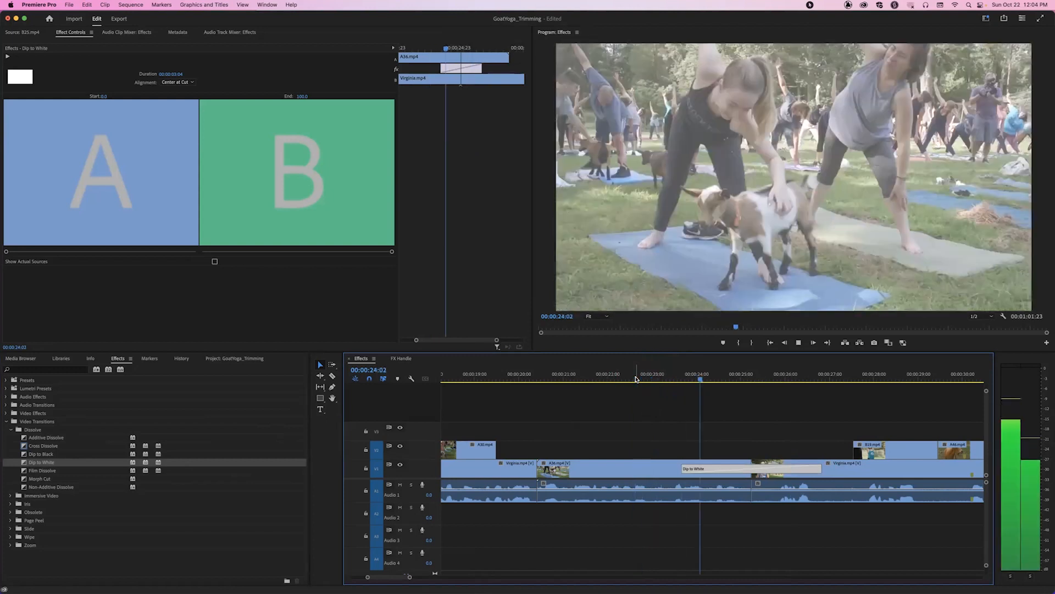
{"action": "key", "text": "space"}
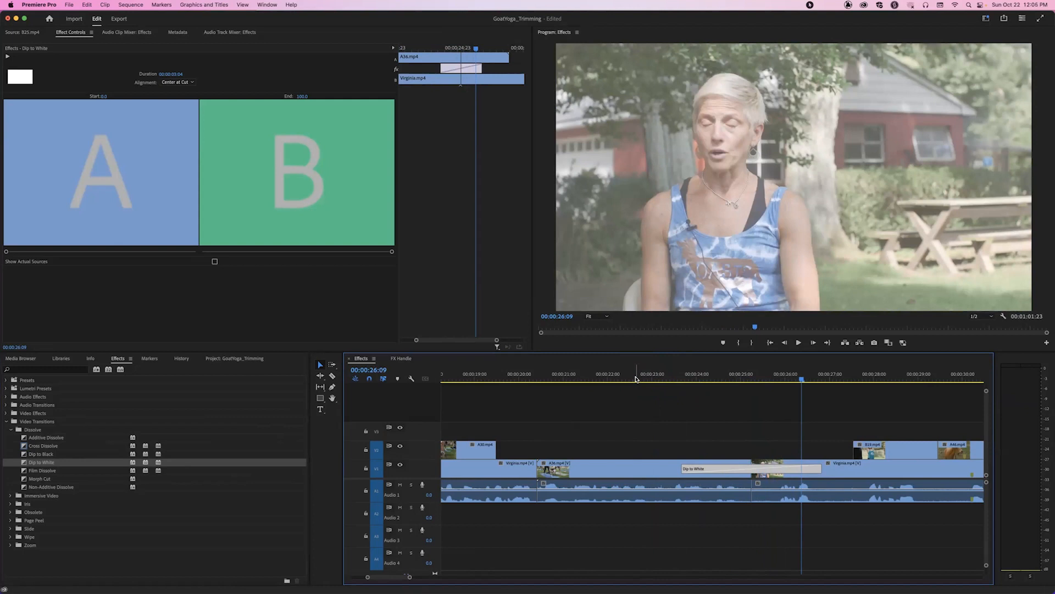
Step: Replay the Dip to White several times, starting ahead of the transition each time
{"action": "left_click", "coordinate": [633, 378]}
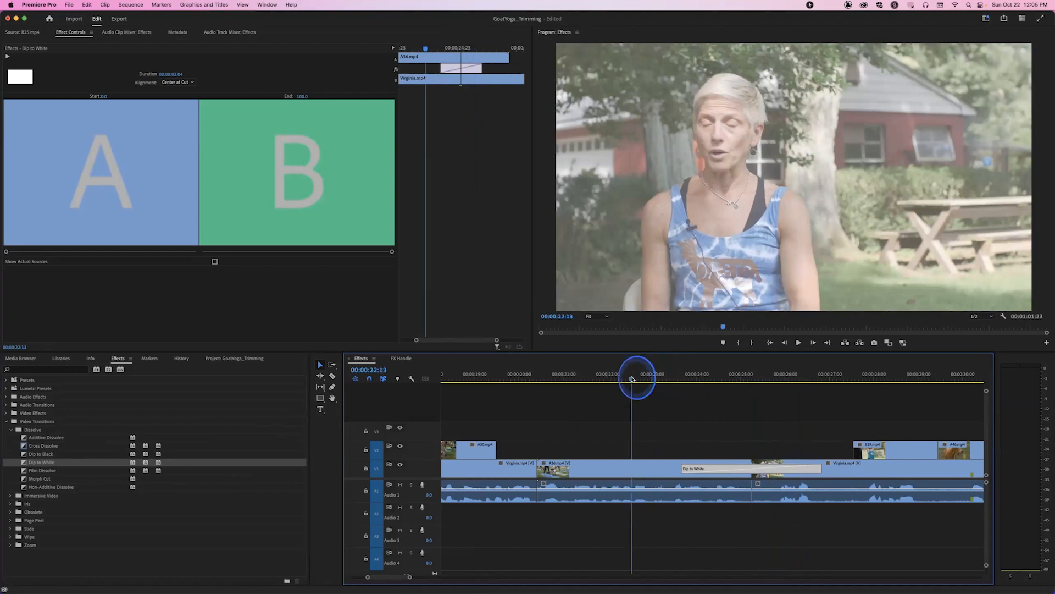
{"action": "key", "text": "space"}
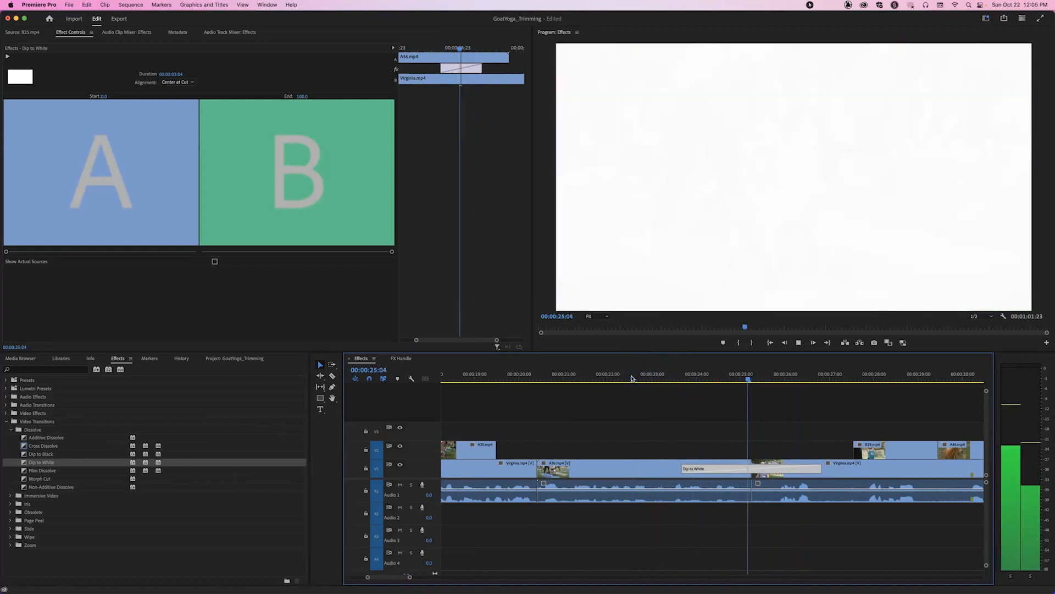
{"action": "key", "text": "space"}
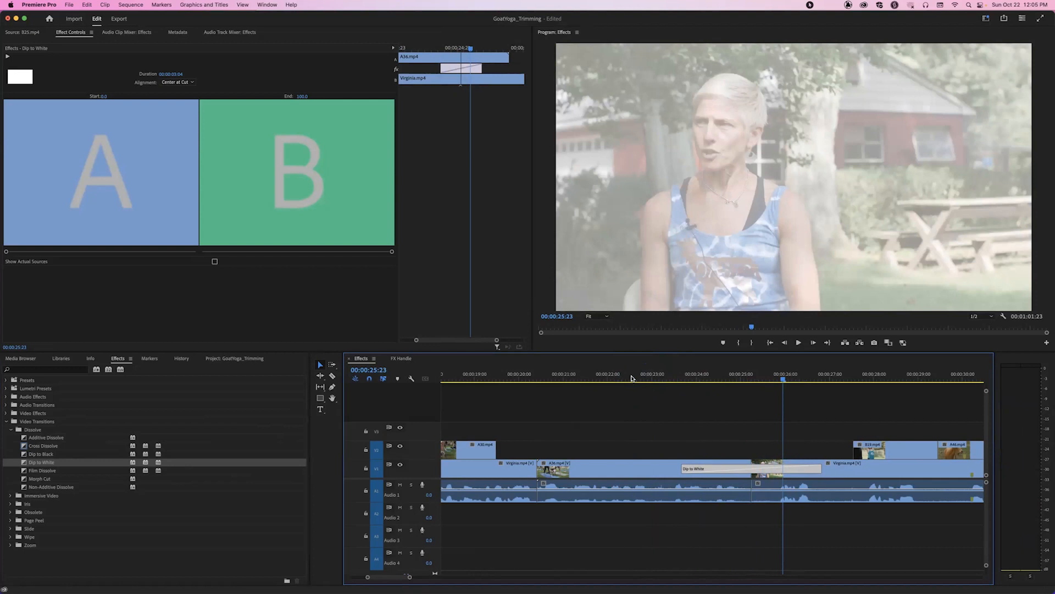
{"action": "left_click", "coordinate": [631, 376]}
{"action": "key", "text": "space"}
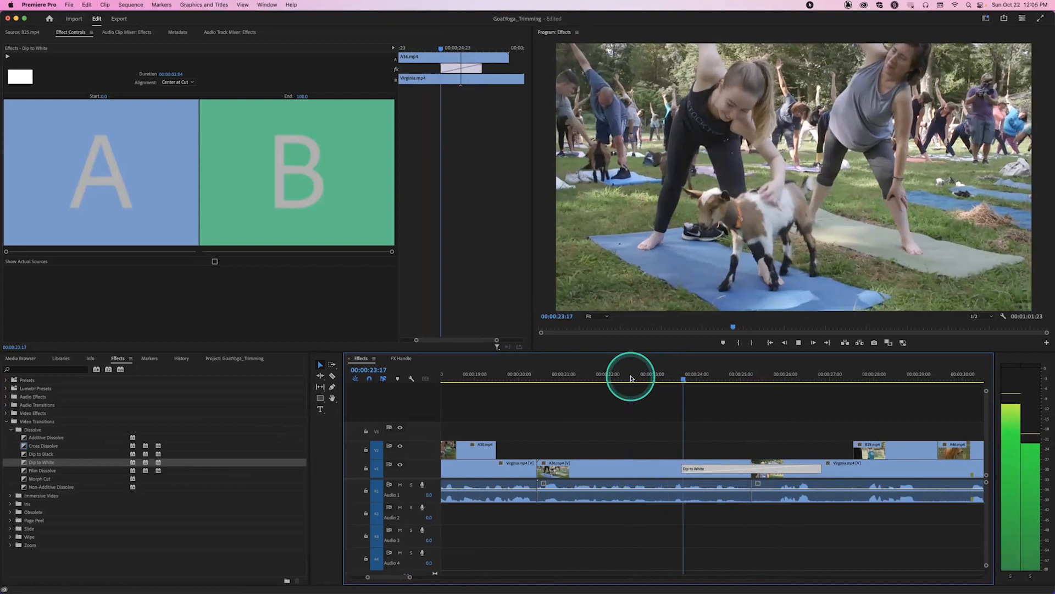
{"action": "key", "text": "space"}
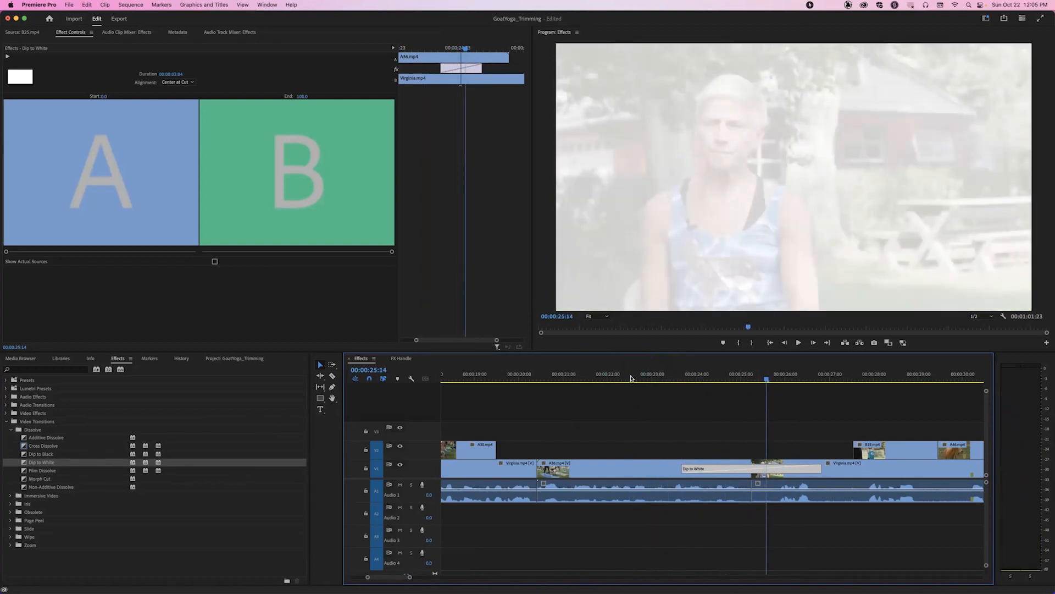
{"action": "left_click", "coordinate": [633, 377]}
{"action": "left_click", "coordinate": [640, 375]}
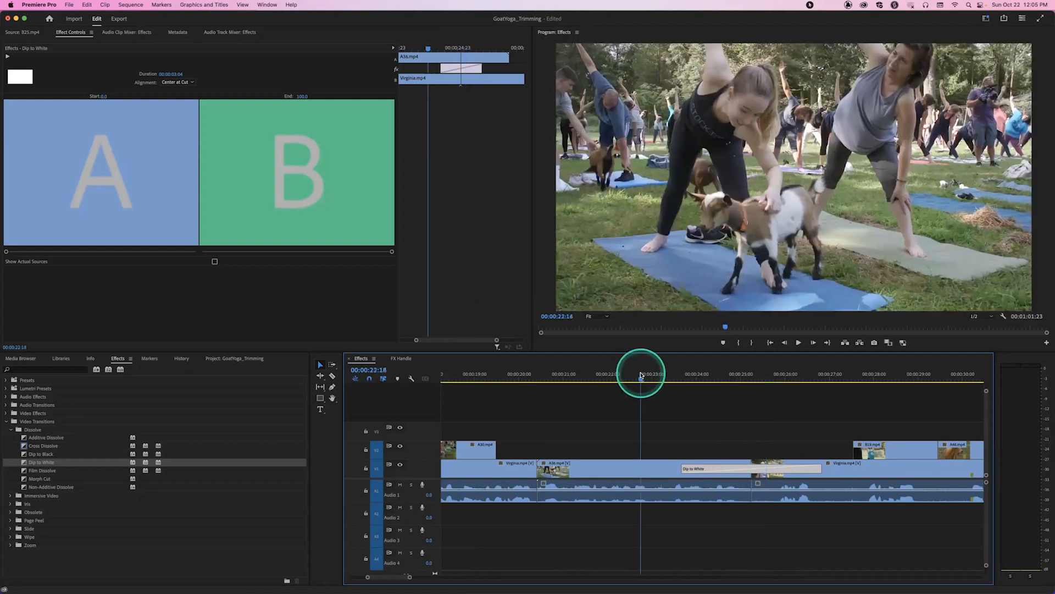
{"action": "key", "text": "space"}
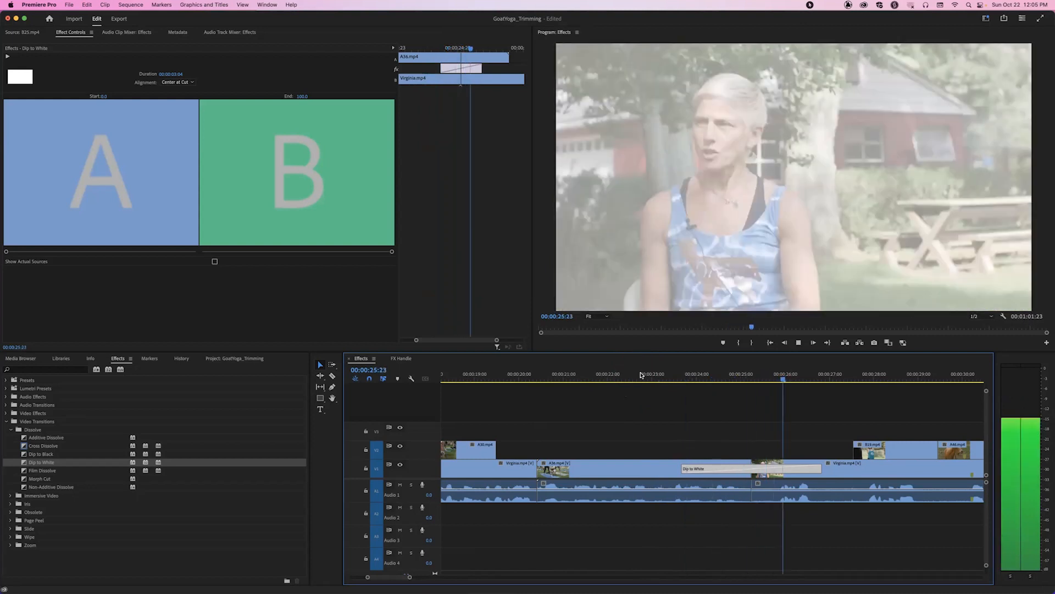
{"action": "left_click", "coordinate": [620, 447]}
{"action": "left_click", "coordinate": [626, 495]}
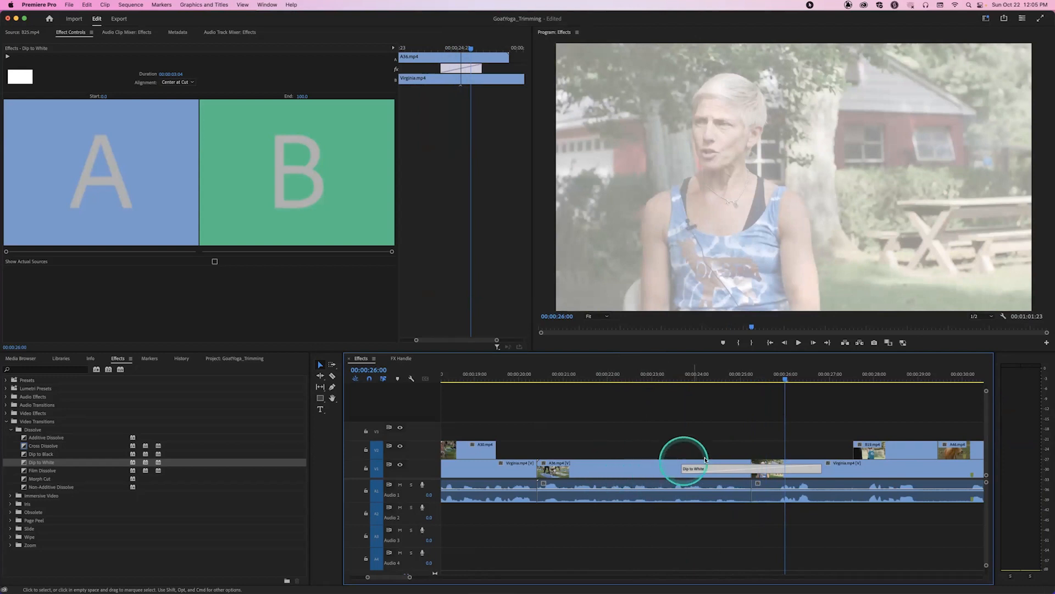
Step: Delete the Dip to White from the V1 cut and park the playhead at 00:00:25:00
{"action": "left_click", "coordinate": [720, 469]}
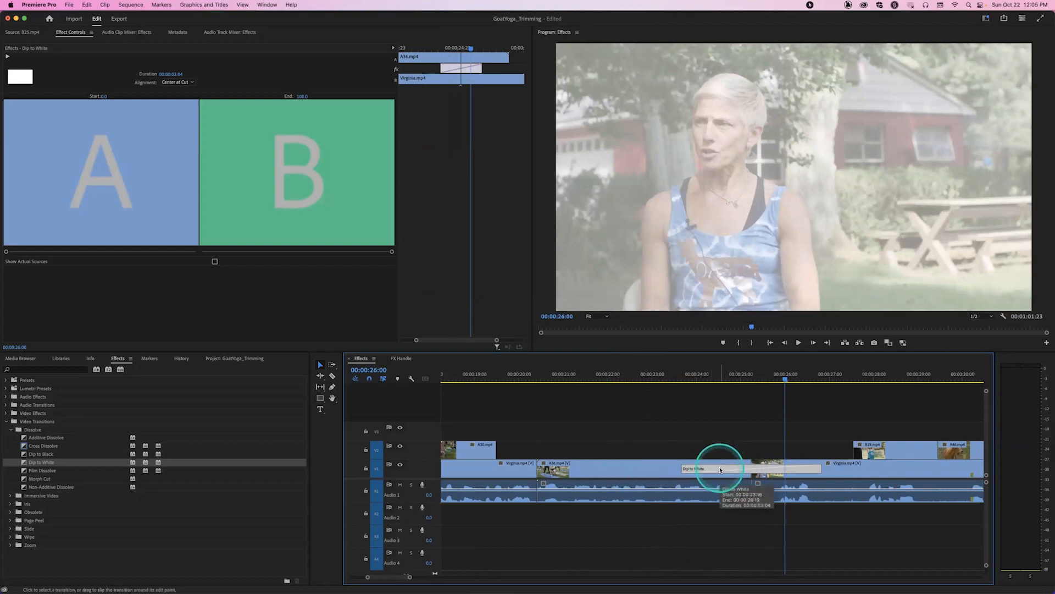
{"action": "key", "text": "Delete"}
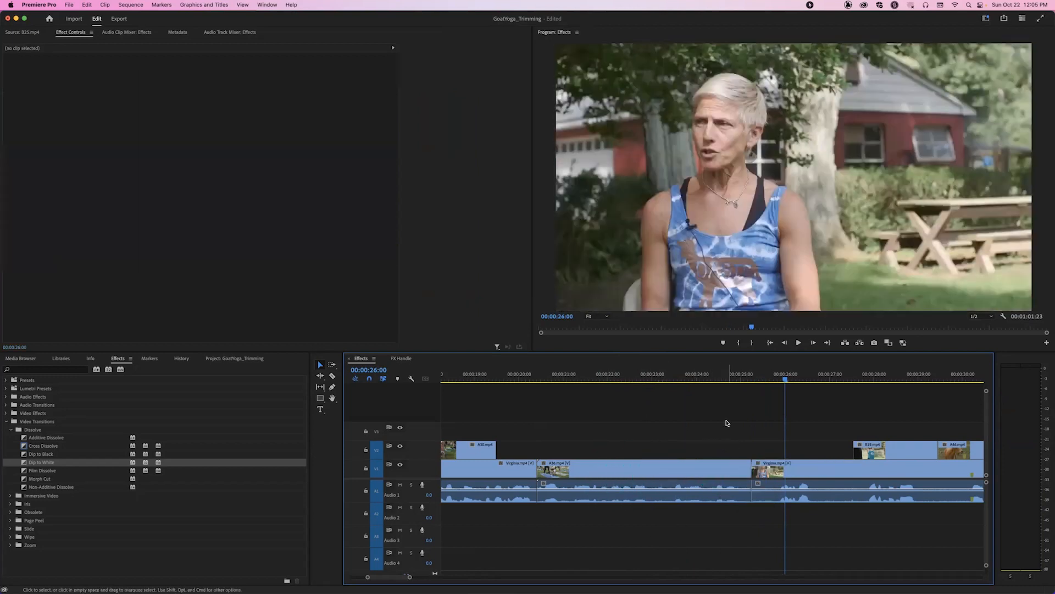
{"action": "left_click", "coordinate": [741, 377]}
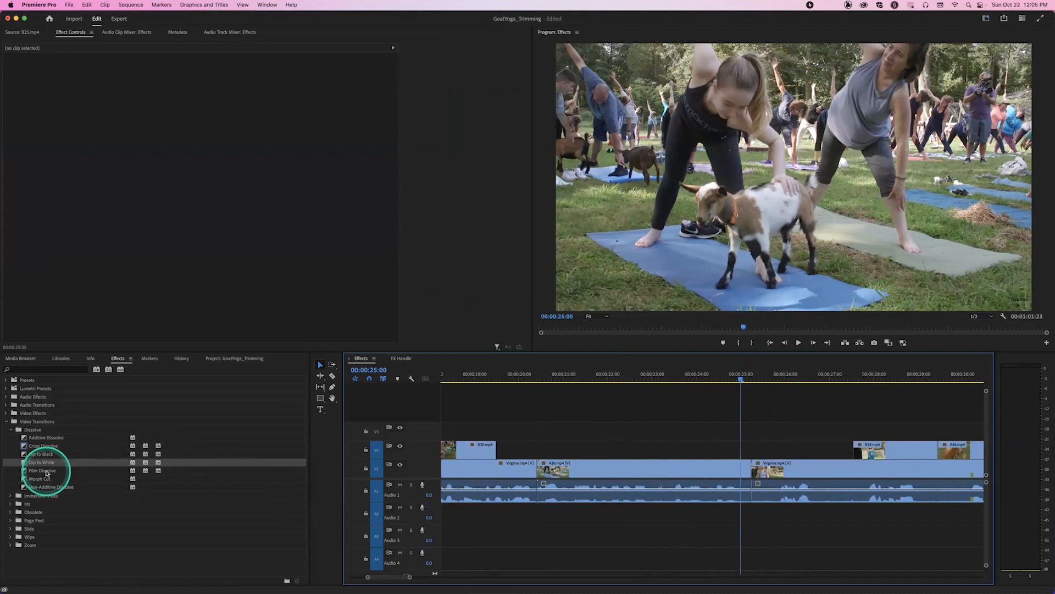
Step: Select the Film Dissolve effect, then apply the default Cross Dissolve to the V1 cut at 00:00:25:06
{"action": "left_click", "coordinate": [47, 472]}
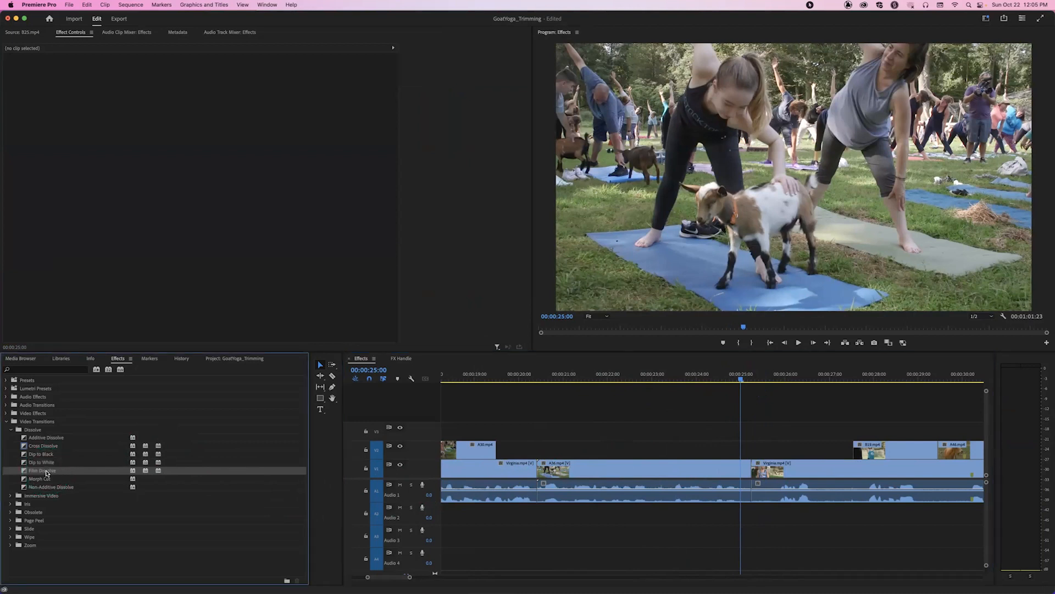
{"action": "left_click", "coordinate": [747, 382]}
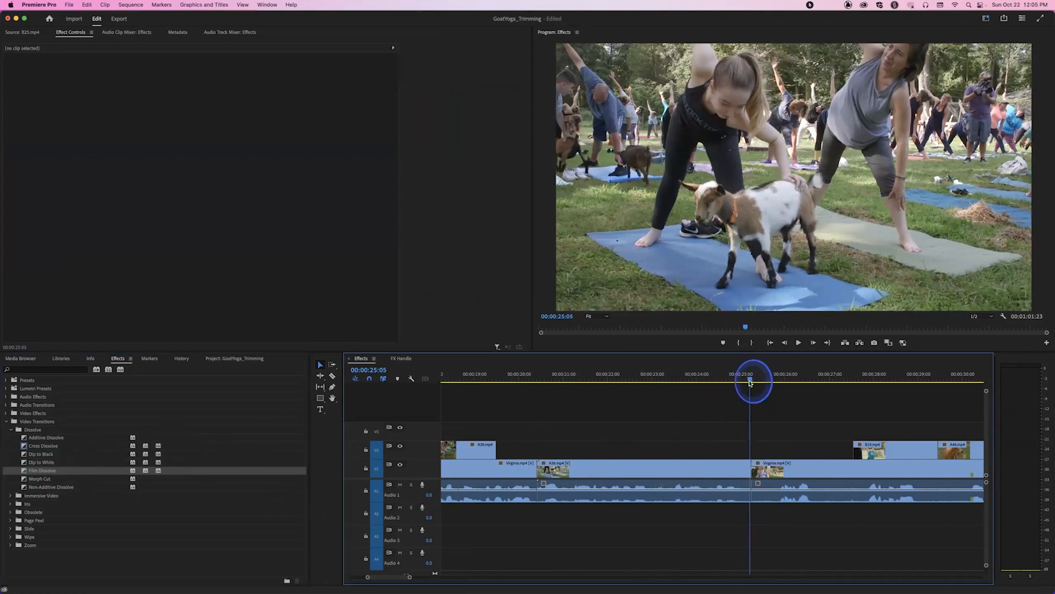
{"action": "left_click_drag", "start_coordinate": [747, 383], "coordinate": [751, 383]}
{"action": "key", "text": "super+d"}
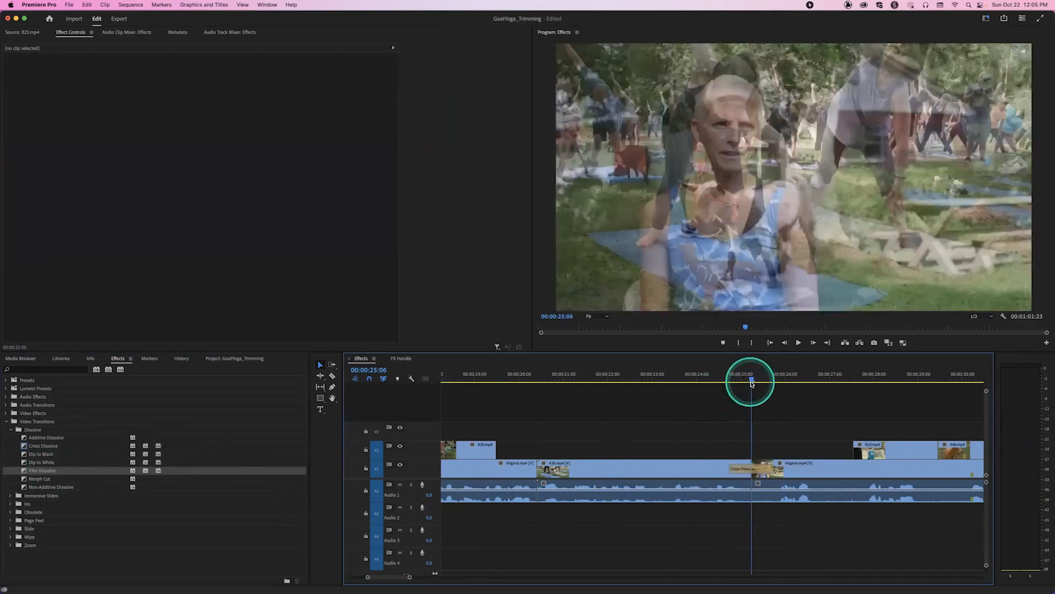
Step: Play through the new Cross Dissolve from before the cut and select the transition on V1
{"action": "left_click", "coordinate": [740, 377]}
{"action": "left_click", "coordinate": [689, 375]}
{"action": "key", "text": "space"}
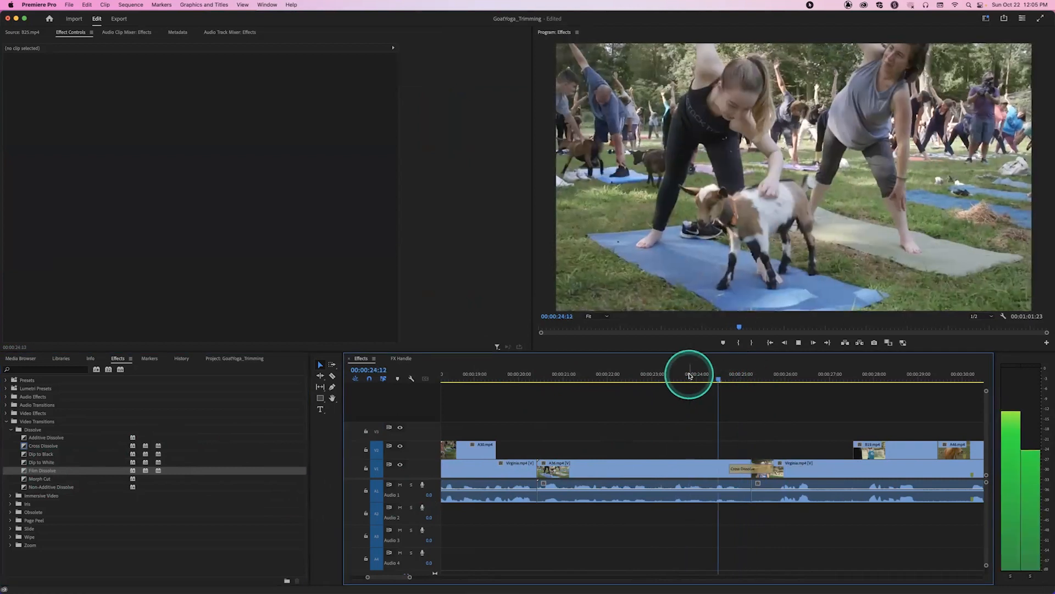
{"action": "left_click", "coordinate": [753, 472]}
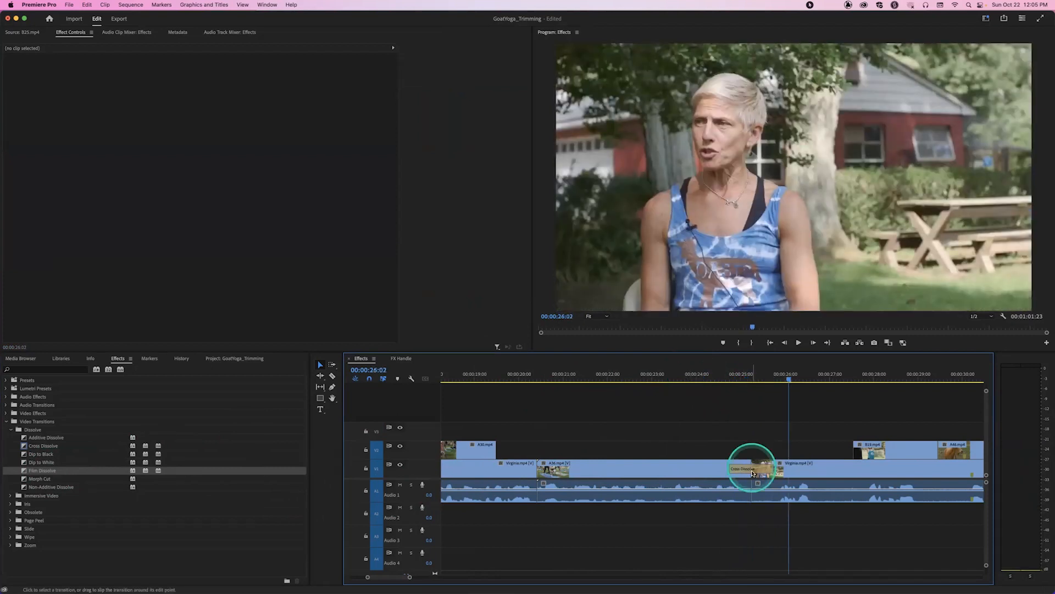
Step: Replace the Cross Dissolve on the V1 cut with a Film Dissolve and park the playhead just ahead of it
{"action": "key", "text": "Delete"}
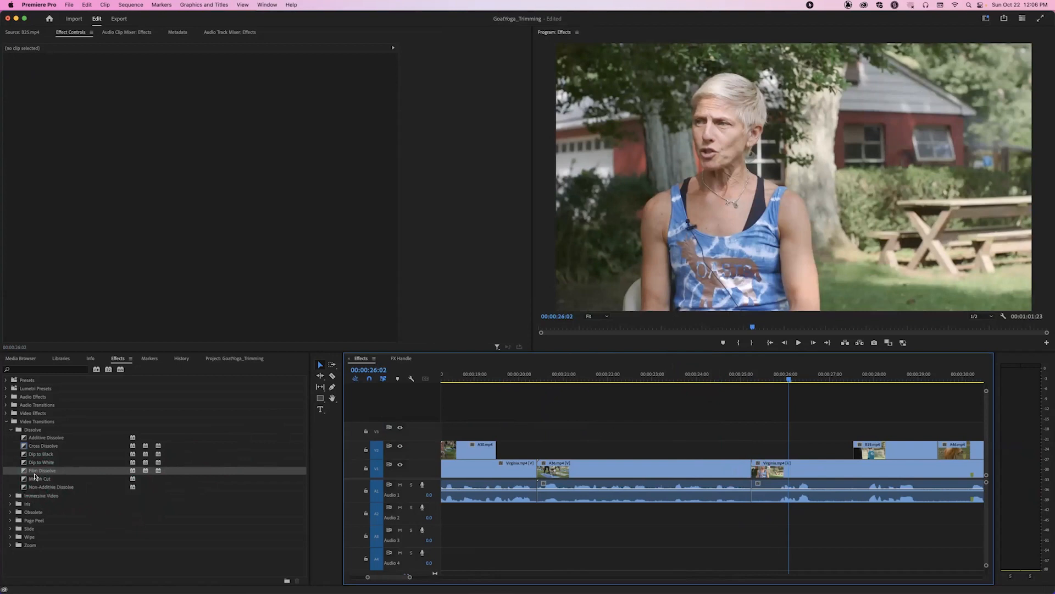
{"action": "left_click_drag", "start_coordinate": [34, 472], "coordinate": [754, 470]}
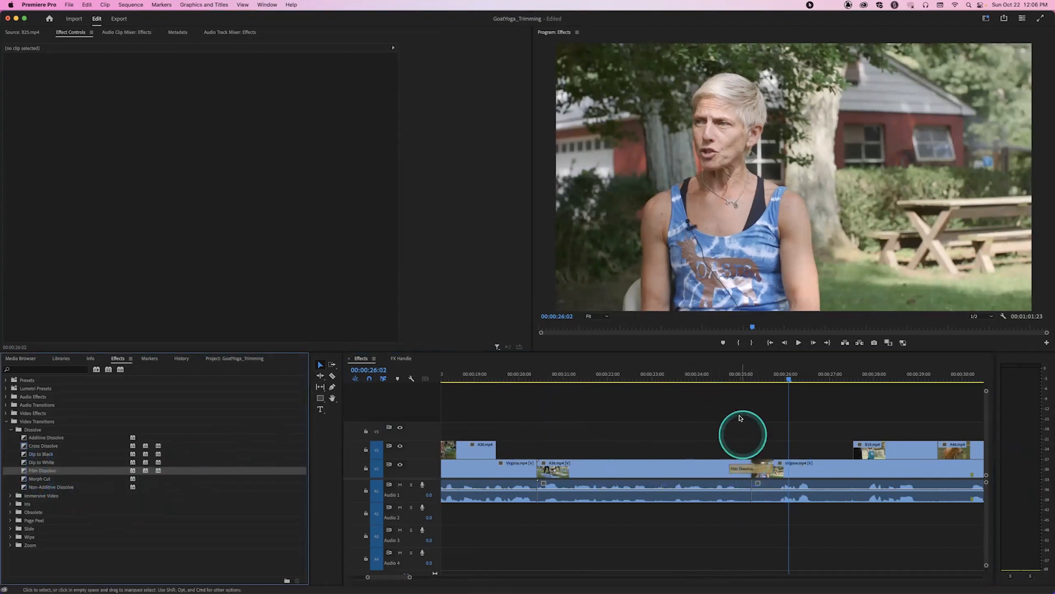
{"action": "left_click", "coordinate": [723, 377]}
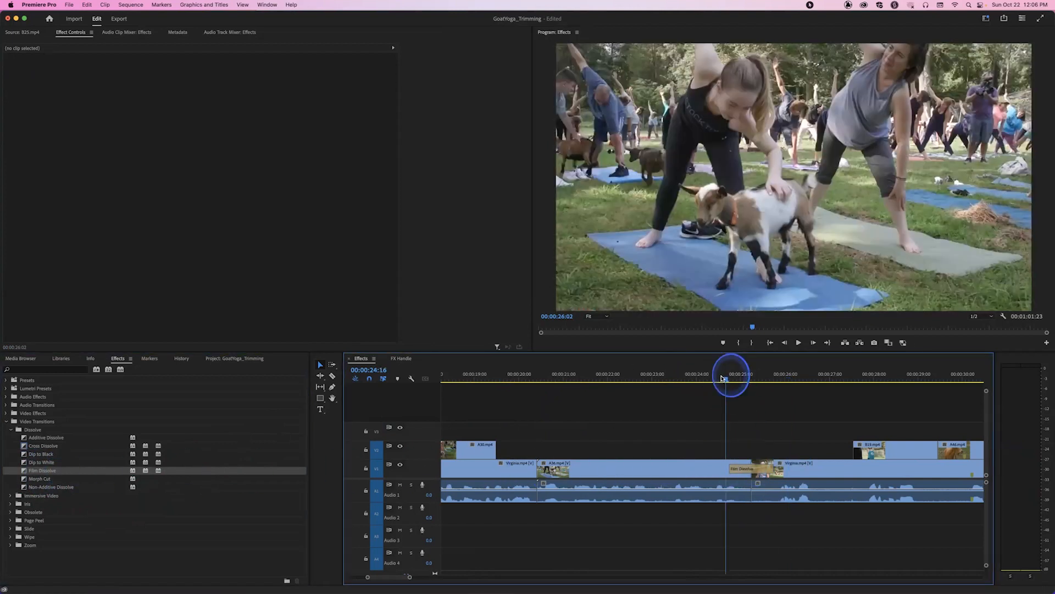
Step: Switch to Chrome and search Google for "optical printer"
{"action": "mouse_move", "coordinate": [431, 580]}
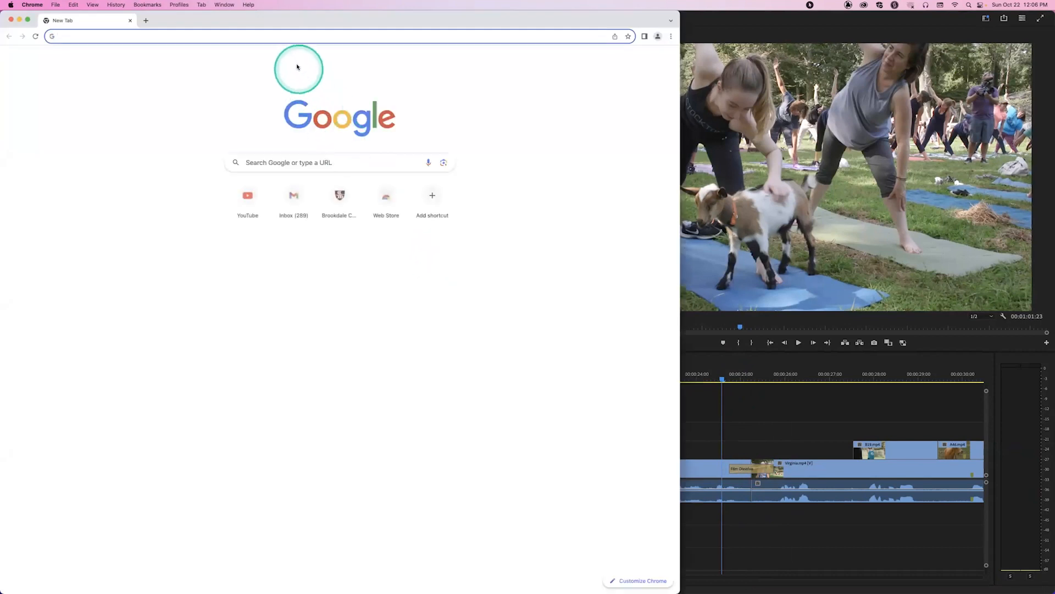
{"action": "left_click", "coordinate": [297, 163]}
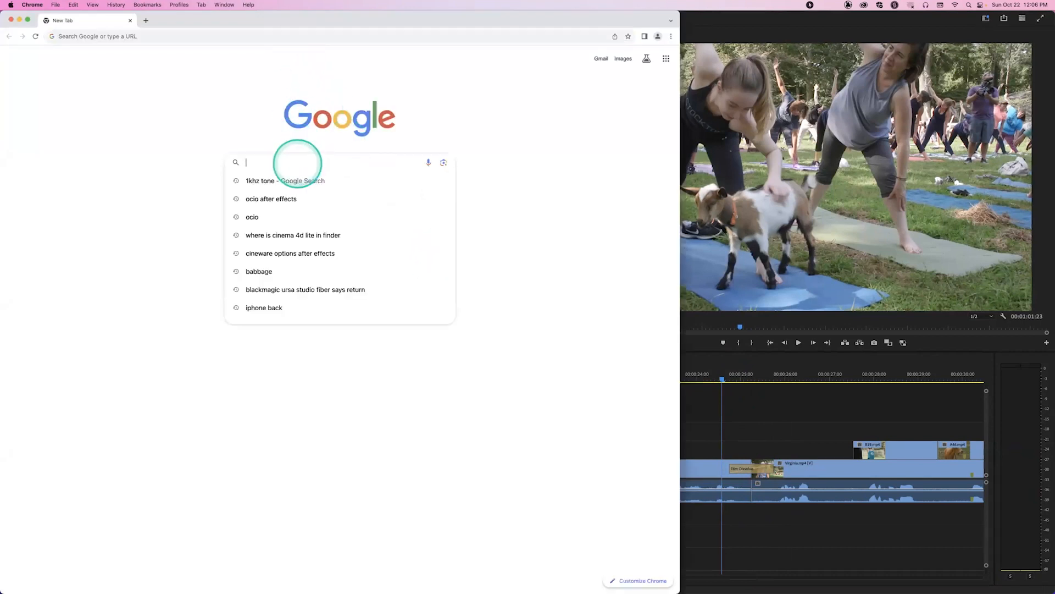
{"action": "type", "text": "optical "}
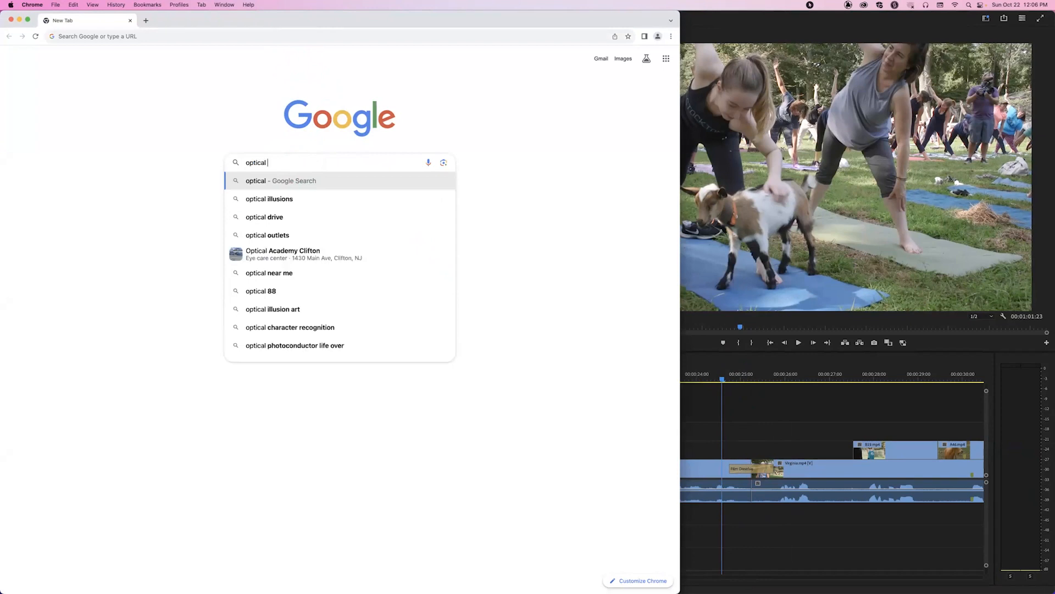
{"action": "type", "text": "printer"}
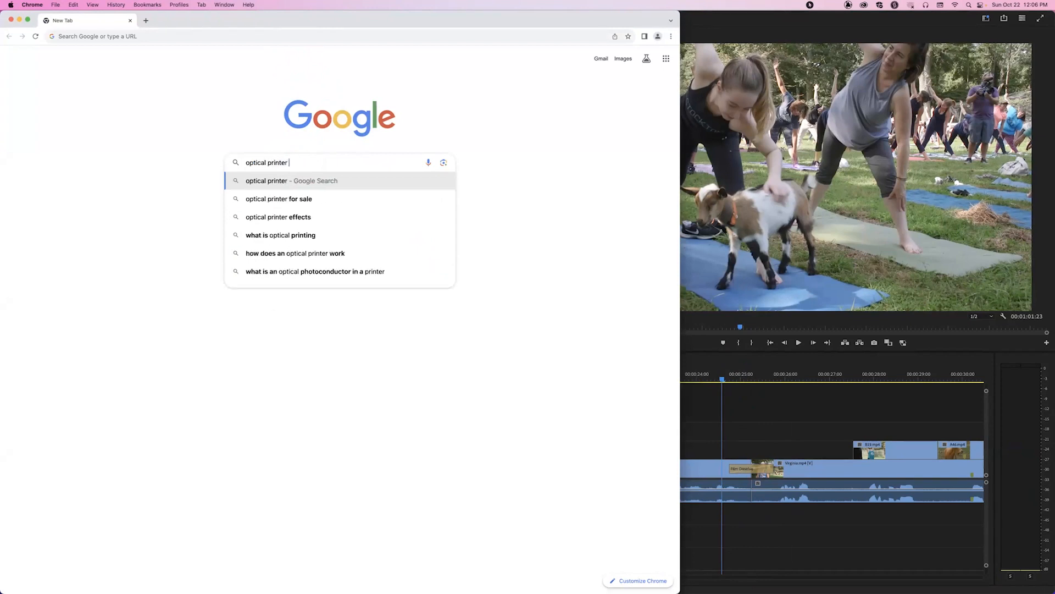
{"action": "key", "text": "Return"}
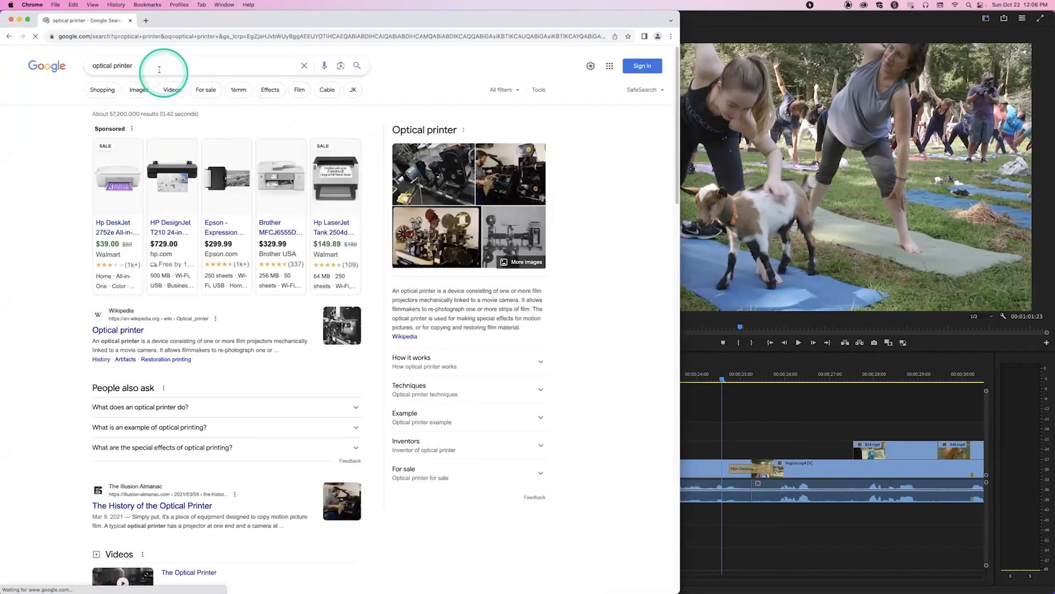
Step: View the Wikipedia and The Illusion Almanac images of an optical printer, then close the browser tab
{"action": "left_click", "coordinate": [457, 175]}
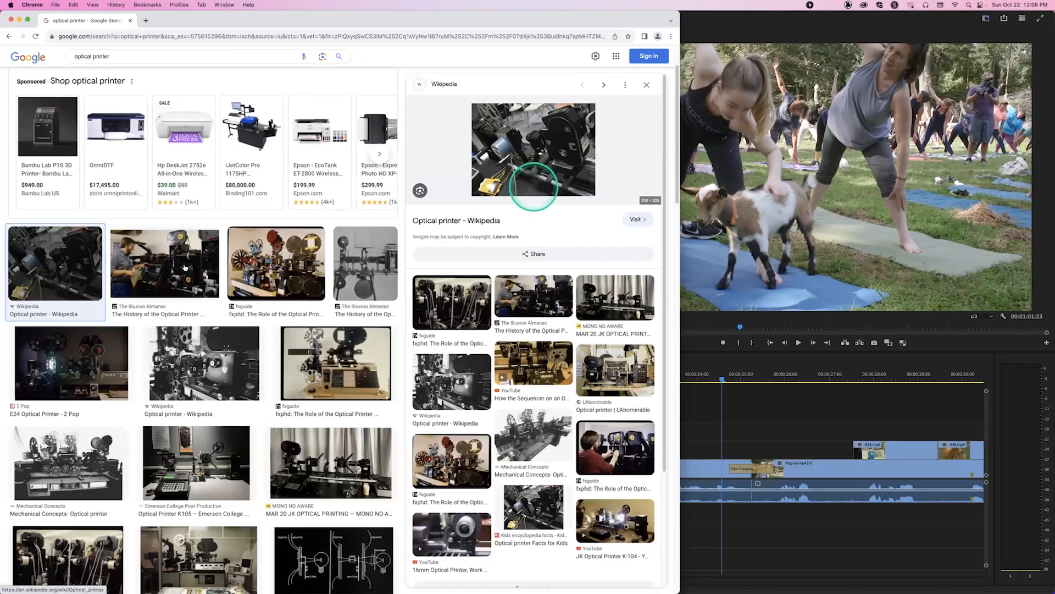
{"action": "left_click", "coordinate": [200, 268]}
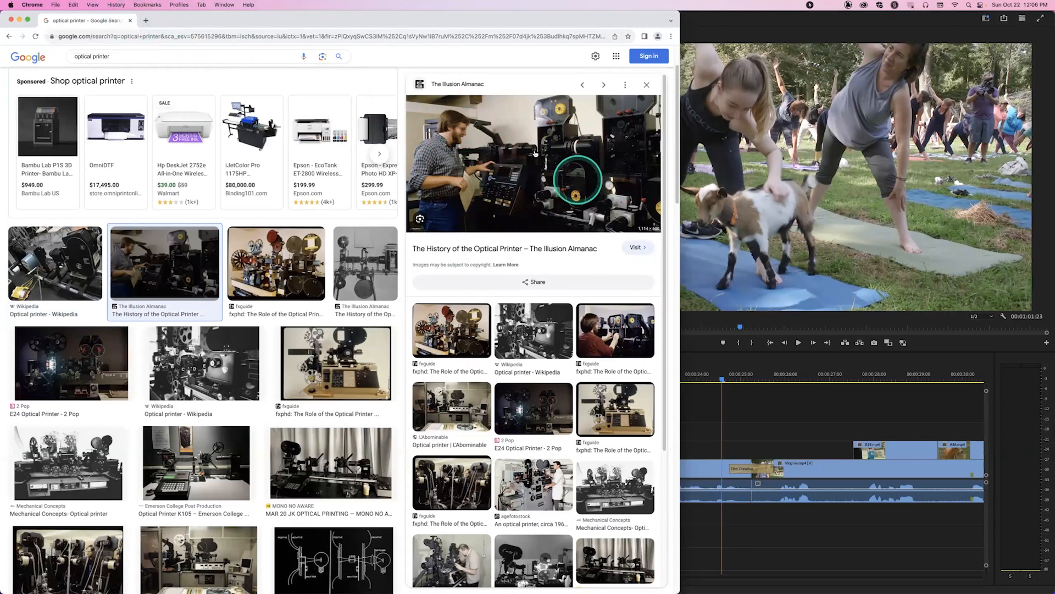
{"action": "left_click", "coordinate": [130, 20]}
Step: Return to Premiere Pro and play through the Film Dissolve repeatedly, starting ahead of the V1 cut each time
{"action": "left_click", "coordinate": [718, 372]}
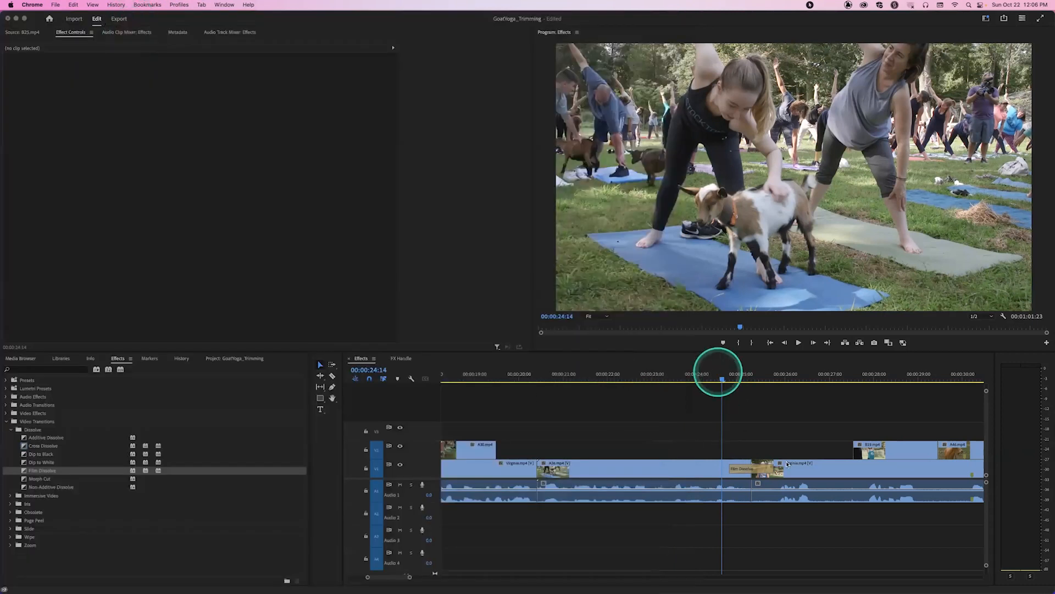
{"action": "left_click", "coordinate": [757, 466]}
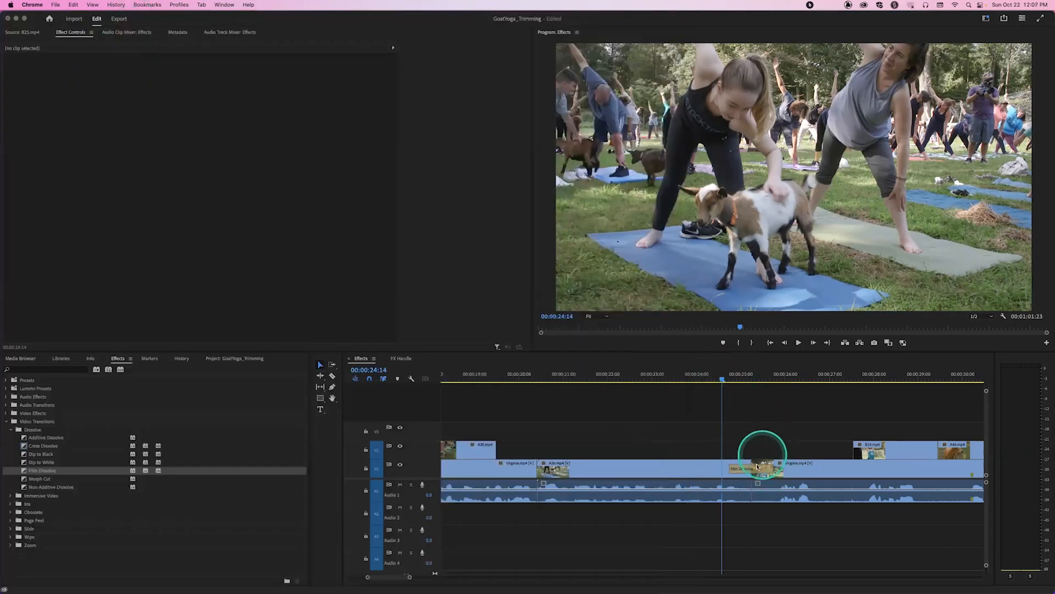
{"action": "left_click", "coordinate": [733, 377]}
{"action": "left_click", "coordinate": [697, 377]}
{"action": "left_click", "coordinate": [686, 378]}
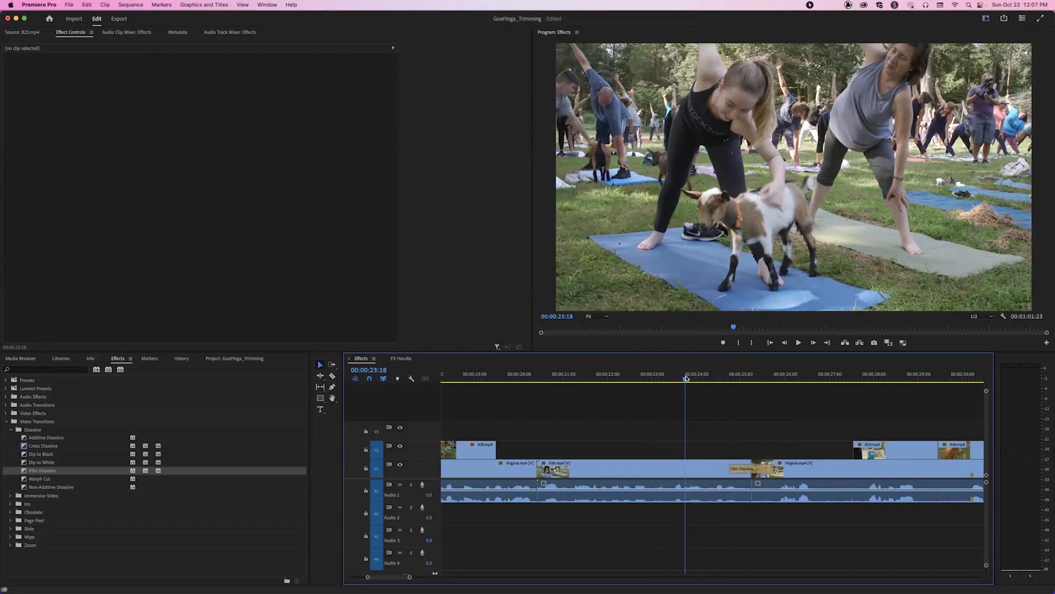
{"action": "key", "text": "space"}
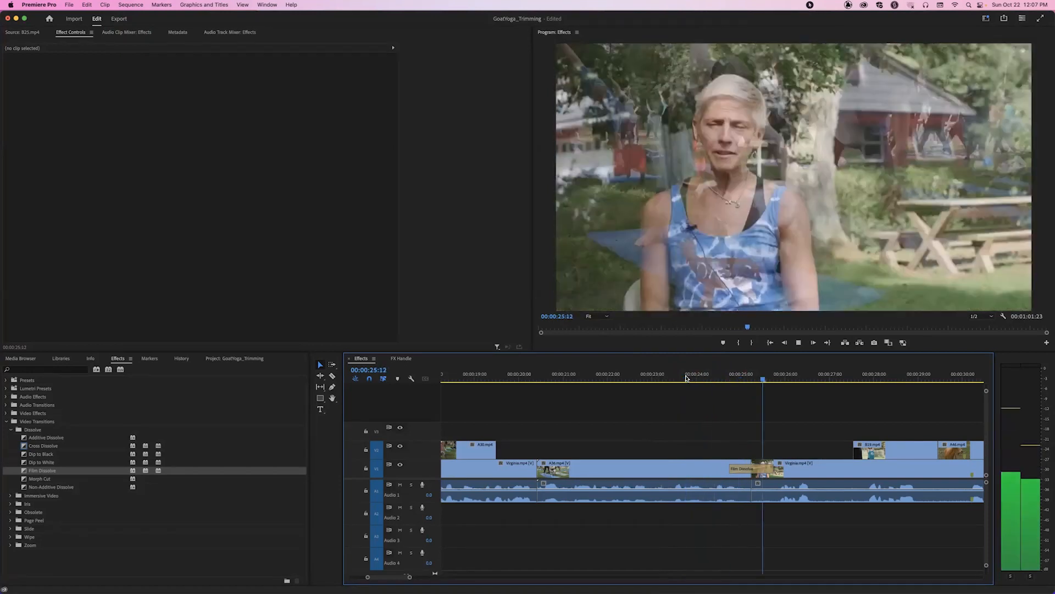
{"action": "key", "text": "space"}
{"action": "left_click", "coordinate": [693, 378]}
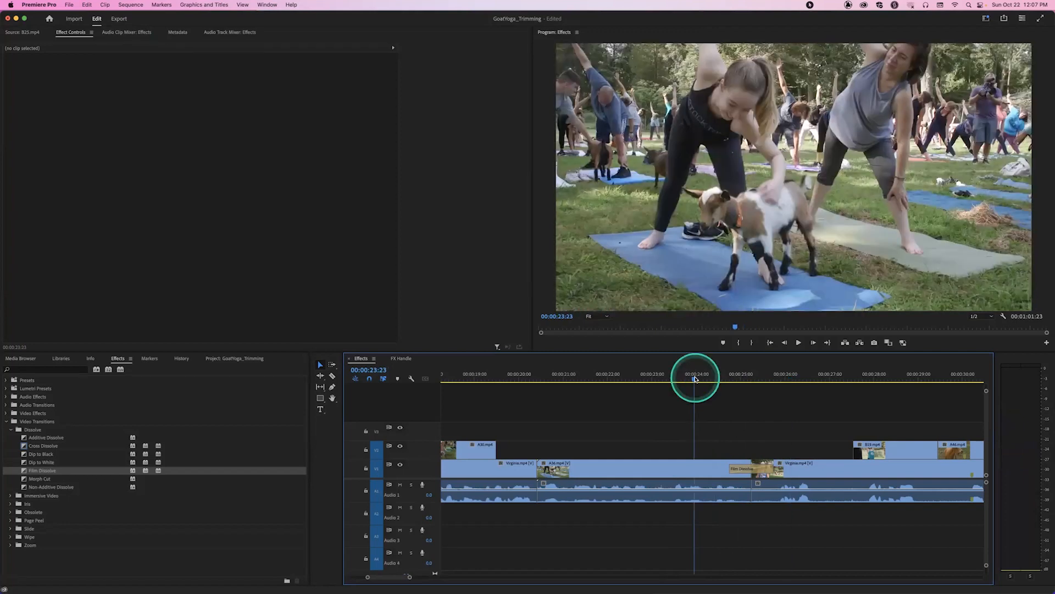
{"action": "key", "text": "space"}
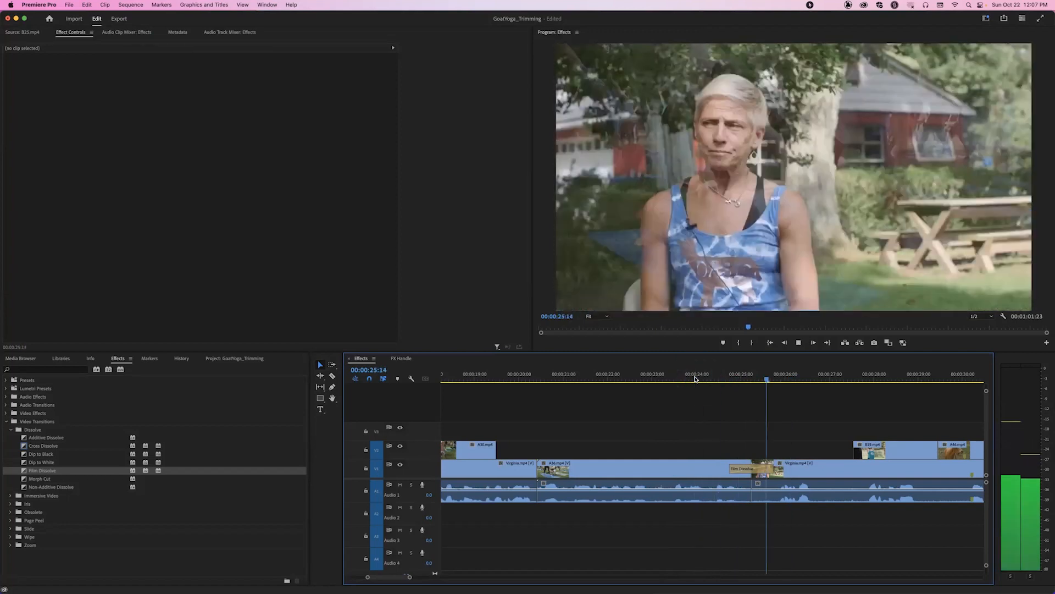
{"action": "left_click", "coordinate": [693, 378]}
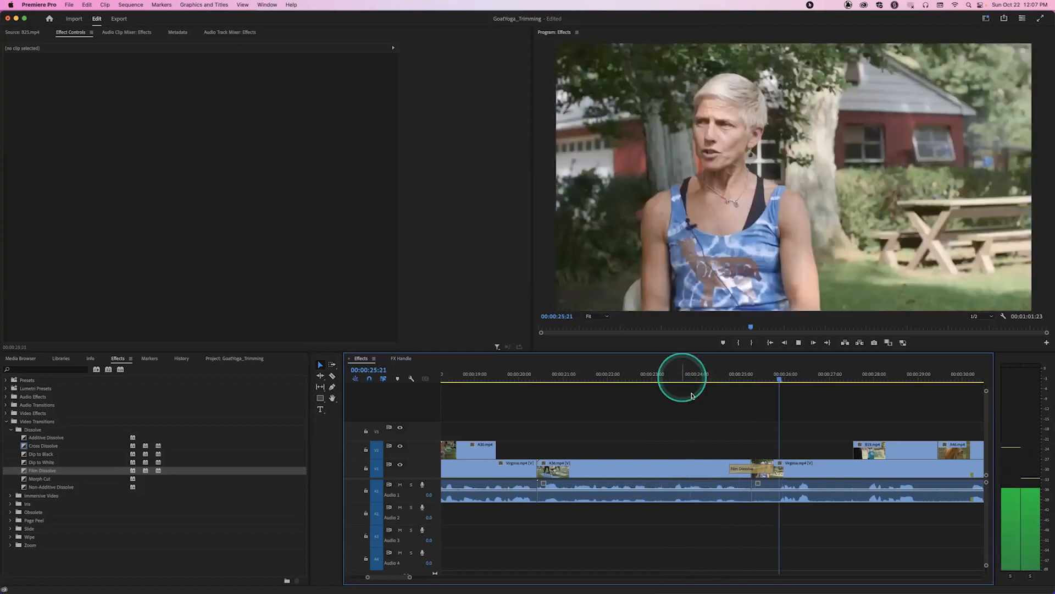
{"action": "key", "text": "space"}
Step: Select the Film Dissolve on V1, render the sequence from In to Out and stop the playback that follows
{"action": "left_click", "coordinate": [747, 468]}
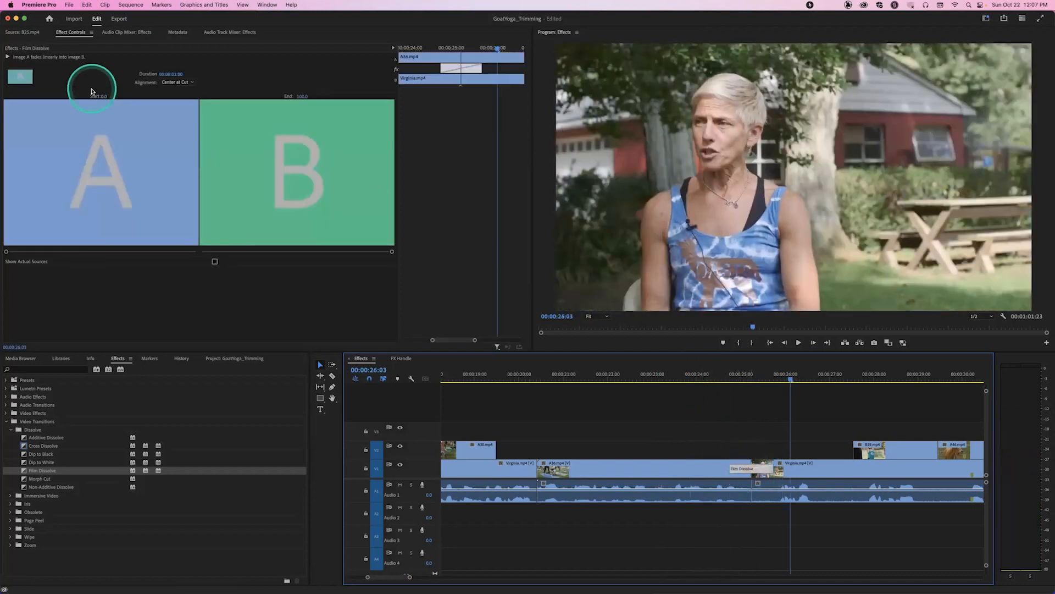
{"action": "left_click", "coordinate": [137, 5]}
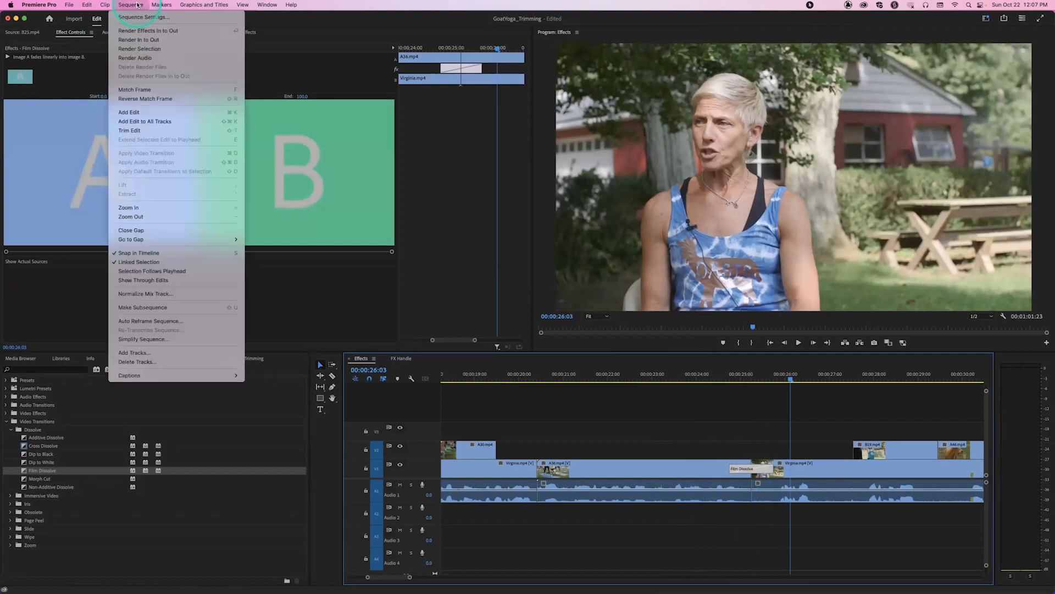
{"action": "left_click", "coordinate": [146, 49]}
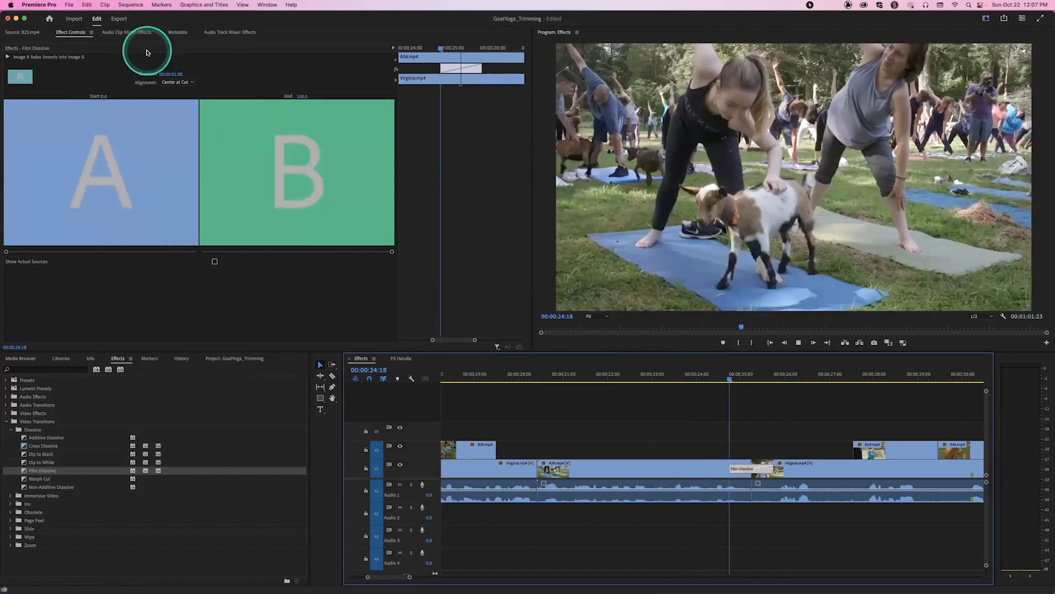
{"action": "key", "text": "space"}
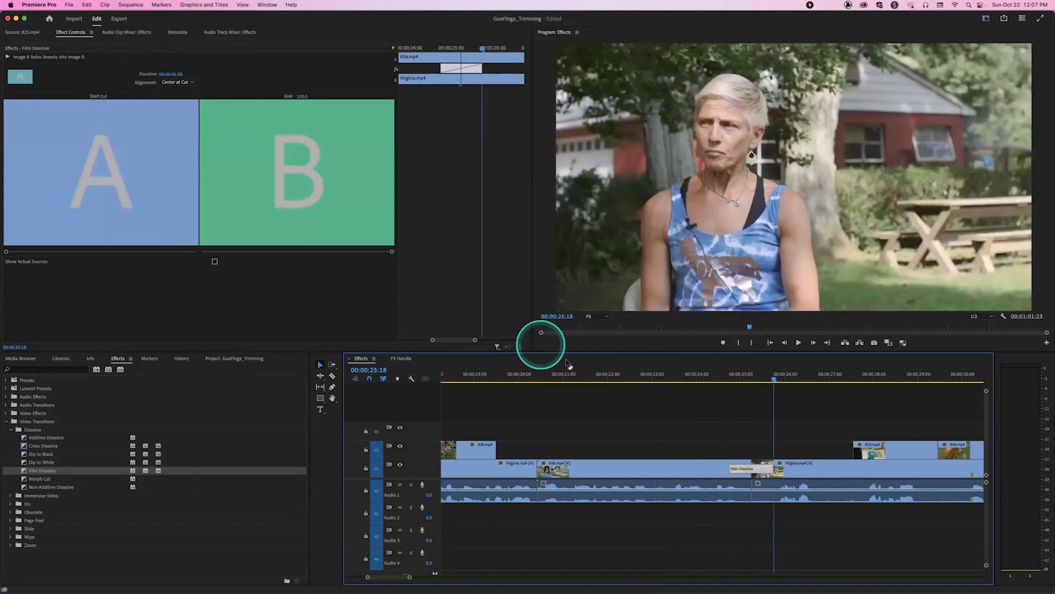
Step: Replay the rendered Film Dissolve several times, starting between about 00:00:24:04 and the transition
{"action": "left_click", "coordinate": [728, 378]}
{"action": "left_click", "coordinate": [720, 378]}
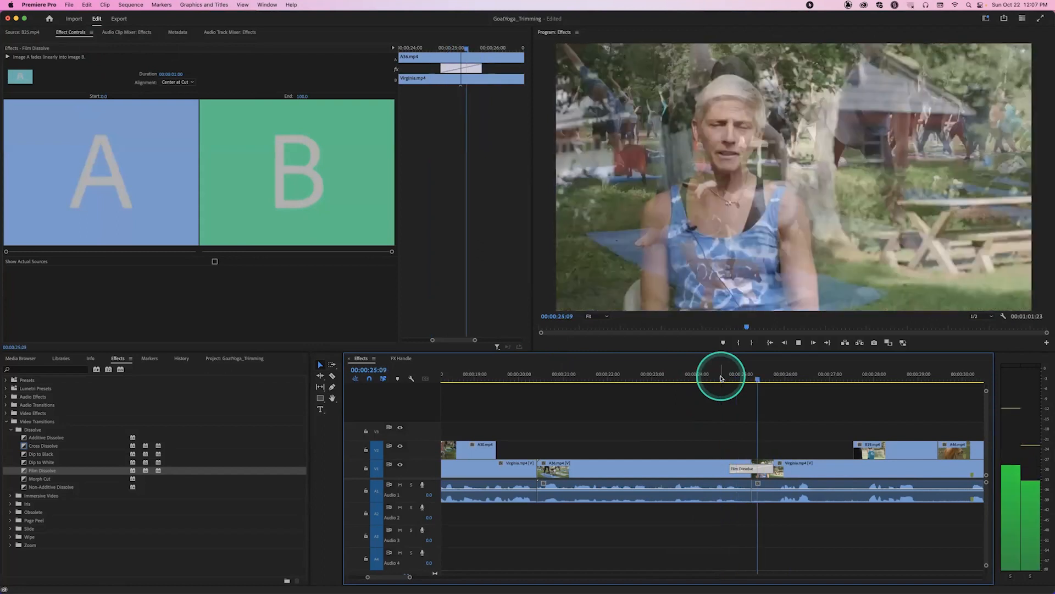
{"action": "key", "text": "space"}
{"action": "left_click_drag", "start_coordinate": [720, 377], "coordinate": [704, 374]}
{"action": "key", "text": "space"}
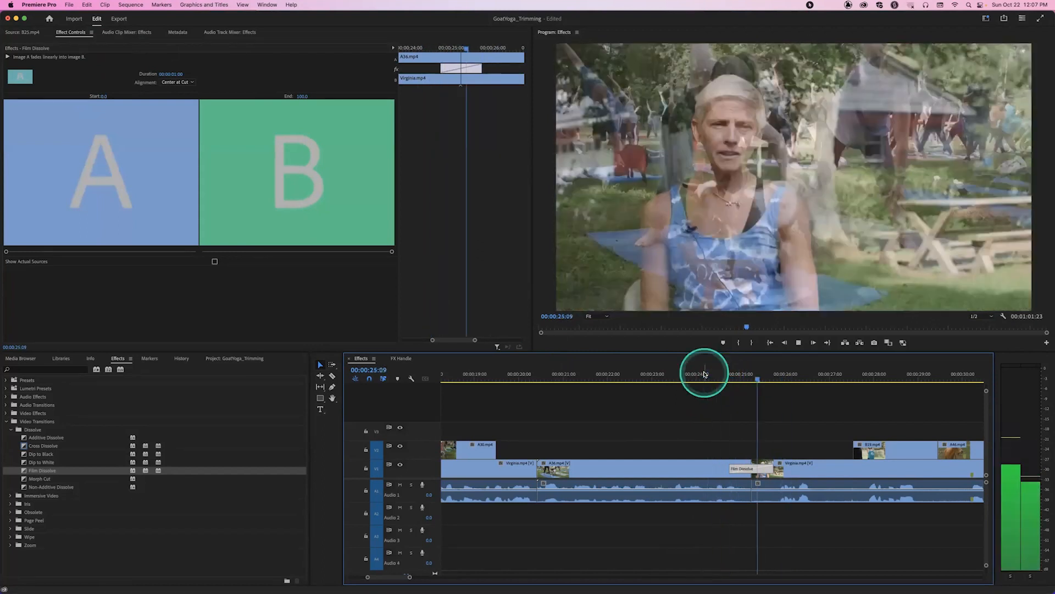
{"action": "key", "text": "space"}
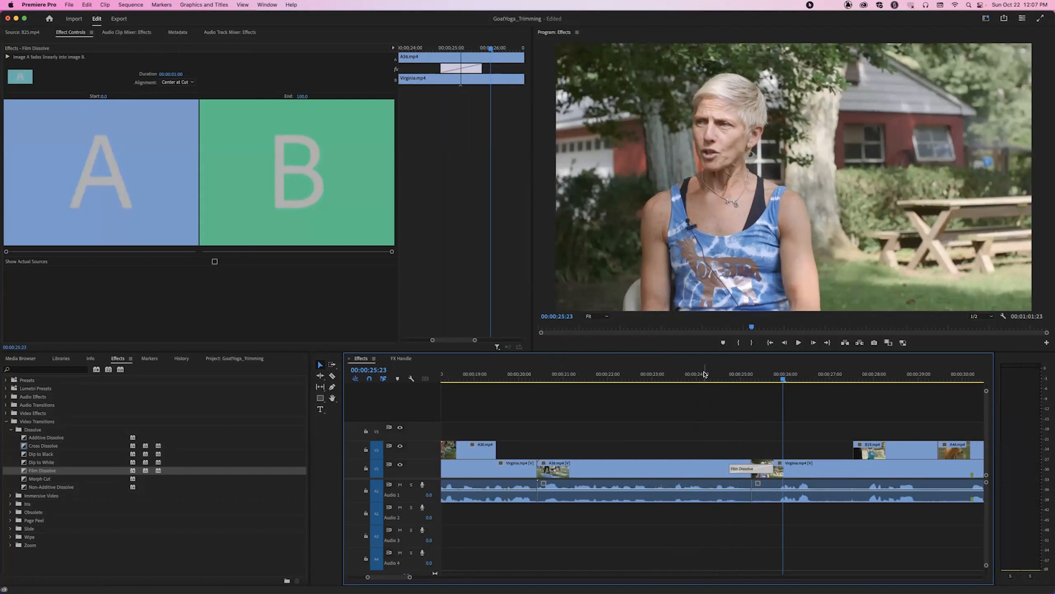
{"action": "left_click", "coordinate": [704, 374]}
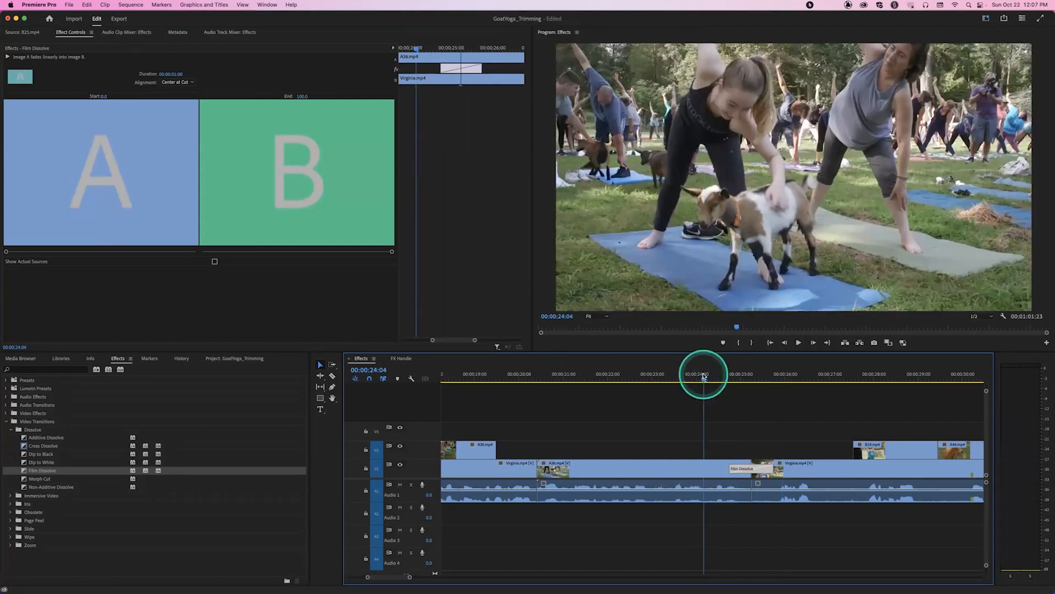
{"action": "key", "text": "space"}
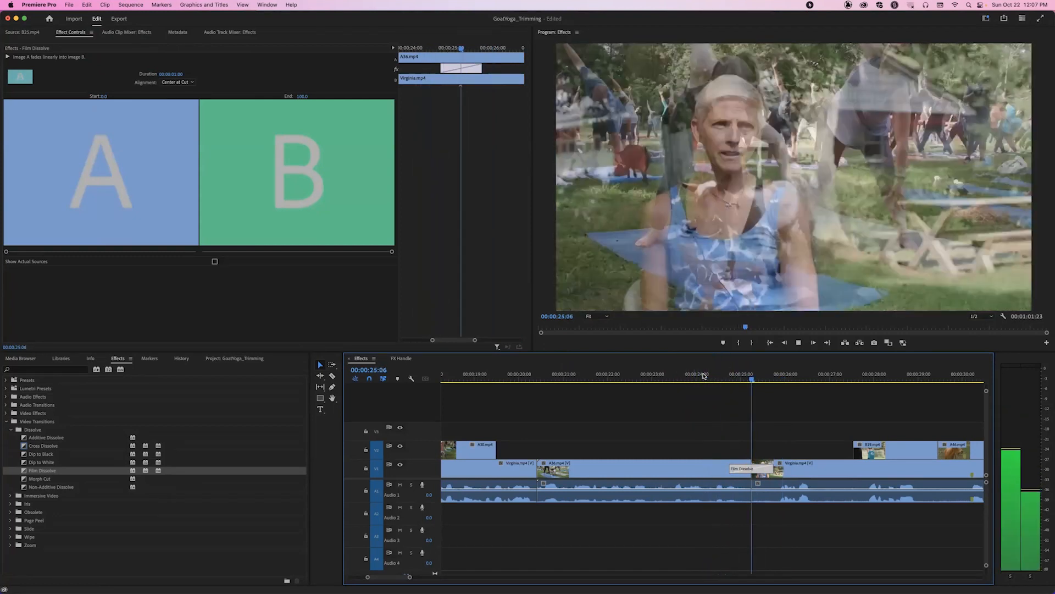
Step: Delete the Film Dissolve, park the playhead at the V1 cut near 00:00:25:07 and apply the default Cross Dissolve there
{"action": "left_click", "coordinate": [761, 470]}
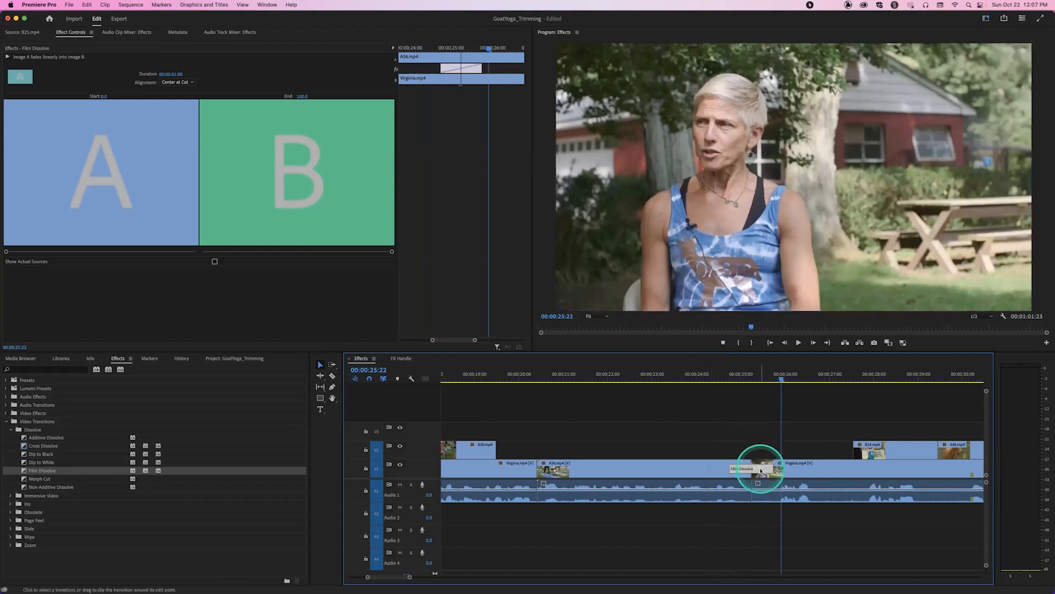
{"action": "key", "text": "Delete"}
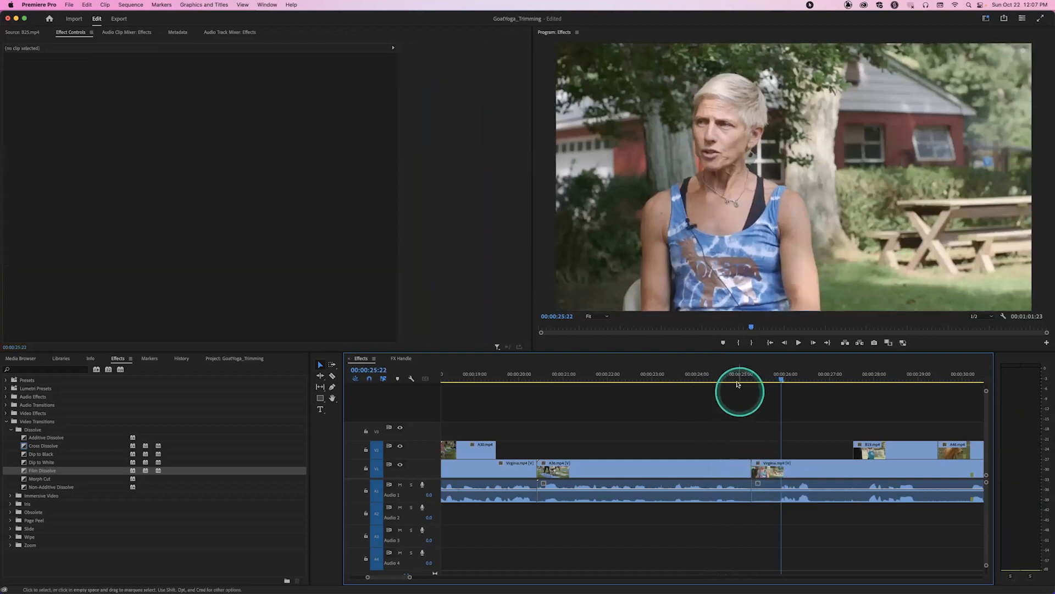
{"action": "left_click", "coordinate": [743, 377]}
{"action": "left_click", "coordinate": [744, 377]}
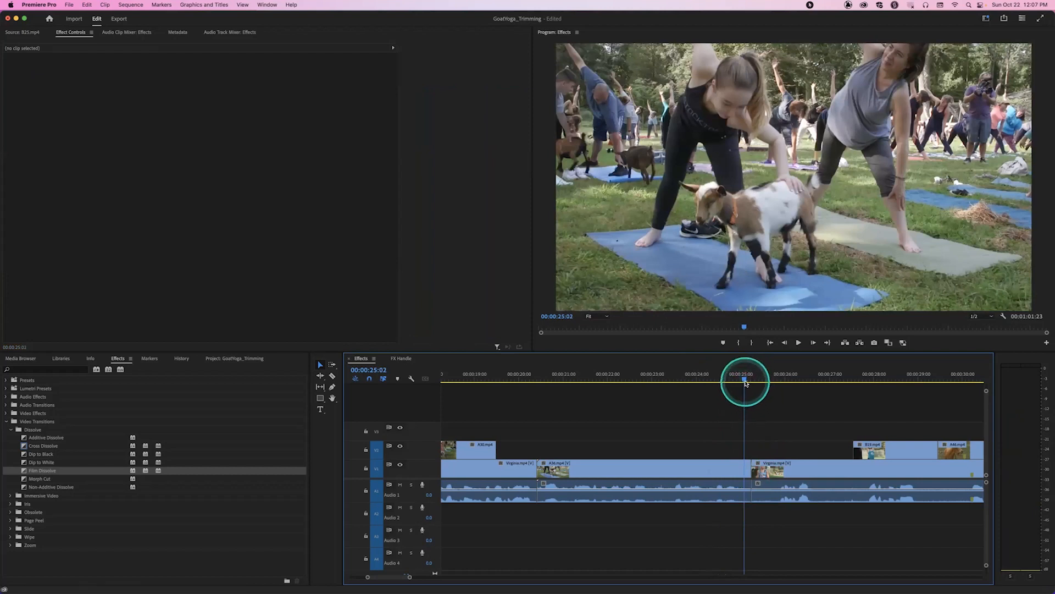
{"action": "left_click", "coordinate": [753, 378]}
{"action": "key", "text": "super+d"}
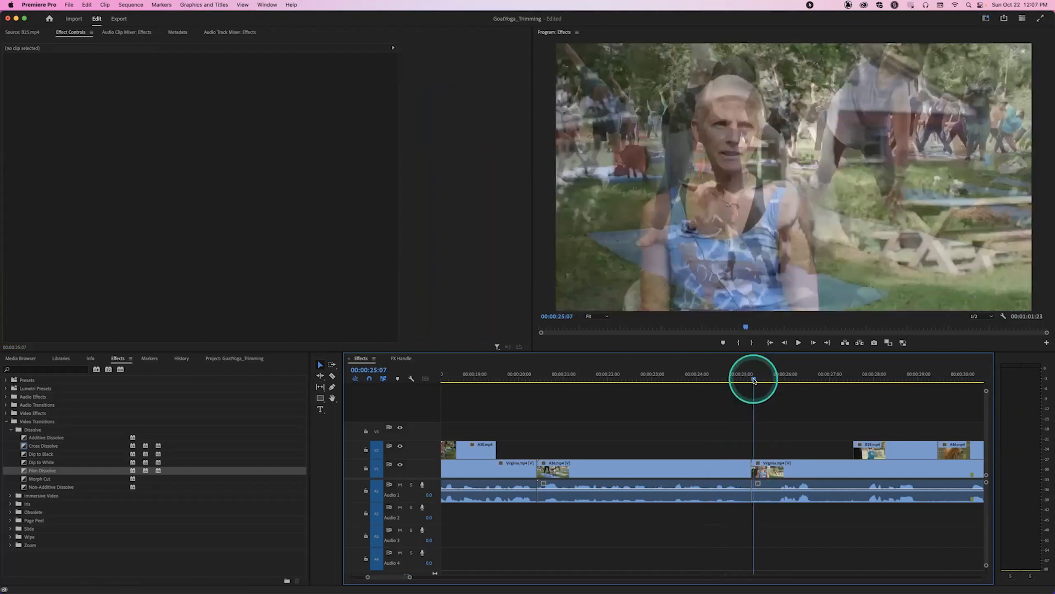
Step: Play through the Cross Dissolve on the V1 cut from ahead of the transition for comparison
{"action": "left_click_drag", "start_coordinate": [751, 377], "coordinate": [717, 382]}
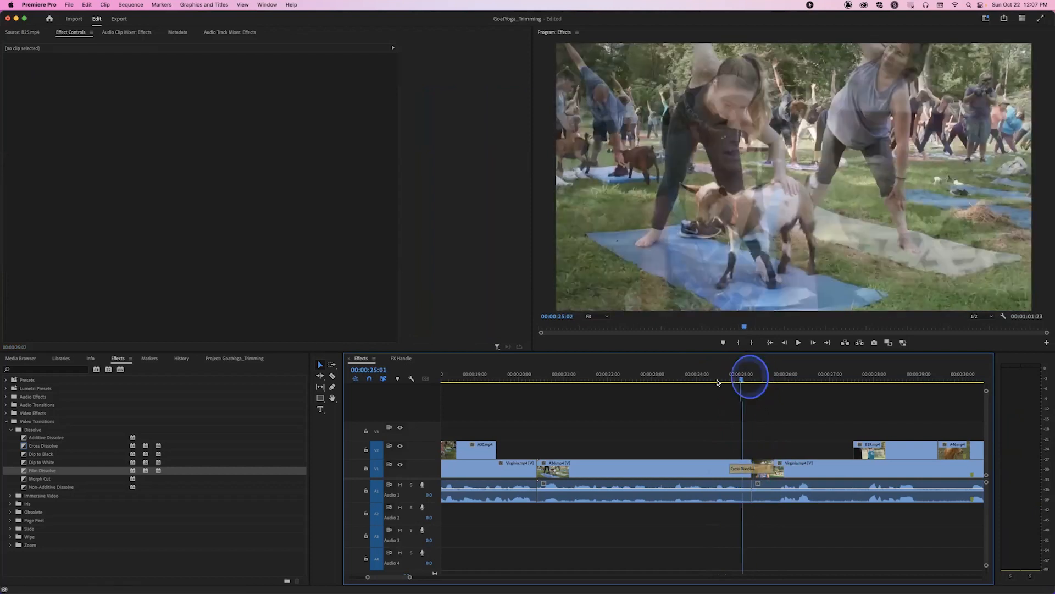
{"action": "key", "text": "space"}
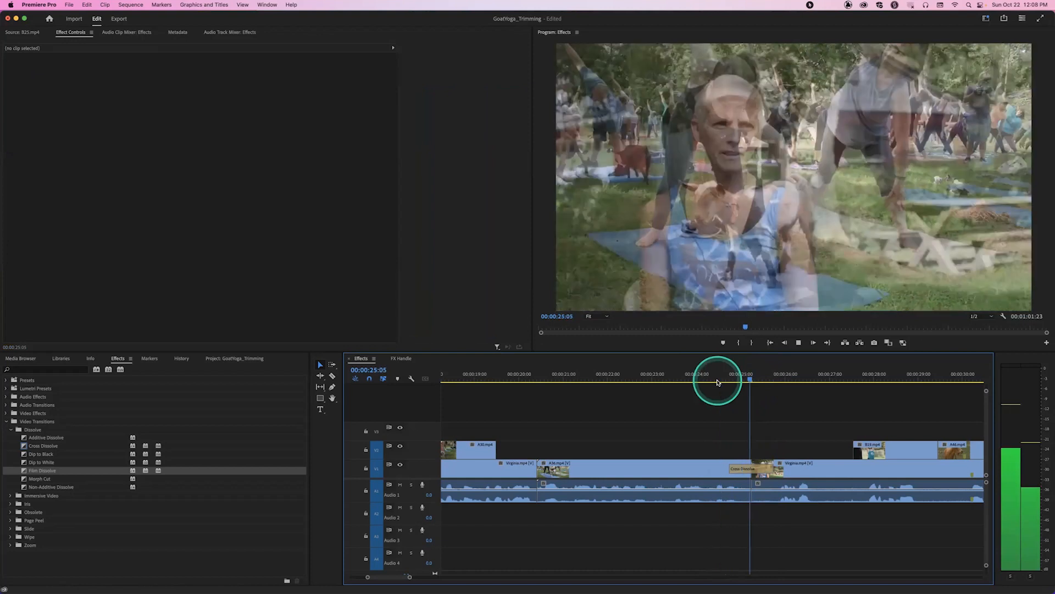
{"action": "key", "text": "space"}
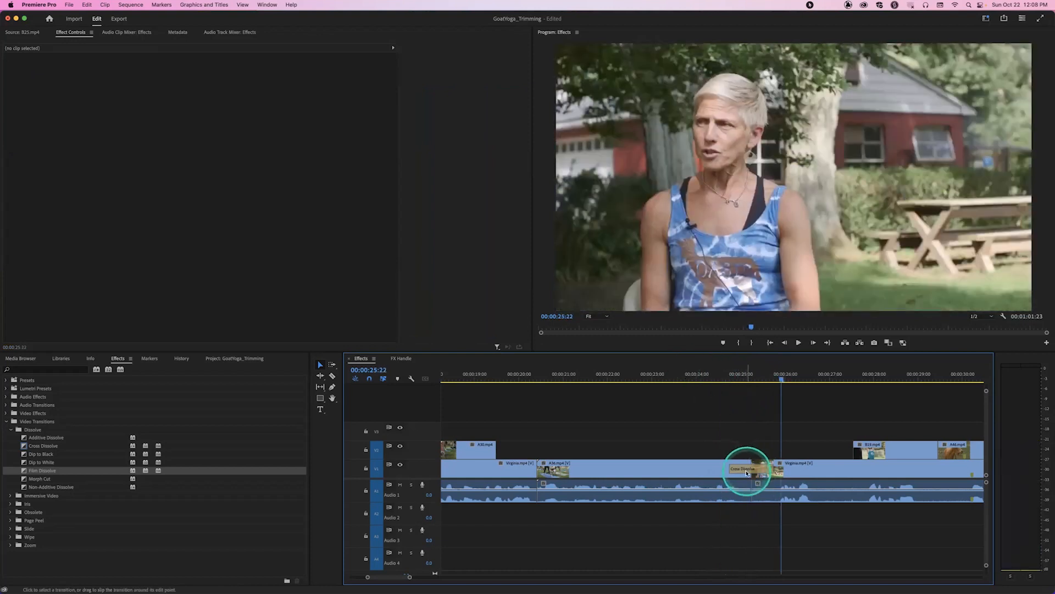
Step: Delete the Cross Dissolve from the V1 cut and expand the Wipe group of video transitions
{"action": "left_click", "coordinate": [747, 471]}
{"action": "key", "text": "Delete"}
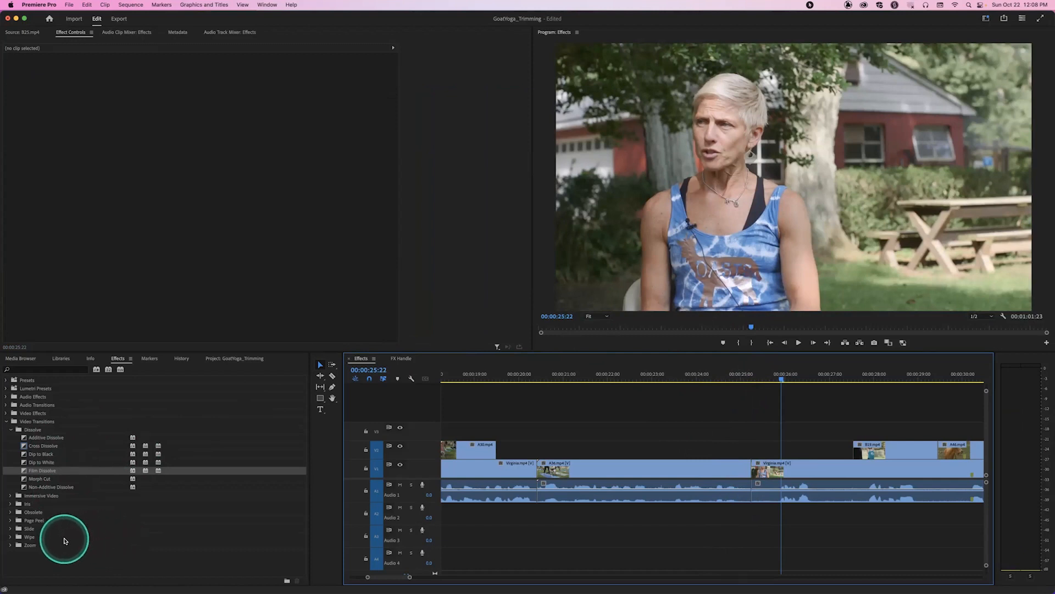
{"action": "left_click", "coordinate": [10, 537]}
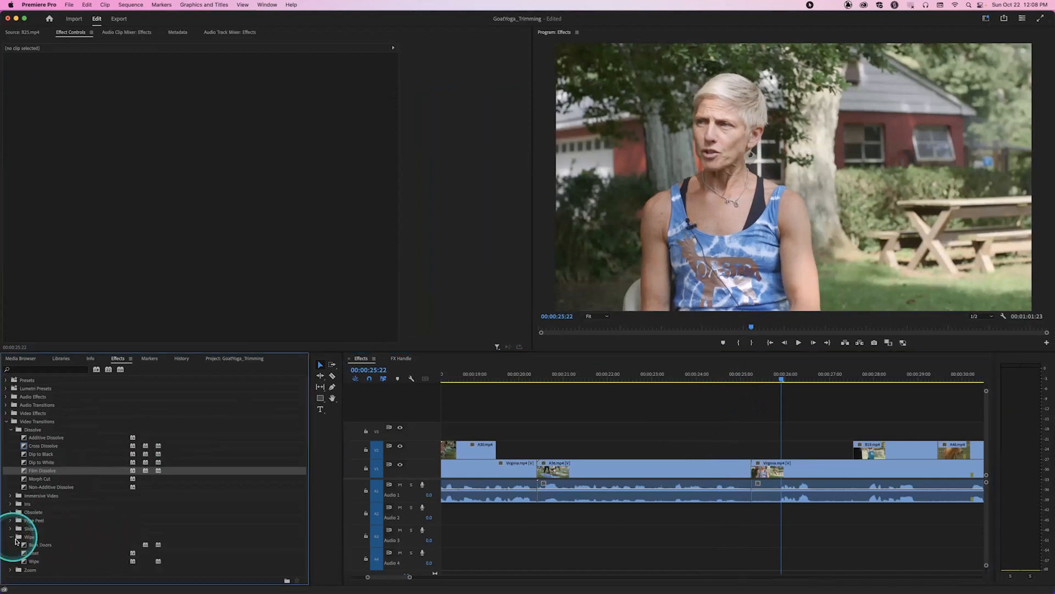
Step: Apply the Wipe transition to the V1 cut near 00:00:25:07 and play through it from about 00:00:24:08
{"action": "left_click", "coordinate": [36, 561]}
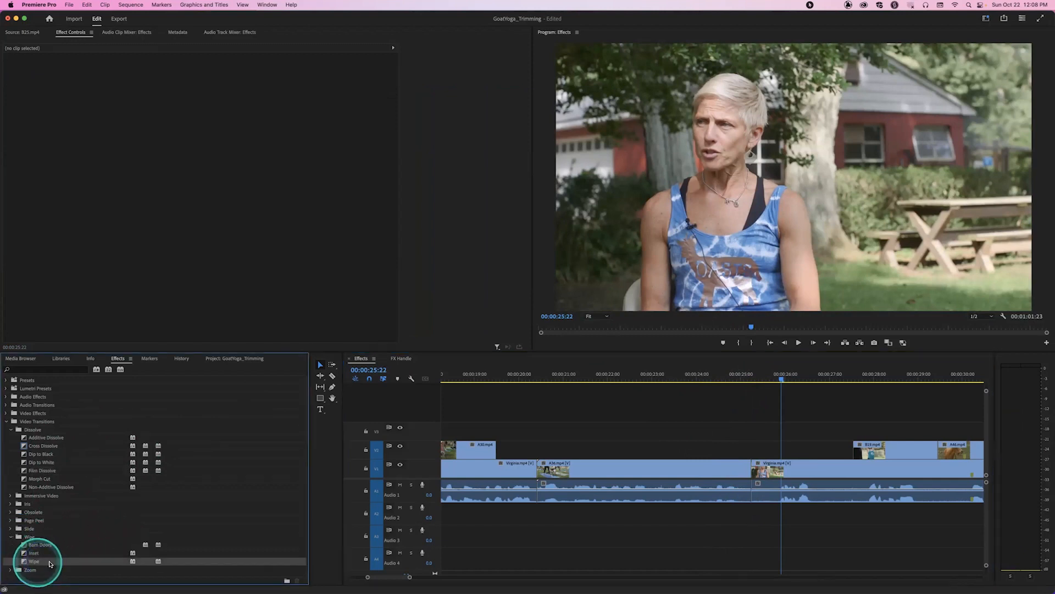
{"action": "left_click_drag", "start_coordinate": [33, 561], "coordinate": [756, 471]}
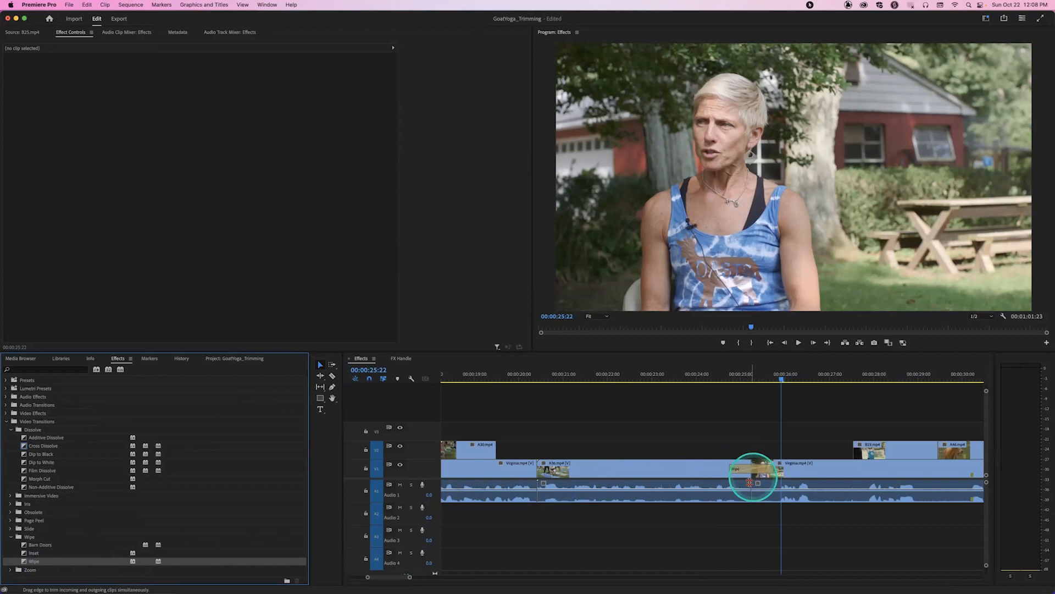
{"action": "left_click", "coordinate": [753, 379]}
{"action": "left_click_drag", "start_coordinate": [739, 380], "coordinate": [712, 380]}
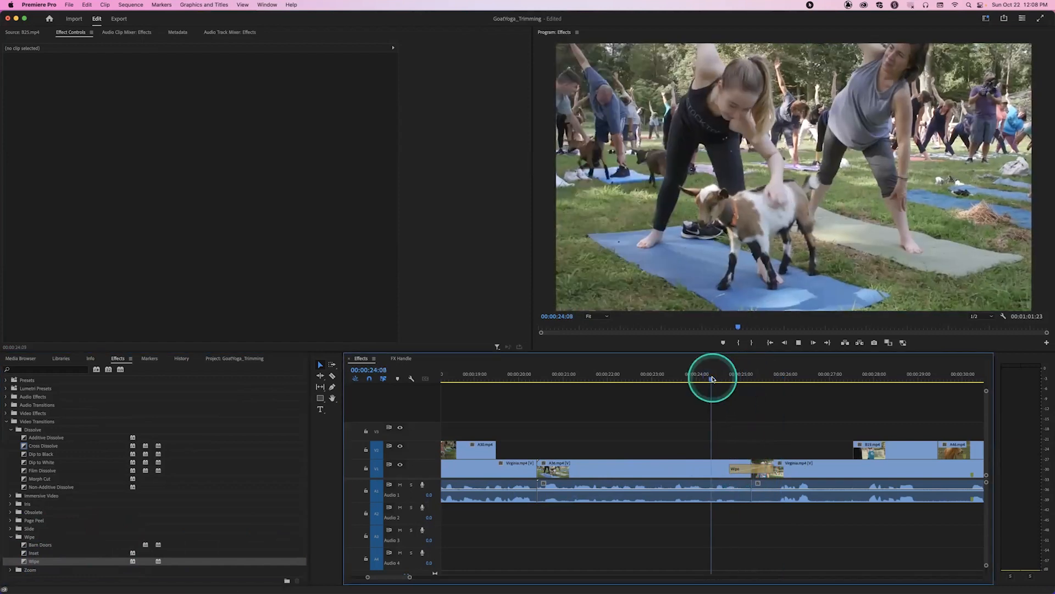
{"action": "key", "text": "space"}
{"action": "key", "text": "space"}
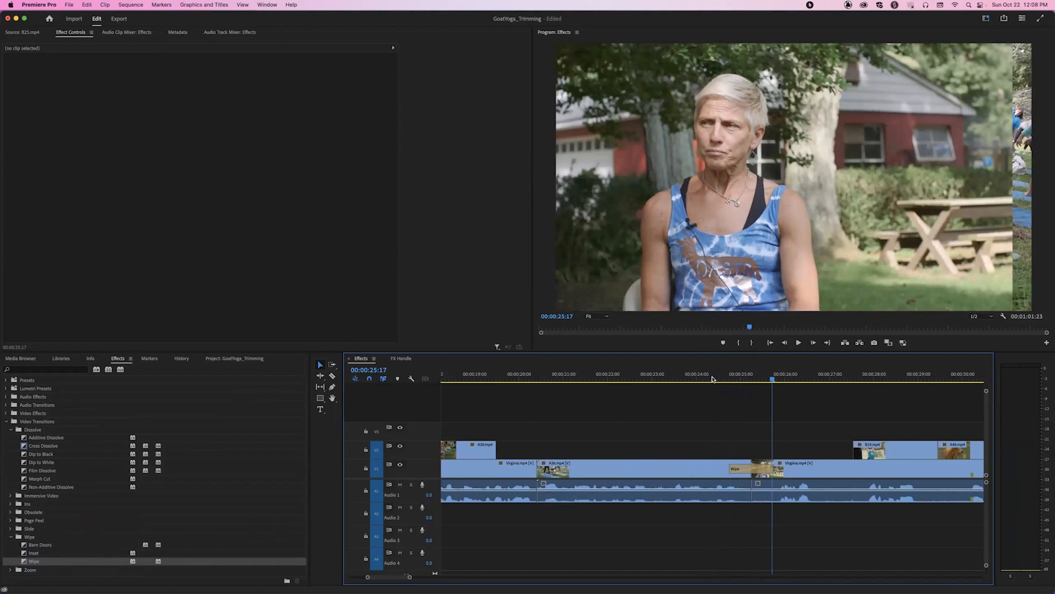
Step: Replay the Wipe transition on the V1 cut twice from ahead of the cut
{"action": "left_click", "coordinate": [707, 379]}
{"action": "key", "text": "space"}
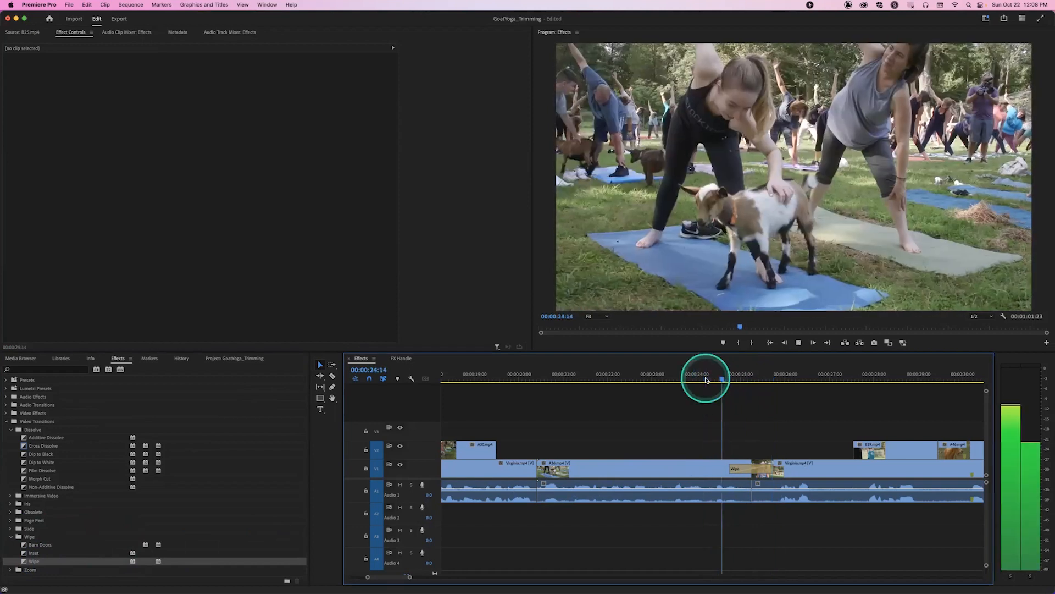
{"action": "key", "text": "space"}
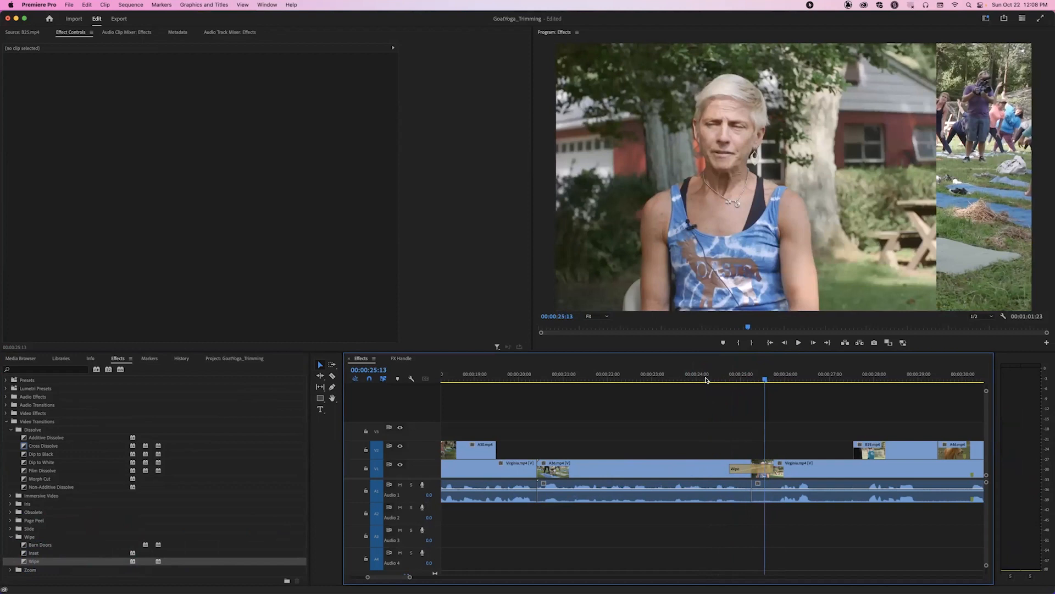
{"action": "left_click", "coordinate": [712, 377]}
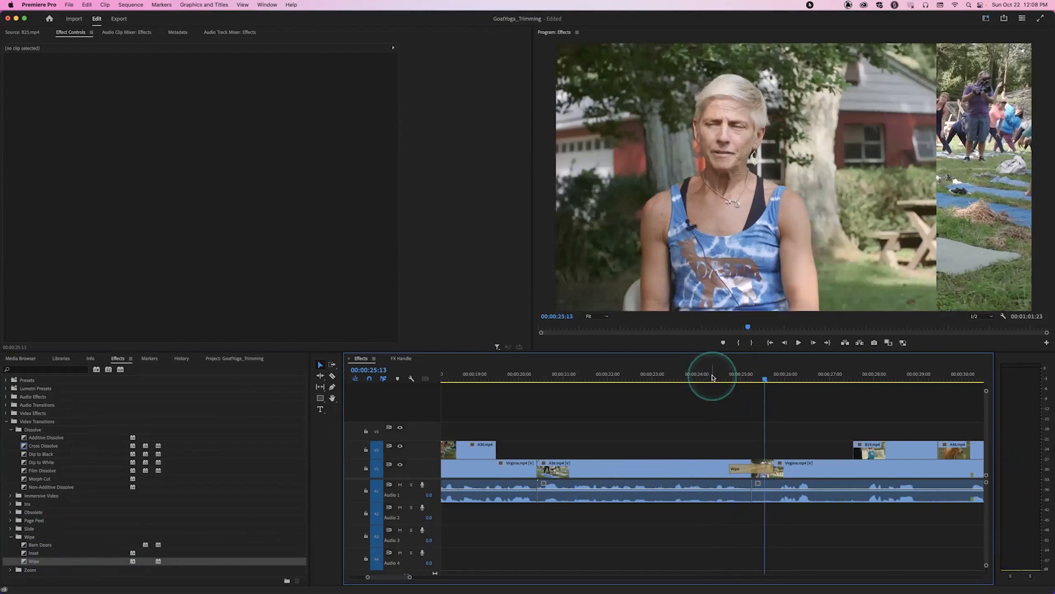
{"action": "key", "text": "space"}
{"action": "key", "text": "space"}
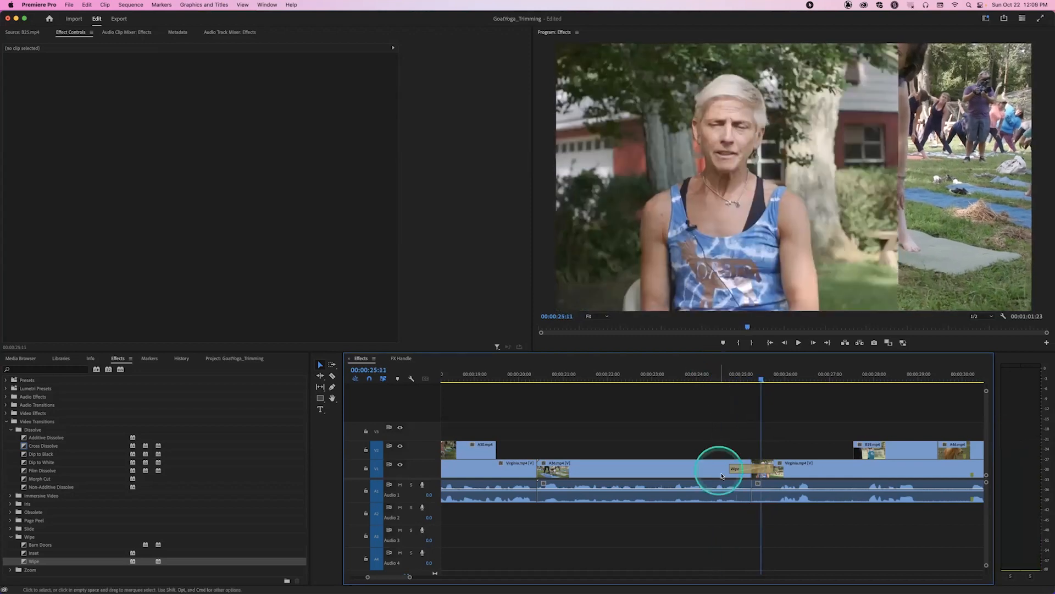
Step: Select the Wipe, park the playhead mid-transition at 00:00:25:06, try a border width of 10 and raise it to 30
{"action": "left_click", "coordinate": [748, 469]}
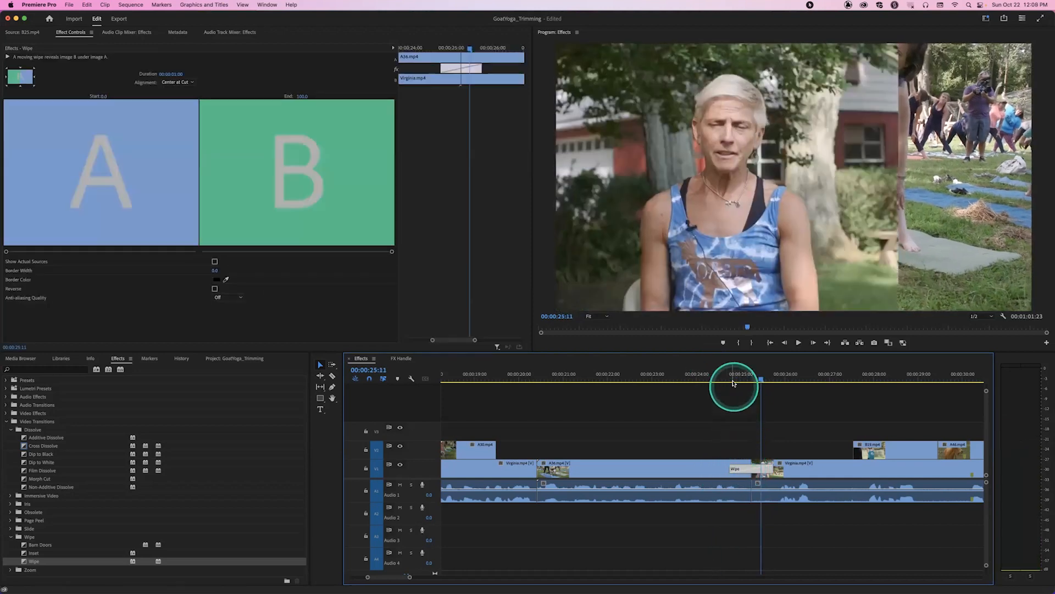
{"action": "left_click", "coordinate": [718, 376]}
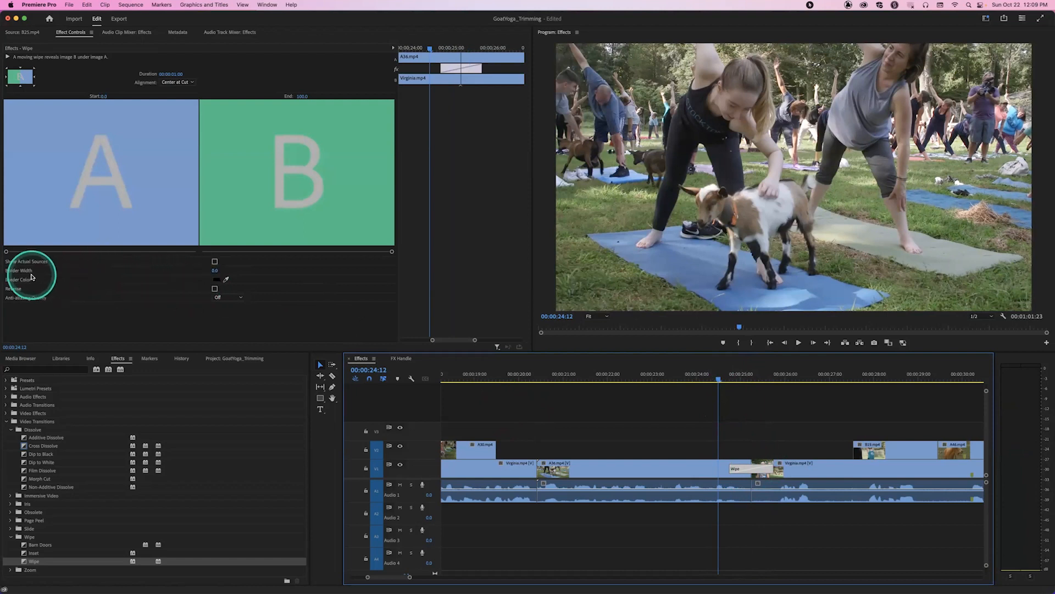
{"action": "left_click_drag", "start_coordinate": [728, 374], "coordinate": [753, 374]}
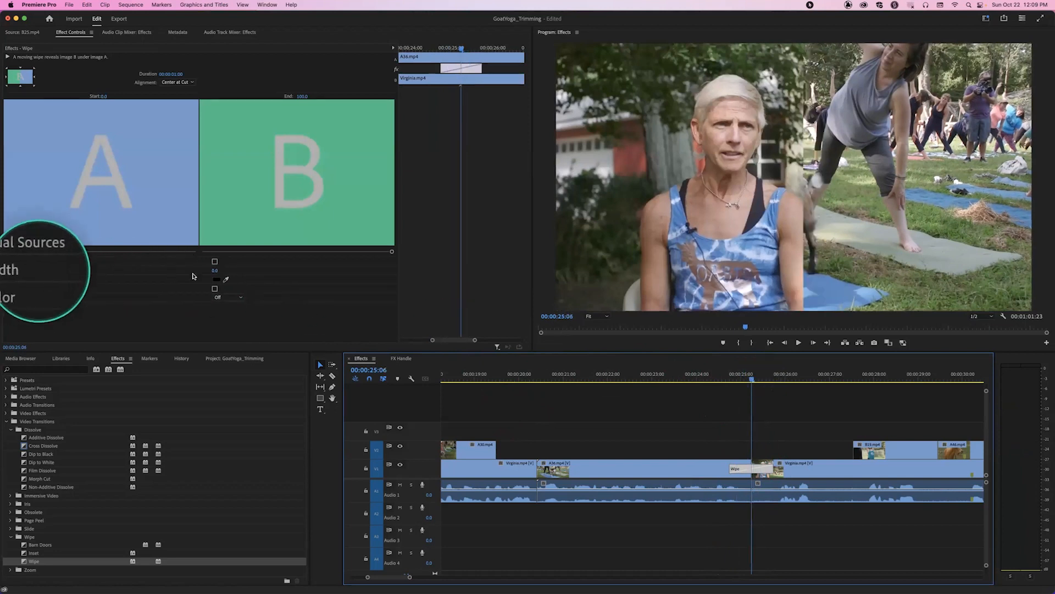
{"action": "left_click", "coordinate": [217, 270]}
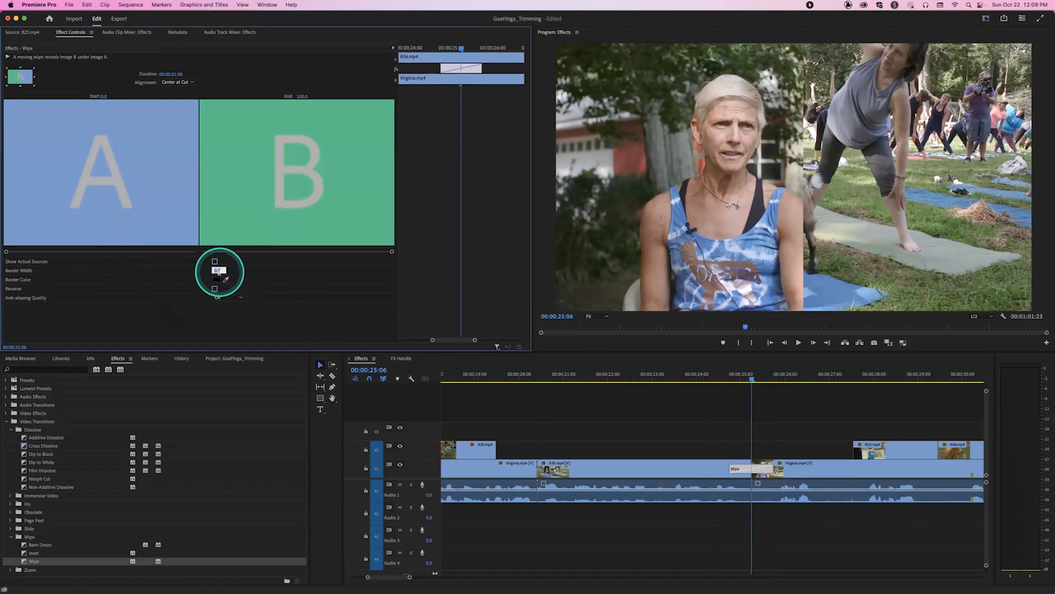
{"action": "key", "text": "Return"}
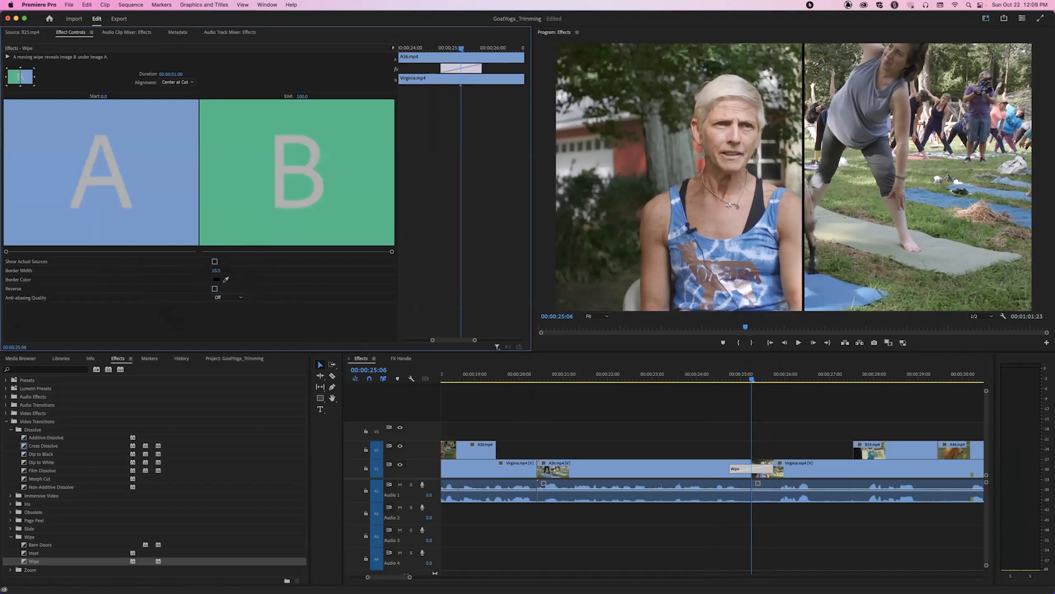
{"action": "type", "text": "30"}
{"action": "key", "text": "Return"}
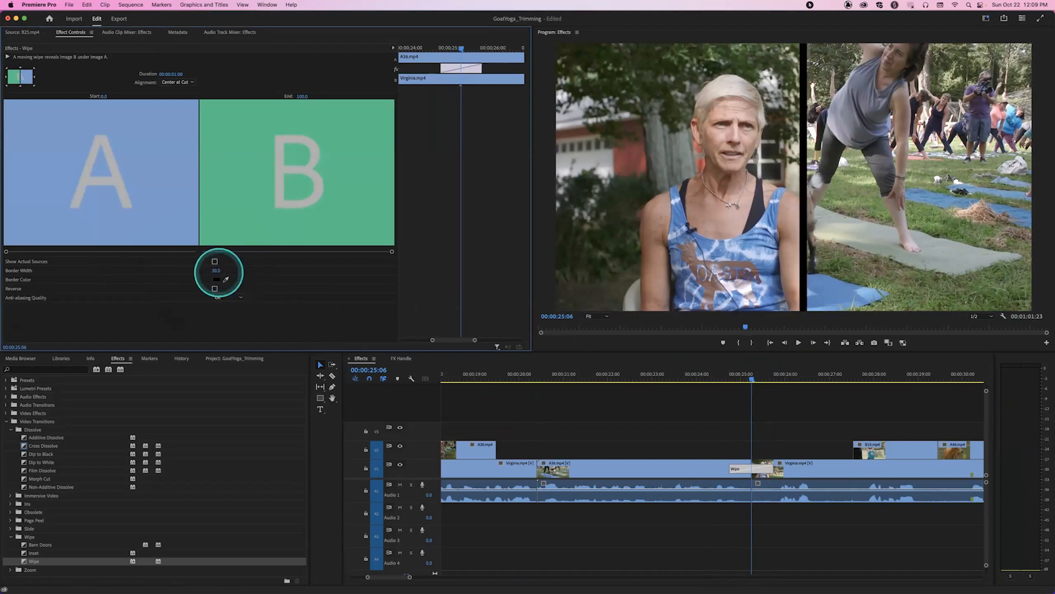
Step: Change the Wipe's border color to purple (A710C8)
{"action": "left_click", "coordinate": [217, 279]}
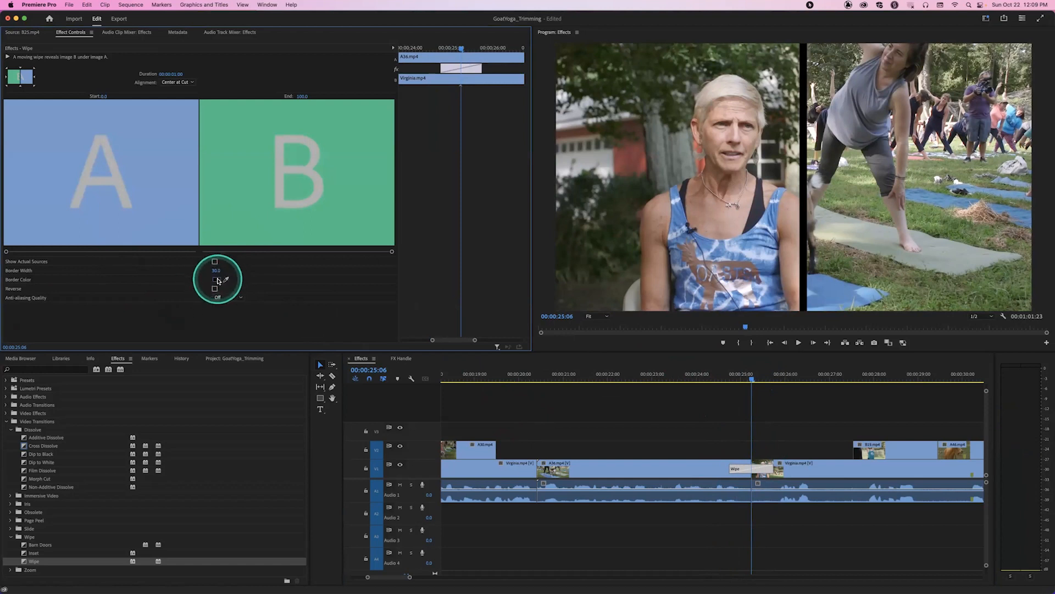
{"action": "left_click", "coordinate": [543, 338]}
{"action": "left_click", "coordinate": [529, 332]}
{"action": "left_click_drag", "start_coordinate": [530, 332], "coordinate": [525, 337]}
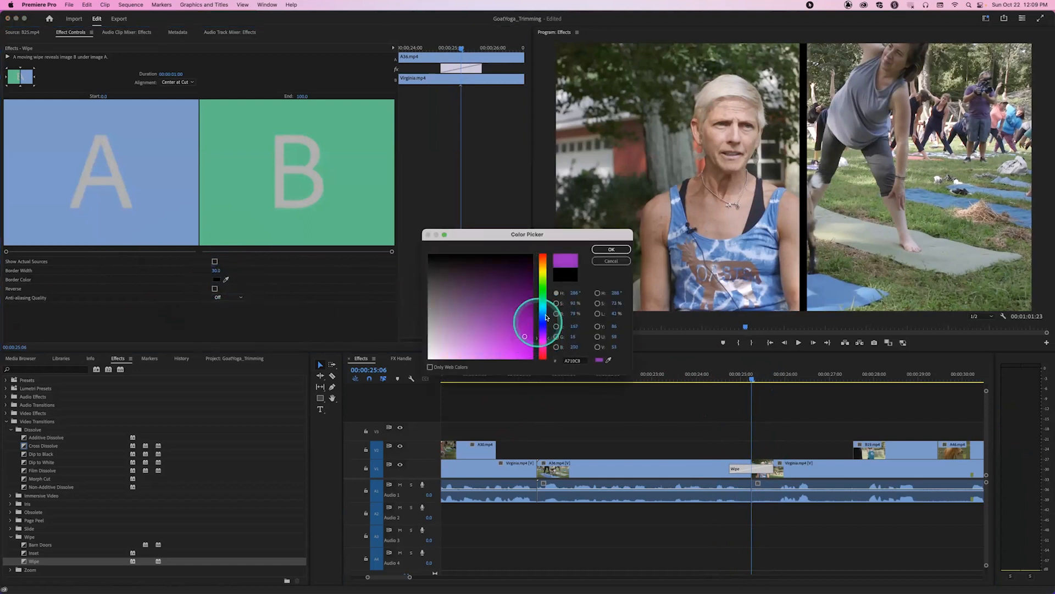
{"action": "left_click", "coordinate": [609, 251]}
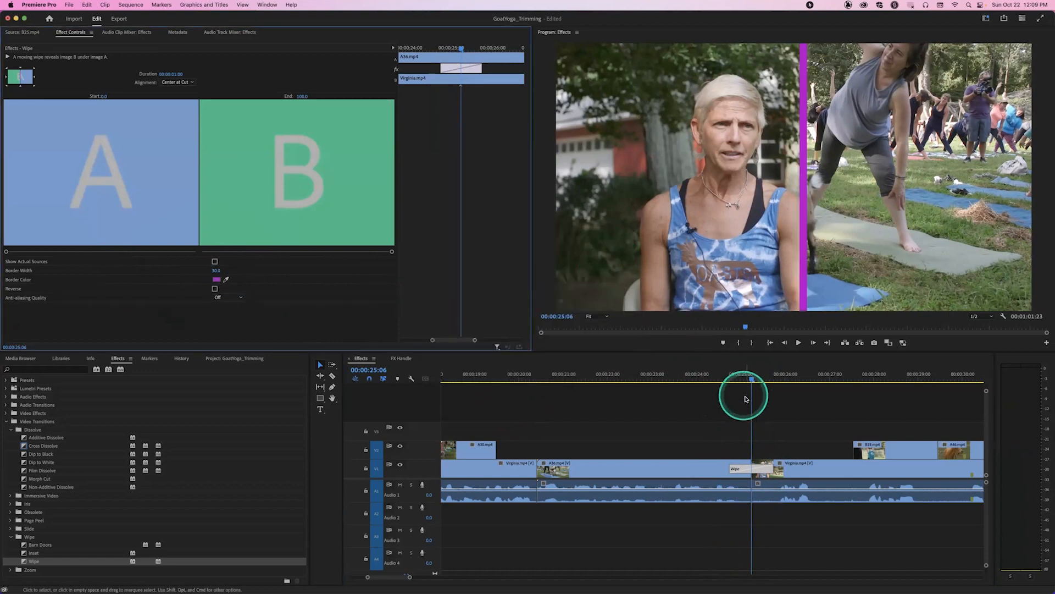
Step: Play through the Wipe with its purple border twice and scrub back to mid-transition at 00:00:25:05
{"action": "left_click", "coordinate": [730, 377]}
{"action": "key", "text": "space"}
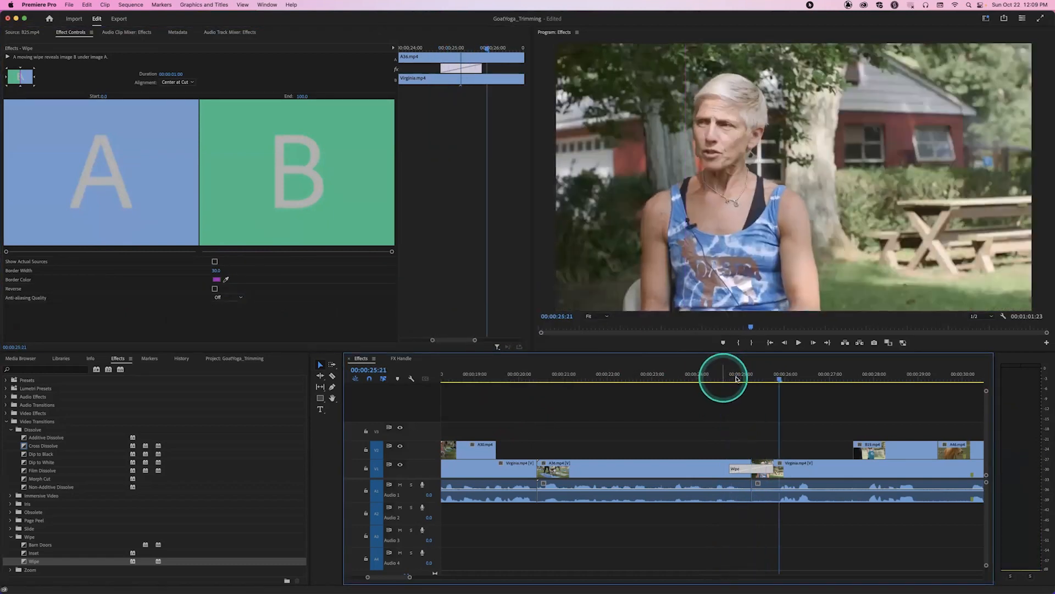
{"action": "left_click", "coordinate": [736, 379]}
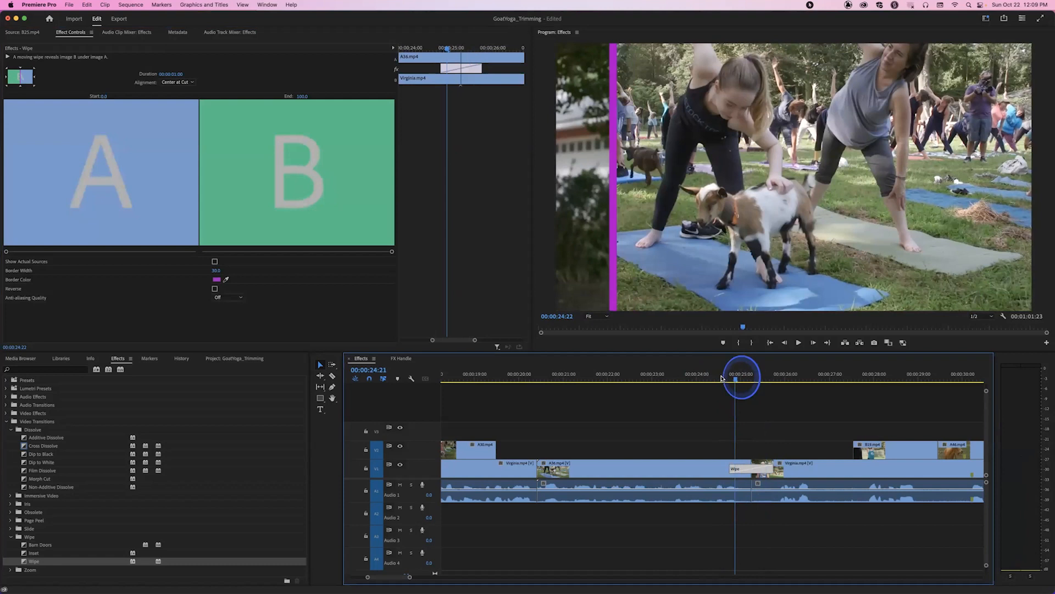
{"action": "key", "text": "space"}
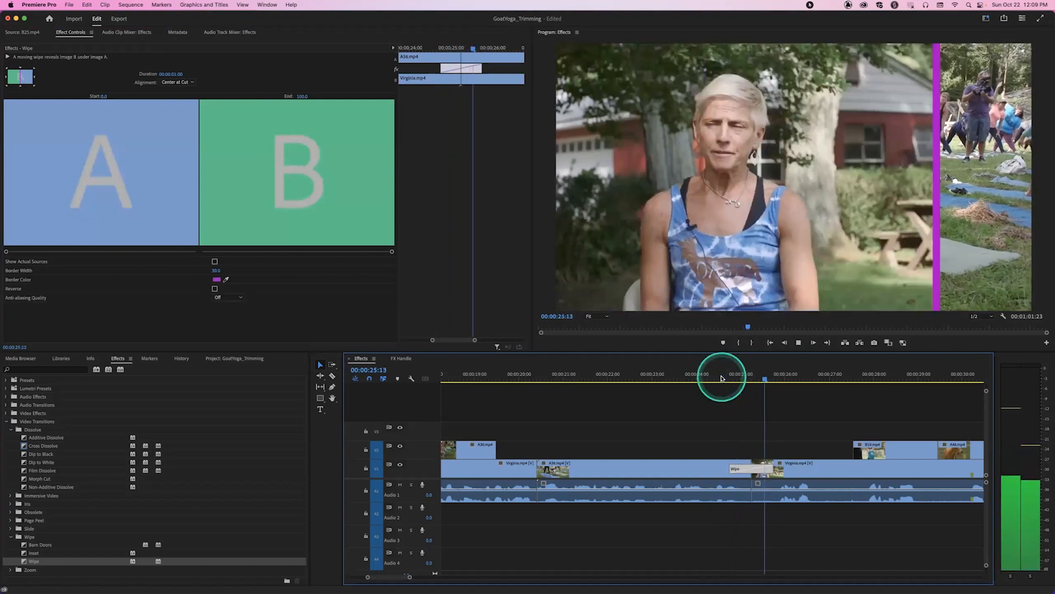
{"action": "key", "text": "space"}
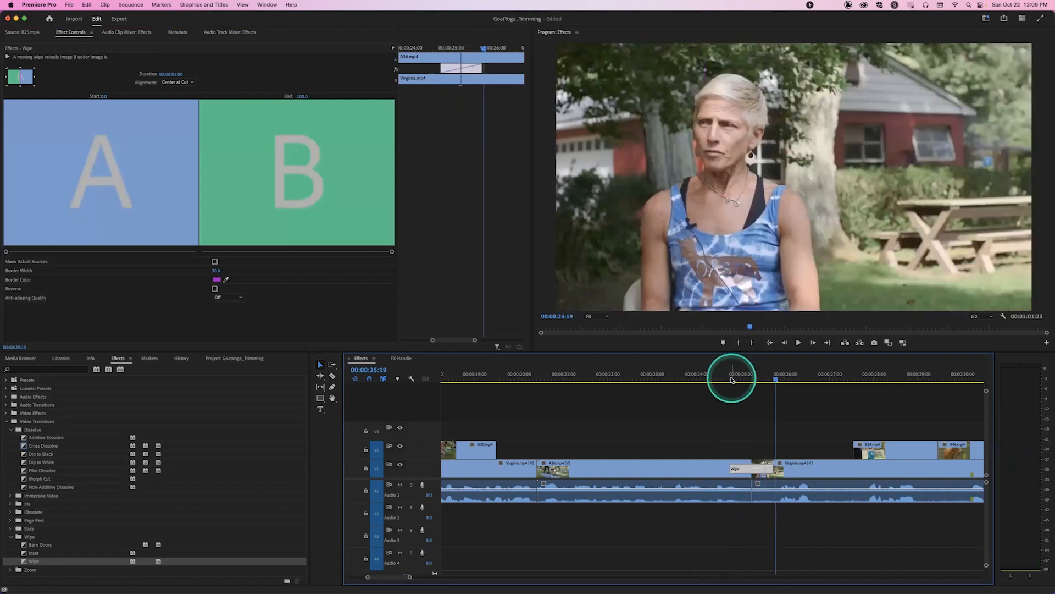
{"action": "left_click_drag", "start_coordinate": [741, 377], "coordinate": [750, 377]}
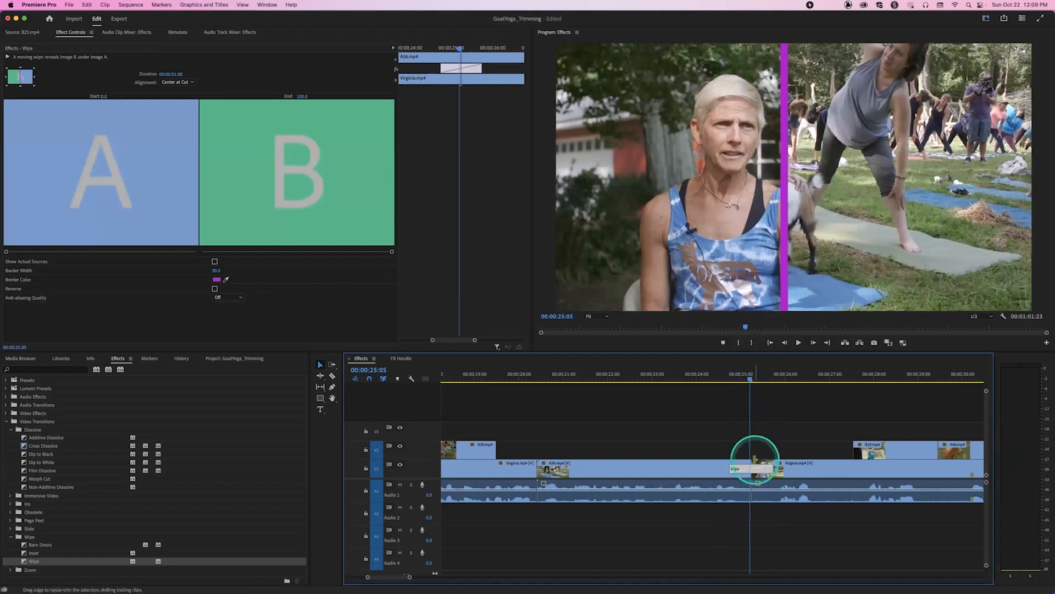
Step: Set the Wipe's border width to 0
{"action": "left_click", "coordinate": [215, 270]}
{"action": "type", "text": "0"}
{"action": "key", "text": "Return"}
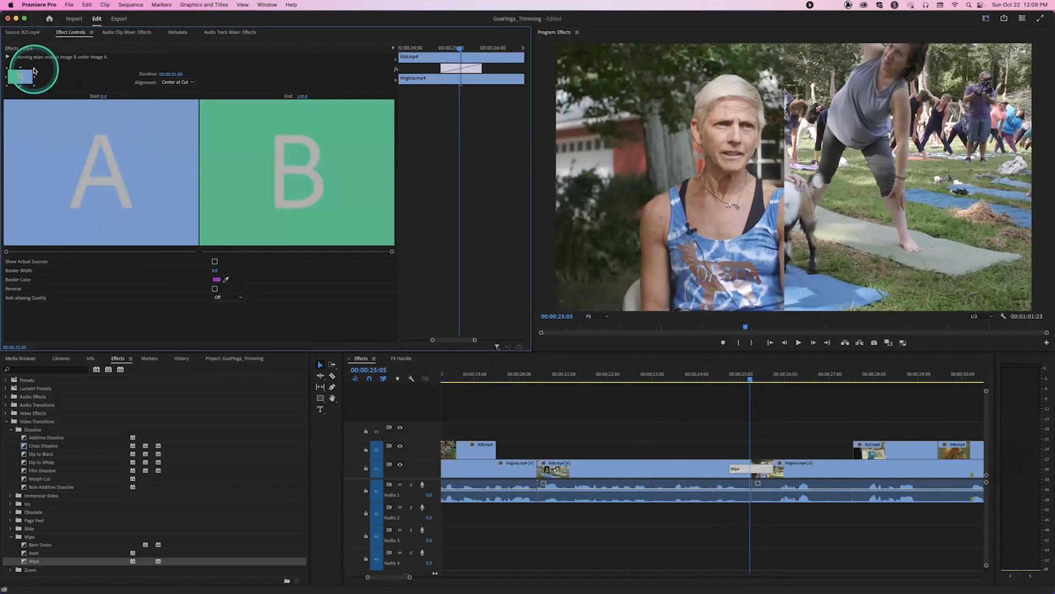
Step: Try the Wipe from the northeast, south to north and from the east, scrubbing to compare, and set it to start from the northwest corner
{"action": "left_click", "coordinate": [737, 379]}
{"action": "left_click_drag", "start_coordinate": [718, 381], "coordinate": [757, 384]}
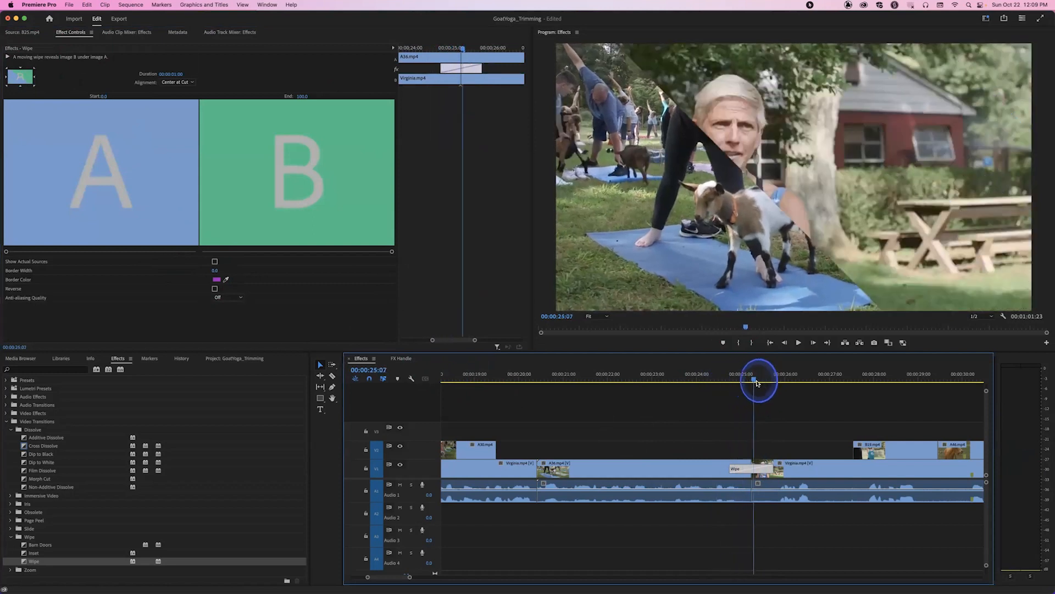
{"action": "left_click", "coordinate": [21, 88]}
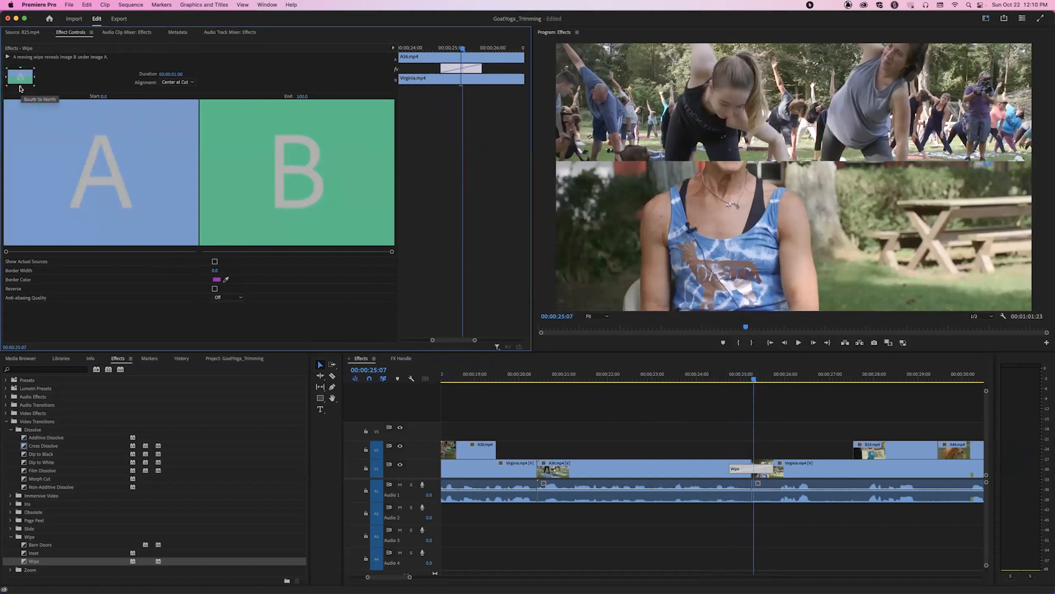
{"action": "left_click", "coordinate": [34, 77]}
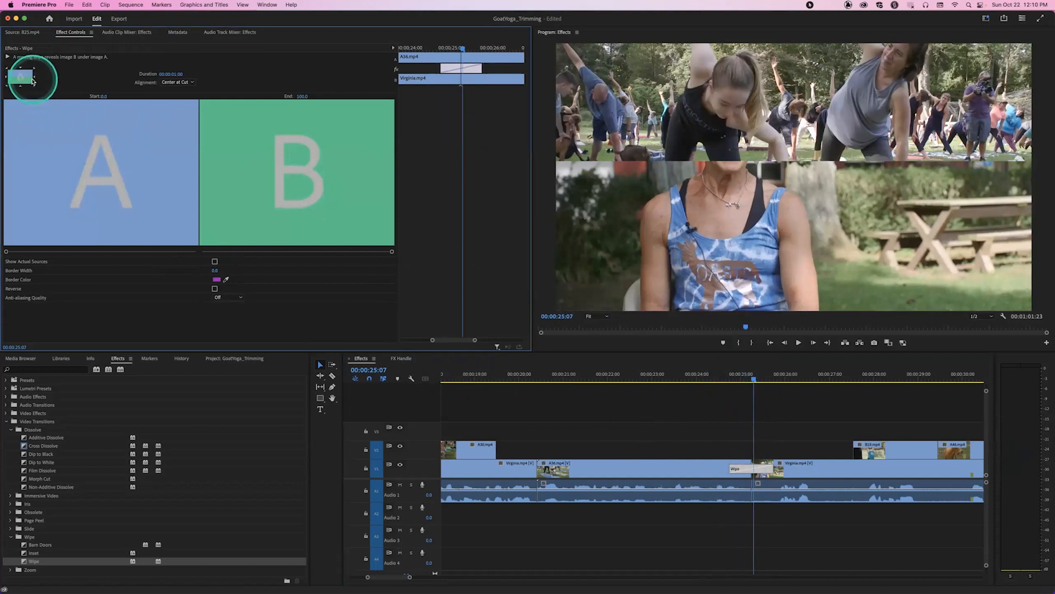
{"action": "left_click_drag", "start_coordinate": [713, 373], "coordinate": [747, 376]}
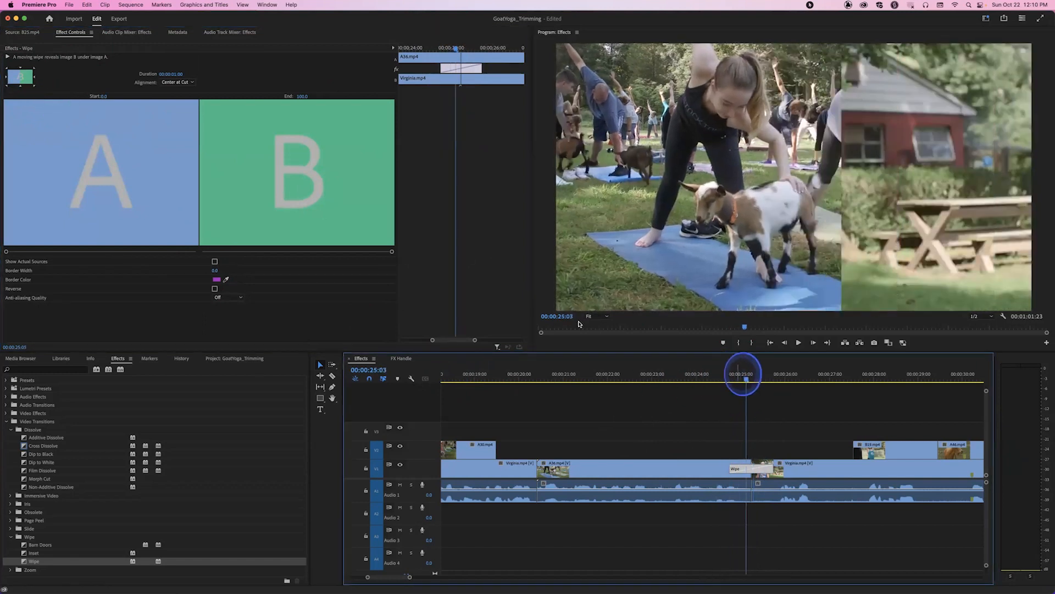
{"action": "left_click", "coordinate": [7, 69]}
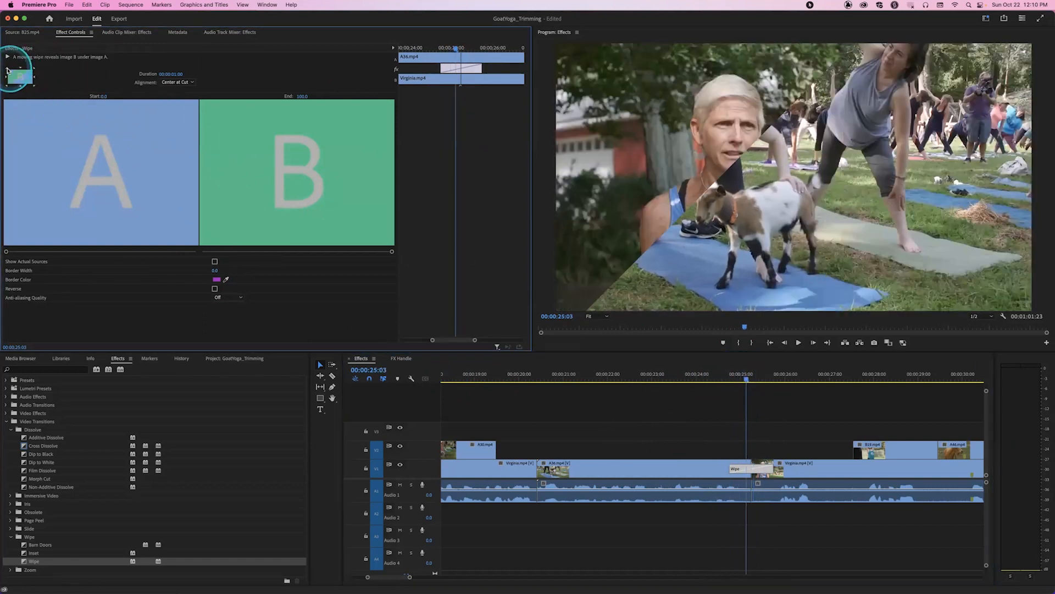
Step: Delete the Wipe from the V1 cut and park the playhead at 00:00:25:06
{"action": "left_click", "coordinate": [163, 157]}
{"action": "left_click", "coordinate": [758, 469]}
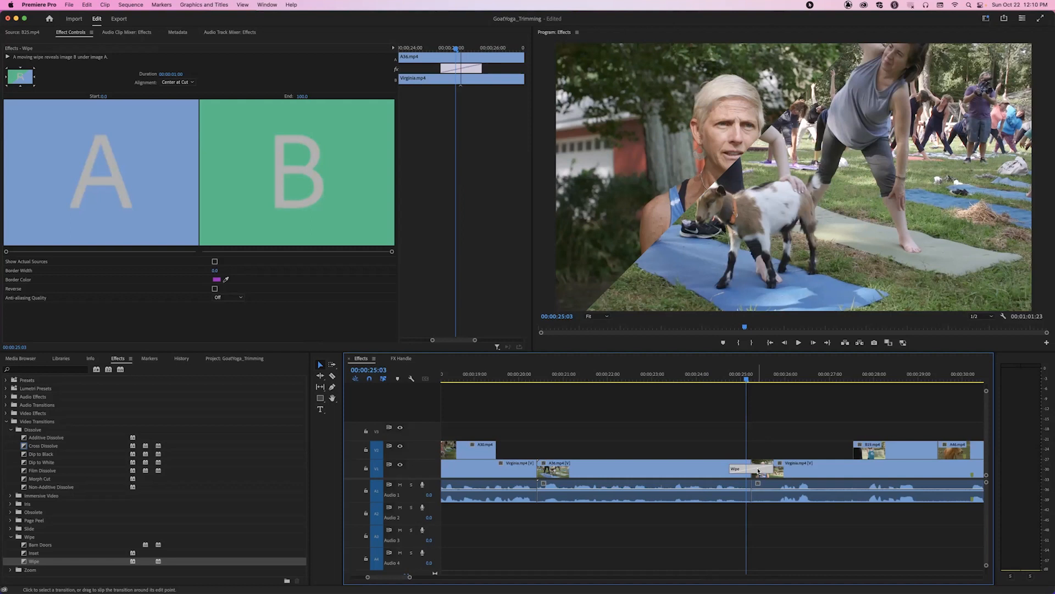
{"action": "left_click", "coordinate": [733, 378]}
{"action": "left_click_drag", "start_coordinate": [737, 380], "coordinate": [746, 379]}
{"action": "key", "text": "Delete"}
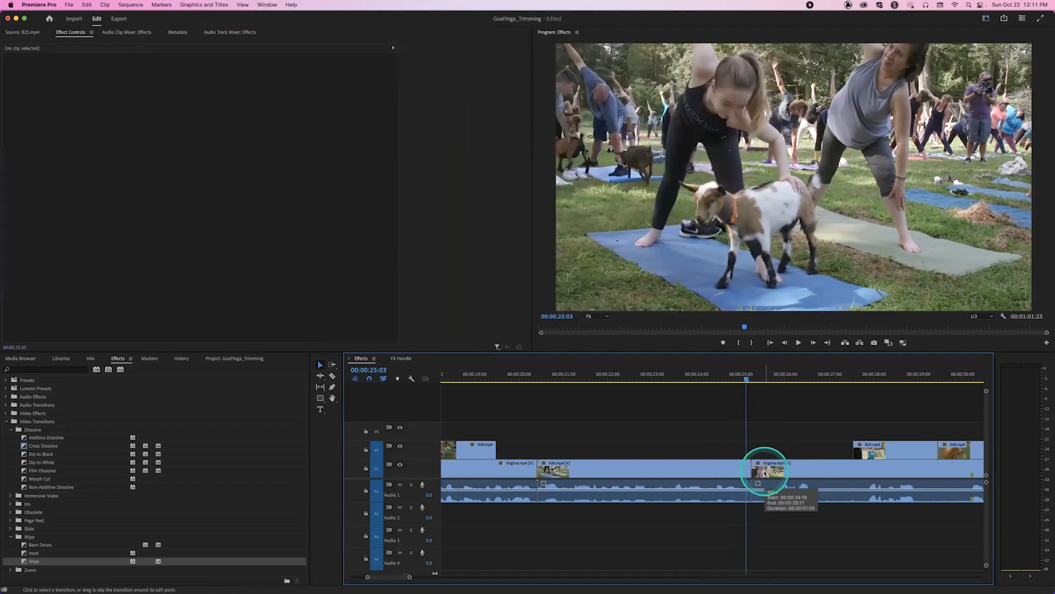
{"action": "mouse_move", "coordinate": [747, 378]}
{"action": "left_mouse_down"}
{"action": "mouse_move", "coordinate": [770, 378]}
{"action": "mouse_move", "coordinate": [750, 377]}
{"action": "left_mouse_up"}
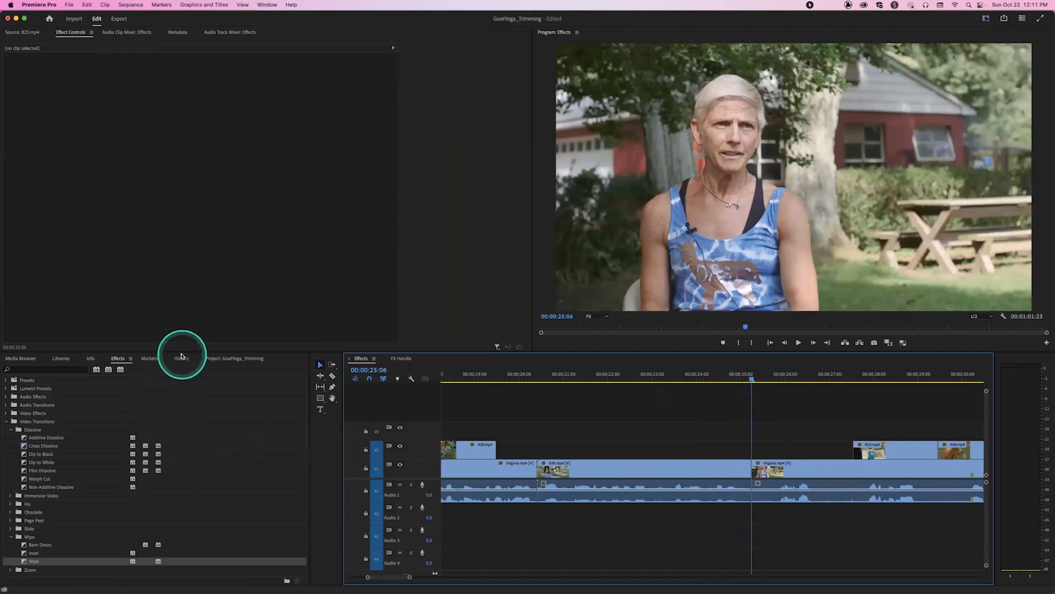
Step: Give the effects list and timeline more height and apply the Push transition from the Slide group to the V1 cut near 00:00:25:07
{"action": "left_click_drag", "start_coordinate": [182, 355], "coordinate": [185, 330]}
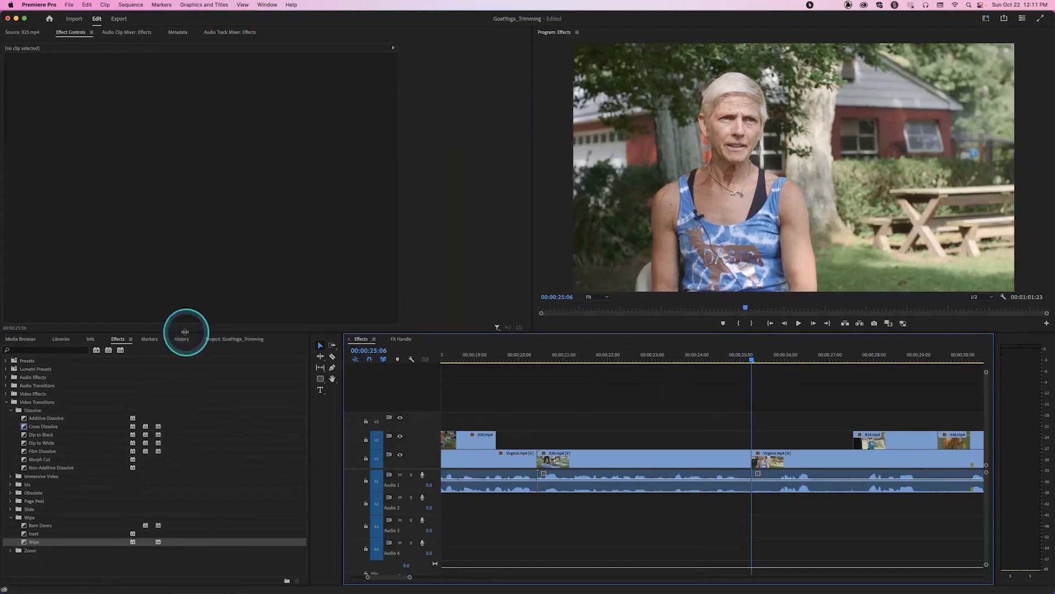
{"action": "left_click_drag", "start_coordinate": [751, 359], "coordinate": [735, 361]}
{"action": "left_click", "coordinate": [736, 361]}
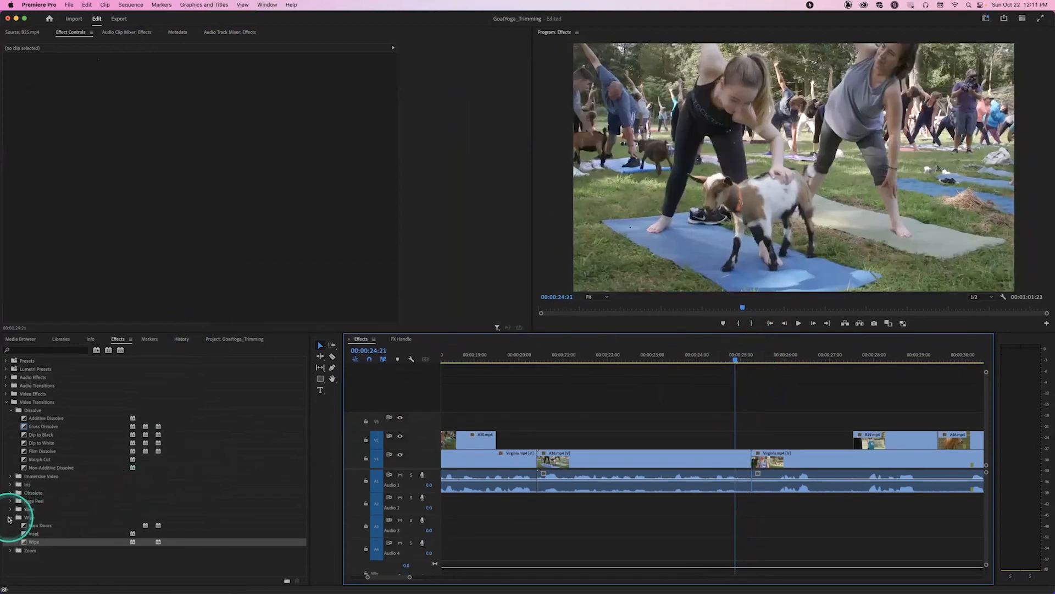
{"action": "left_click", "coordinate": [9, 517]}
{"action": "left_click", "coordinate": [10, 509]}
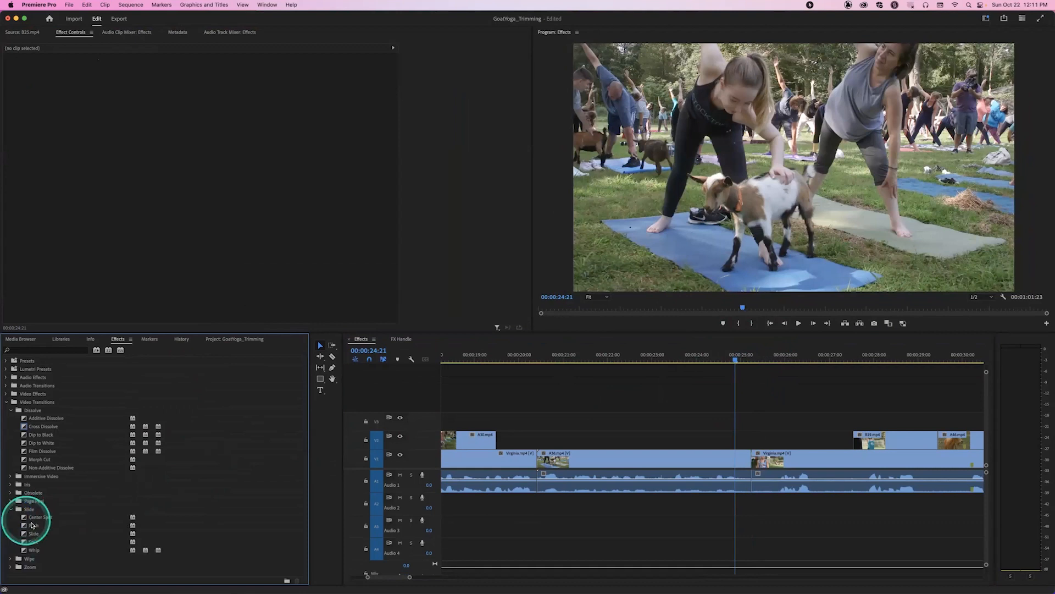
{"action": "left_click_drag", "start_coordinate": [33, 524], "coordinate": [749, 460]}
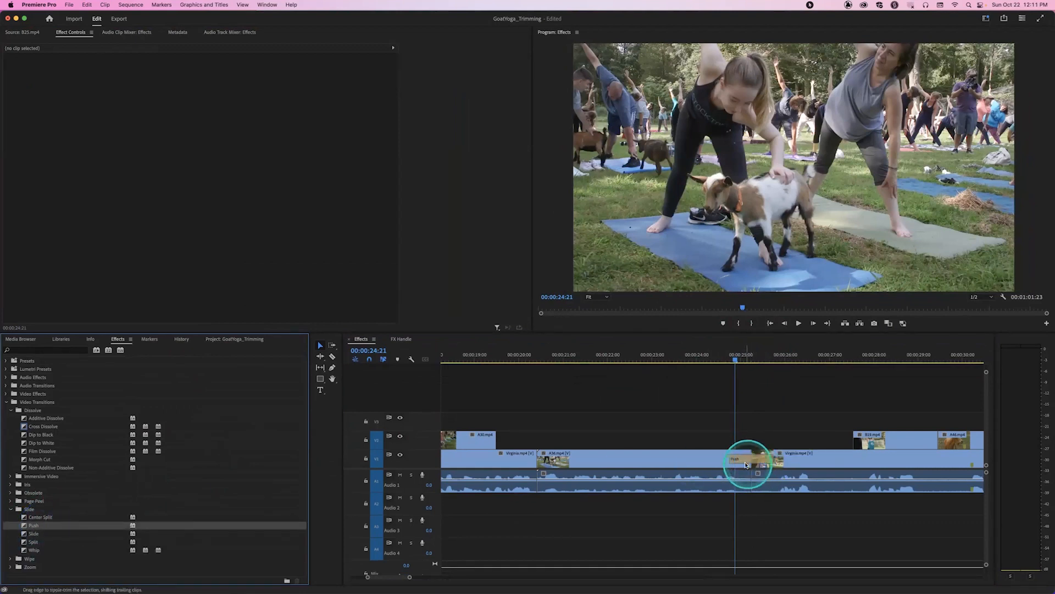
Step: Scrub the Push on the V1 cut, set its direction to north to south, and scrub back before the cut
{"action": "left_click_drag", "start_coordinate": [730, 356], "coordinate": [751, 359]}
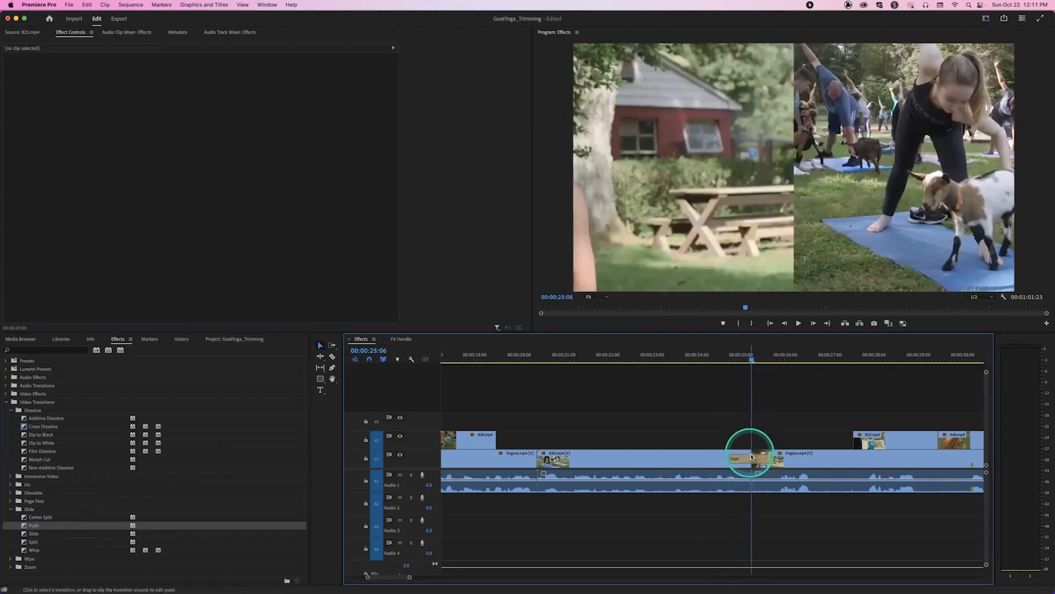
{"action": "left_click", "coordinate": [754, 460]}
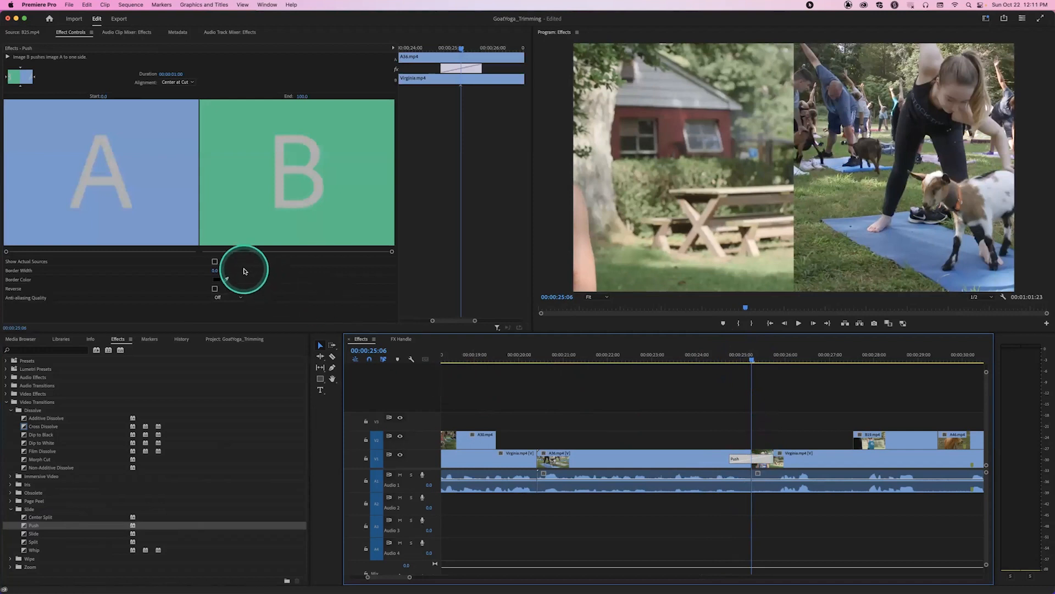
{"action": "left_click", "coordinate": [20, 69]}
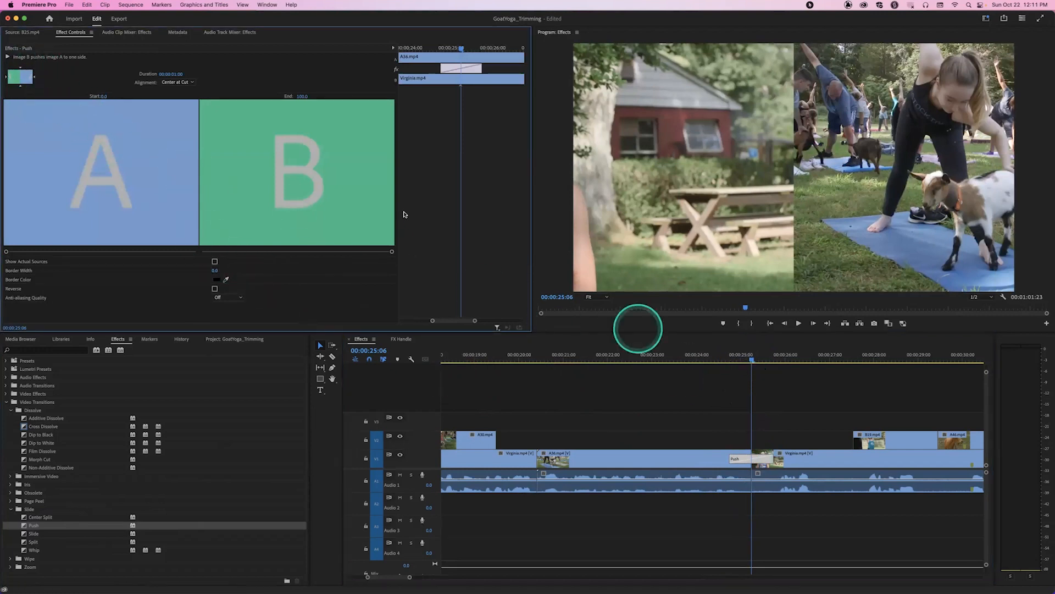
{"action": "left_click", "coordinate": [20, 67]}
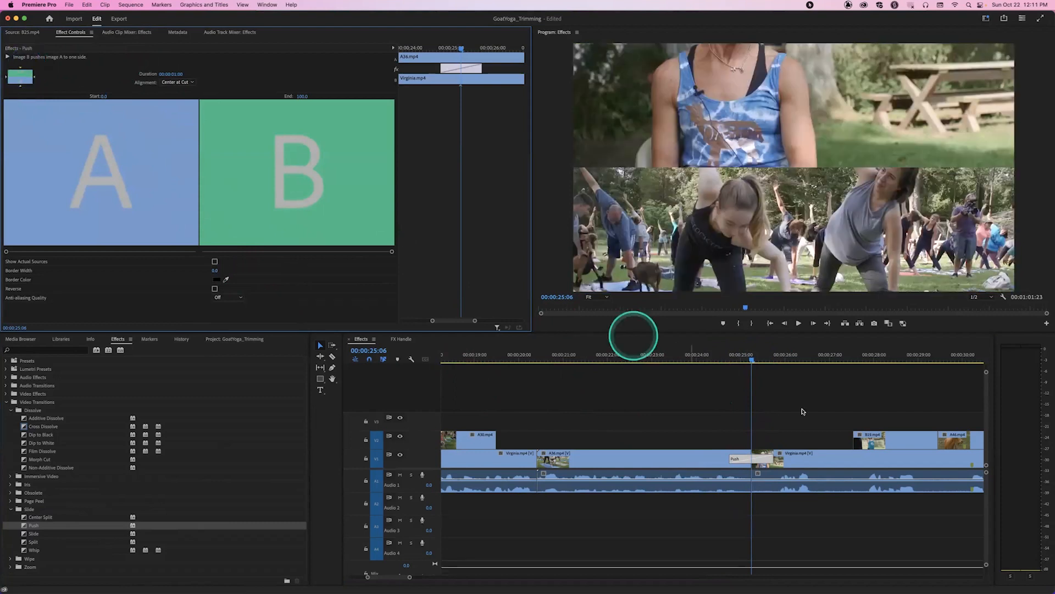
{"action": "left_click_drag", "start_coordinate": [748, 362], "coordinate": [700, 358]}
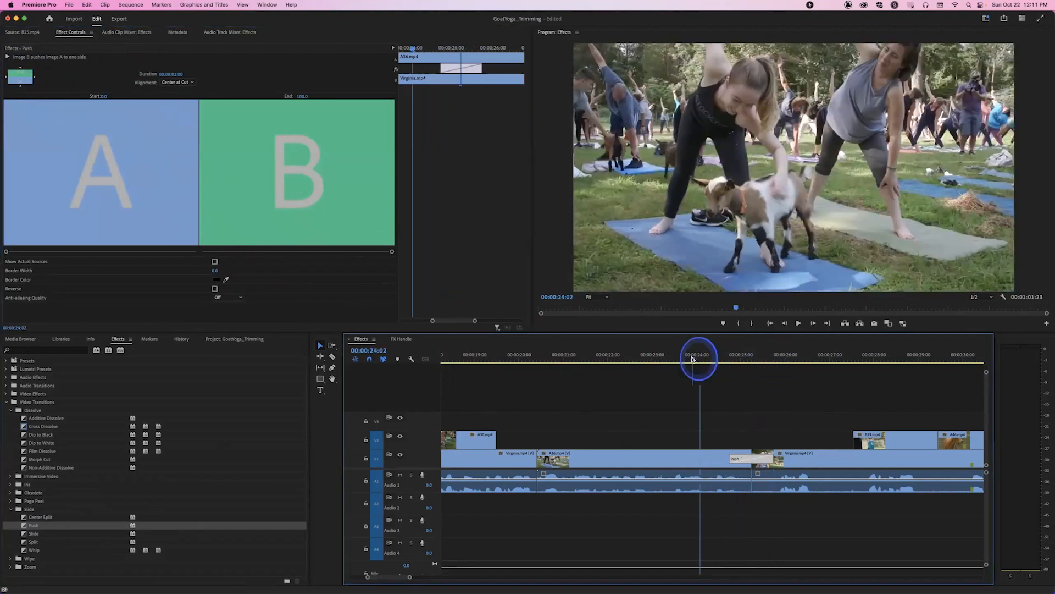
Step: Replace the Push on the V1 cut with Page Turn from the Page Peel group, with the playhead at 00:00:25:07
{"action": "left_click", "coordinate": [765, 461]}
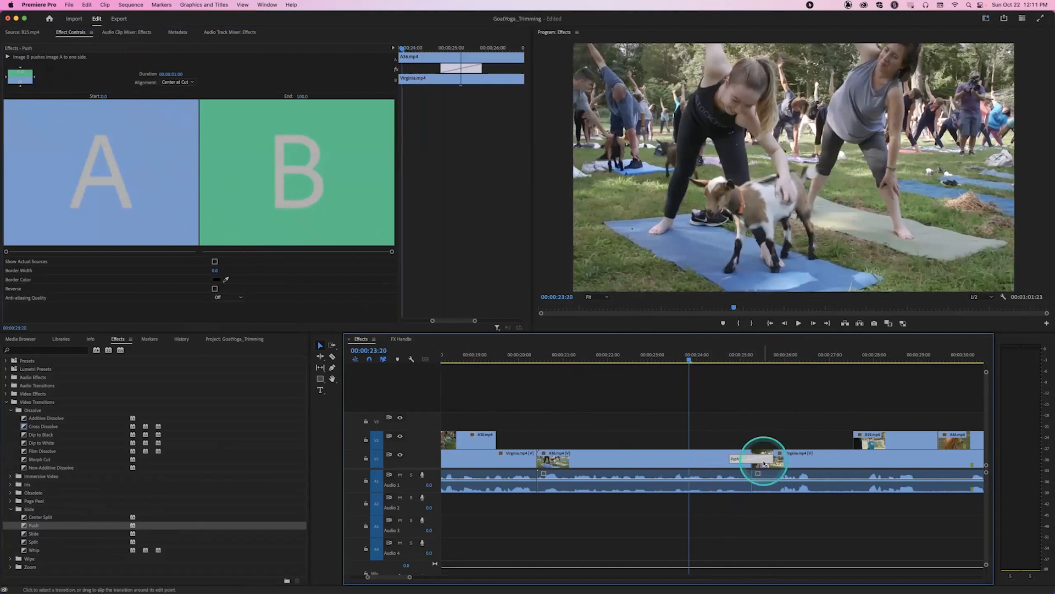
{"action": "key", "text": "Delete"}
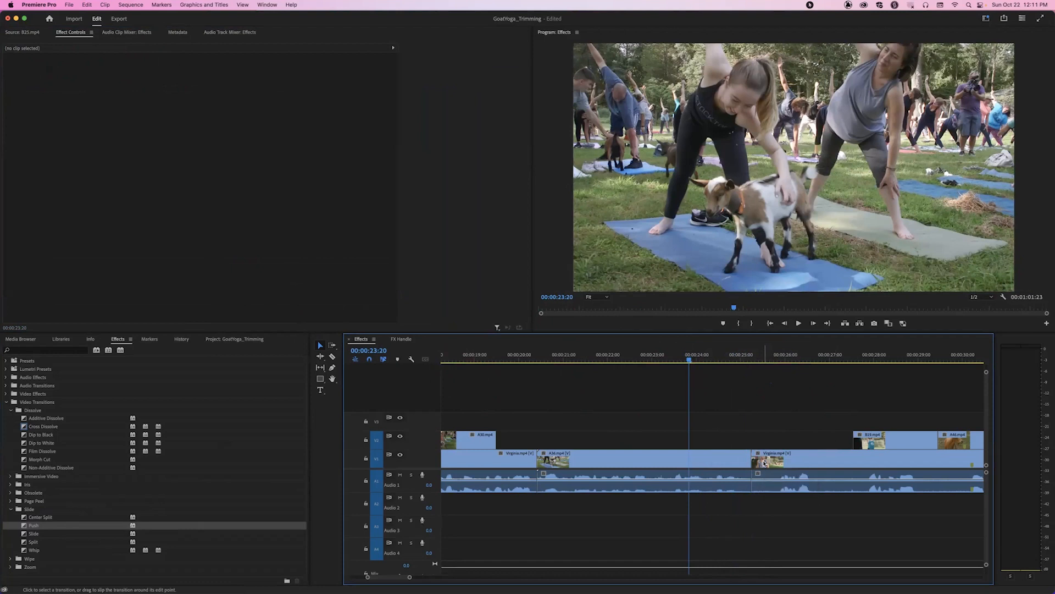
{"action": "left_click_drag", "start_coordinate": [738, 358], "coordinate": [755, 361]}
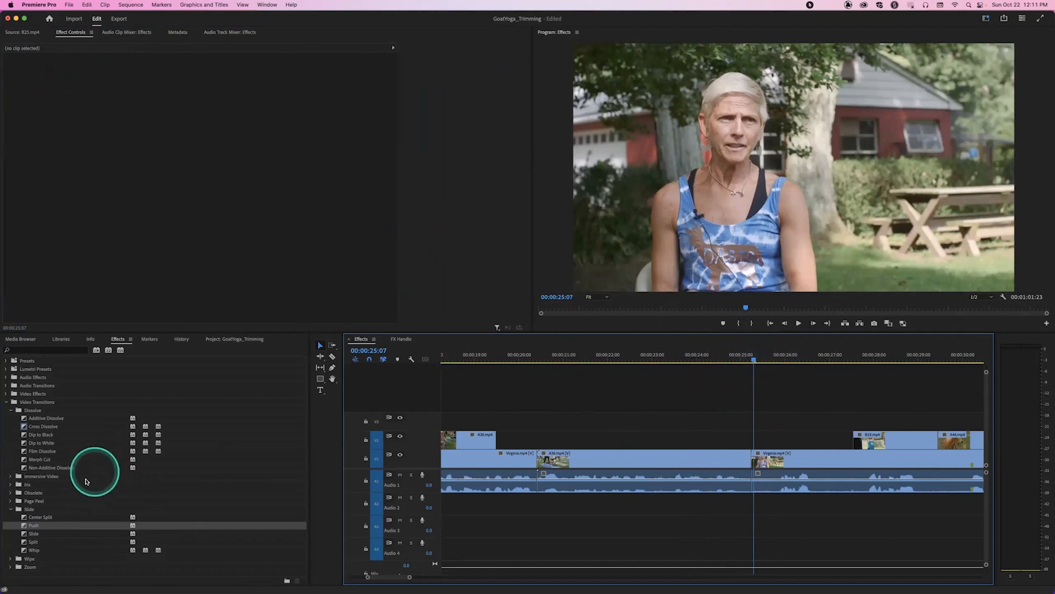
{"action": "left_click", "coordinate": [10, 511]}
{"action": "left_click", "coordinate": [10, 501]}
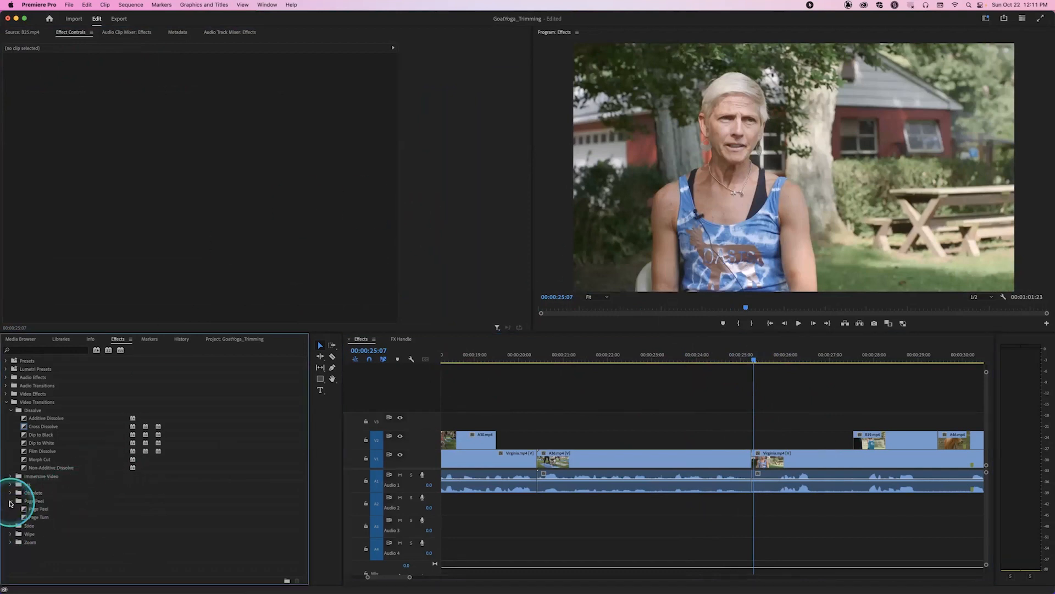
{"action": "left_click_drag", "start_coordinate": [33, 517], "coordinate": [751, 463]}
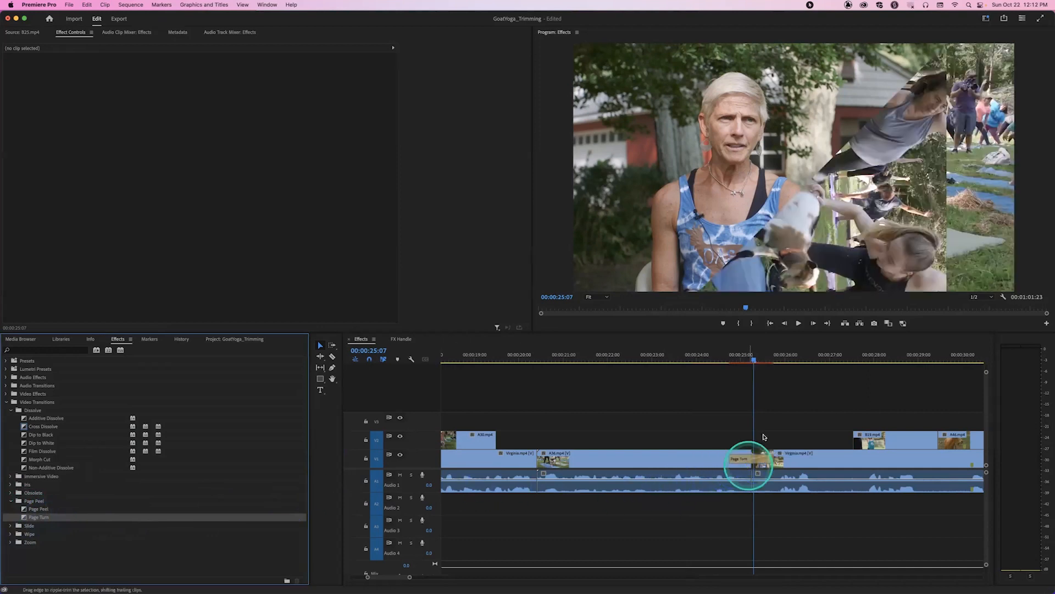
Step: Set the Page Turn to start from the southeast corner and play the sequence through it
{"action": "mouse_move", "coordinate": [754, 356]}
{"action": "left_mouse_down"}
{"action": "mouse_move", "coordinate": [733, 358]}
{"action": "mouse_move", "coordinate": [746, 358]}
{"action": "left_mouse_up"}
{"action": "left_click", "coordinate": [763, 463]}
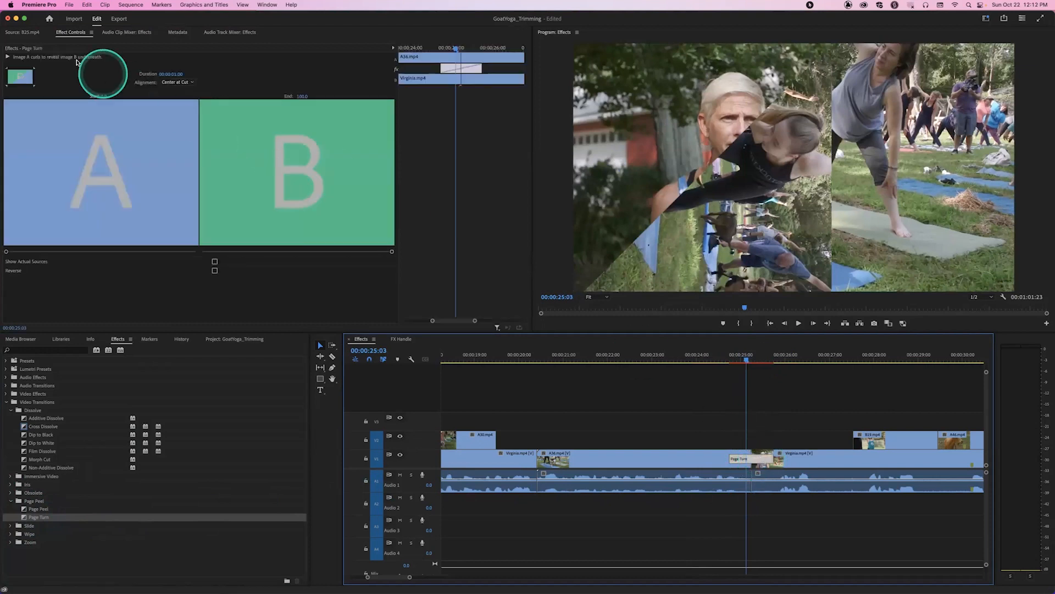
{"action": "left_click", "coordinate": [34, 86]}
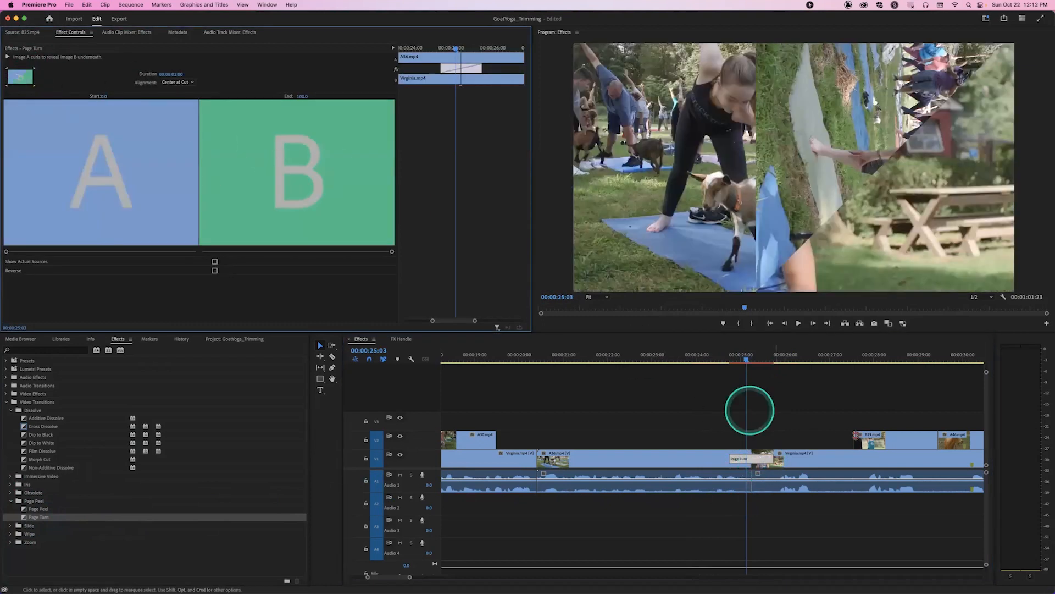
{"action": "left_click_drag", "start_coordinate": [745, 356], "coordinate": [720, 358]}
{"action": "key", "text": "space"}
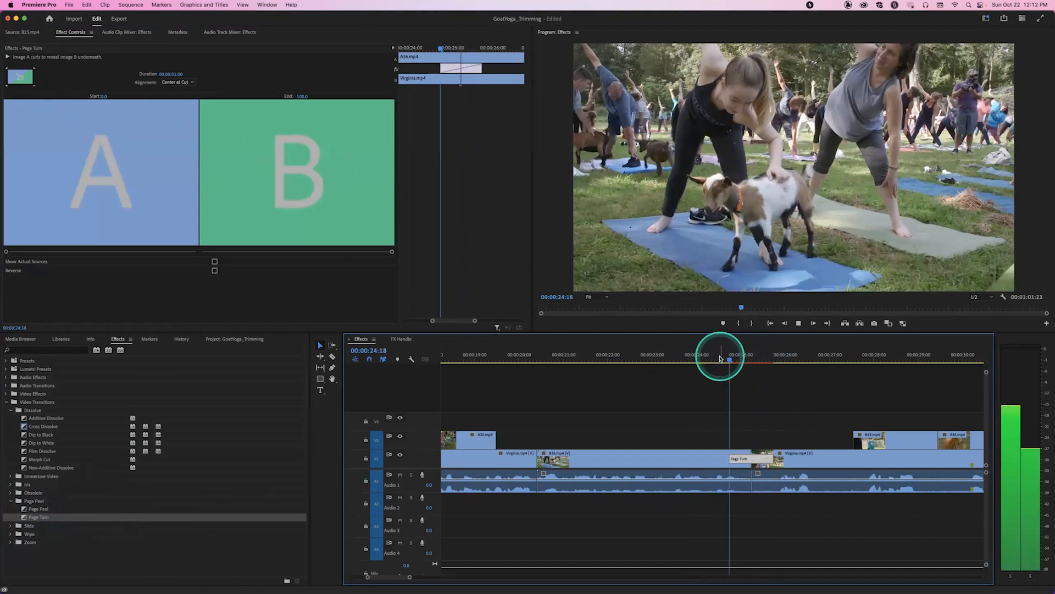
Step: Replace the Page Turn on the V1 cut with Cube Spin from the Obsolete group and play through it
{"action": "left_click", "coordinate": [763, 459]}
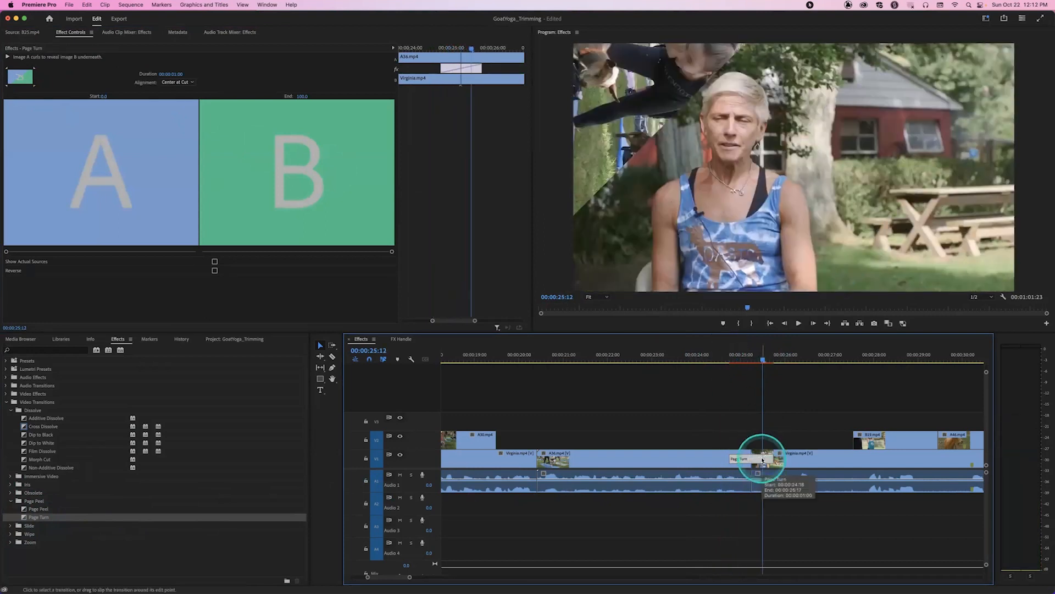
{"action": "key", "text": "Delete"}
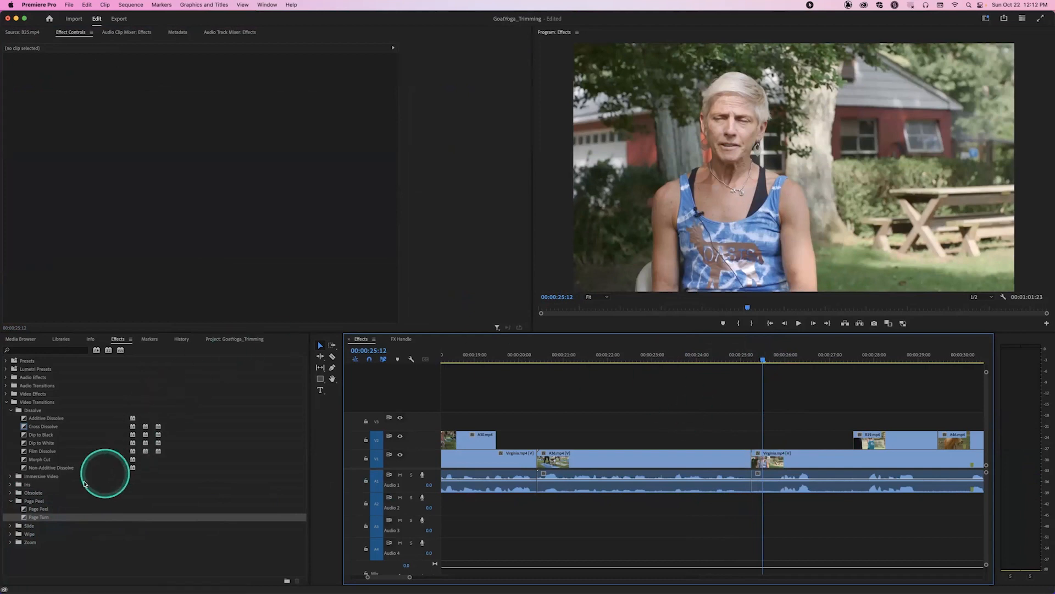
{"action": "left_click", "coordinate": [9, 493]}
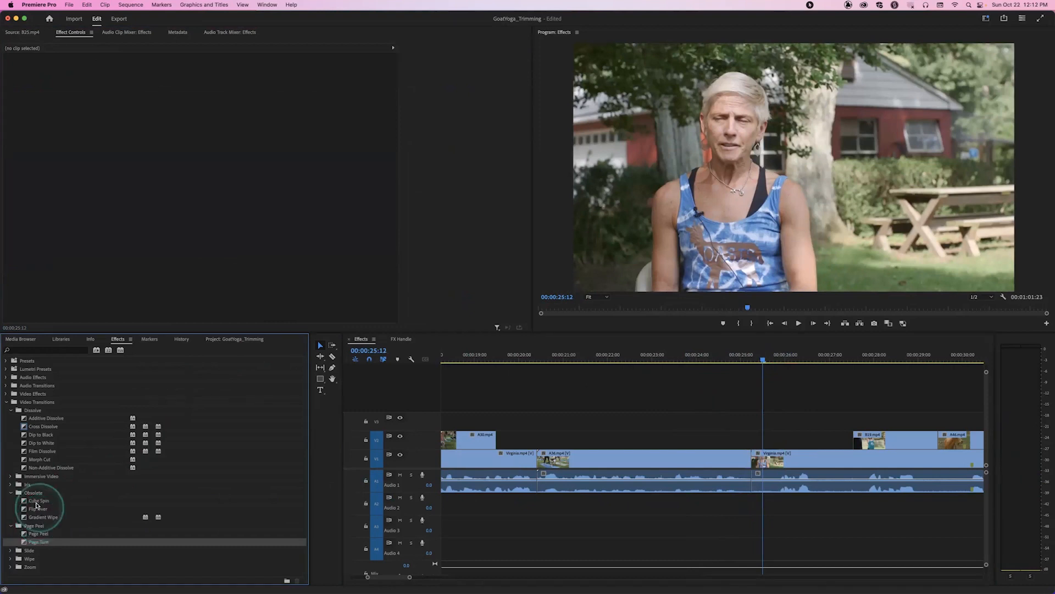
{"action": "left_click", "coordinate": [39, 501]}
{"action": "left_click_drag", "start_coordinate": [39, 504], "coordinate": [754, 459]}
{"action": "left_click_drag", "start_coordinate": [731, 358], "coordinate": [717, 360]}
{"action": "key", "text": "space"}
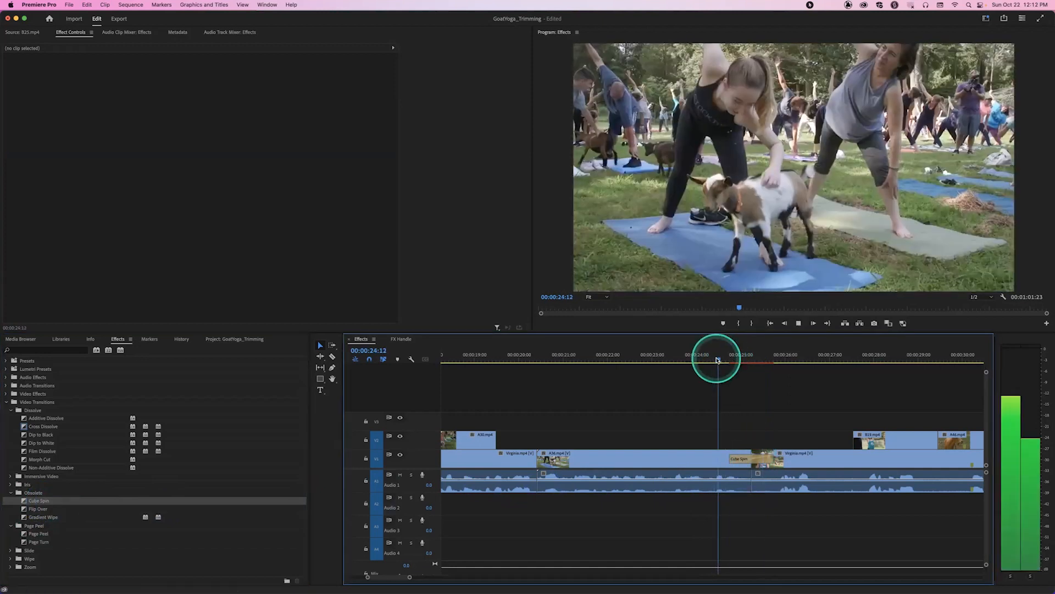
{"action": "key", "text": "space"}
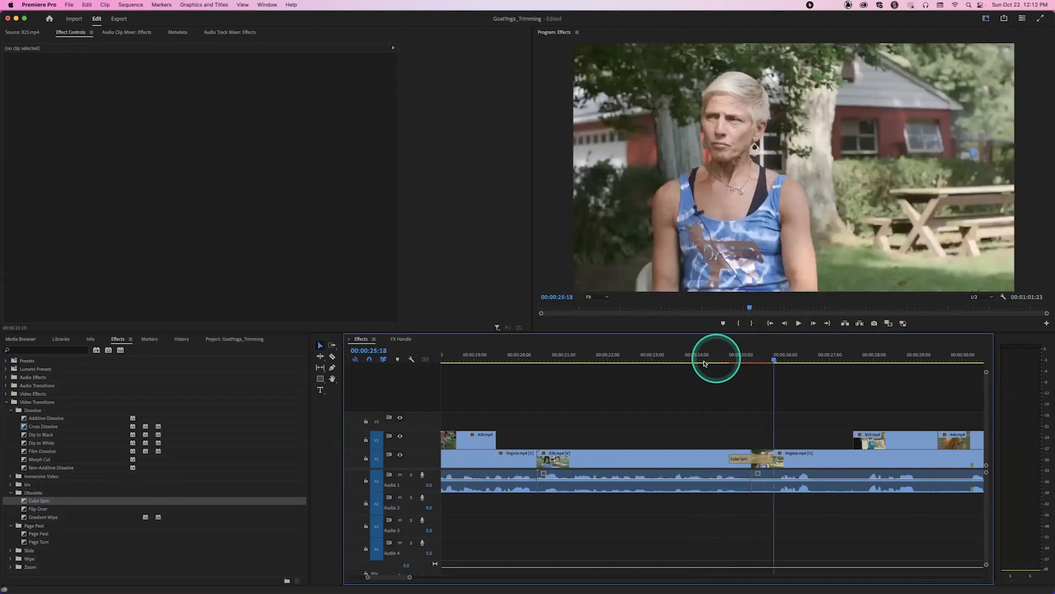
Step: Replace the Cube Spin on the V1 cut with Cross Zoom from the Zoom group and play through it
{"action": "left_click", "coordinate": [755, 462]}
{"action": "key", "text": "Delete"}
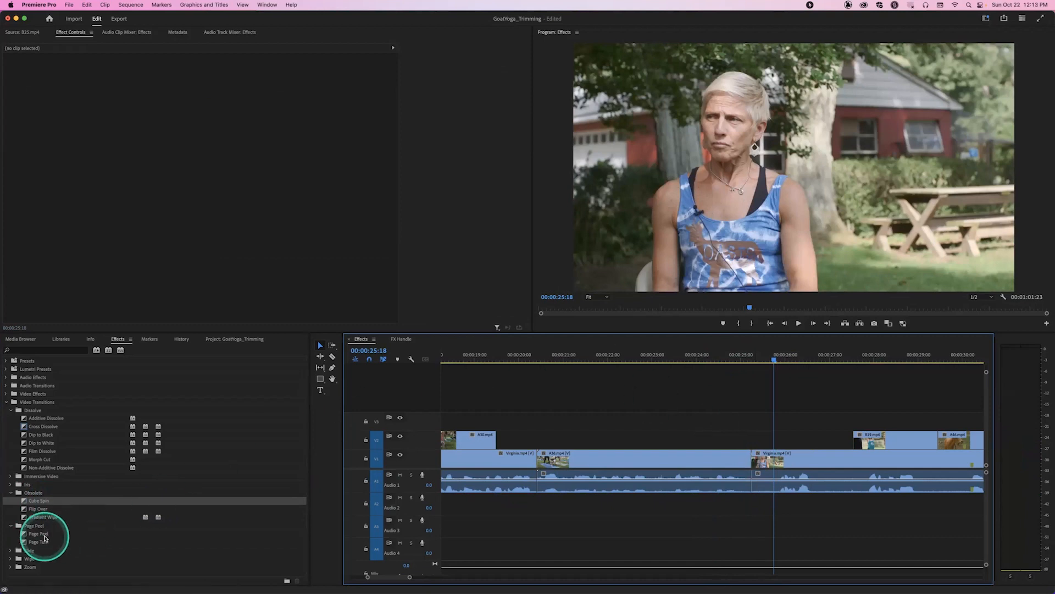
{"action": "left_click", "coordinate": [10, 567]}
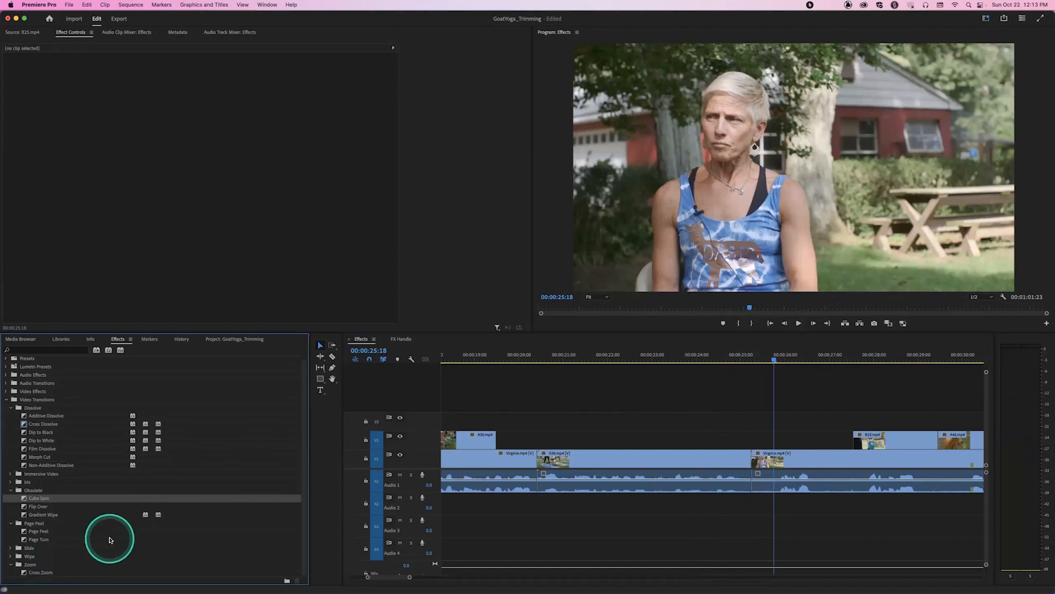
{"action": "left_click_drag", "start_coordinate": [24, 572], "coordinate": [758, 462]}
{"action": "left_click", "coordinate": [732, 353]}
{"action": "key", "text": "space"}
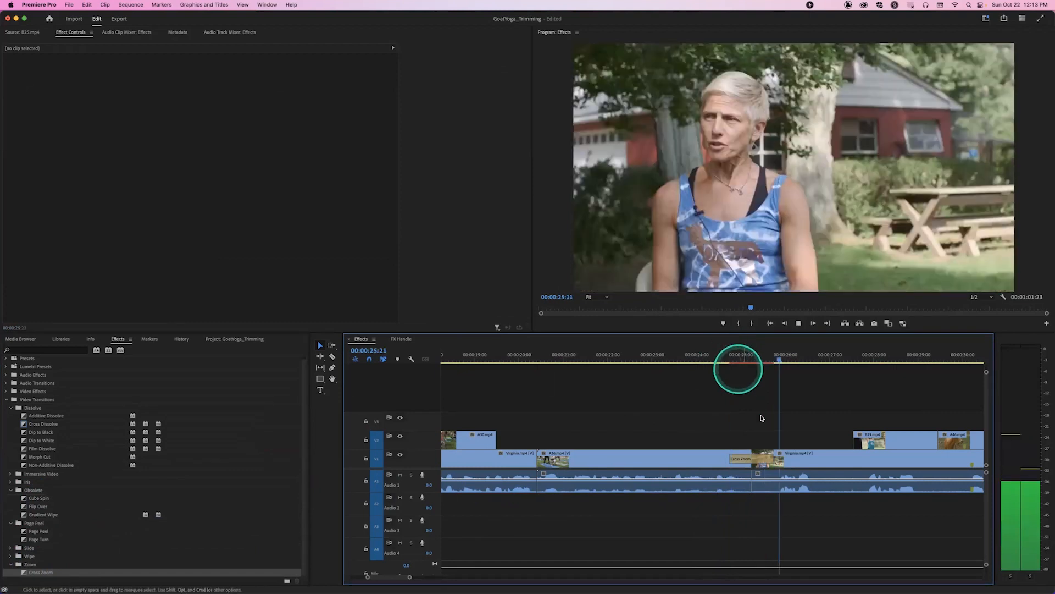
Step: Replace the Cross Zoom on the V1 cut with Push from the Slide group and play it from 00:00:24:02
{"action": "left_click", "coordinate": [758, 461]}
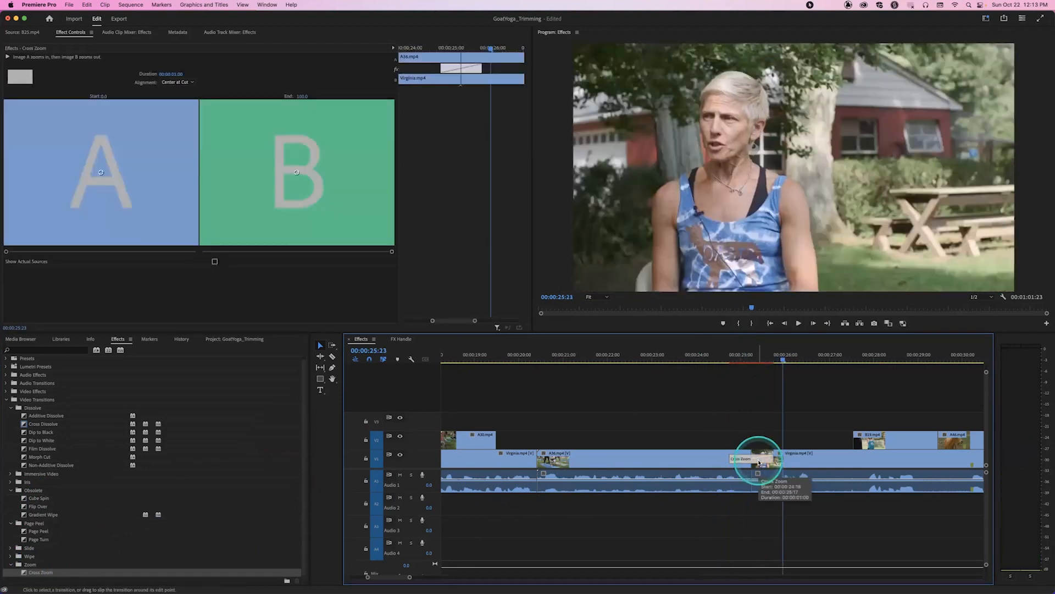
{"action": "key", "text": "Delete"}
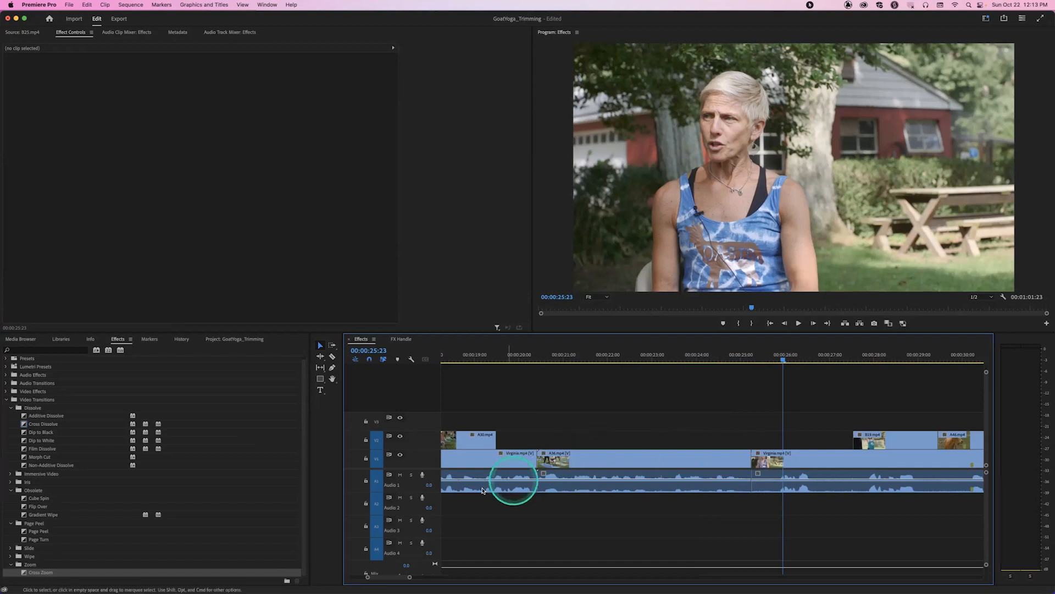
{"action": "left_click", "coordinate": [308, 468]}
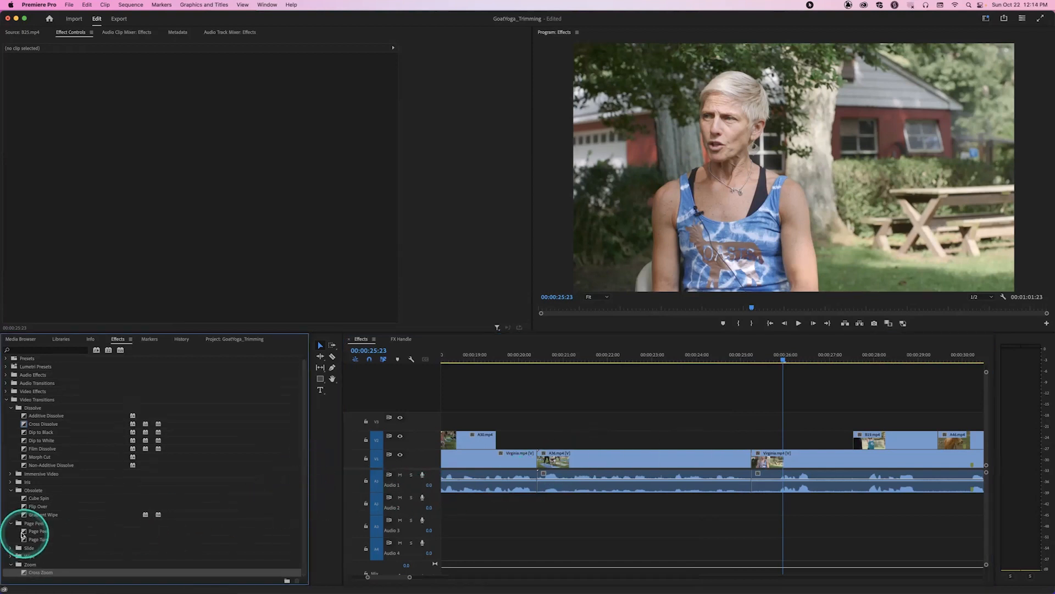
{"action": "left_click", "coordinate": [10, 548]}
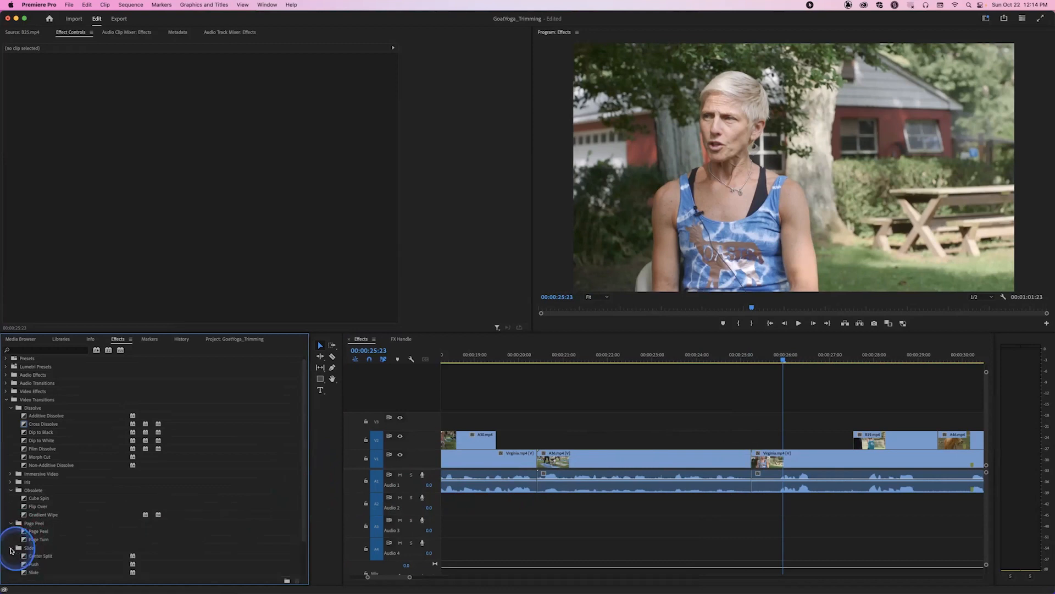
{"action": "left_click_drag", "start_coordinate": [26, 565], "coordinate": [745, 443]}
{"action": "left_click_drag", "start_coordinate": [716, 356], "coordinate": [700, 358]}
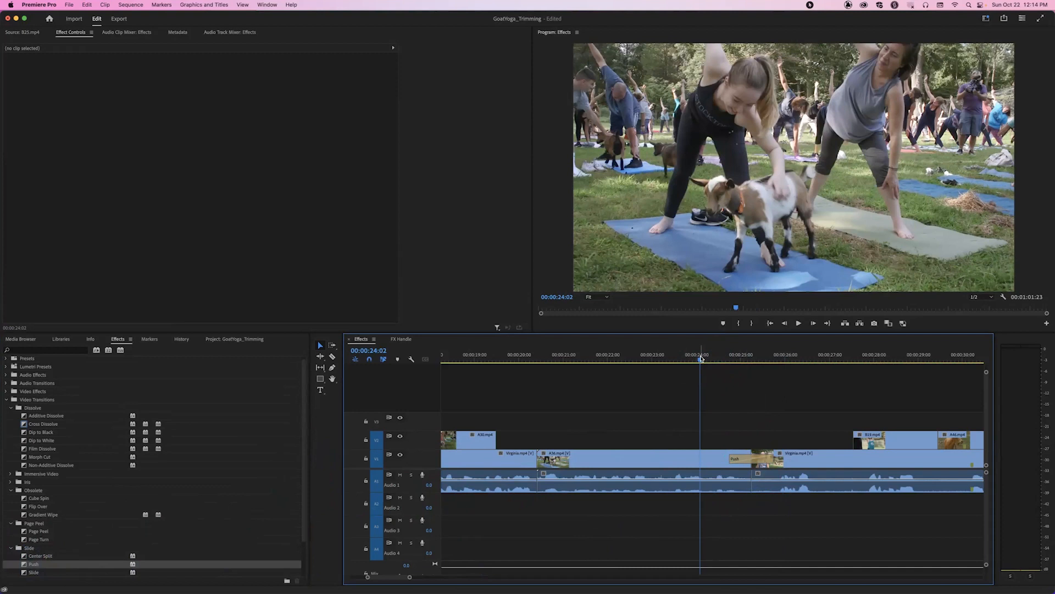
{"action": "key", "text": "space"}
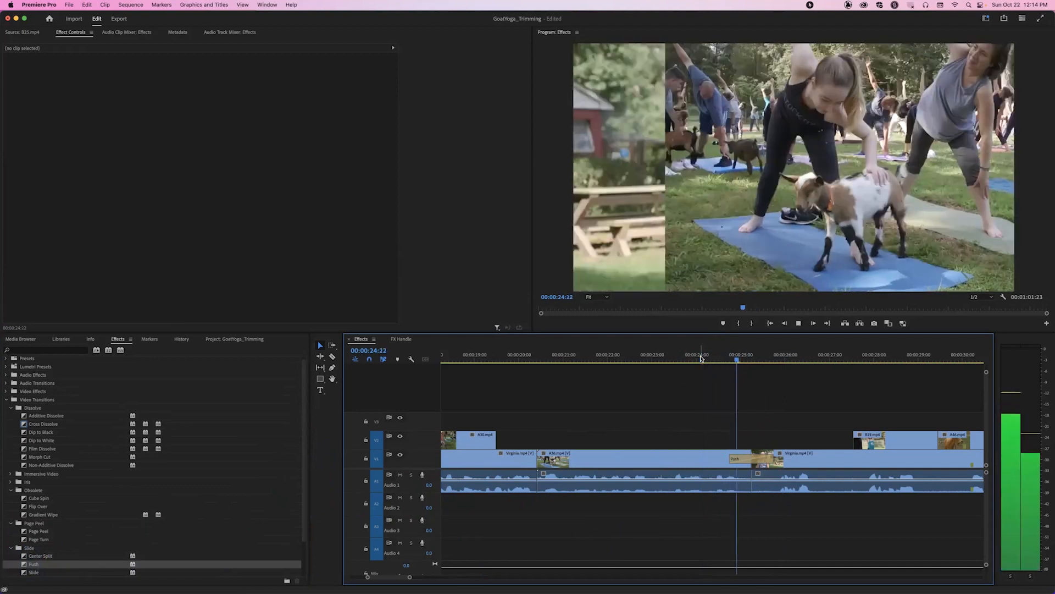
{"action": "key", "text": "space"}
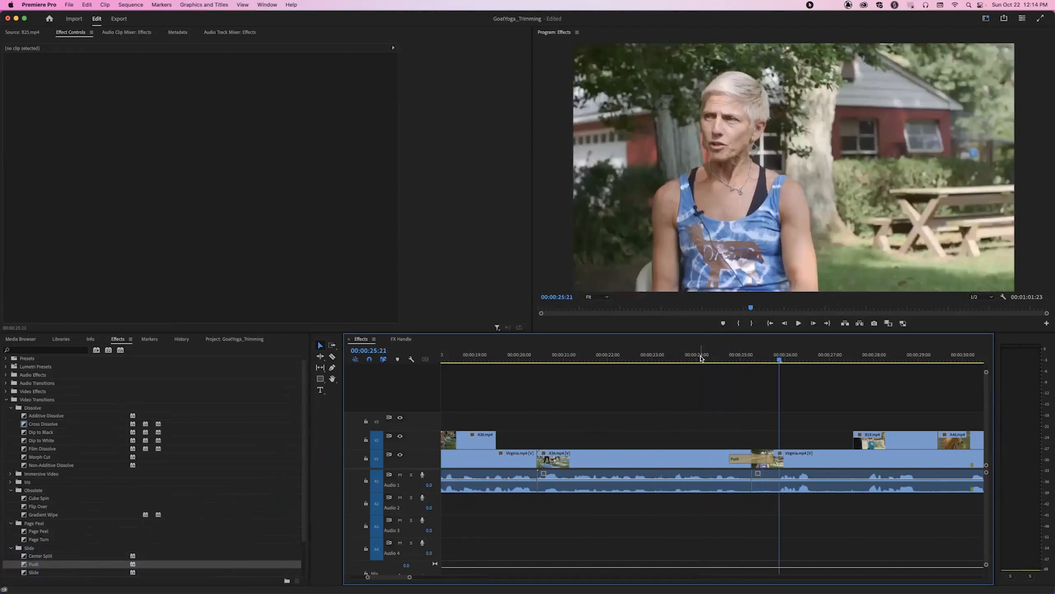
Step: Move the playhead back to just before the Push and play through the transition again
{"action": "left_click", "coordinate": [720, 359]}
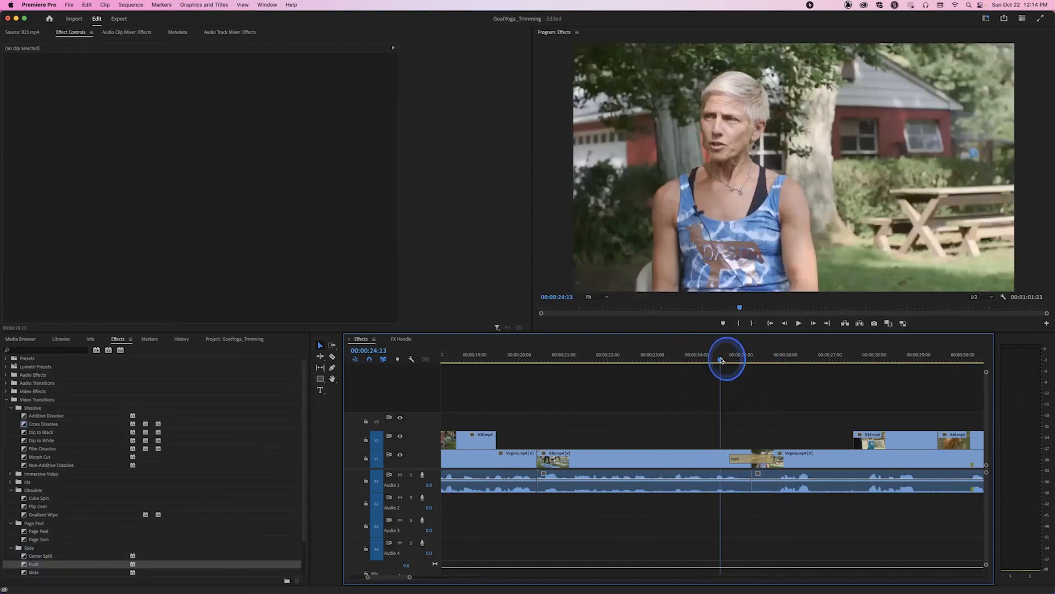
{"action": "left_click", "coordinate": [718, 360]}
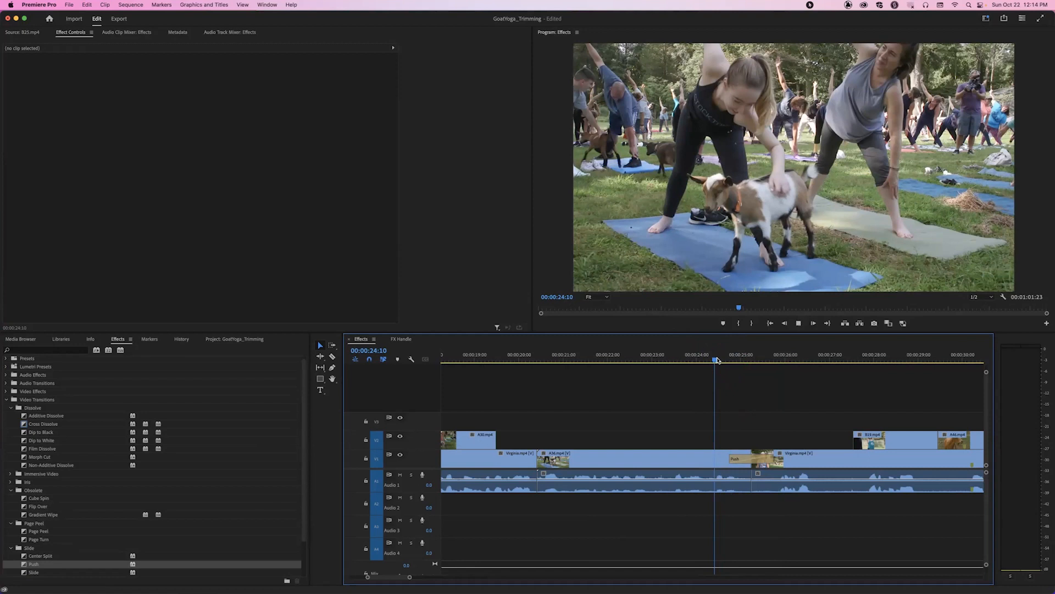
{"action": "key", "text": "space"}
{"action": "key", "text": "space"}
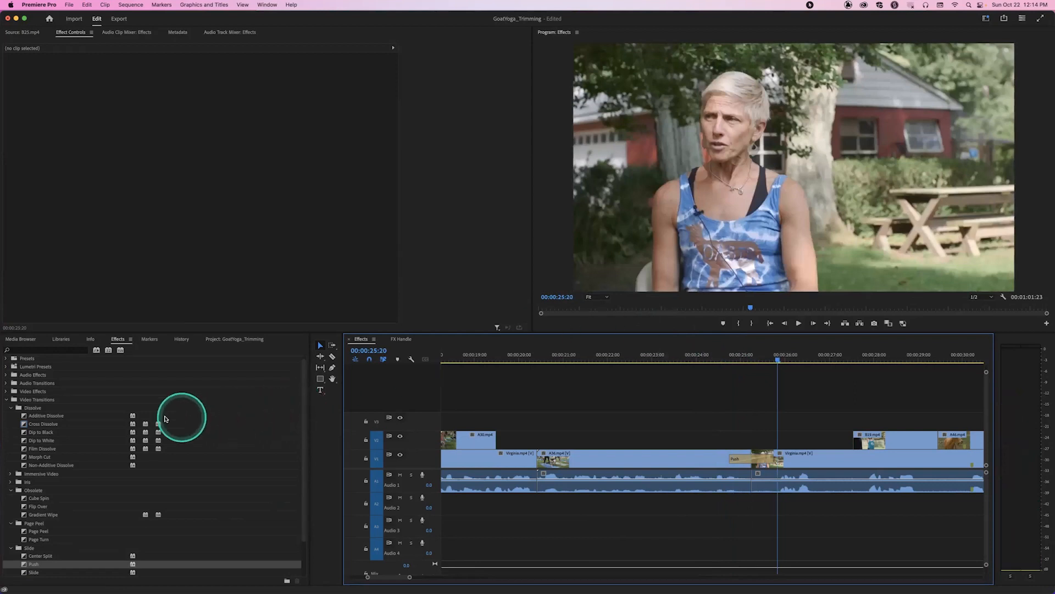
Step: Delete the Push from the V1 cut and collapse the Dissolve and Slide groups in the effects list
{"action": "left_click", "coordinate": [11, 407]}
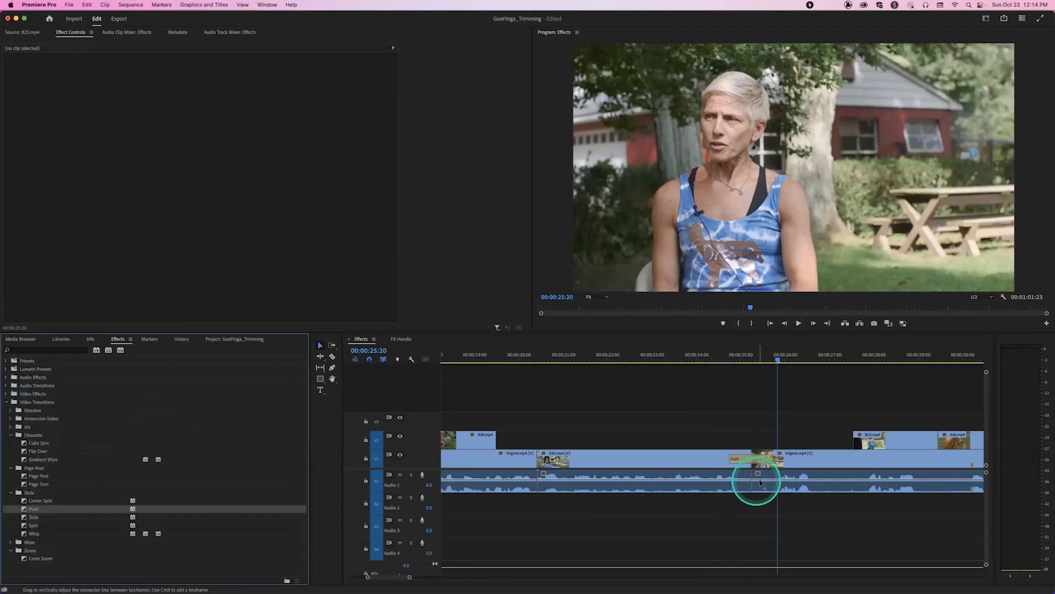
{"action": "left_click", "coordinate": [751, 459]}
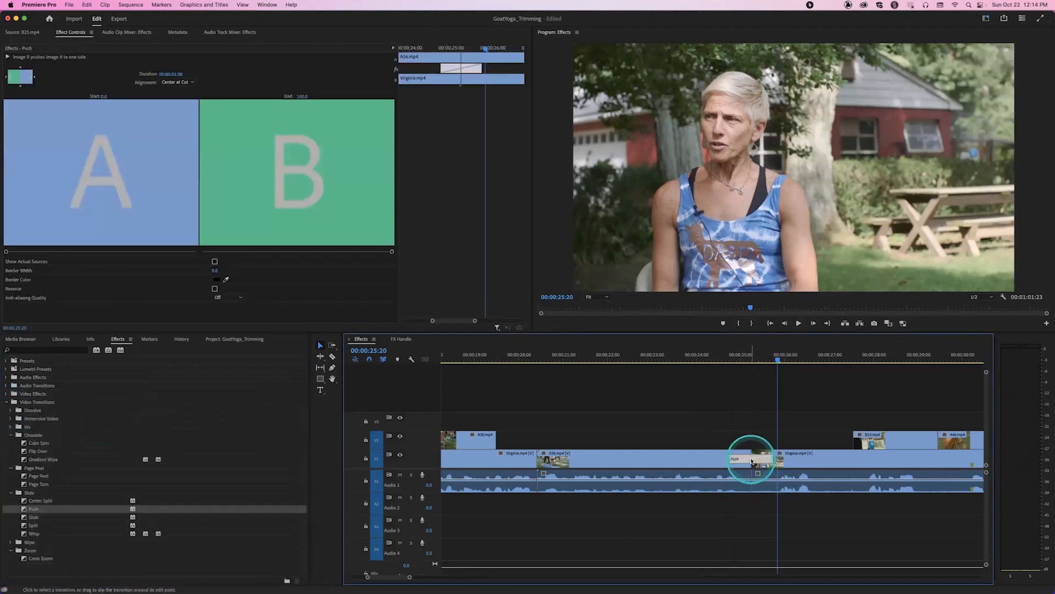
{"action": "key", "text": "Delete"}
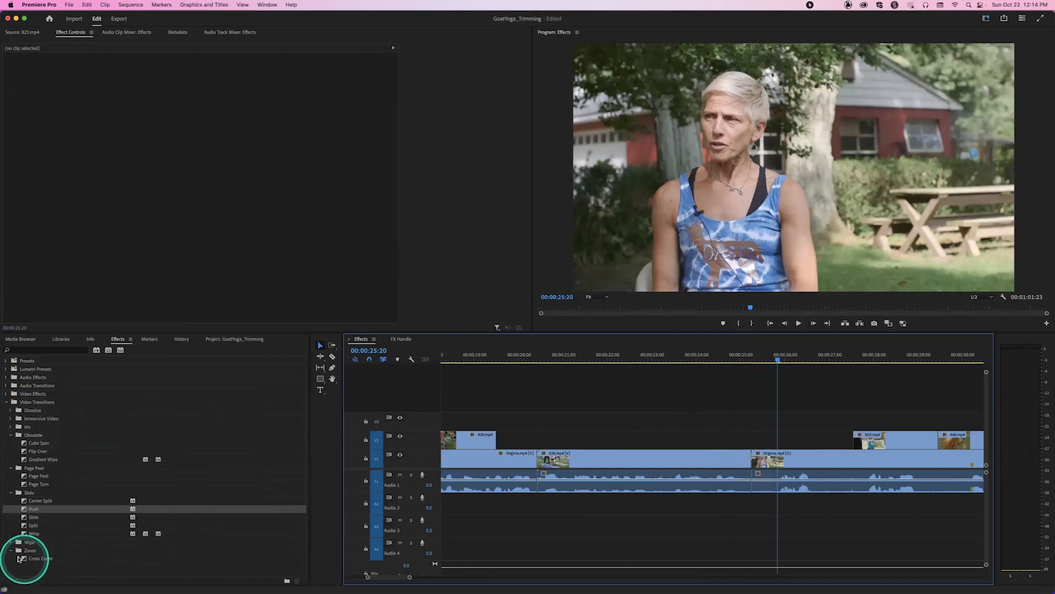
{"action": "left_click", "coordinate": [11, 493]}
{"action": "left_click", "coordinate": [11, 469]}
{"action": "left_click", "coordinate": [11, 468]}
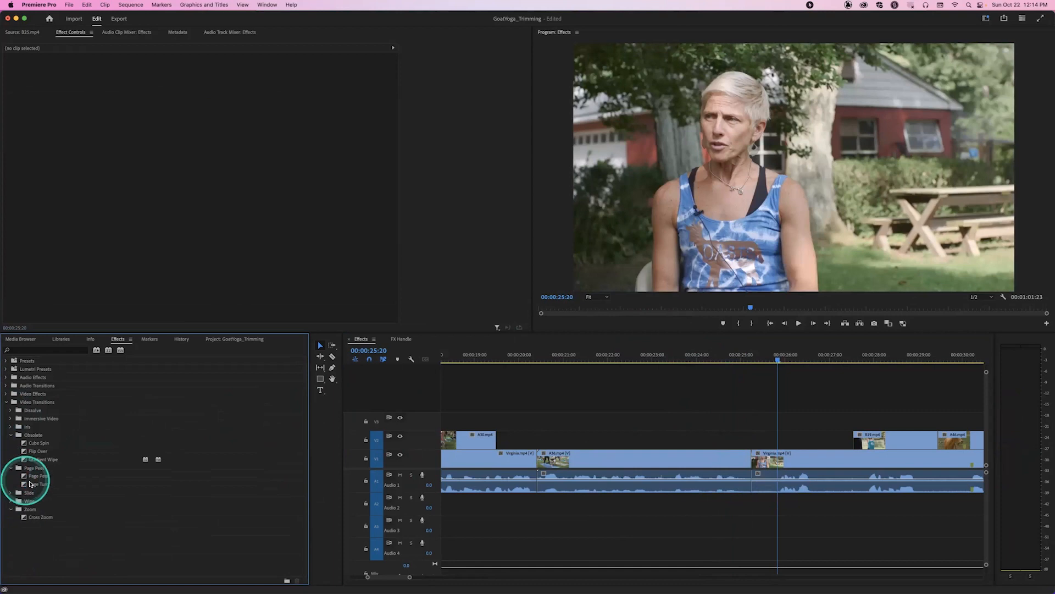
Step: Apply Iris Diamond from the Iris group to the V1 cut and scrub through it to 00:00:25:03
{"action": "left_click", "coordinate": [37, 484]}
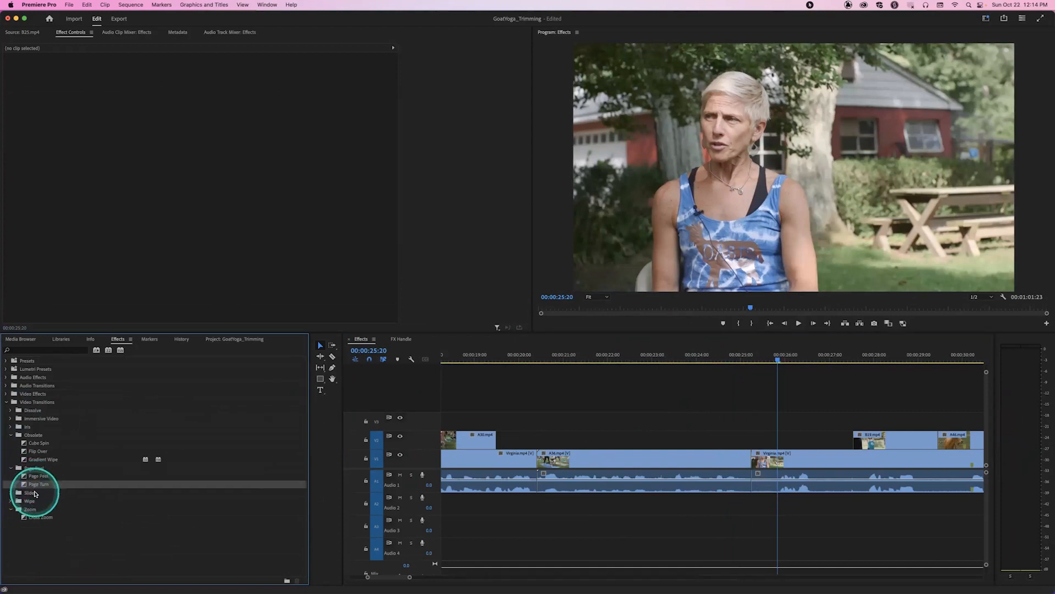
{"action": "left_click", "coordinate": [37, 476]}
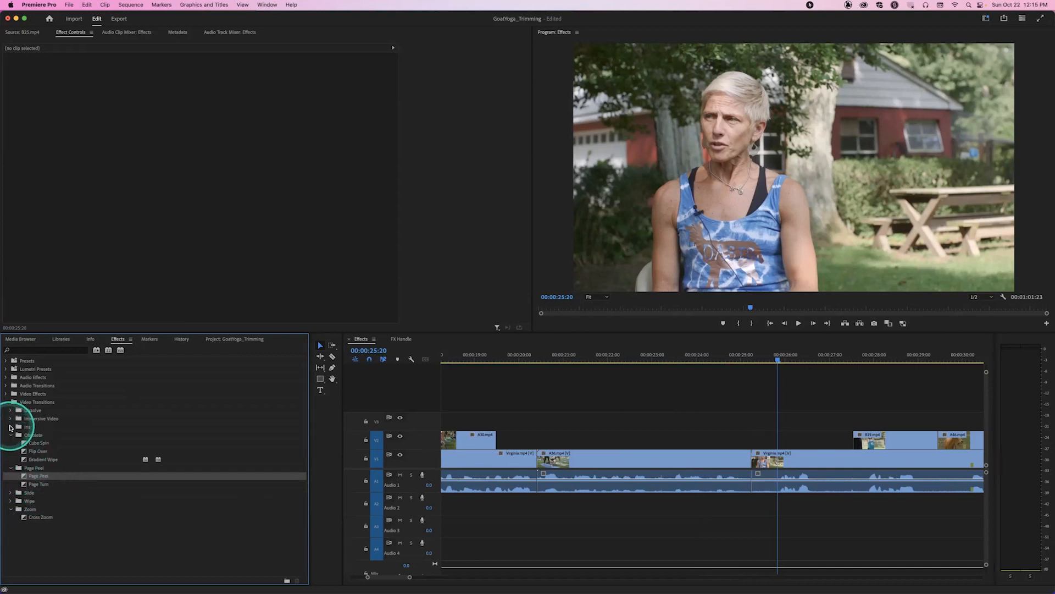
{"action": "left_click", "coordinate": [10, 425]}
{"action": "left_click_drag", "start_coordinate": [45, 452], "coordinate": [746, 443]}
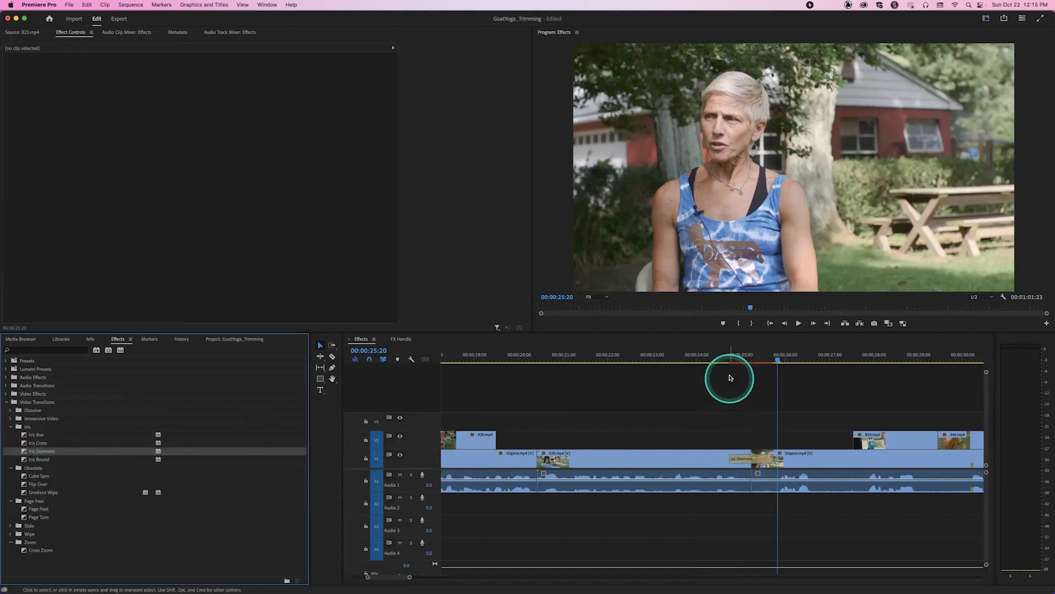
{"action": "left_click_drag", "start_coordinate": [715, 357], "coordinate": [747, 358]}
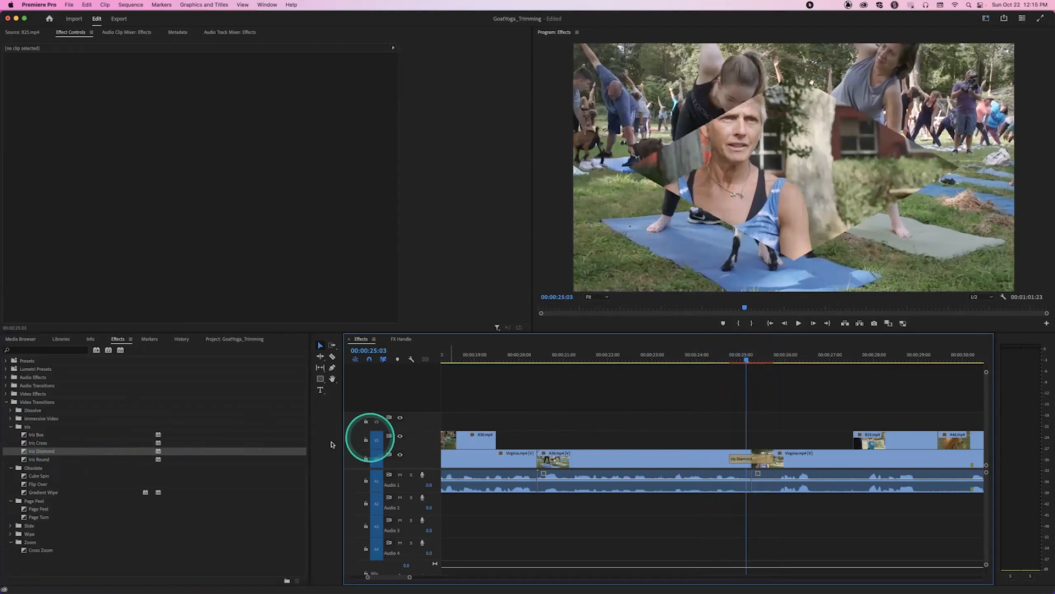
Step: Make Iris Diamond the default transition, and replace the existing transition on the V1 cut with the default one
{"action": "right_click", "coordinate": [26, 452]}
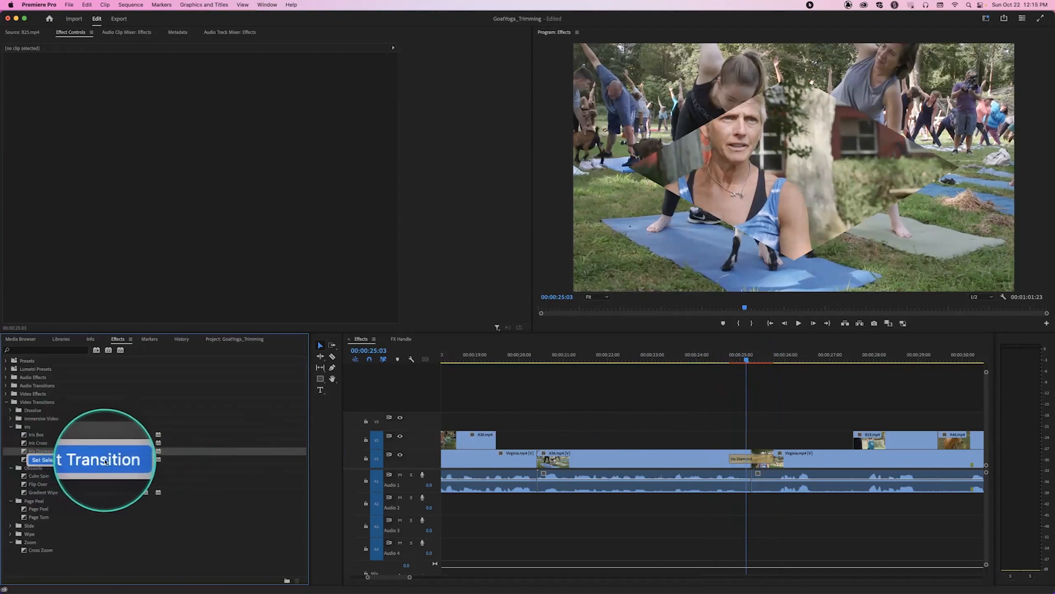
{"action": "left_click", "coordinate": [105, 460]}
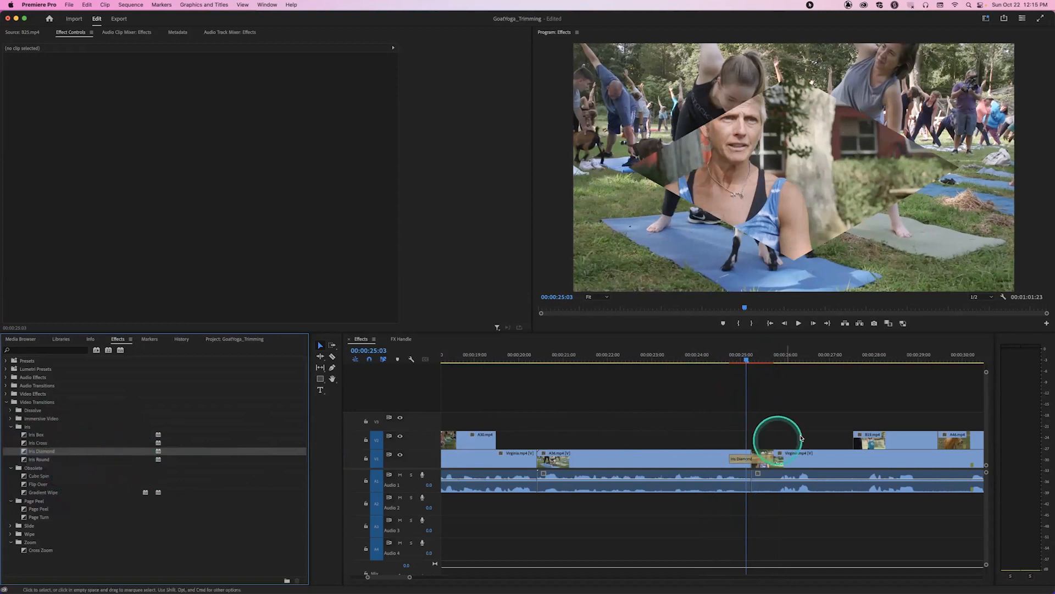
{"action": "left_click", "coordinate": [755, 455]}
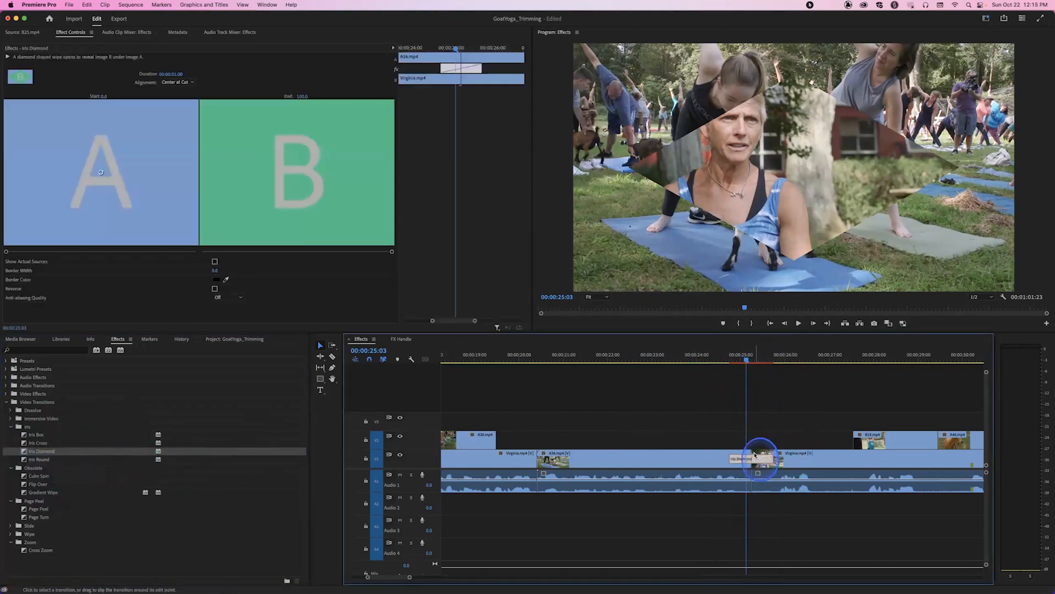
{"action": "left_click", "coordinate": [750, 362]}
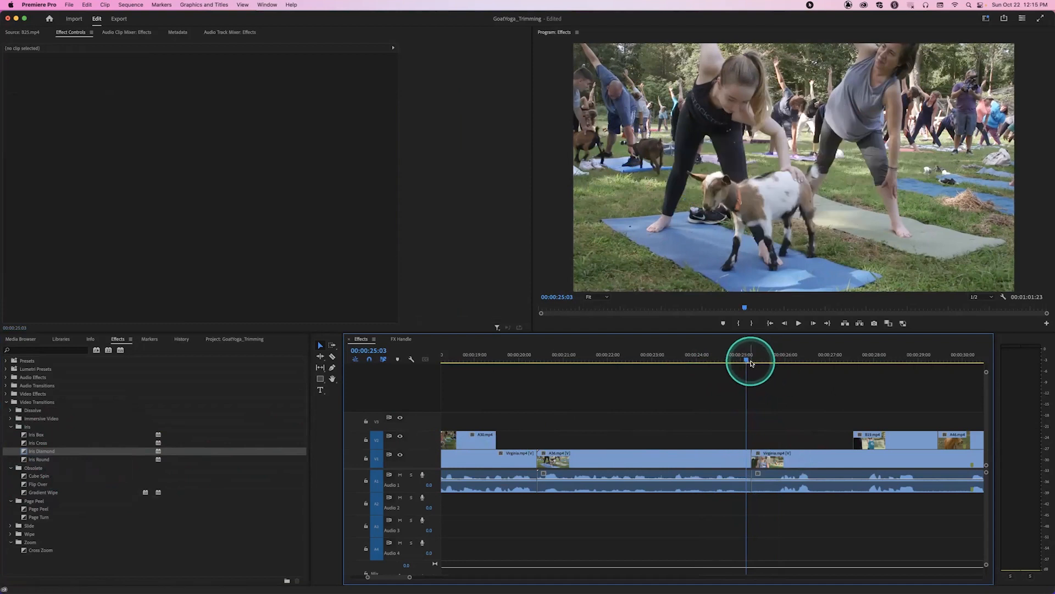
{"action": "key", "text": "super+d"}
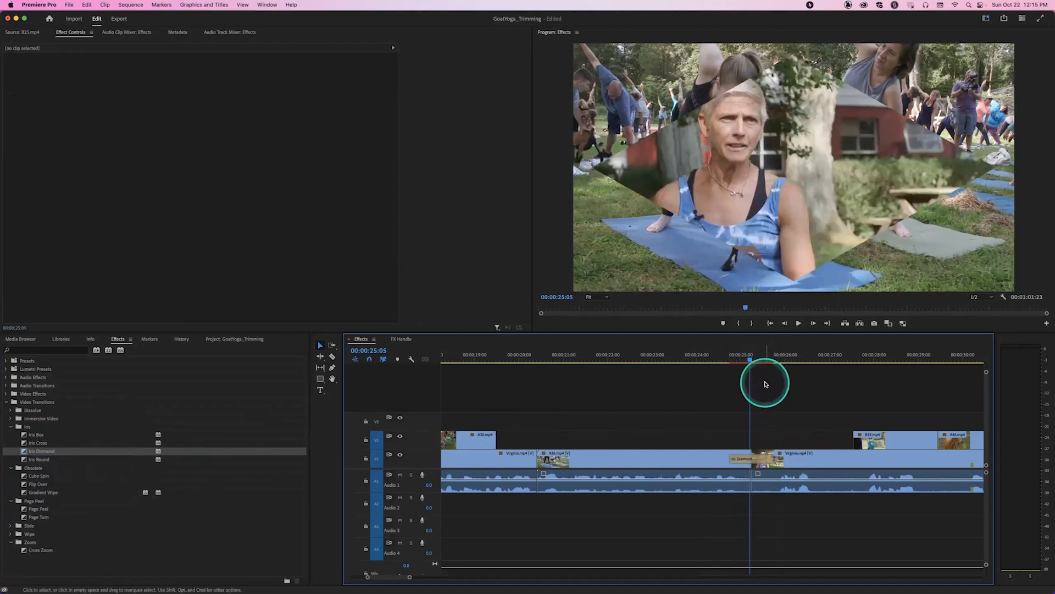
Step: Play through the Iris Diamond on the V1 cut and delete it from the timeline
{"action": "left_click_drag", "start_coordinate": [745, 362], "coordinate": [712, 360]}
{"action": "key", "text": "space"}
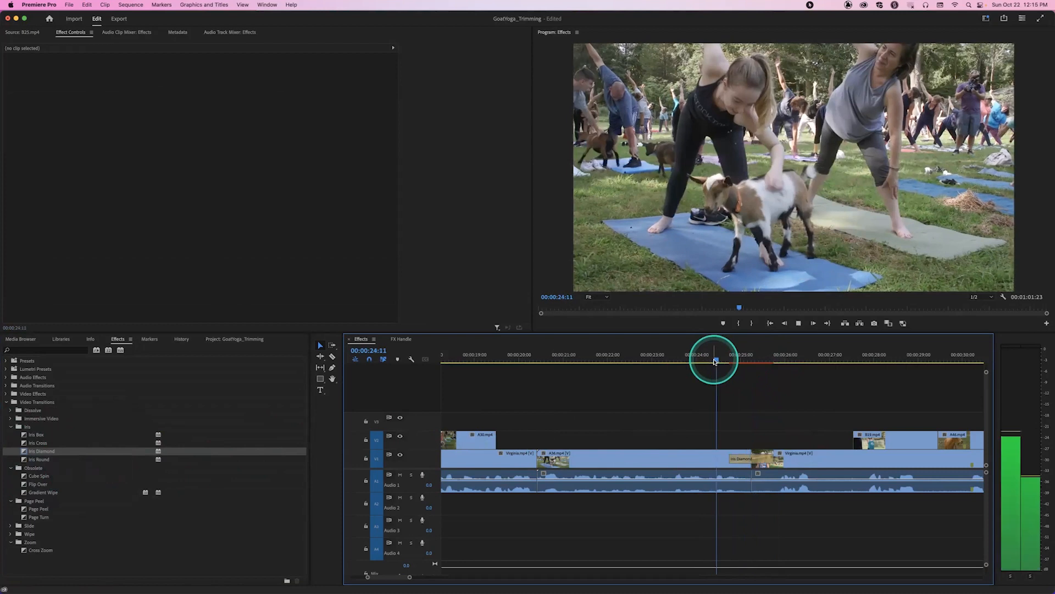
{"action": "key", "text": "space"}
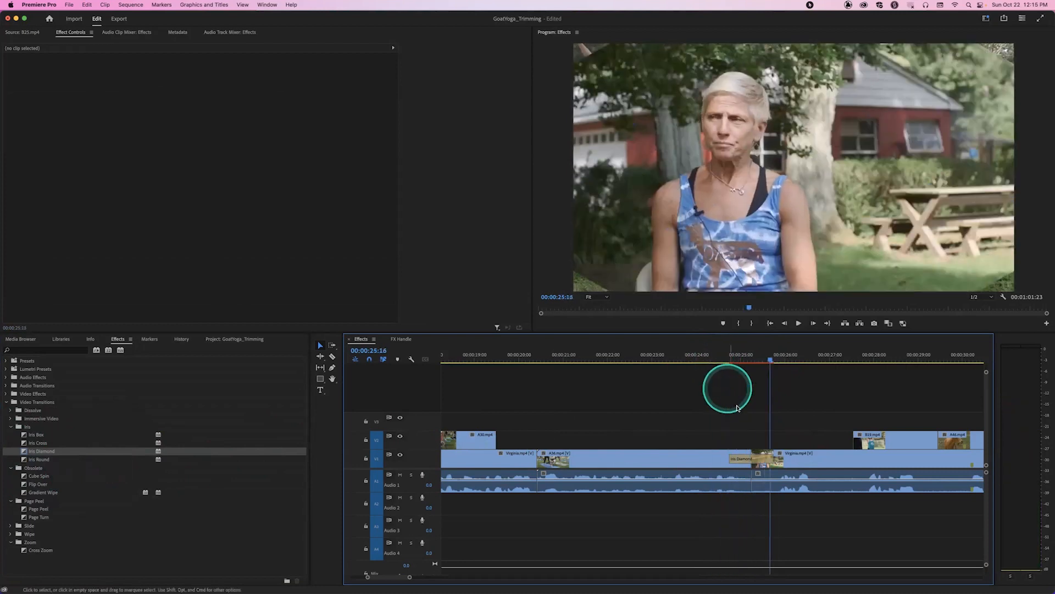
{"action": "left_click", "coordinate": [765, 463]}
{"action": "key", "text": "Delete"}
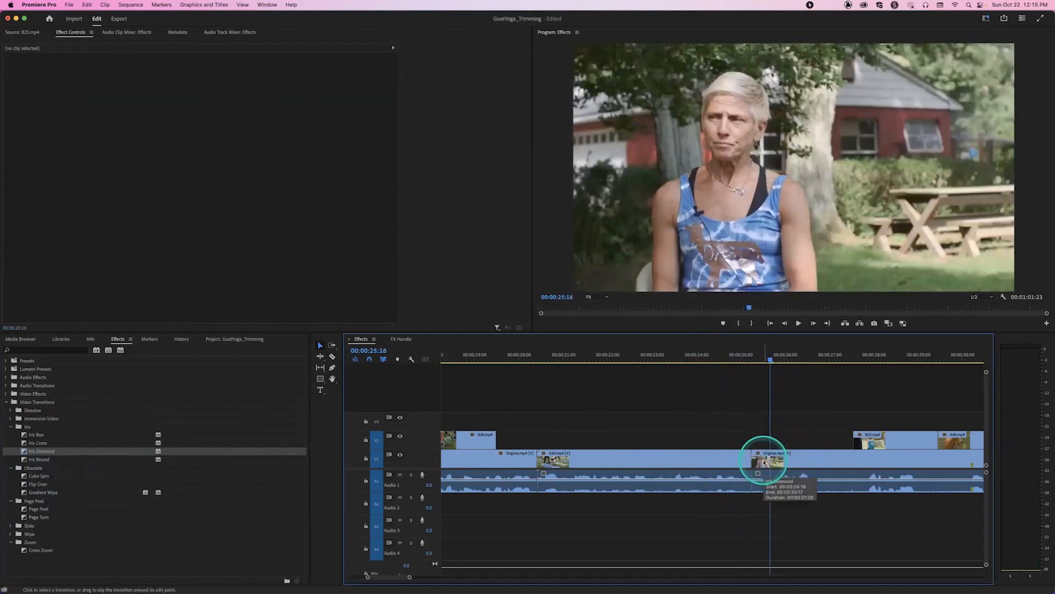
Step: Collapse the Iris, Obsolete, Page Peel and Zoom groups in the effects list and expand the Immersive Video group
{"action": "left_click", "coordinate": [9, 427]}
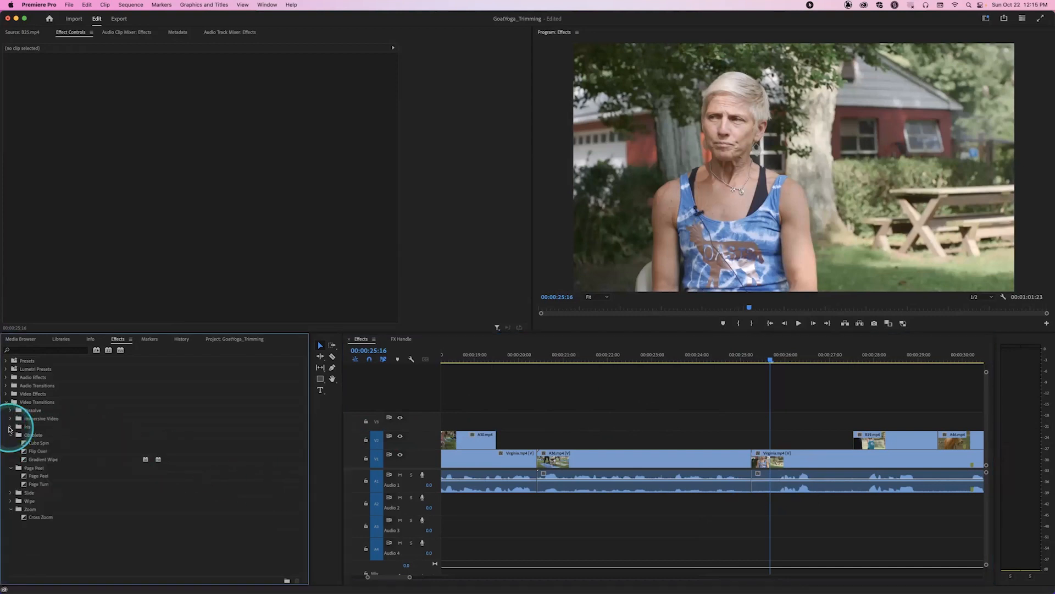
{"action": "left_click", "coordinate": [10, 435]}
{"action": "left_click", "coordinate": [10, 443]}
{"action": "left_click", "coordinate": [10, 468]}
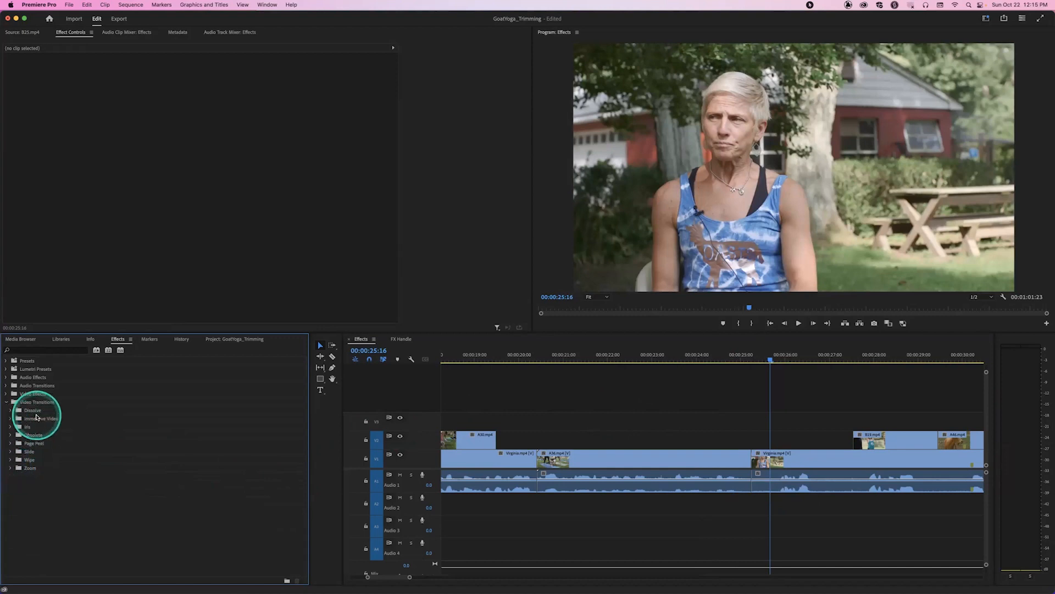
{"action": "left_click", "coordinate": [36, 418]}
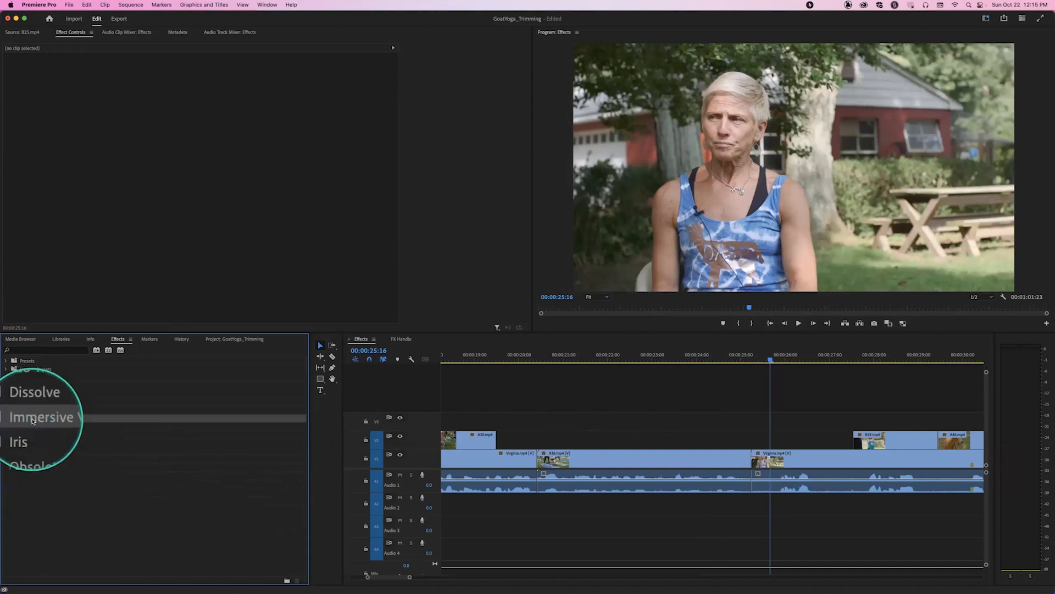
{"action": "left_click", "coordinate": [10, 418]}
{"action": "left_click", "coordinate": [41, 450]}
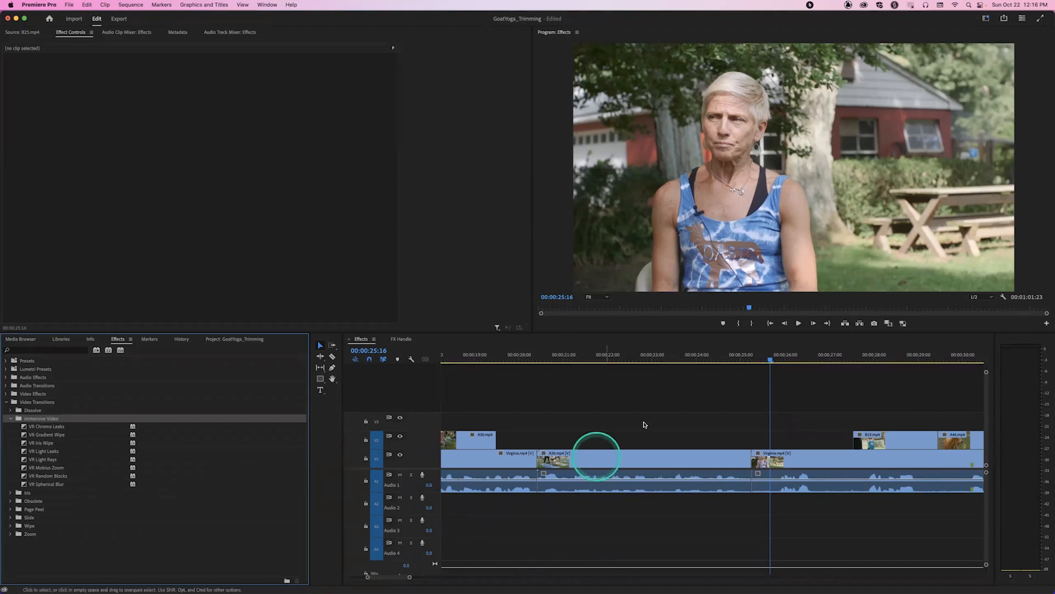
Step: Apply VR Chroma Leaks from the Immersive Video group to the V1 cut, with the playhead at 00:00:25:01
{"action": "left_click", "coordinate": [743, 355]}
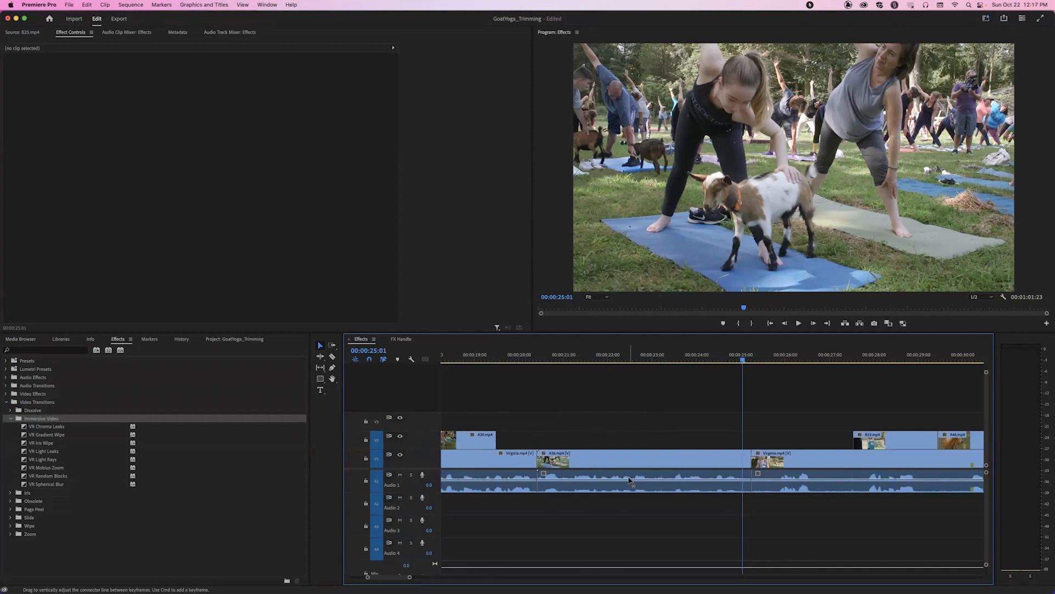
{"action": "left_click", "coordinate": [70, 427]}
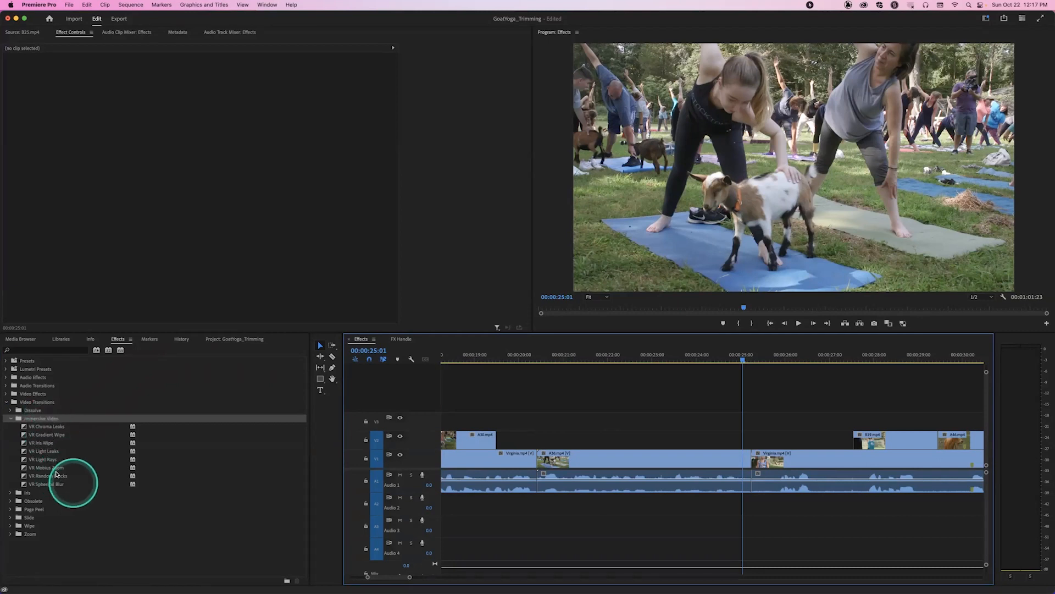
{"action": "left_click", "coordinate": [40, 428]}
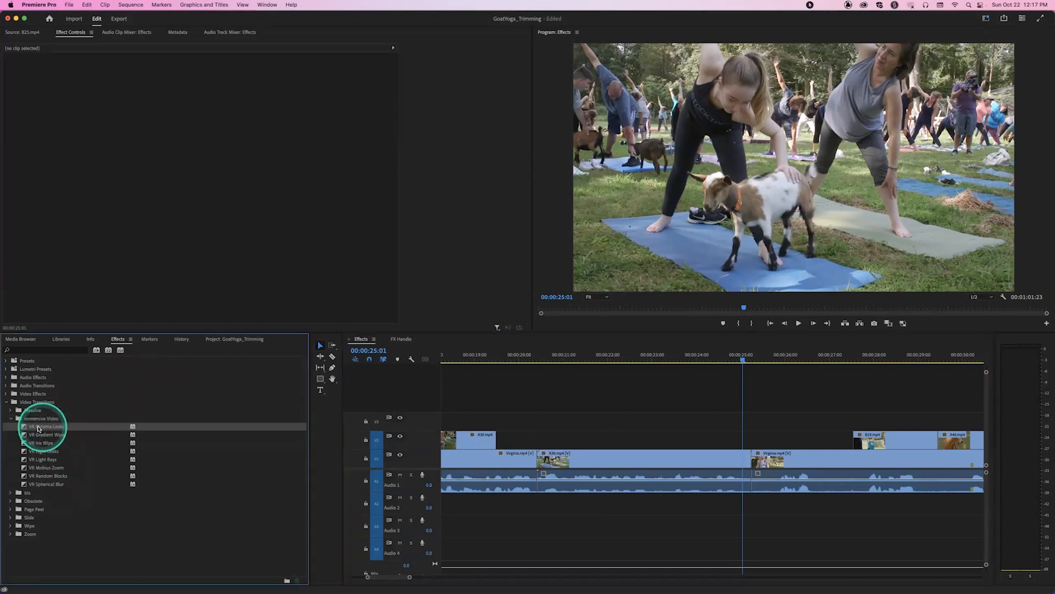
{"action": "left_click_drag", "start_coordinate": [40, 428], "coordinate": [357, 422]}
{"action": "left_click_drag", "start_coordinate": [708, 457], "coordinate": [754, 460]}
Step: Play through the VR Chroma Leaks transition twice, starting just before it each time
{"action": "left_click", "coordinate": [742, 358]}
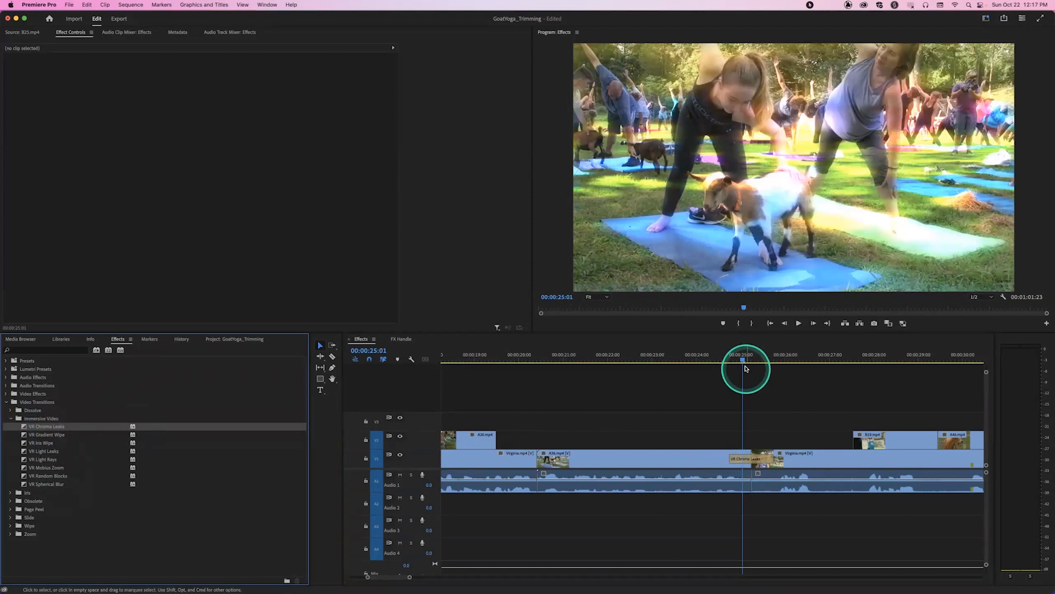
{"action": "left_click_drag", "start_coordinate": [742, 359], "coordinate": [730, 359]}
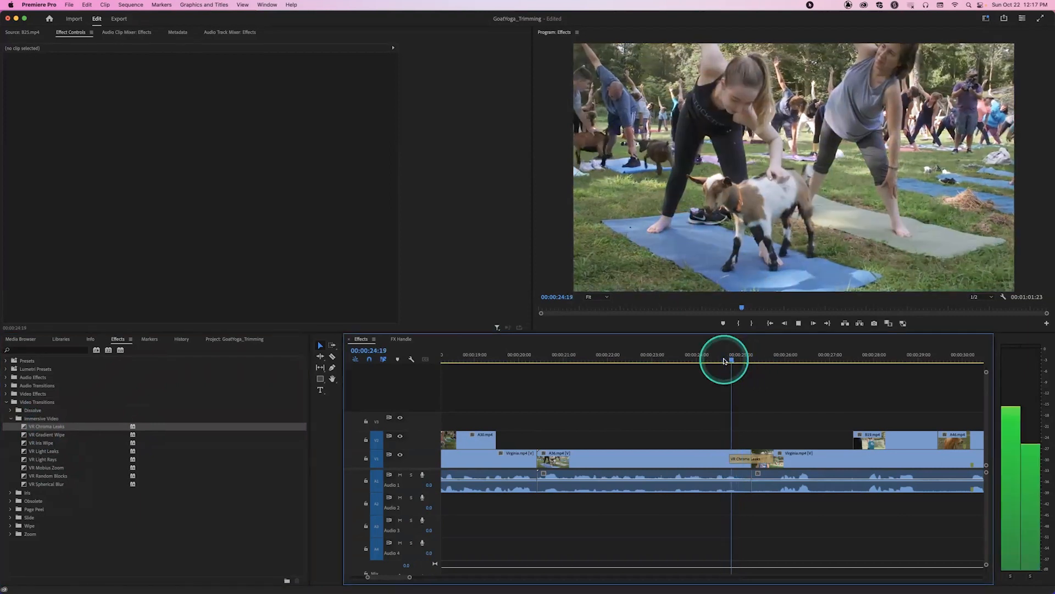
{"action": "key", "text": "space"}
{"action": "left_click_drag", "start_coordinate": [759, 348], "coordinate": [728, 353]}
{"action": "key", "text": "space"}
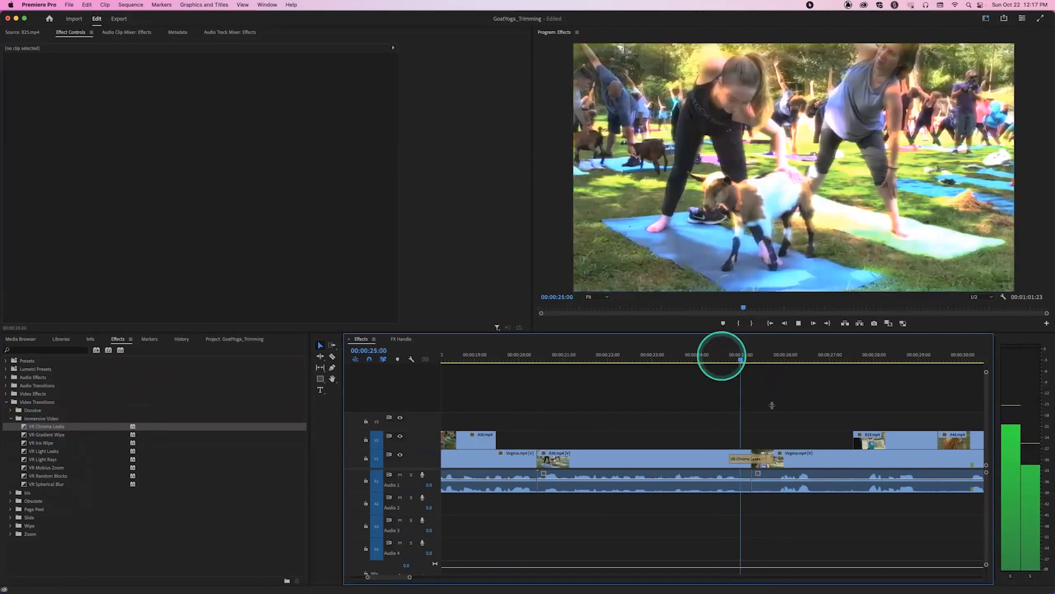
Step: Set the VR Chroma Leaks' Leak Angle to 70°, Vertical Leak Strength to 77 and Leak Brightness to 100, and lower its Luma Threshold
{"action": "left_click", "coordinate": [760, 462]}
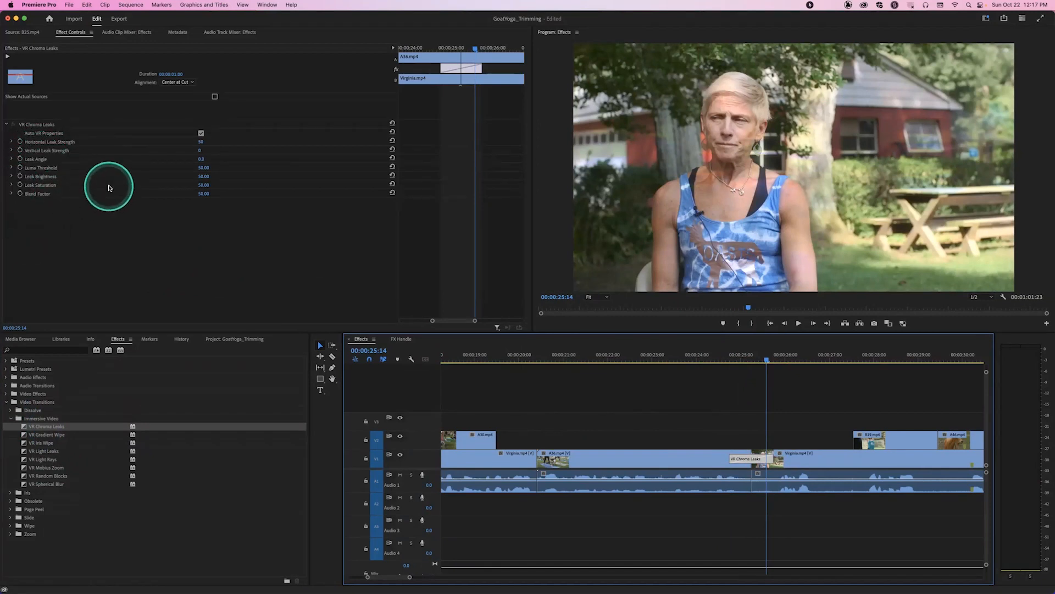
{"action": "left_click", "coordinate": [205, 159]}
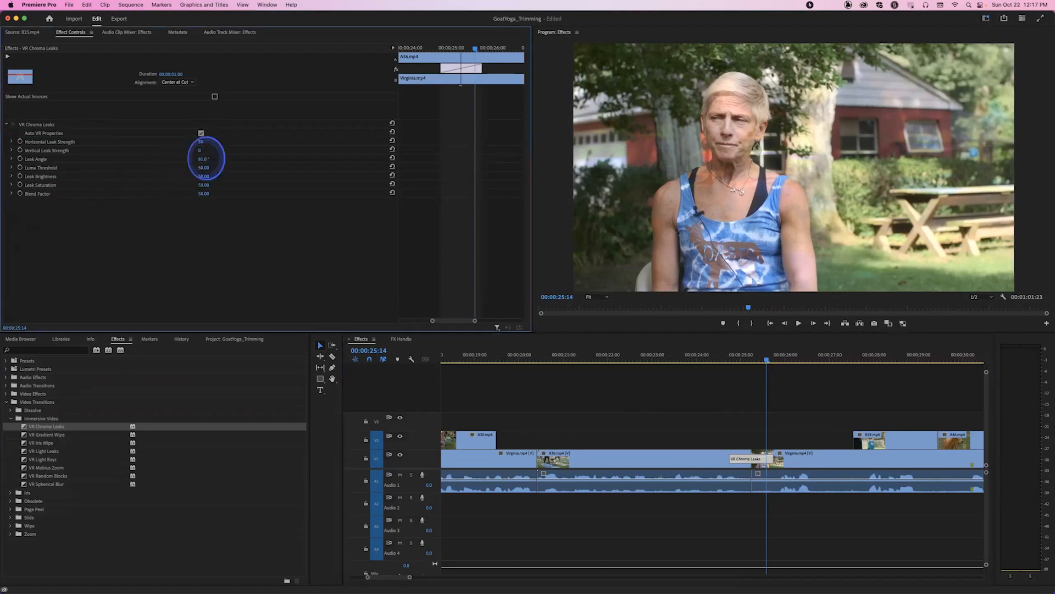
{"action": "left_click_drag", "start_coordinate": [199, 152], "coordinate": [205, 152]}
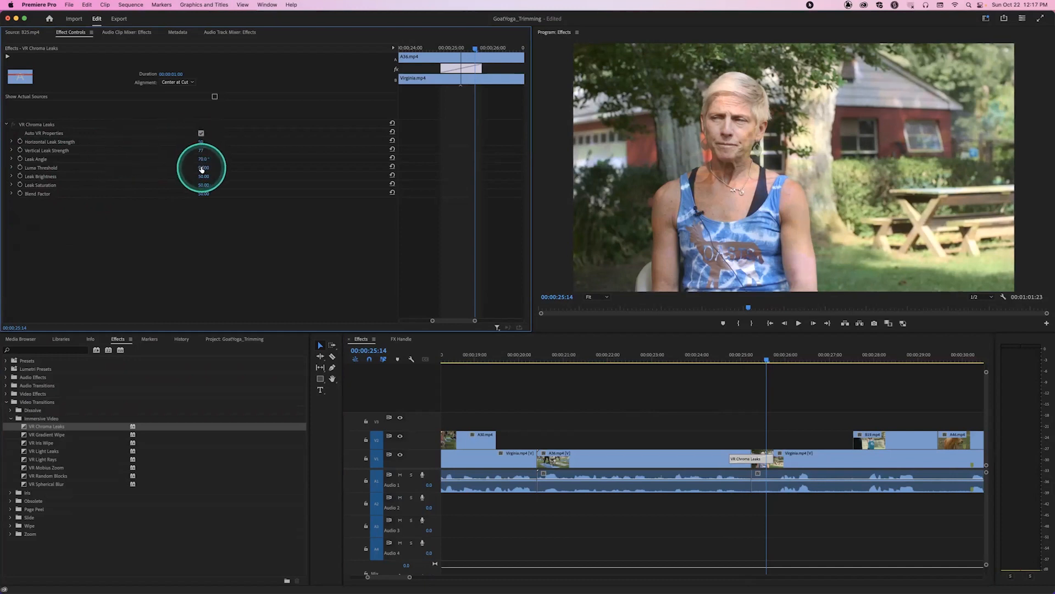
{"action": "left_click_drag", "start_coordinate": [201, 168], "coordinate": [207, 177]}
Step: Play the customized VR Chroma Leaks twice from just before the transition
{"action": "left_click_drag", "start_coordinate": [727, 355], "coordinate": [726, 356]}
{"action": "key", "text": "space"}
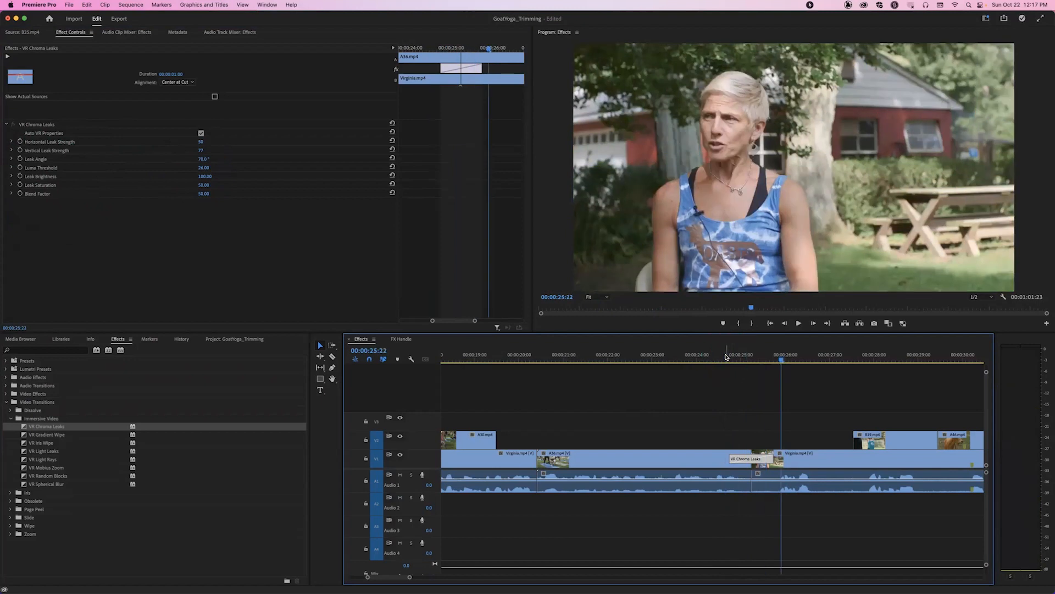
{"action": "left_click", "coordinate": [723, 356]}
{"action": "key", "text": "space"}
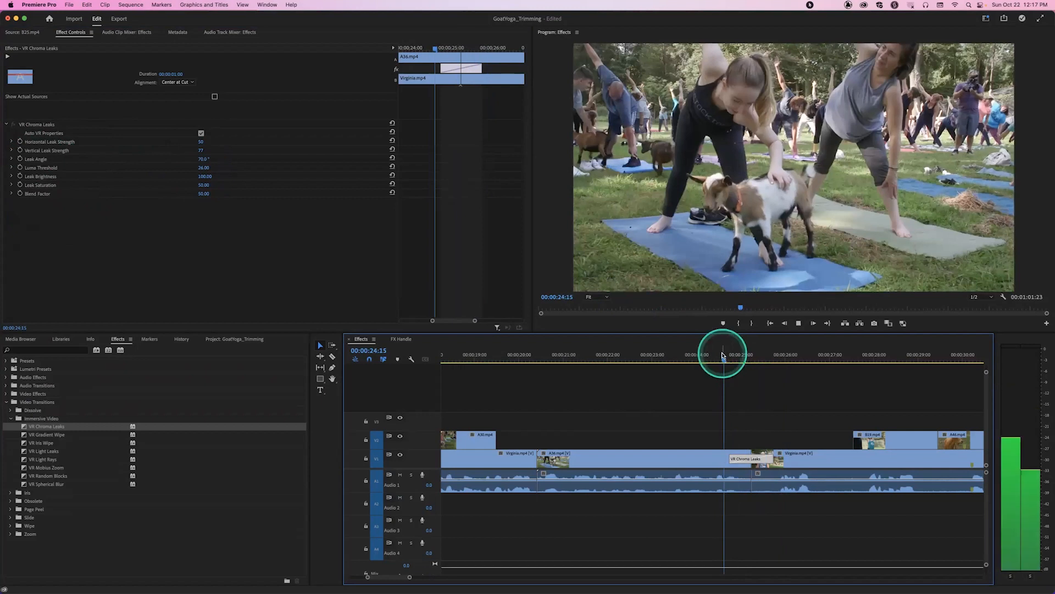
Step: Replace the VR Chroma Leaks on the V1 cut with VR Light Rays and scrub into the new transition
{"action": "left_click", "coordinate": [761, 465]}
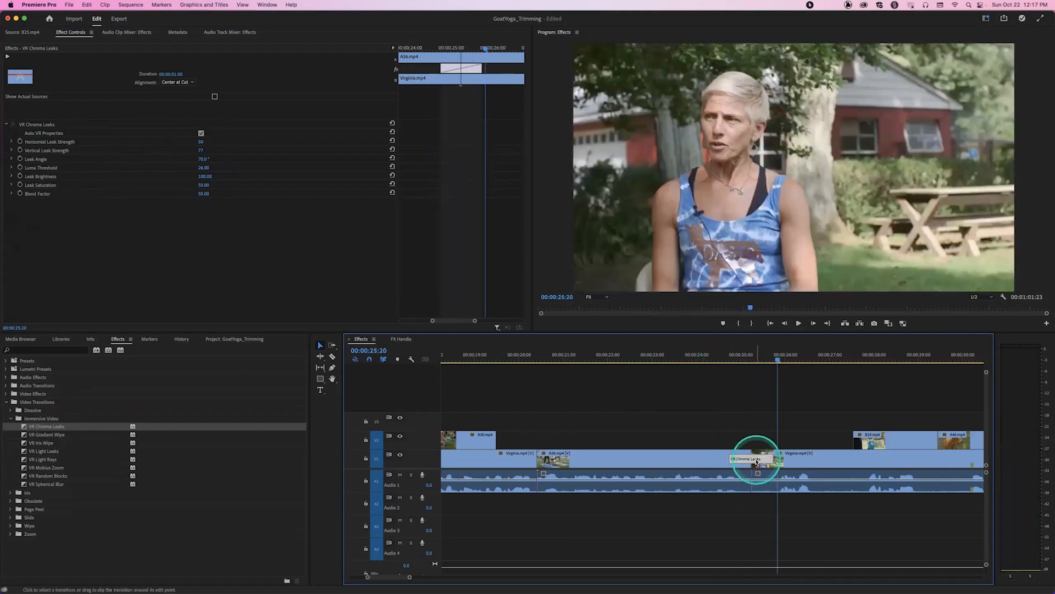
{"action": "key", "text": "Delete"}
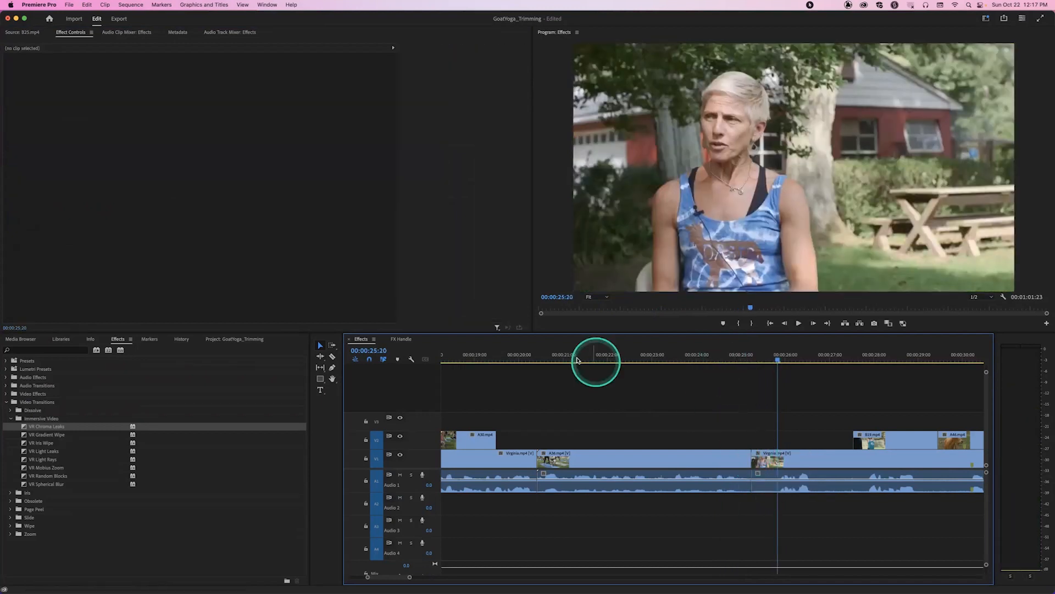
{"action": "left_click", "coordinate": [39, 460]}
{"action": "left_click_drag", "start_coordinate": [42, 460], "coordinate": [579, 482]}
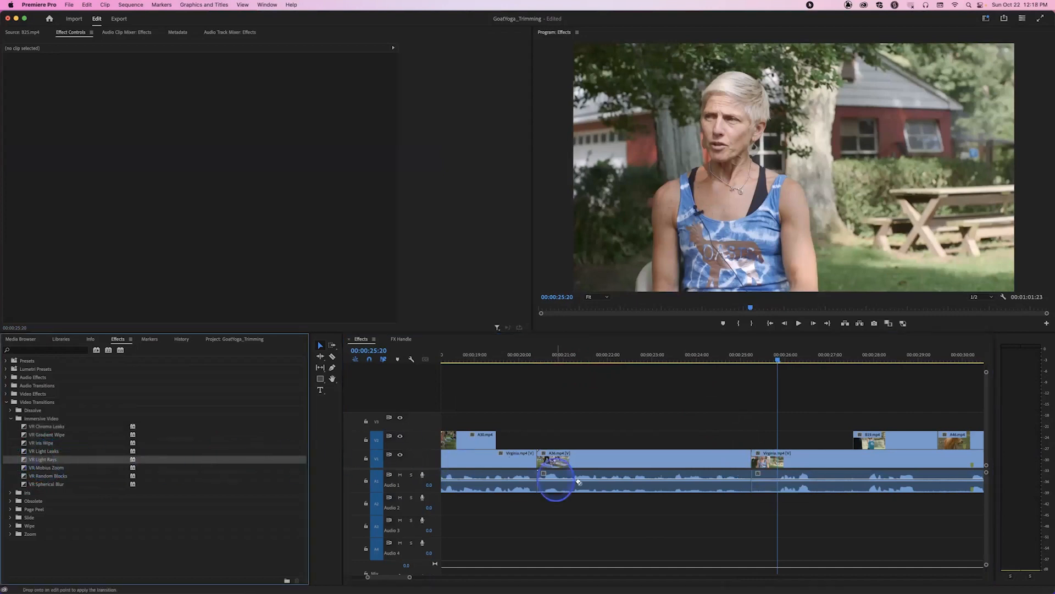
{"action": "left_click_drag", "start_coordinate": [732, 459], "coordinate": [758, 464]}
{"action": "left_click_drag", "start_coordinate": [742, 354], "coordinate": [758, 357]}
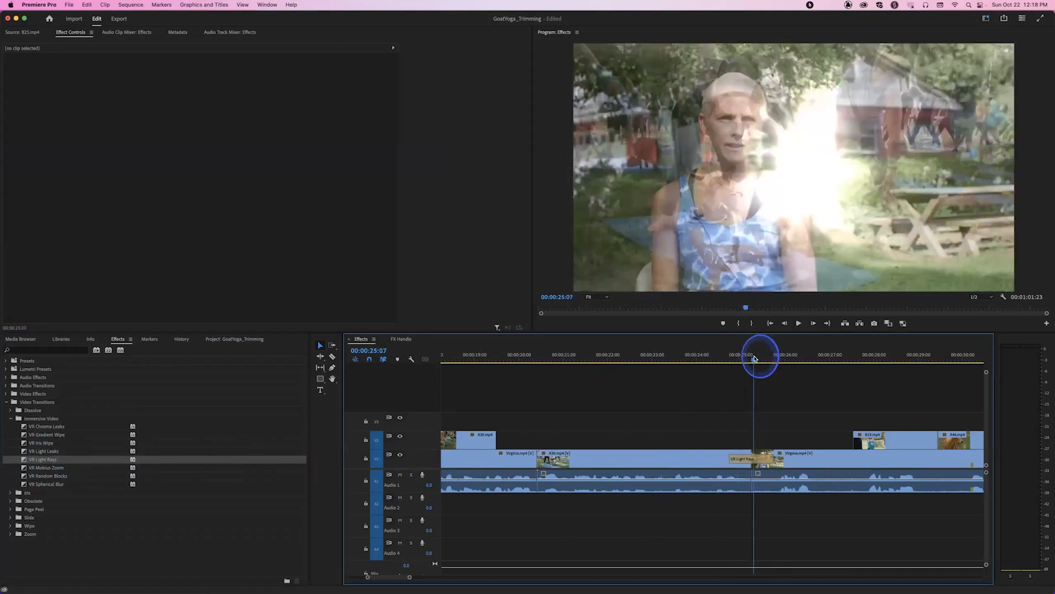
Step: Set the VR Light Rays' Ray Length to 57 and Luma Threshold to 0, and slightly shift its start and end points
{"action": "left_click", "coordinate": [762, 464]}
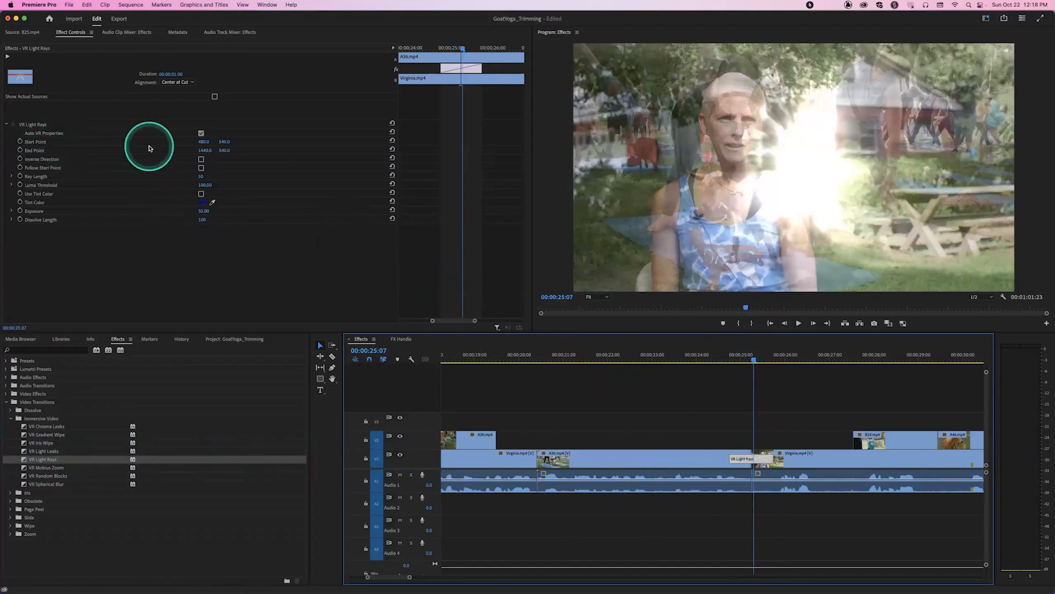
{"action": "left_click", "coordinate": [41, 143]}
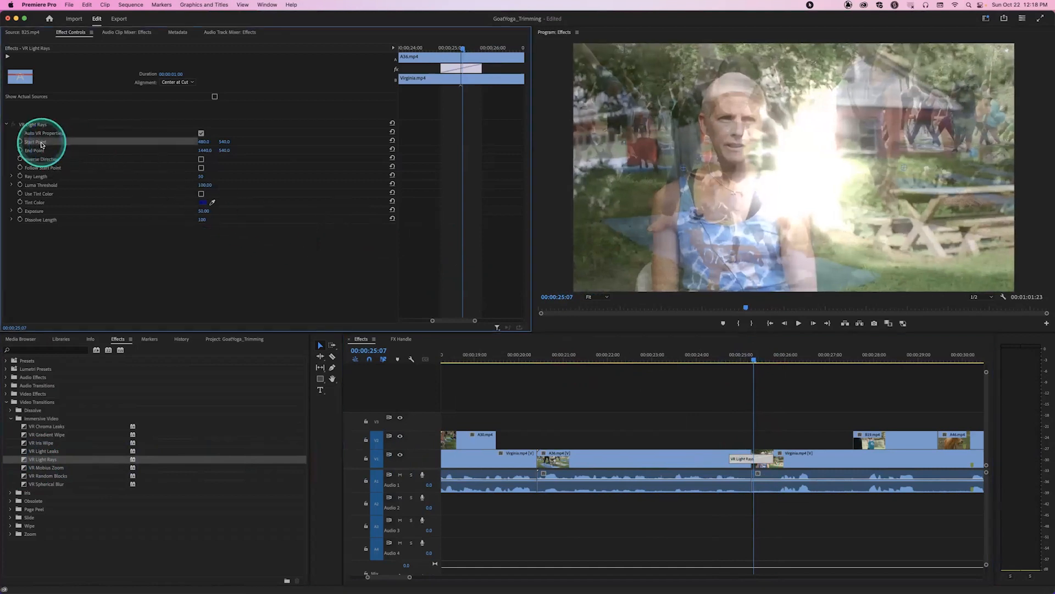
{"action": "left_click_drag", "start_coordinate": [211, 142], "coordinate": [206, 150]}
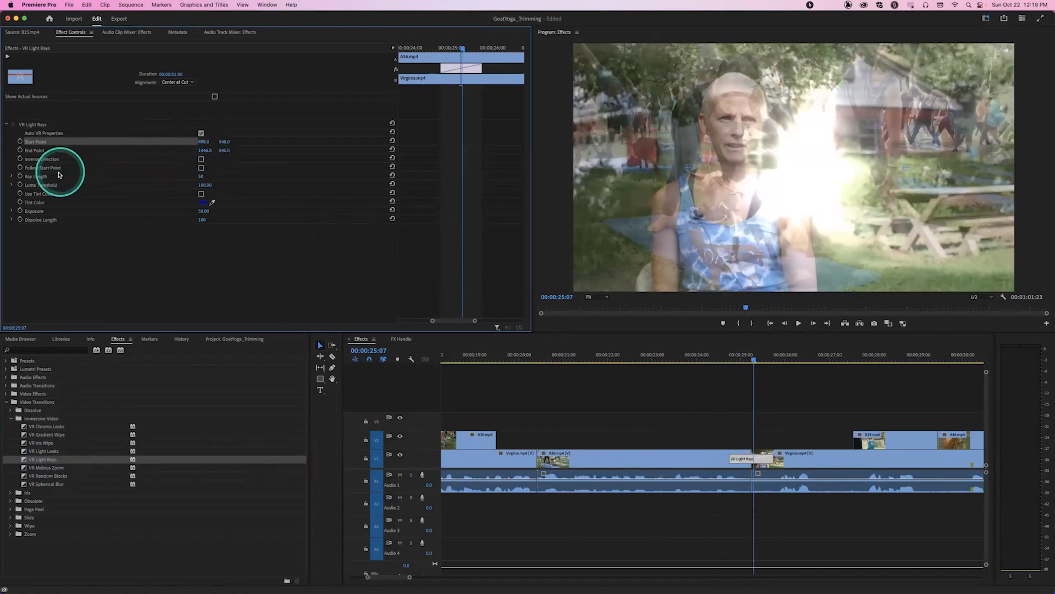
{"action": "left_click_drag", "start_coordinate": [200, 177], "coordinate": [203, 177]}
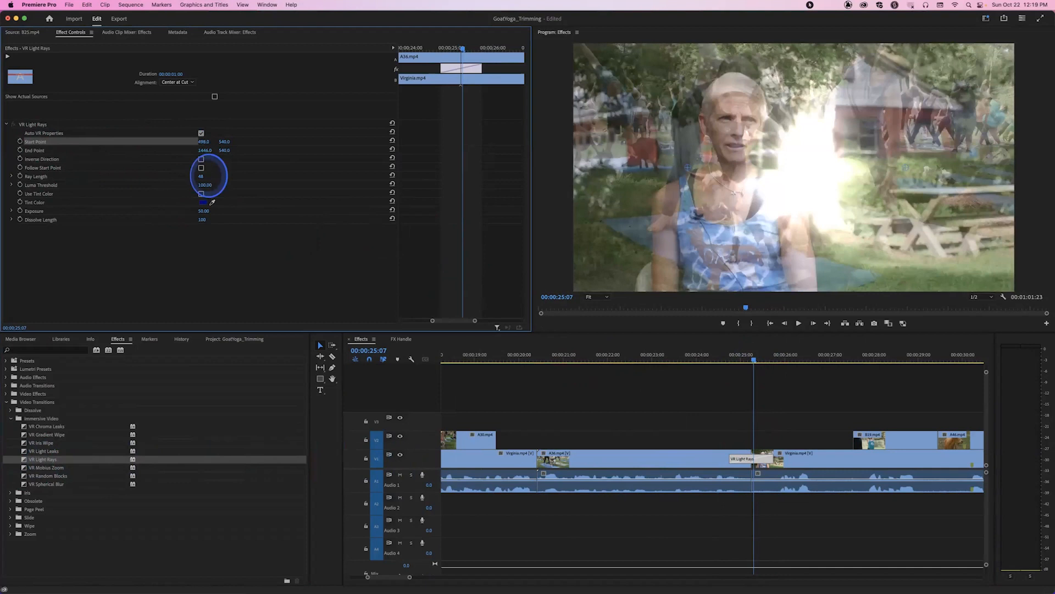
{"action": "left_click_drag", "start_coordinate": [203, 177], "coordinate": [203, 178]}
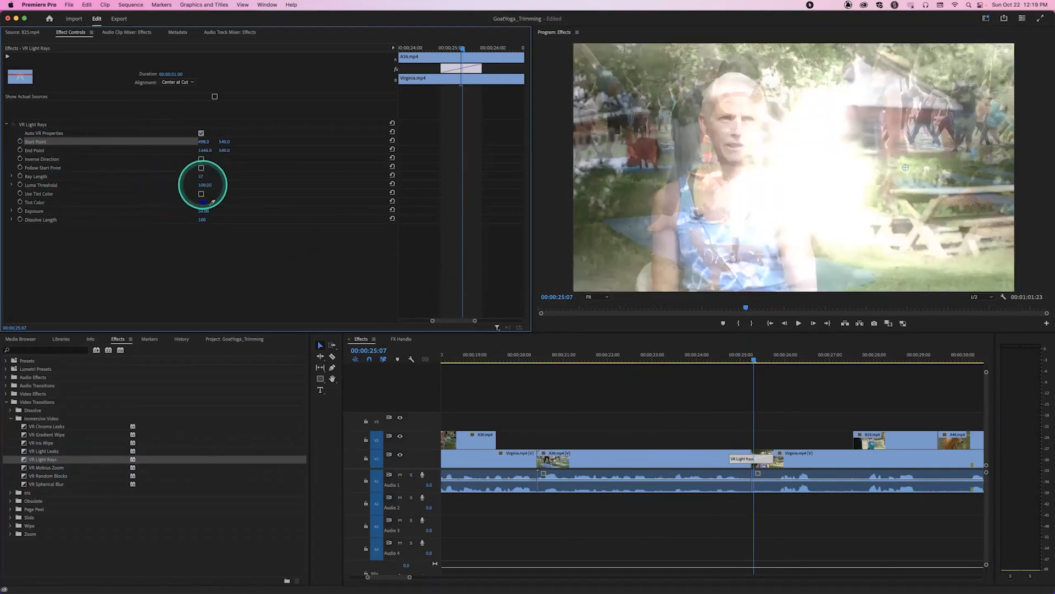
{"action": "left_click_drag", "start_coordinate": [208, 185], "coordinate": [203, 185]}
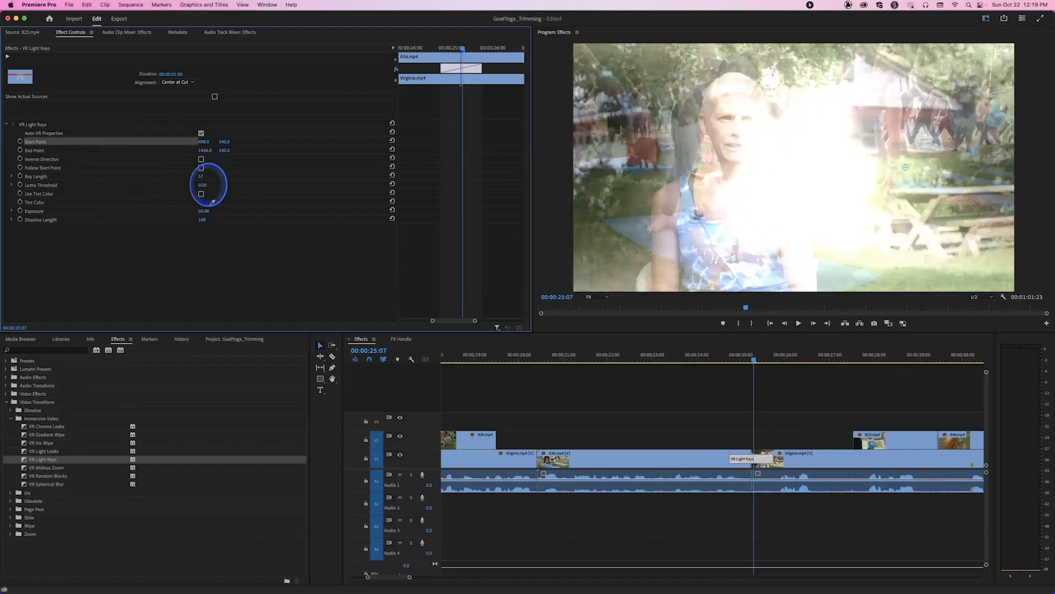
Step: Enable Use Tint Color on the VR Light Rays transition and change the tint to a bright pink
{"action": "left_click", "coordinate": [202, 202]}
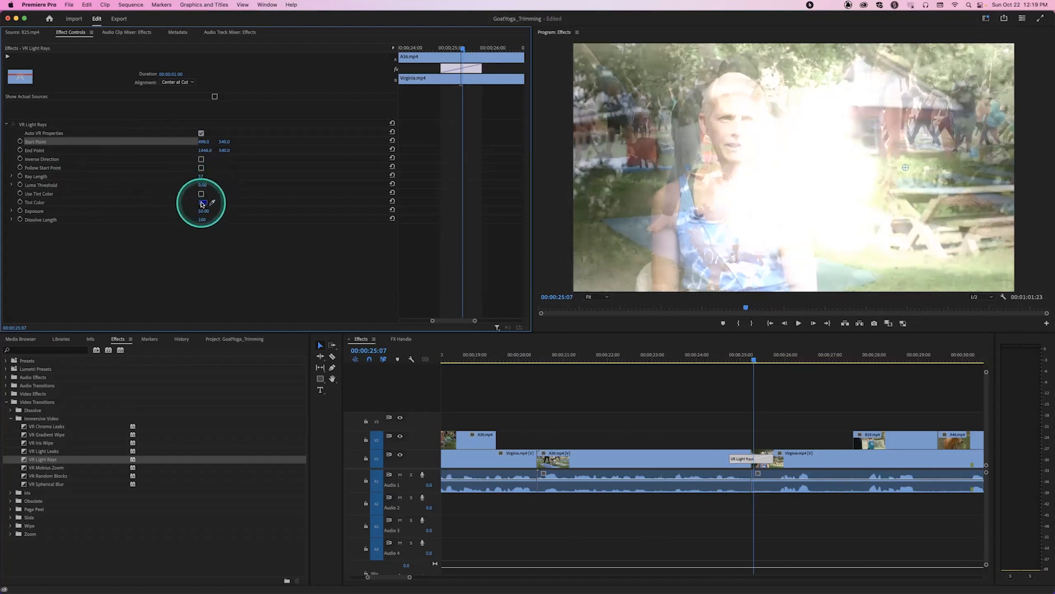
{"action": "left_click", "coordinate": [201, 193]}
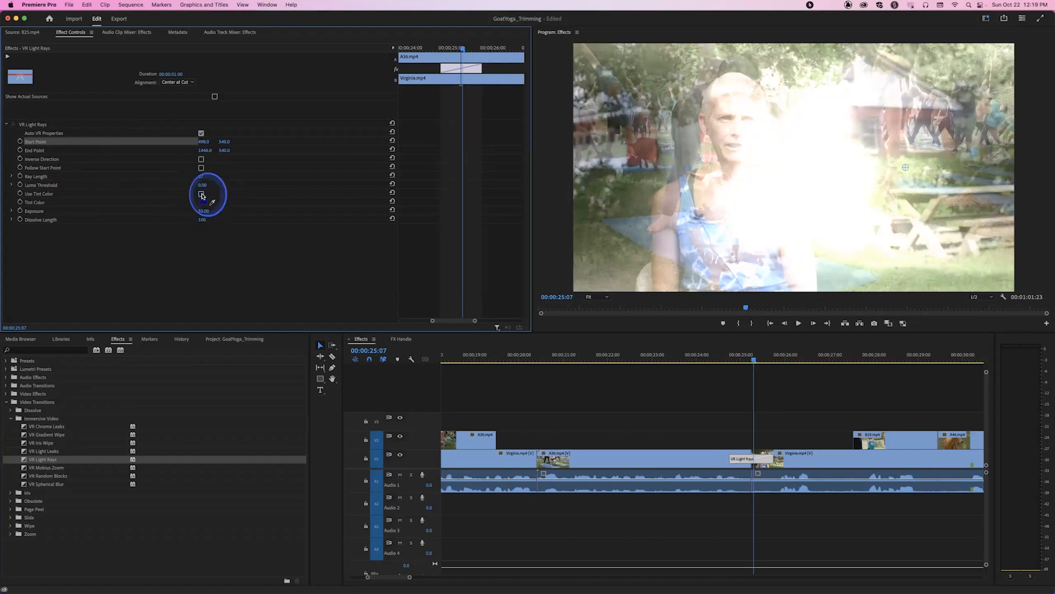
{"action": "left_click", "coordinate": [550, 304]}
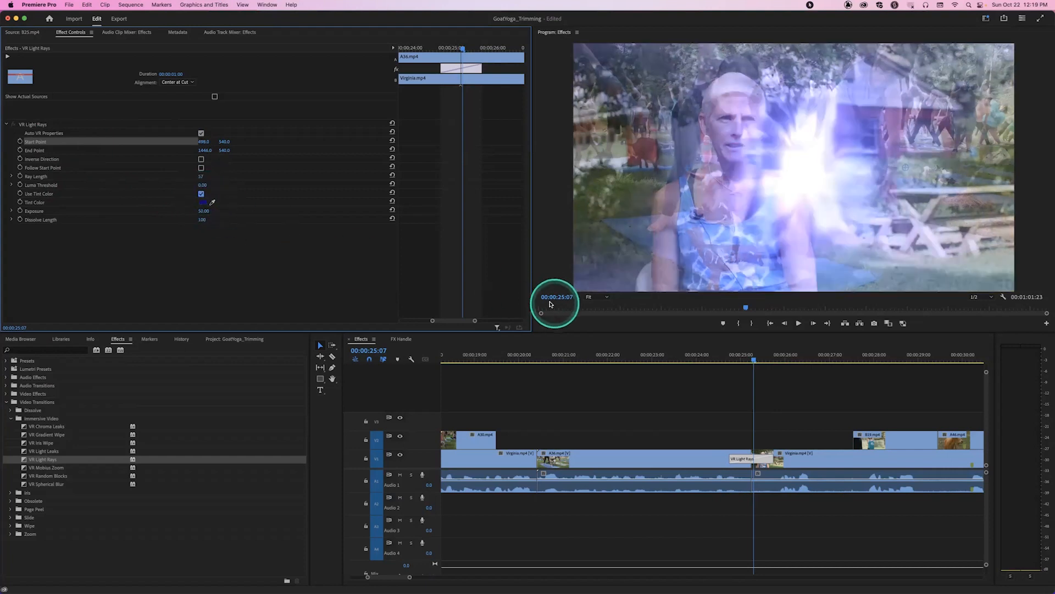
{"action": "left_click", "coordinate": [204, 202]}
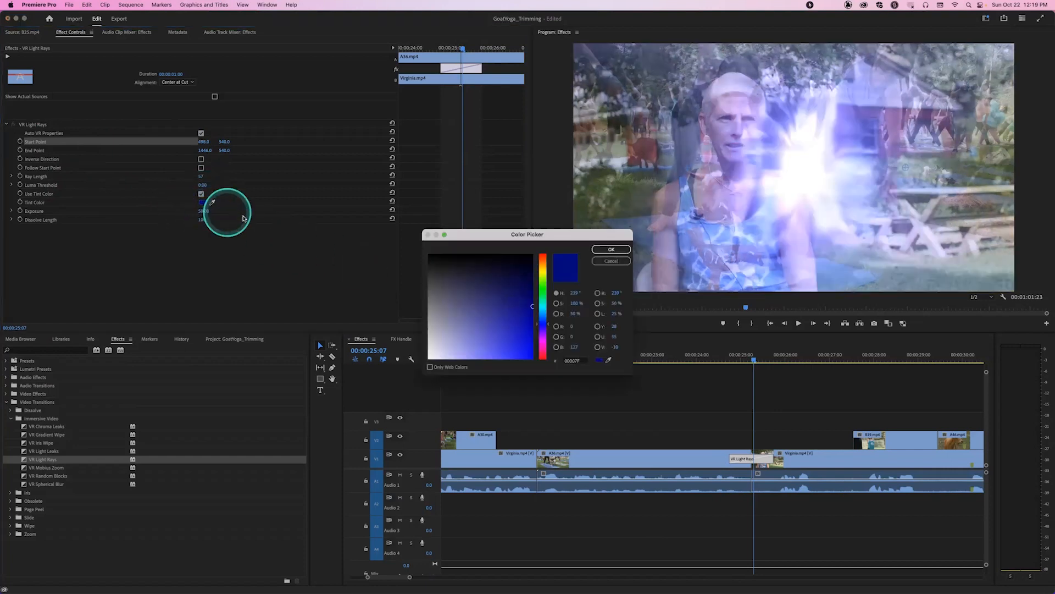
{"action": "left_click", "coordinate": [543, 344]}
{"action": "left_click", "coordinate": [523, 348]}
{"action": "left_click_drag", "start_coordinate": [522, 352], "coordinate": [542, 347]}
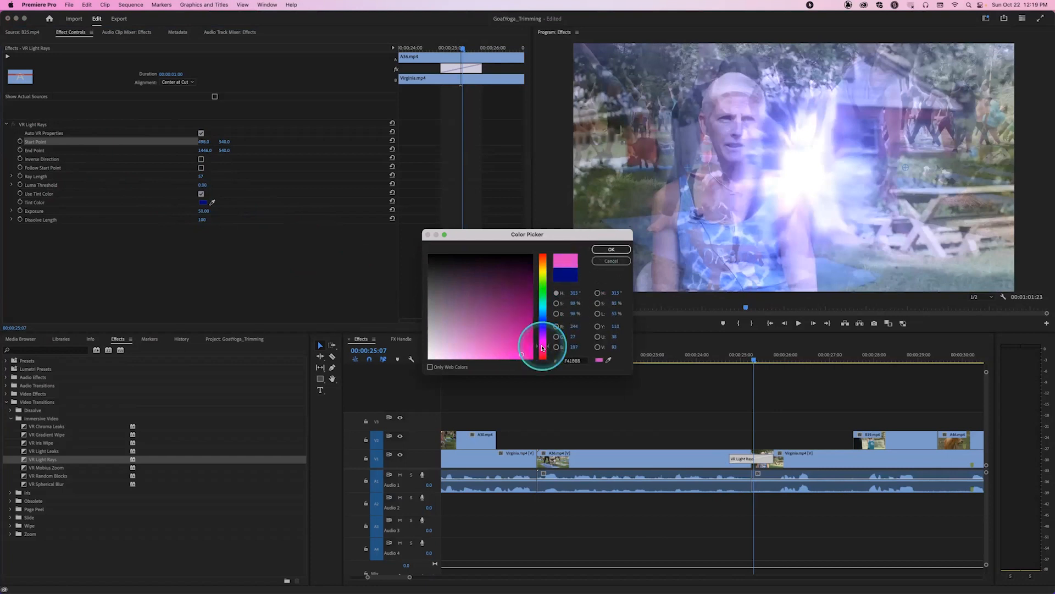
{"action": "left_click", "coordinate": [611, 249]}
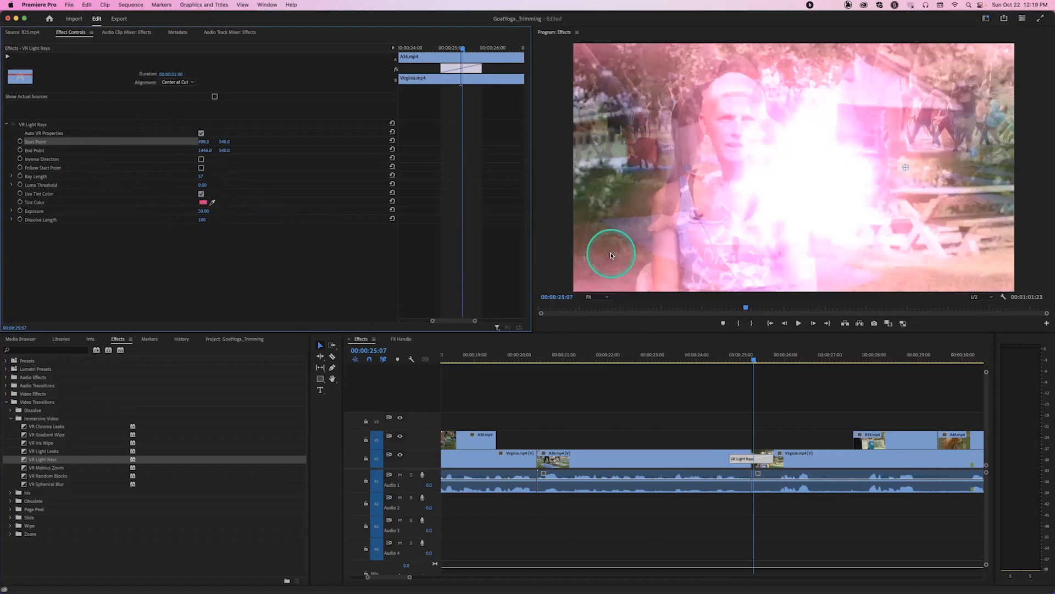
Step: Play the customized, pink-tinted VR Light Rays from just before the transition
{"action": "left_click", "coordinate": [716, 361]}
{"action": "key", "text": "space"}
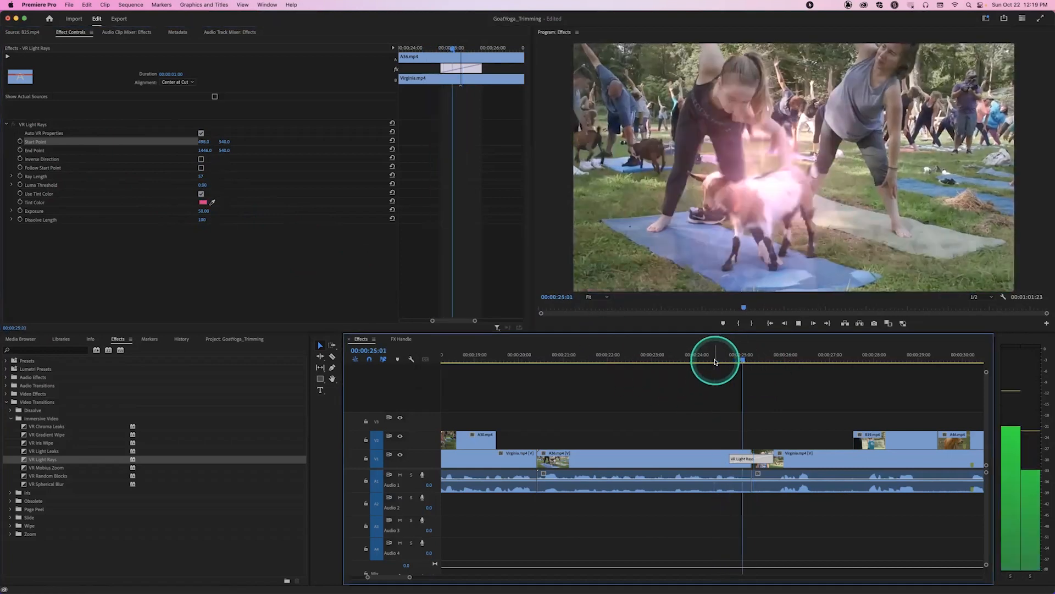
{"action": "key", "text": "space"}
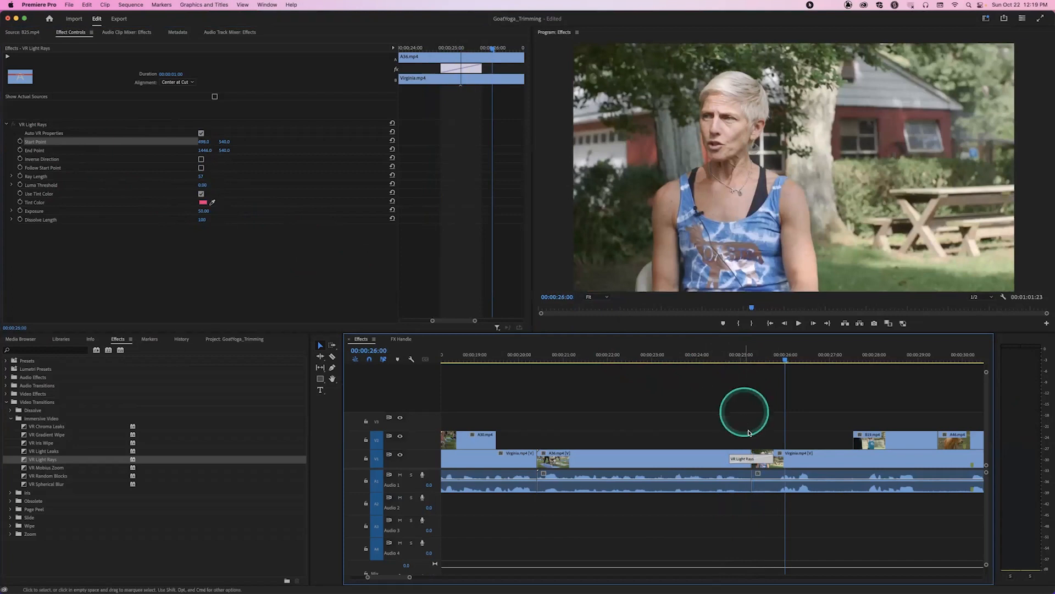
Step: Replace the VR Light Rays on the V1 cut with VR Mobius Zoom and scrub into the new transition
{"action": "key", "text": "Delete"}
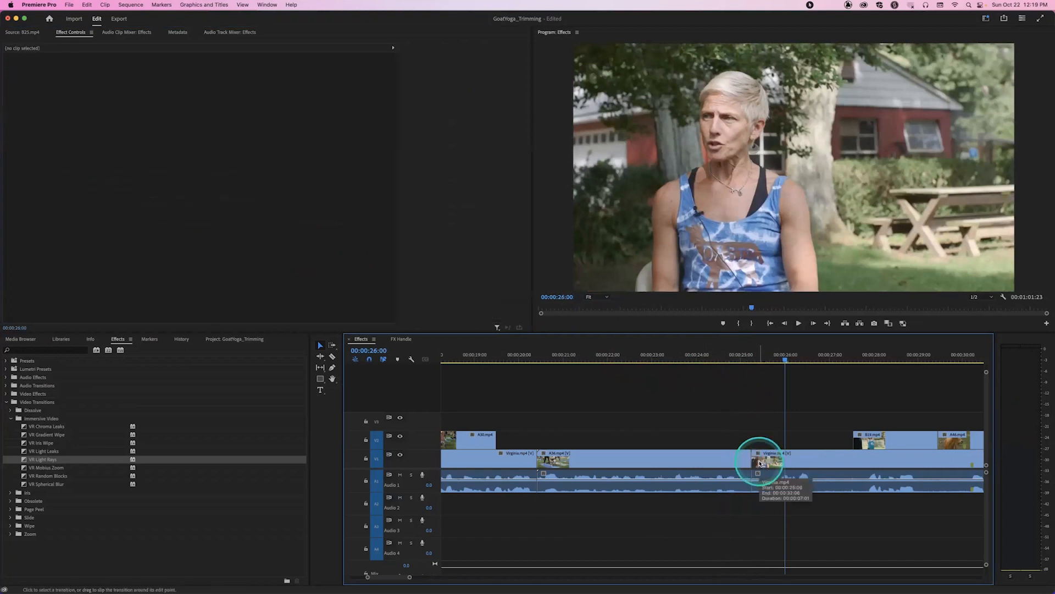
{"action": "left_click", "coordinate": [53, 469]}
{"action": "left_click_drag", "start_coordinate": [53, 471], "coordinate": [754, 457]}
{"action": "mouse_move", "coordinate": [761, 356]}
{"action": "left_mouse_down"}
{"action": "mouse_move", "coordinate": [745, 358]}
{"action": "mouse_move", "coordinate": [758, 357]}
{"action": "left_mouse_up"}
{"action": "left_click", "coordinate": [757, 462]}
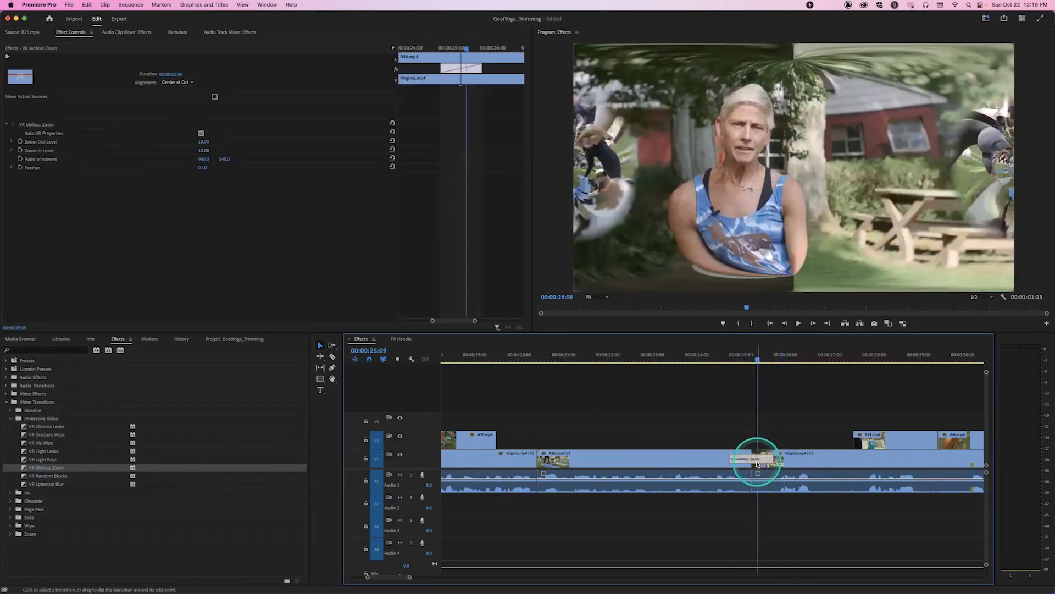
Step: Replace the VR Mobius Zoom with VR Random Blocks, scrub into the transition and display its settings
{"action": "key", "text": "Delete"}
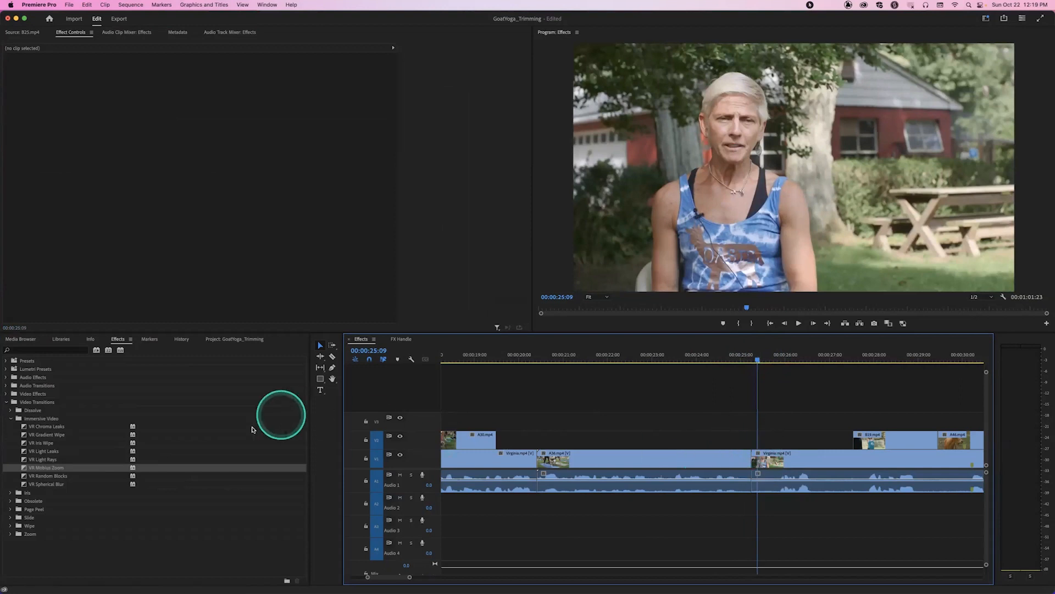
{"action": "left_click_drag", "start_coordinate": [59, 476], "coordinate": [748, 458]}
{"action": "left_click", "coordinate": [742, 361]}
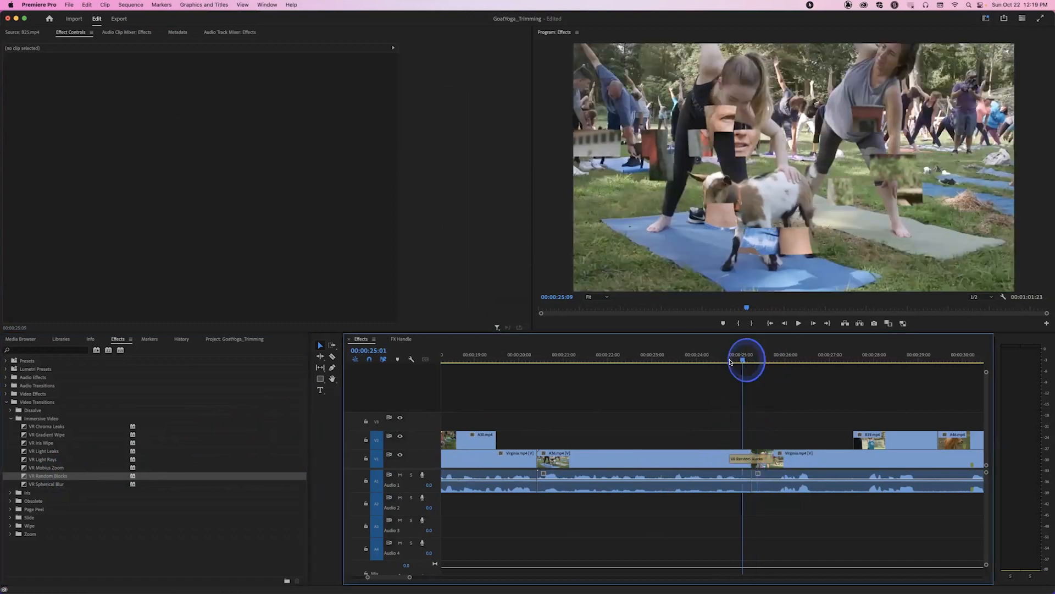
{"action": "left_click_drag", "start_coordinate": [737, 359], "coordinate": [754, 361]}
{"action": "left_click", "coordinate": [751, 458]}
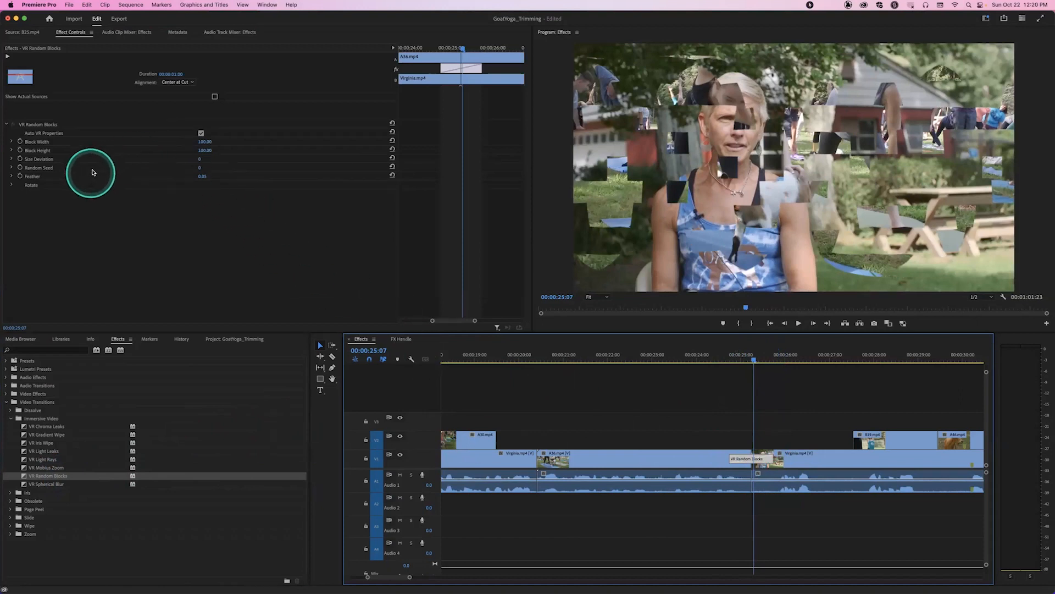
Step: Set the VR Random Blocks' Block Width to 260, Block Height to 456 and Feather to 0.80, and raise its Size Deviation
{"action": "mouse_move", "coordinate": [201, 142]}
{"action": "left_mouse_down"}
{"action": "mouse_move", "coordinate": [211, 150]}
{"action": "mouse_move", "coordinate": [207, 141]}
{"action": "left_mouse_up"}
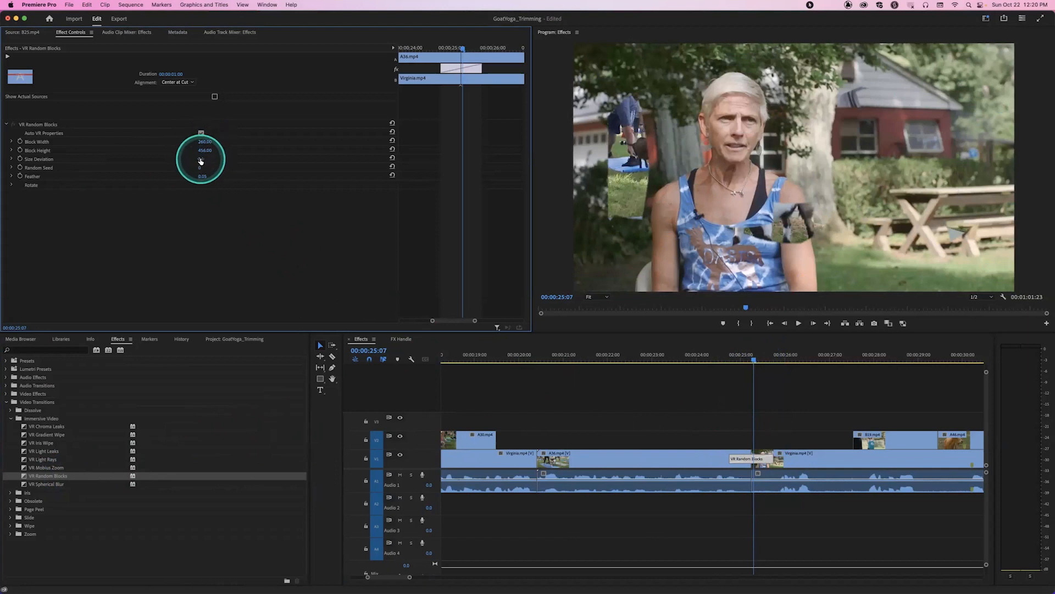
{"action": "left_click_drag", "start_coordinate": [206, 159], "coordinate": [206, 159]}
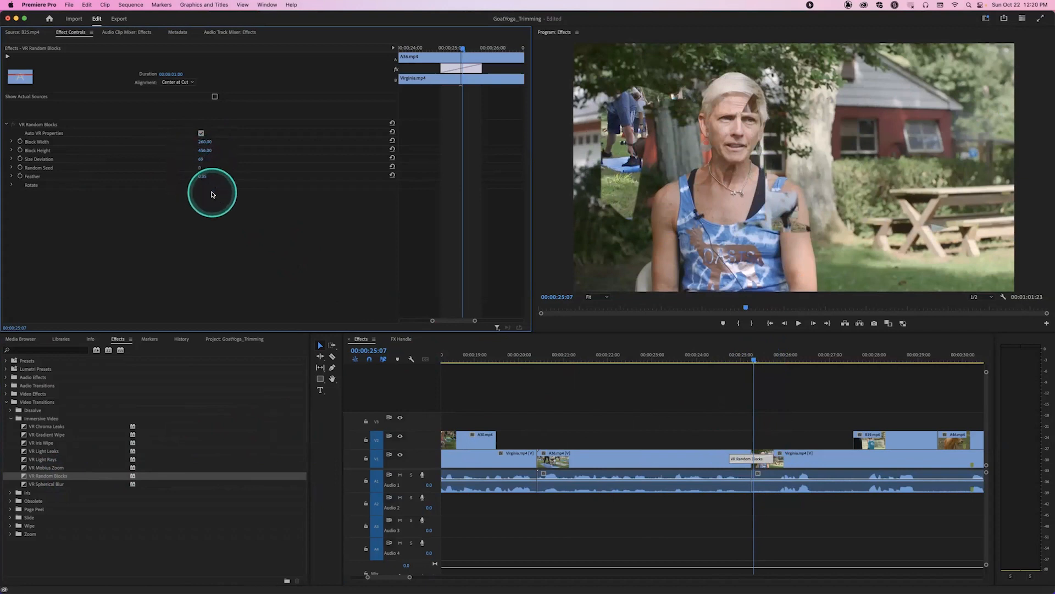
{"action": "left_click_drag", "start_coordinate": [203, 176], "coordinate": [208, 177]}
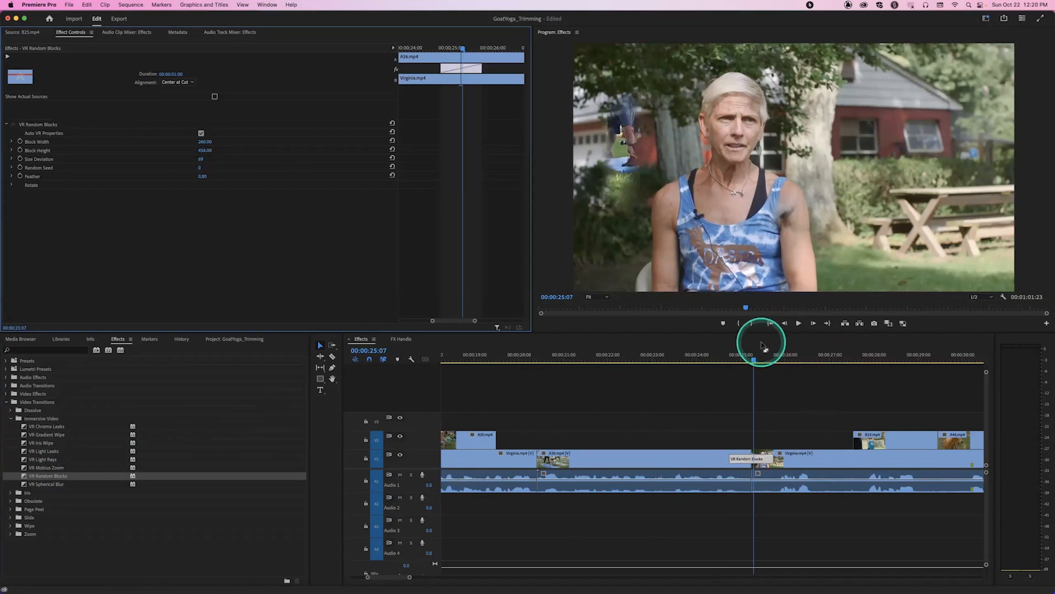
Step: Play through the customized VR Random Blocks from just before the transition
{"action": "left_click_drag", "start_coordinate": [742, 355], "coordinate": [715, 357]}
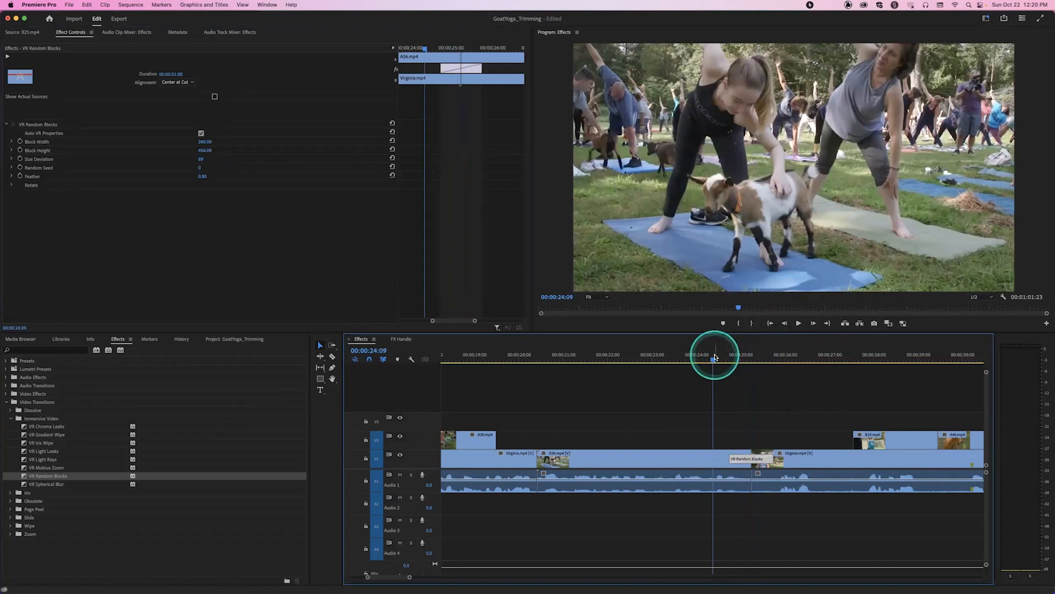
{"action": "key", "text": "space"}
{"action": "key", "text": "space"}
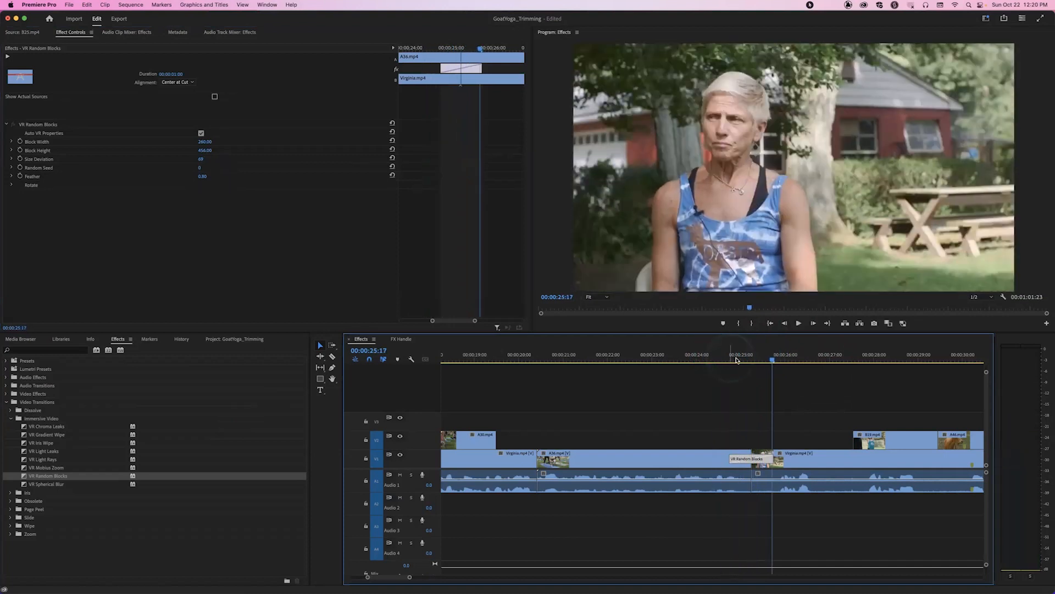
Step: Lengthen the VR Random Blocks transition to 00:00:02:10 and play through it from before its new start
{"action": "left_click_drag", "start_coordinate": [773, 457], "coordinate": [804, 458]}
{"action": "left_click", "coordinate": [686, 356]}
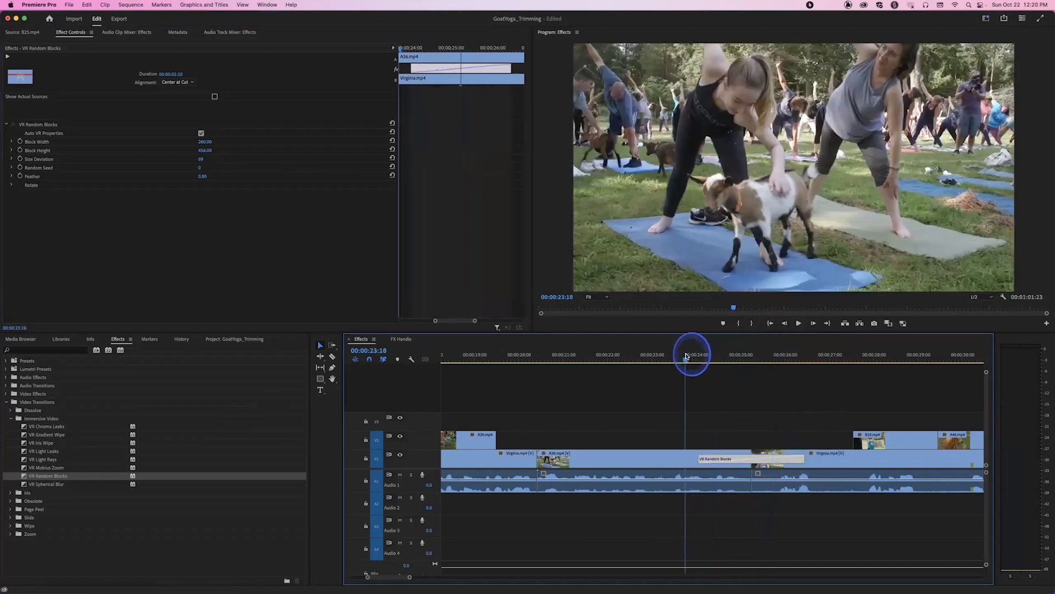
{"action": "key", "text": "space"}
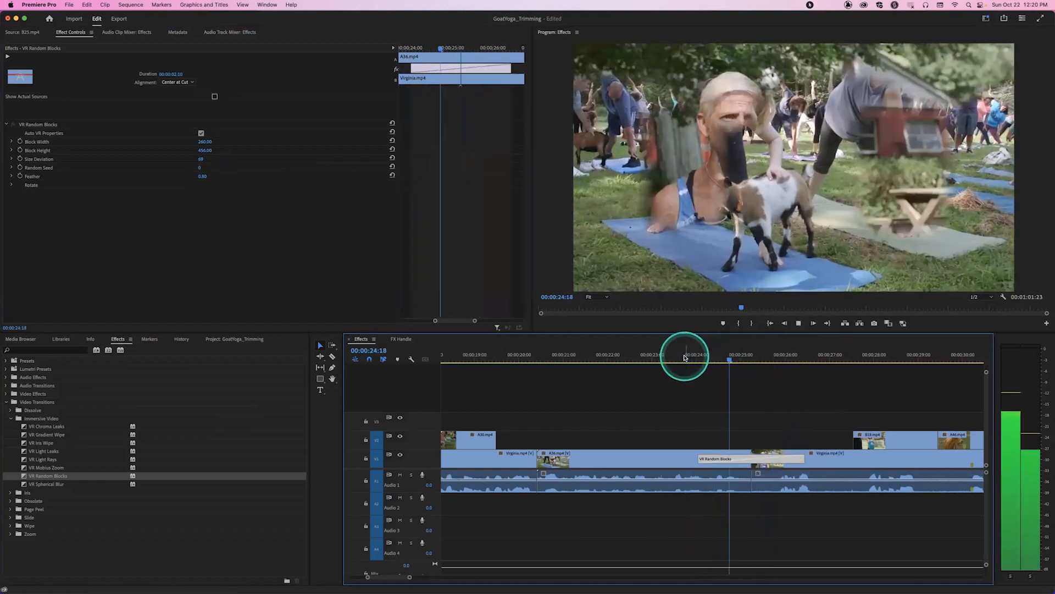
{"action": "key", "text": "space"}
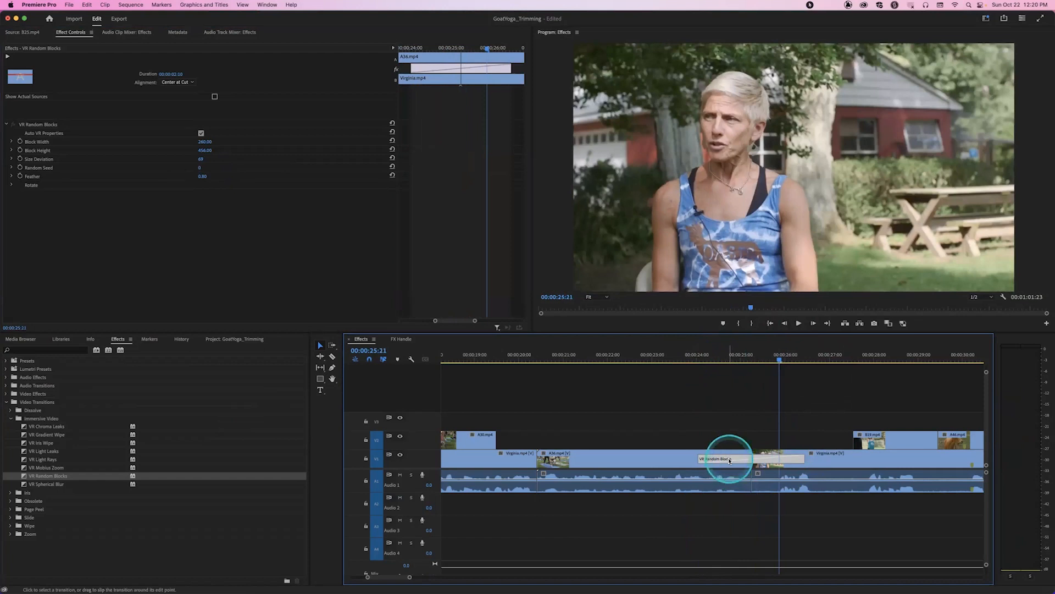
Step: Remove the VR Random Blocks and apply the default transition at the same V1 cut
{"action": "key", "text": "Delete"}
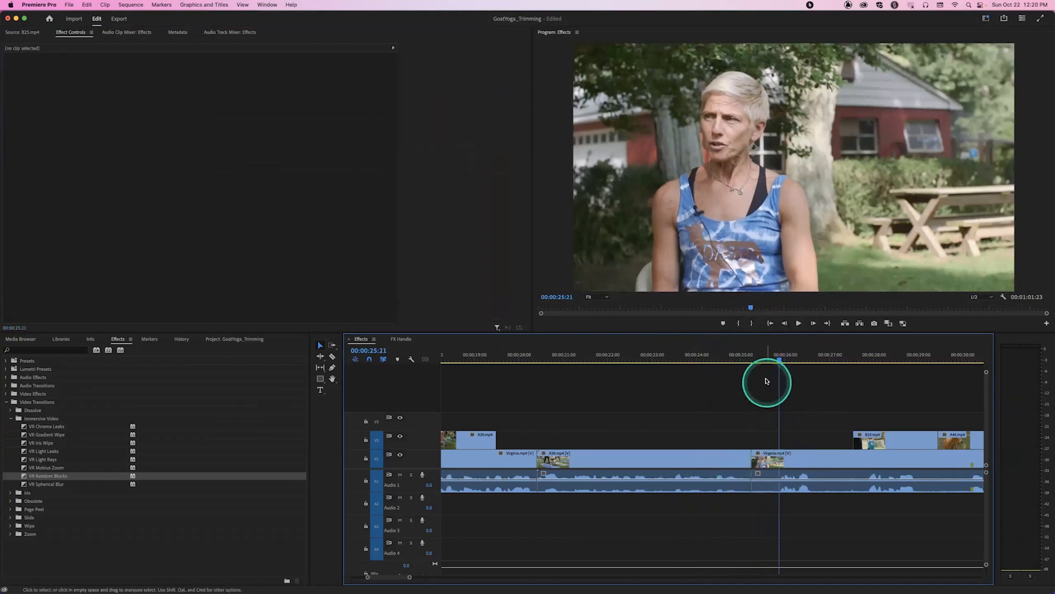
{"action": "left_click", "coordinate": [752, 358]}
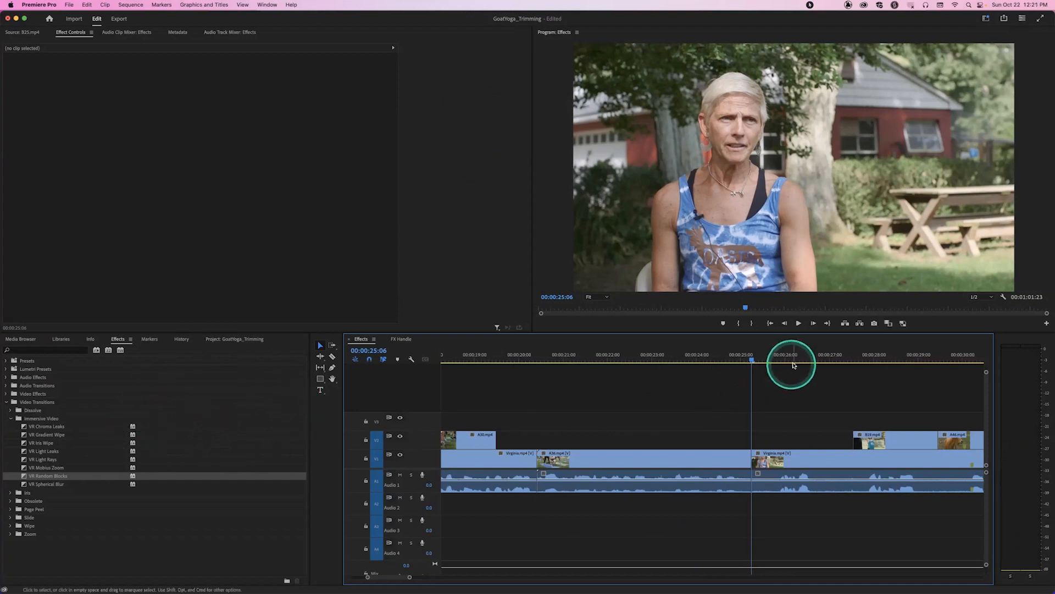
{"action": "left_click", "coordinate": [754, 359]}
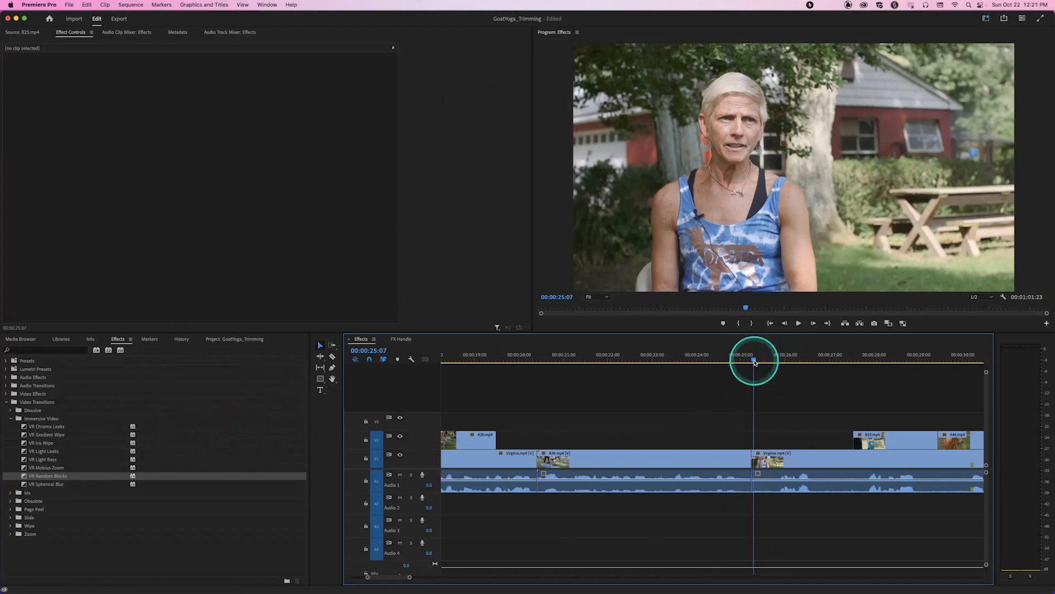
{"action": "key", "text": "super+d"}
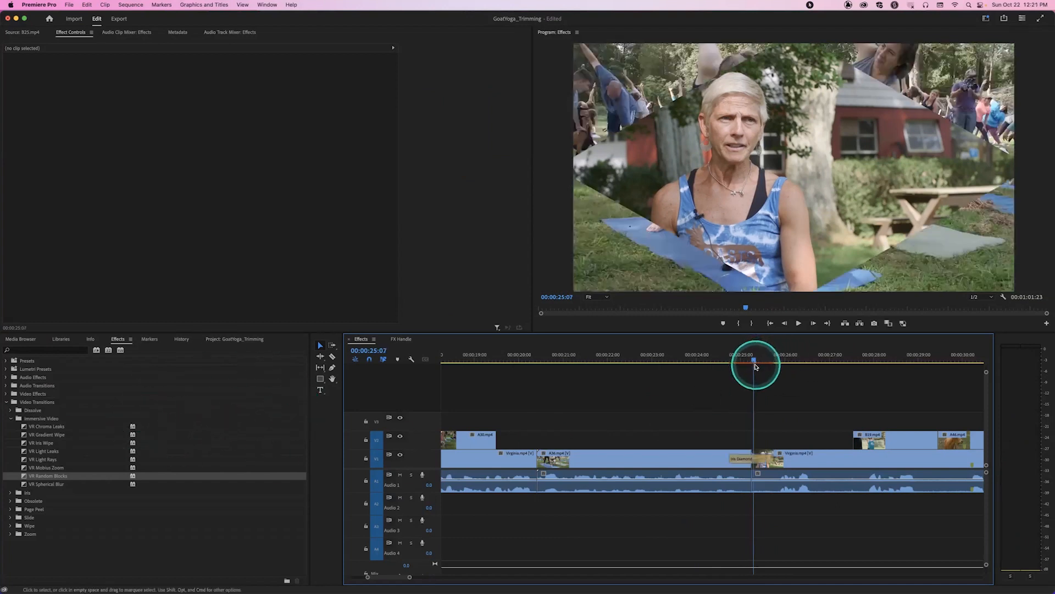
Step: Remove the Iris Diamond from the V1 cut near 00:00:25:06 and set Cross Dissolve as the default transition
{"action": "left_click", "coordinate": [763, 458]}
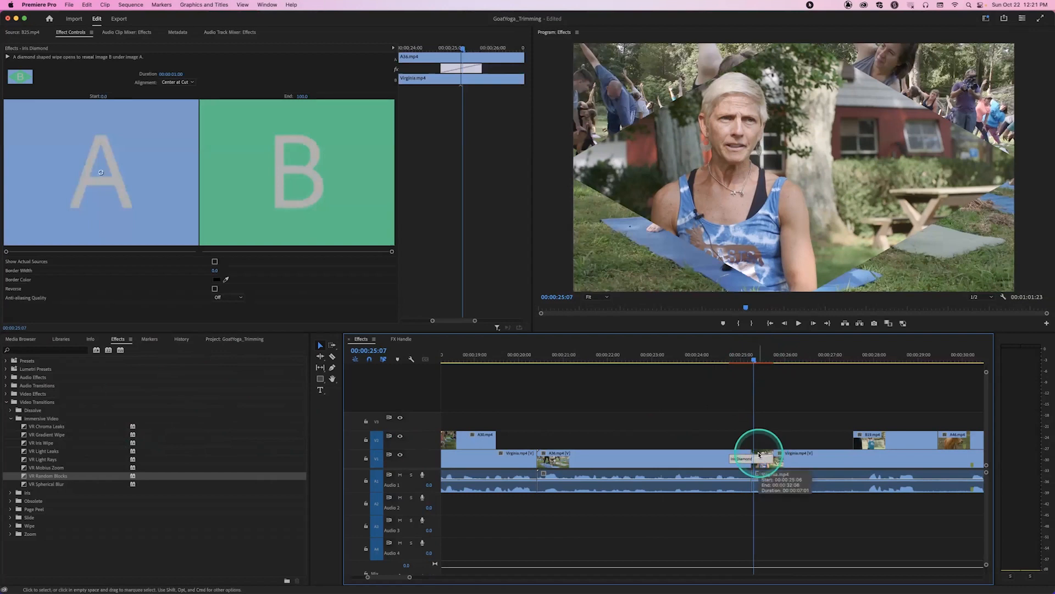
{"action": "key", "text": "Delete"}
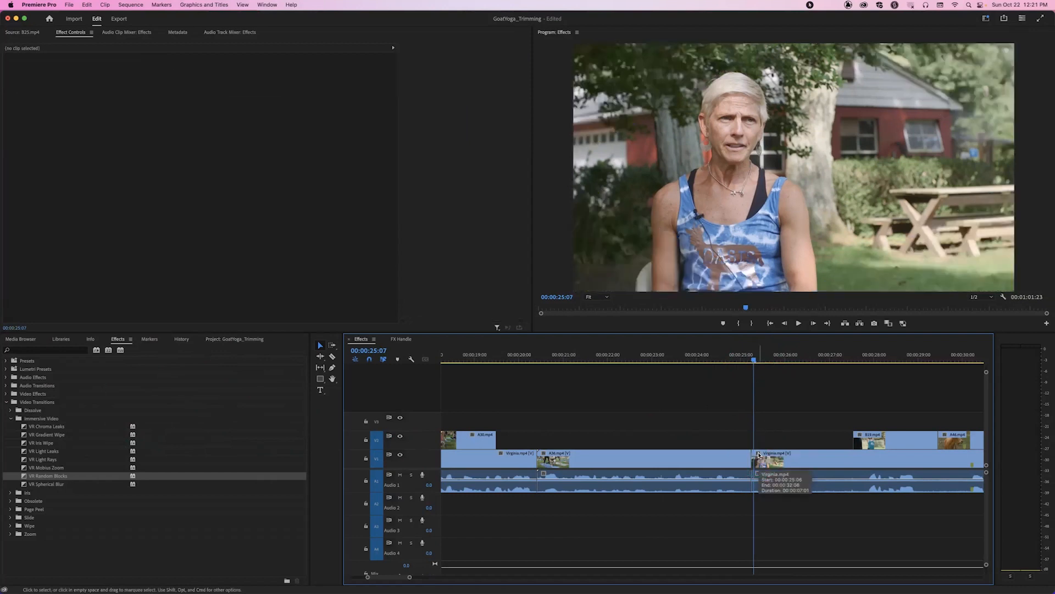
{"action": "left_click", "coordinate": [24, 411]}
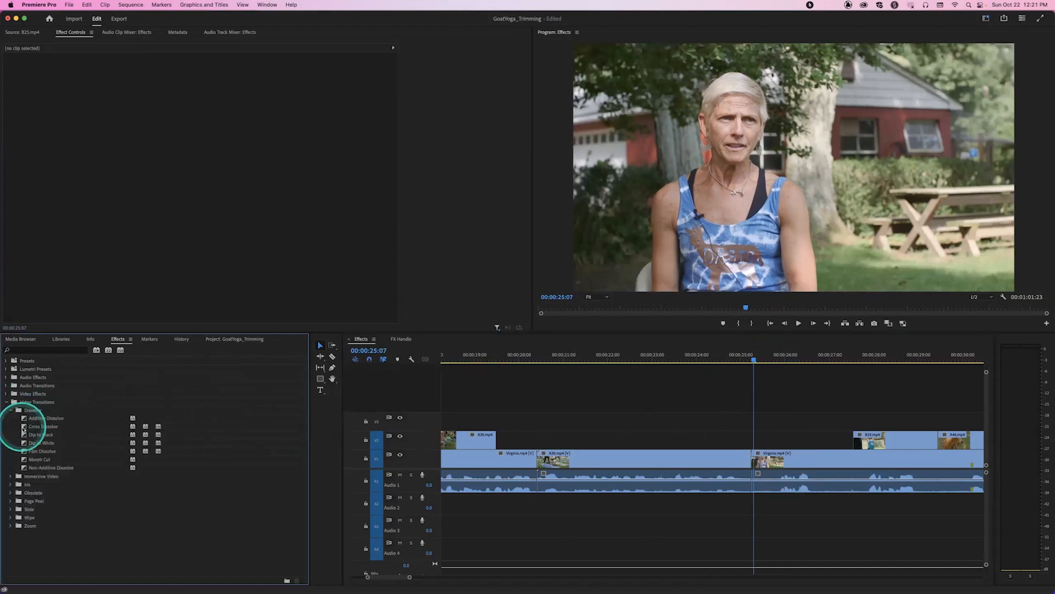
{"action": "left_click", "coordinate": [26, 426]}
{"action": "right_click", "coordinate": [28, 428]}
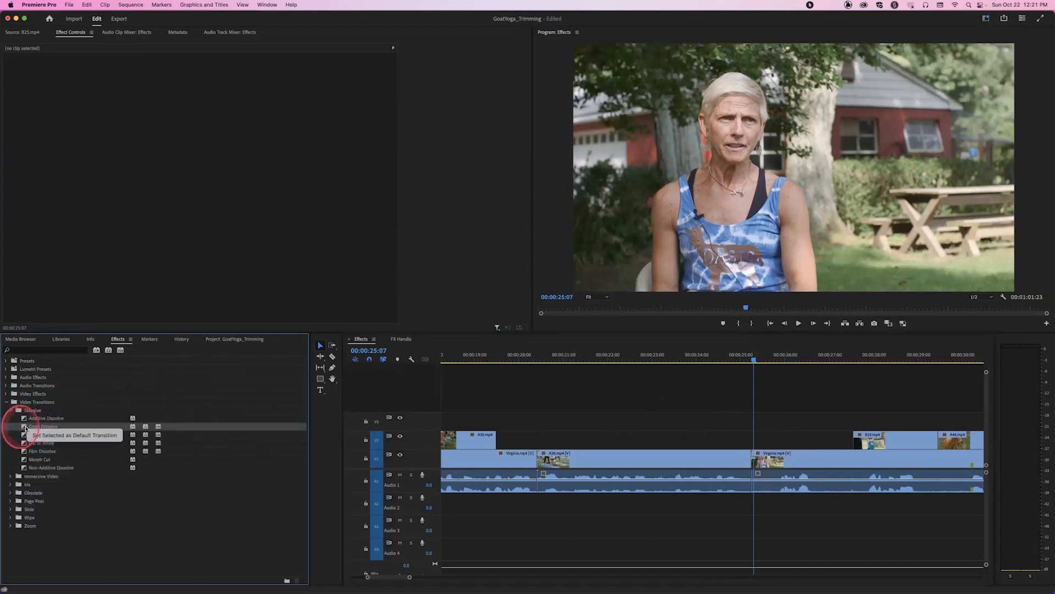
{"action": "left_click", "coordinate": [52, 435]}
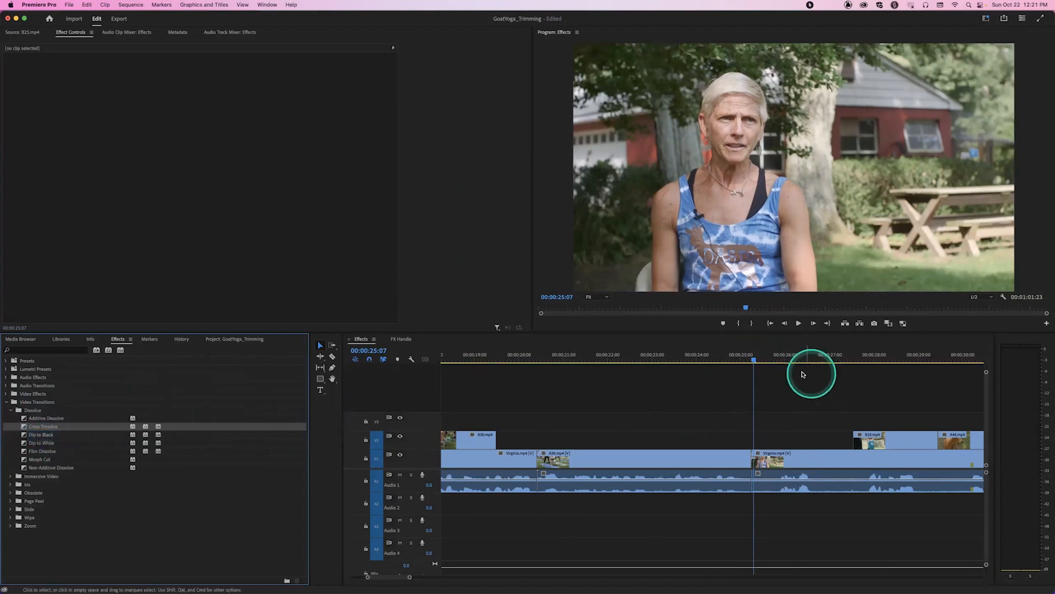
Step: Apply the default Cross Dissolve at the V1 cut at 00:00:25:06 and select the transition
{"action": "left_click", "coordinate": [752, 362]}
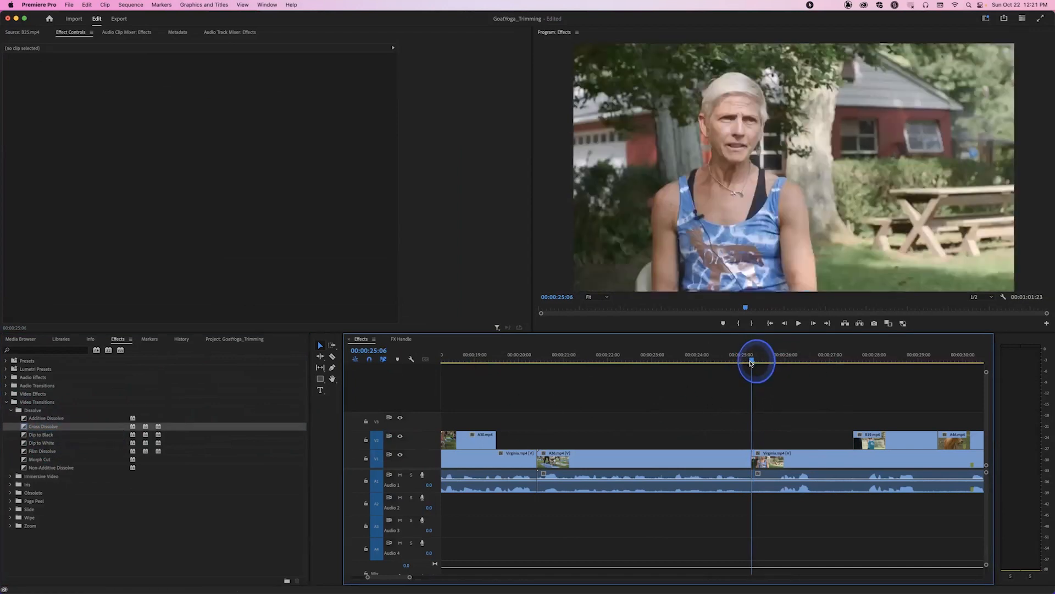
{"action": "key", "text": "super+d"}
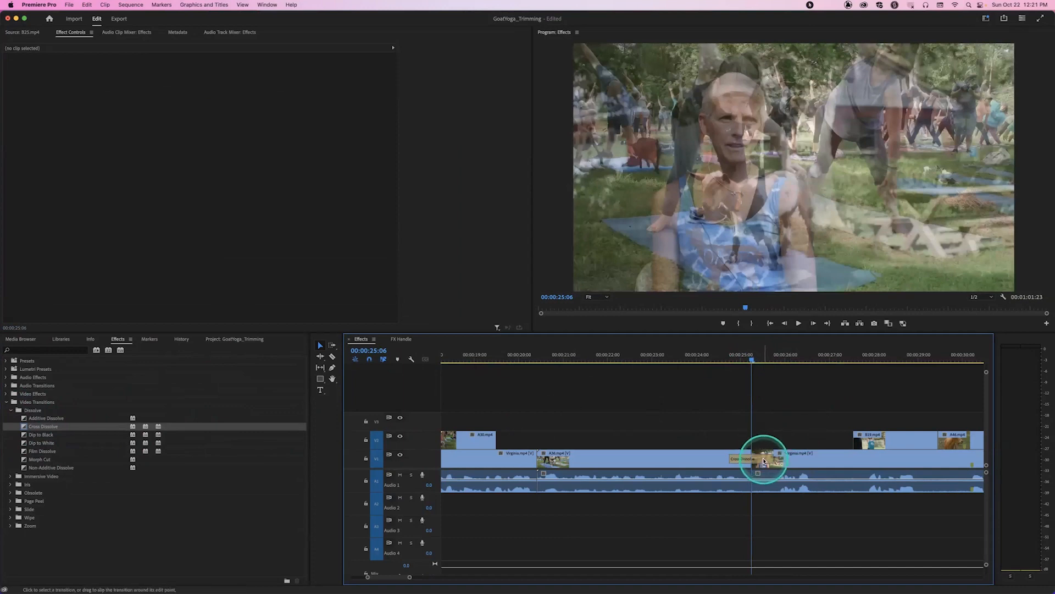
{"action": "left_click", "coordinate": [764, 459]}
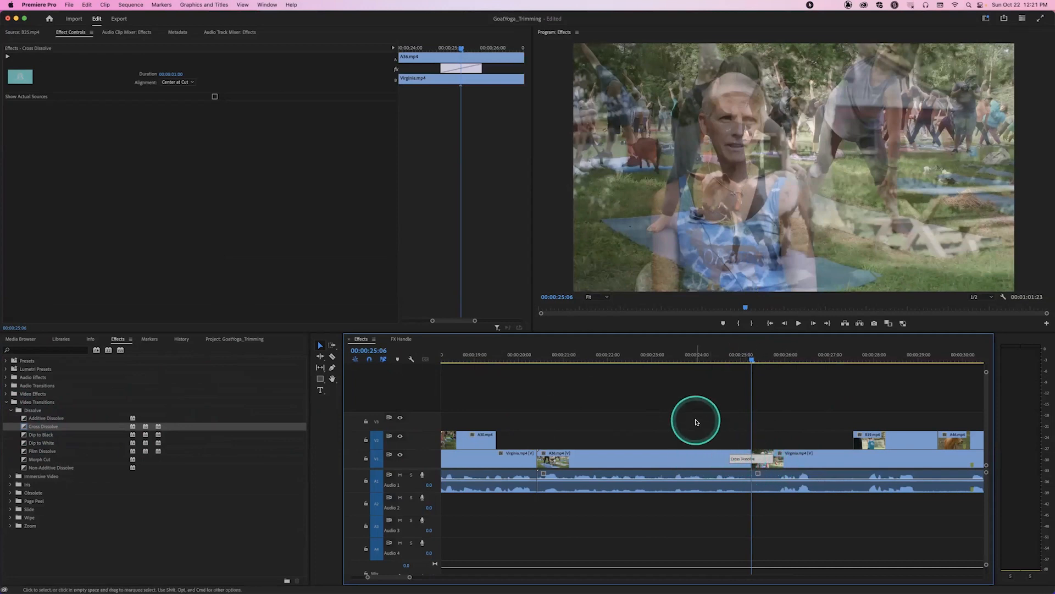
Step: Move the playhead to the V1 cut at 00:00:20:10 and delete the selected Cross Dissolve
{"action": "left_click", "coordinate": [487, 358]}
{"action": "left_click_drag", "start_coordinate": [487, 358], "coordinate": [489, 358]}
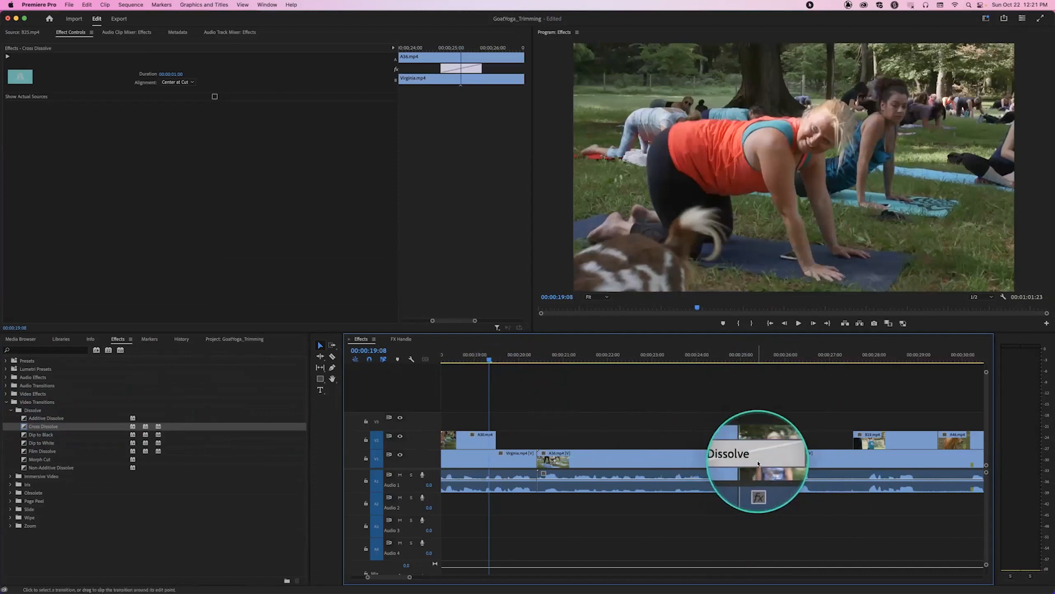
{"action": "left_click_drag", "start_coordinate": [493, 360], "coordinate": [537, 368]}
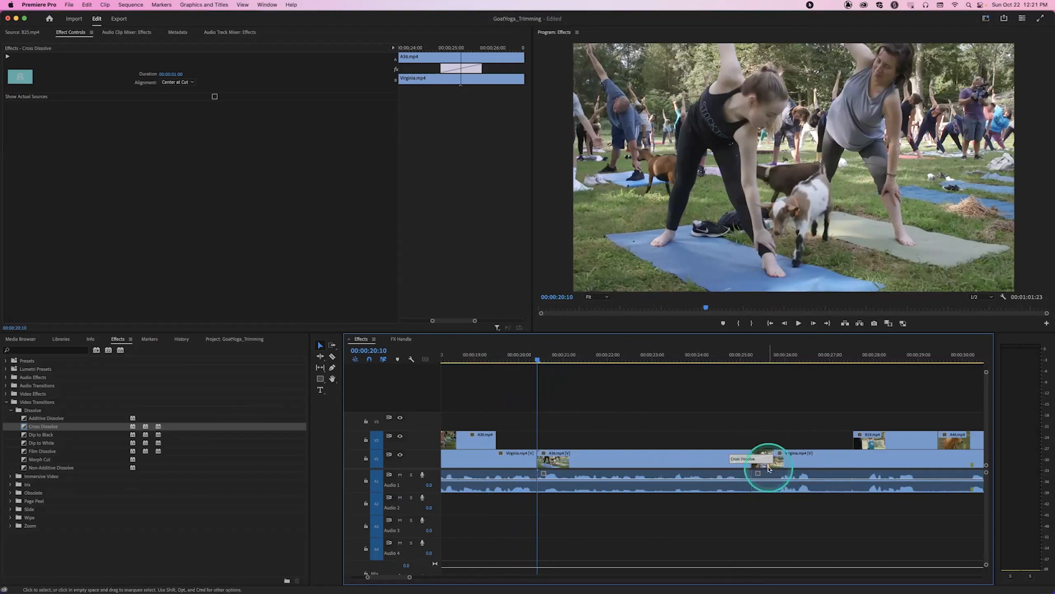
{"action": "key", "text": "Delete"}
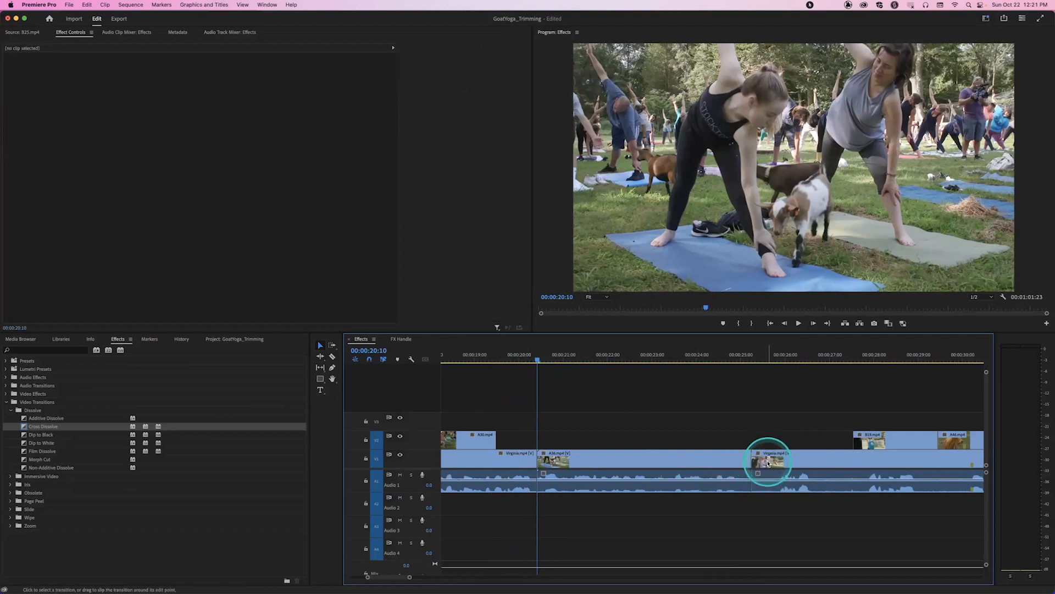
Step: Try the default transition at the start of the V2 clip at 00:00:27:14, play through it, and undo it
{"action": "left_click_drag", "start_coordinate": [842, 355], "coordinate": [855, 358]}
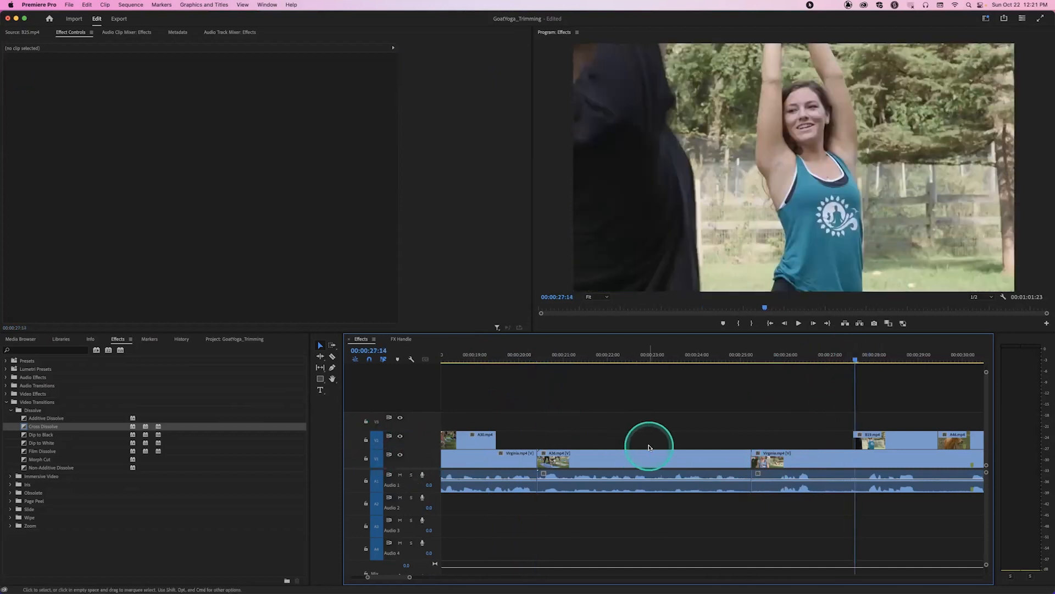
{"action": "key", "text": "super+d"}
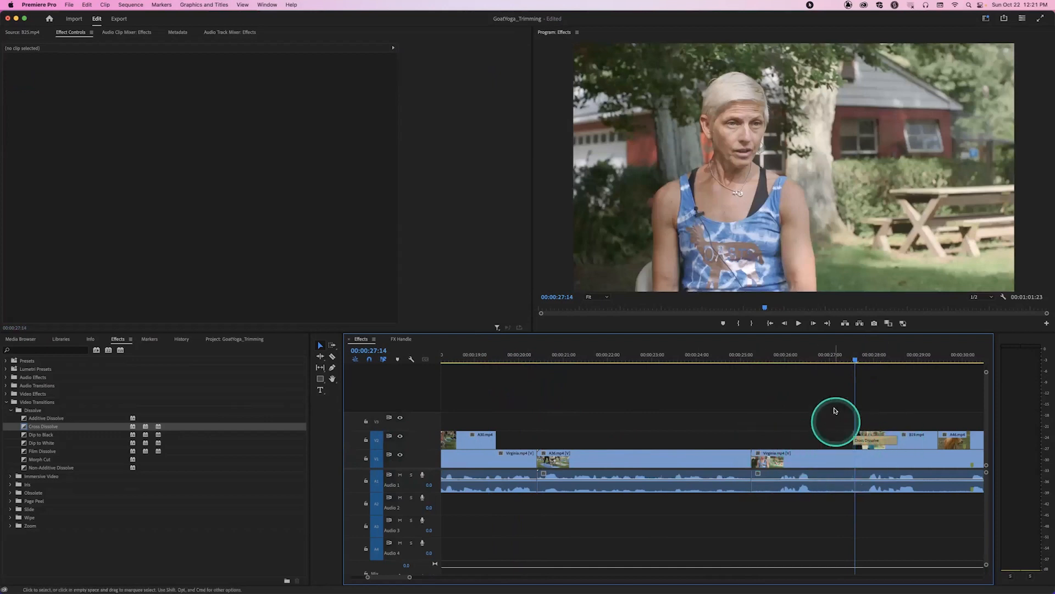
{"action": "left_click_drag", "start_coordinate": [846, 358], "coordinate": [838, 359]}
{"action": "key", "text": "space"}
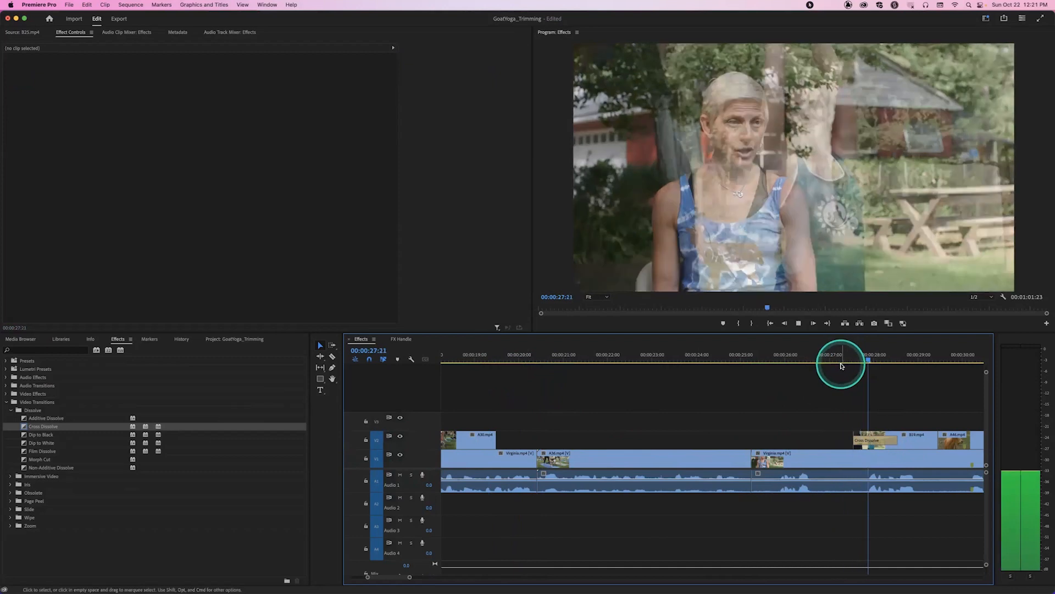
{"action": "key", "text": "space"}
{"action": "key", "text": "super+z"}
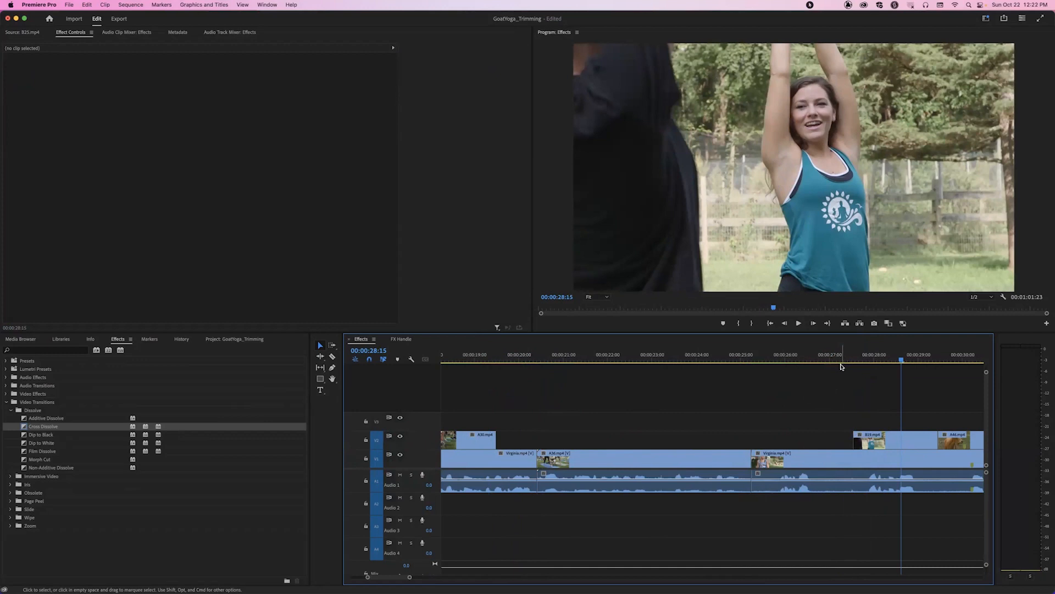
Step: Fit the whole sequence in the timeline and return the playhead to 00:00:00:00
{"action": "key", "text": "backslash"}
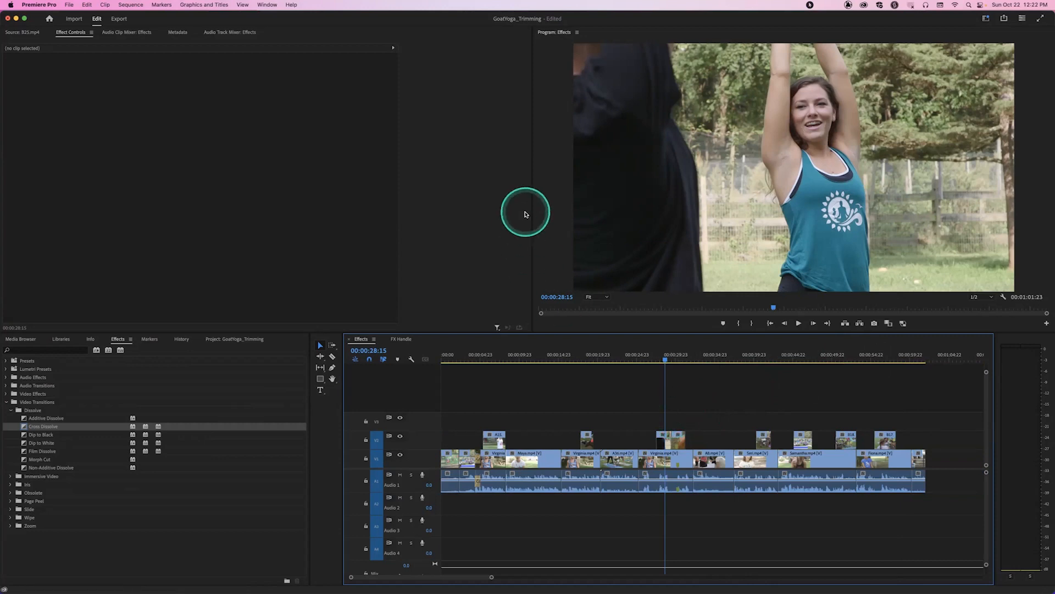
{"action": "left_click", "coordinate": [636, 356]}
{"action": "left_click_drag", "start_coordinate": [635, 356], "coordinate": [443, 358]}
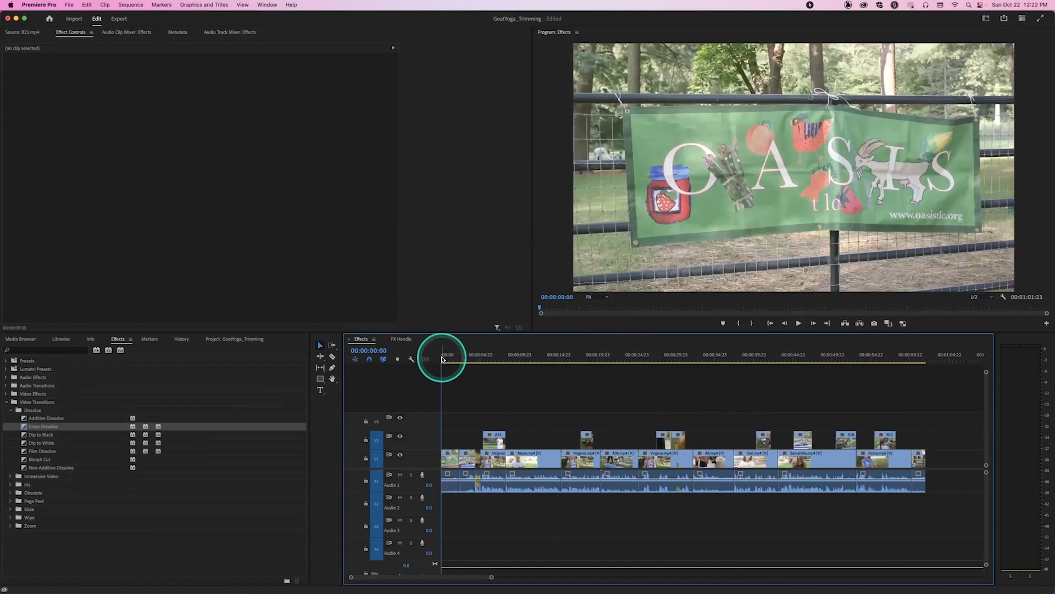